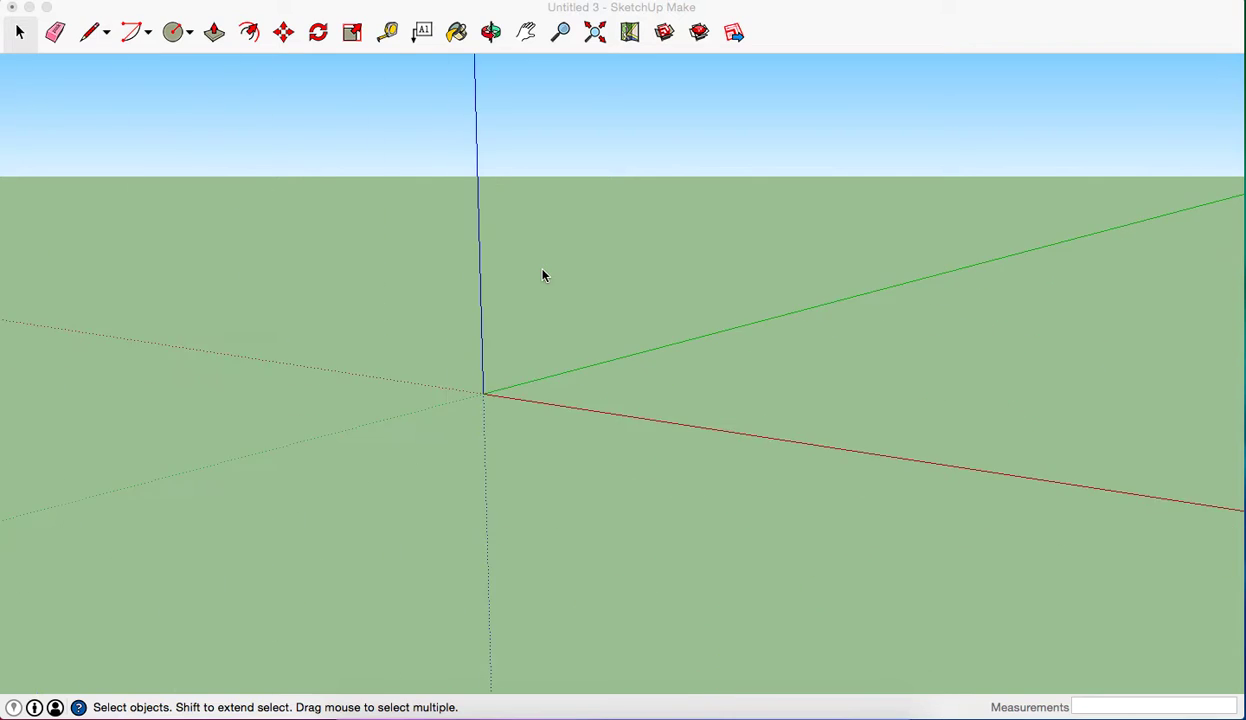
Draw the large circular eyeball disc with the Circle tool
{"action": "left_click", "coordinate": [88, 33]}
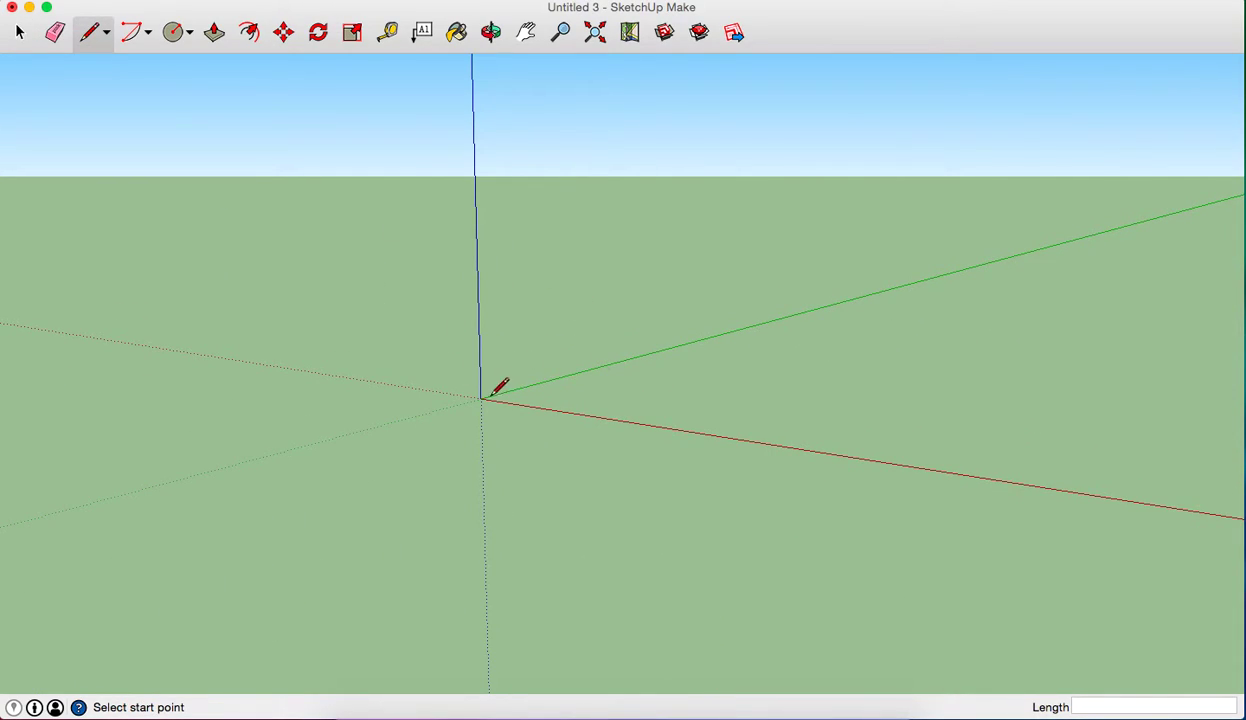
{"action": "left_click", "coordinate": [149, 35]}
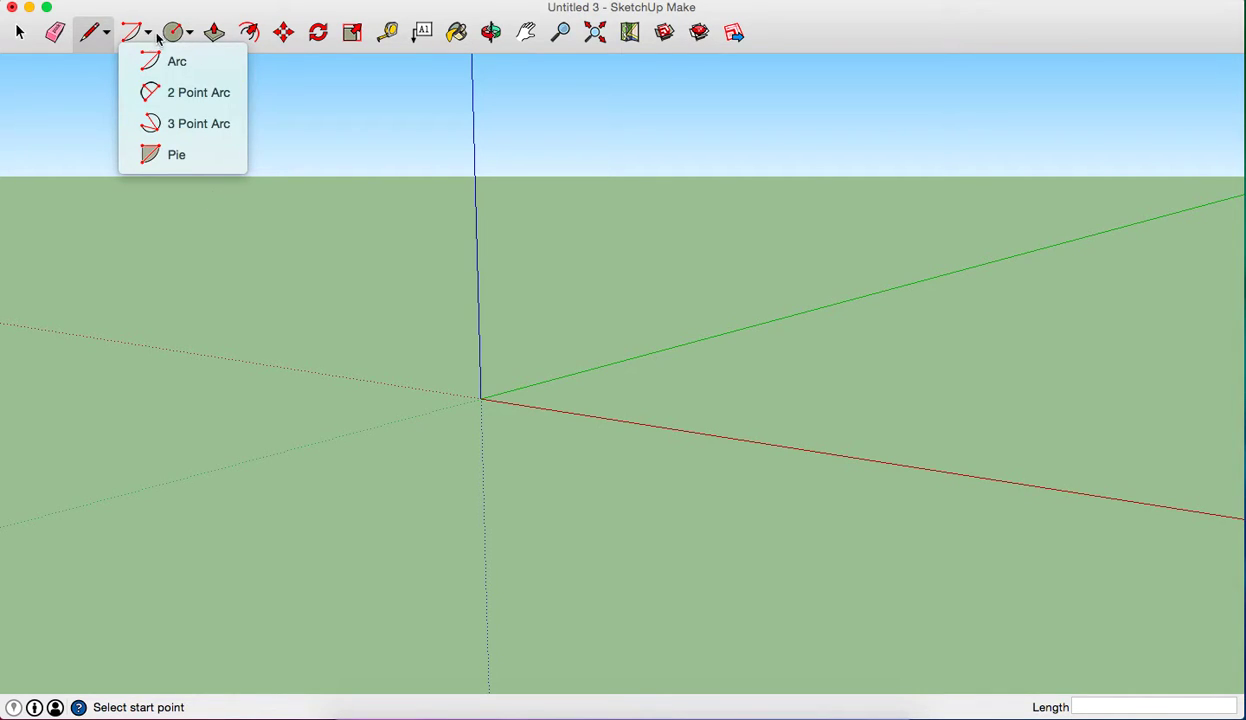
{"action": "left_click", "coordinate": [186, 32]}
{"action": "left_click", "coordinate": [186, 32]}
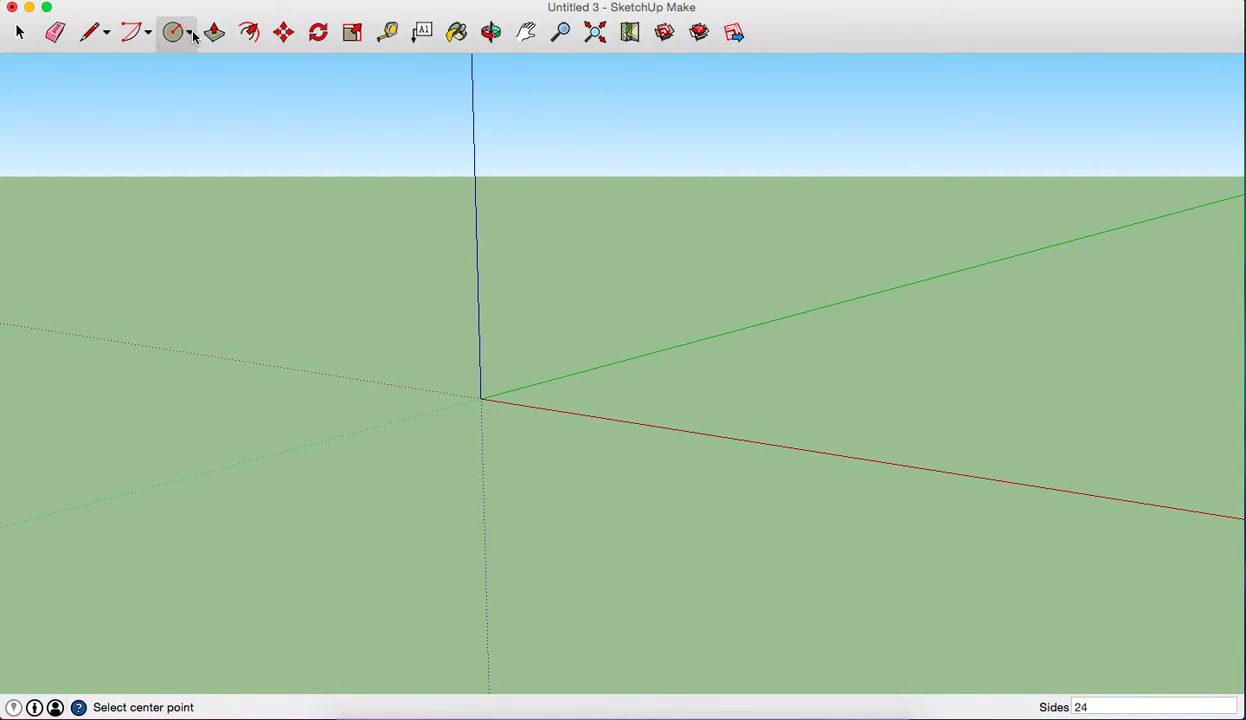
{"action": "left_click", "coordinate": [193, 35]}
{"action": "left_click", "coordinate": [231, 124]}
{"action": "left_click", "coordinate": [621, 250]}
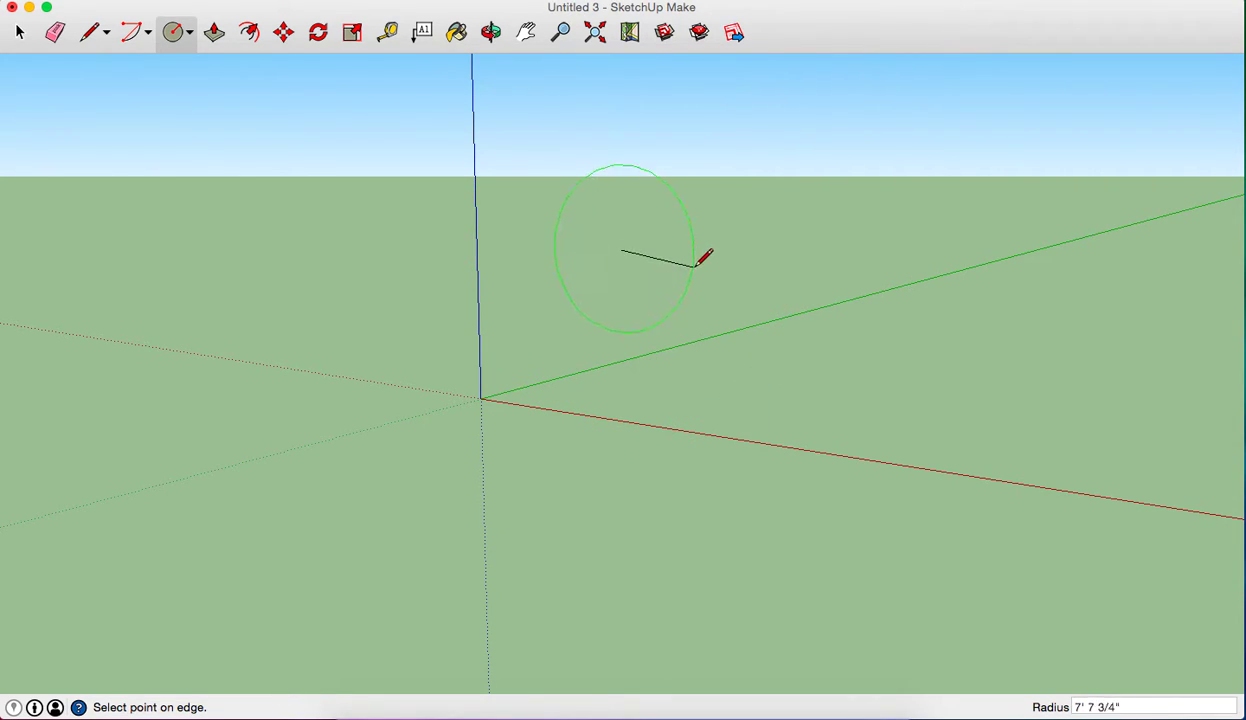
{"action": "left_click", "coordinate": [727, 263]}
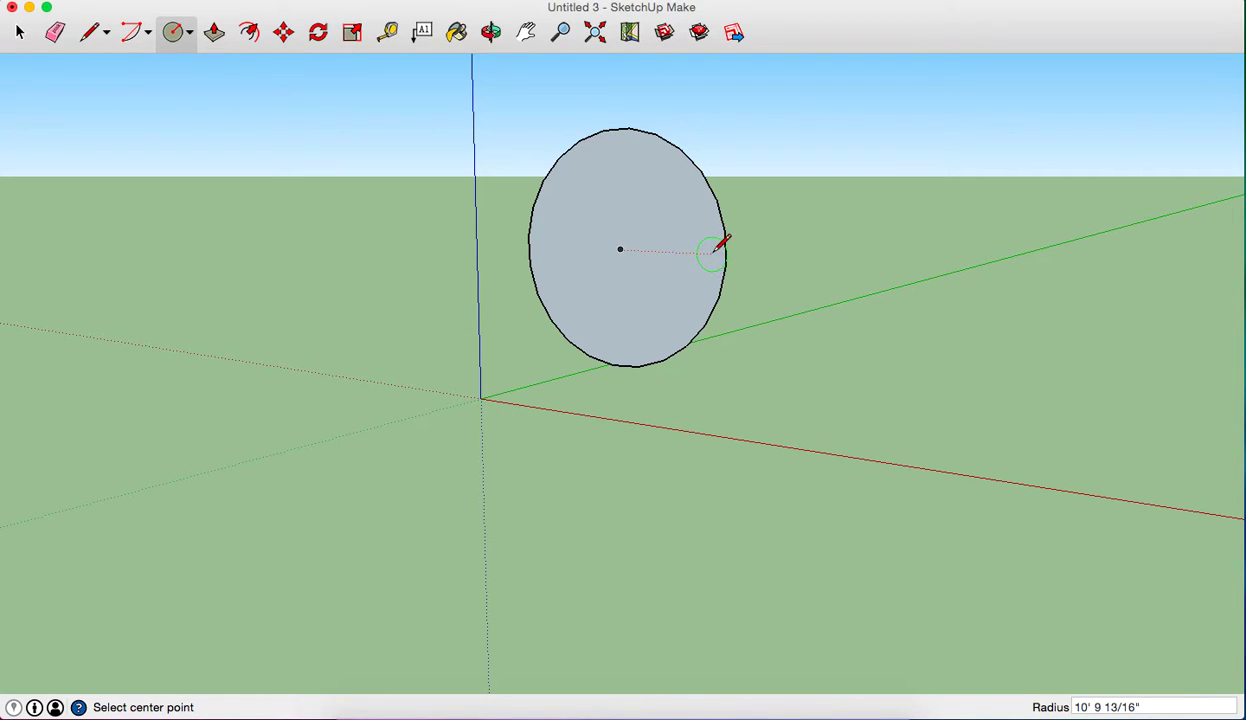
Draw a small circle centred on the disc's right edge
{"action": "left_click", "coordinate": [712, 251]}
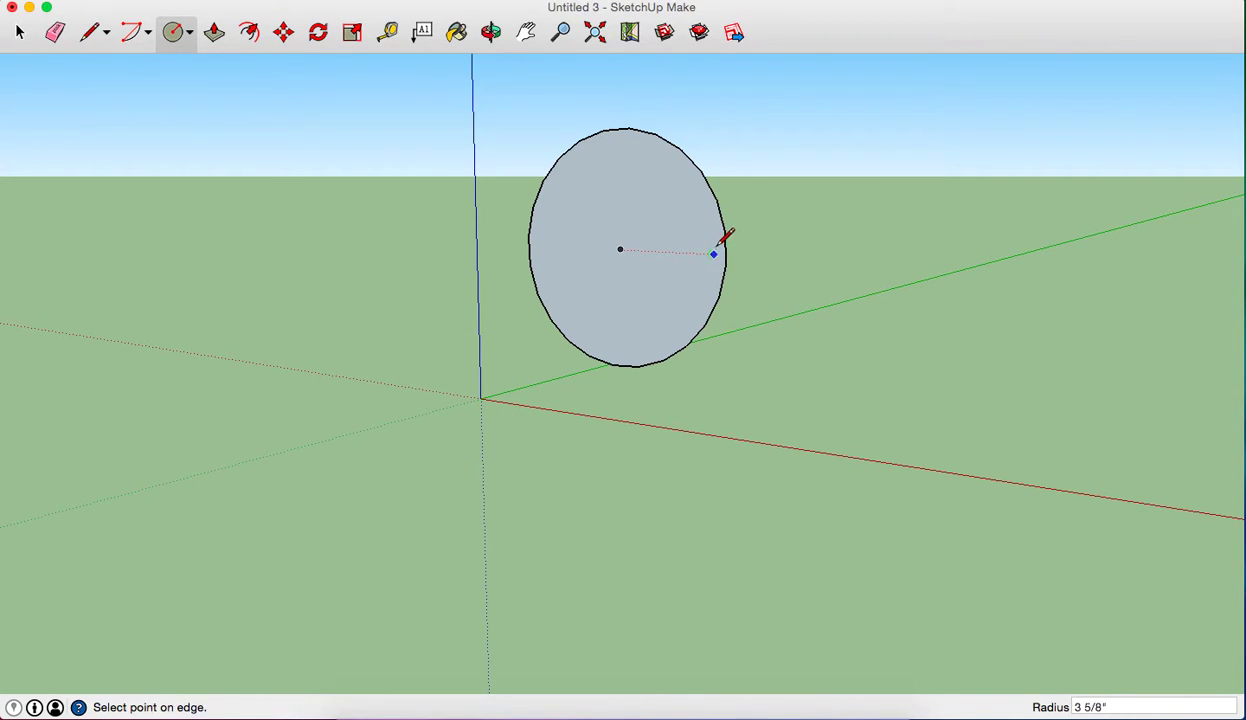
{"action": "left_click", "coordinate": [713, 251]}
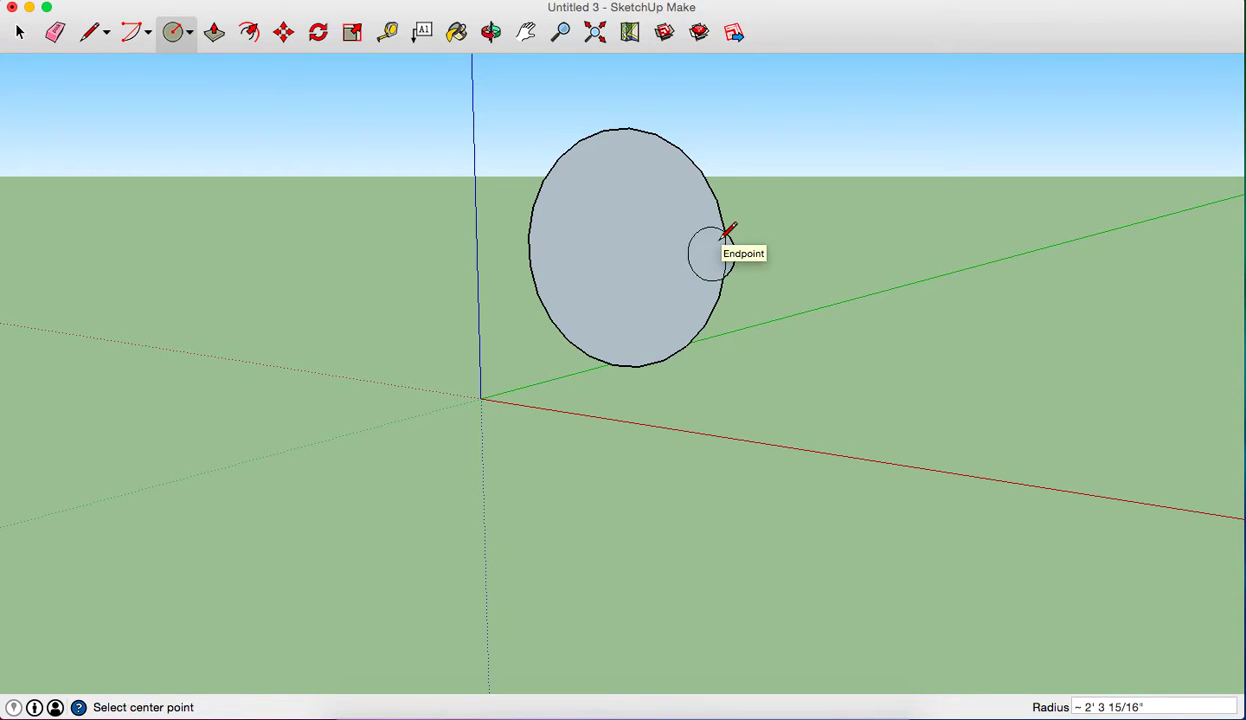
{"action": "left_click", "coordinate": [56, 33]}
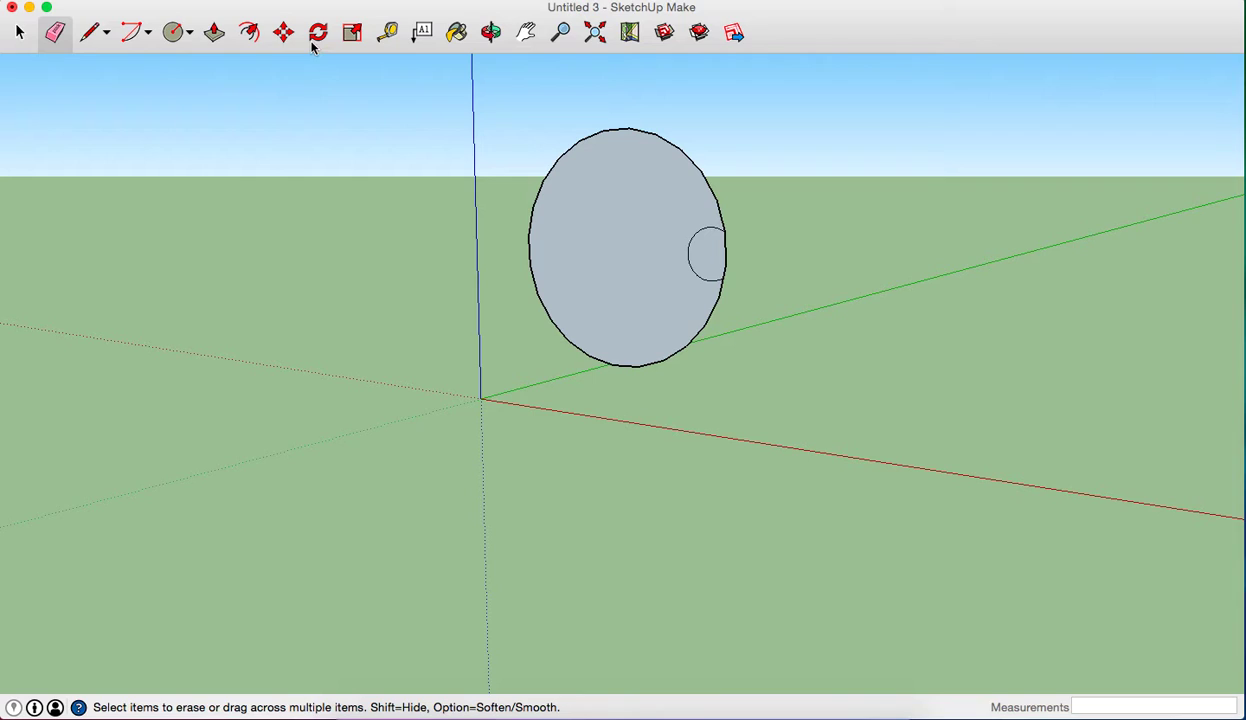
Draw a second small circle on the disc's right edge and erase its arc outside the disc
{"action": "left_click", "coordinate": [193, 37]}
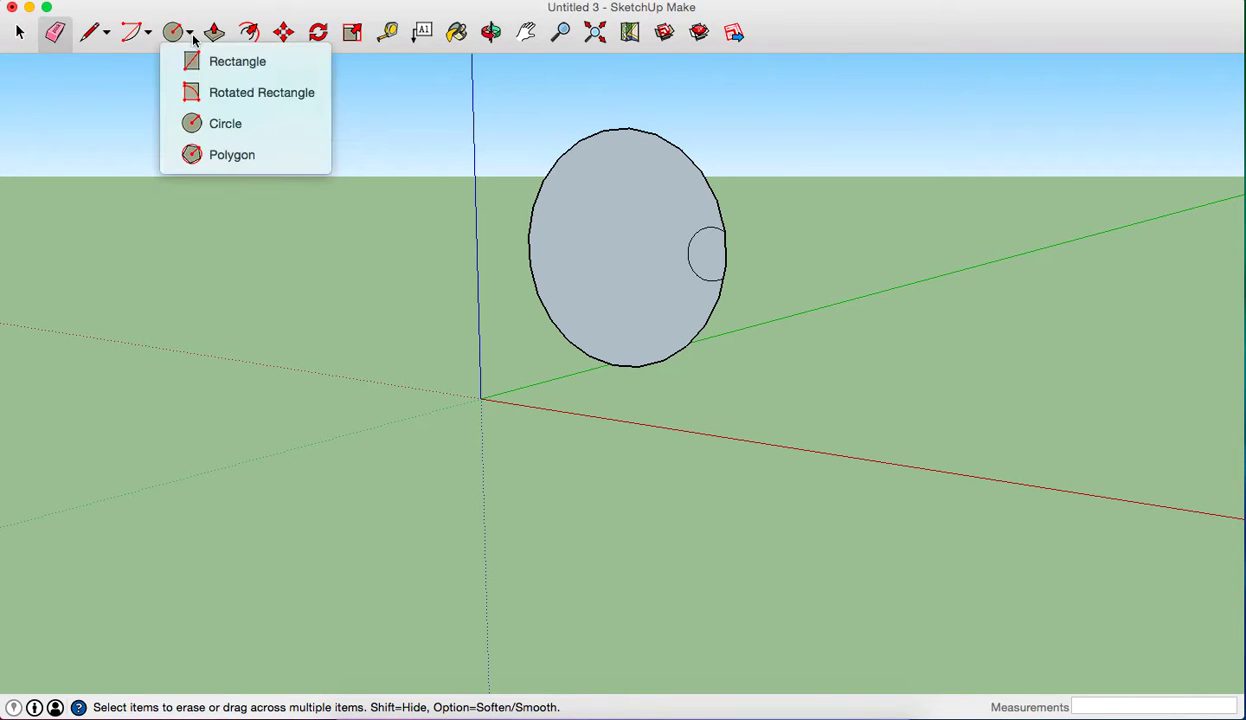
{"action": "left_click", "coordinate": [206, 124]}
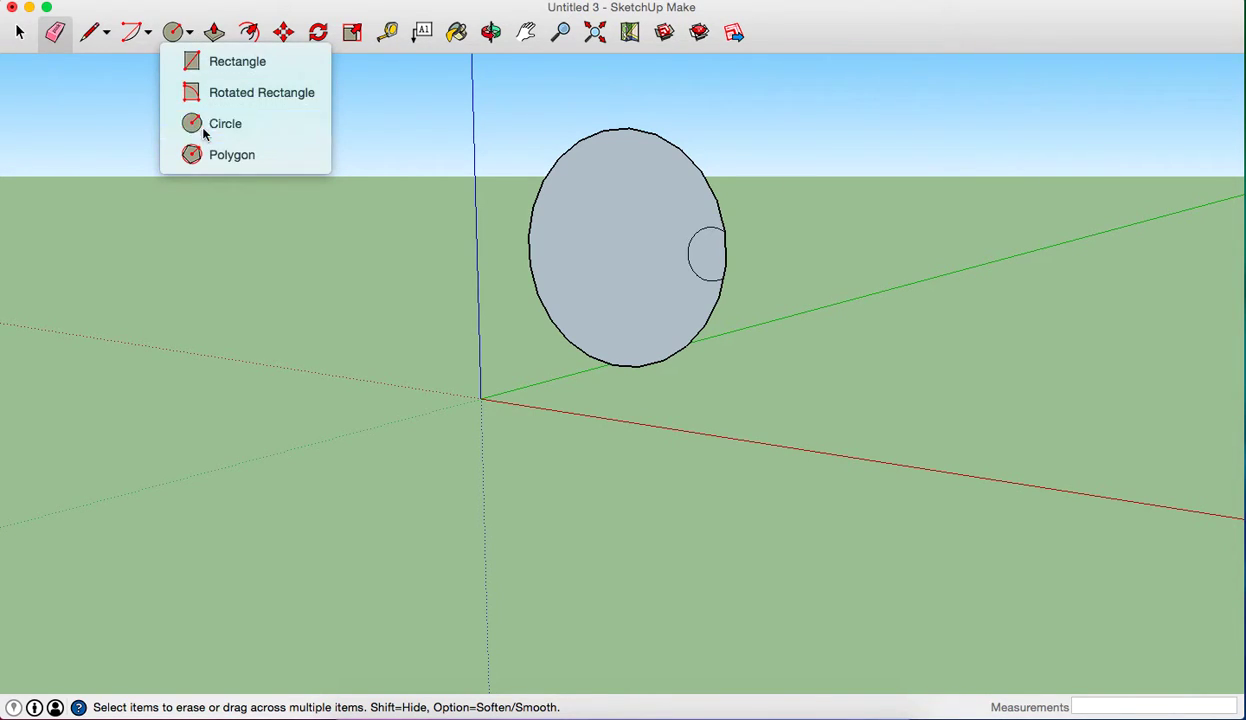
{"action": "left_click", "coordinate": [725, 254]}
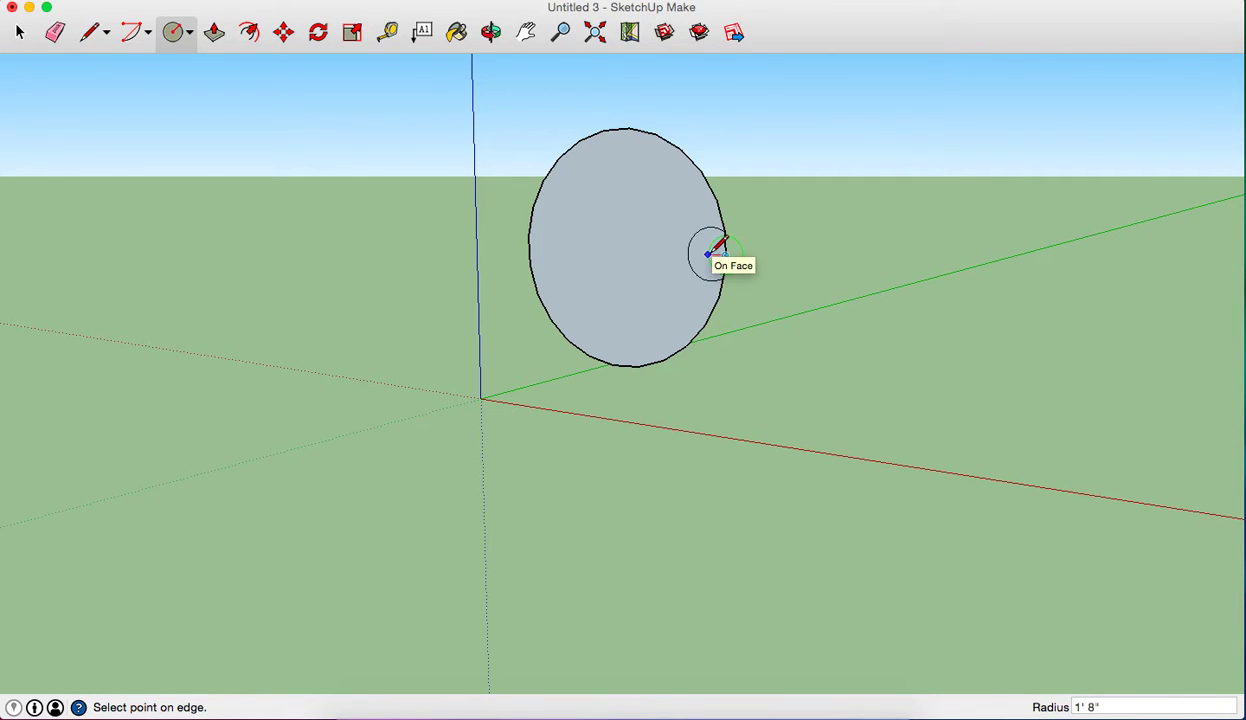
{"action": "left_click", "coordinate": [709, 253]}
{"action": "left_click", "coordinate": [55, 32]}
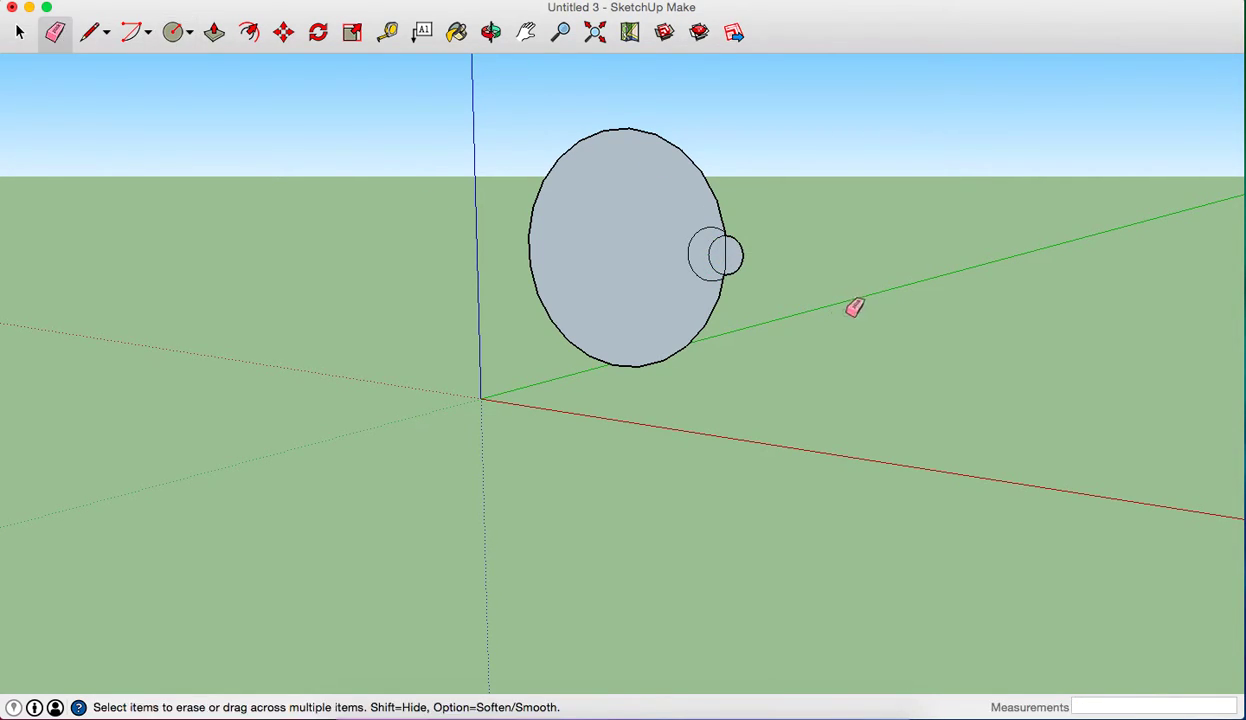
{"action": "left_click", "coordinate": [743, 252]}
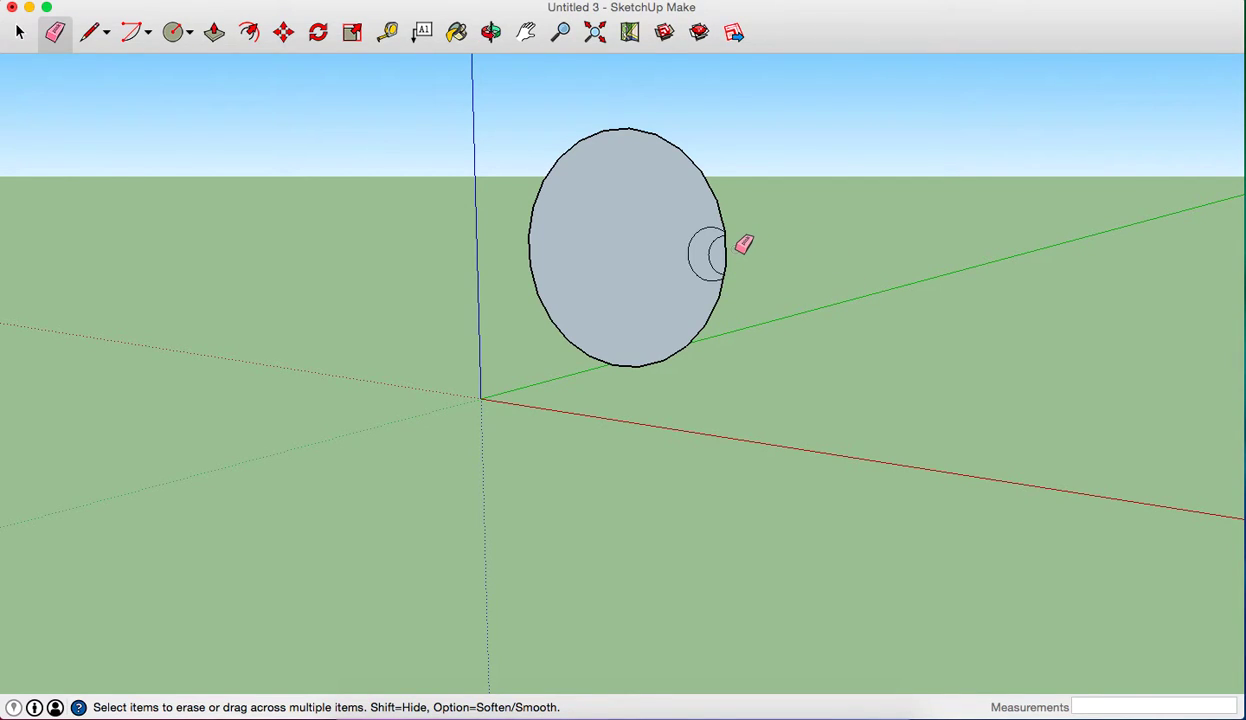
Choose a blue paint colour from the brightened colour wheel for the inner region
{"action": "left_click", "coordinate": [450, 36]}
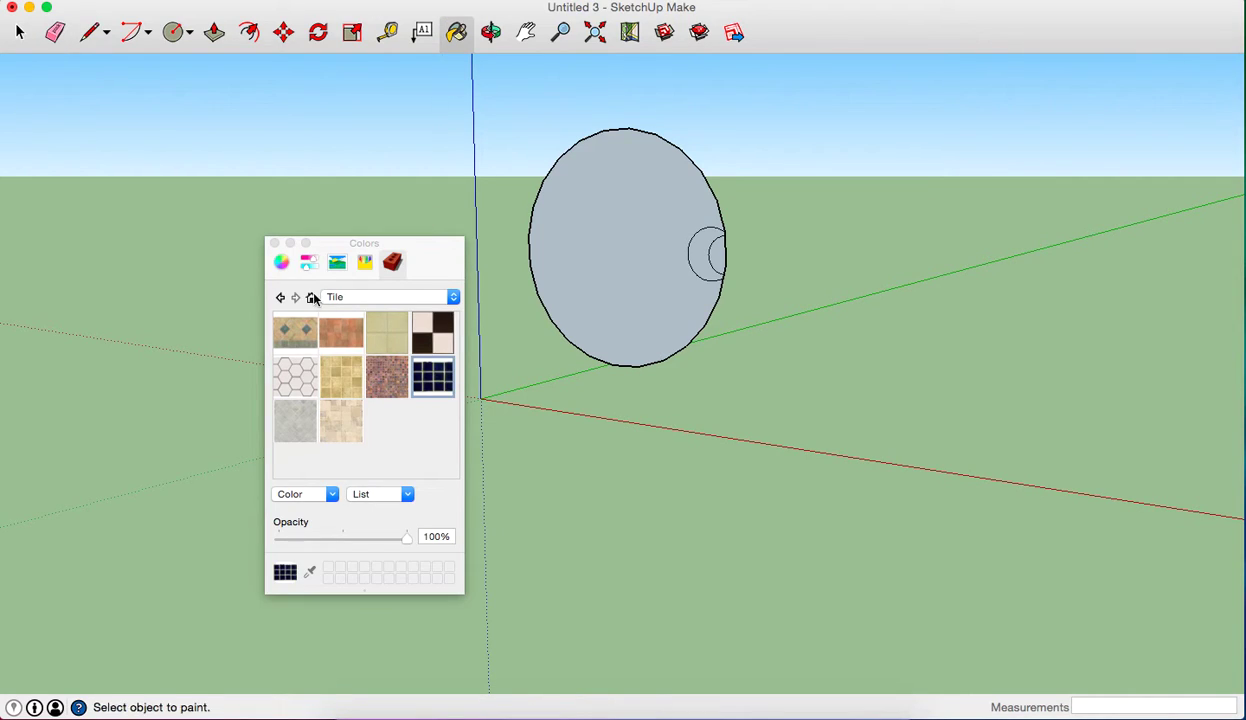
{"action": "left_click", "coordinate": [279, 262]}
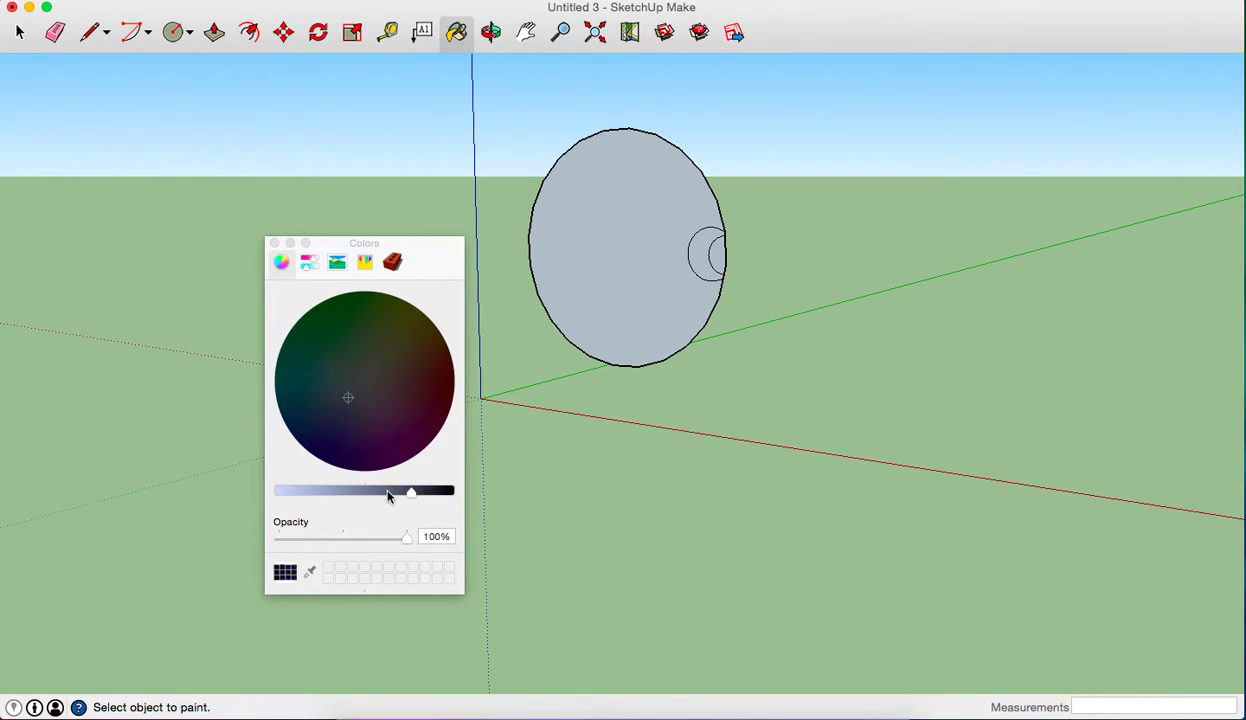
{"action": "left_click_drag", "start_coordinate": [410, 493], "coordinate": [265, 497]}
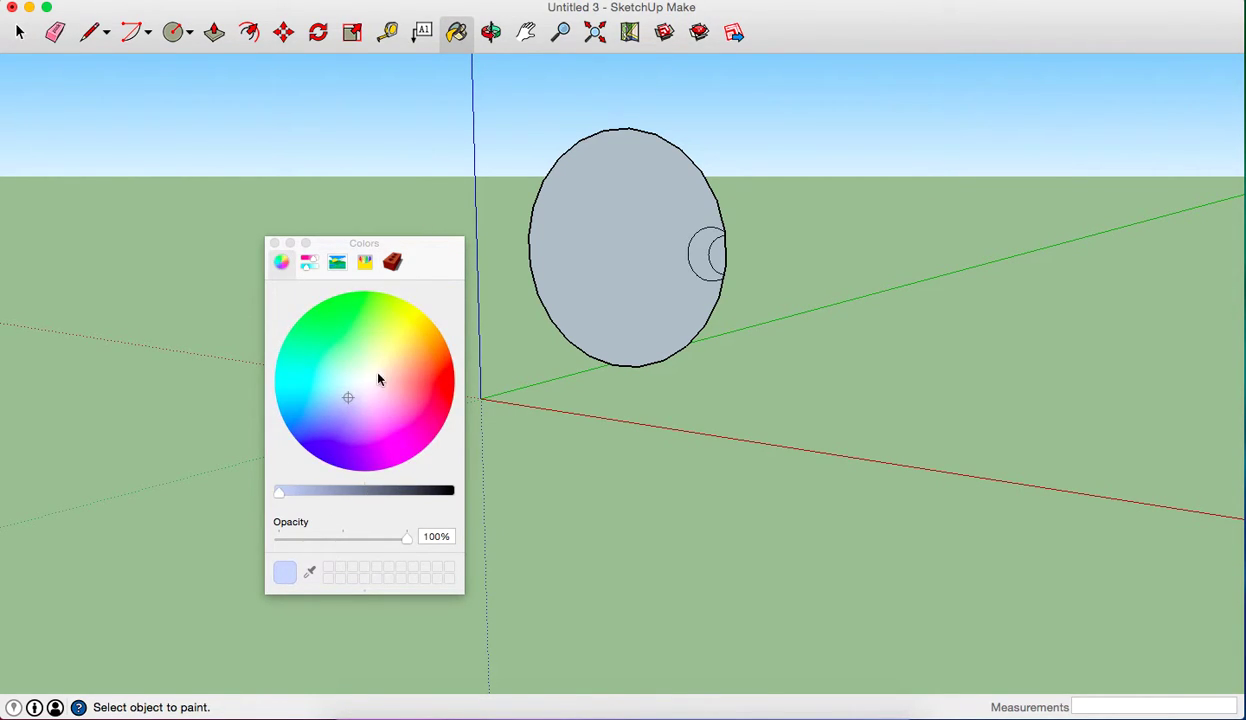
{"action": "mouse_move", "coordinate": [378, 378]}
{"action": "left_mouse_down"}
{"action": "mouse_move", "coordinate": [322, 434]}
{"action": "mouse_move", "coordinate": [314, 409]}
{"action": "mouse_move", "coordinate": [318, 446]}
{"action": "left_mouse_up"}
{"action": "left_click", "coordinate": [273, 244]}
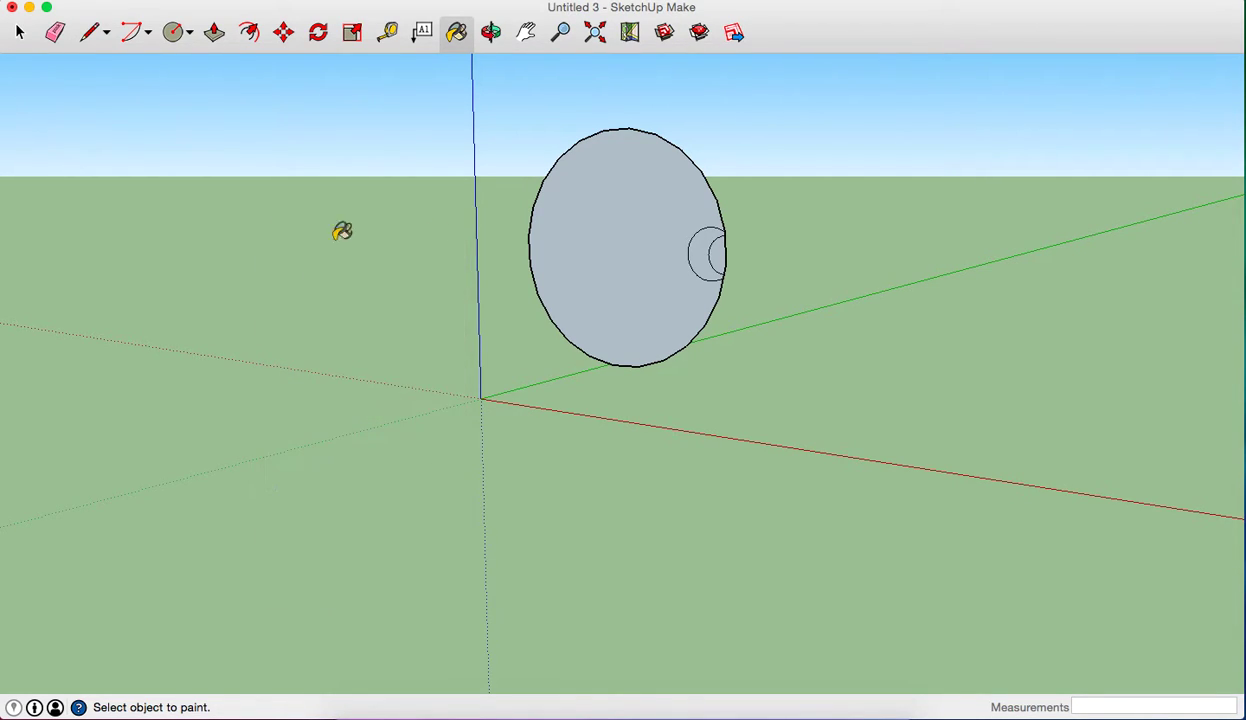
Paint the ring around the blue area near-white
{"action": "left_click", "coordinate": [452, 33]}
{"action": "left_click_drag", "start_coordinate": [292, 420], "coordinate": [365, 386]}
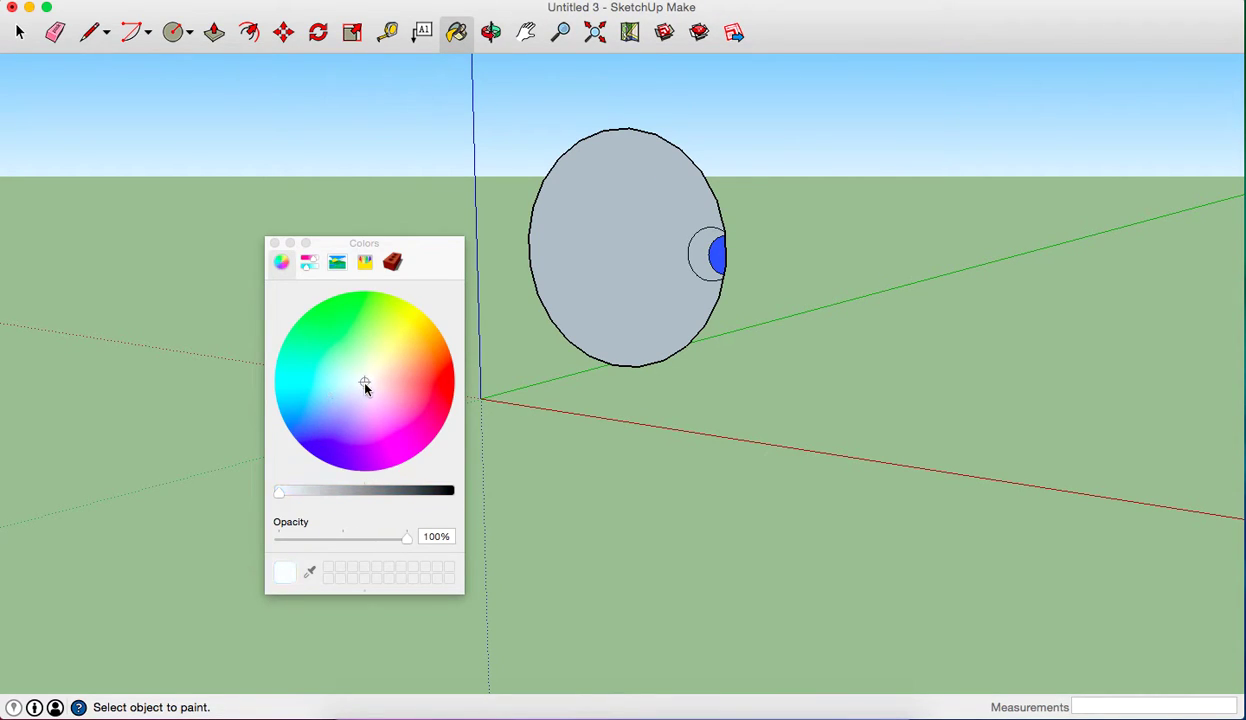
{"action": "left_click", "coordinate": [274, 243]}
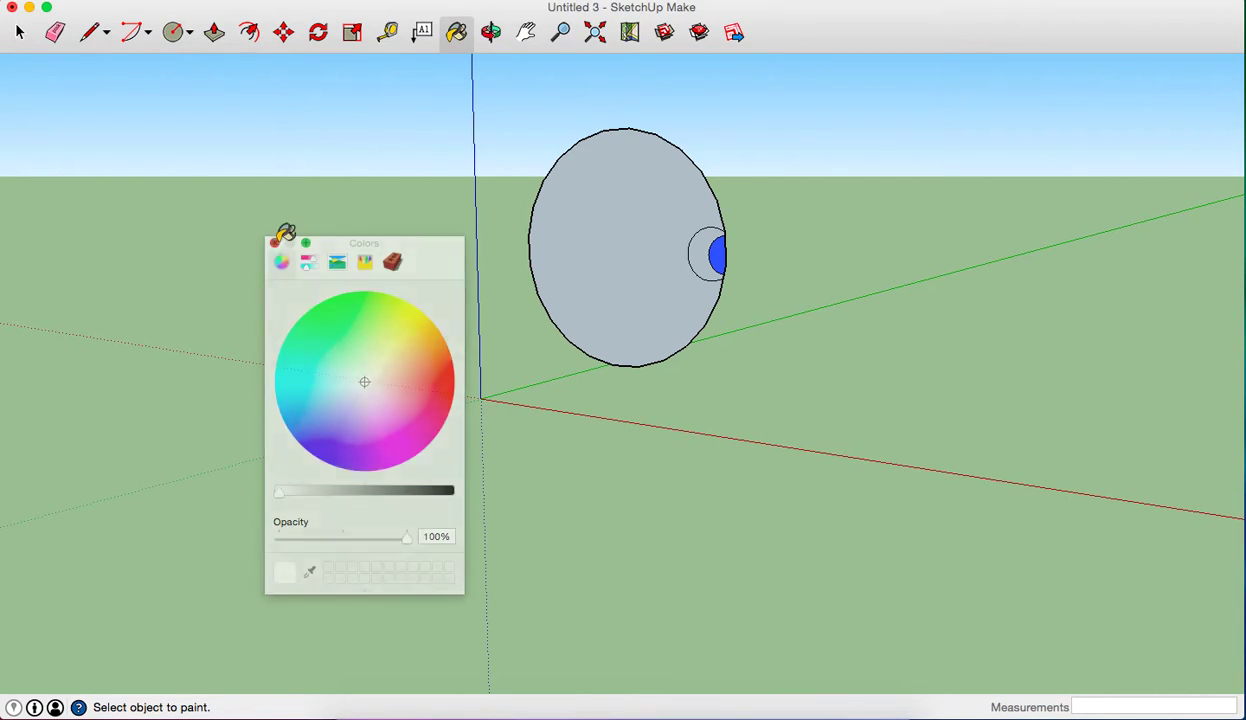
{"action": "left_click", "coordinate": [697, 250]}
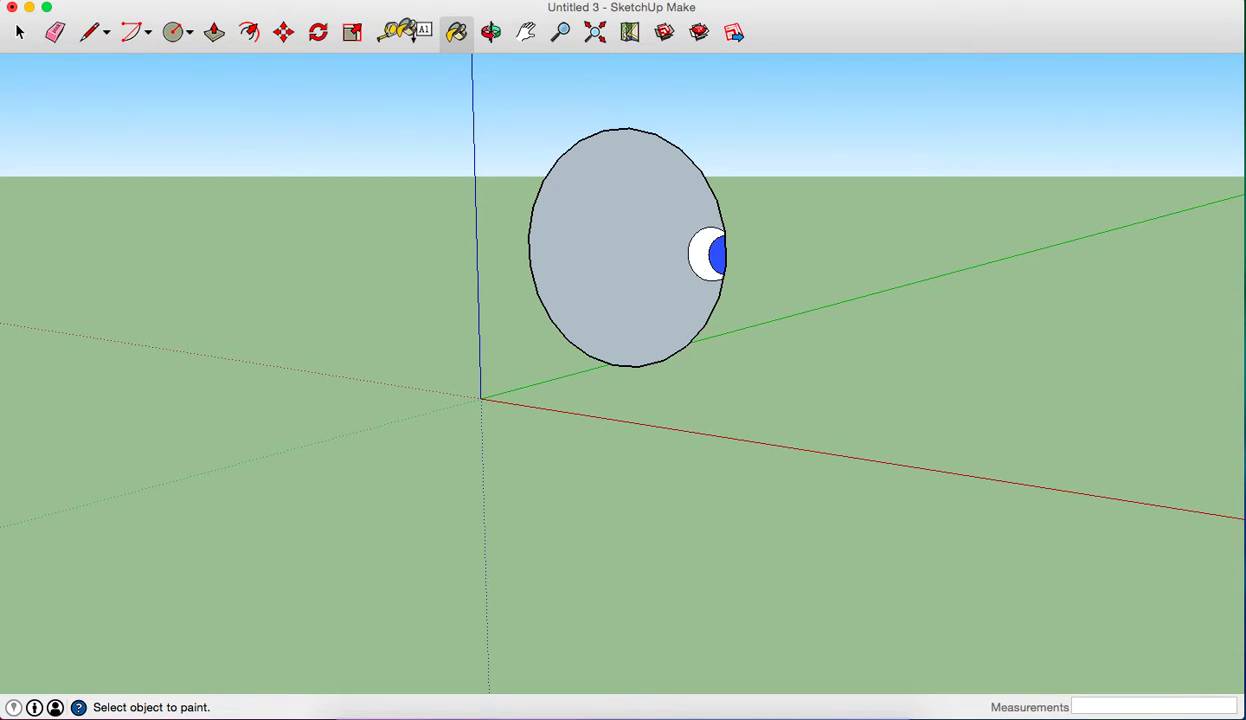
Draw a small pupil circle in the blue area and erase its stray outline
{"action": "left_click", "coordinate": [189, 32]}
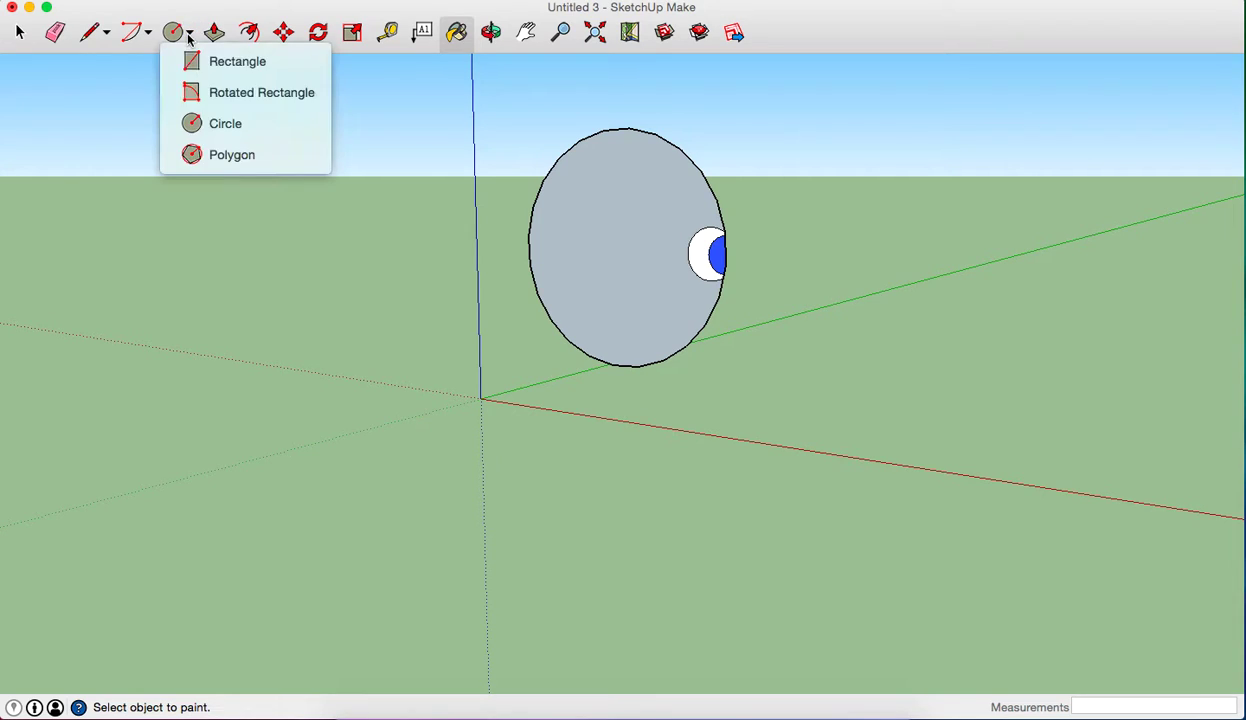
{"action": "left_click", "coordinate": [220, 124]}
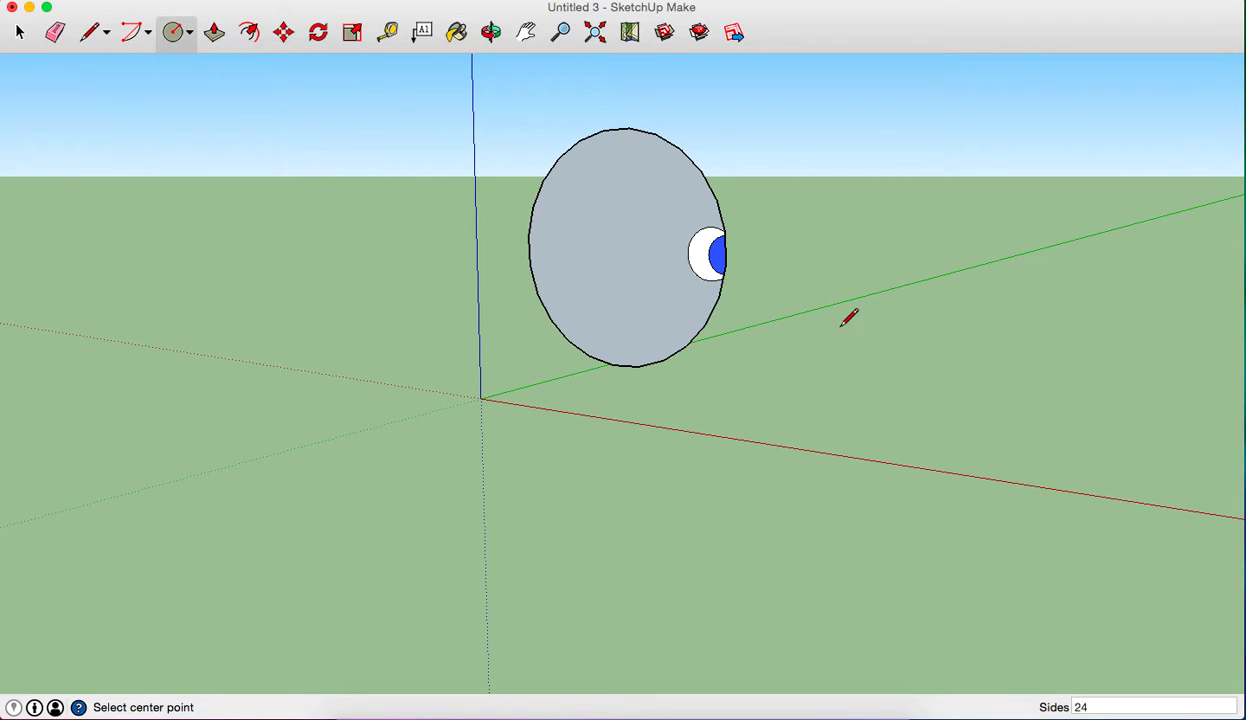
{"action": "left_click", "coordinate": [725, 255]}
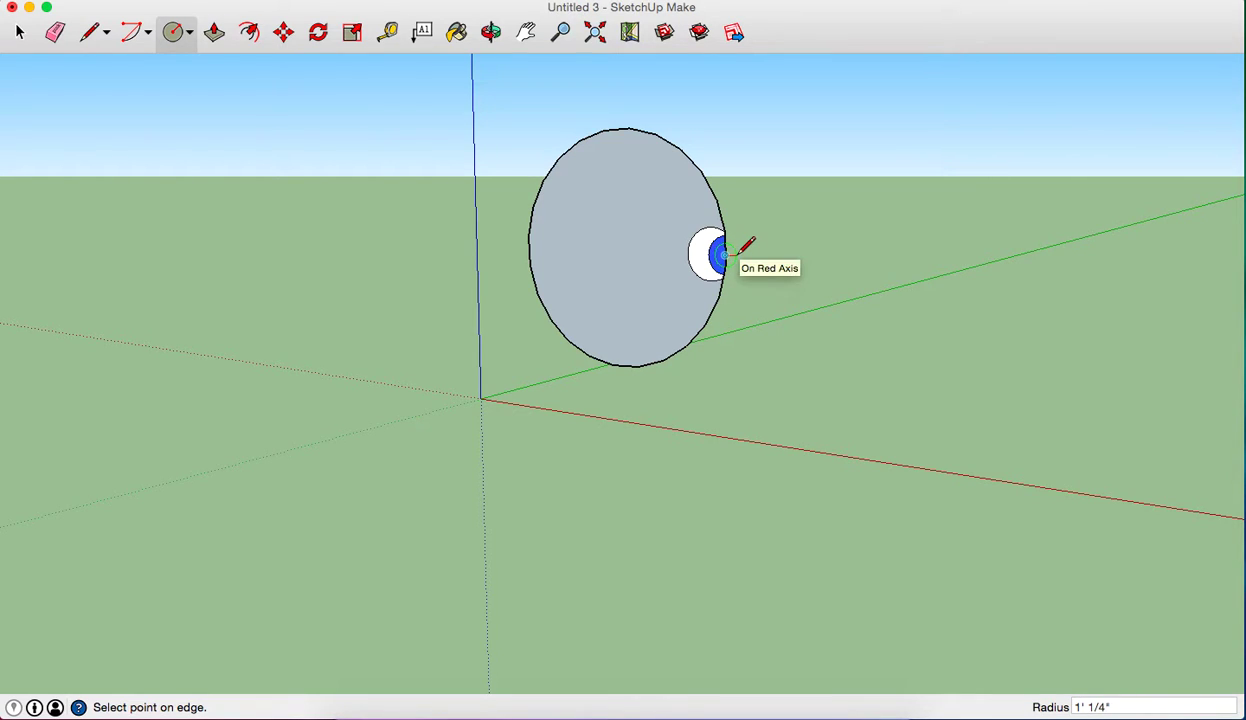
{"action": "left_click", "coordinate": [739, 254]}
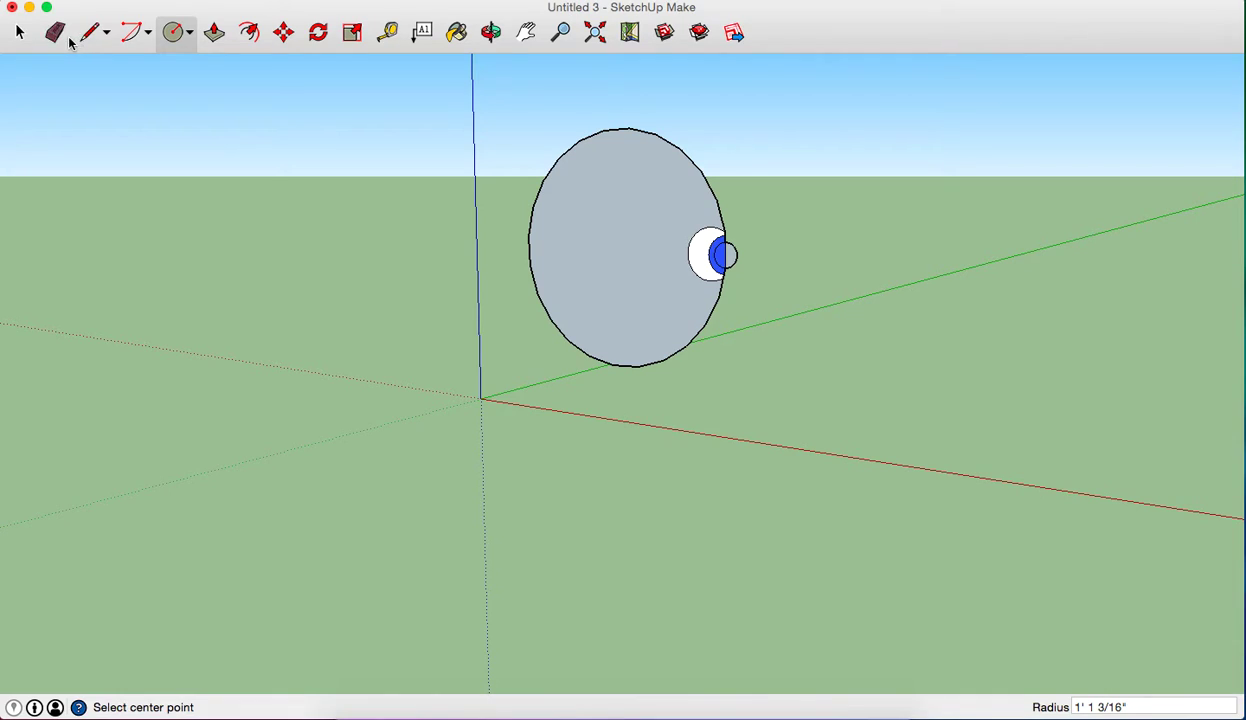
{"action": "left_click", "coordinate": [56, 33]}
{"action": "left_click", "coordinate": [737, 253]}
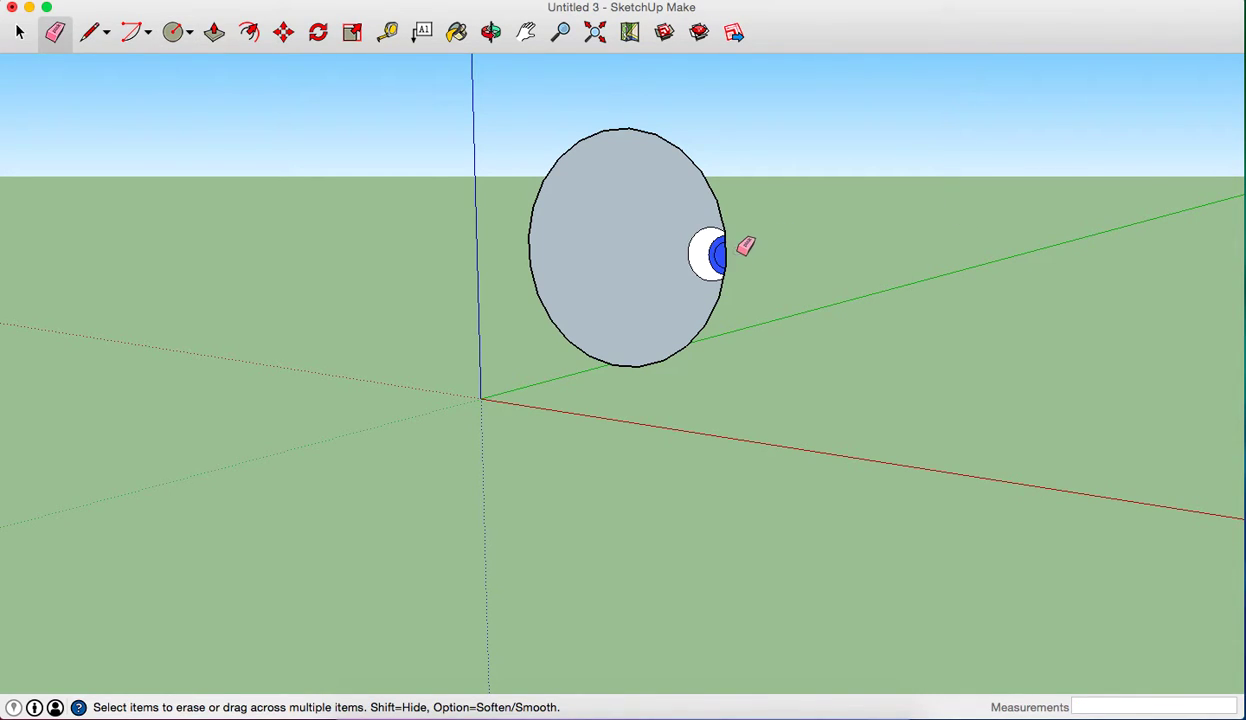
Set the paint colour to black for the pupil
{"action": "left_click", "coordinate": [457, 32]}
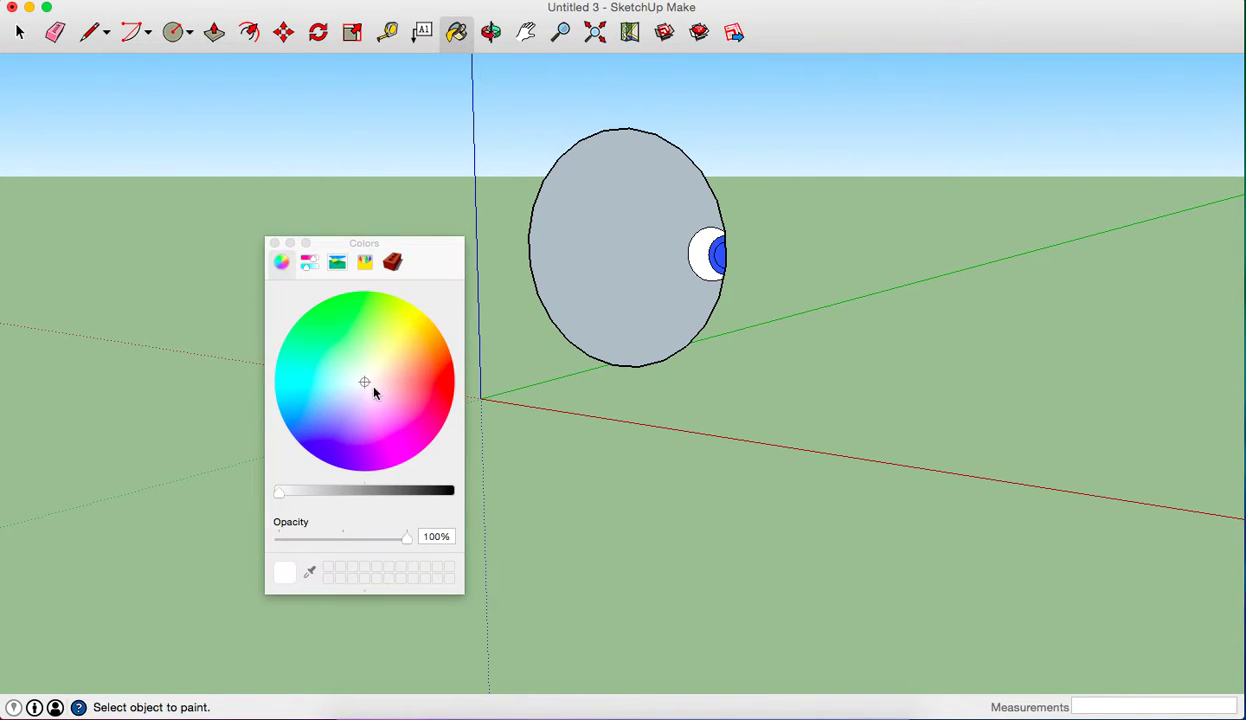
{"action": "left_click", "coordinate": [449, 491]}
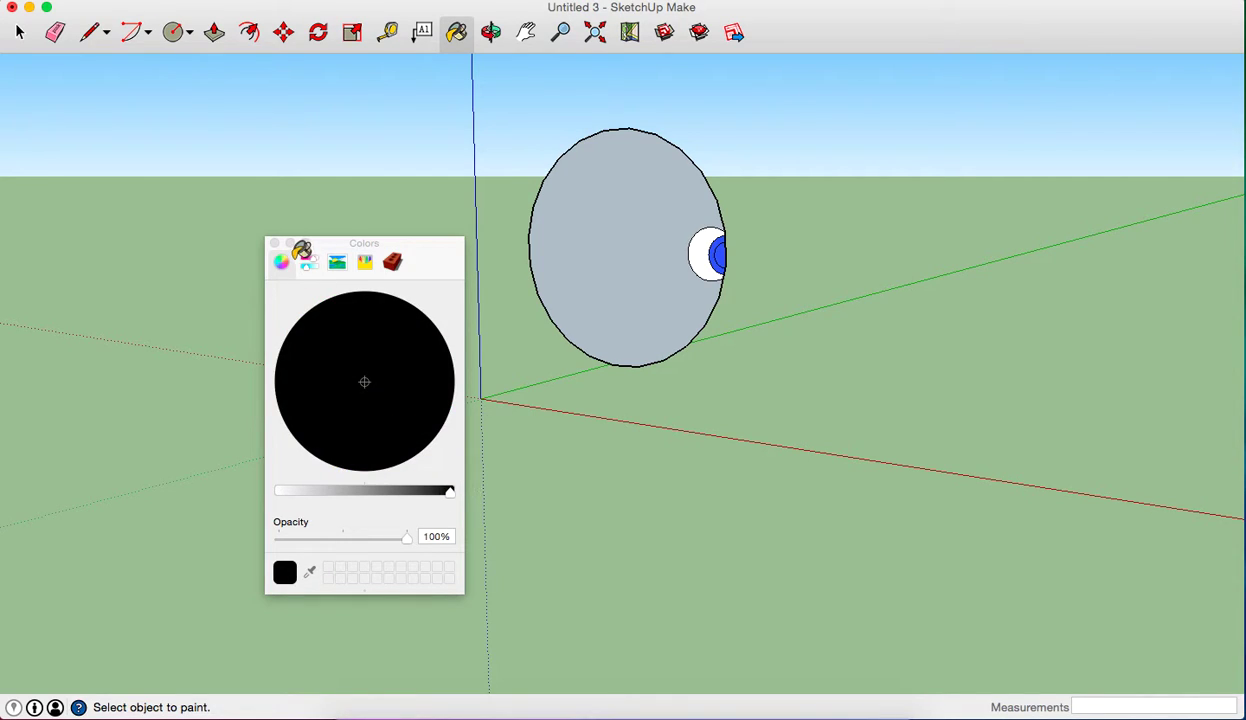
{"action": "left_click", "coordinate": [275, 243]}
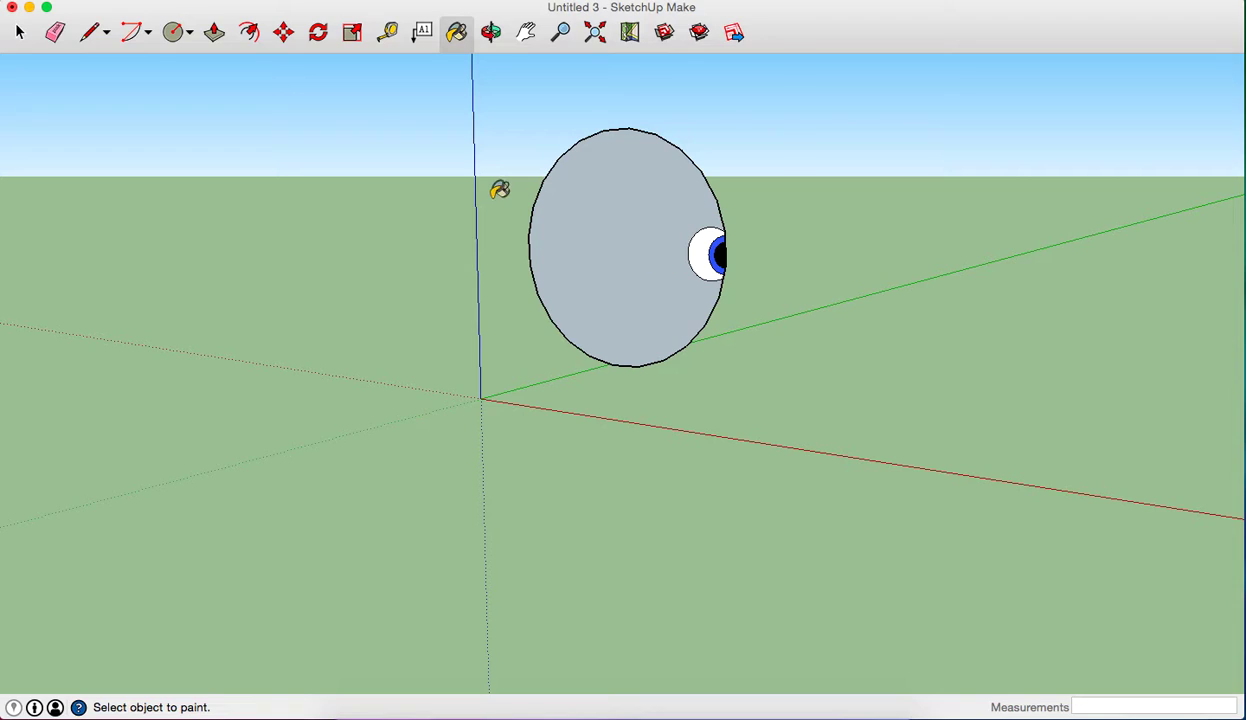
Switch the paint back to white and paint the grey eyeball disc white
{"action": "left_click", "coordinate": [456, 32]}
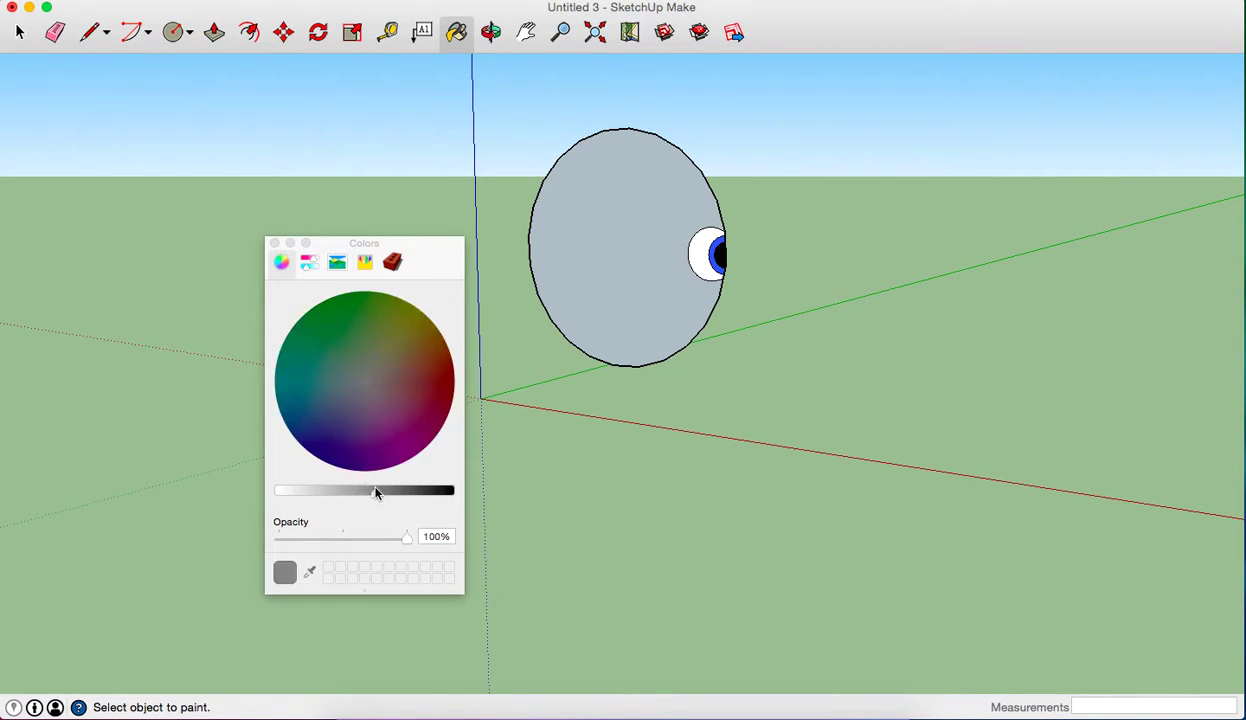
{"action": "left_click_drag", "start_coordinate": [351, 484], "coordinate": [200, 466]}
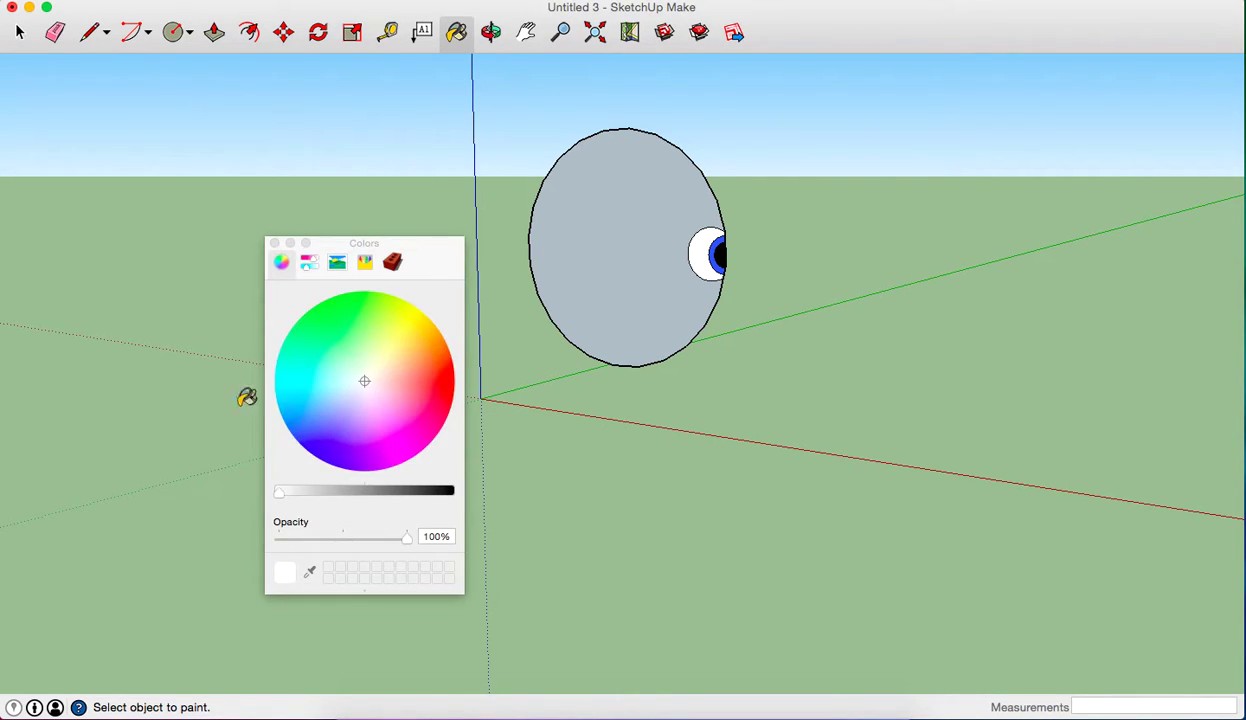
{"action": "left_click", "coordinate": [274, 243]}
{"action": "left_click", "coordinate": [666, 210]}
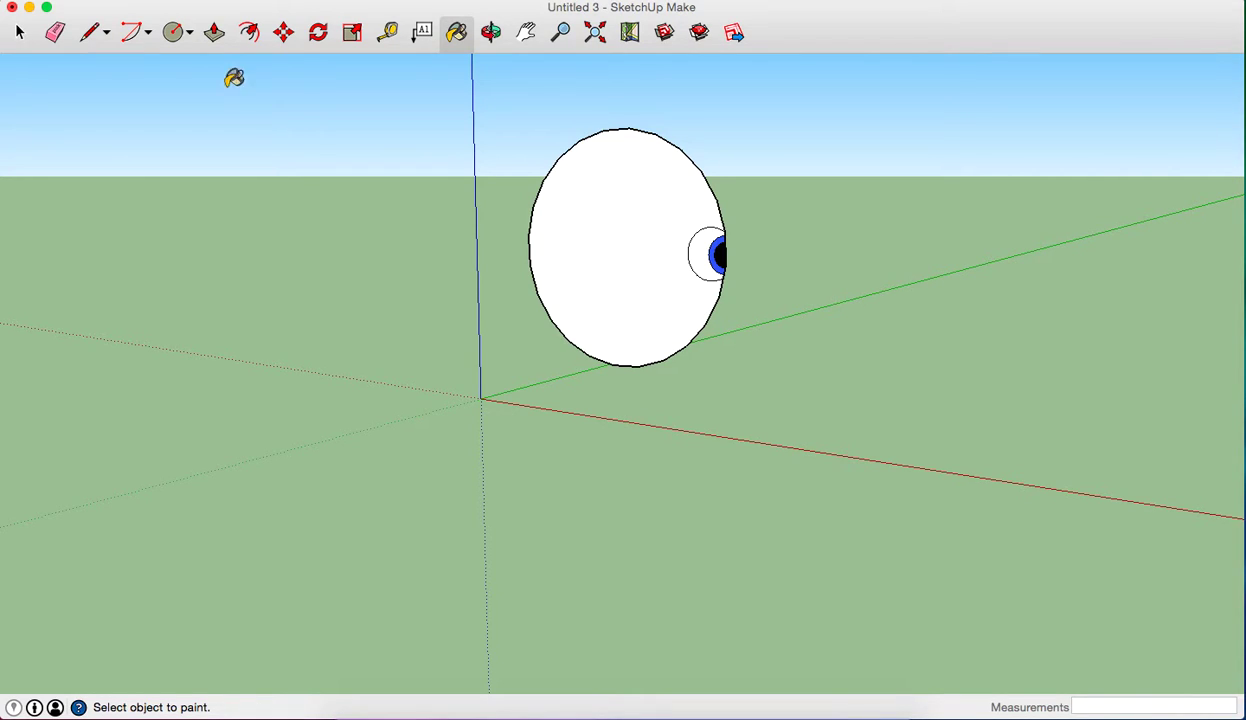
{"action": "left_click", "coordinate": [189, 36]}
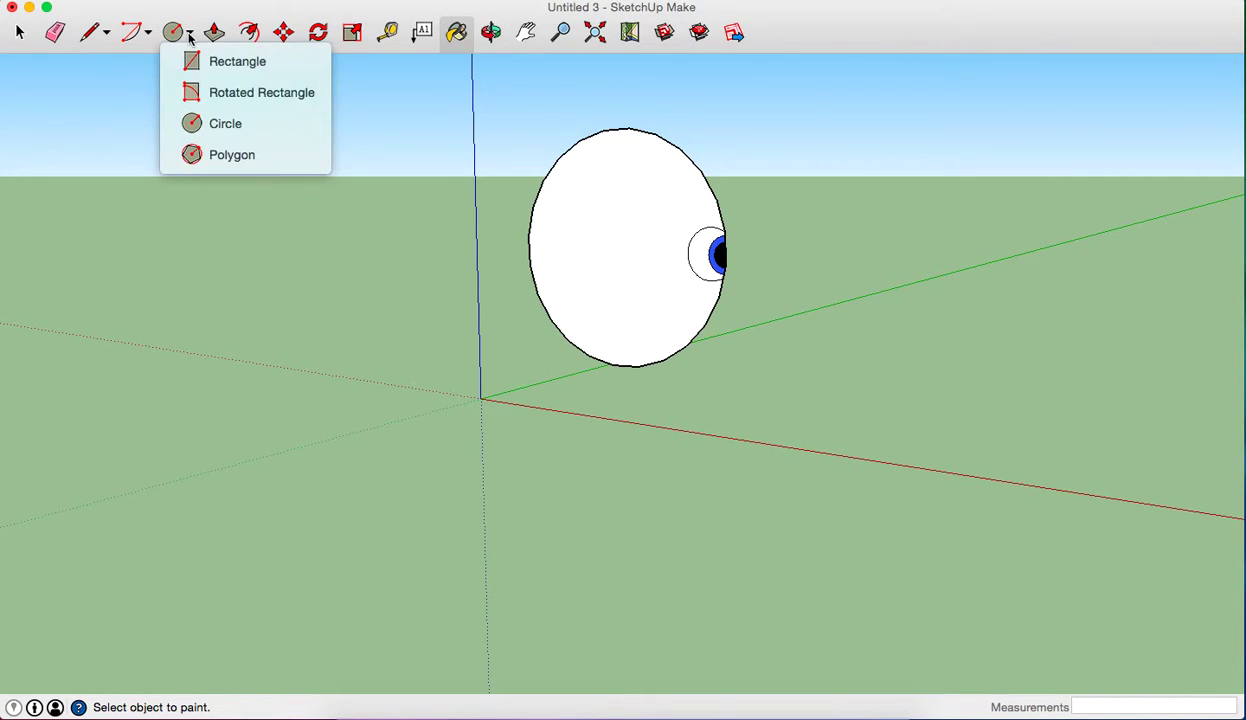
{"action": "key", "text": "c"}
{"action": "left_click", "coordinate": [107, 36]}
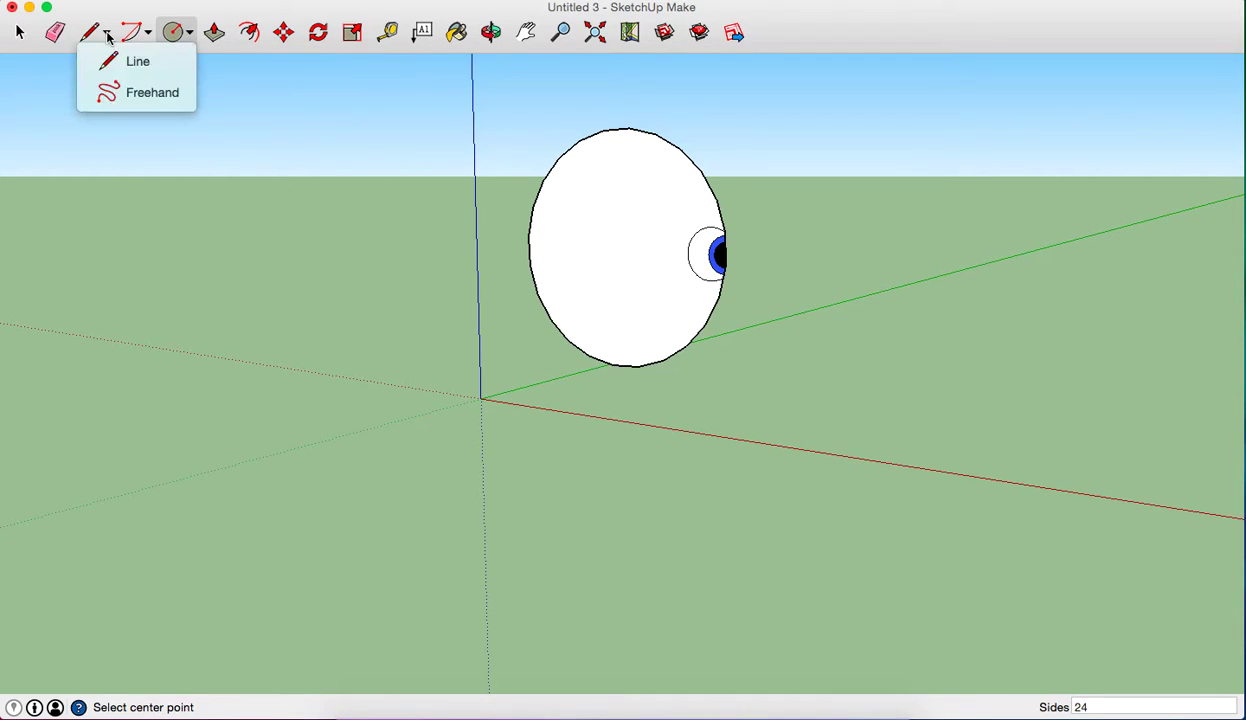
{"action": "left_click", "coordinate": [130, 58]}
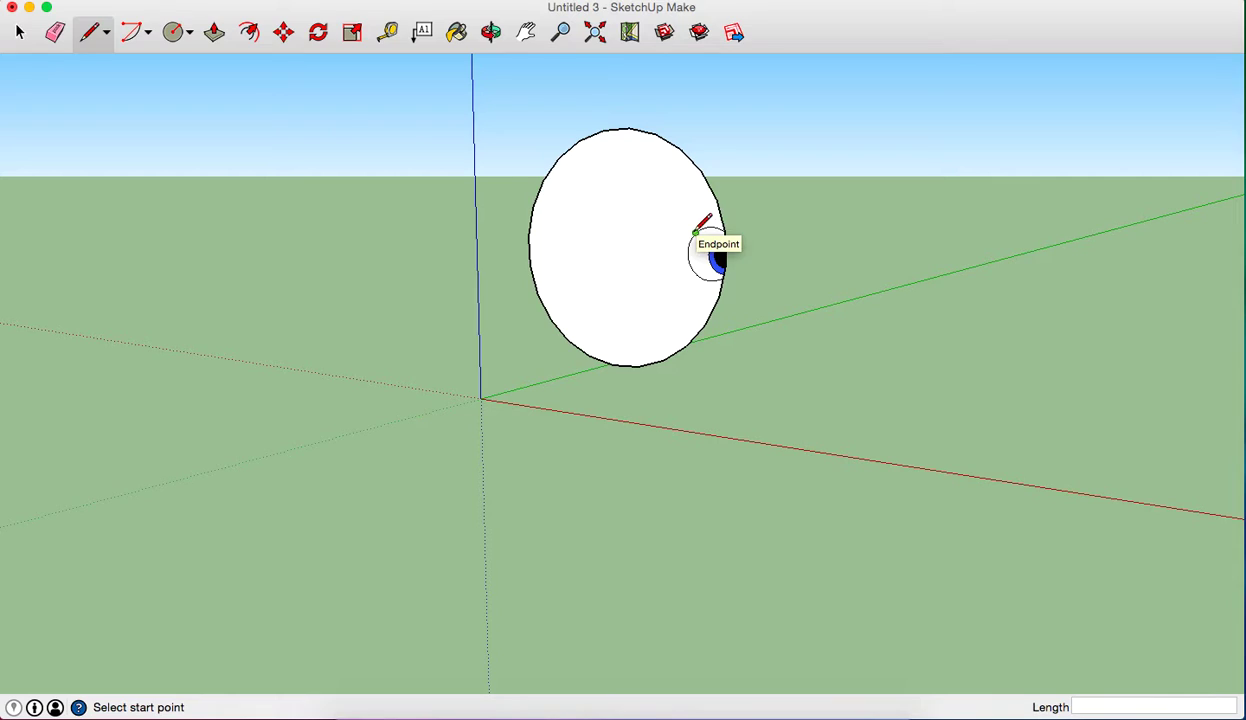
{"action": "left_click", "coordinate": [105, 35]}
{"action": "left_click", "coordinate": [233, 139]}
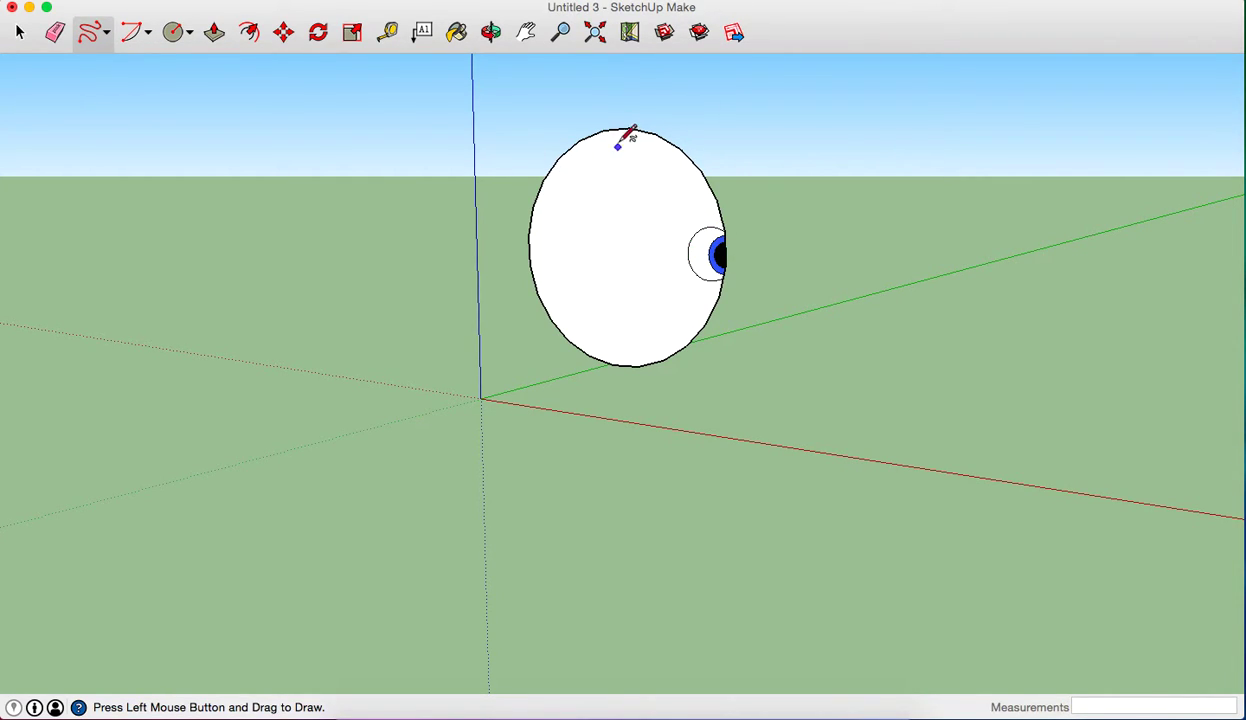
{"action": "mouse_move", "coordinate": [581, 138]}
{"action": "left_mouse_down"}
{"action": "mouse_move", "coordinate": [512, 126]}
{"action": "mouse_move", "coordinate": [486, 137]}
{"action": "mouse_move", "coordinate": [517, 161]}
{"action": "mouse_move", "coordinate": [570, 153]}
{"action": "left_mouse_up"}
{"action": "key", "text": "super+z"}
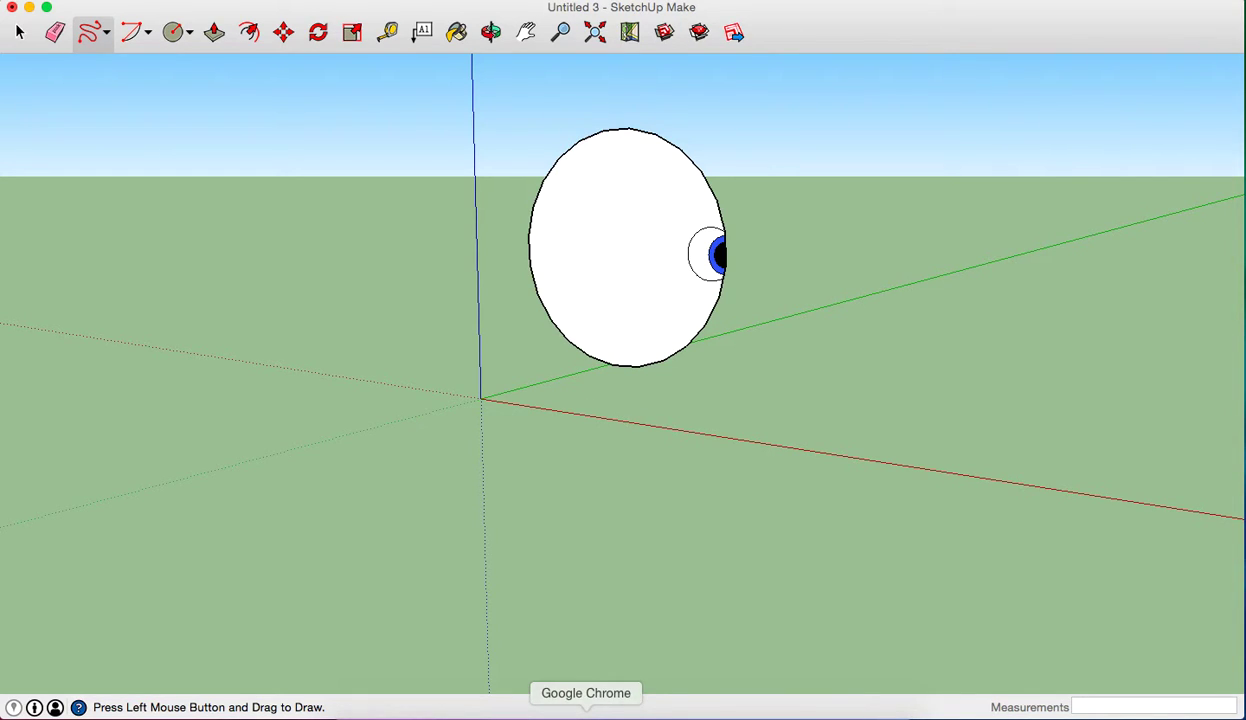
Open a new Chrome window and tile it beside the SketchUp window
{"action": "right_click", "coordinate": [586, 712]}
{"action": "left_click", "coordinate": [618, 584]}
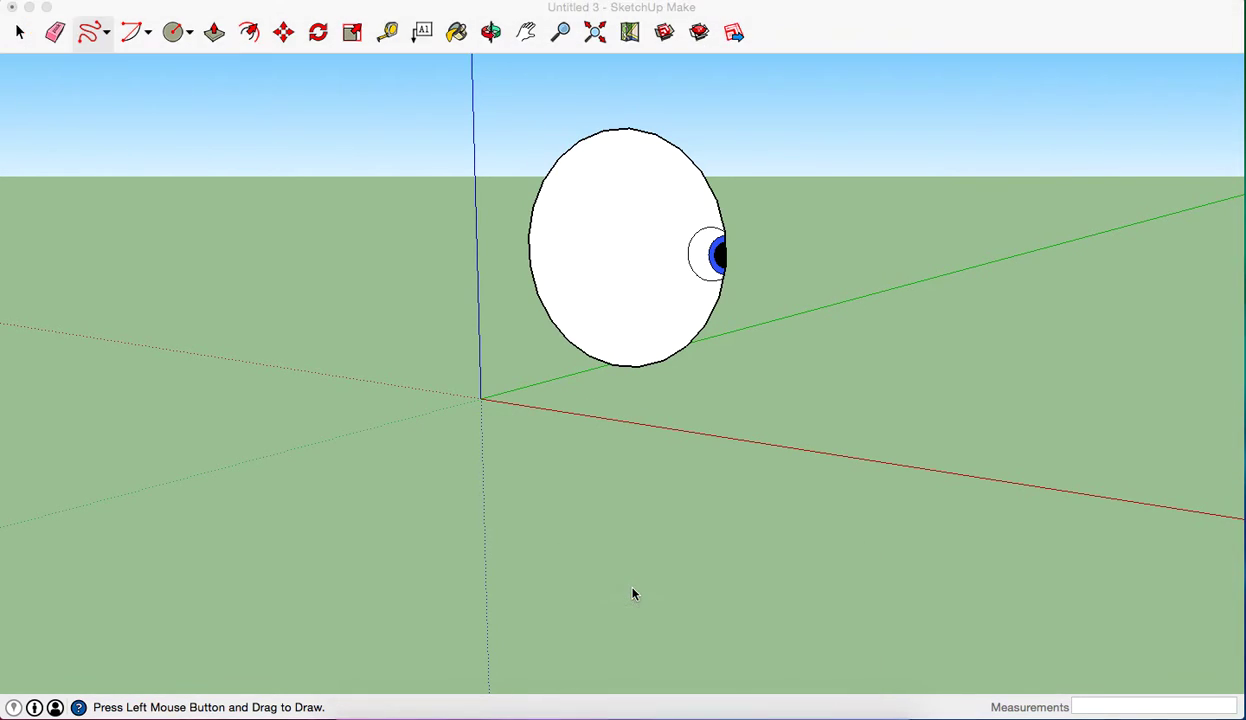
{"action": "left_click_drag", "start_coordinate": [386, 334], "coordinate": [763, 334]}
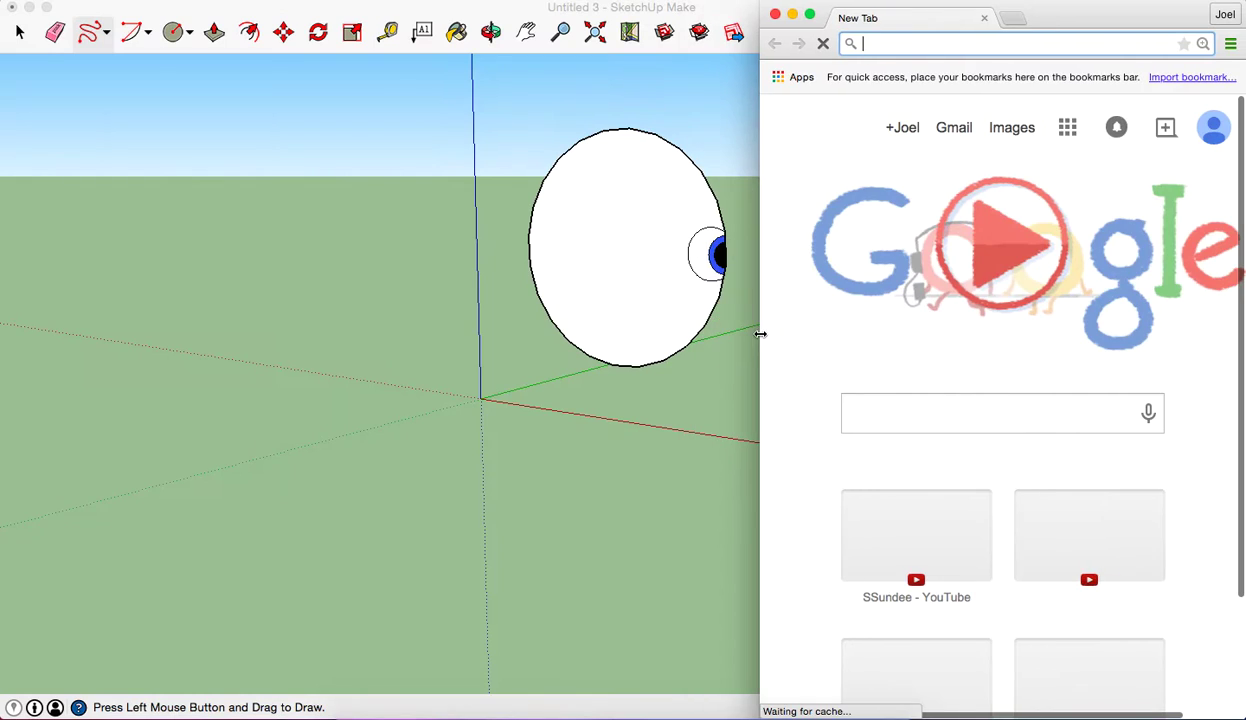
{"action": "left_click", "coordinate": [628, 410]}
{"action": "mouse_move", "coordinate": [1240, 300]}
{"action": "left_mouse_down"}
{"action": "mouse_move", "coordinate": [708, 320]}
{"action": "mouse_move", "coordinate": [762, 319]}
{"action": "left_mouse_up"}
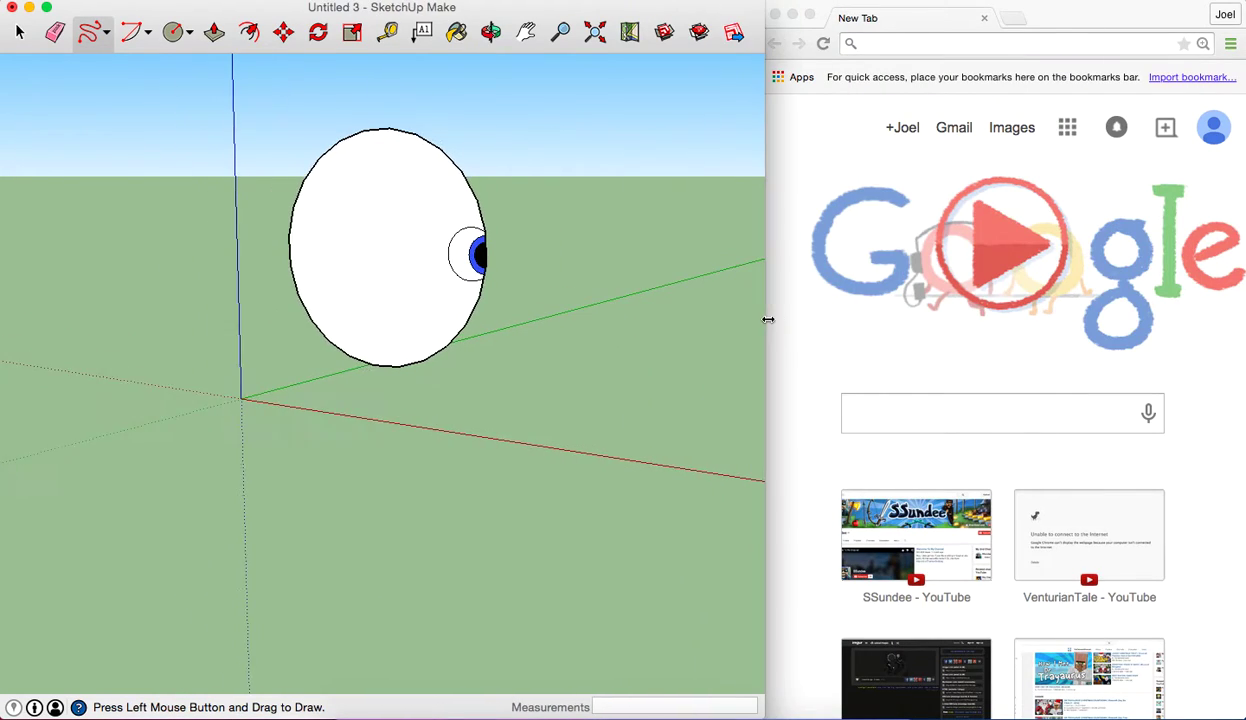
Search Google for 'eye of cthulhu' and show the image results
{"action": "left_click", "coordinate": [949, 40]}
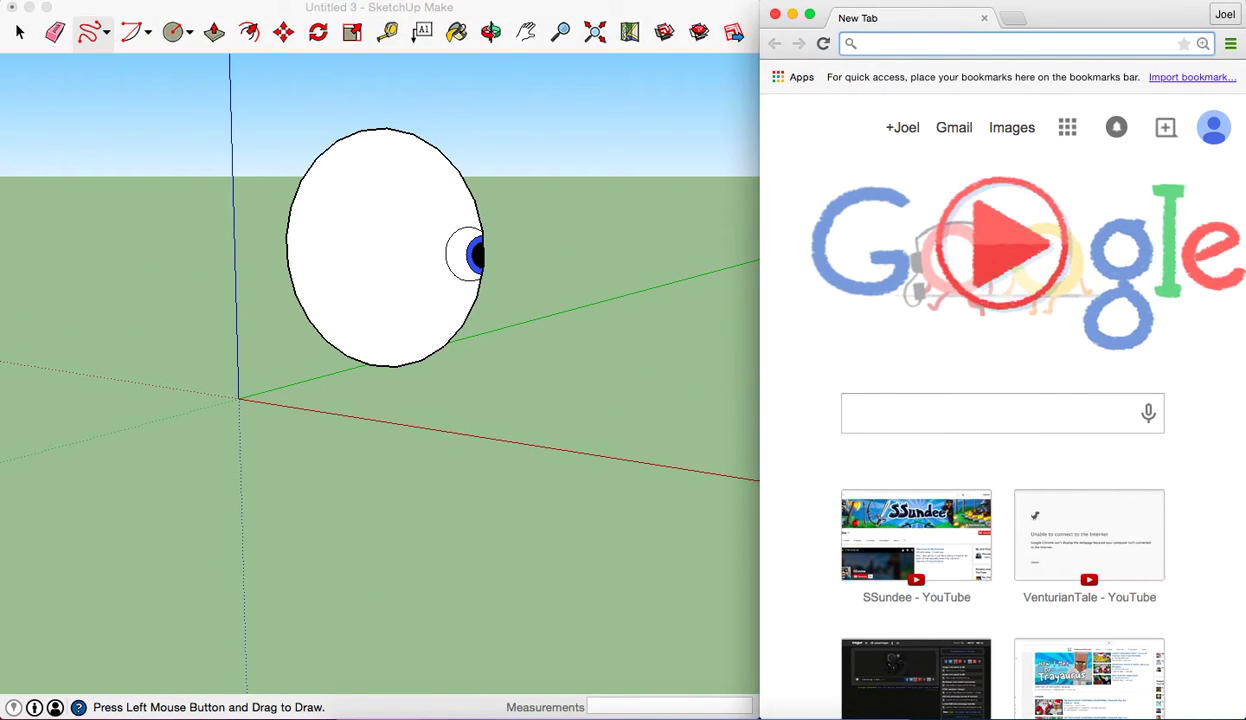
{"action": "type", "text": "Eye of "}
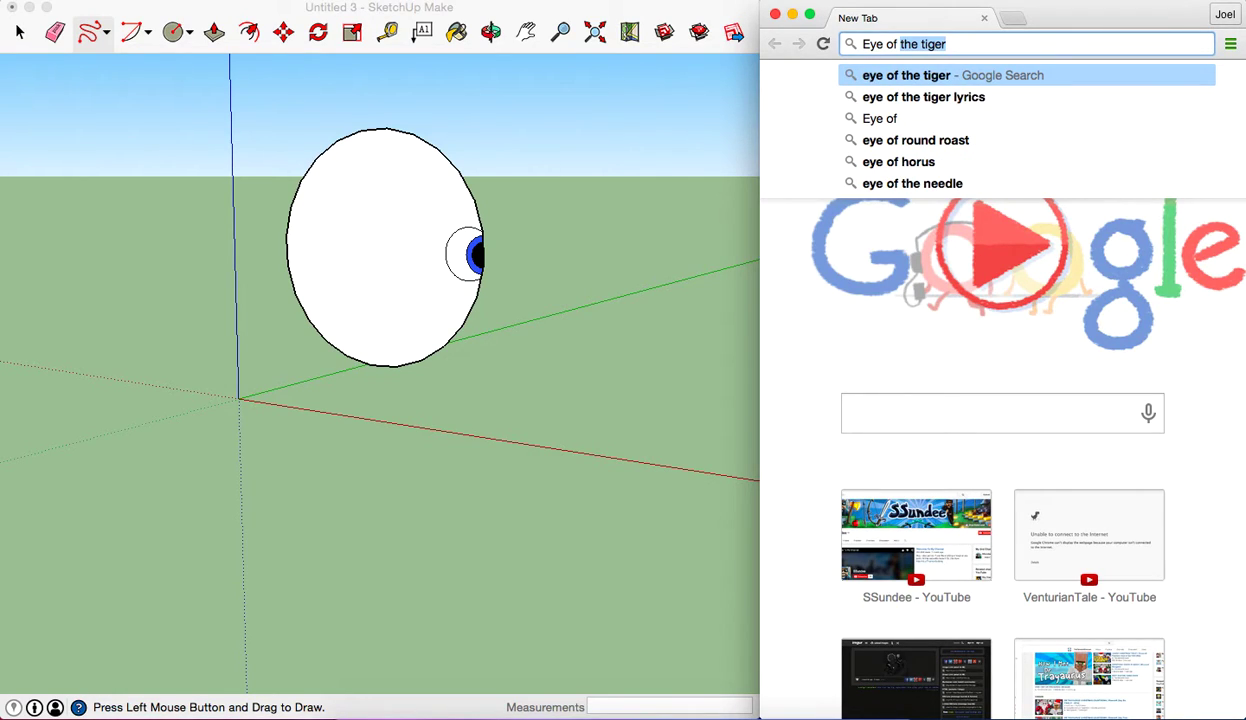
{"action": "type", "text": "Ch"}
{"action": "key", "text": "BackSpace"}
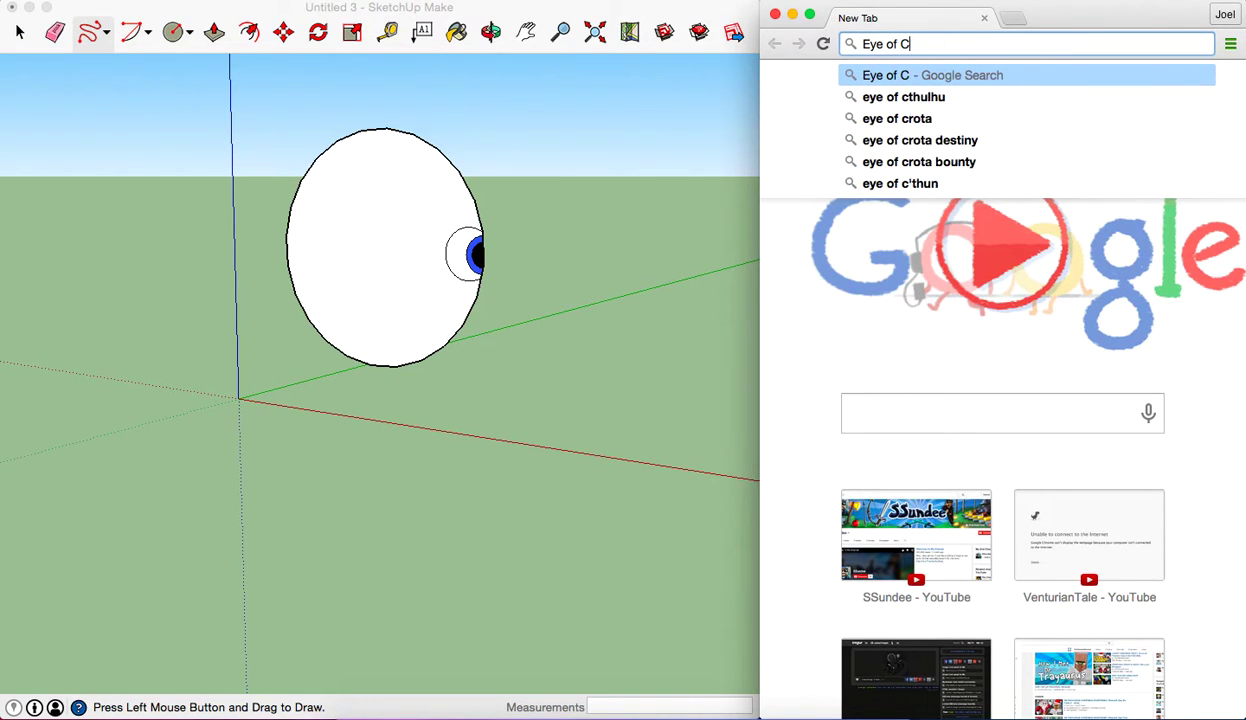
{"action": "left_click", "coordinate": [903, 97]}
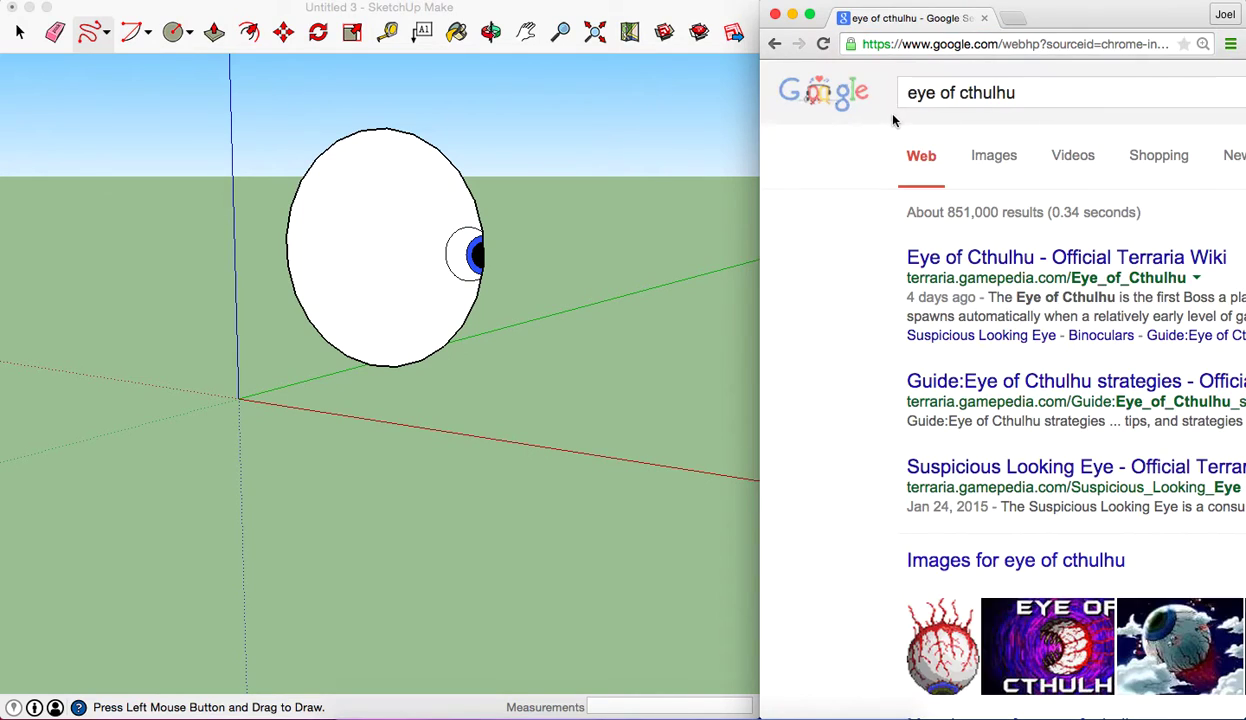
{"action": "left_click", "coordinate": [985, 156]}
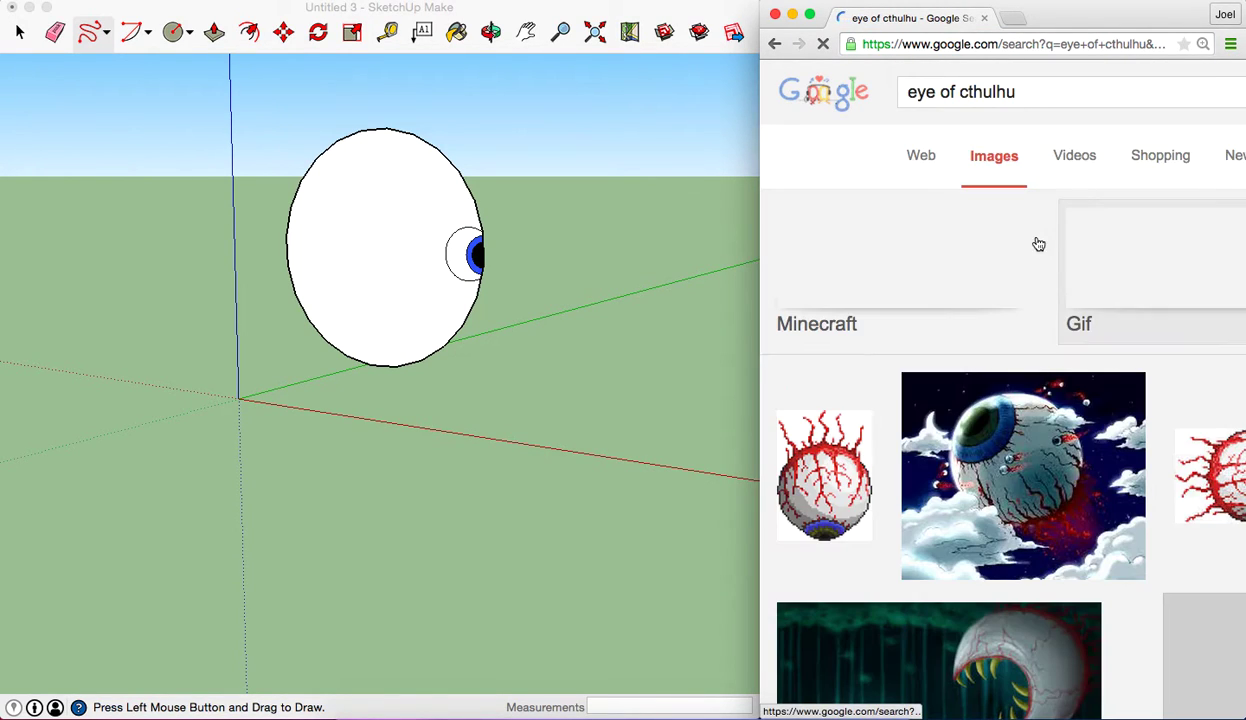
Preview the pixel-art reference, then paint the iris ring around the pupil bright green
{"action": "left_click", "coordinate": [836, 480]}
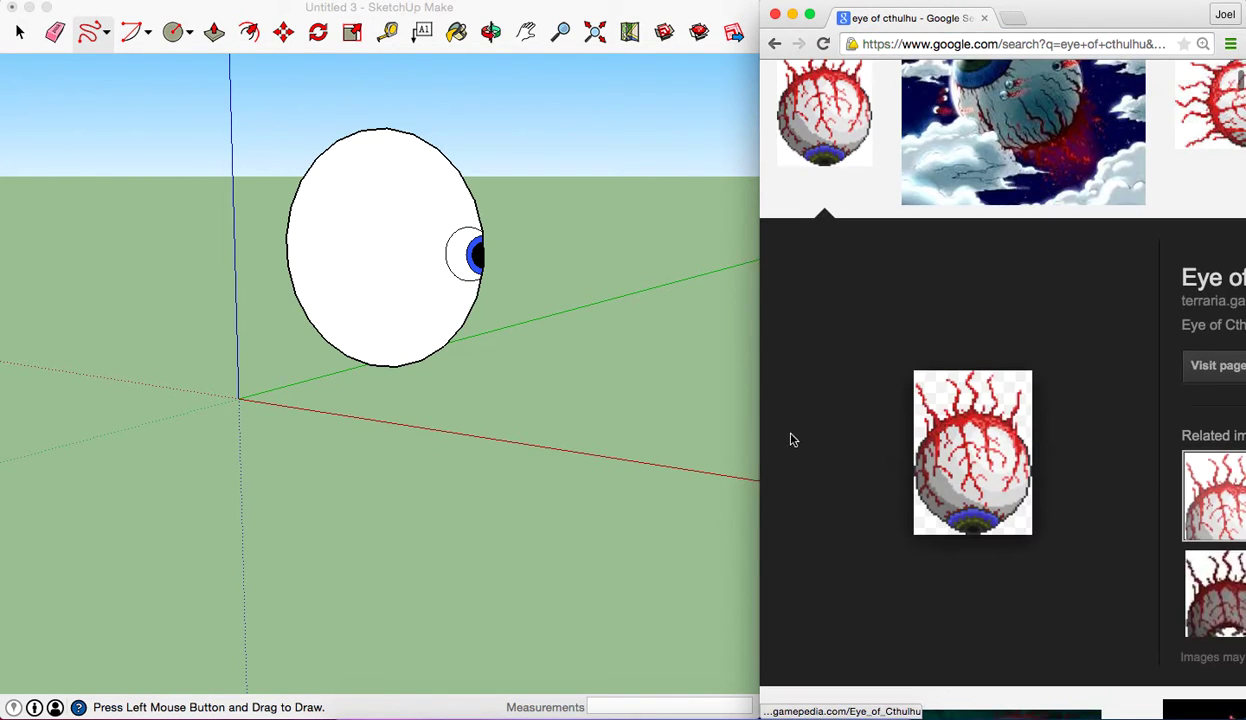
{"action": "left_click", "coordinate": [517, 262]}
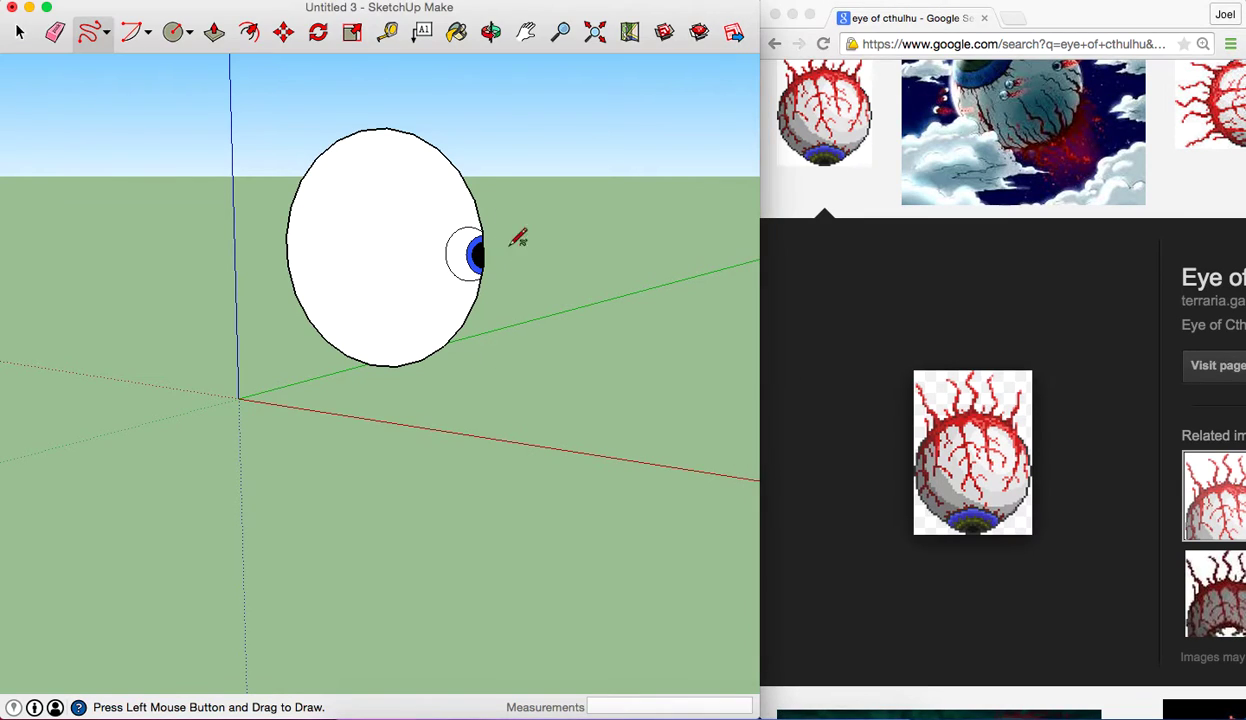
{"action": "left_click", "coordinate": [456, 33]}
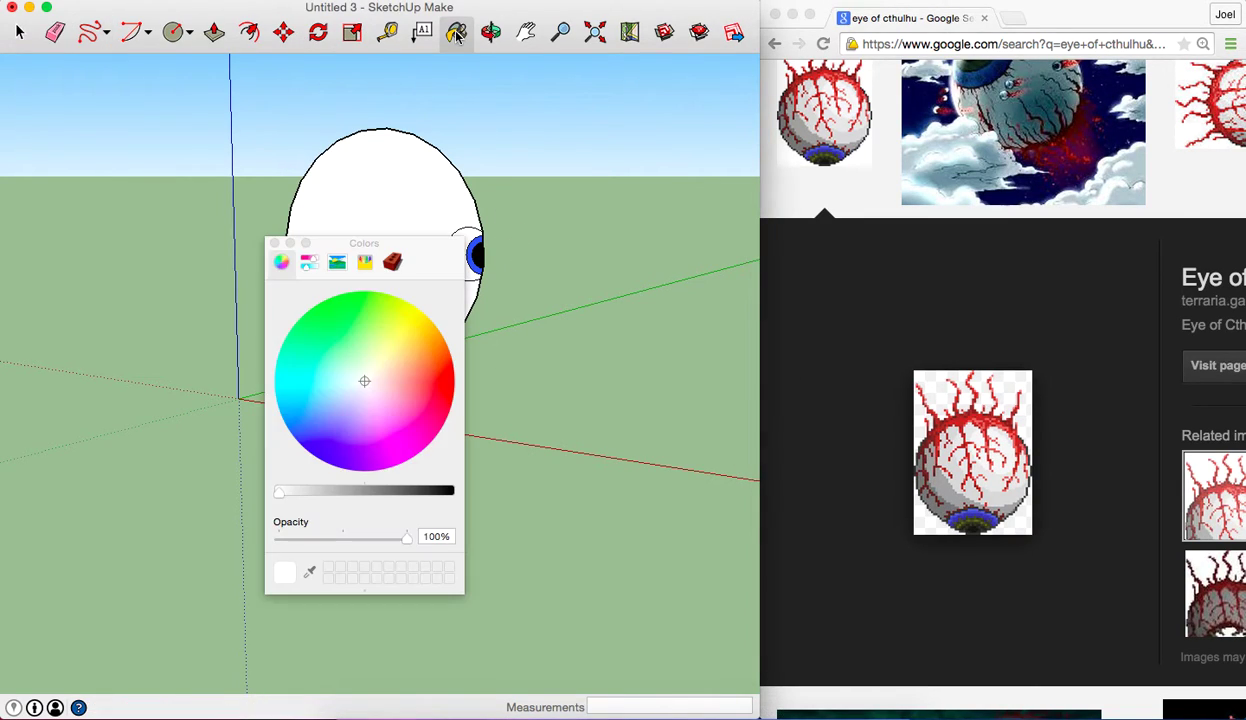
{"action": "left_click", "coordinate": [334, 356]}
{"action": "left_click", "coordinate": [333, 304]}
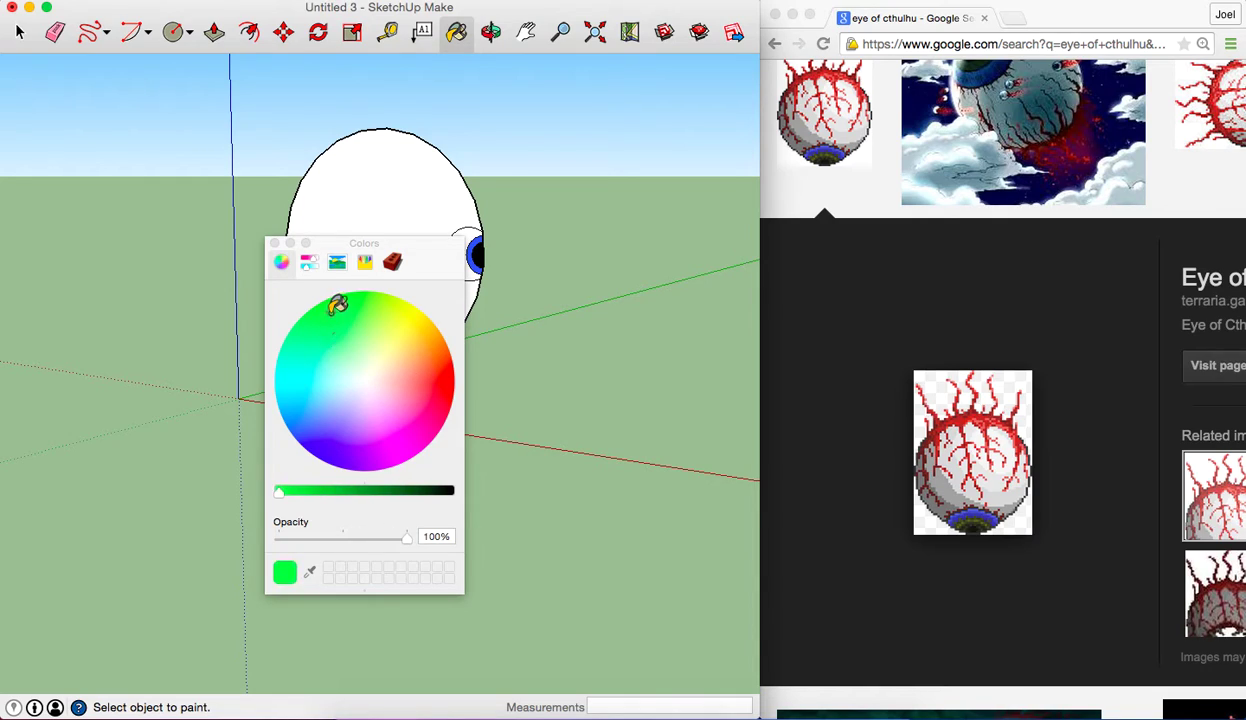
{"action": "left_click", "coordinate": [274, 243]}
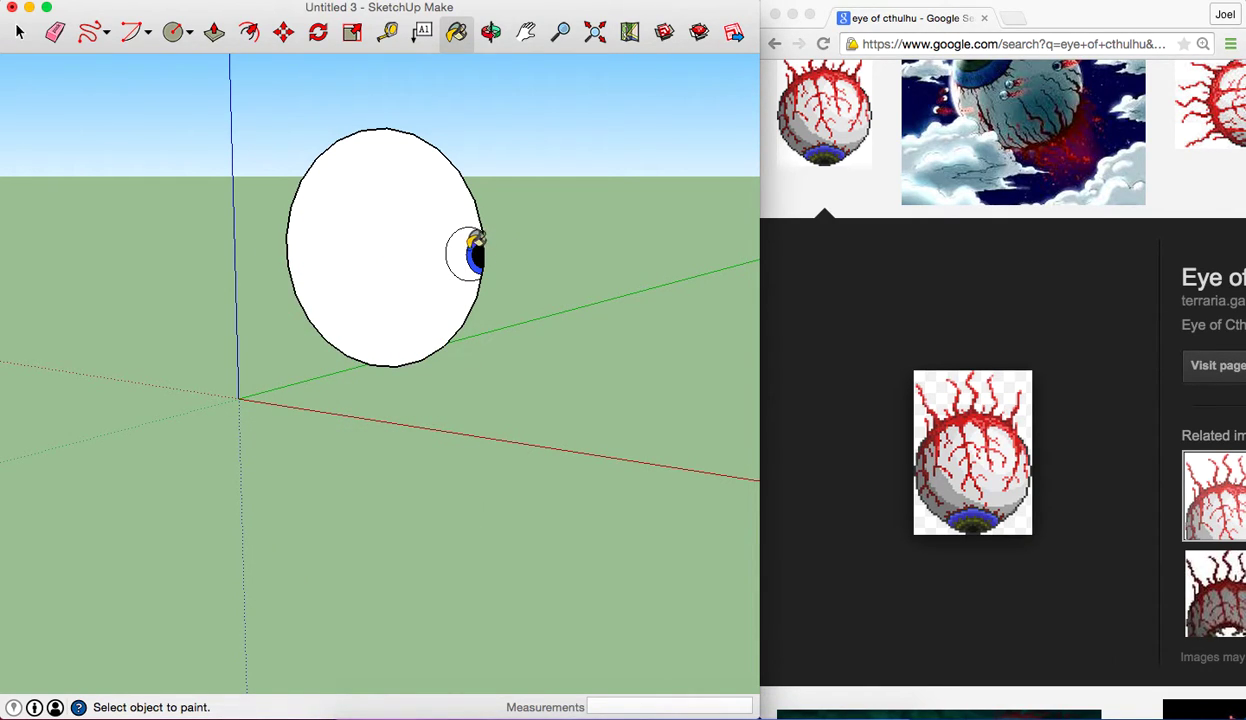
{"action": "scroll", "coordinate": [479, 242], "scroll_direction": "down", "scroll_amount": 3}
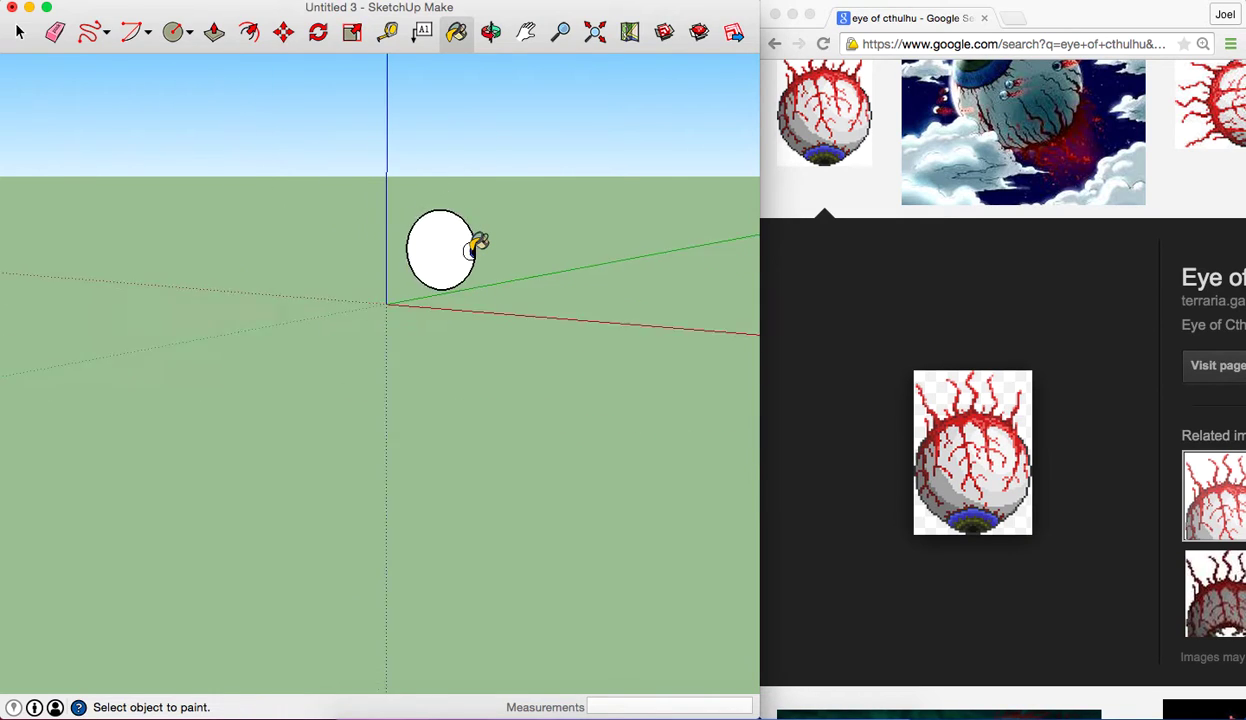
{"action": "scroll", "coordinate": [478, 242], "scroll_direction": "up", "scroll_amount": 5}
{"action": "scroll", "coordinate": [475, 244], "scroll_direction": "up", "scroll_amount": 2}
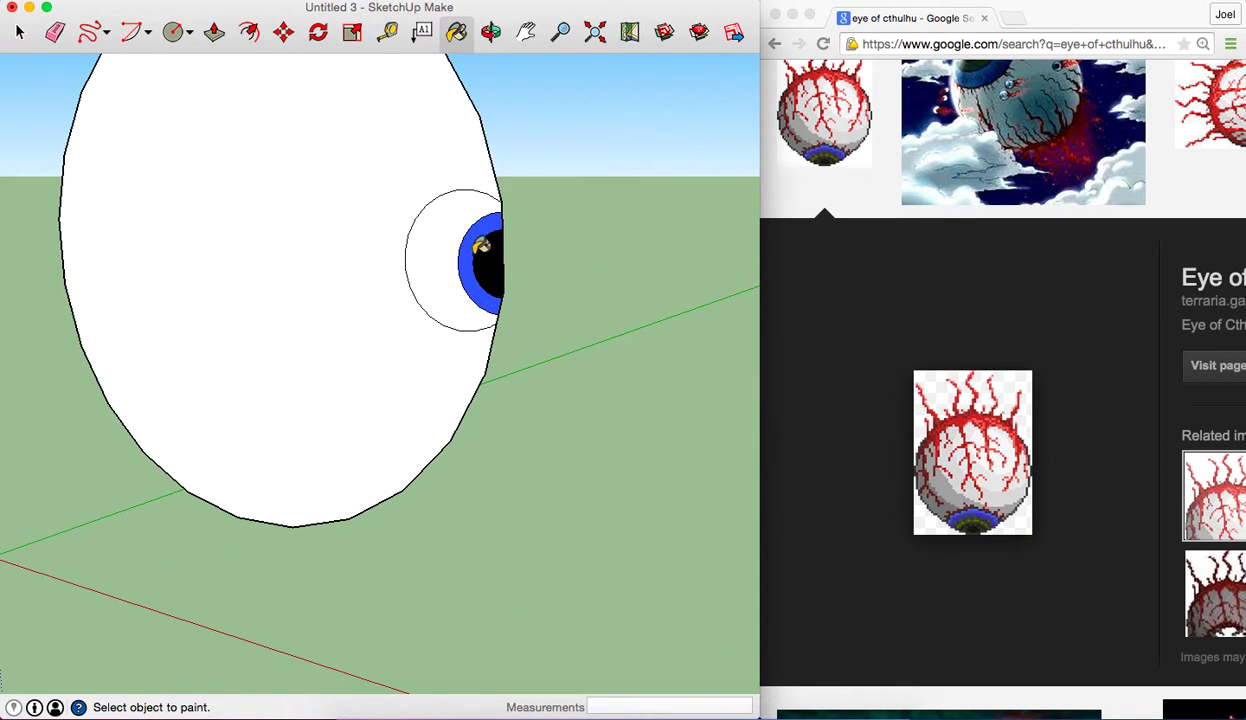
{"action": "left_click", "coordinate": [450, 30]}
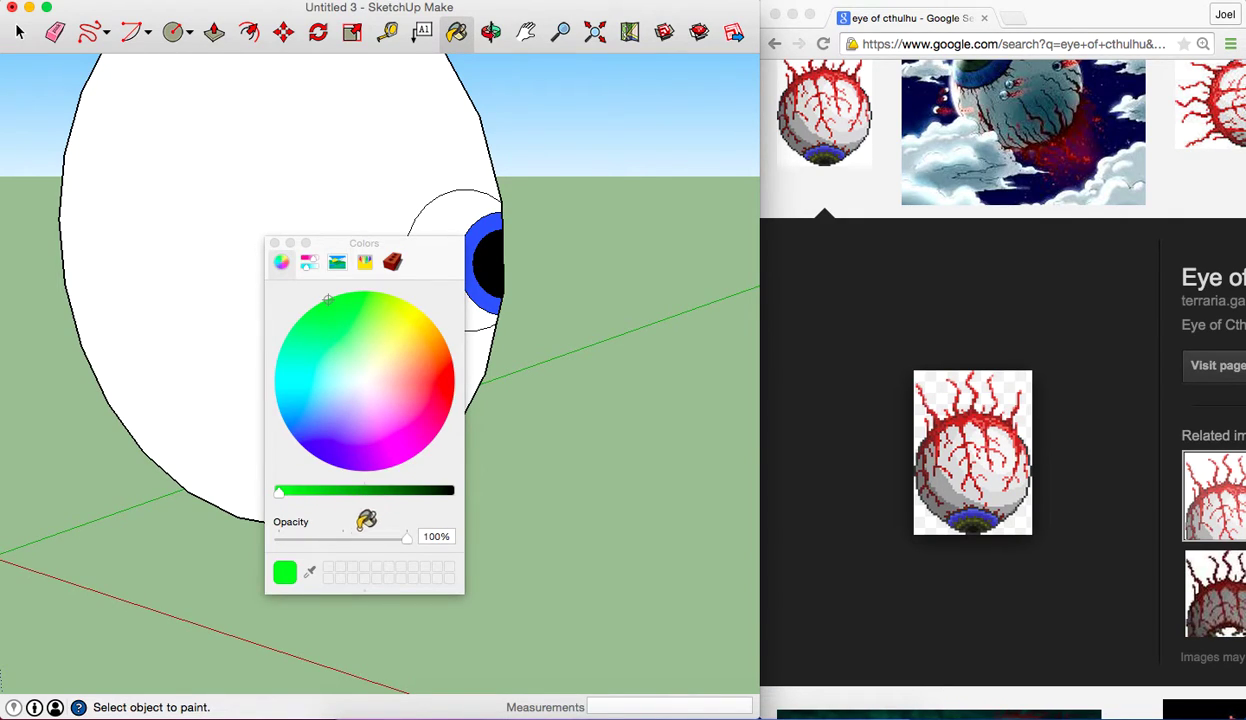
{"action": "left_click", "coordinate": [274, 242]}
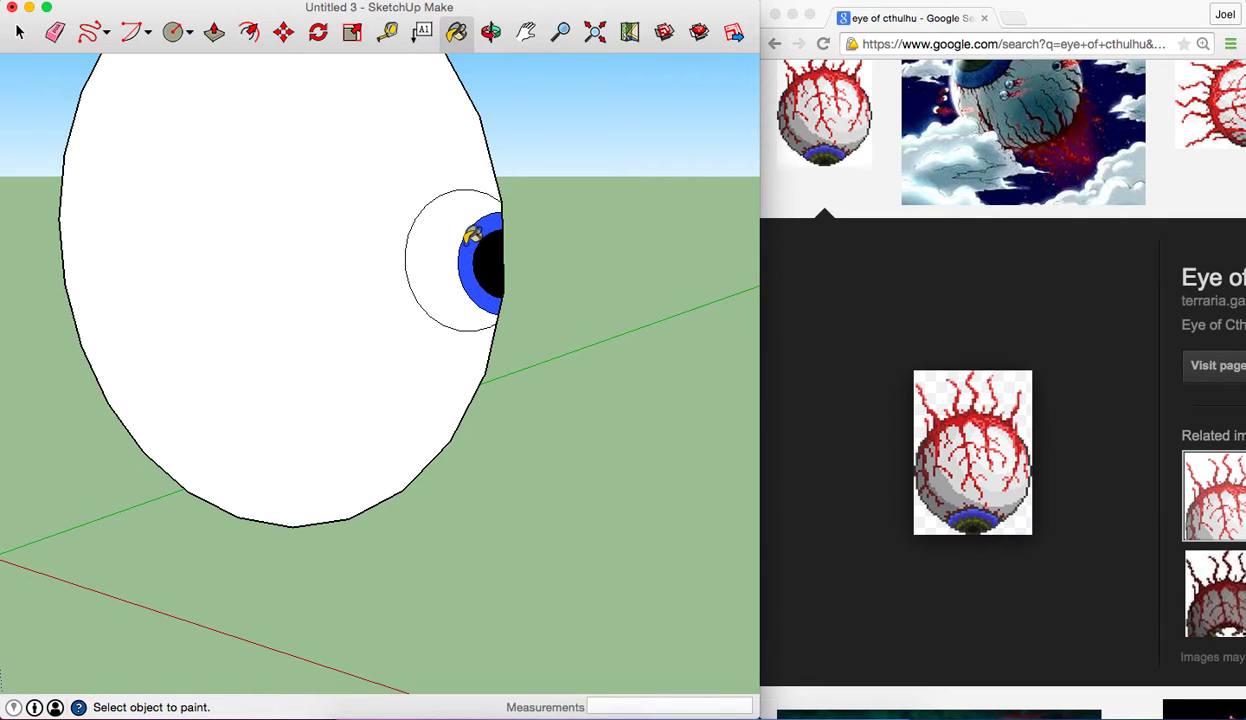
{"action": "left_click", "coordinate": [468, 267]}
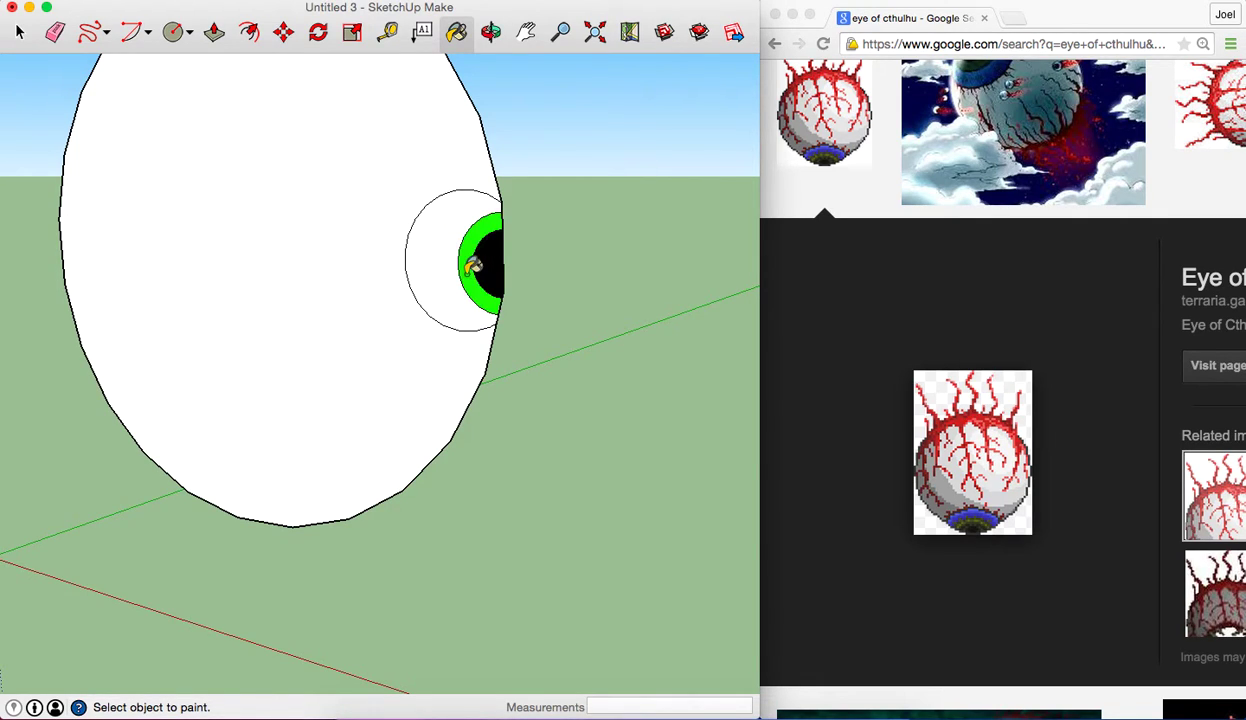
Try painting the outer ring blue, then undo it
{"action": "left_click", "coordinate": [452, 32]}
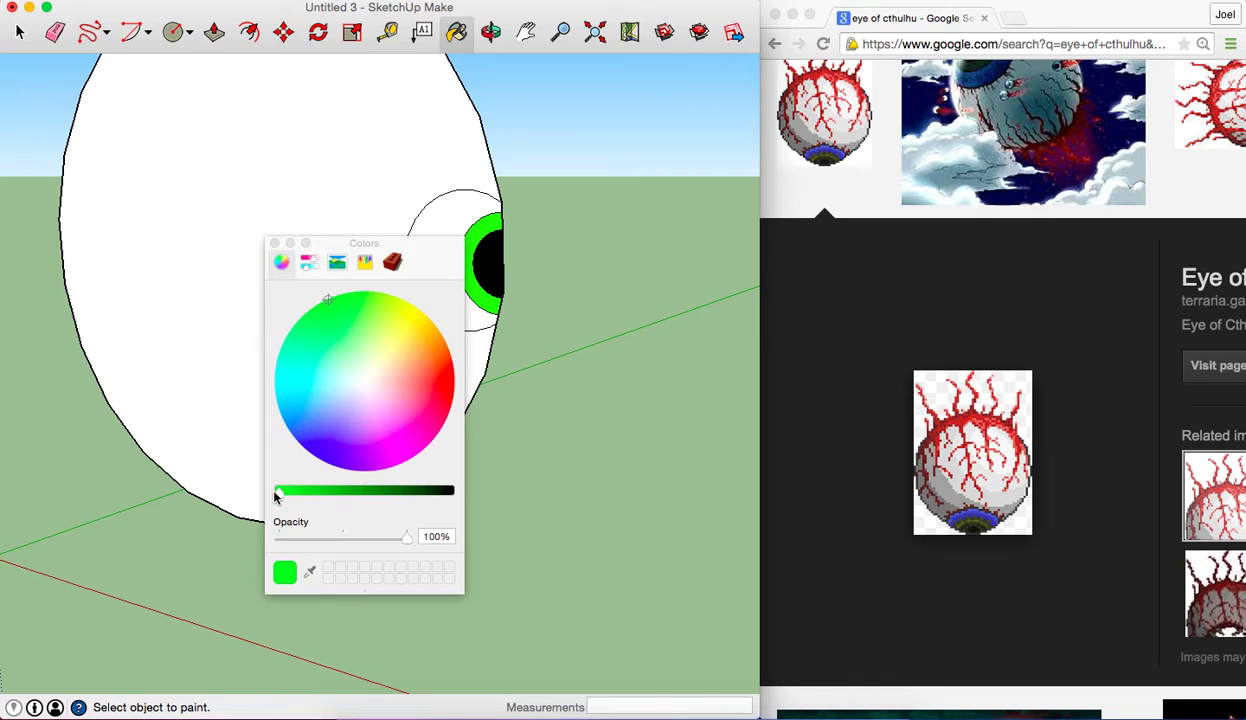
{"action": "left_click_drag", "start_coordinate": [277, 495], "coordinate": [321, 496]}
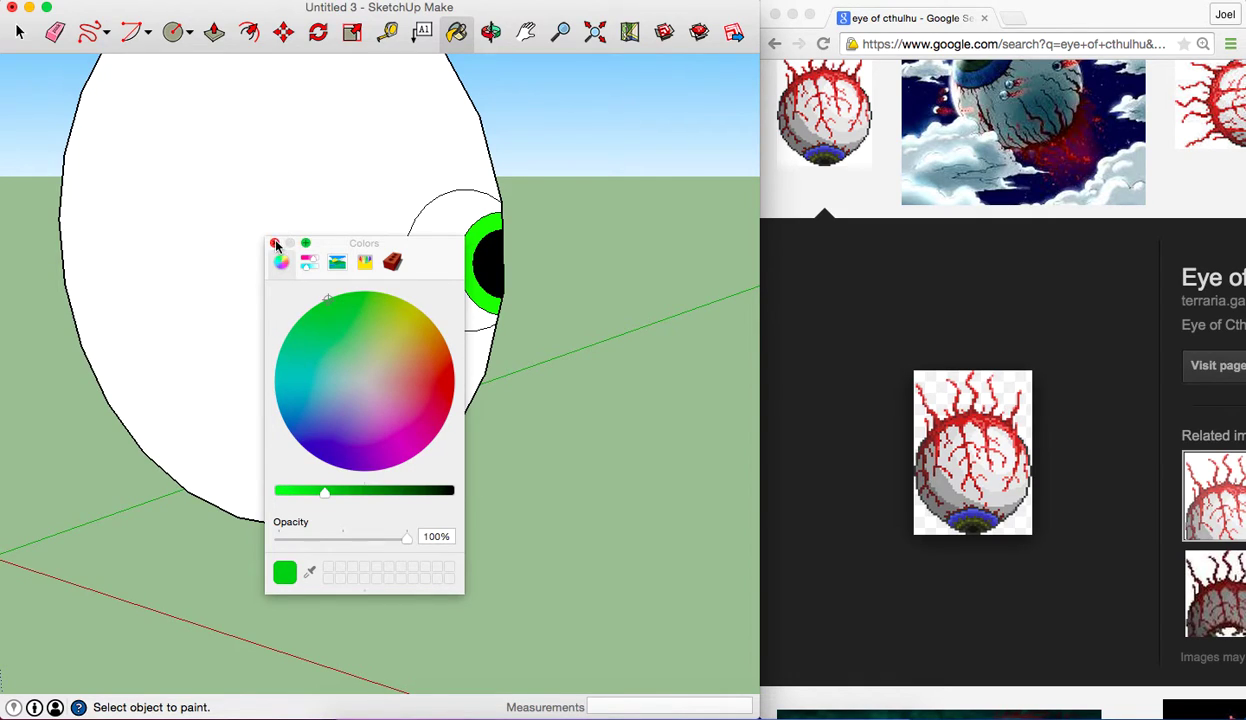
{"action": "left_click_drag", "start_coordinate": [353, 364], "coordinate": [296, 368]}
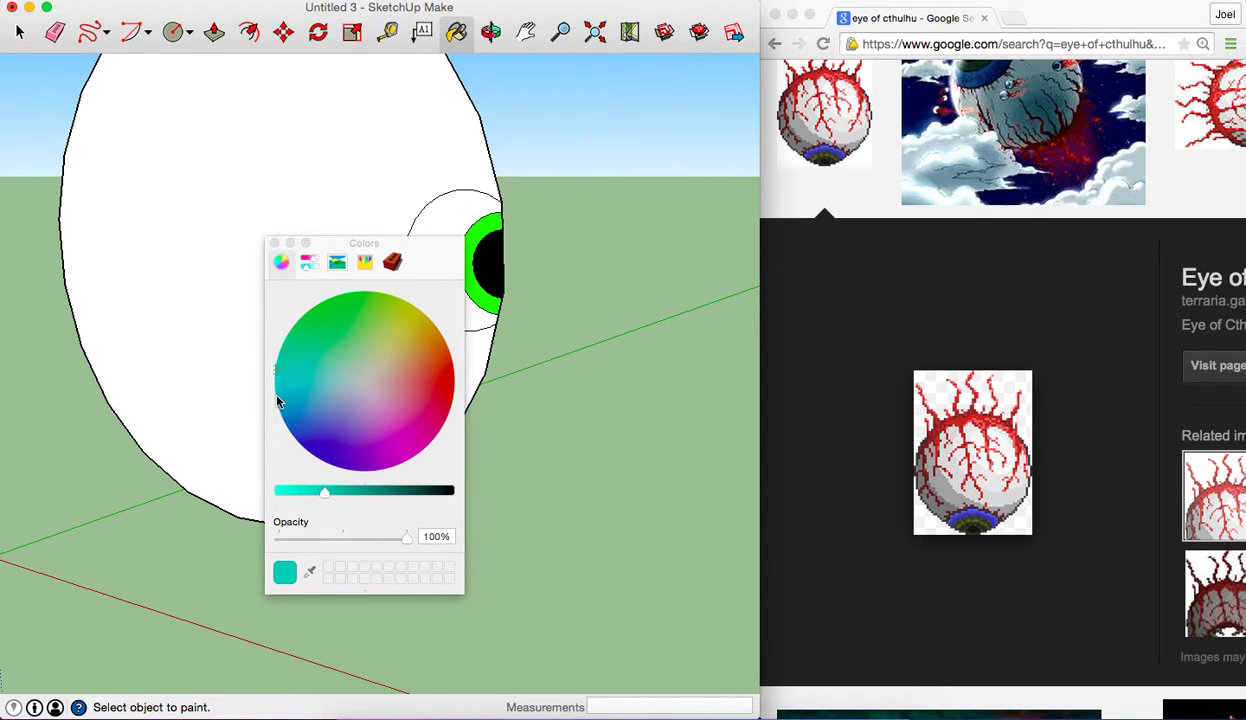
{"action": "left_click_drag", "start_coordinate": [322, 495], "coordinate": [276, 495]}
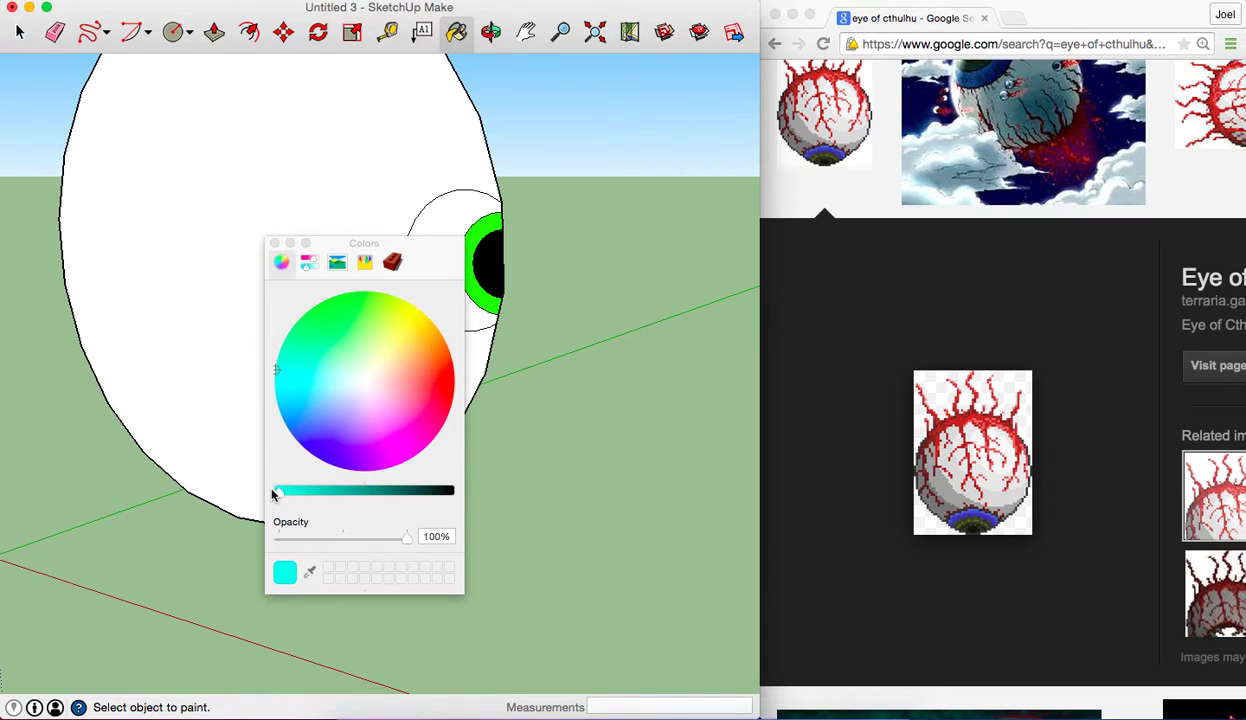
{"action": "left_click_drag", "start_coordinate": [311, 437], "coordinate": [309, 455]}
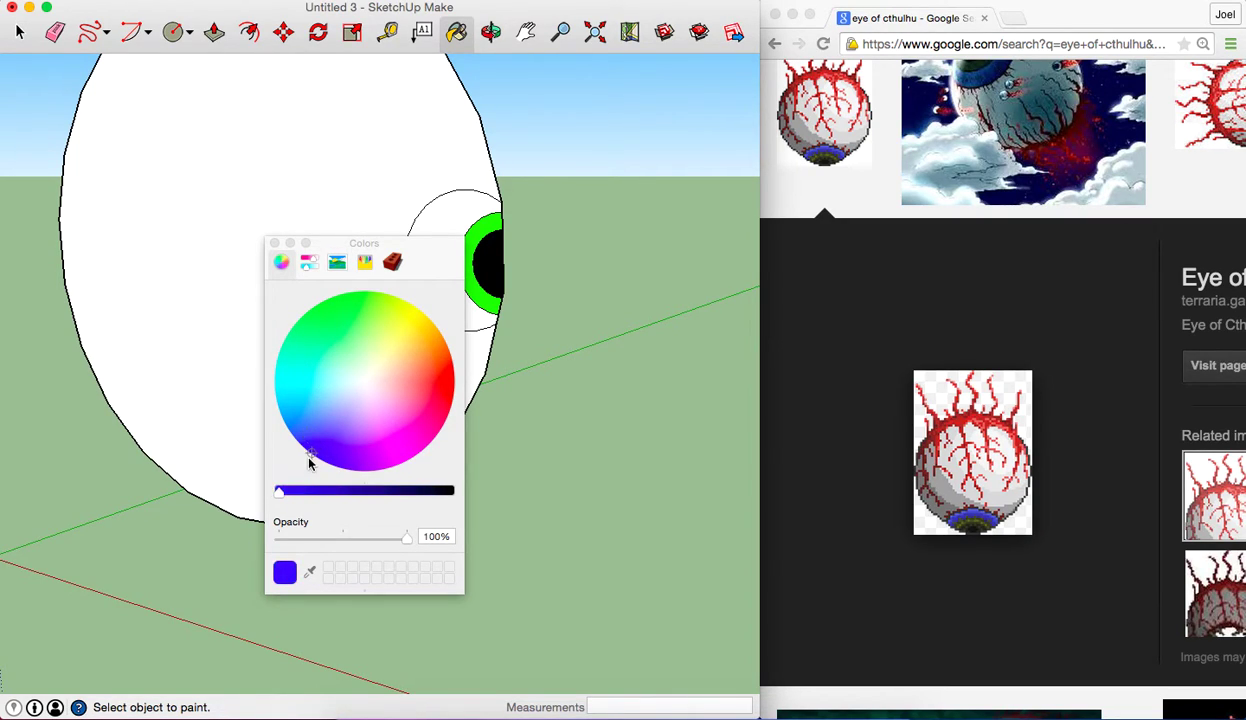
{"action": "left_click", "coordinate": [274, 243]}
{"action": "left_click", "coordinate": [438, 262]}
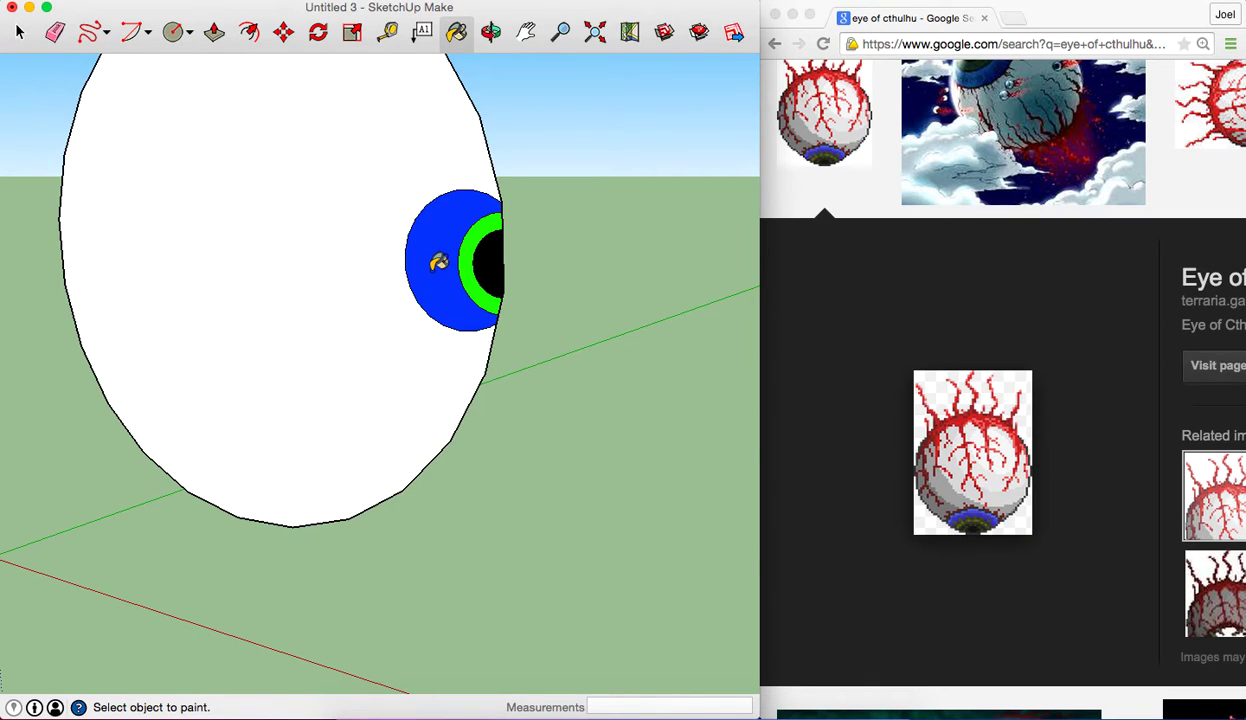
{"action": "key", "text": "super+z"}
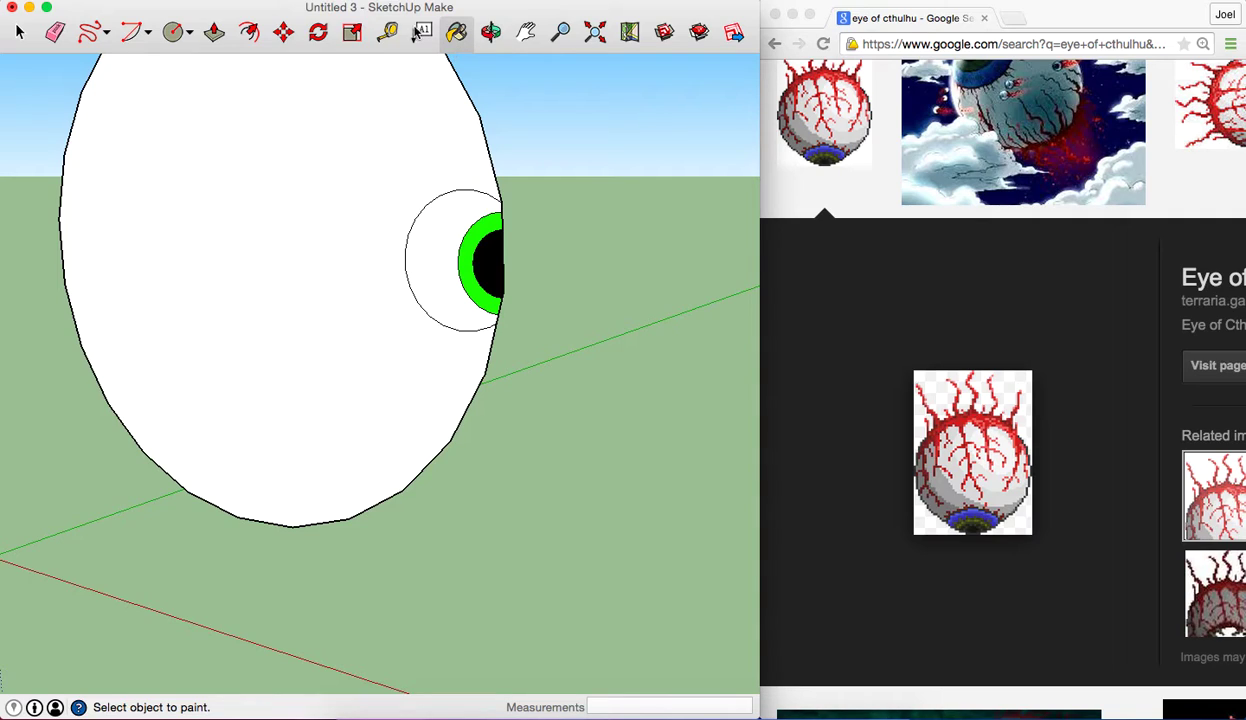
Erase the extra outer circle outline and the grey half-circle face beside the eye
{"action": "left_click", "coordinate": [187, 35]}
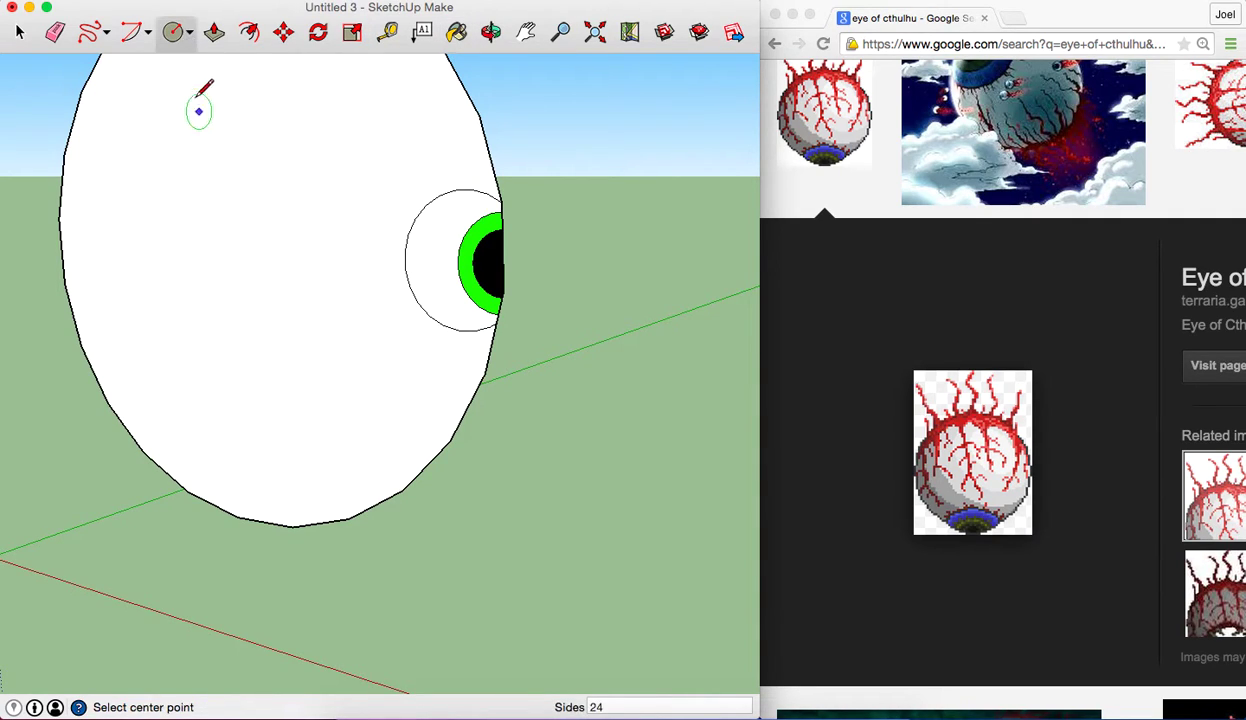
{"action": "left_click", "coordinate": [501, 263]}
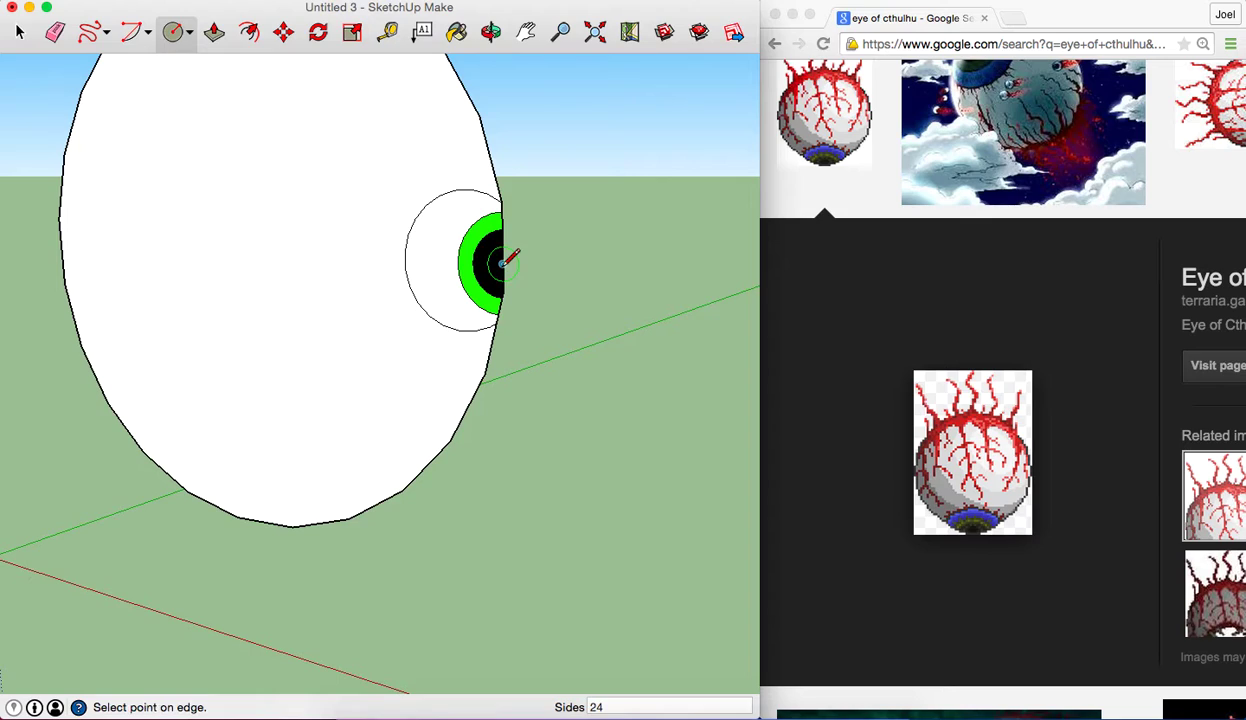
{"action": "left_click", "coordinate": [440, 232]}
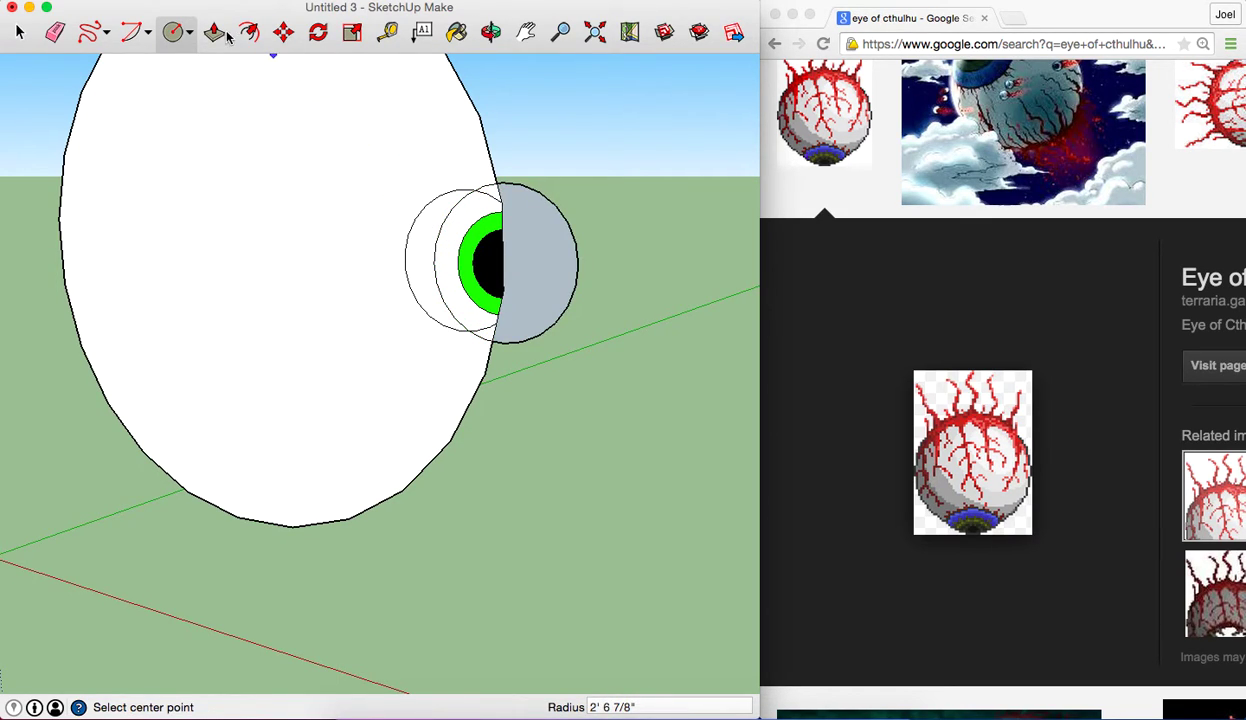
{"action": "left_click", "coordinate": [55, 32]}
{"action": "left_click", "coordinate": [405, 262]}
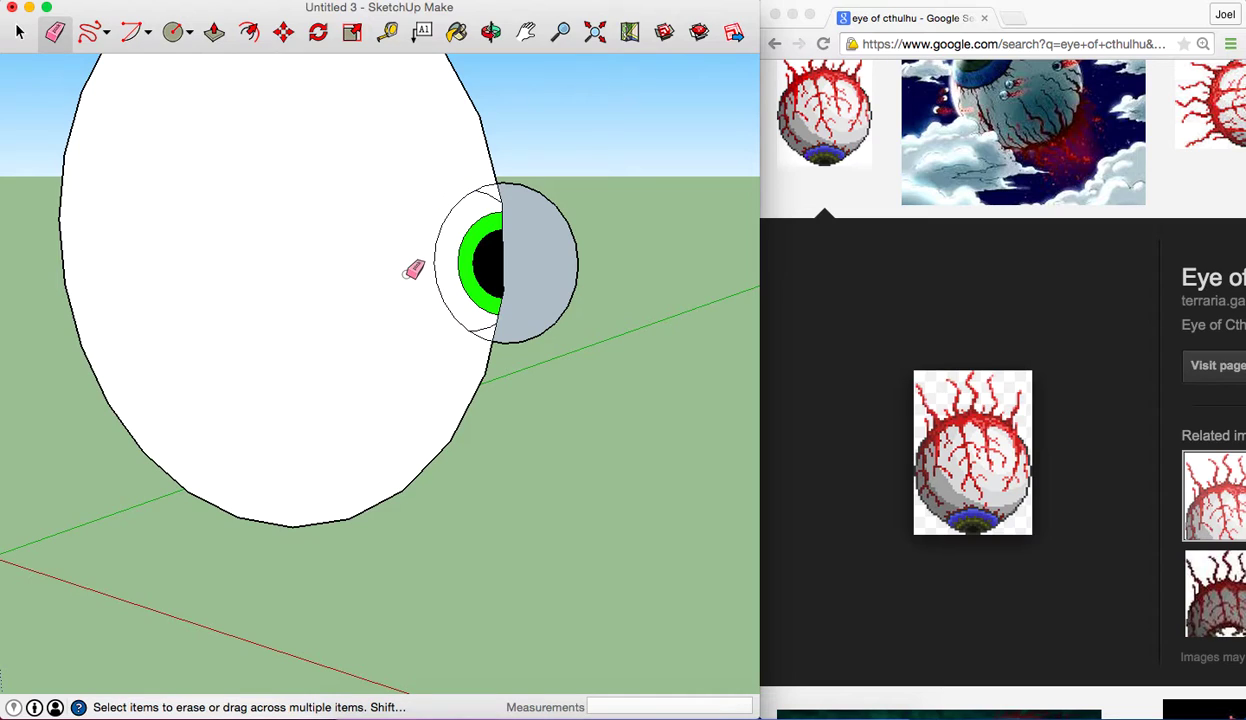
{"action": "left_click", "coordinate": [579, 275]}
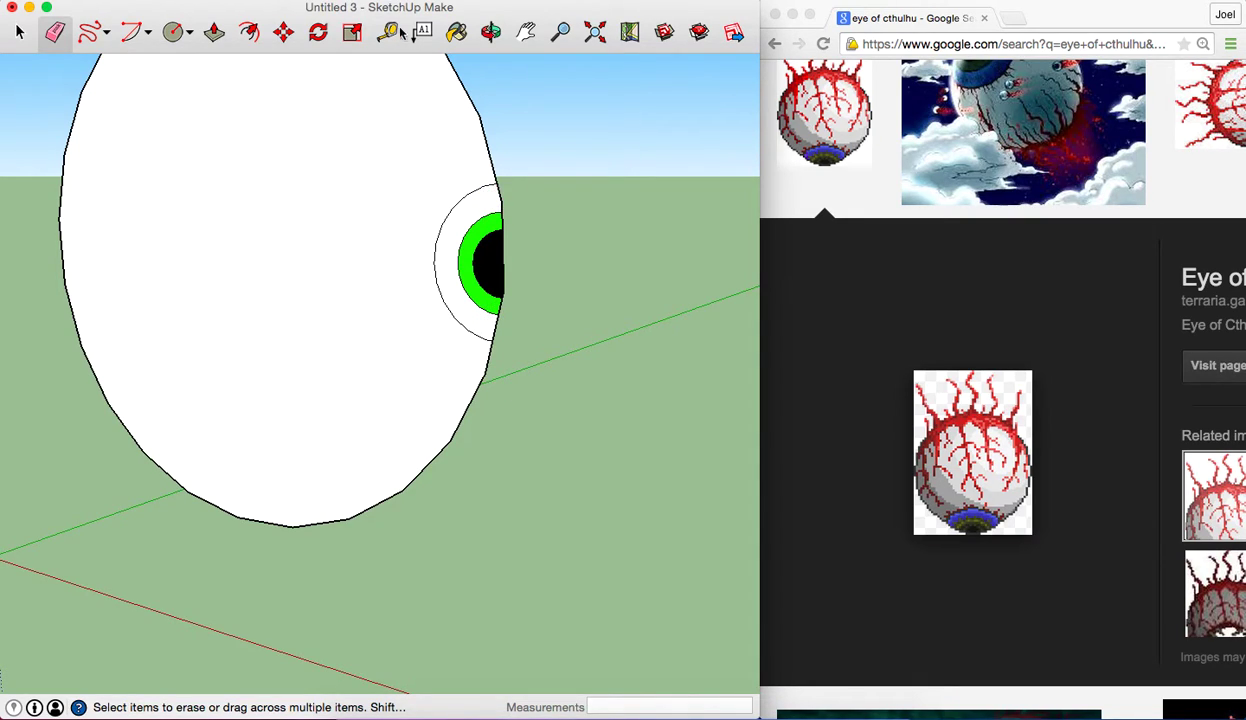
Paint the outer ring around the green iris blue
{"action": "left_click", "coordinate": [457, 32]}
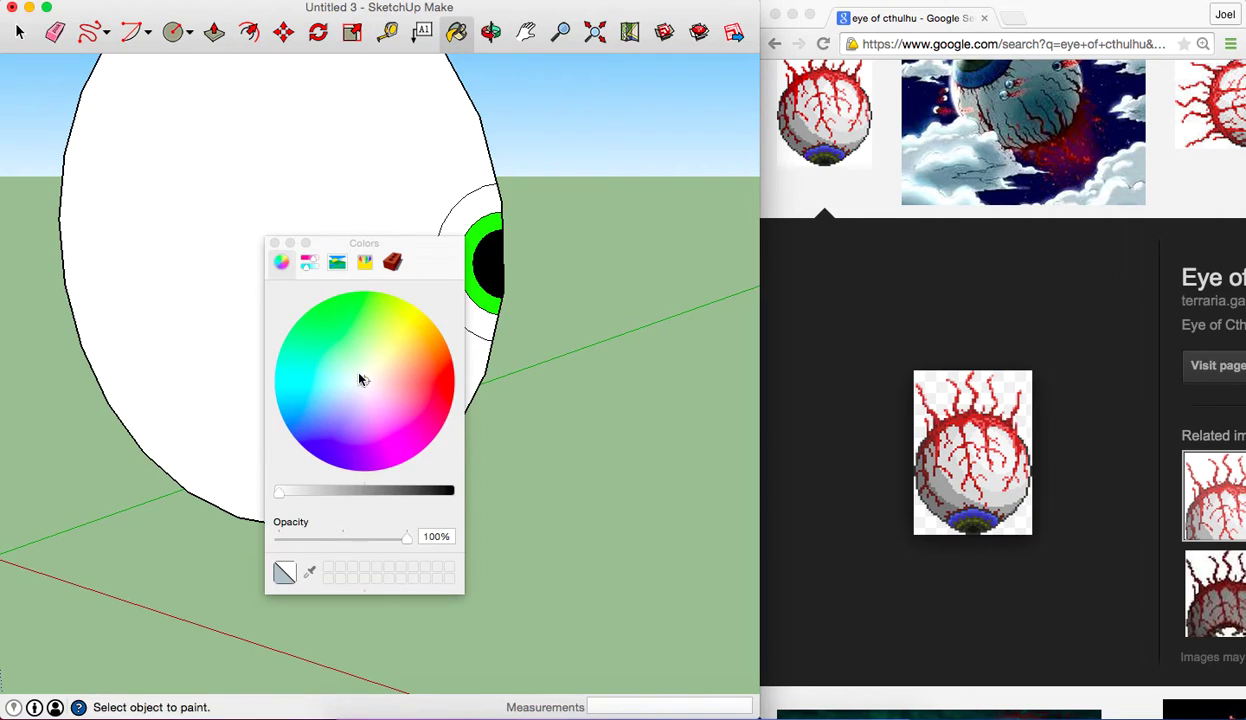
{"action": "mouse_move", "coordinate": [359, 376]}
{"action": "left_mouse_down"}
{"action": "mouse_move", "coordinate": [309, 425]}
{"action": "mouse_move", "coordinate": [305, 455]}
{"action": "left_mouse_up"}
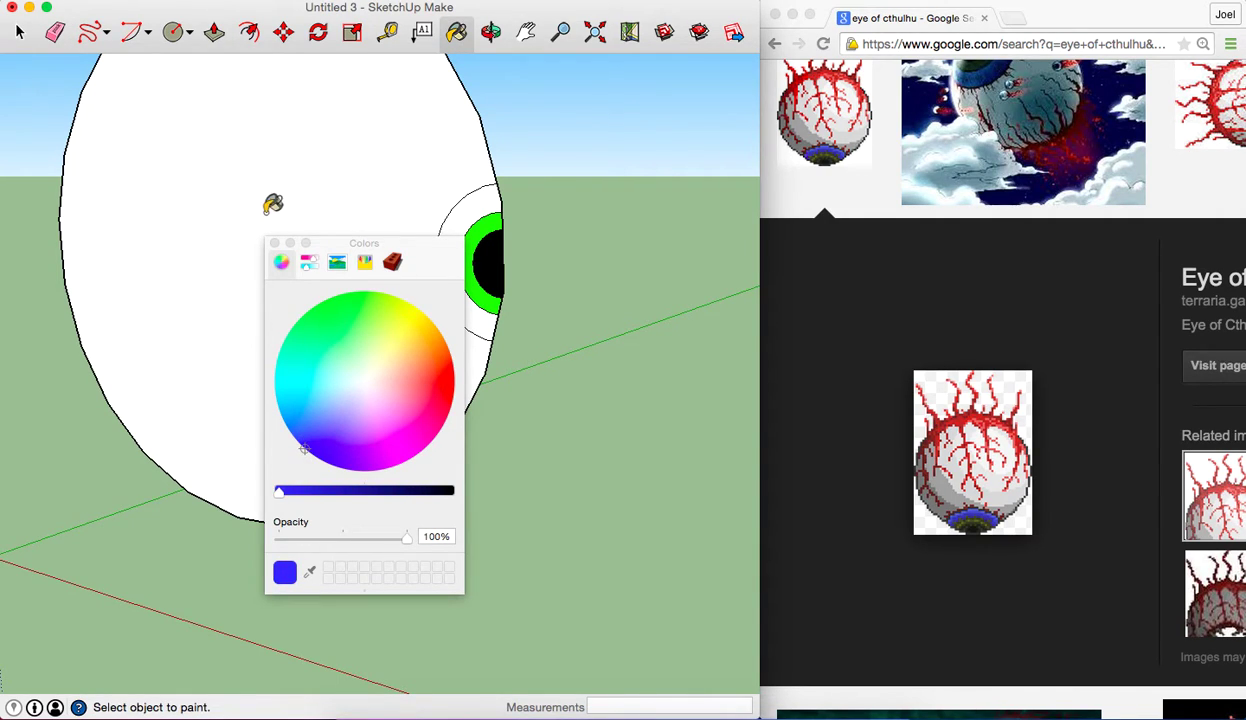
{"action": "left_click", "coordinate": [275, 243]}
{"action": "left_click", "coordinate": [446, 258]}
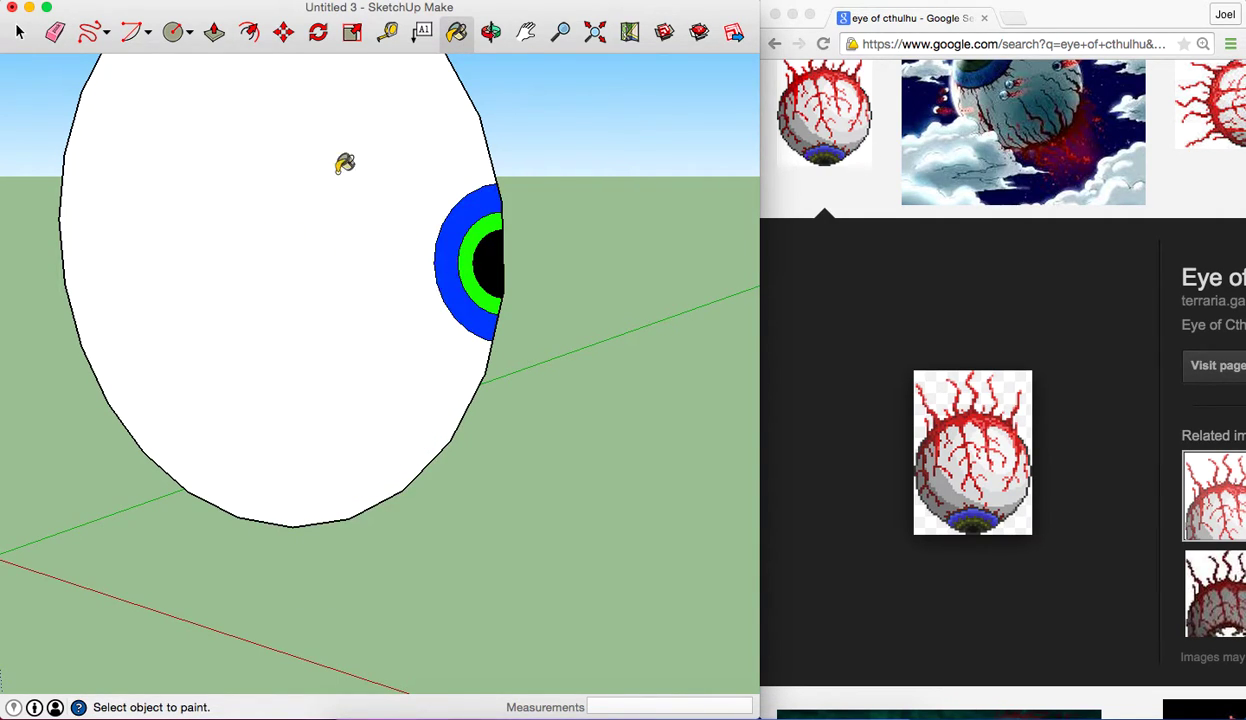
{"action": "left_click", "coordinate": [92, 33]}
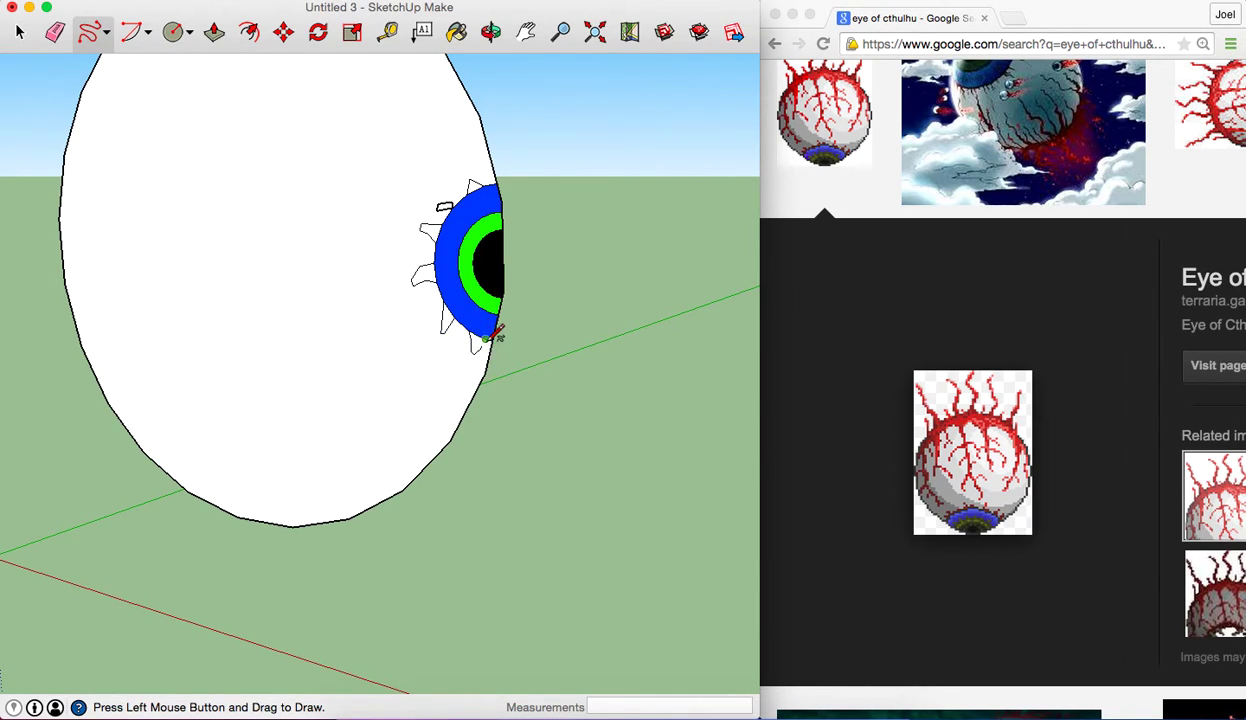
Pick red and paint the four spikes around the blue ring
{"action": "left_click", "coordinate": [456, 32]}
{"action": "left_click", "coordinate": [384, 314]}
{"action": "left_click", "coordinate": [450, 387]}
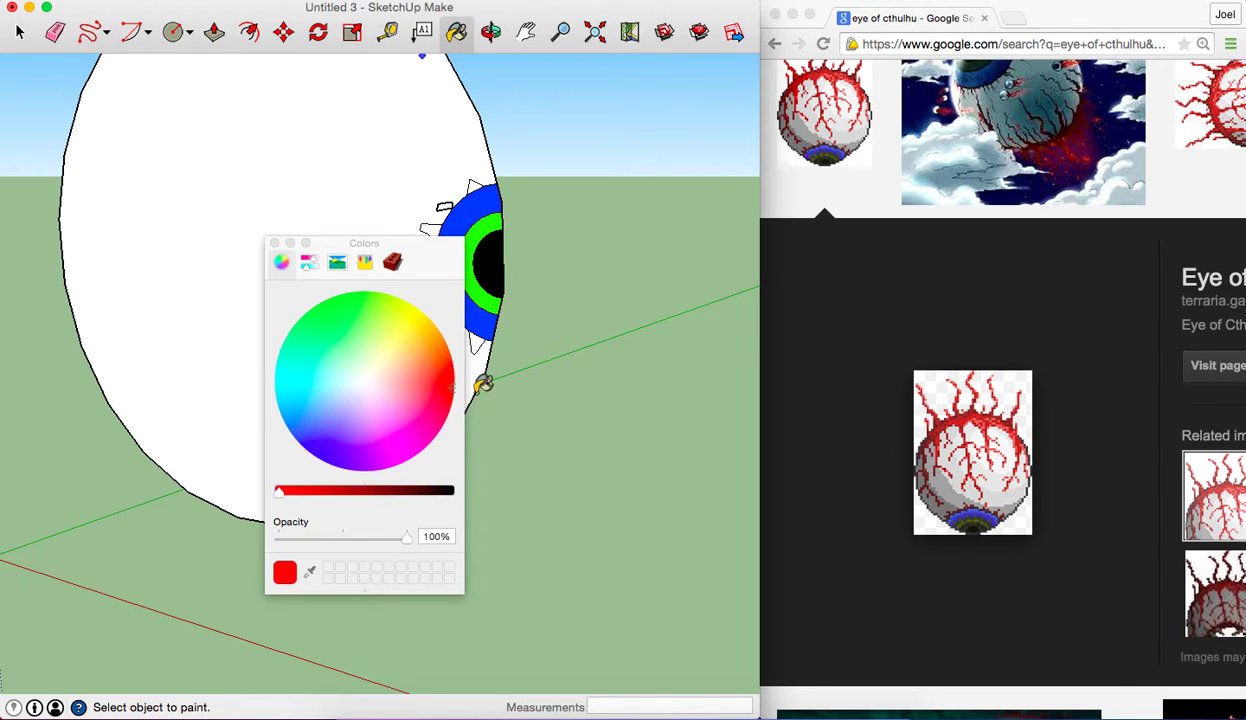
{"action": "left_click", "coordinate": [275, 243]}
{"action": "left_click", "coordinate": [430, 232]}
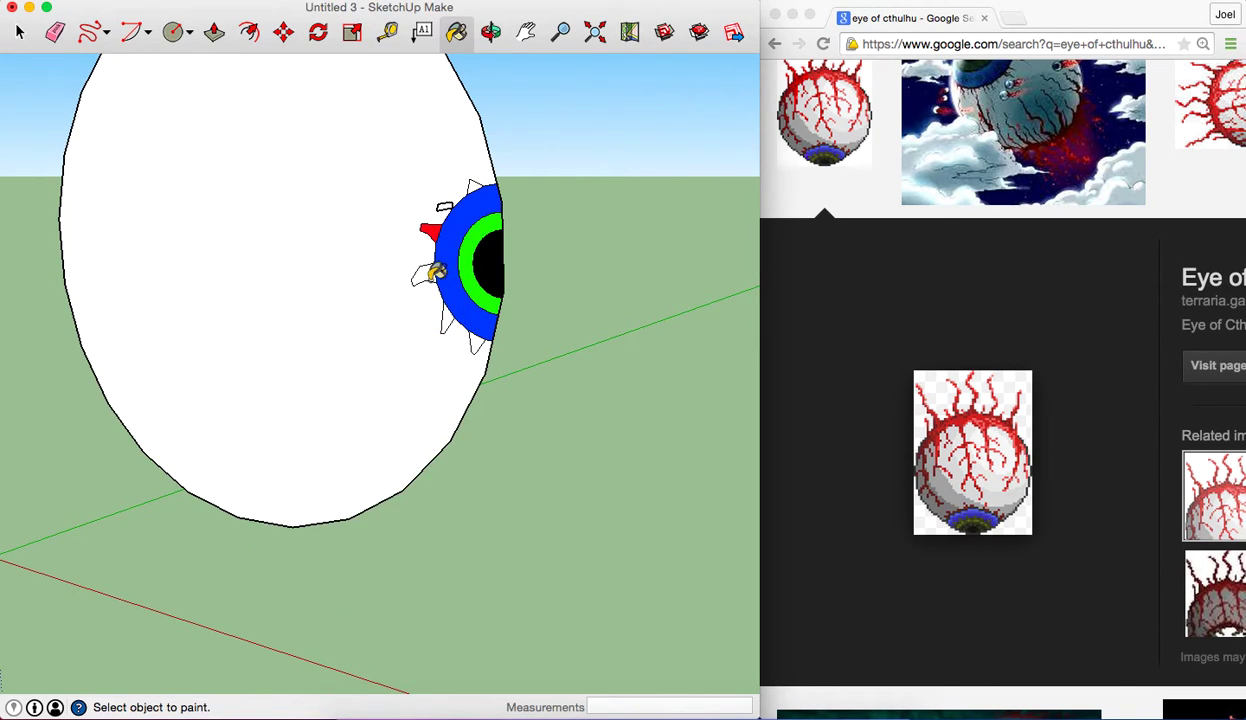
{"action": "left_click", "coordinate": [432, 274]}
{"action": "left_click", "coordinate": [446, 316]}
{"action": "left_click", "coordinate": [478, 338]}
Undo the accidental red fill on the small box and erase its leftover top edge
{"action": "scroll", "coordinate": [482, 175], "scroll_direction": "down", "scroll_amount": 3}
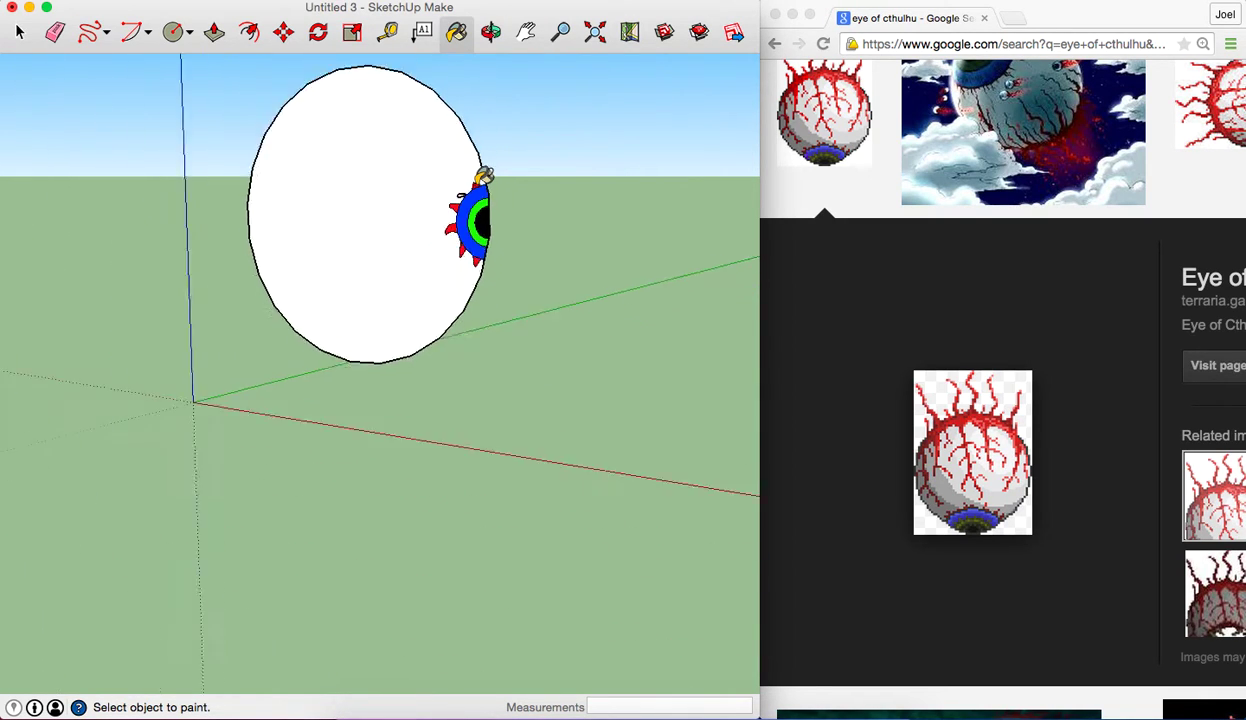
{"action": "scroll", "coordinate": [478, 172], "scroll_direction": "up", "scroll_amount": 5}
{"action": "scroll", "coordinate": [470, 182], "scroll_direction": "up", "scroll_amount": 5}
{"action": "scroll", "coordinate": [145, 468], "scroll_direction": "up", "scroll_amount": 2}
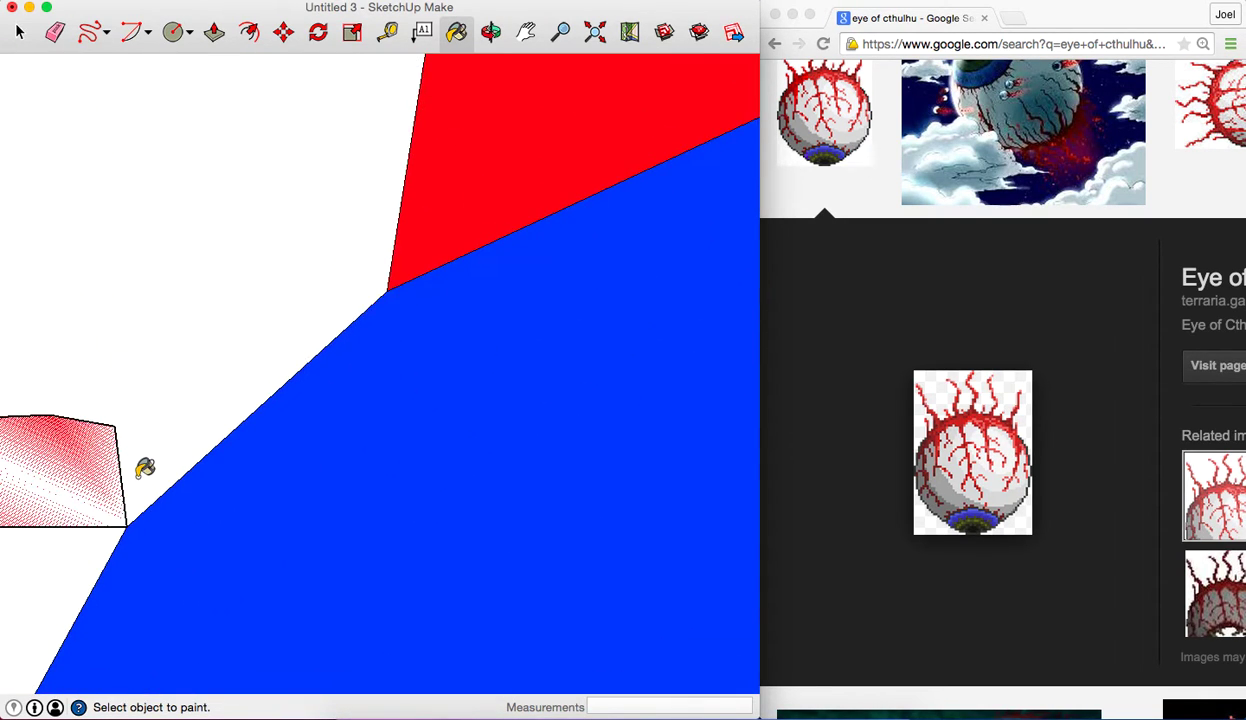
{"action": "left_click", "coordinate": [147, 441]}
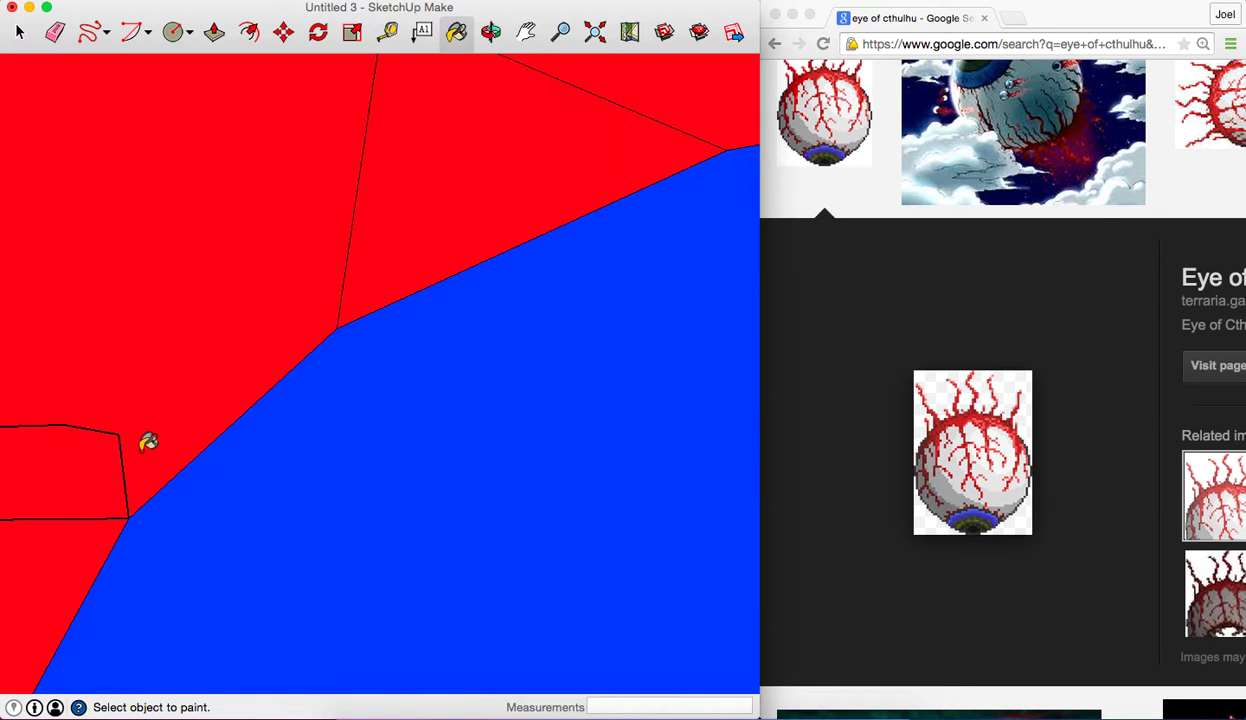
{"action": "key", "text": "ctrl+z"}
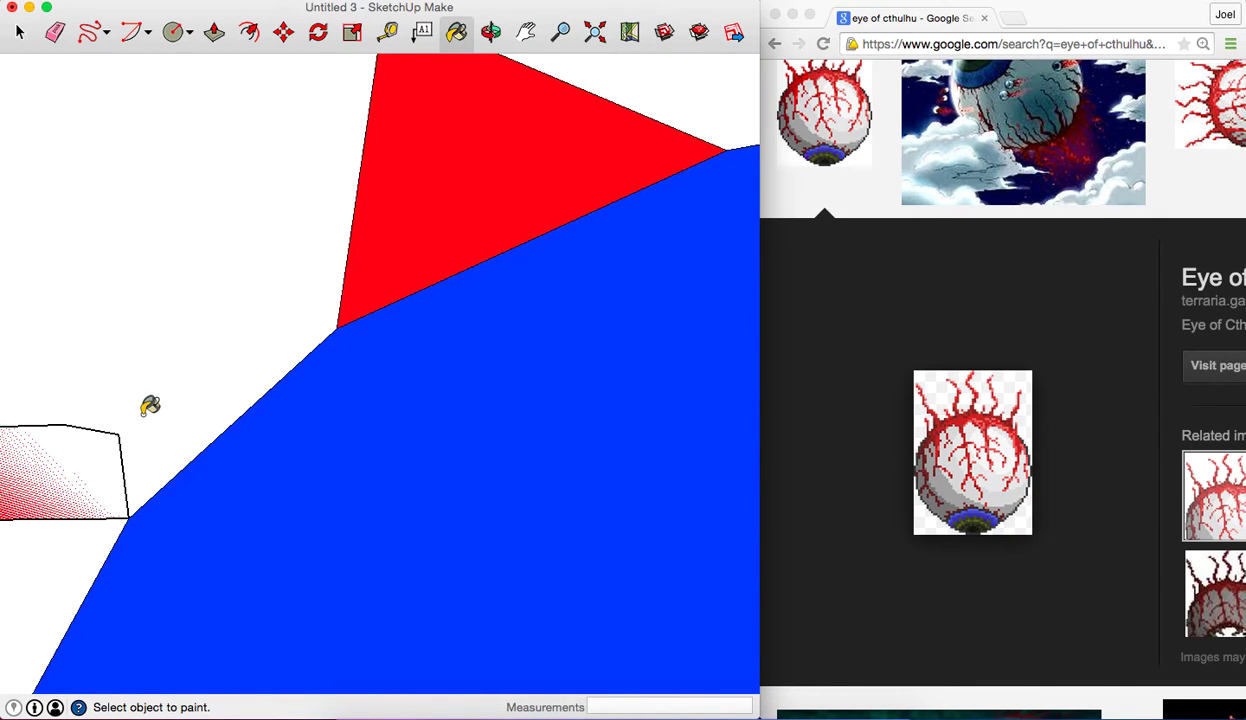
{"action": "scroll", "coordinate": [150, 405], "scroll_direction": "down", "scroll_amount": 2}
{"action": "scroll", "coordinate": [150, 405], "scroll_direction": "down", "scroll_amount": 2}
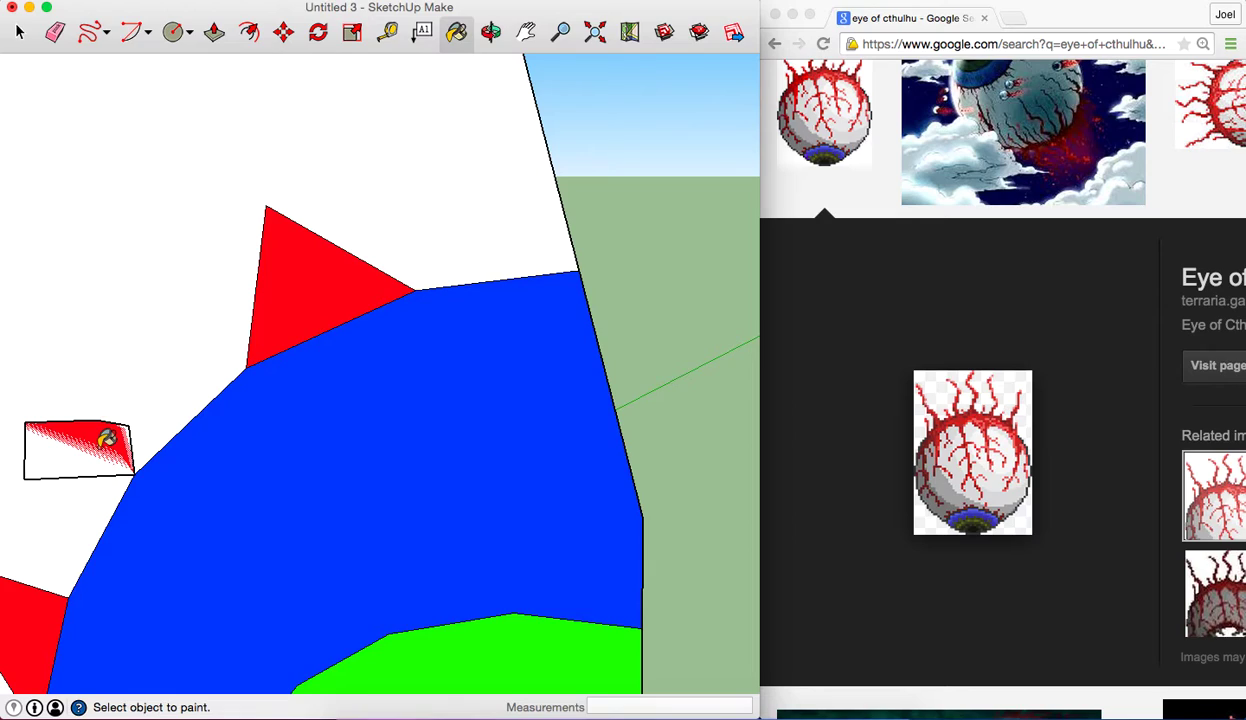
{"action": "left_click", "coordinate": [92, 33]}
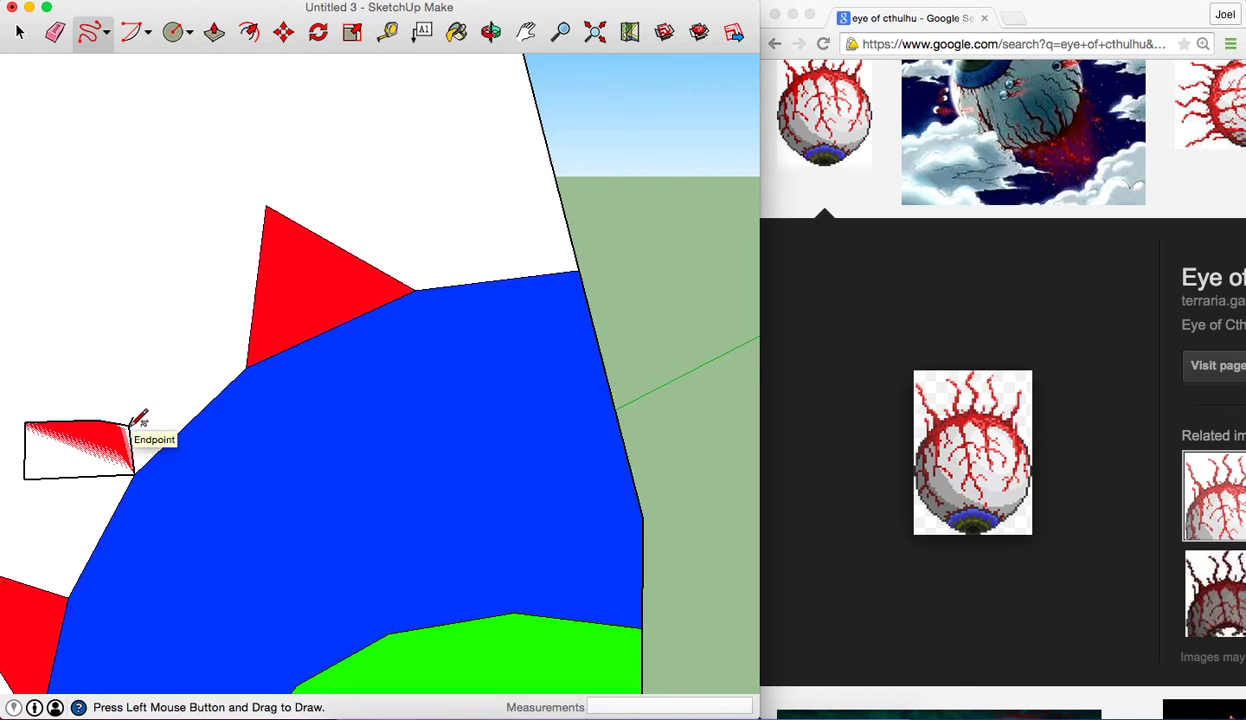
{"action": "mouse_move", "coordinate": [140, 421]}
{"action": "left_mouse_down"}
{"action": "mouse_move", "coordinate": [30, 421]}
{"action": "mouse_move", "coordinate": [132, 426]}
{"action": "left_mouse_up"}
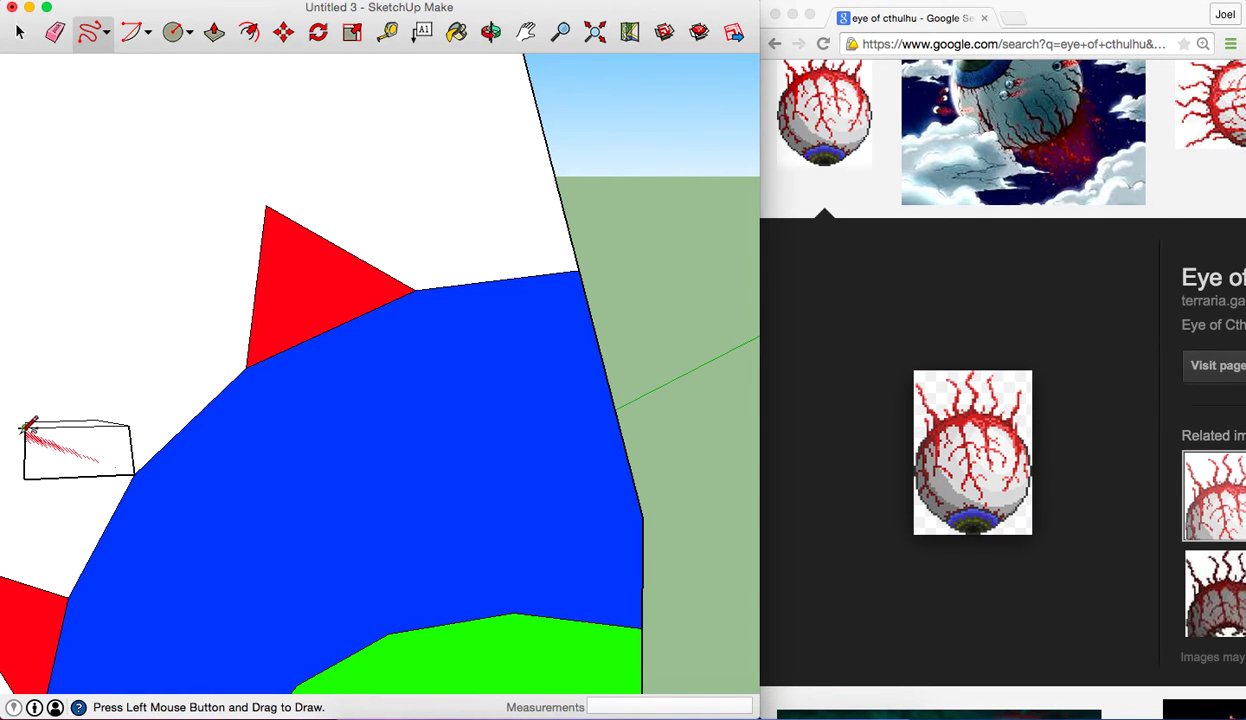
{"action": "left_click", "coordinate": [55, 33]}
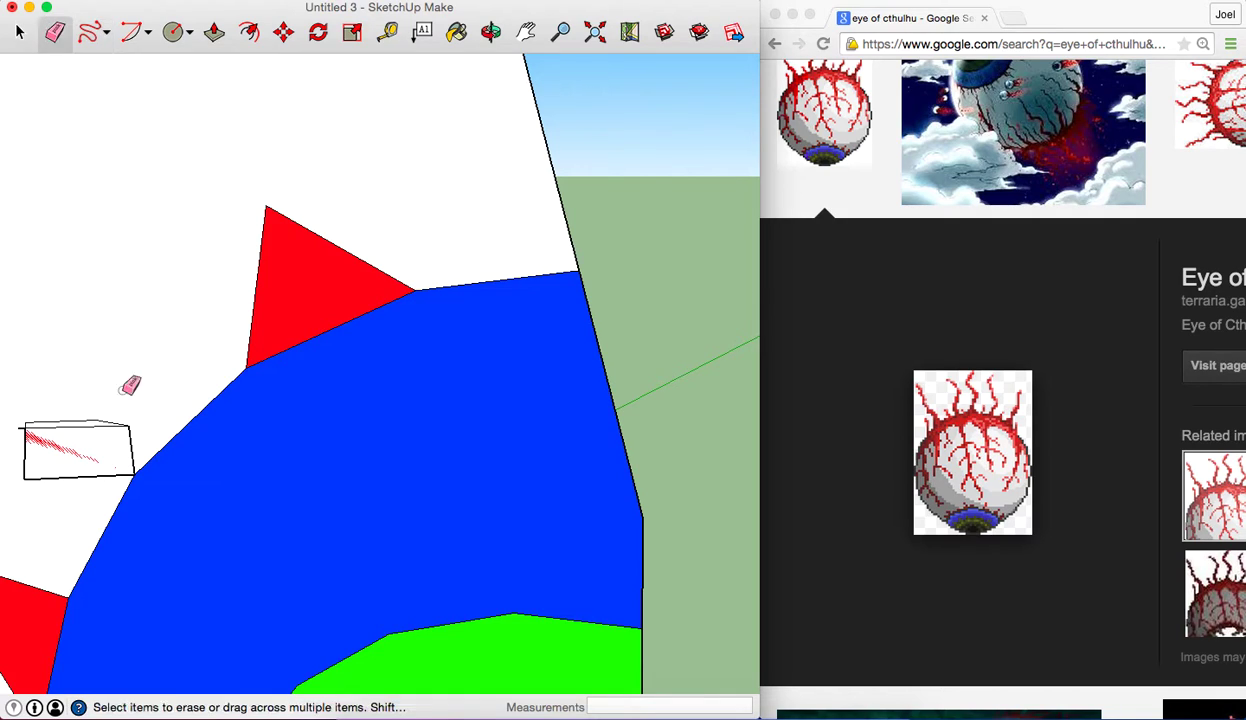
{"action": "left_click_drag", "start_coordinate": [111, 411], "coordinate": [28, 440]}
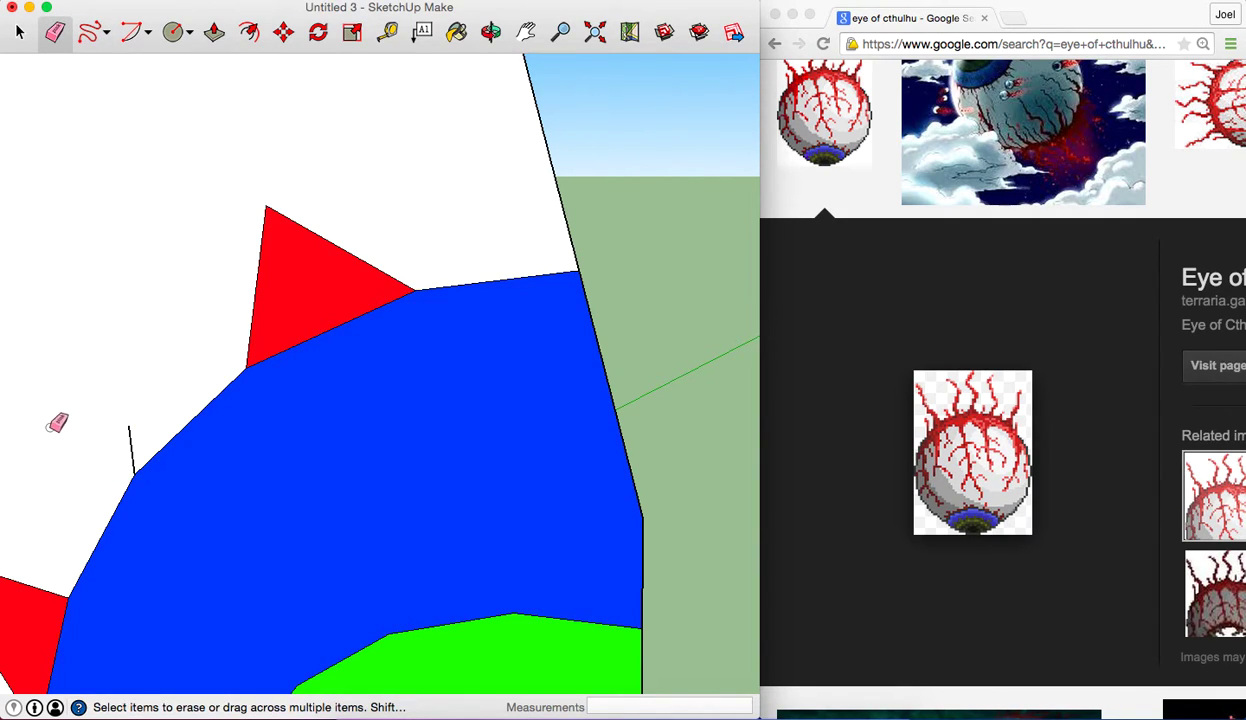
Draw a new spike outline off the blue ring and fill it red
{"action": "left_click", "coordinate": [93, 33]}
{"action": "left_click_drag", "start_coordinate": [180, 428], "coordinate": [142, 469]}
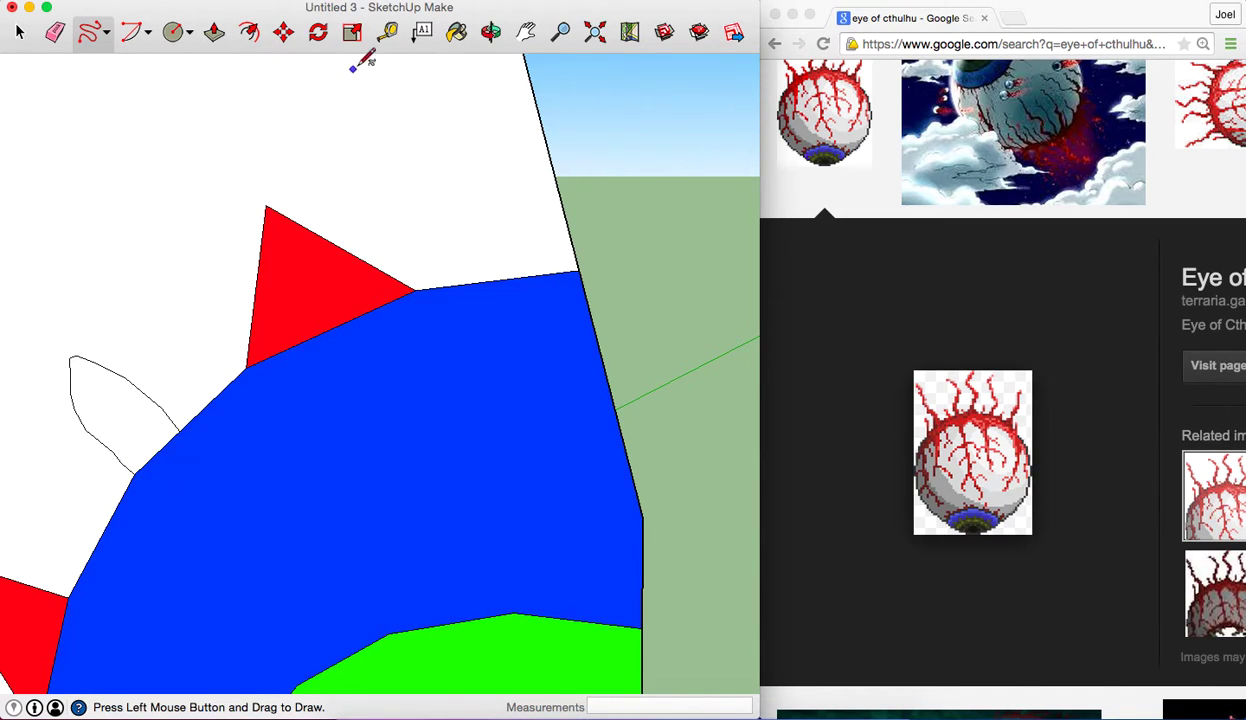
{"action": "left_click", "coordinate": [453, 33]}
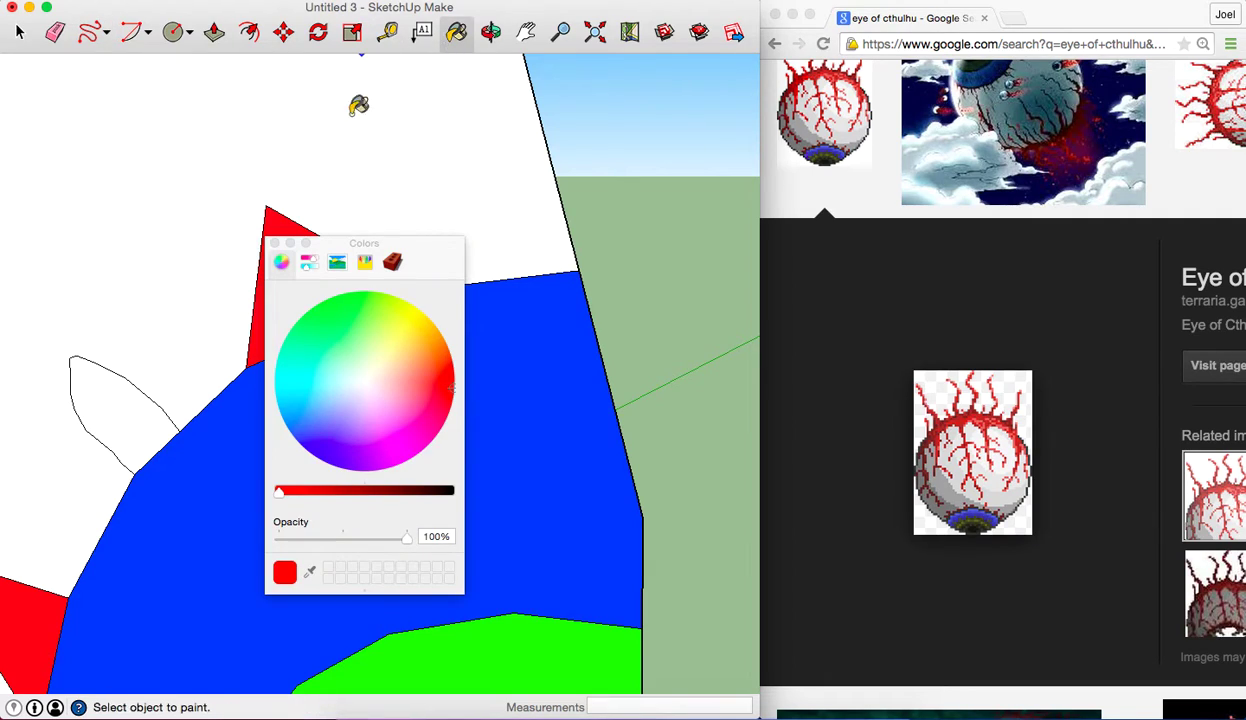
{"action": "left_click", "coordinate": [275, 244]}
{"action": "left_click", "coordinate": [125, 383]}
{"action": "scroll", "coordinate": [128, 385], "scroll_direction": "down", "scroll_amount": 3}
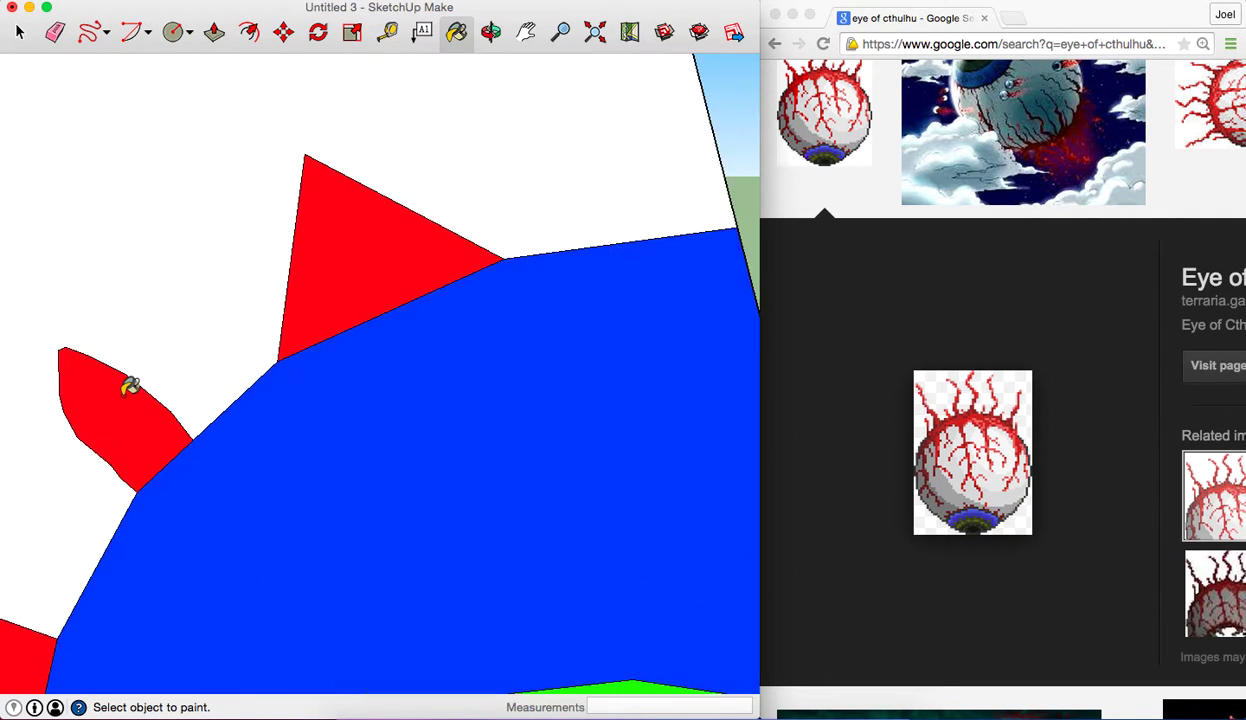
{"action": "scroll", "coordinate": [128, 385], "scroll_direction": "down", "scroll_amount": 2}
{"action": "scroll", "coordinate": [128, 385], "scroll_direction": "down", "scroll_amount": 2}
{"action": "scroll", "coordinate": [128, 385], "scroll_direction": "down", "scroll_amount": 1}
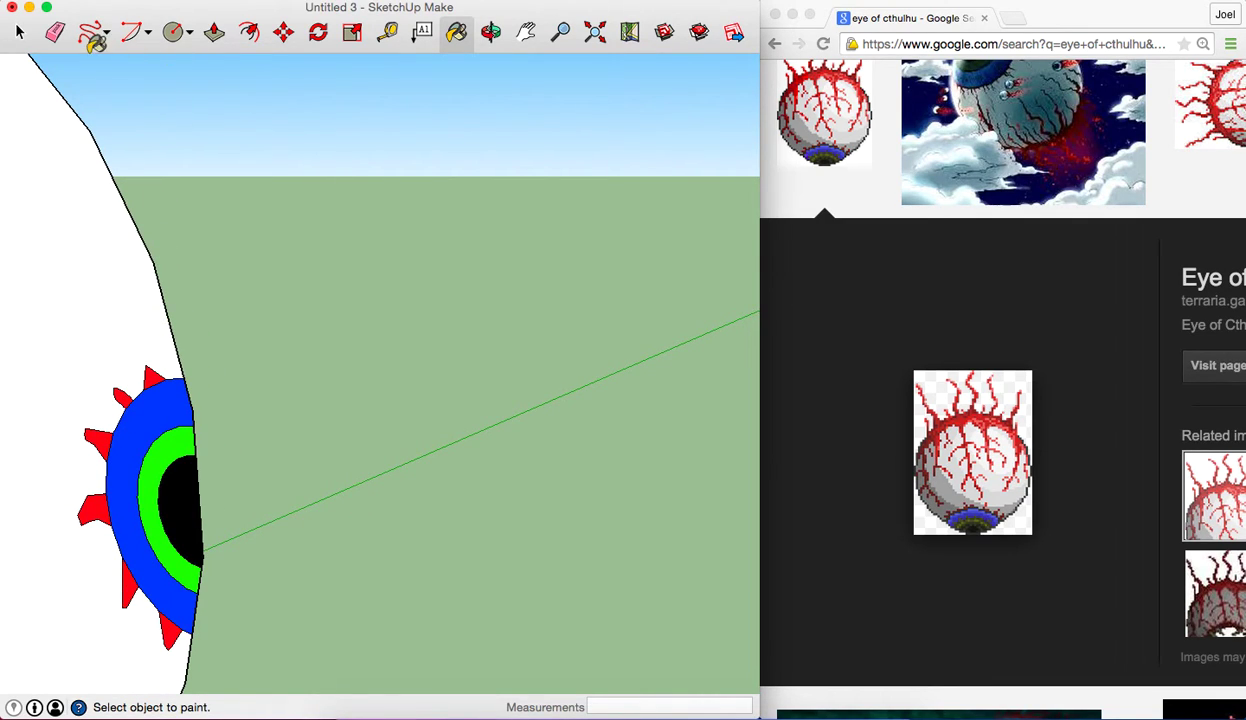
{"action": "left_click", "coordinate": [95, 37]}
{"action": "scroll", "coordinate": [138, 316], "scroll_direction": "down", "scroll_amount": 4}
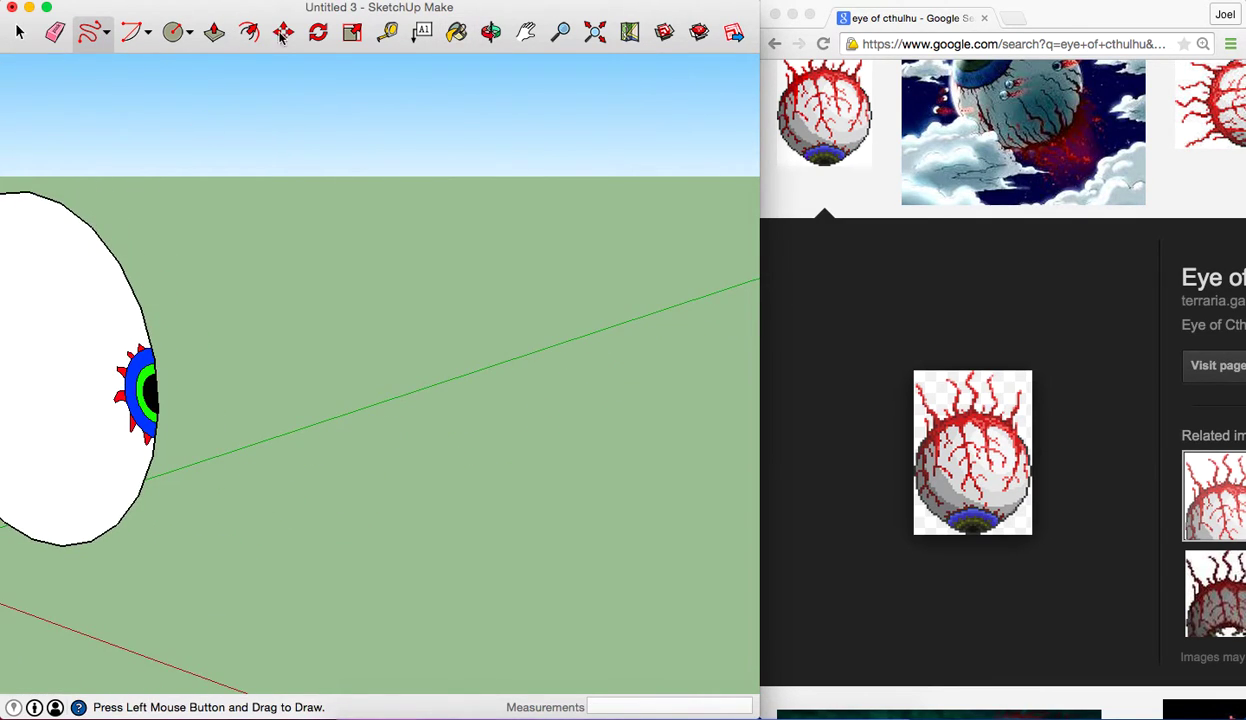
Pan to show the whole eyeball and try two freehand curves, undoing both
{"action": "left_click", "coordinate": [527, 33]}
{"action": "left_click_drag", "start_coordinate": [158, 234], "coordinate": [531, 224]}
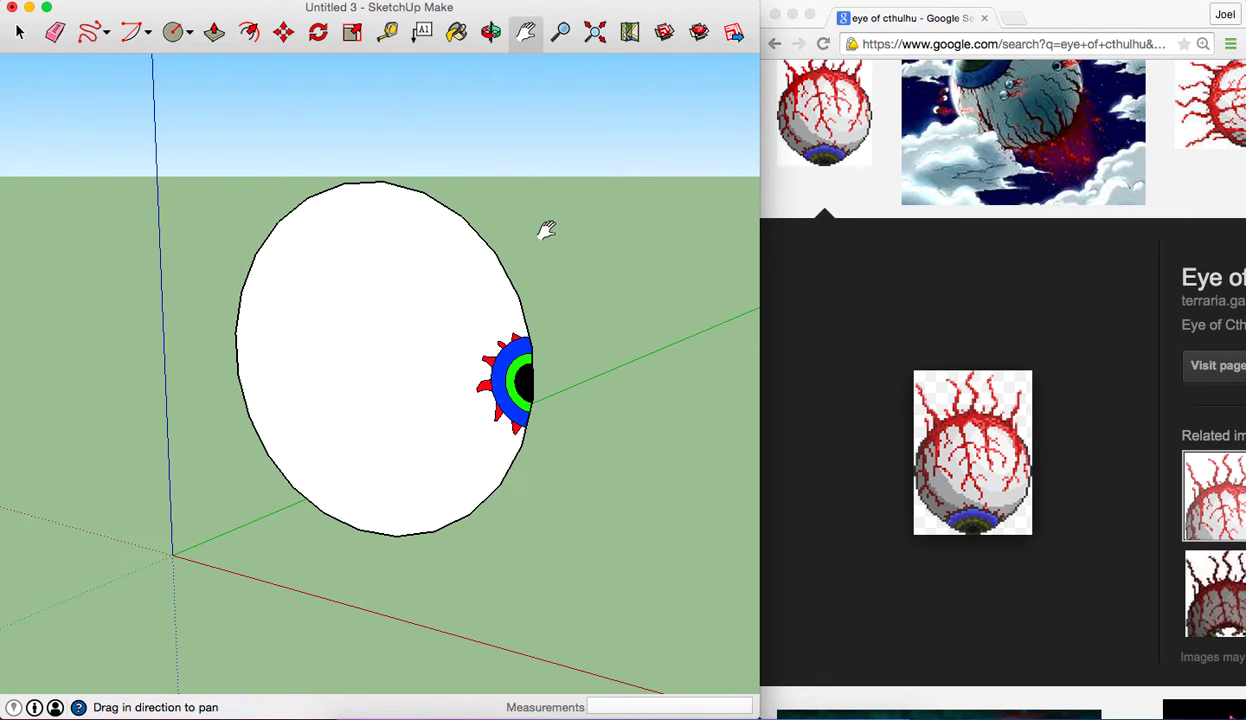
{"action": "left_click", "coordinate": [97, 38]}
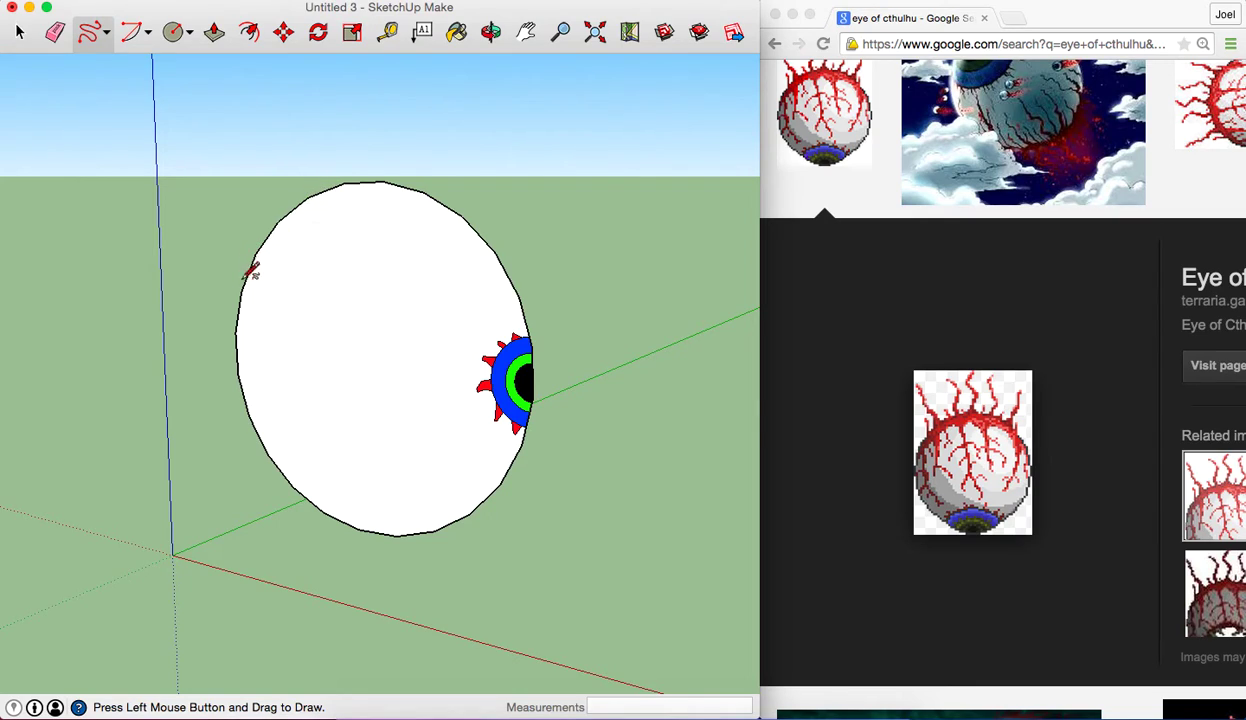
{"action": "mouse_move", "coordinate": [296, 477]}
{"action": "left_mouse_down"}
{"action": "mouse_move", "coordinate": [327, 228]}
{"action": "mouse_move", "coordinate": [392, 181]}
{"action": "left_mouse_up"}
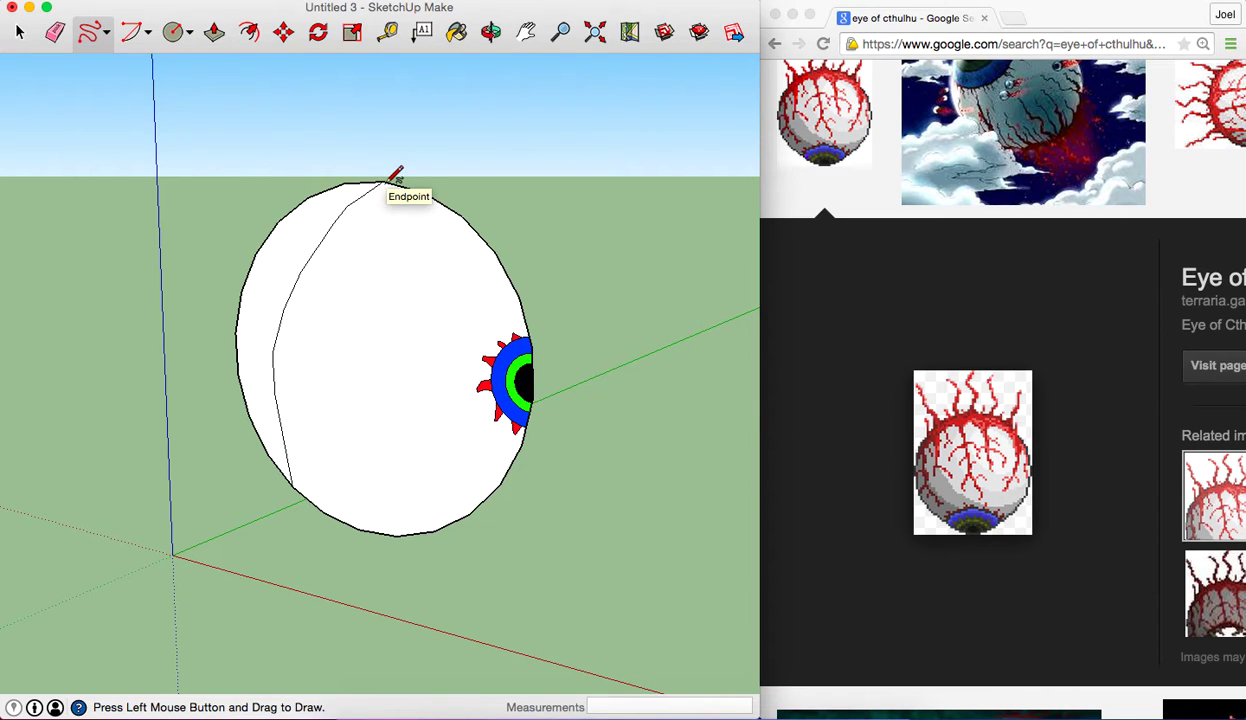
{"action": "key", "text": "super+z"}
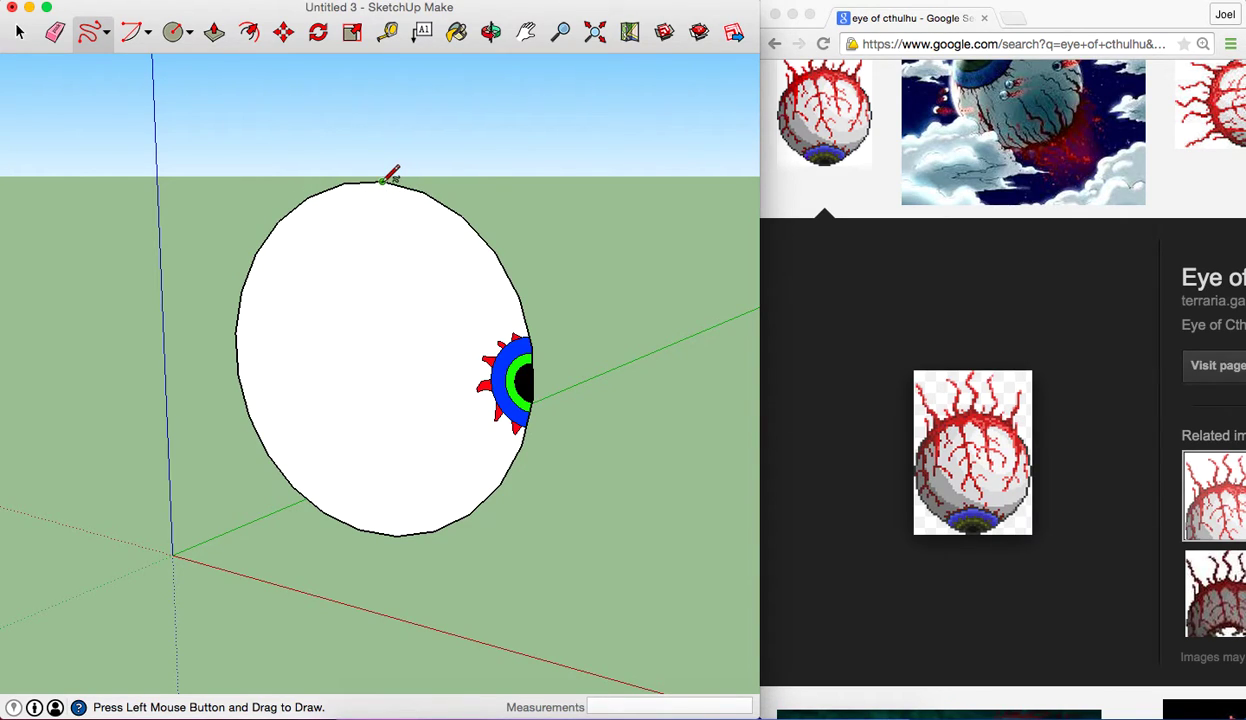
{"action": "mouse_move", "coordinate": [385, 180]}
{"action": "left_mouse_down"}
{"action": "mouse_move", "coordinate": [277, 279]}
{"action": "mouse_move", "coordinate": [264, 420]}
{"action": "mouse_move", "coordinate": [367, 487]}
{"action": "mouse_move", "coordinate": [395, 437]}
{"action": "mouse_move", "coordinate": [426, 477]}
{"action": "mouse_move", "coordinate": [414, 431]}
{"action": "mouse_move", "coordinate": [424, 413]}
{"action": "mouse_move", "coordinate": [395, 403]}
{"action": "mouse_move", "coordinate": [375, 425]}
{"action": "mouse_move", "coordinate": [358, 400]}
{"action": "mouse_move", "coordinate": [364, 380]}
{"action": "mouse_move", "coordinate": [330, 405]}
{"action": "mouse_move", "coordinate": [261, 410]}
{"action": "mouse_move", "coordinate": [370, 478]}
{"action": "mouse_move", "coordinate": [387, 473]}
{"action": "mouse_move", "coordinate": [378, 467]}
{"action": "mouse_move", "coordinate": [412, 475]}
{"action": "mouse_move", "coordinate": [356, 409]}
{"action": "mouse_move", "coordinate": [356, 450]}
{"action": "mouse_move", "coordinate": [263, 410]}
{"action": "left_mouse_up"}
{"action": "key", "text": "super+z"}
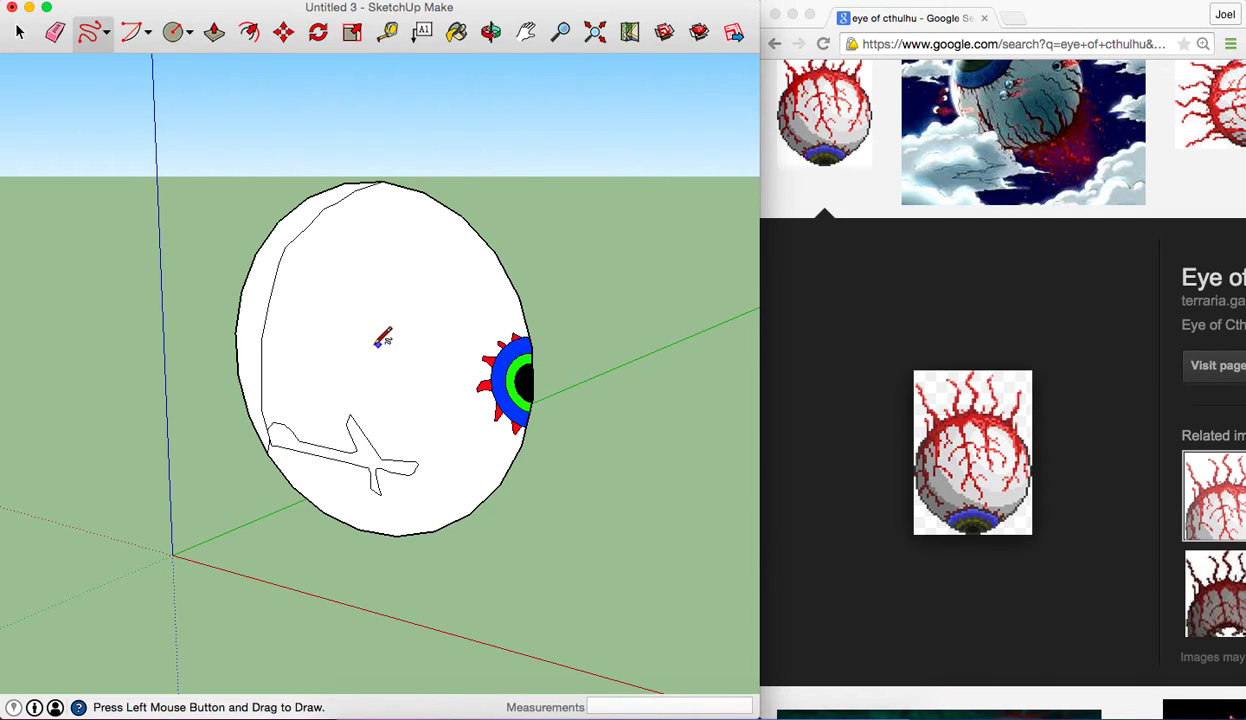
Draw branching vein lines from the eyeball's left edge up to its top
{"action": "mouse_move", "coordinate": [261, 377]}
{"action": "left_mouse_down"}
{"action": "mouse_move", "coordinate": [348, 378]}
{"action": "mouse_move", "coordinate": [365, 410]}
{"action": "mouse_move", "coordinate": [341, 378]}
{"action": "mouse_move", "coordinate": [350, 345]}
{"action": "mouse_move", "coordinate": [340, 370]}
{"action": "mouse_move", "coordinate": [264, 377]}
{"action": "left_mouse_up"}
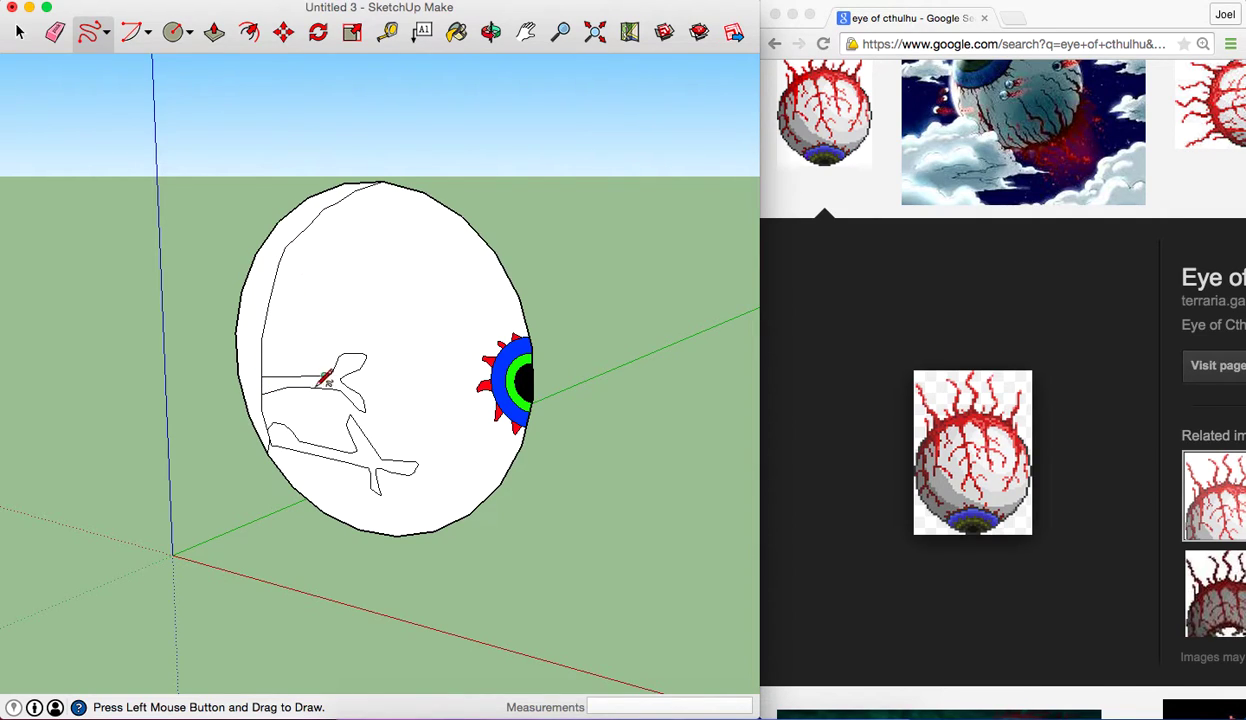
{"action": "mouse_move", "coordinate": [261, 410]}
{"action": "left_mouse_down"}
{"action": "mouse_move", "coordinate": [273, 421]}
{"action": "mouse_move", "coordinate": [292, 406]}
{"action": "left_mouse_up"}
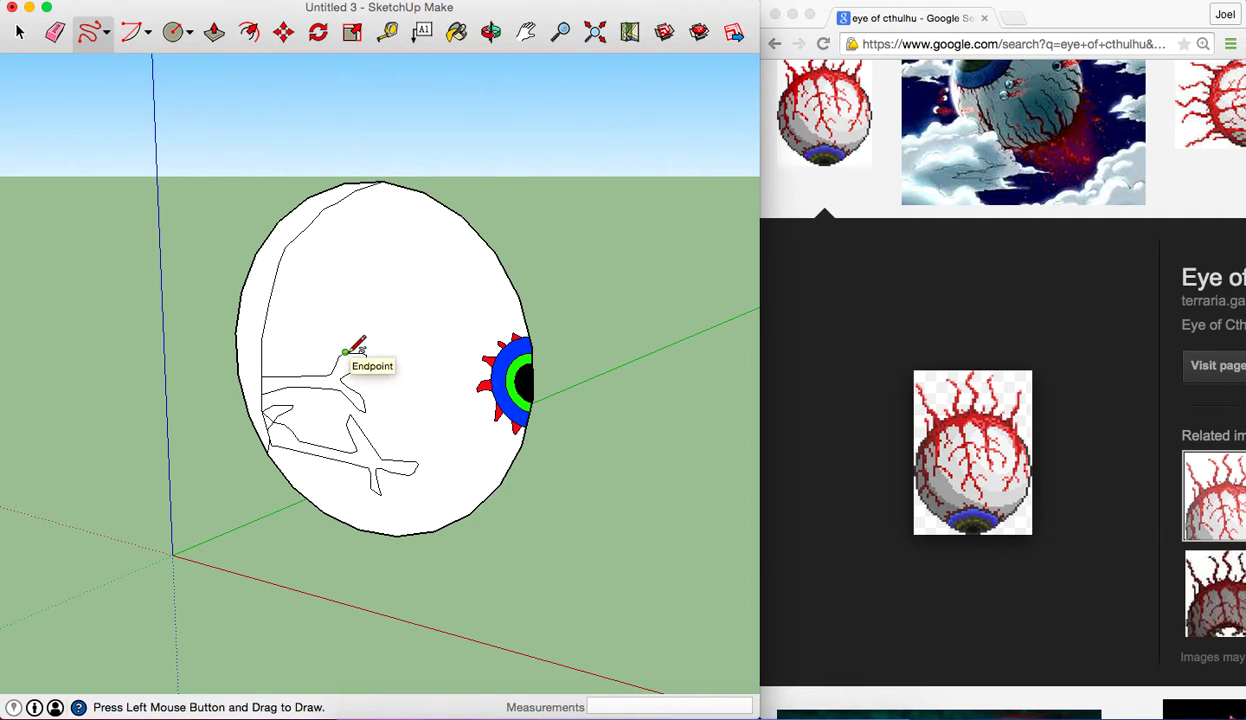
{"action": "left_click_drag", "start_coordinate": [345, 352], "coordinate": [354, 376]}
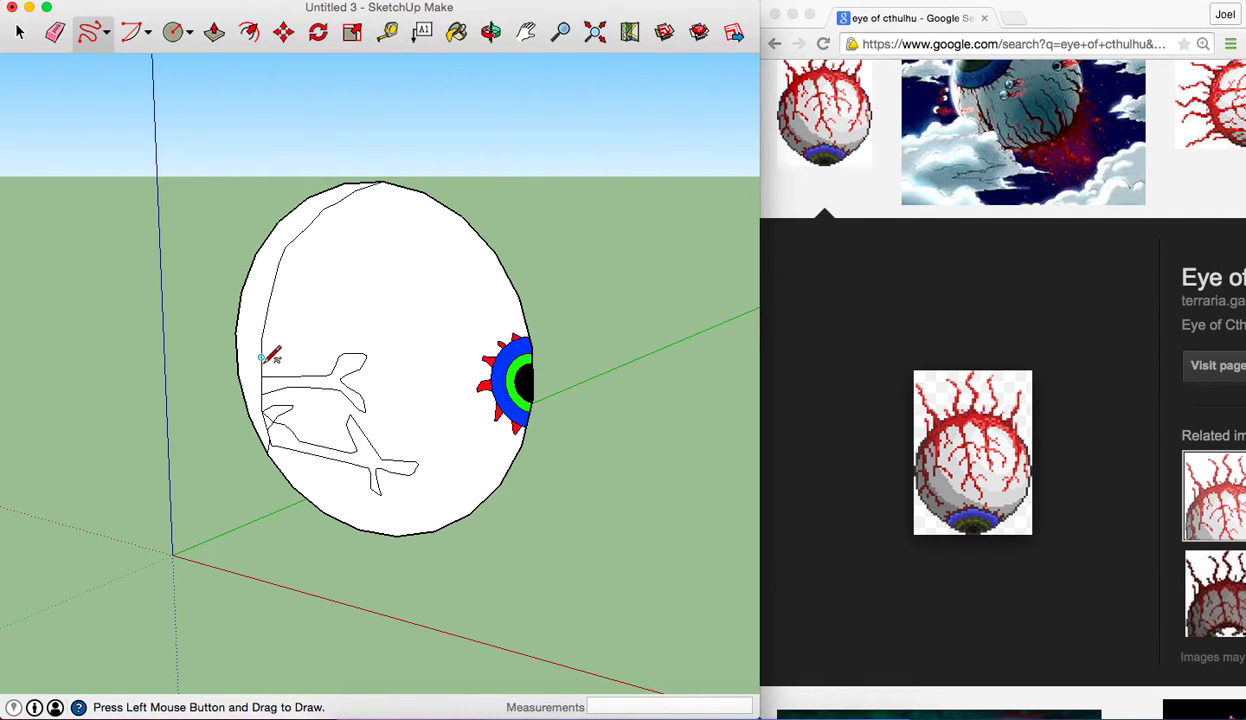
{"action": "mouse_move", "coordinate": [262, 366]}
{"action": "left_mouse_down"}
{"action": "mouse_move", "coordinate": [300, 373]}
{"action": "mouse_move", "coordinate": [274, 349]}
{"action": "left_mouse_up"}
{"action": "mouse_move", "coordinate": [265, 319]}
{"action": "left_mouse_down"}
{"action": "mouse_move", "coordinate": [377, 324]}
{"action": "mouse_move", "coordinate": [443, 396]}
{"action": "mouse_move", "coordinate": [454, 358]}
{"action": "mouse_move", "coordinate": [445, 305]}
{"action": "mouse_move", "coordinate": [283, 287]}
{"action": "mouse_move", "coordinate": [315, 250]}
{"action": "mouse_move", "coordinate": [342, 275]}
{"action": "mouse_move", "coordinate": [356, 270]}
{"action": "mouse_move", "coordinate": [367, 293]}
{"action": "mouse_move", "coordinate": [428, 267]}
{"action": "mouse_move", "coordinate": [464, 289]}
{"action": "mouse_move", "coordinate": [423, 267]}
{"action": "mouse_move", "coordinate": [365, 265]}
{"action": "left_mouse_up"}
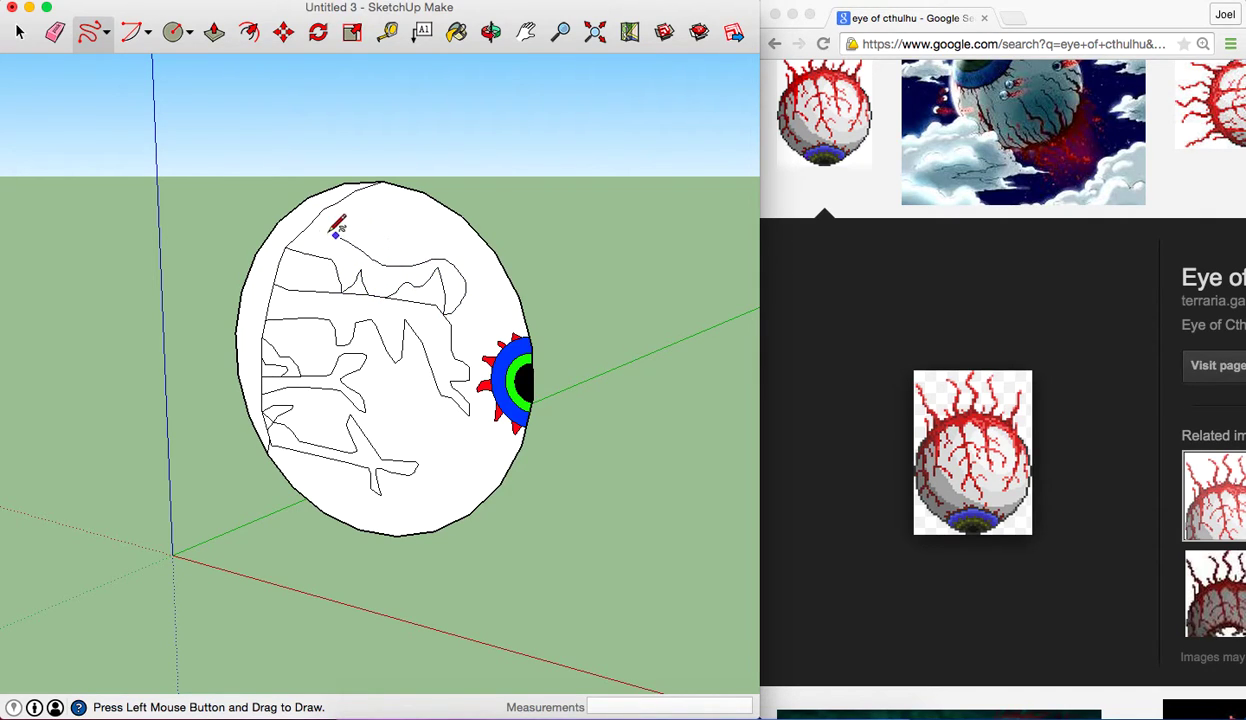
{"action": "mouse_move", "coordinate": [312, 222]}
{"action": "left_mouse_down"}
{"action": "mouse_move", "coordinate": [354, 189]}
{"action": "mouse_move", "coordinate": [417, 217]}
{"action": "mouse_move", "coordinate": [437, 250]}
{"action": "mouse_move", "coordinate": [431, 209]}
{"action": "mouse_move", "coordinate": [398, 185]}
{"action": "left_mouse_up"}
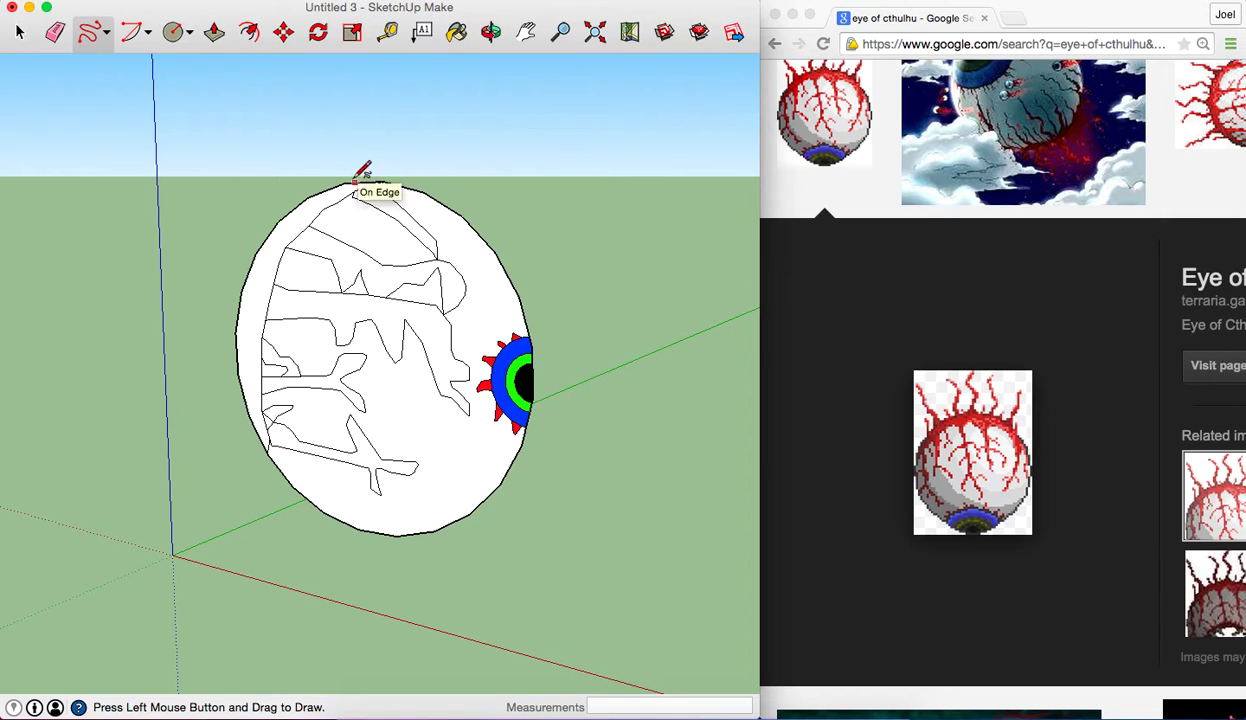
Freehand-draw closed wavy tentacle outlines from the eyeball's left edge, upper and lower ones included
{"action": "mouse_move", "coordinate": [345, 182]}
{"action": "left_mouse_down"}
{"action": "mouse_move", "coordinate": [268, 152]}
{"action": "mouse_move", "coordinate": [345, 182]}
{"action": "mouse_move", "coordinate": [224, 180]}
{"action": "left_mouse_up"}
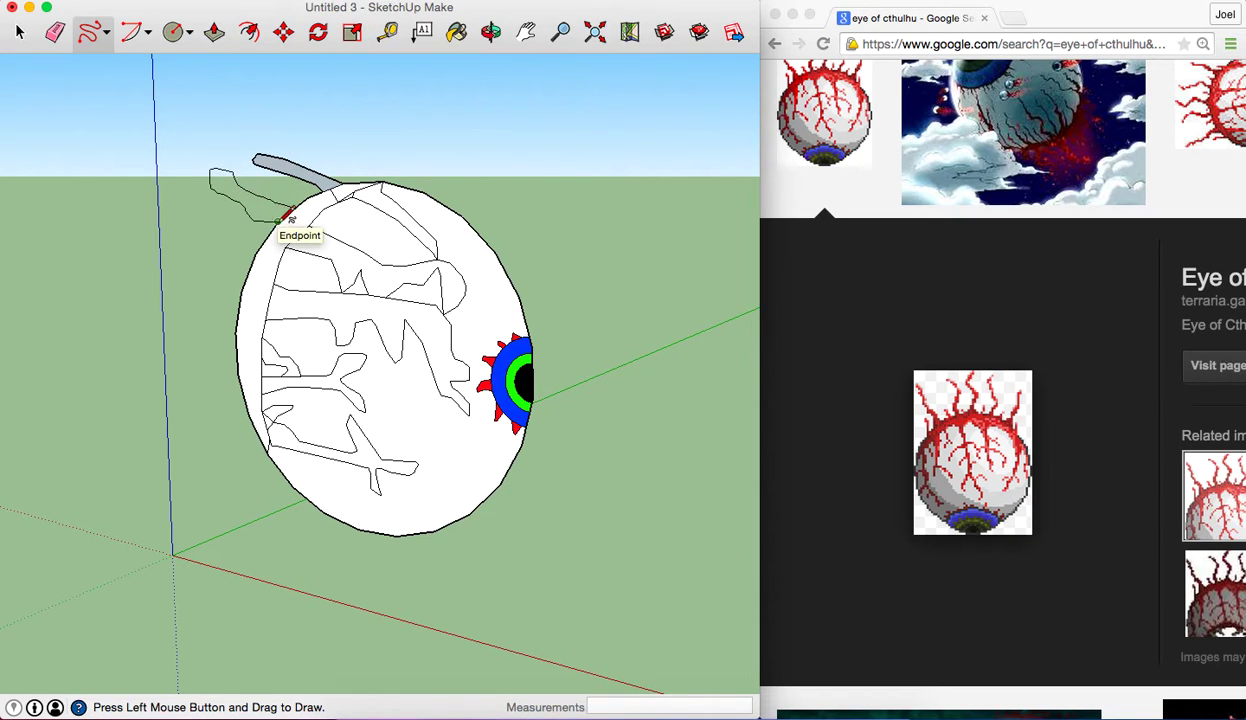
{"action": "left_click_drag", "start_coordinate": [273, 213], "coordinate": [294, 208]}
{"action": "mouse_move", "coordinate": [219, 235]}
{"action": "left_mouse_down"}
{"action": "mouse_move", "coordinate": [203, 208]}
{"action": "mouse_move", "coordinate": [204, 250]}
{"action": "mouse_move", "coordinate": [246, 264]}
{"action": "mouse_move", "coordinate": [124, 321]}
{"action": "mouse_move", "coordinate": [238, 350]}
{"action": "left_mouse_up"}
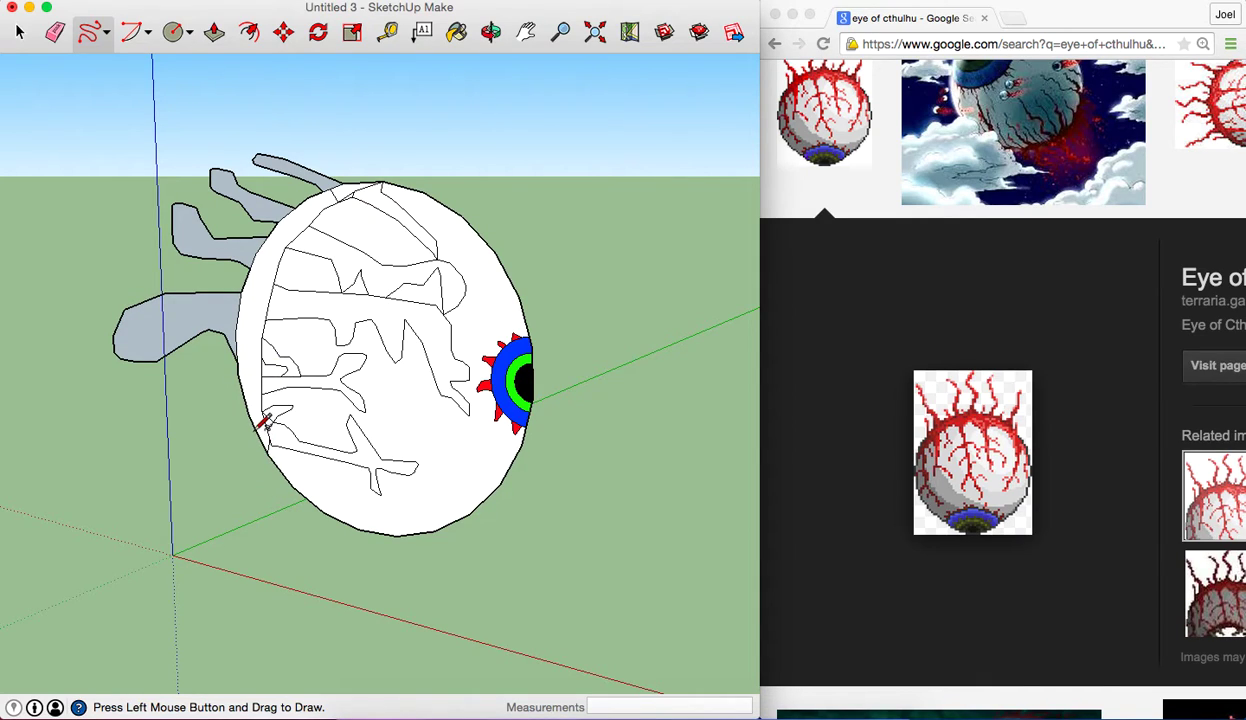
{"action": "left_click_drag", "start_coordinate": [257, 429], "coordinate": [131, 503]}
{"action": "left_click_drag", "start_coordinate": [204, 489], "coordinate": [293, 490]}
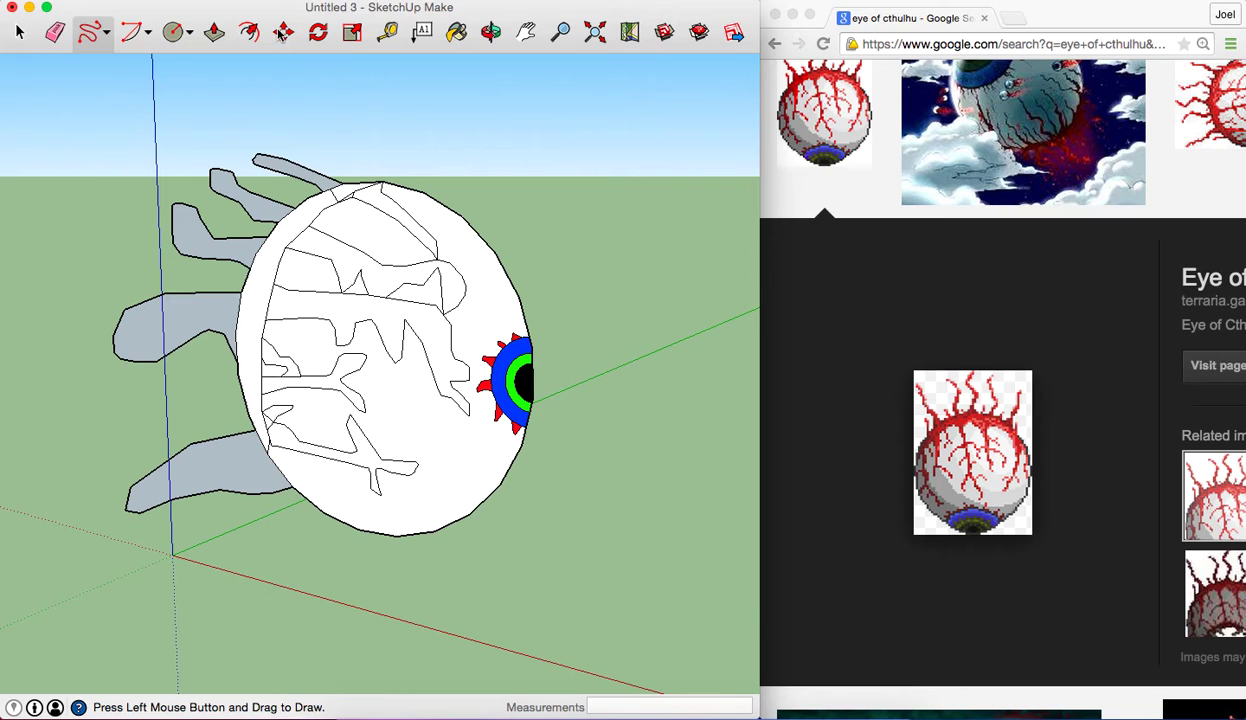
Erase the short stray edges on the eyeball's lower-left boundary
{"action": "left_click", "coordinate": [54, 32]}
{"action": "scroll", "coordinate": [260, 300], "scroll_direction": "down", "scroll_amount": 3}
{"action": "scroll", "coordinate": [265, 300], "scroll_direction": "up", "scroll_amount": 8}
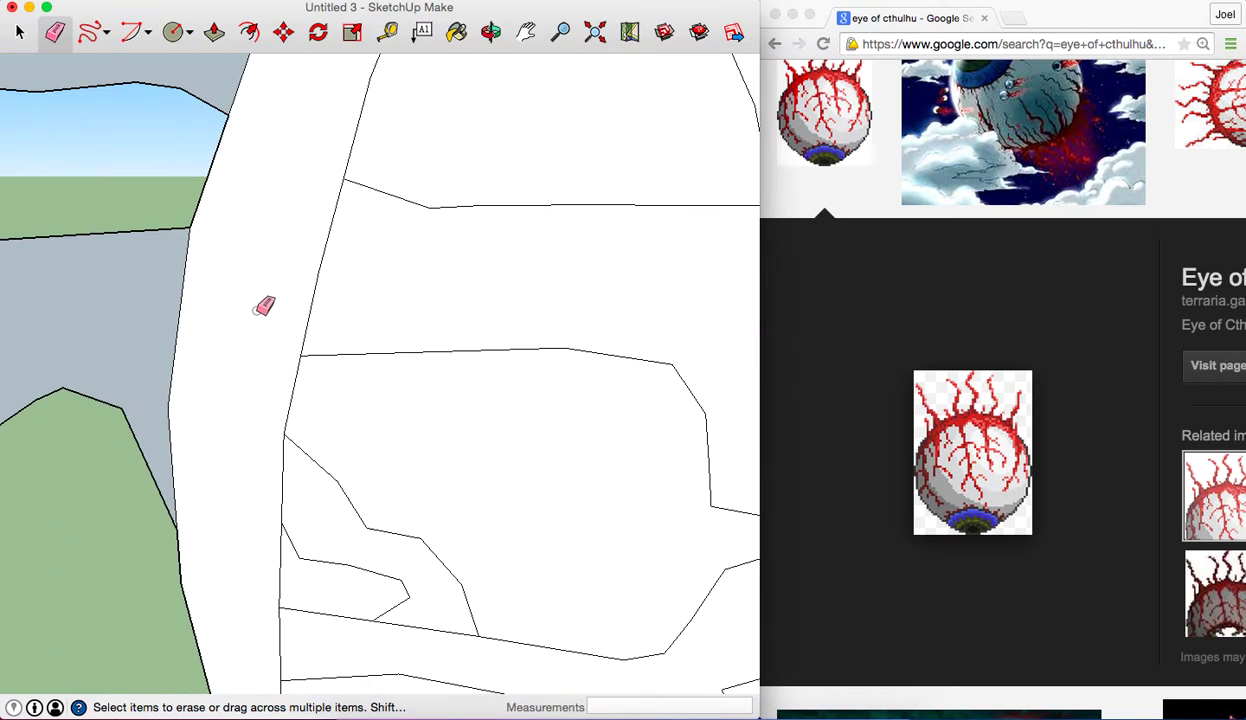
{"action": "scroll", "coordinate": [322, 290], "scroll_direction": "up", "scroll_amount": 1}
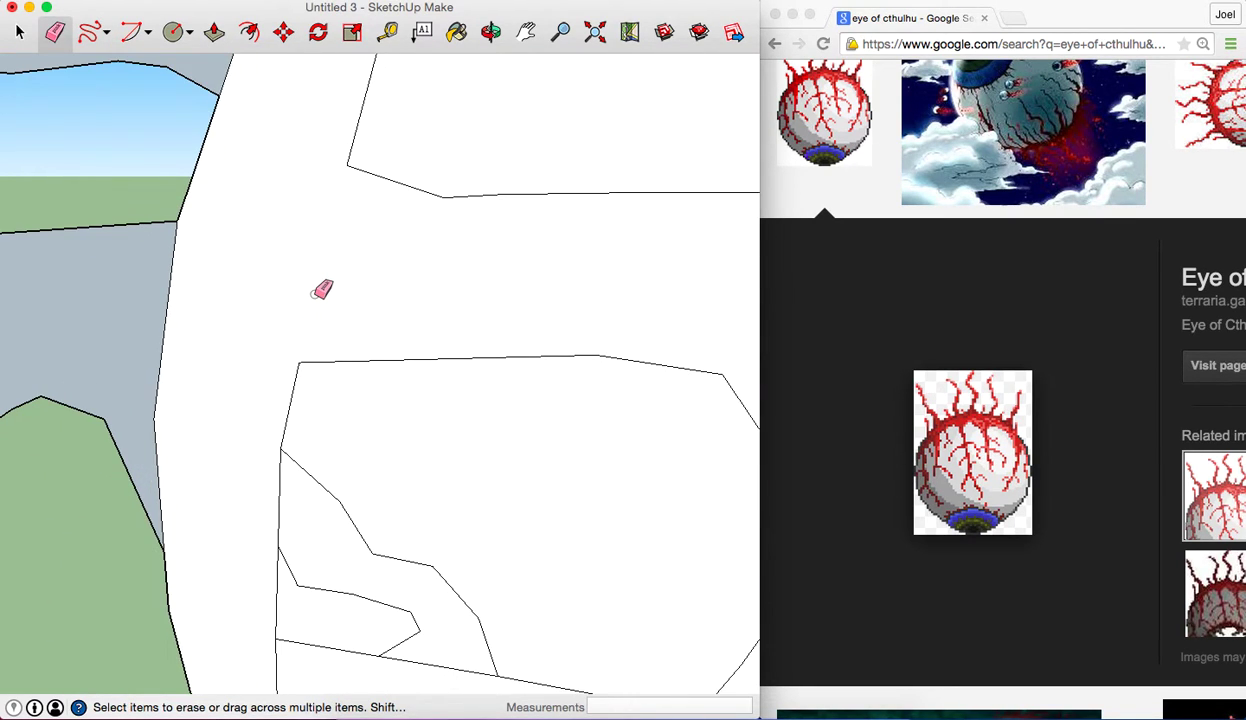
{"action": "scroll", "coordinate": [322, 290], "scroll_direction": "down", "scroll_amount": 2}
{"action": "scroll", "coordinate": [320, 286], "scroll_direction": "down", "scroll_amount": 2}
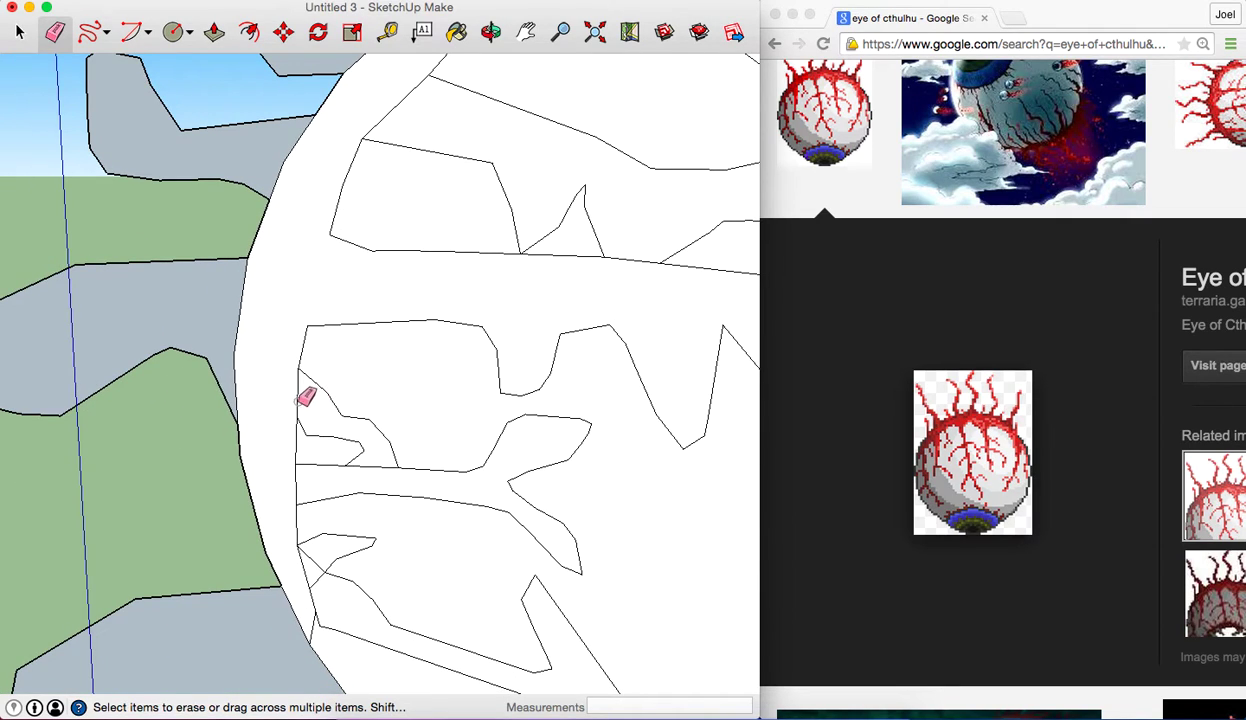
{"action": "left_click", "coordinate": [296, 482]}
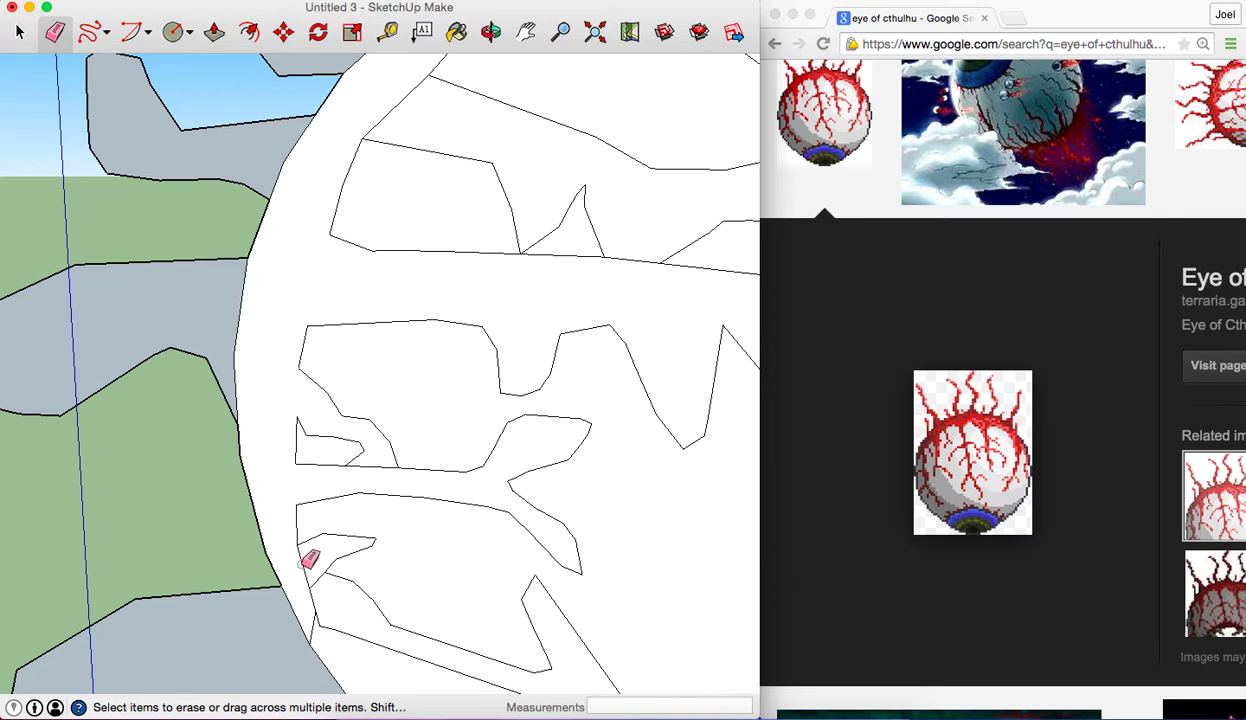
{"action": "left_click_drag", "start_coordinate": [304, 563], "coordinate": [312, 632]}
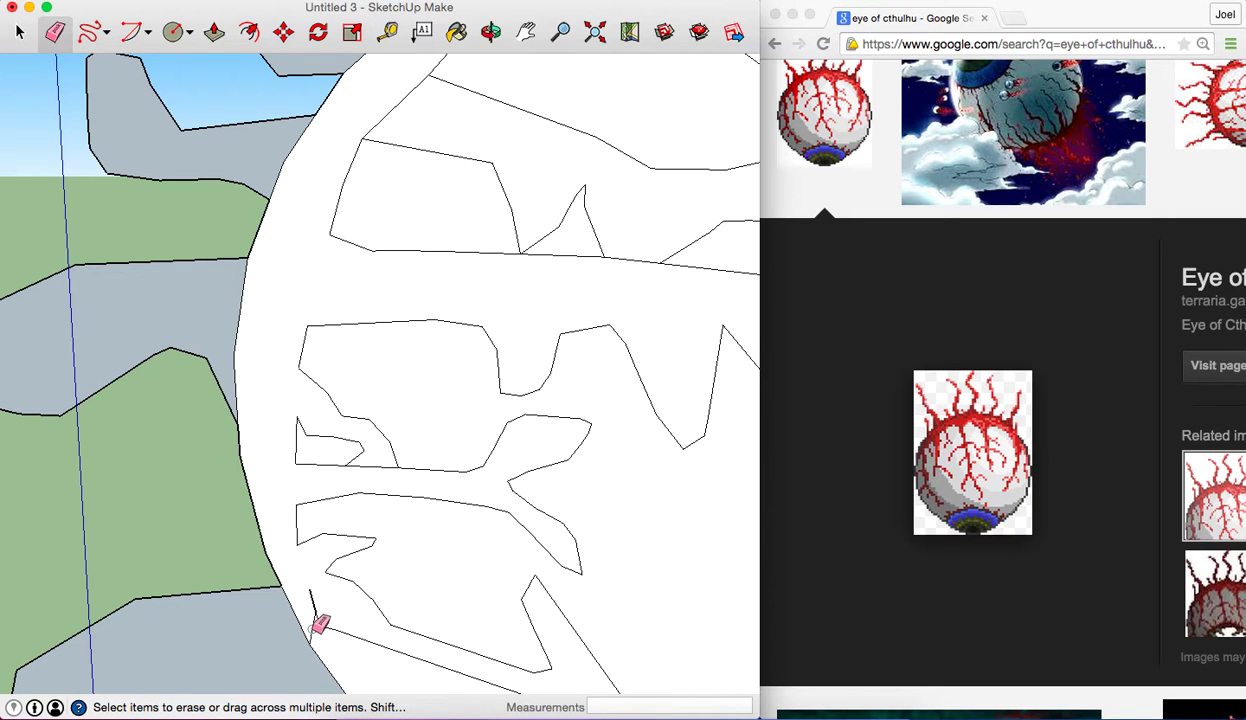
Erase the circle edges under each of the five tentacles to merge them into the eyeball face
{"action": "middle_click_drag", "start_coordinate": [318, 625], "coordinate": [318, 625]}
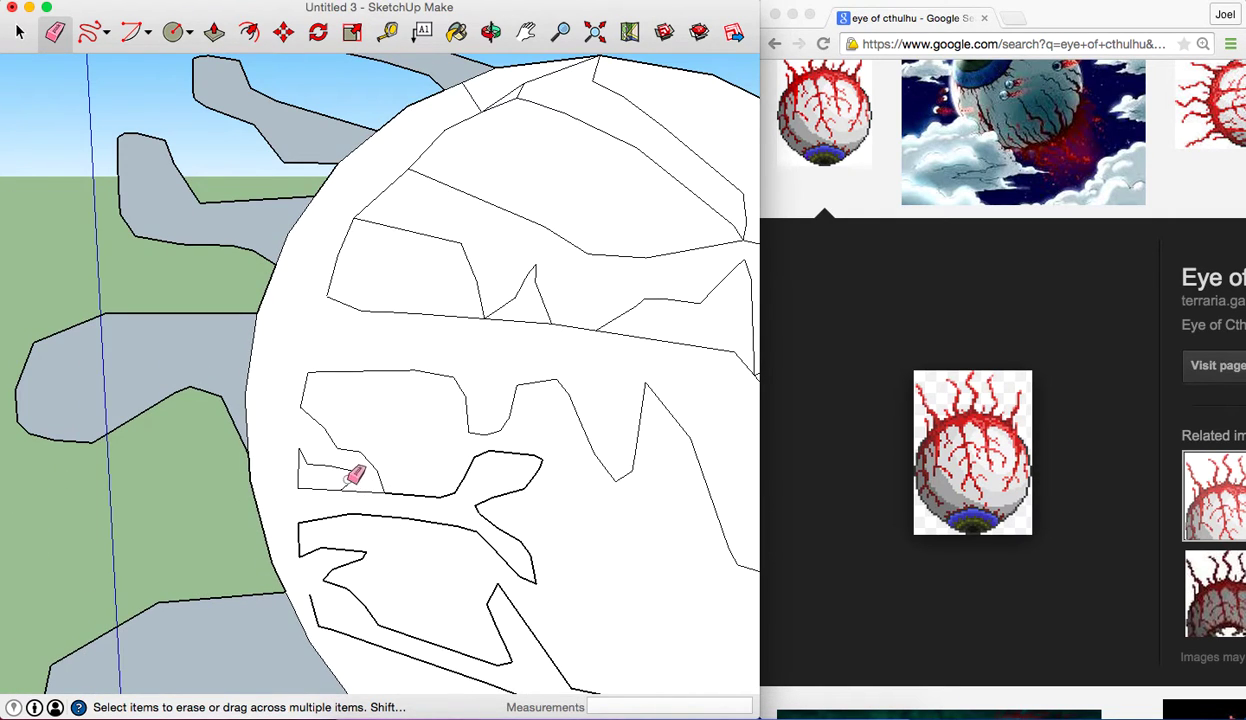
{"action": "scroll", "coordinate": [455, 362], "scroll_direction": "down", "scroll_amount": 3}
{"action": "scroll", "coordinate": [455, 362], "scroll_direction": "down", "scroll_amount": 2}
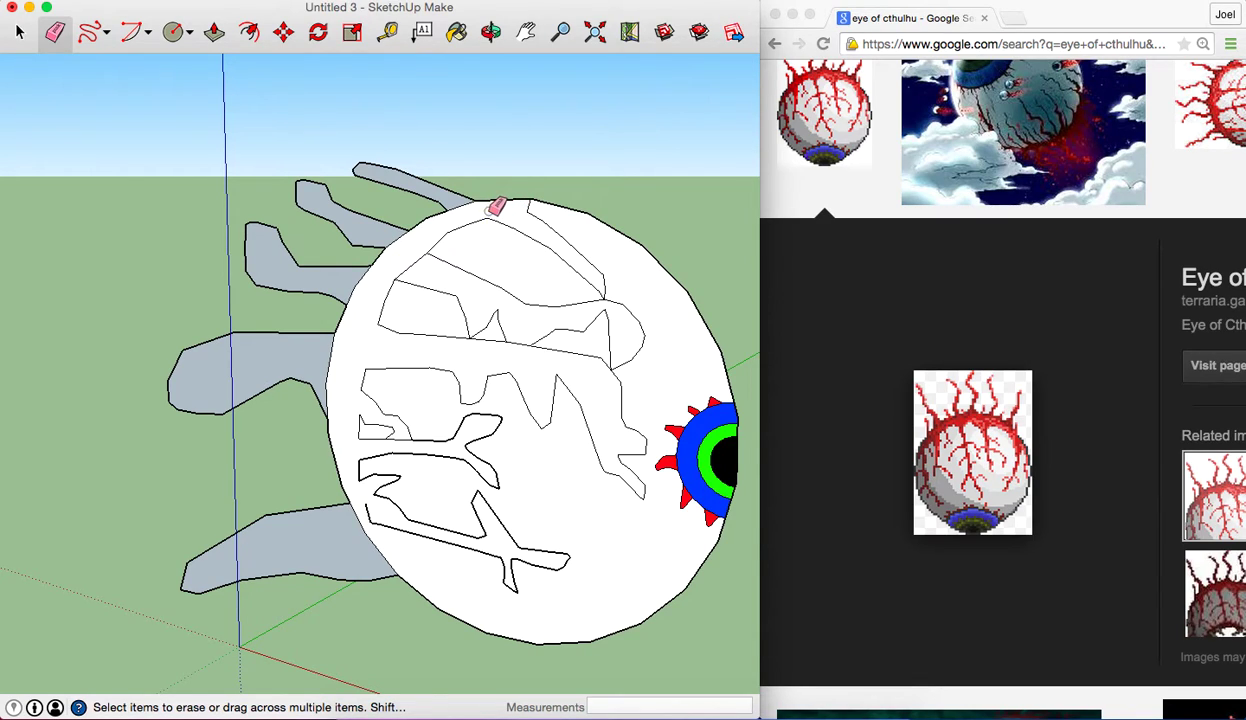
{"action": "left_click", "coordinate": [448, 198]}
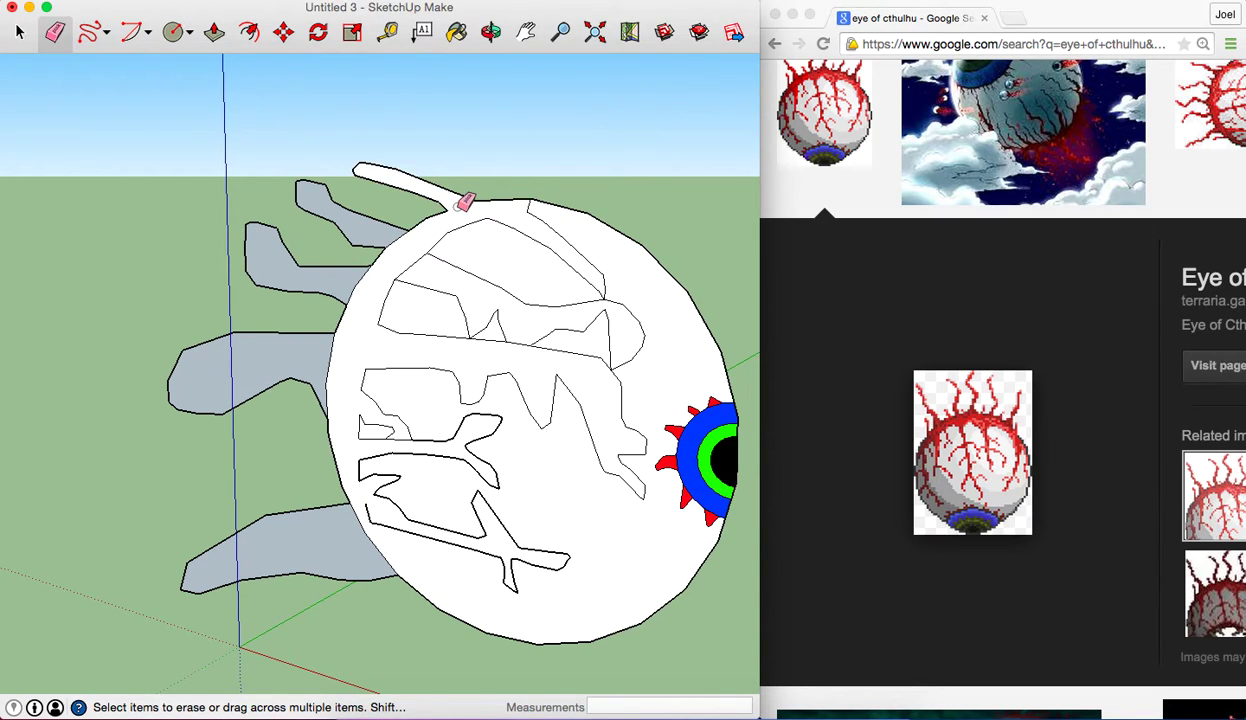
{"action": "left_click", "coordinate": [398, 240]}
{"action": "left_click", "coordinate": [356, 270]}
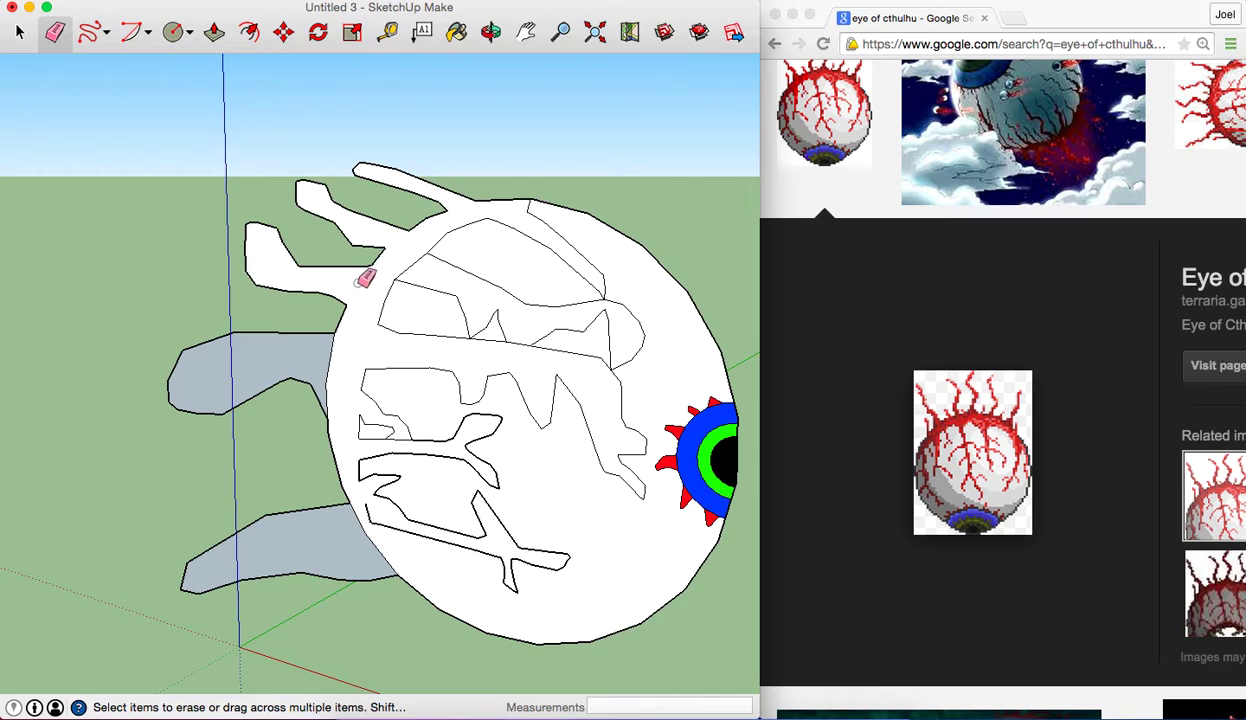
{"action": "left_click", "coordinate": [328, 358]}
{"action": "left_click", "coordinate": [362, 517]}
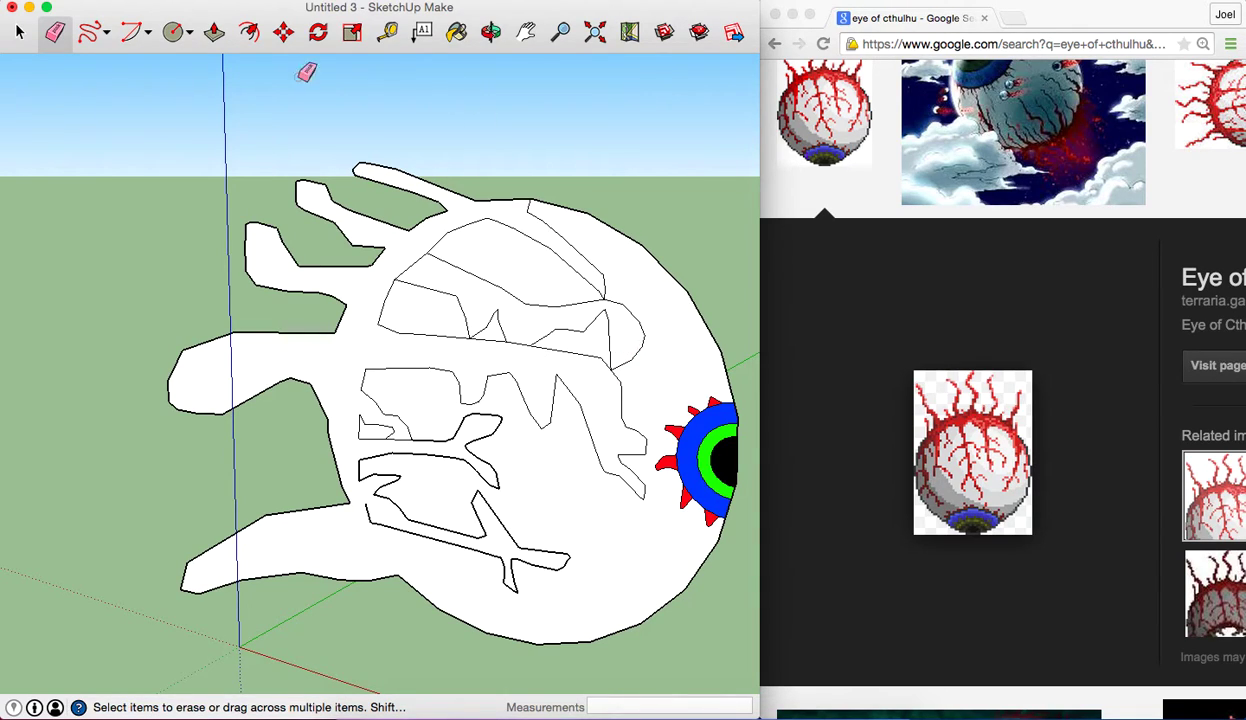
Close off a vein against the lower tentacle, then paint the tentacles, veins and upper vein gap red
{"action": "left_click", "coordinate": [90, 32]}
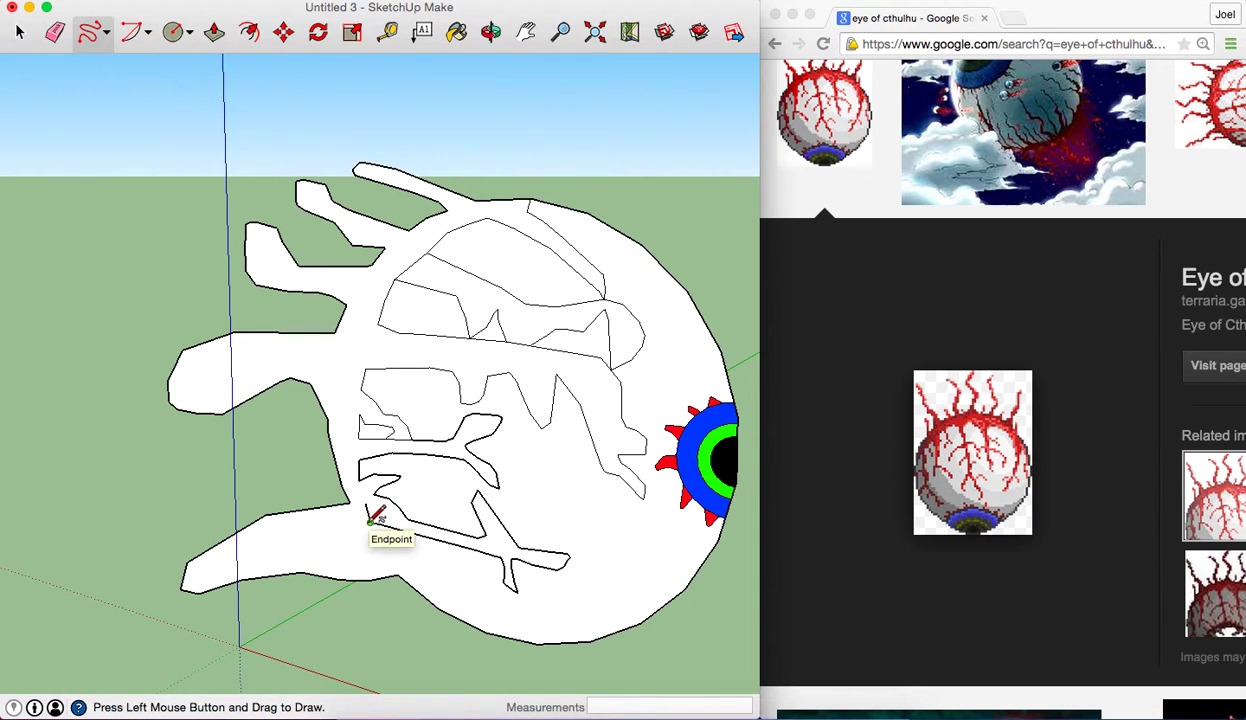
{"action": "left_click_drag", "start_coordinate": [375, 522], "coordinate": [416, 572]}
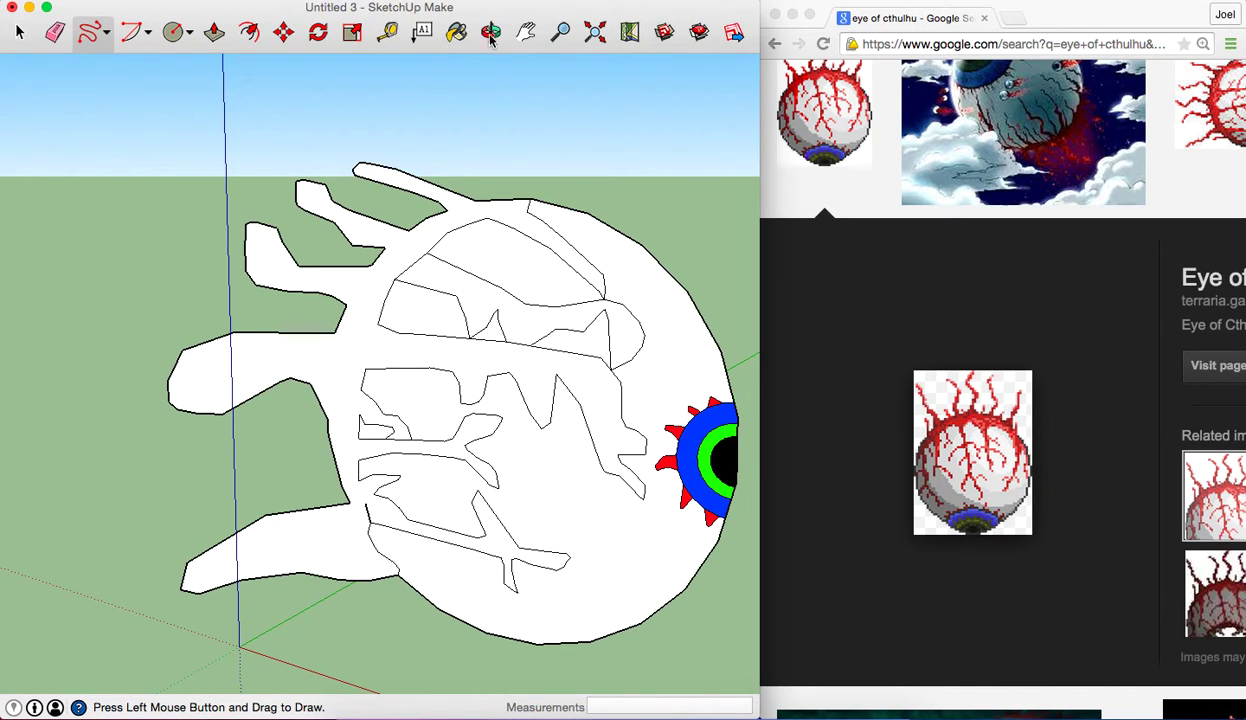
{"action": "left_click", "coordinate": [456, 32]}
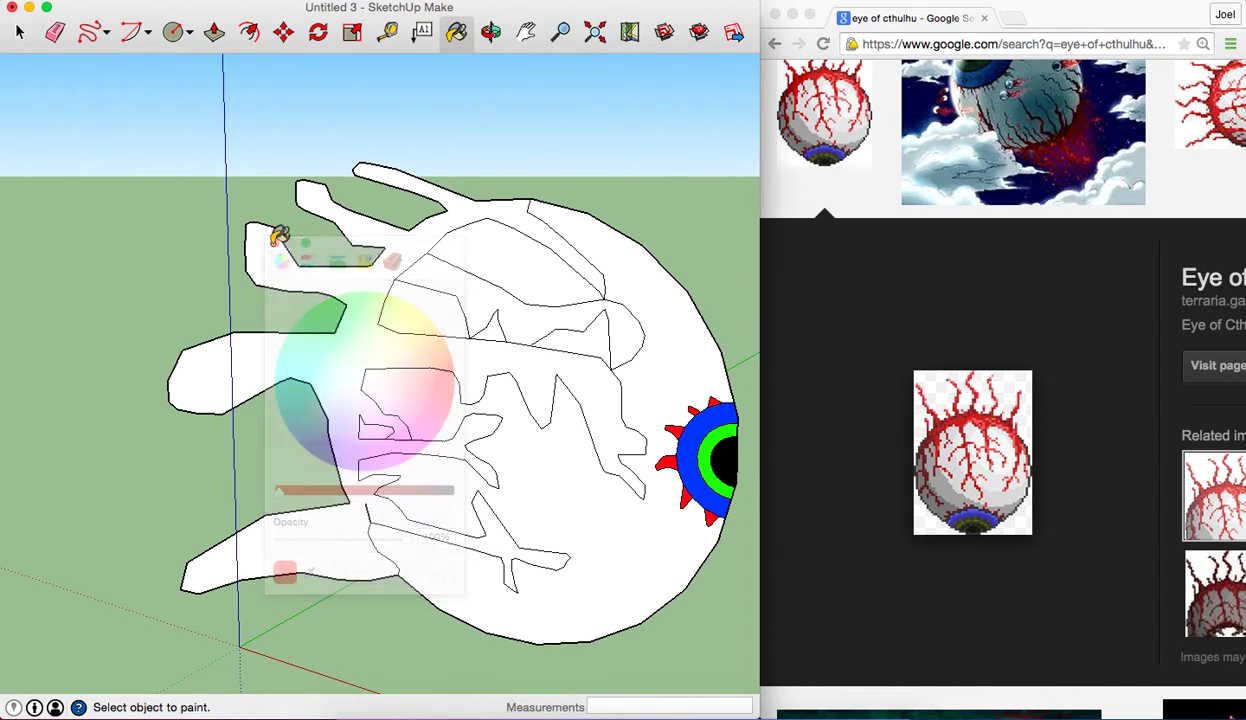
{"action": "left_click", "coordinate": [313, 352]}
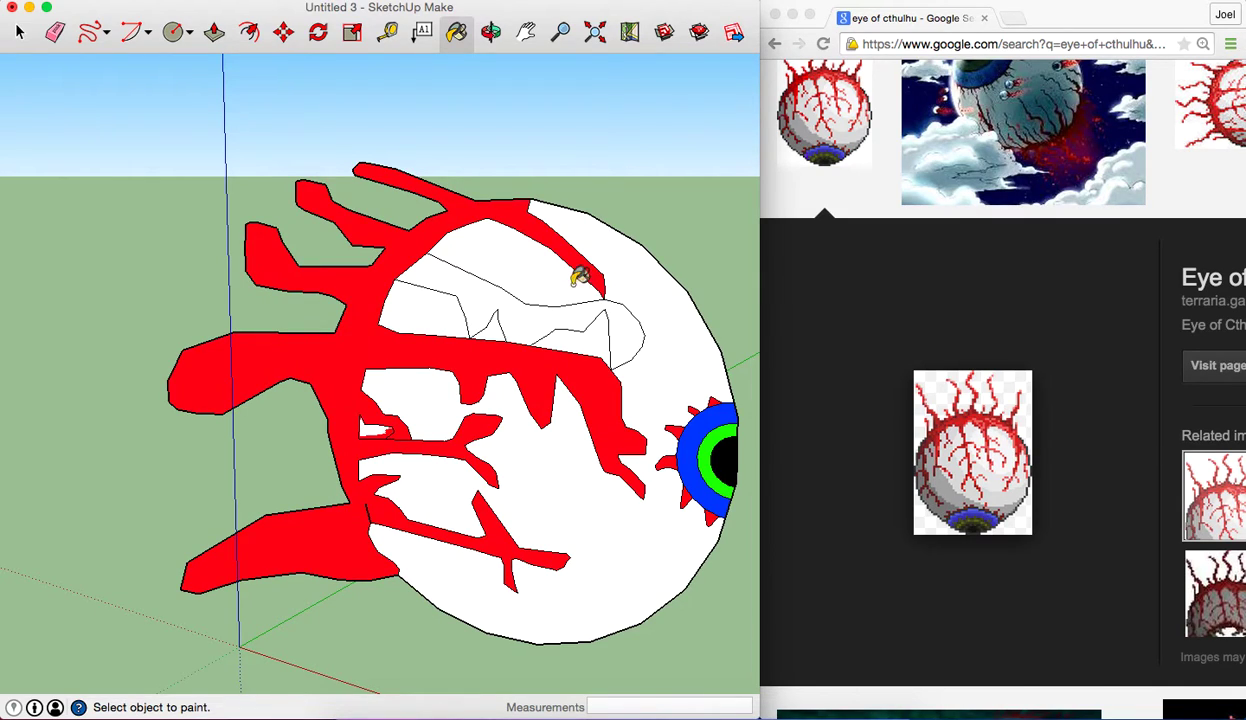
{"action": "left_click", "coordinate": [498, 308]}
{"action": "left_click", "coordinate": [56, 32]}
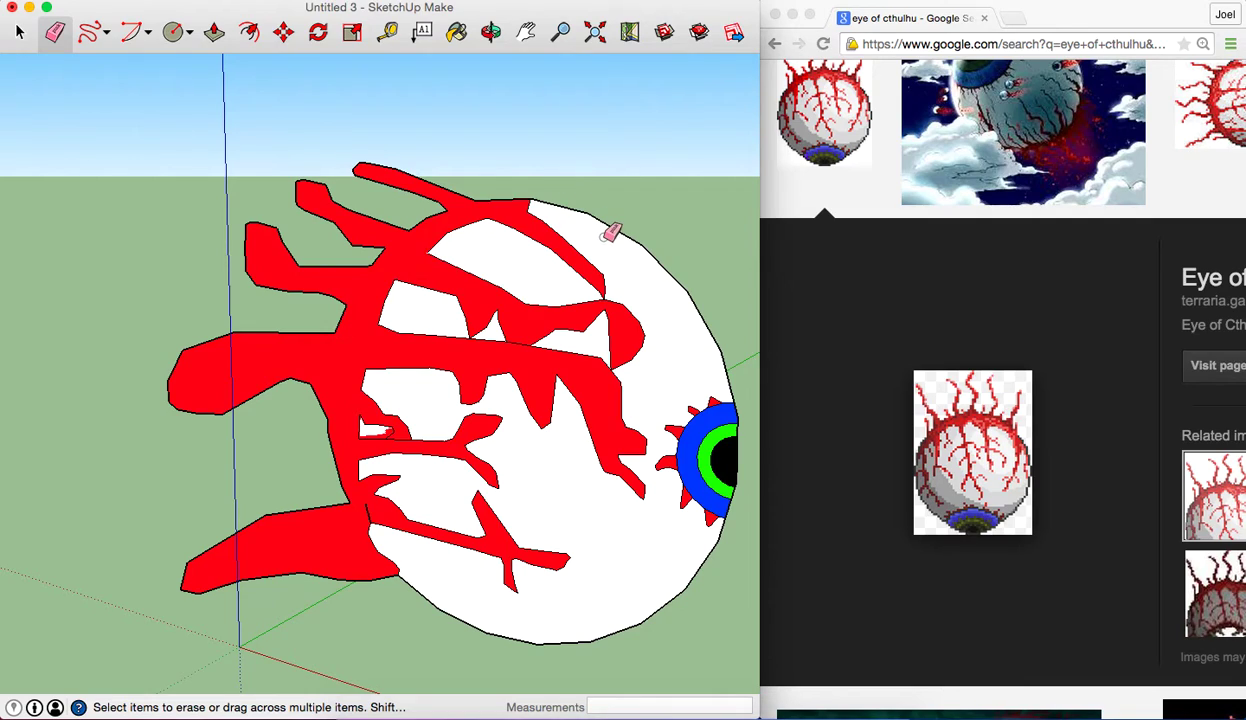
{"action": "scroll", "coordinate": [612, 232], "scroll_direction": "down", "scroll_amount": 1}
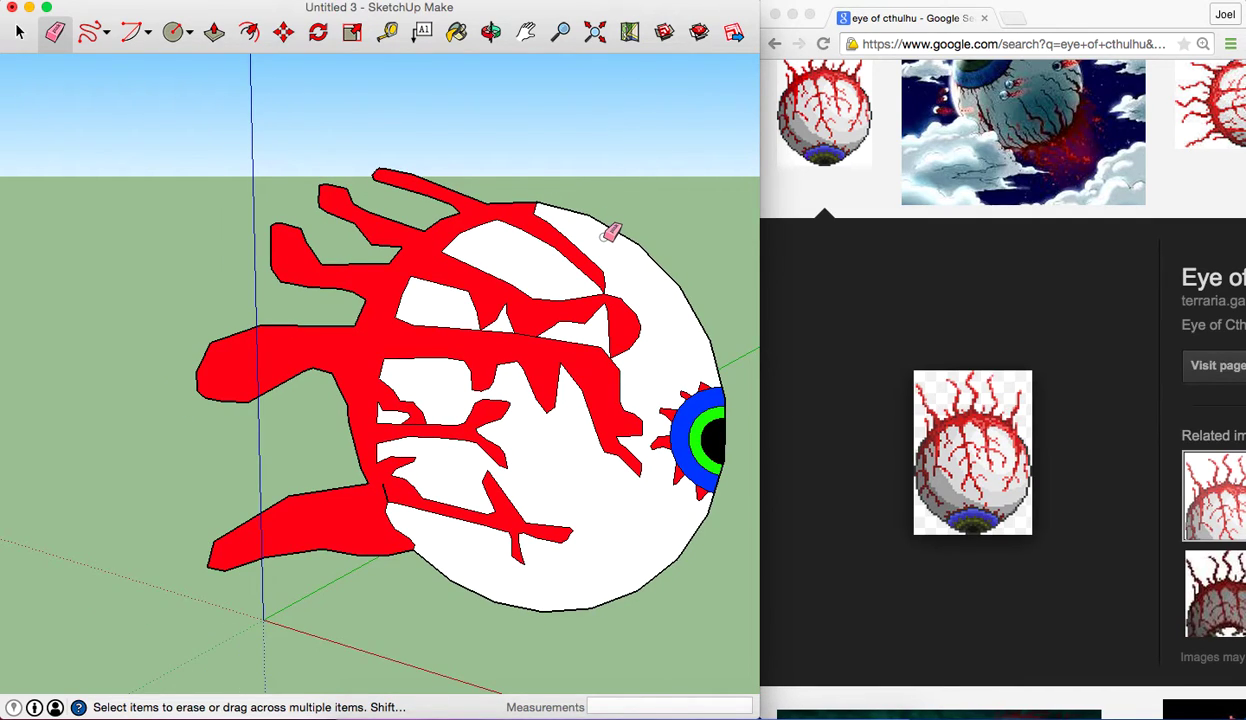
Draw three curved freehand band lines across the eyeball from lower left to its right edge
{"action": "left_click", "coordinate": [86, 38]}
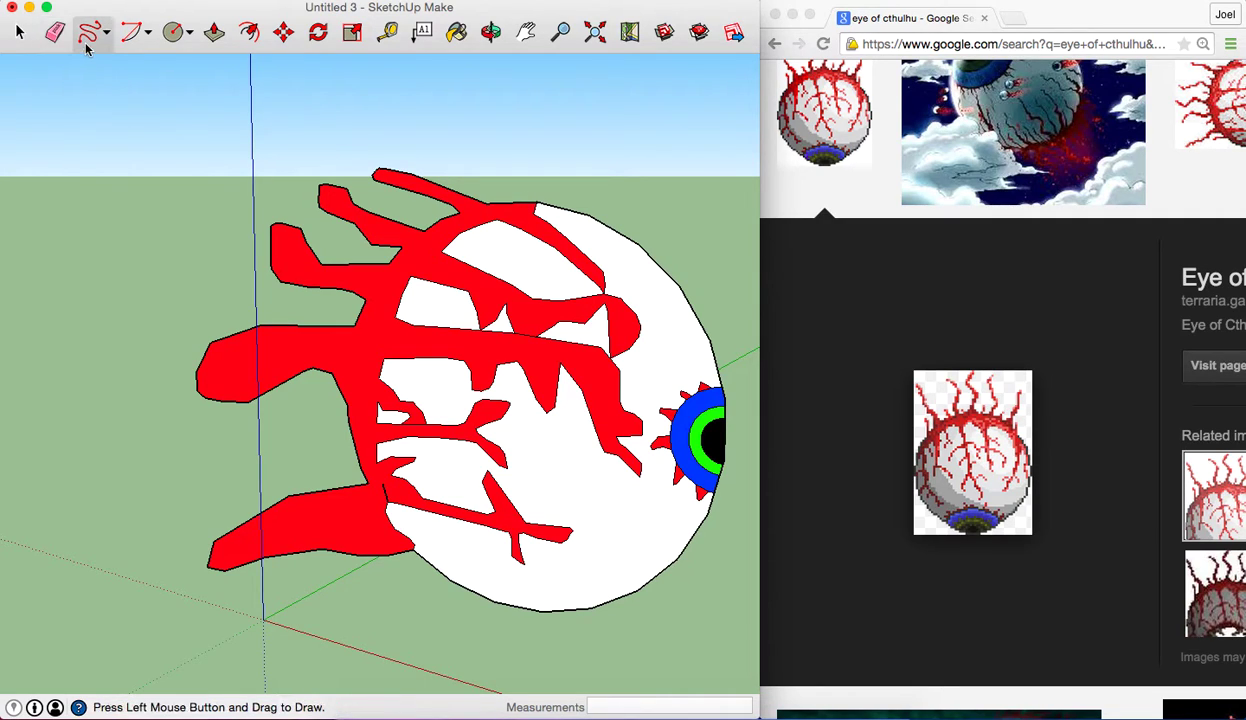
{"action": "mouse_move", "coordinate": [440, 571]}
{"action": "left_mouse_down"}
{"action": "mouse_move", "coordinate": [551, 528]}
{"action": "mouse_move", "coordinate": [716, 362]}
{"action": "left_mouse_up"}
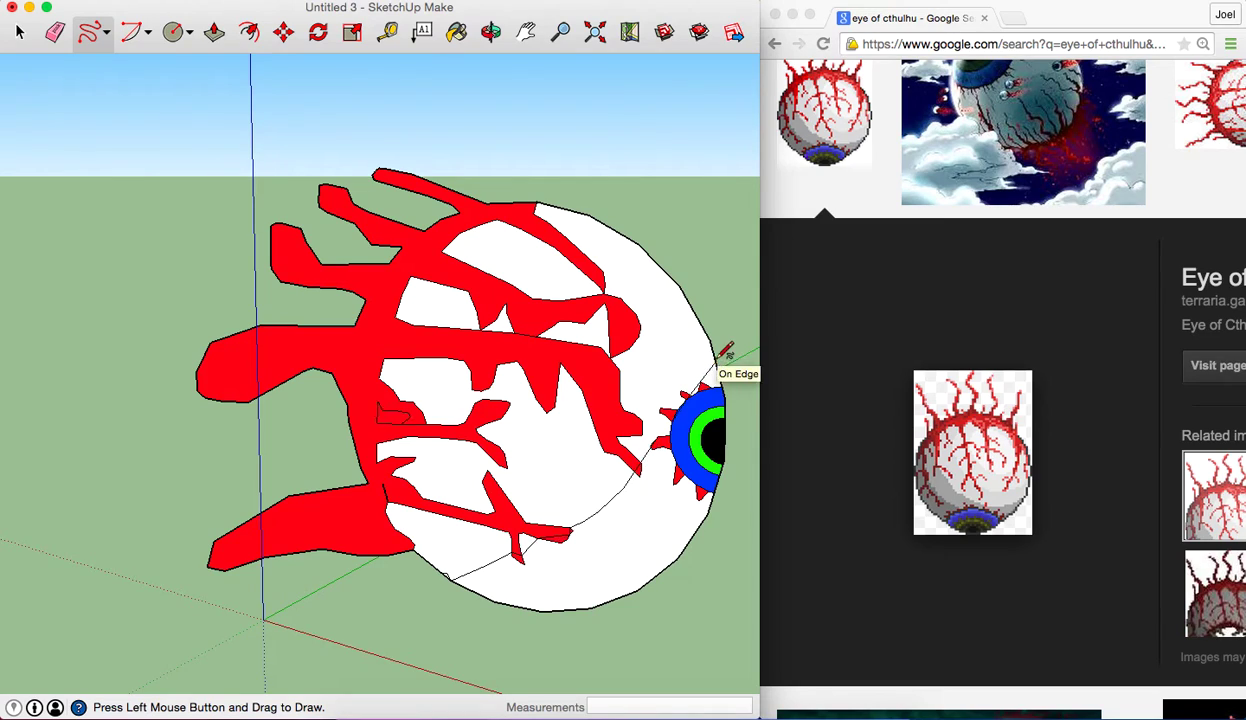
{"action": "mouse_move", "coordinate": [392, 516]}
{"action": "left_mouse_down"}
{"action": "mouse_move", "coordinate": [570, 487]}
{"action": "mouse_move", "coordinate": [700, 308]}
{"action": "left_mouse_up"}
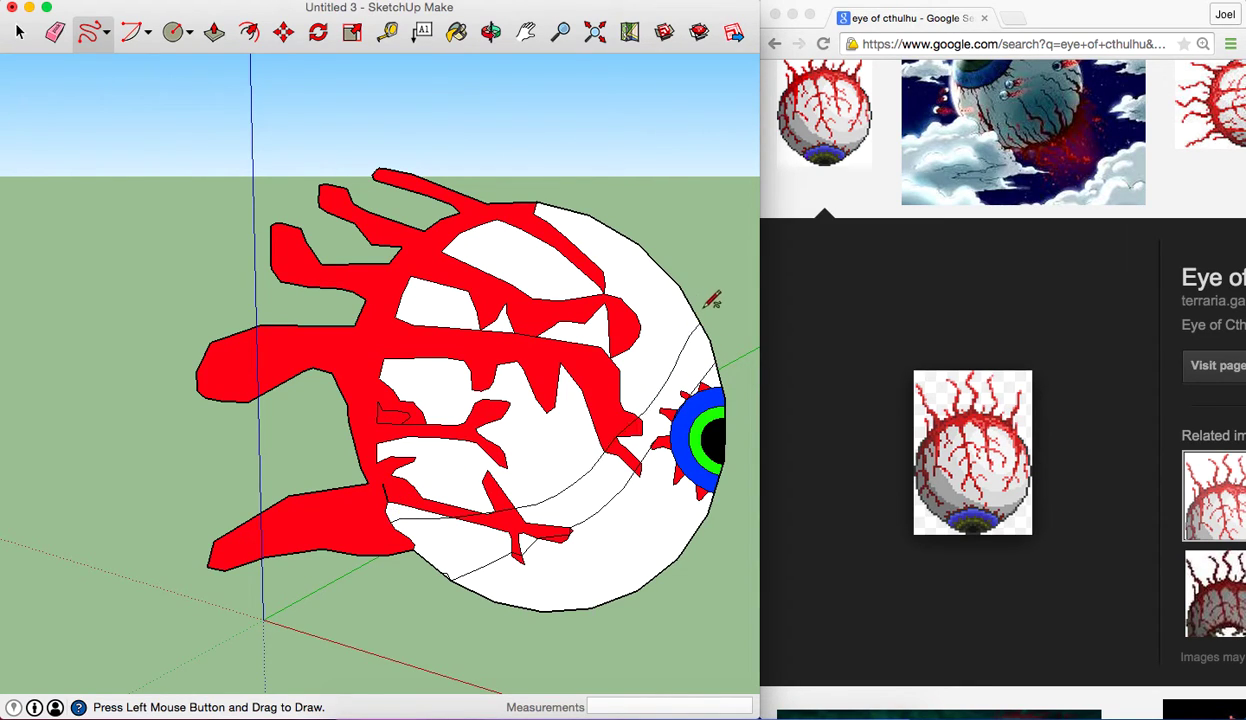
{"action": "mouse_move", "coordinate": [380, 428]}
{"action": "left_mouse_down"}
{"action": "mouse_move", "coordinate": [568, 318]}
{"action": "mouse_move", "coordinate": [640, 240]}
{"action": "left_mouse_up"}
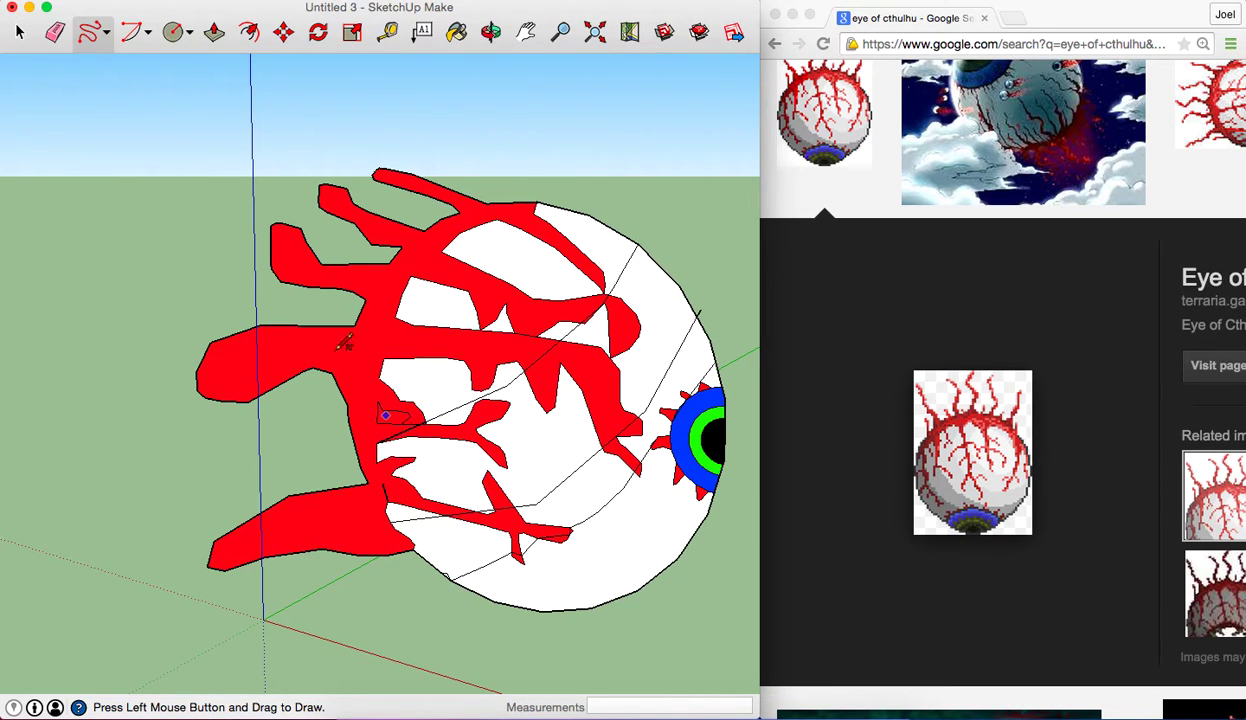
{"action": "left_click", "coordinate": [56, 33]}
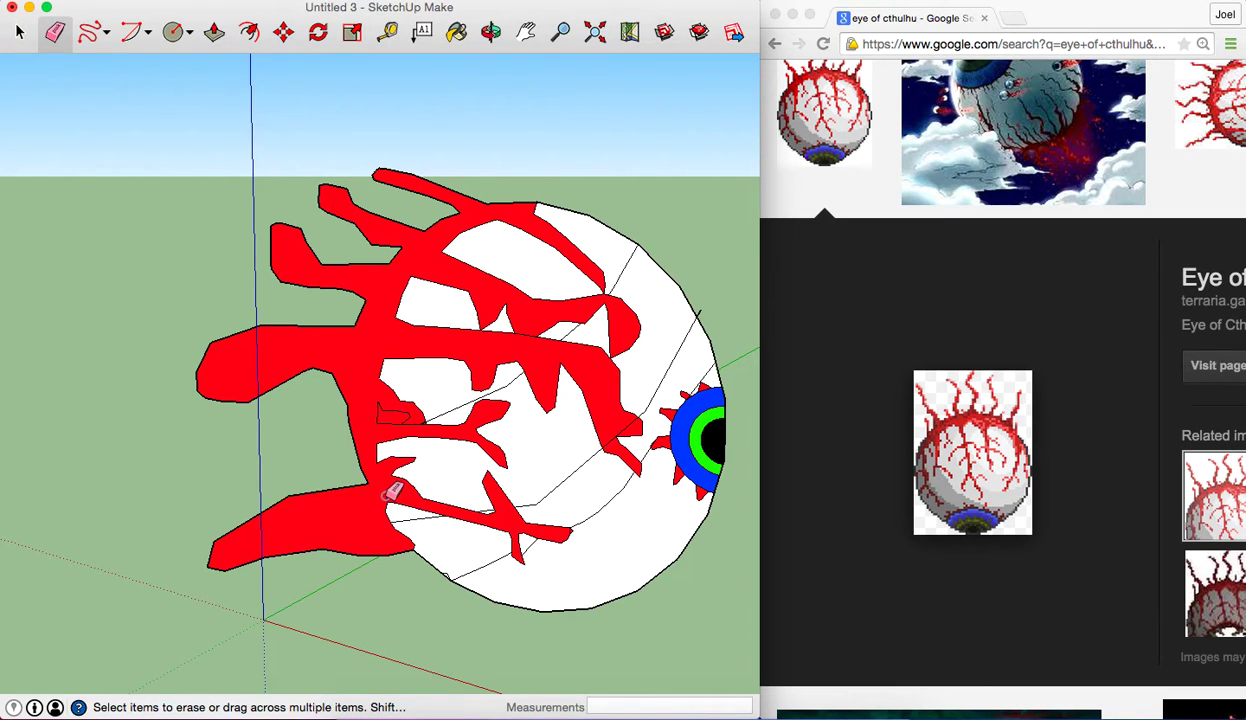
Retrace the small red patch beside the middle vein and paint it white
{"action": "left_click", "coordinate": [89, 32]}
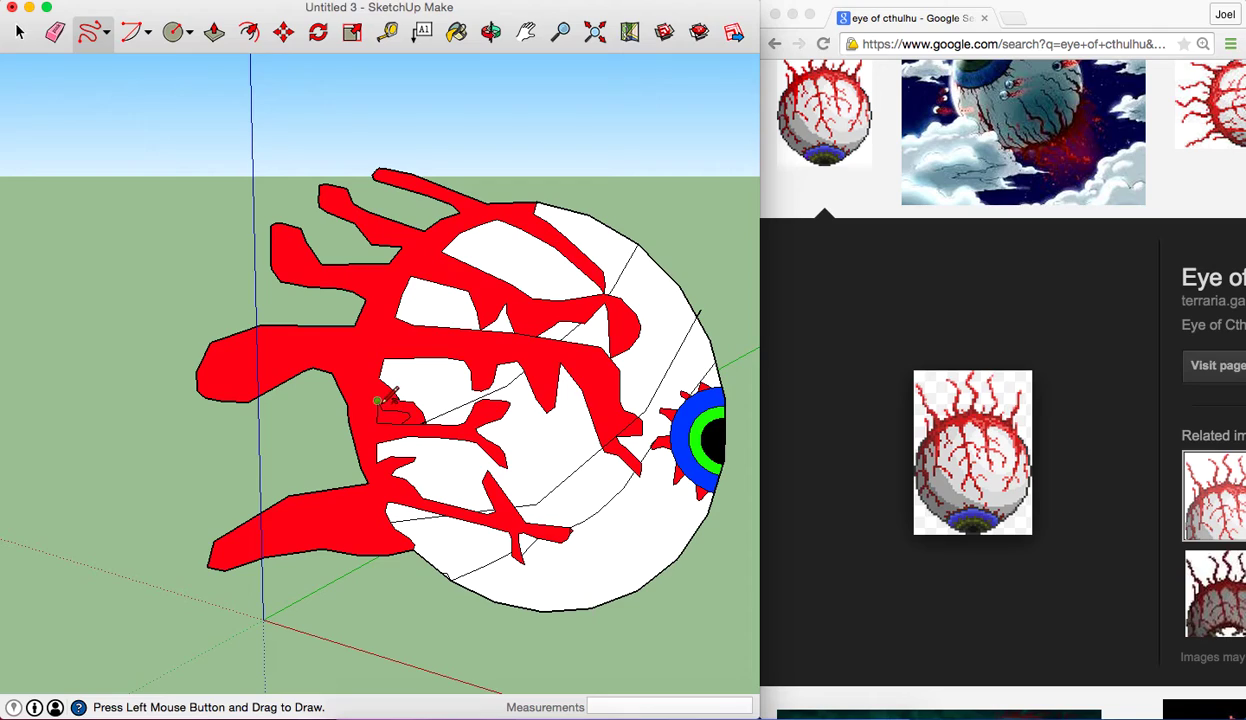
{"action": "mouse_move", "coordinate": [376, 400]}
{"action": "left_mouse_down"}
{"action": "mouse_move", "coordinate": [376, 424]}
{"action": "mouse_move", "coordinate": [411, 416]}
{"action": "left_mouse_up"}
{"action": "left_click_drag", "start_coordinate": [379, 405], "coordinate": [381, 412]}
{"action": "left_click", "coordinate": [456, 31]}
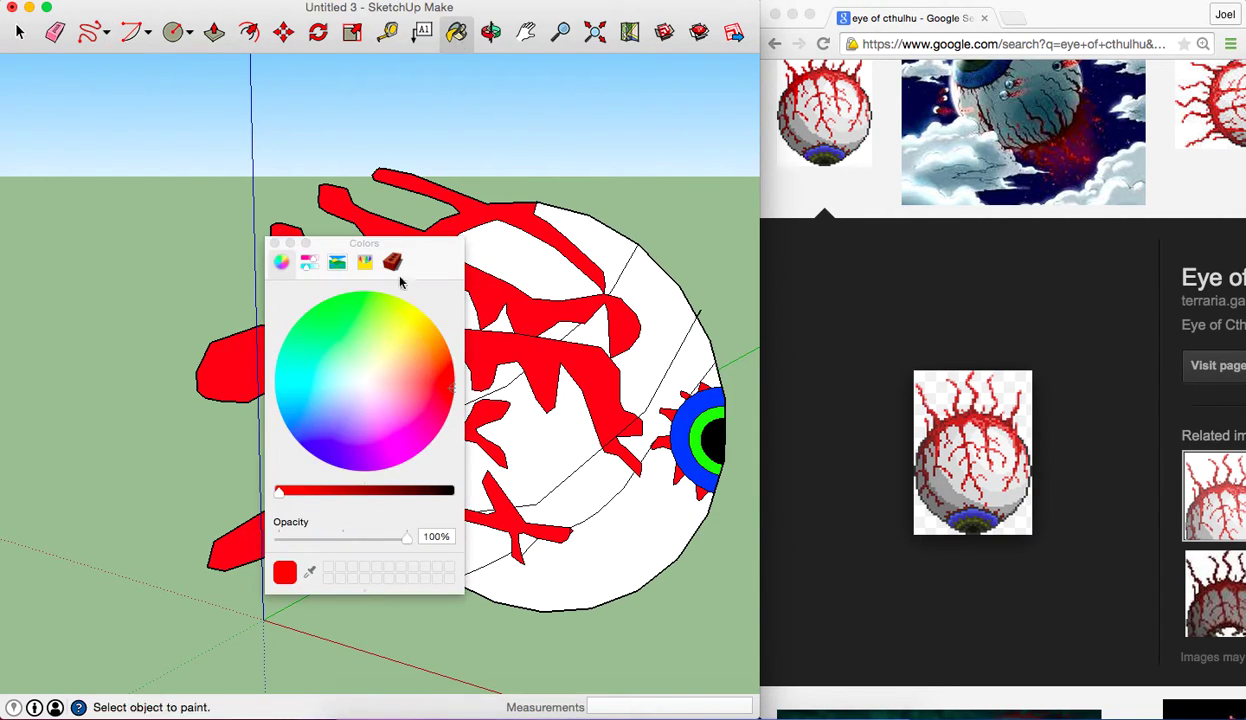
{"action": "left_click", "coordinate": [363, 377]}
{"action": "left_click", "coordinate": [274, 243]}
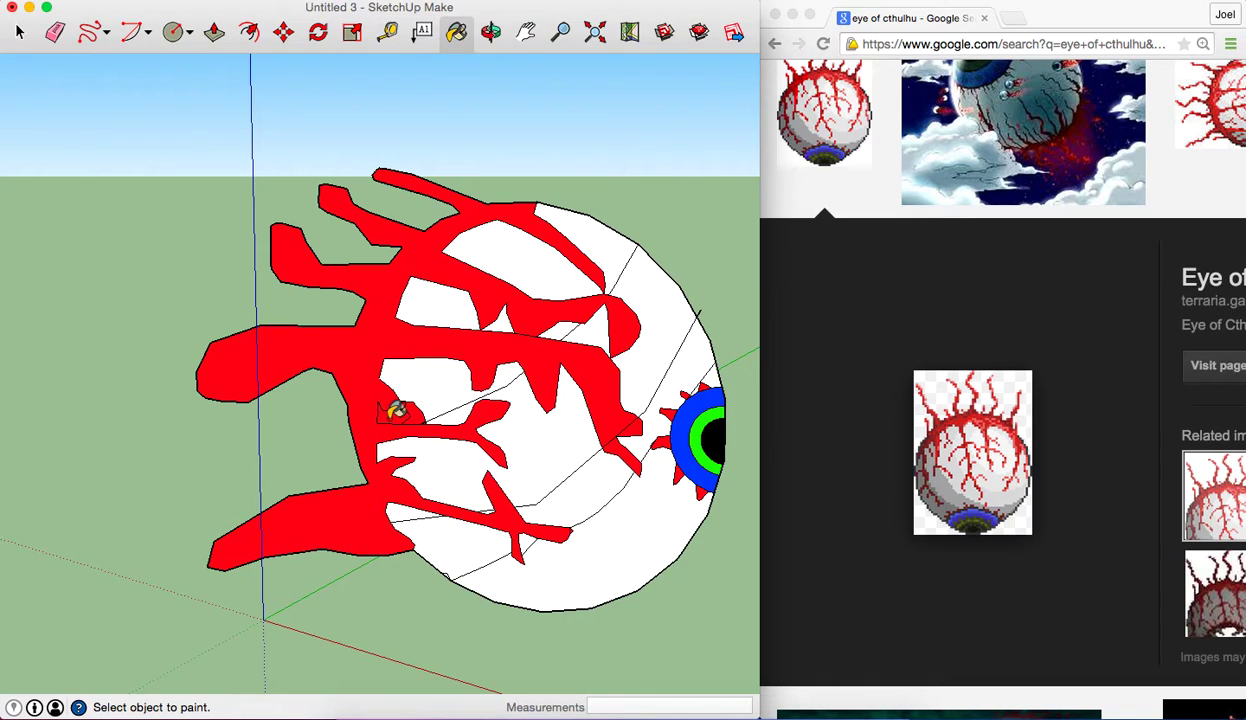
{"action": "left_click", "coordinate": [393, 413]}
Undo the accidental white fills on the left tentacle and the vein
{"action": "left_click", "coordinate": [457, 38]}
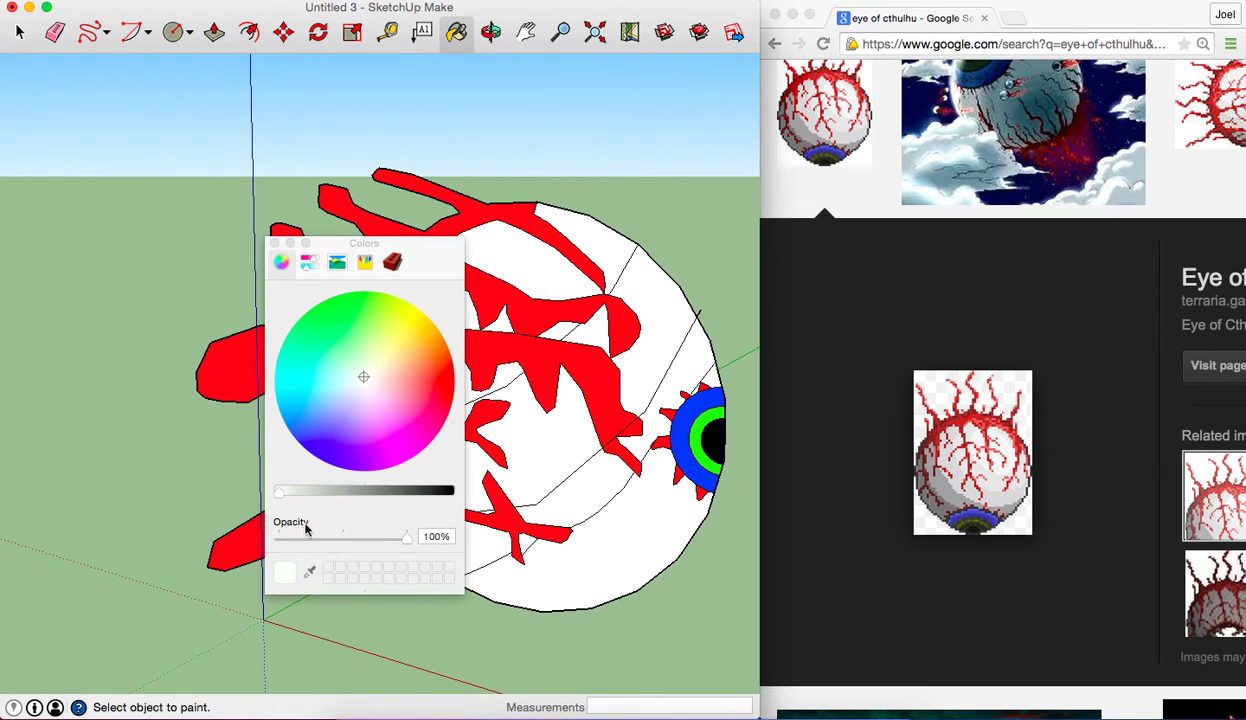
{"action": "left_click", "coordinate": [275, 243]}
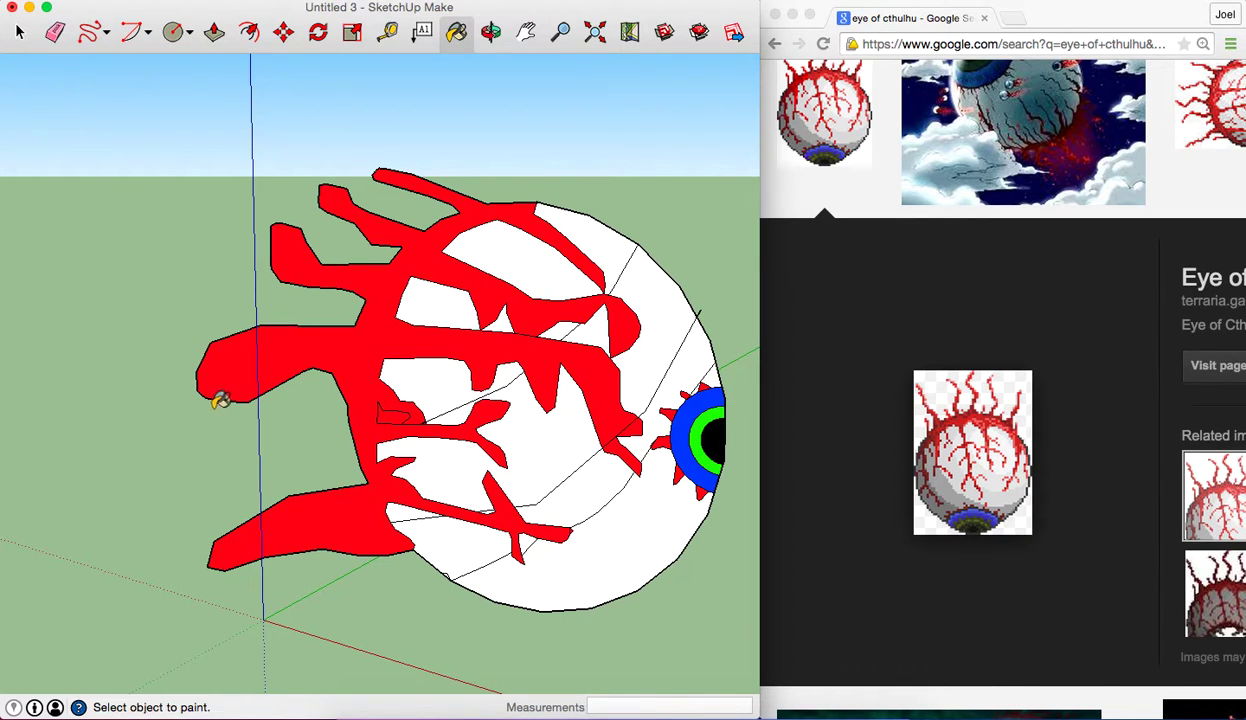
{"action": "left_click", "coordinate": [368, 332]}
{"action": "key", "text": "super+z"}
{"action": "left_click", "coordinate": [389, 373]}
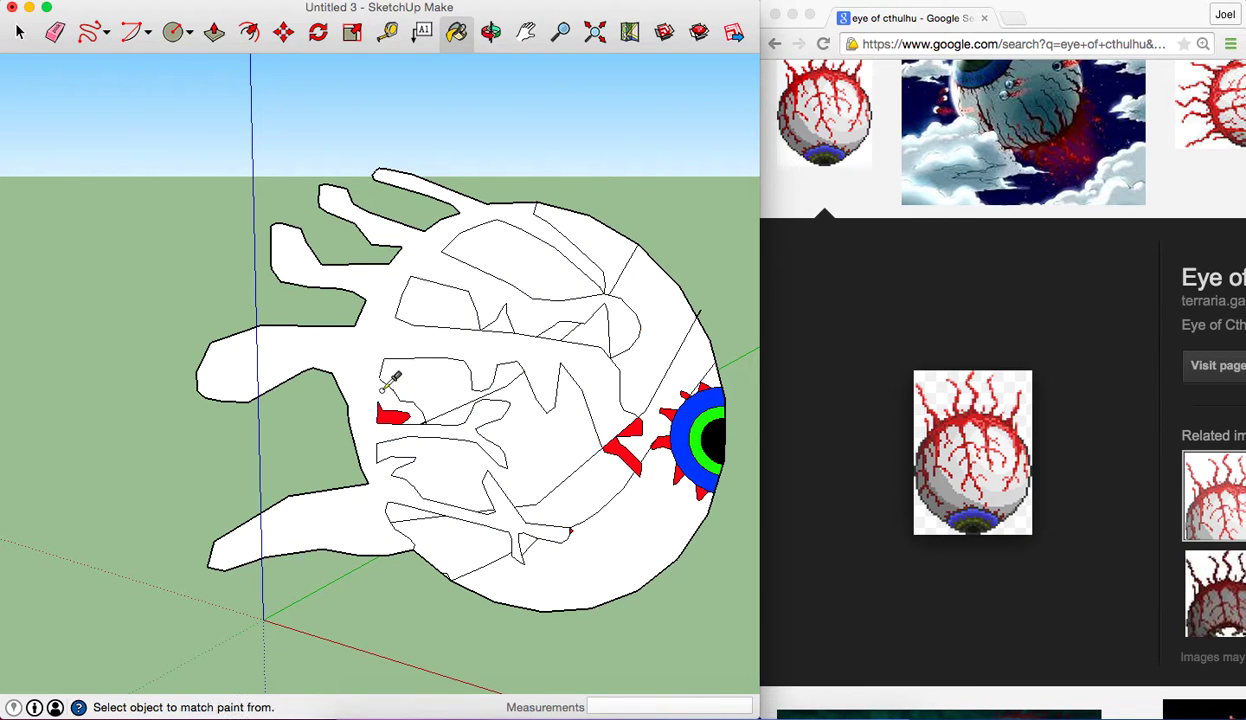
{"action": "key", "text": "super+z"}
{"action": "scroll", "coordinate": [432, 436], "scroll_direction": "down", "scroll_amount": 2}
Pan to the veins and erase the diagonal, vertical and top stray edges inside them
{"action": "scroll", "coordinate": [437, 439], "scroll_direction": "up", "scroll_amount": 2}
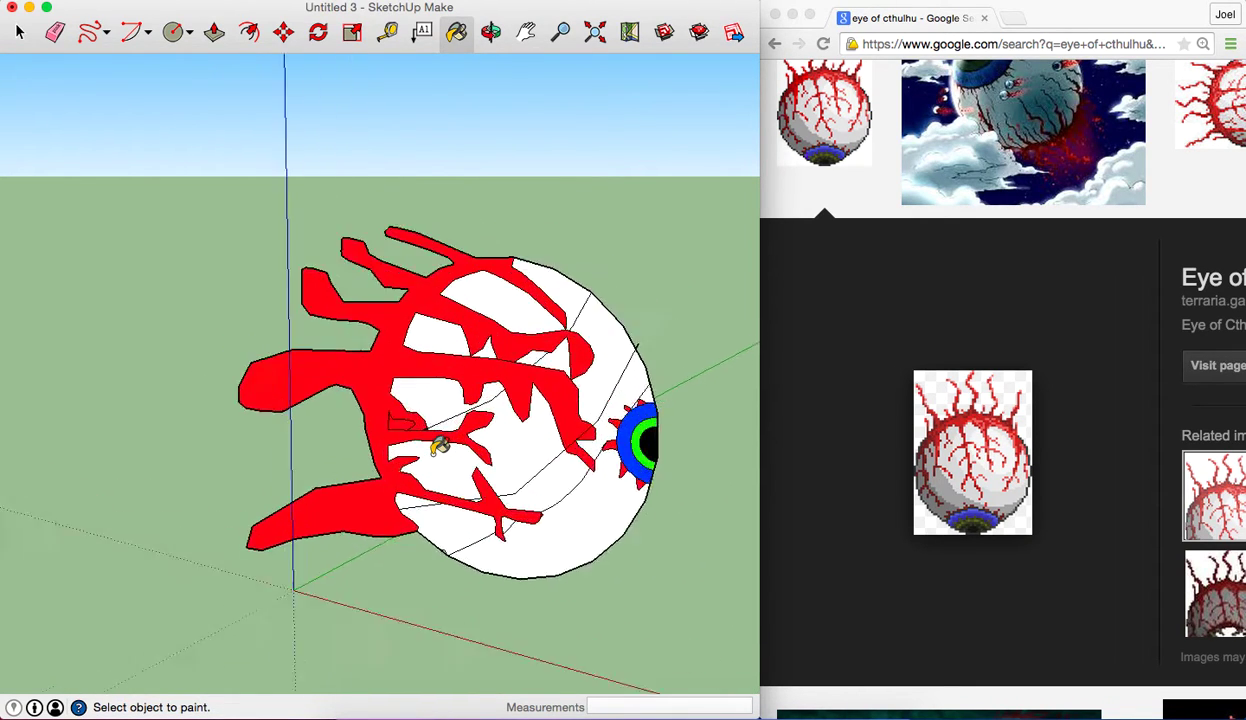
{"action": "scroll", "coordinate": [440, 446], "scroll_direction": "up", "scroll_amount": 5}
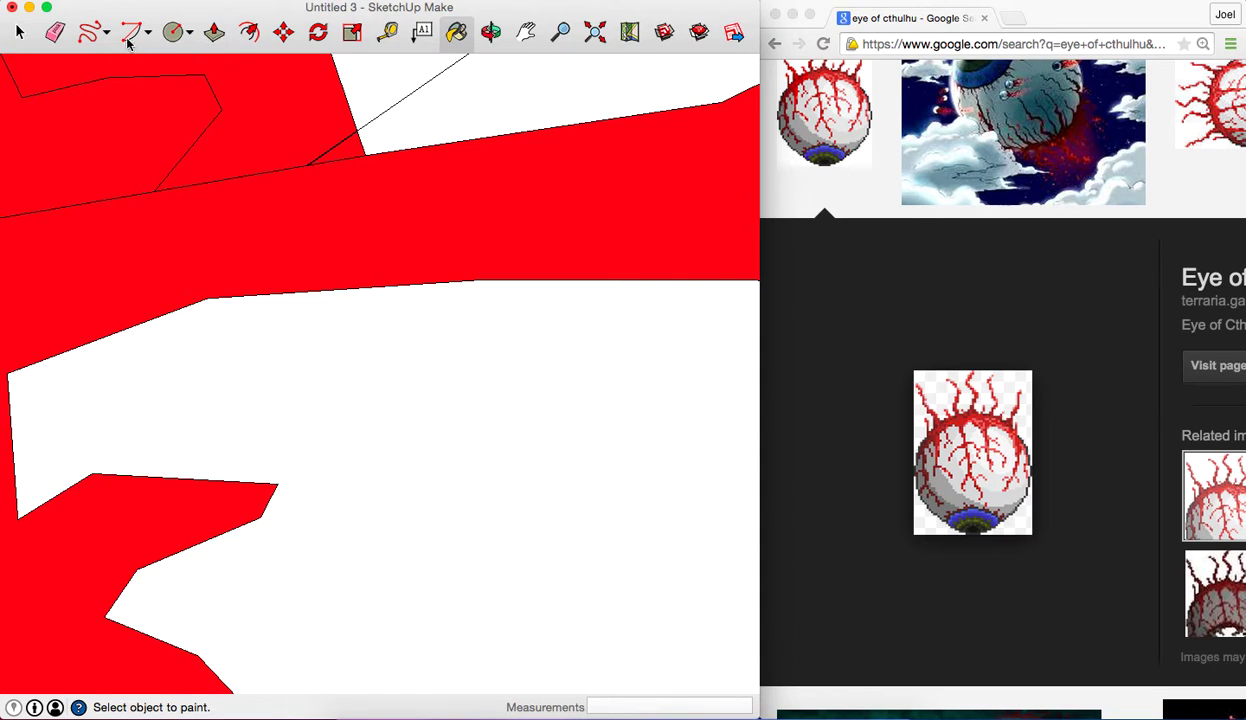
{"action": "left_click", "coordinate": [521, 38]}
{"action": "mouse_move", "coordinate": [374, 274]}
{"action": "left_mouse_down"}
{"action": "mouse_move", "coordinate": [414, 292]}
{"action": "mouse_move", "coordinate": [594, 462]}
{"action": "left_mouse_up"}
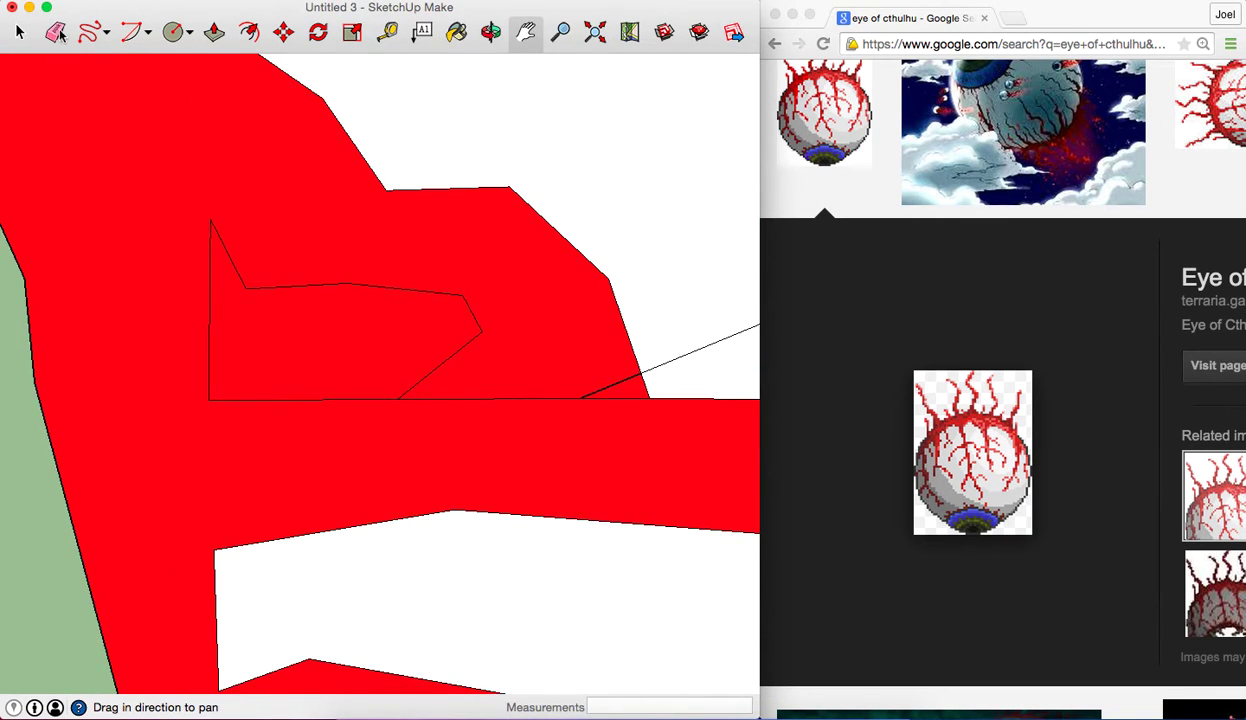
{"action": "left_click", "coordinate": [56, 33]}
{"action": "left_click_drag", "start_coordinate": [212, 223], "coordinate": [211, 229]}
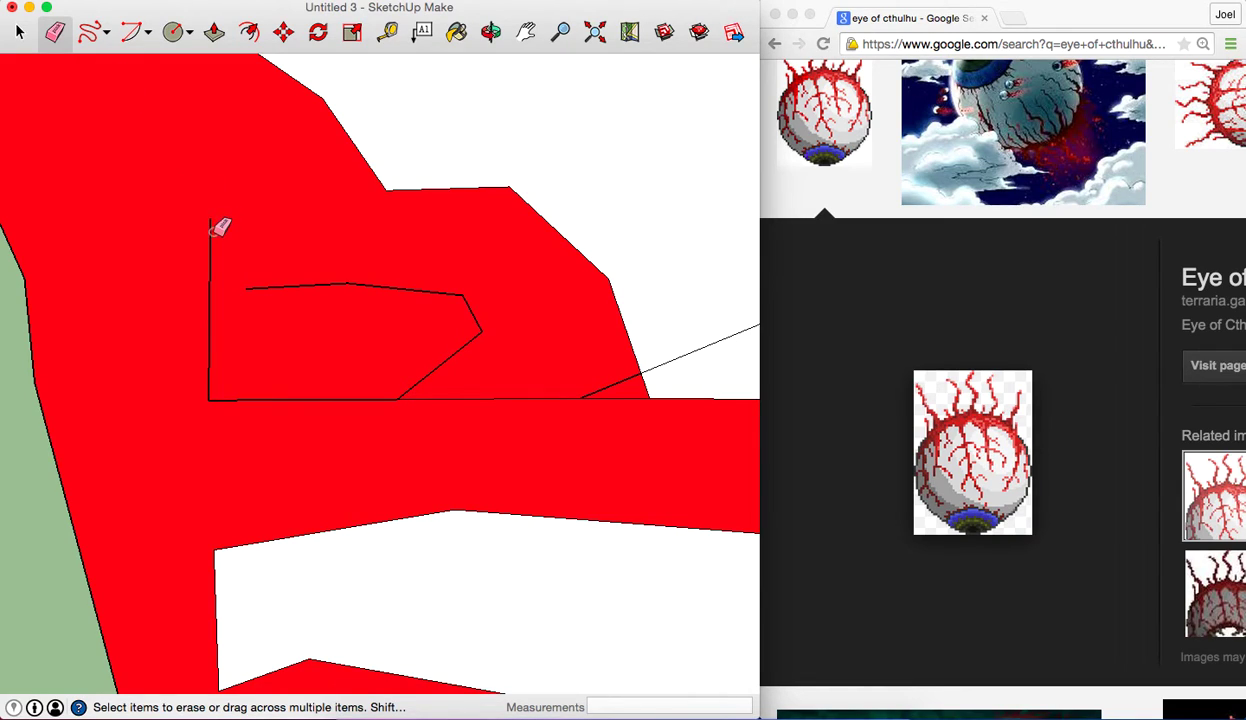
{"action": "left_click", "coordinate": [211, 233]}
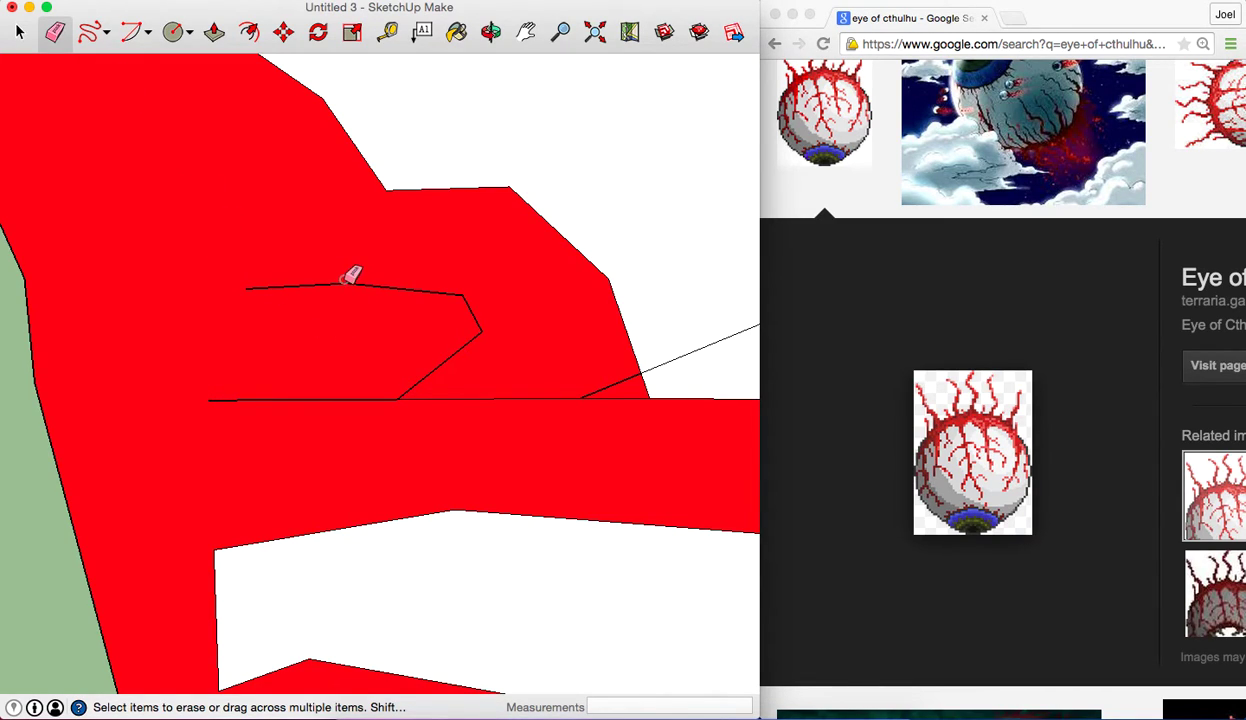
{"action": "mouse_move", "coordinate": [345, 283]}
{"action": "left_mouse_down"}
{"action": "mouse_move", "coordinate": [478, 320]}
{"action": "mouse_move", "coordinate": [467, 339]}
{"action": "left_mouse_up"}
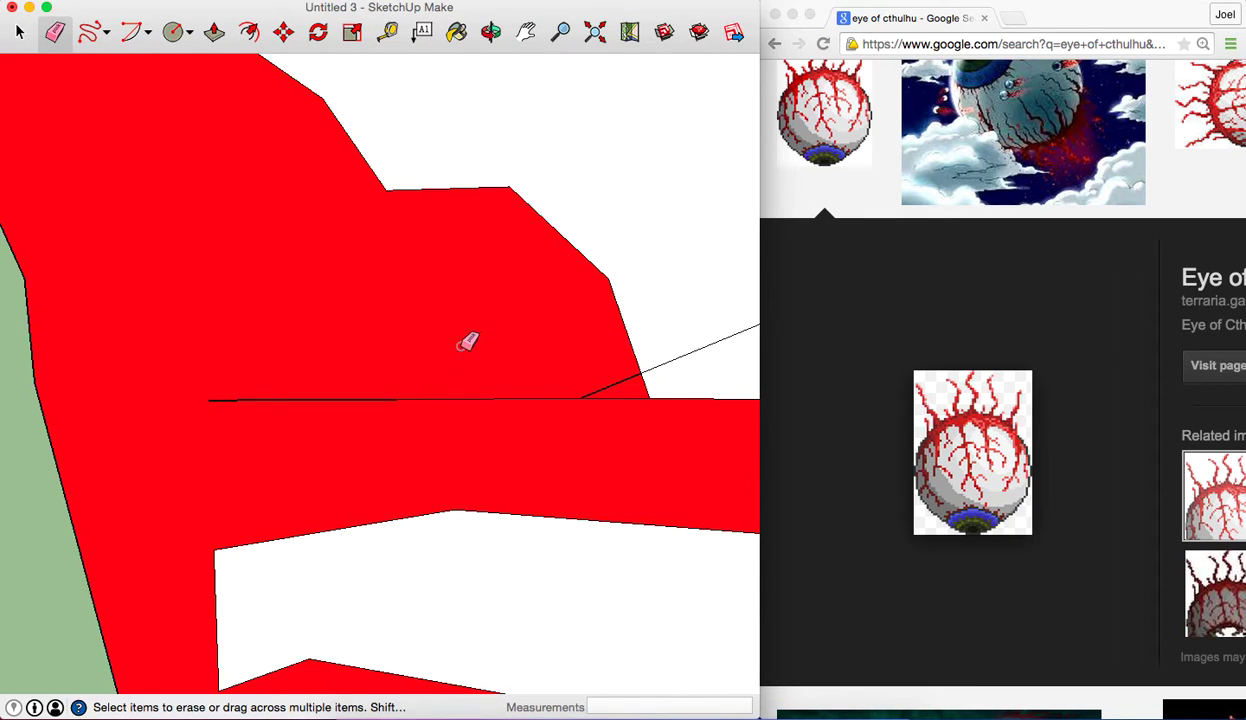
{"action": "left_click_drag", "start_coordinate": [585, 393], "coordinate": [615, 385]}
Erase the remaining horizontal stray edges running across the vein
{"action": "scroll", "coordinate": [613, 378], "scroll_direction": "down", "scroll_amount": 1}
{"action": "scroll", "coordinate": [615, 367], "scroll_direction": "down", "scroll_amount": 1}
{"action": "left_click_drag", "start_coordinate": [584, 388], "coordinate": [509, 390]}
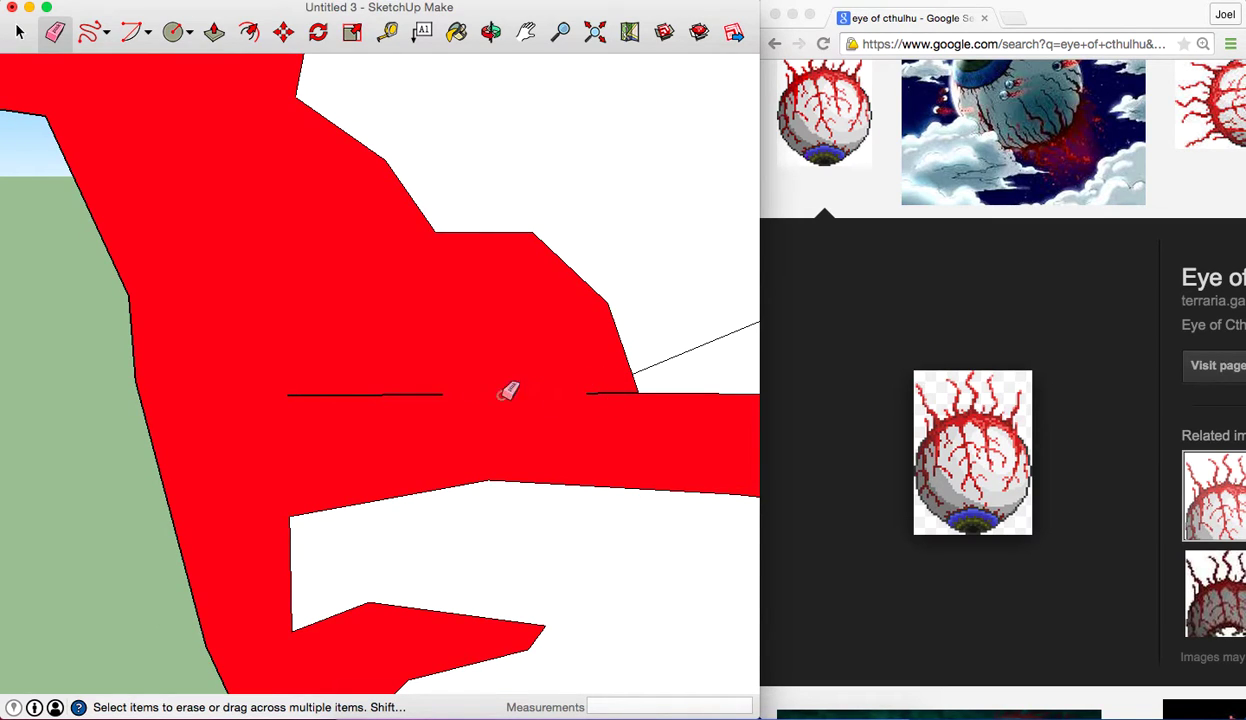
{"action": "left_click", "coordinate": [387, 393]}
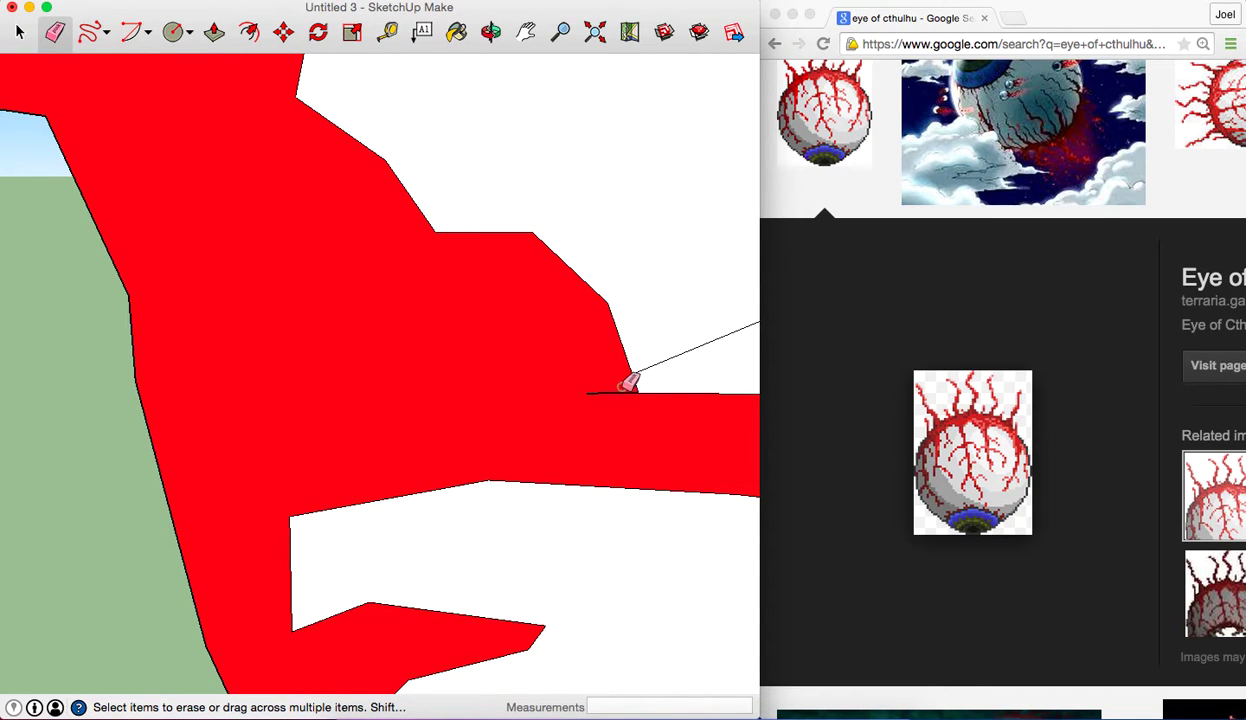
{"action": "scroll", "coordinate": [618, 386], "scroll_direction": "down", "scroll_amount": 1}
{"action": "scroll", "coordinate": [622, 385], "scroll_direction": "down", "scroll_amount": 2}
{"action": "scroll", "coordinate": [610, 370], "scroll_direction": "down", "scroll_amount": 3}
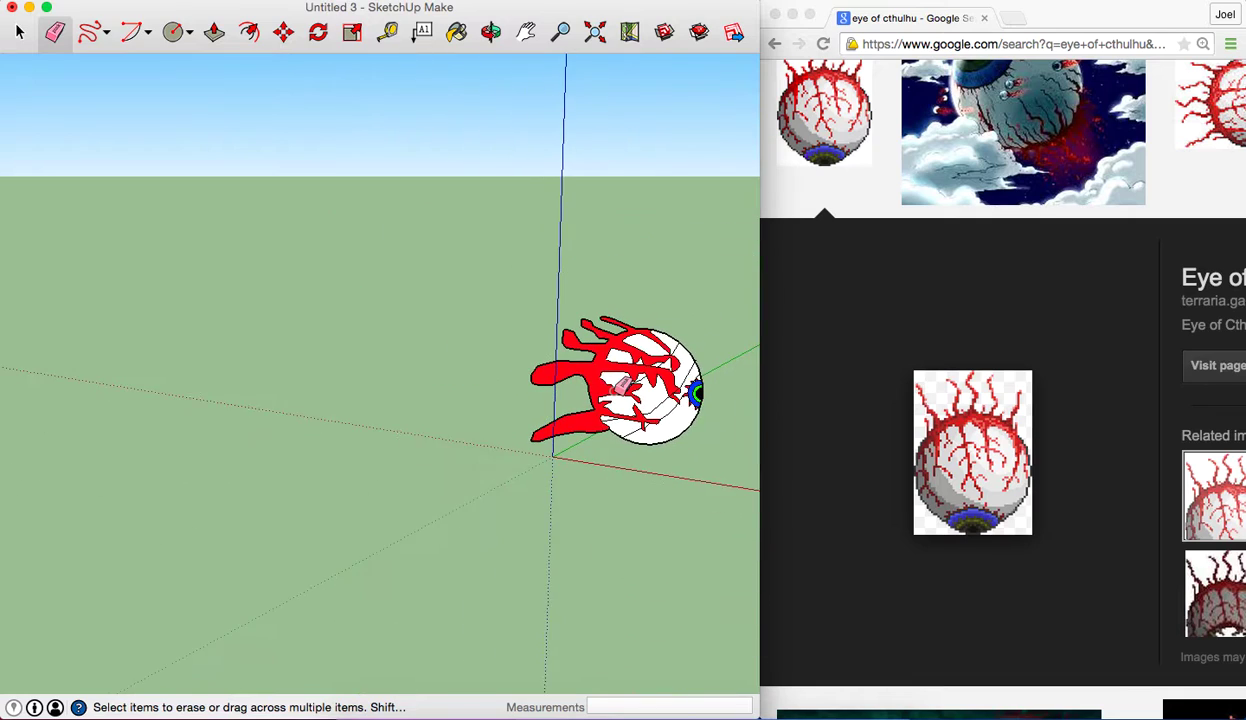
{"action": "scroll", "coordinate": [592, 354], "scroll_direction": "down", "scroll_amount": 1}
{"action": "scroll", "coordinate": [590, 356], "scroll_direction": "up", "scroll_amount": 2}
{"action": "scroll", "coordinate": [585, 350], "scroll_direction": "up", "scroll_amount": 1}
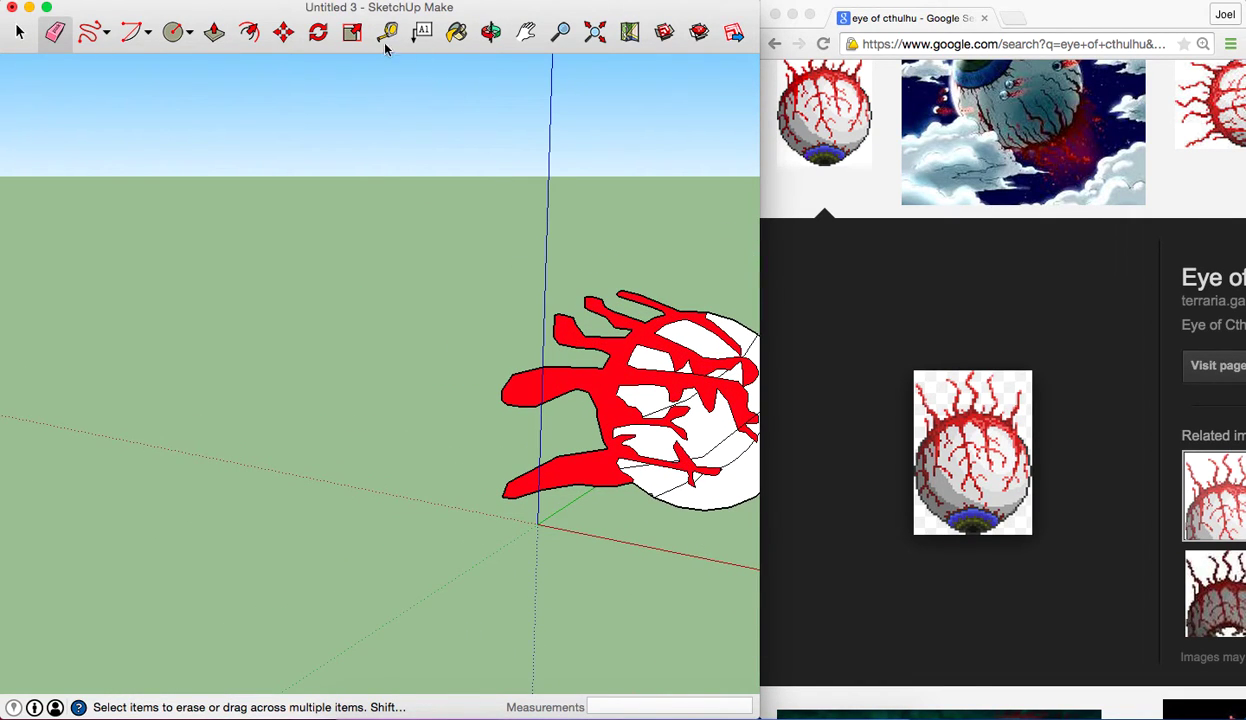
Recentre the eye model and orbit to view the whole eye from the side
{"action": "left_click", "coordinate": [526, 32]}
{"action": "left_click_drag", "start_coordinate": [552, 216], "coordinate": [388, 283]}
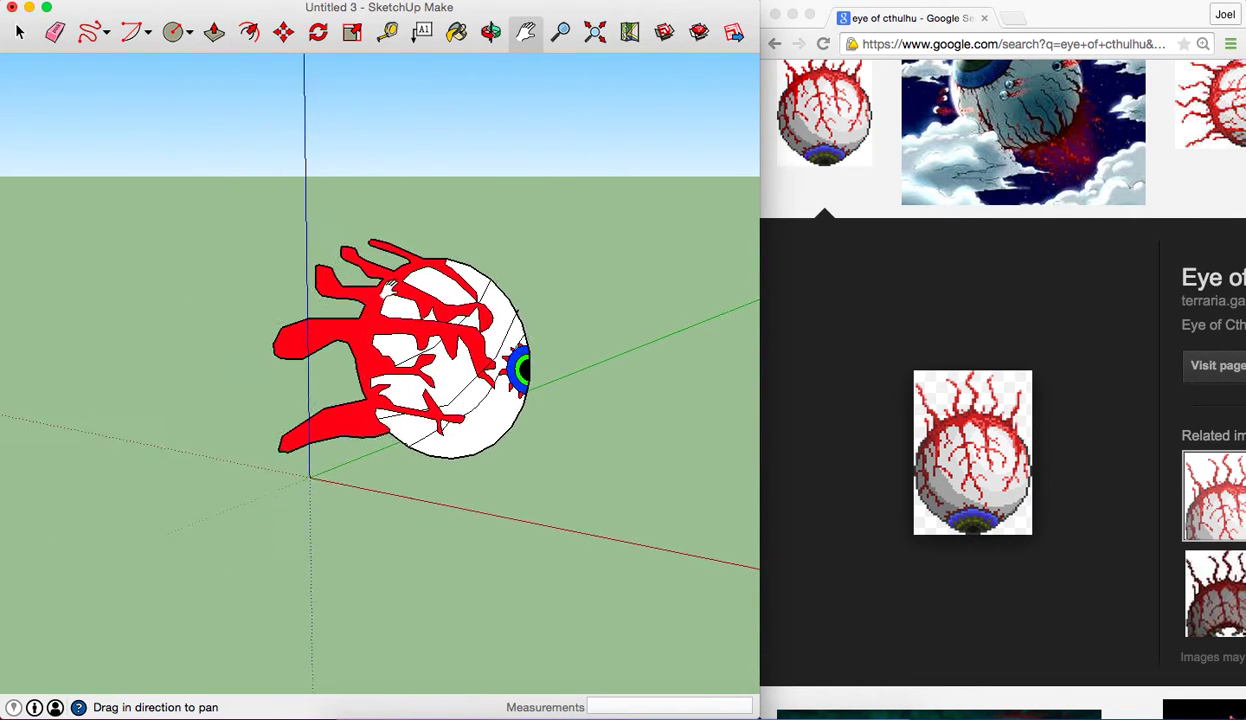
{"action": "left_click", "coordinate": [490, 32]}
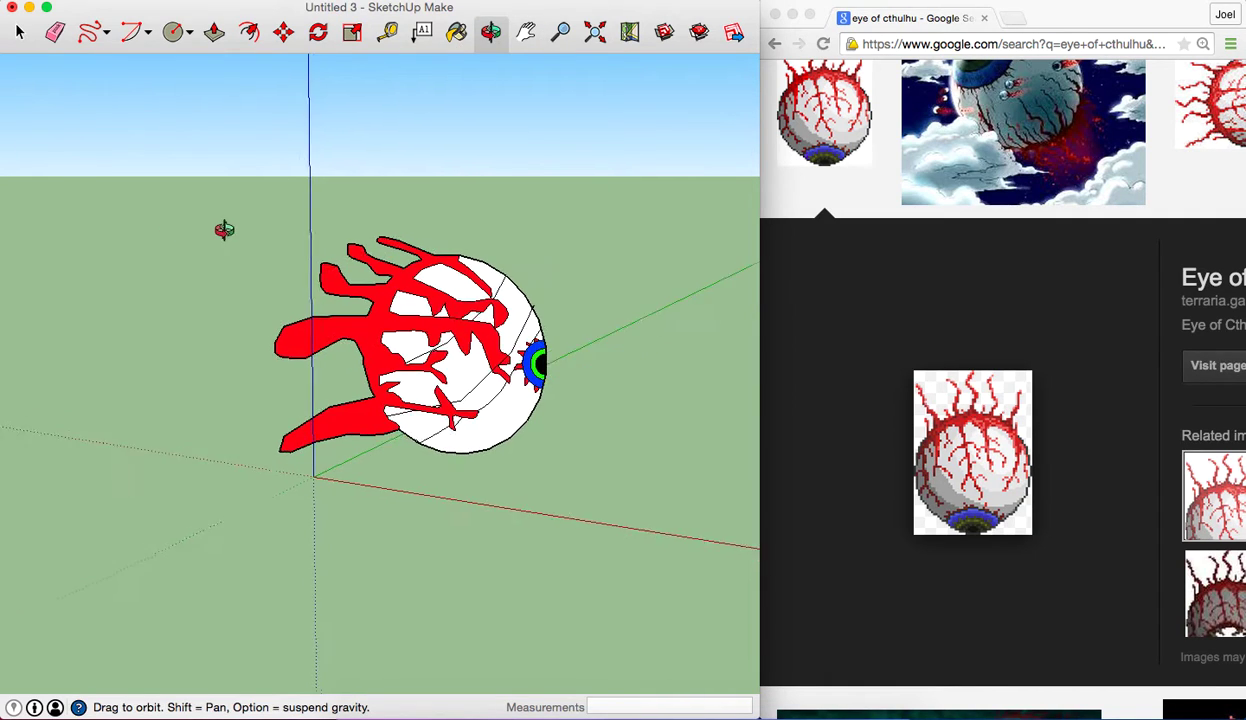
{"action": "left_click_drag", "start_coordinate": [222, 228], "coordinate": [379, 171]}
{"action": "scroll", "coordinate": [390, 288], "scroll_direction": "down", "scroll_amount": 1}
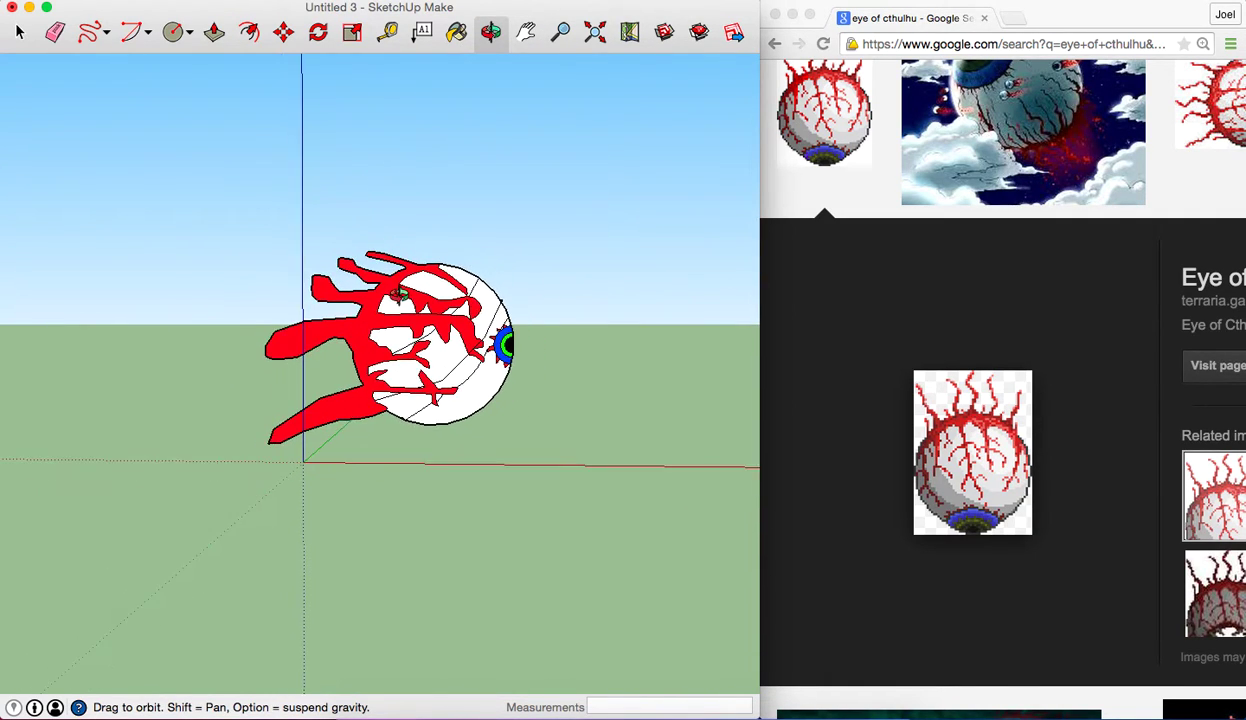
{"action": "scroll", "coordinate": [390, 288], "scroll_direction": "up", "scroll_amount": 3}
{"action": "scroll", "coordinate": [390, 288], "scroll_direction": "up", "scroll_amount": 2}
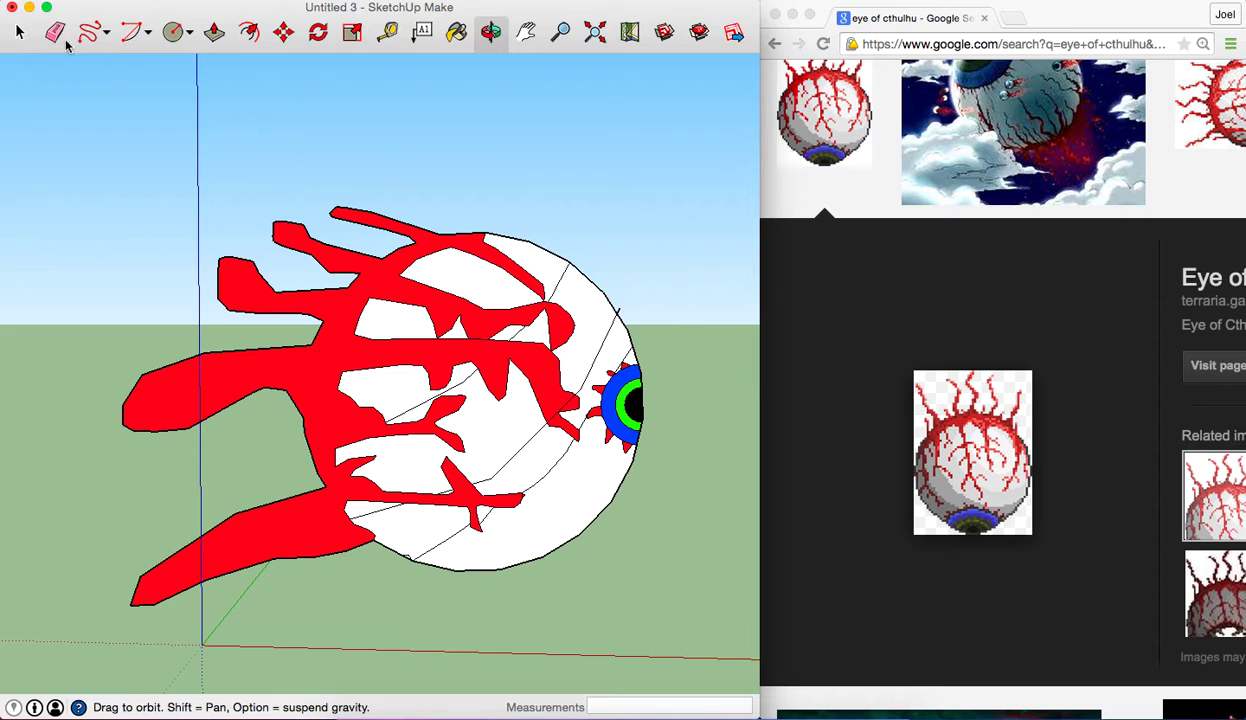
{"action": "left_click", "coordinate": [50, 37]}
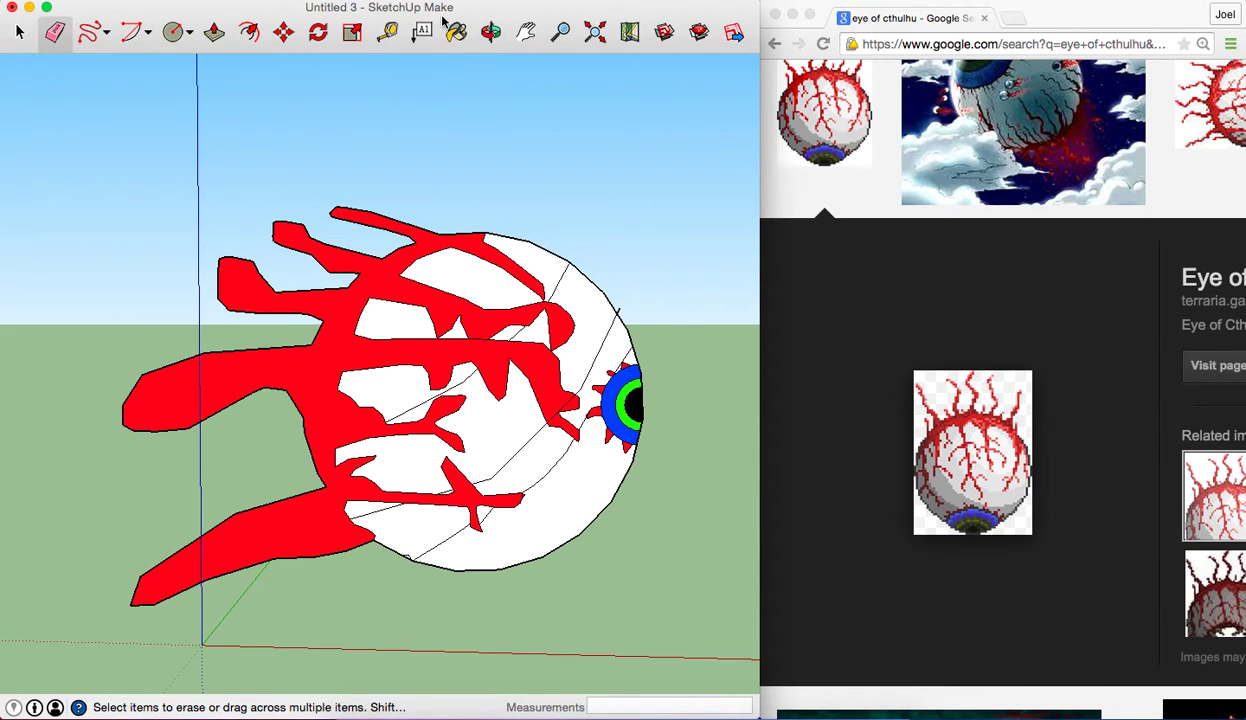
{"action": "left_click", "coordinate": [46, 7]}
Darken the paint to mid grey and paint the eyeball's lowest band
{"action": "left_click", "coordinate": [456, 32]}
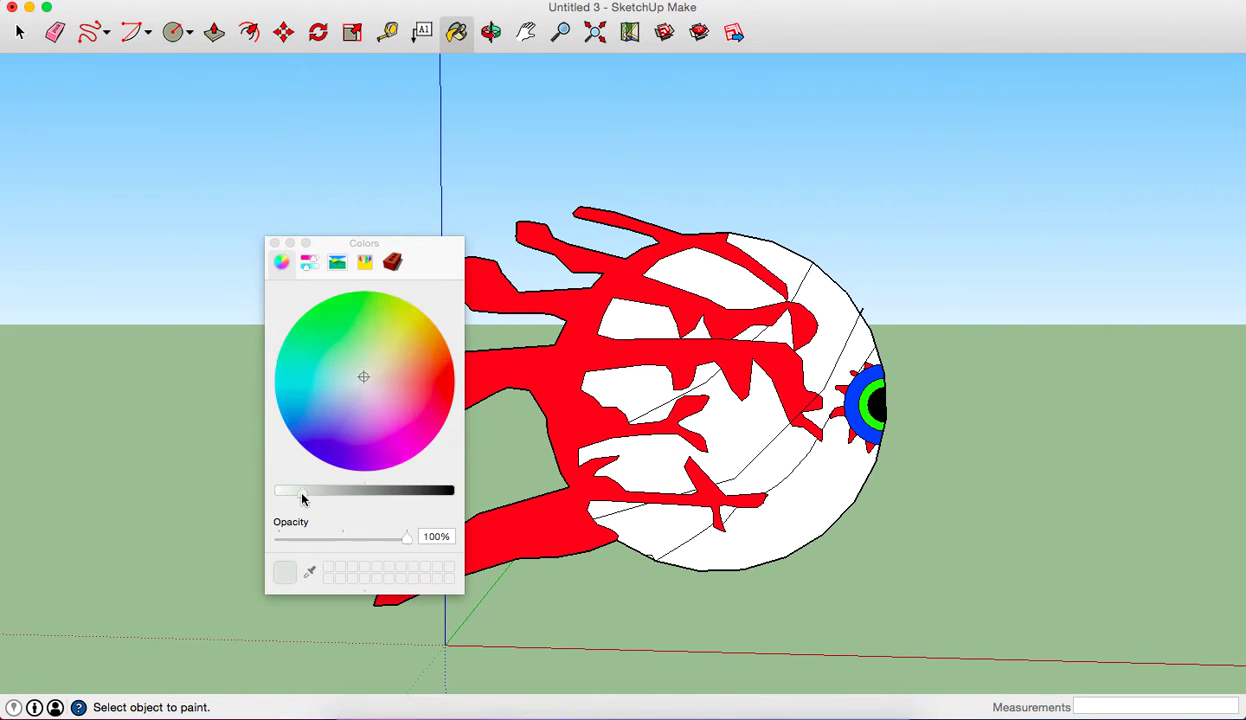
{"action": "left_click_drag", "start_coordinate": [302, 498], "coordinate": [334, 497]}
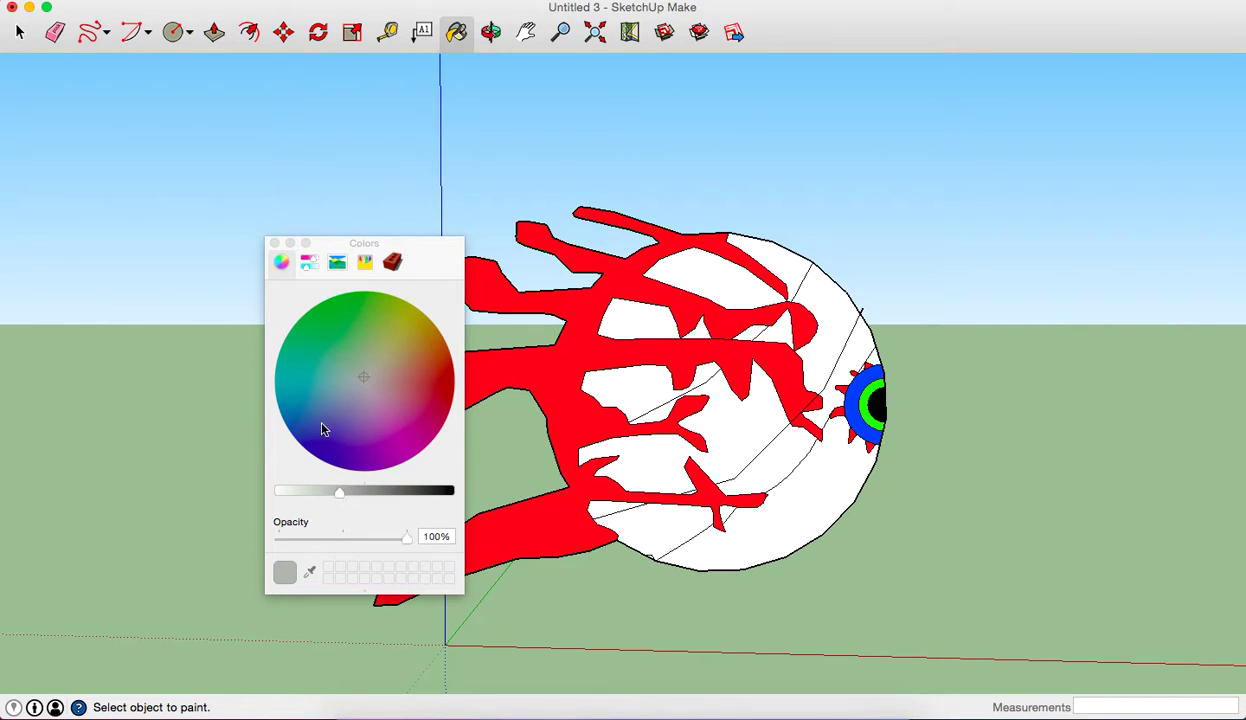
{"action": "left_click", "coordinate": [275, 243]}
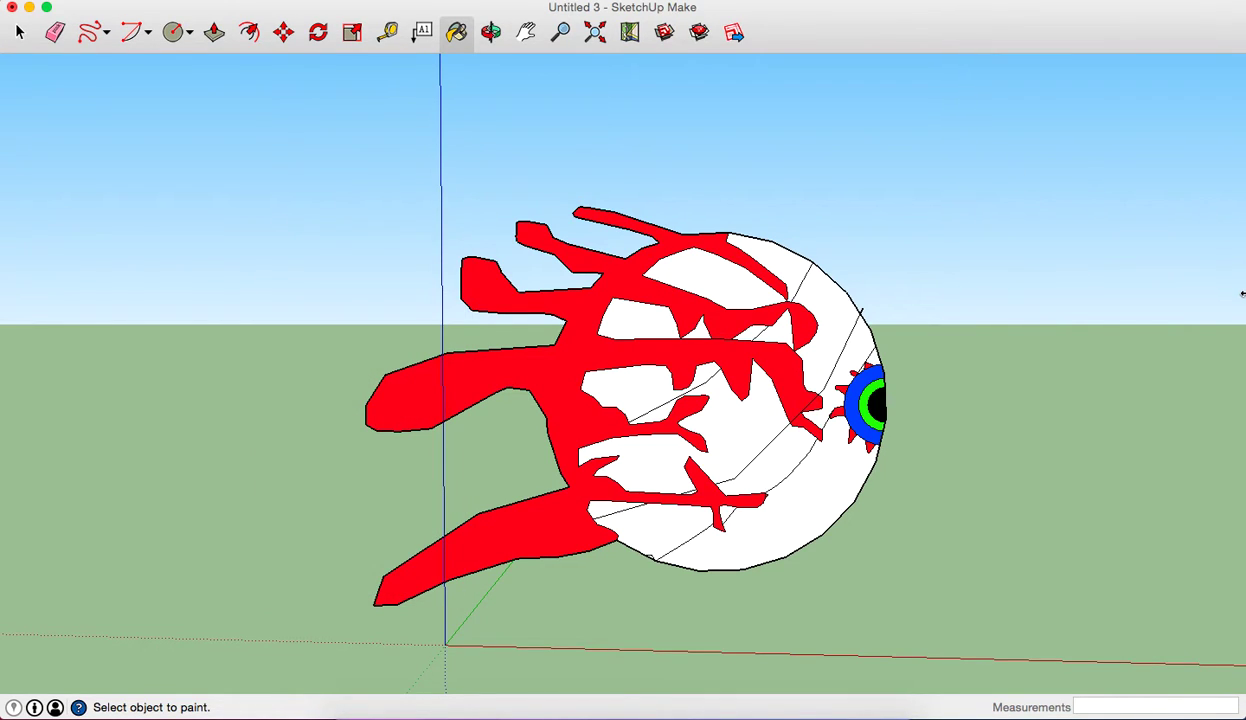
{"action": "mouse_move", "coordinate": [1242, 294]}
{"action": "left_mouse_down"}
{"action": "mouse_move", "coordinate": [851, 295]}
{"action": "mouse_move", "coordinate": [684, 317]}
{"action": "mouse_move", "coordinate": [757, 313]}
{"action": "left_mouse_up"}
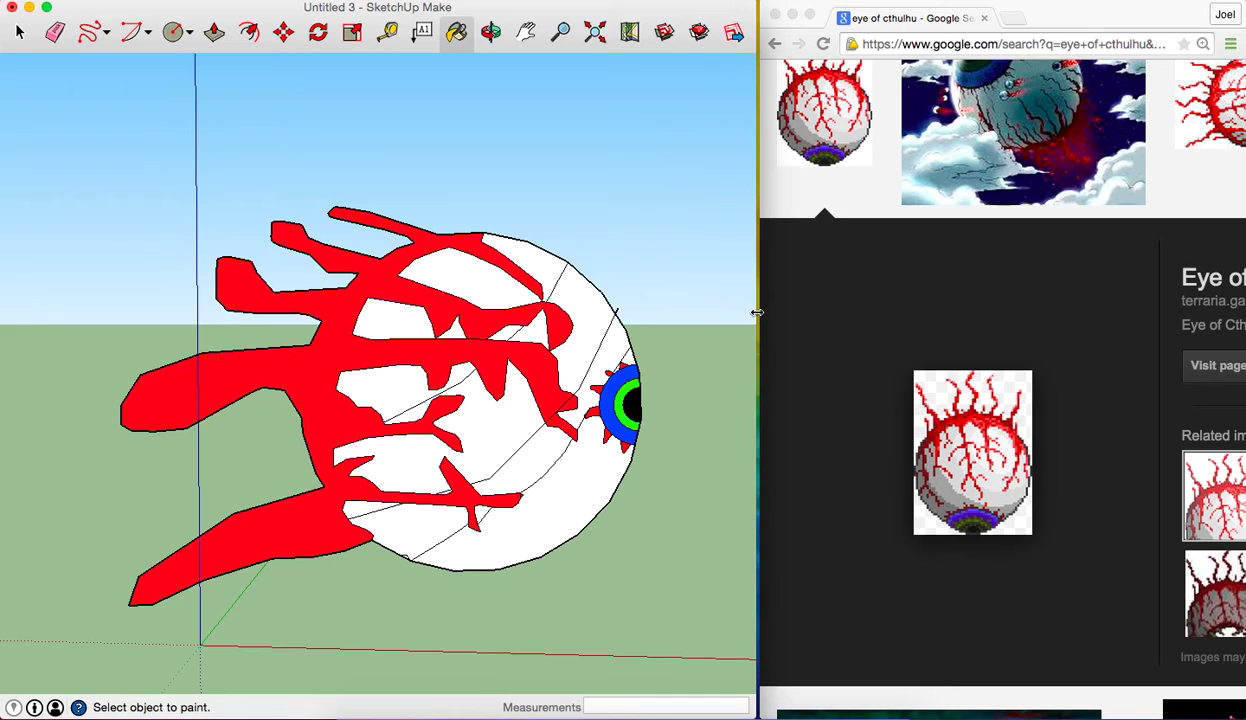
{"action": "left_click", "coordinate": [558, 478]}
Lighten the grey and paint the band above, the triangle under the vein and the thin strip
{"action": "left_click", "coordinate": [452, 26]}
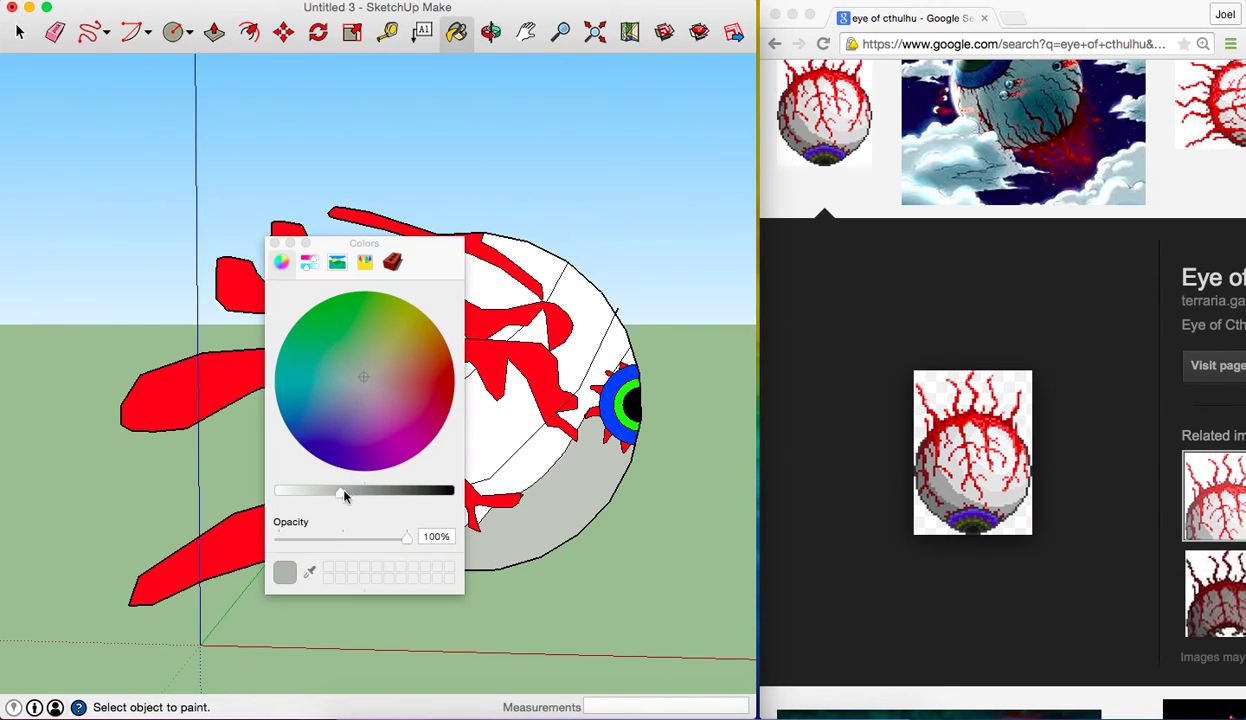
{"action": "left_click_drag", "start_coordinate": [341, 493], "coordinate": [319, 492]}
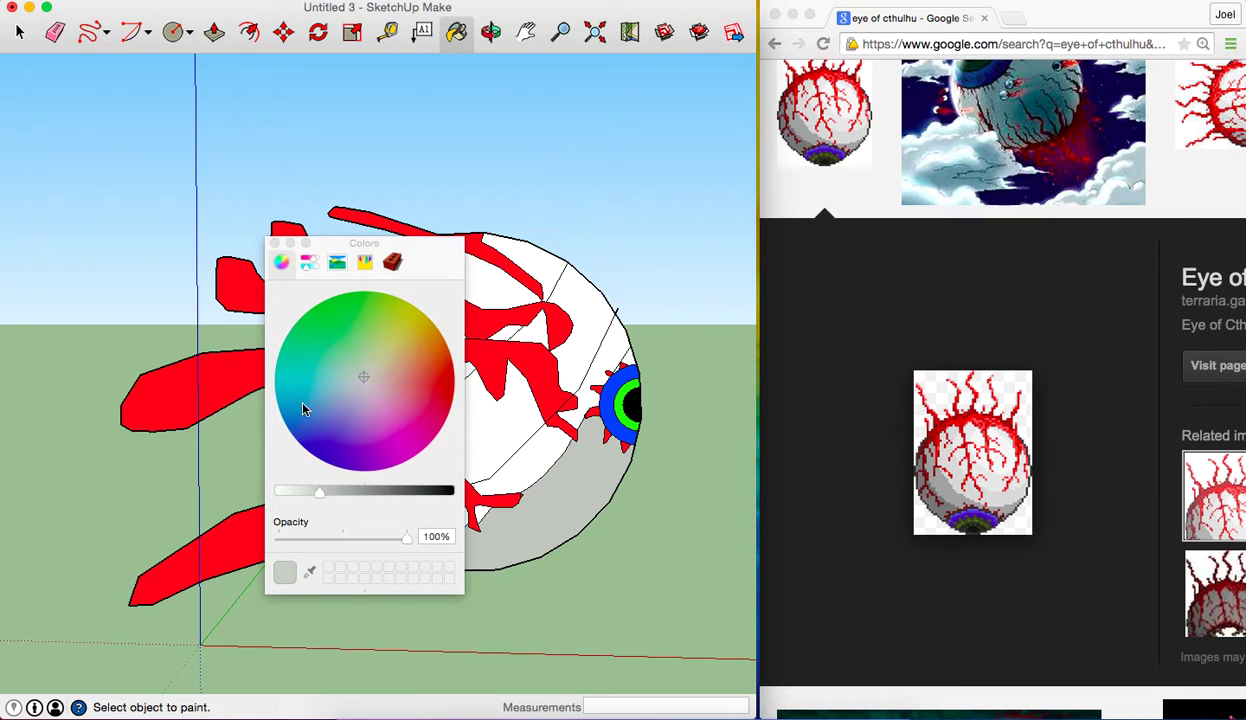
{"action": "left_click", "coordinate": [274, 243]}
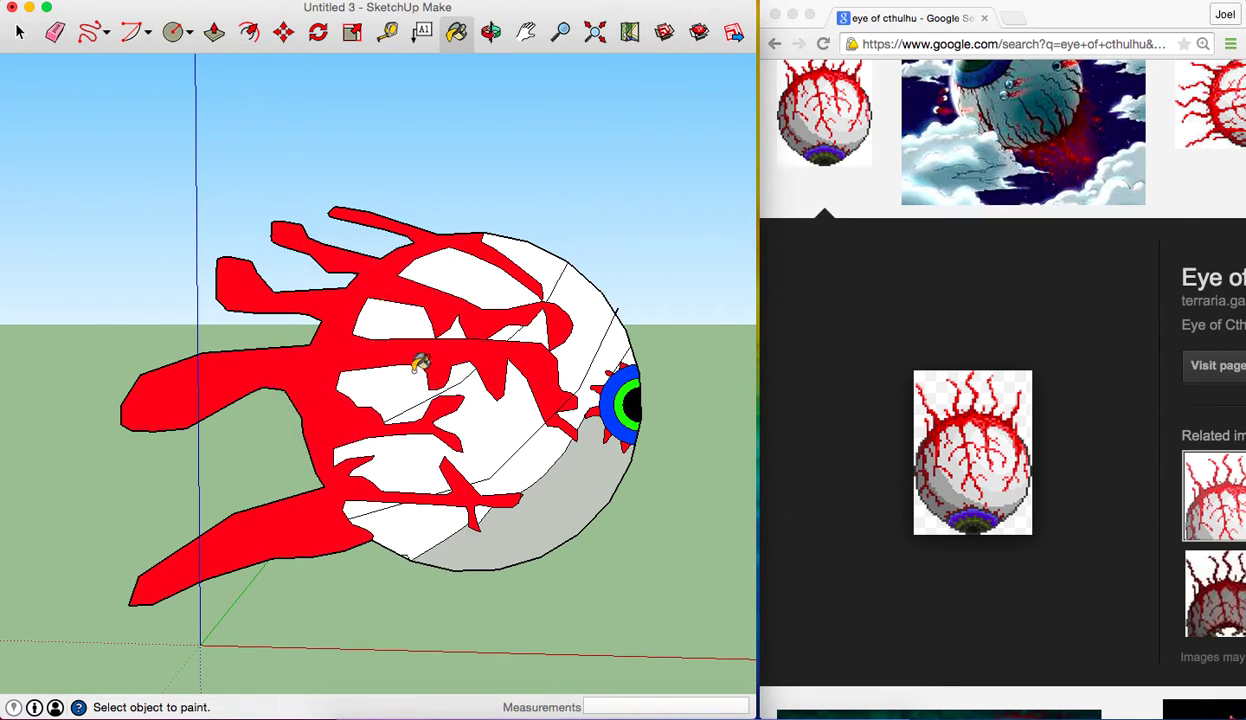
{"action": "left_click", "coordinate": [460, 34]}
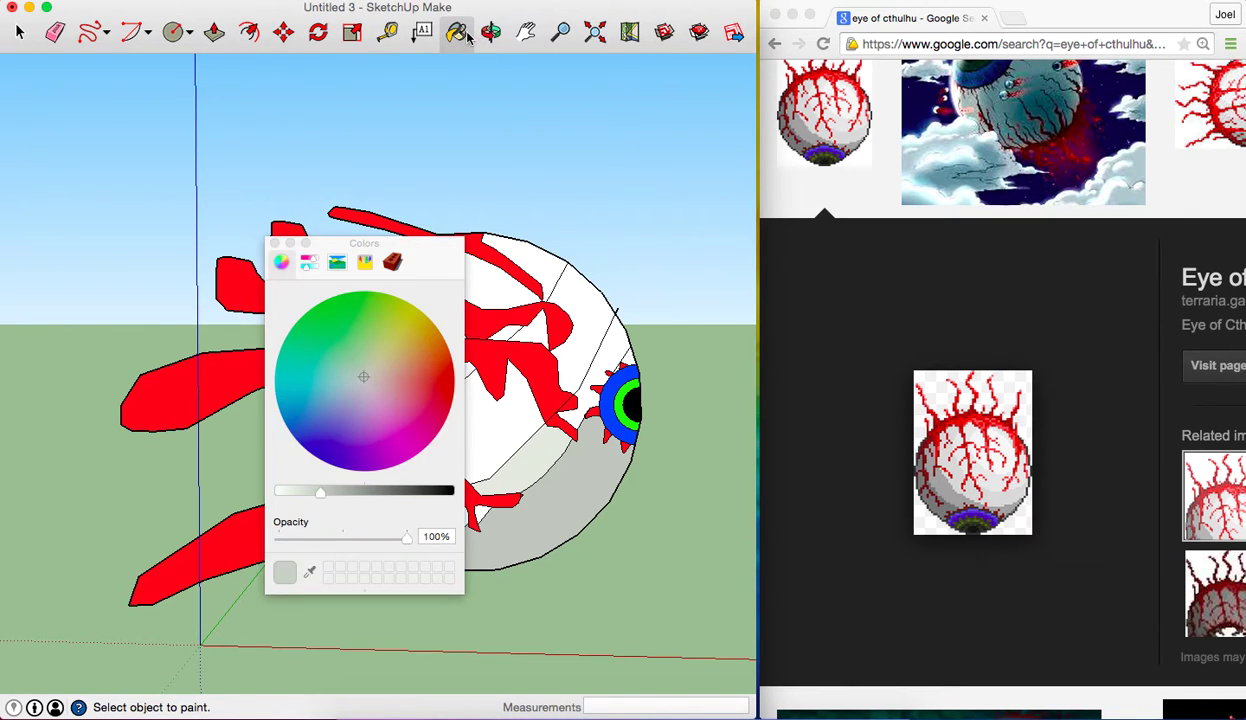
{"action": "left_click", "coordinate": [276, 243]}
{"action": "left_click", "coordinate": [436, 507]}
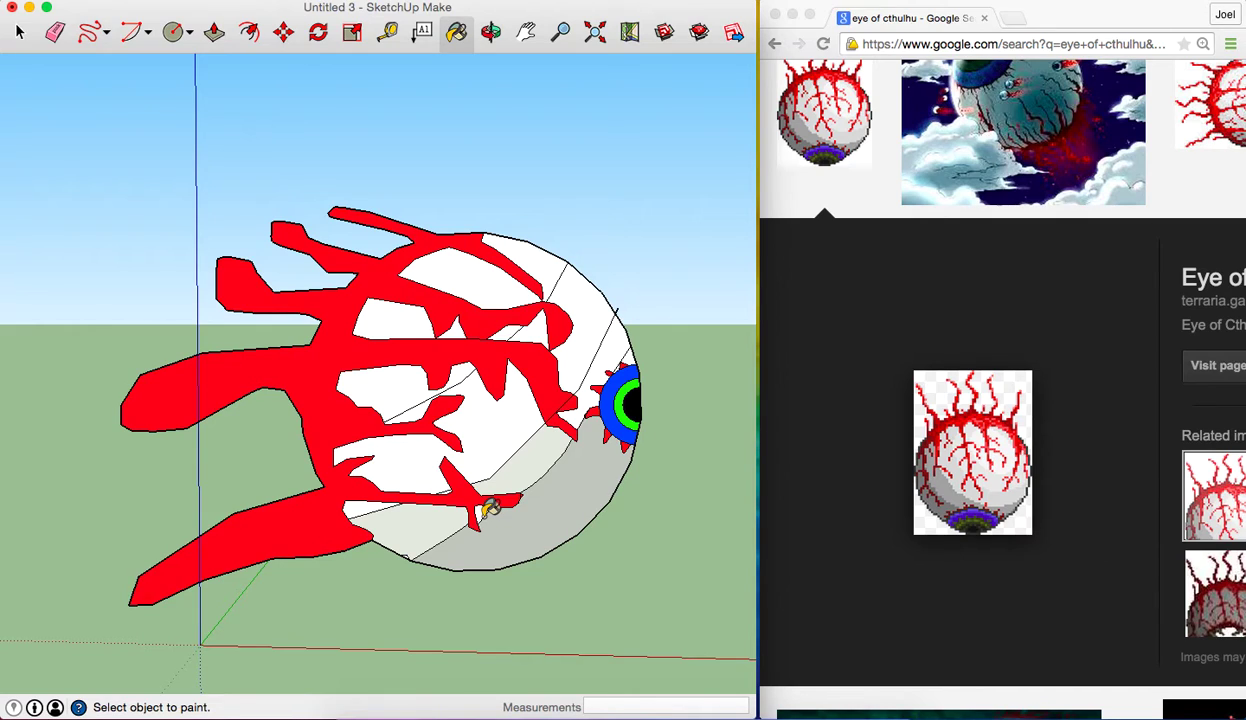
{"action": "scroll", "coordinate": [487, 506], "scroll_direction": "up", "scroll_amount": 5}
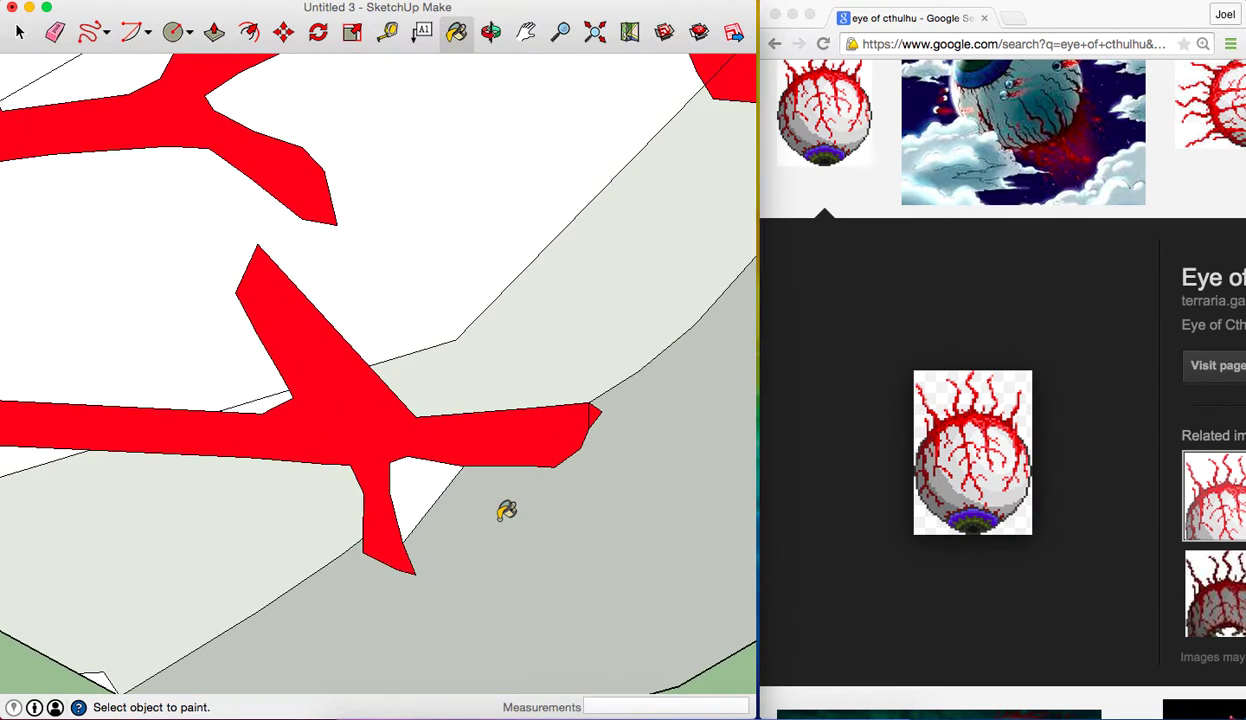
{"action": "left_click", "coordinate": [430, 485]}
{"action": "left_click", "coordinate": [272, 397]}
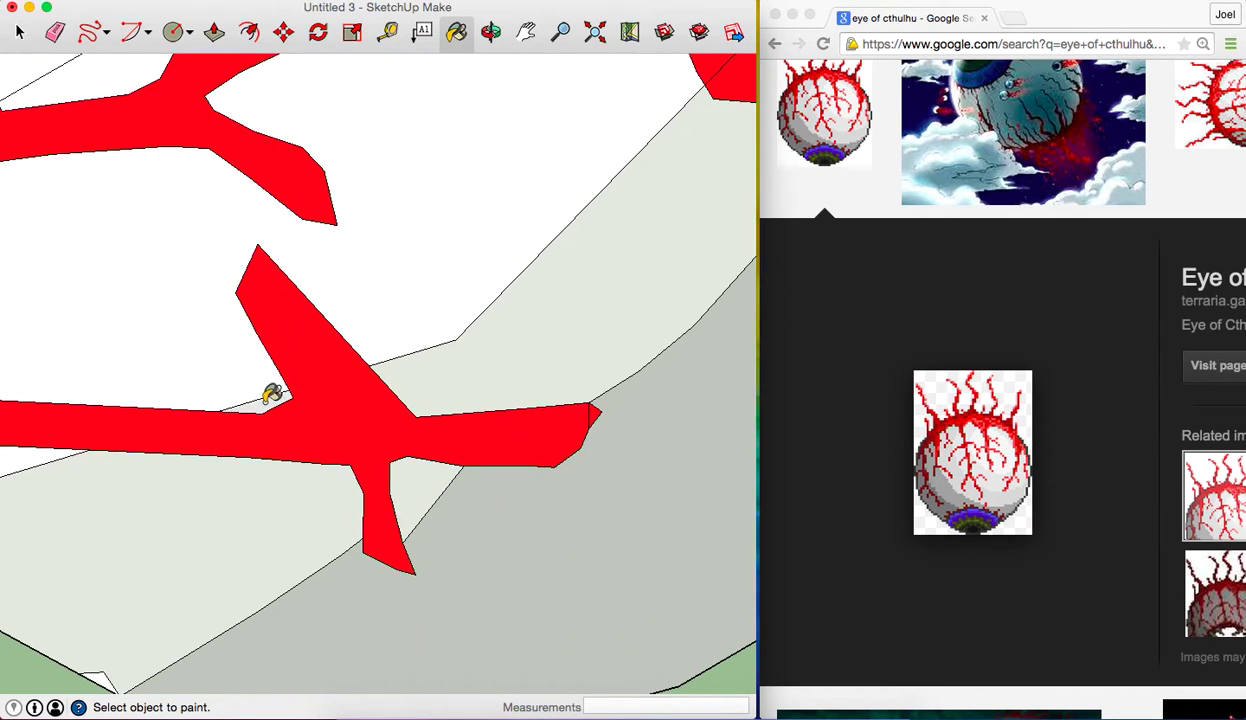
{"action": "scroll", "coordinate": [272, 397], "scroll_direction": "down", "scroll_amount": 5}
{"action": "scroll", "coordinate": [271, 397], "scroll_direction": "down", "scroll_amount": 2}
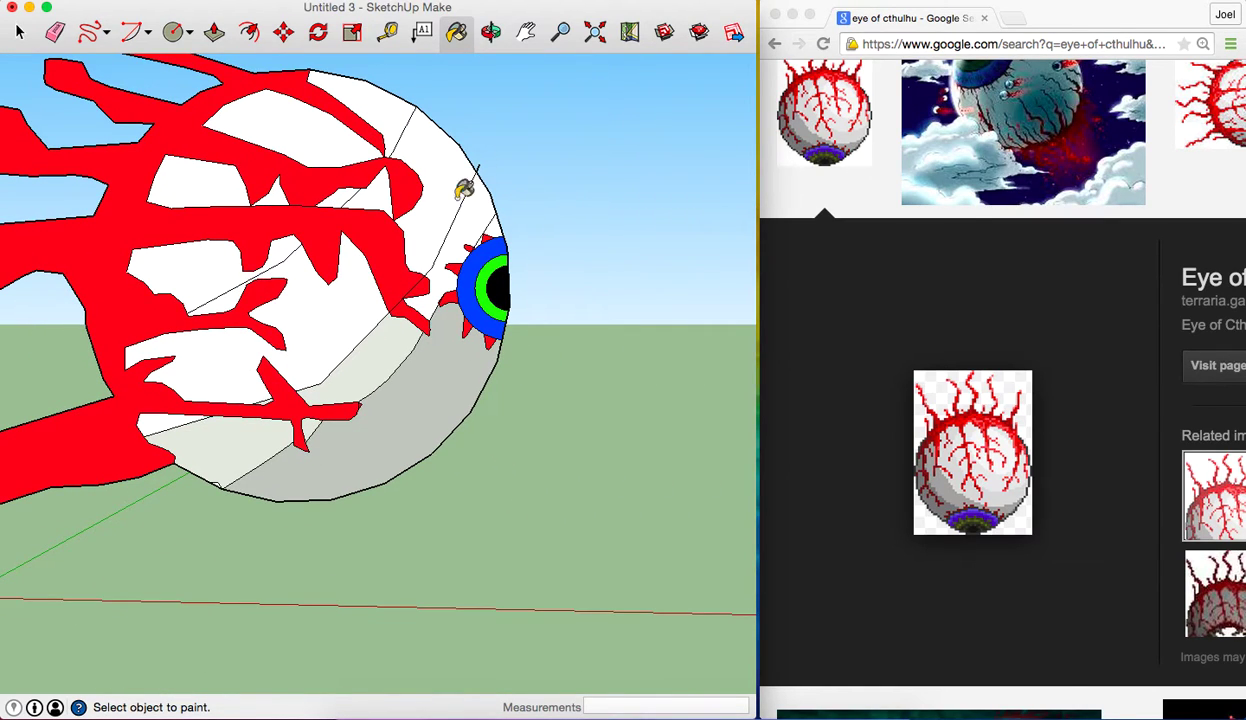
Lighten the paint colour and test it on small lower faces, undoing the light blue fill
{"action": "left_click", "coordinate": [456, 33]}
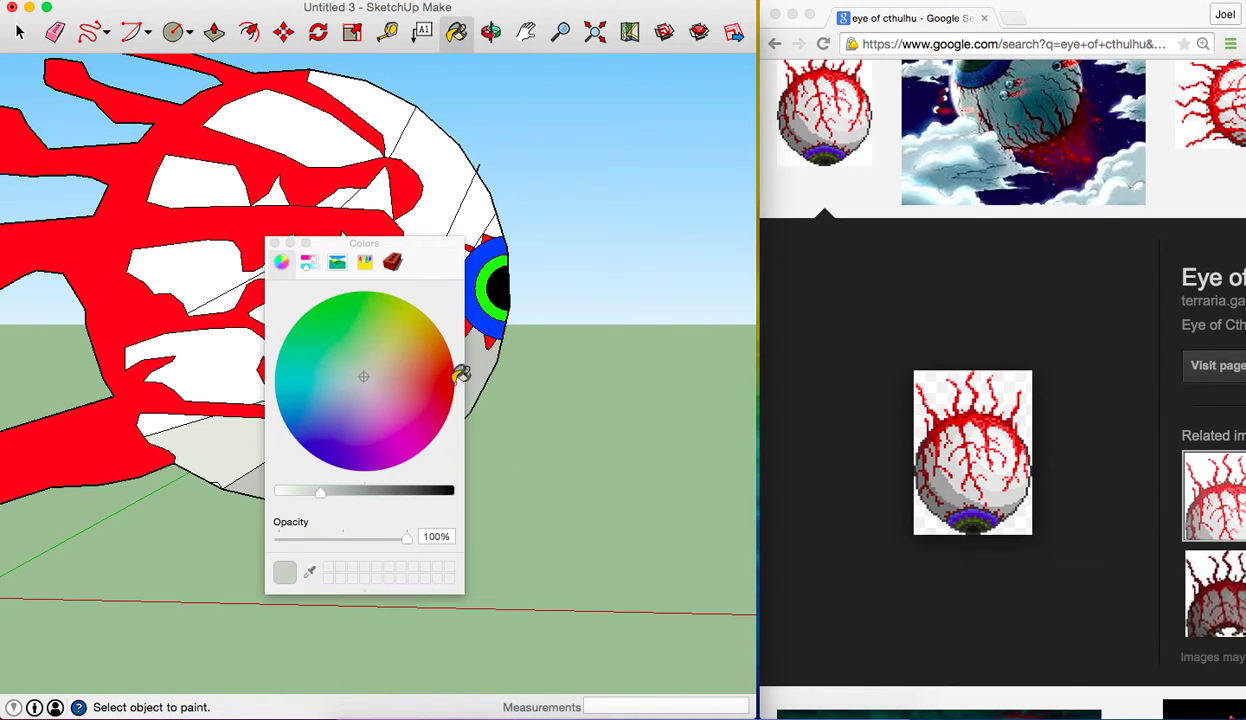
{"action": "left_click", "coordinate": [310, 489]}
{"action": "left_click", "coordinate": [274, 243]}
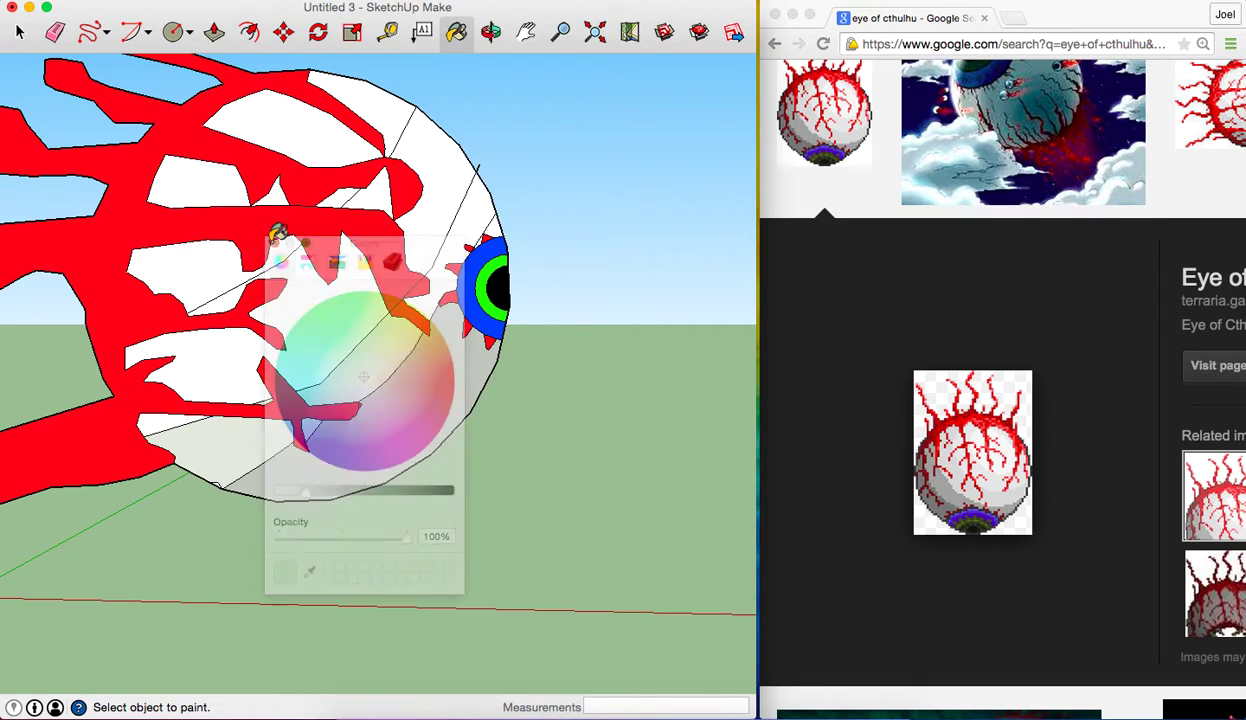
{"action": "left_click", "coordinate": [231, 443]}
{"action": "key", "text": "super+z"}
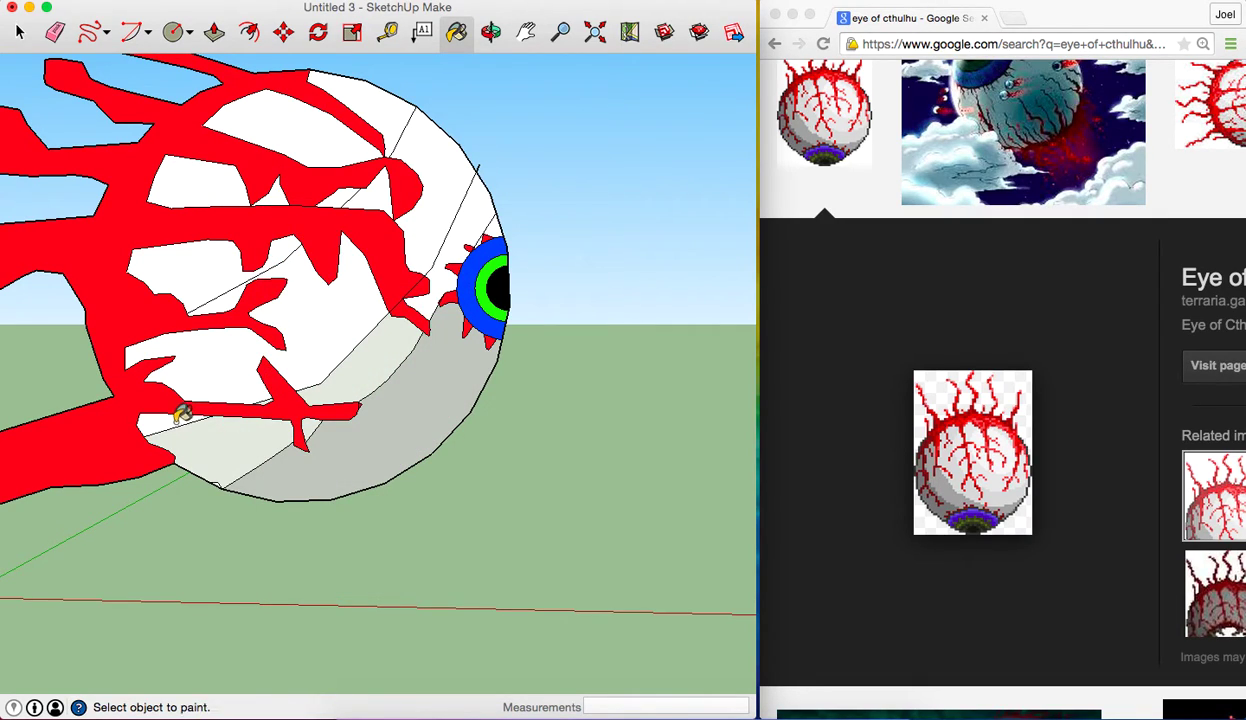
{"action": "left_click", "coordinate": [176, 418]}
{"action": "left_click", "coordinate": [231, 377]}
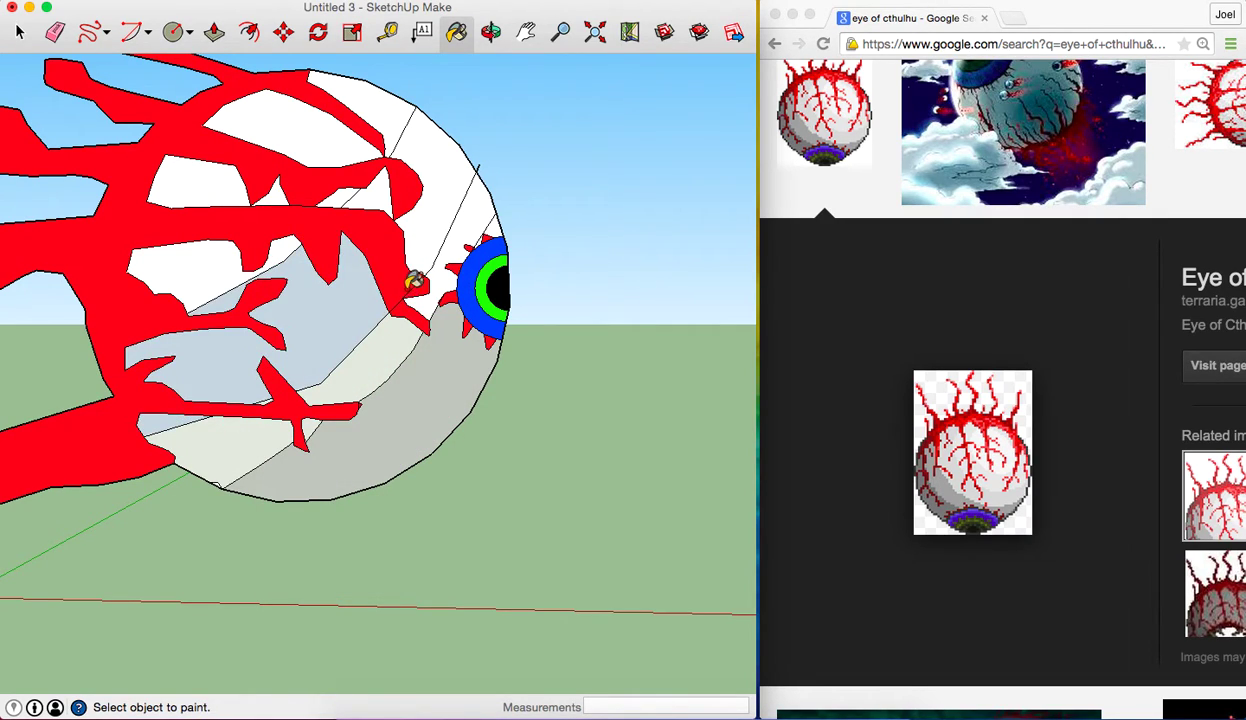
{"action": "key", "text": "super+z"}
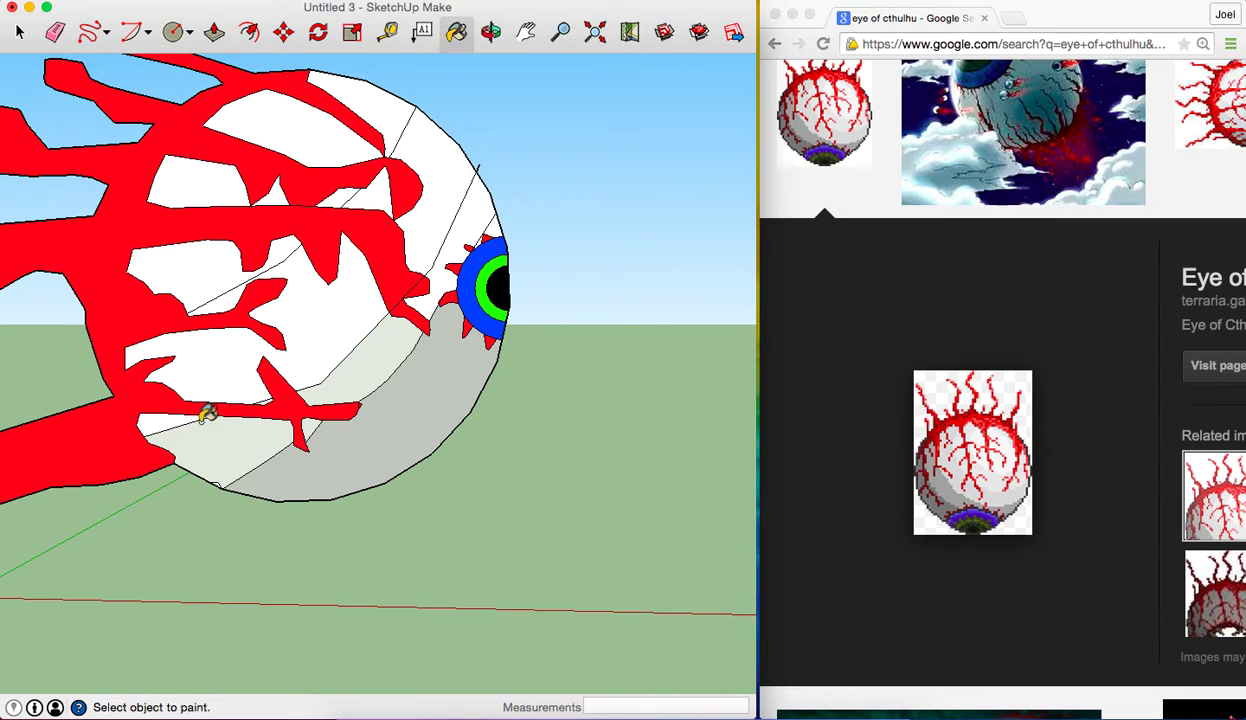
Choose a near-white paint colour in the Colors panel
{"action": "left_click", "coordinate": [456, 31]}
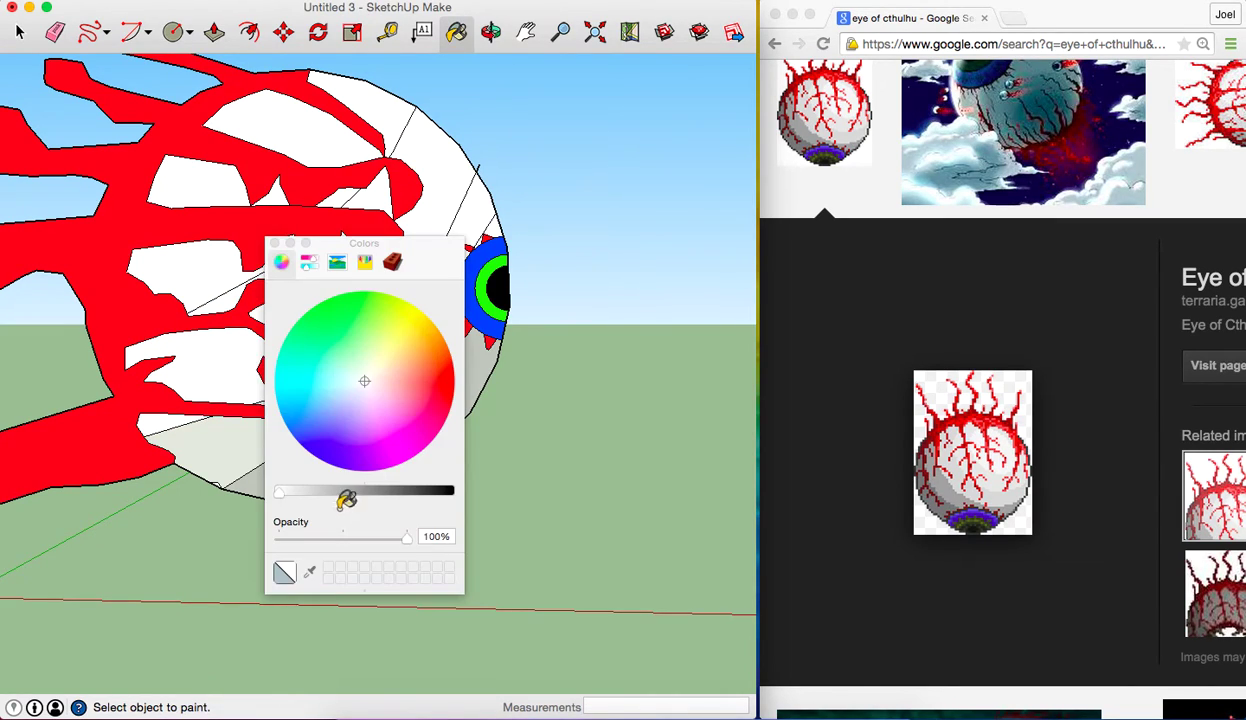
{"action": "left_click", "coordinate": [365, 380]}
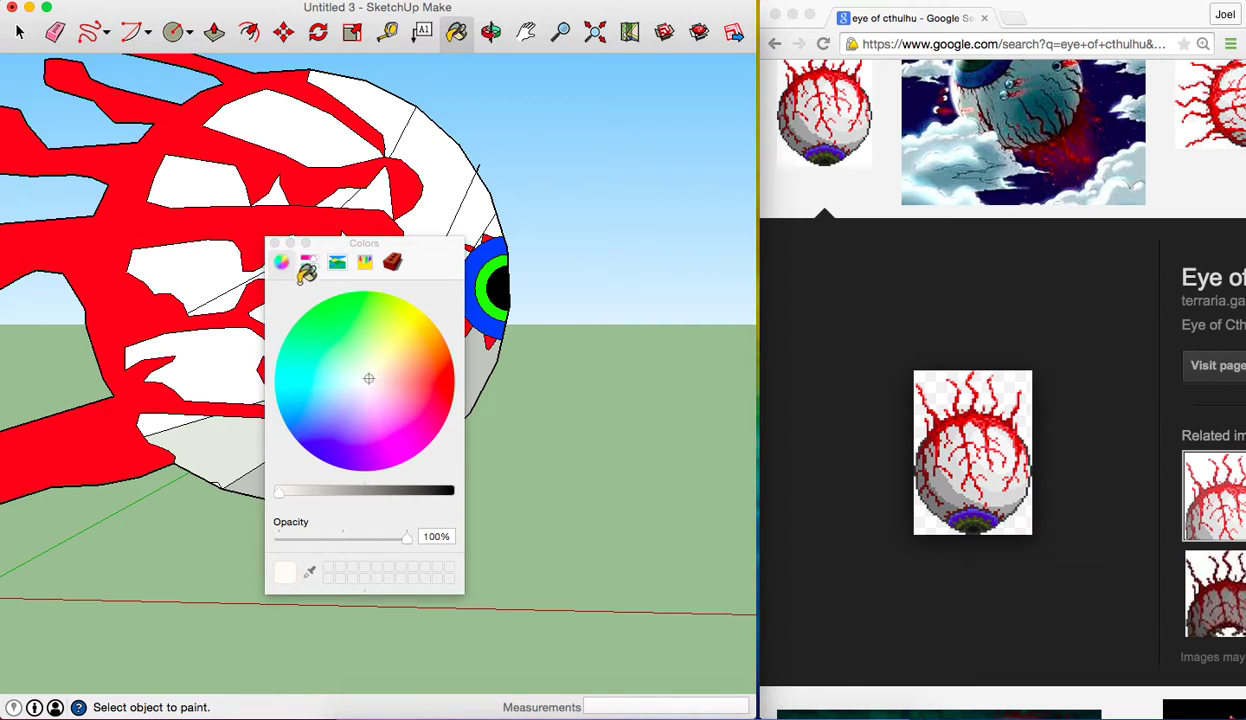
{"action": "left_click", "coordinate": [275, 243]}
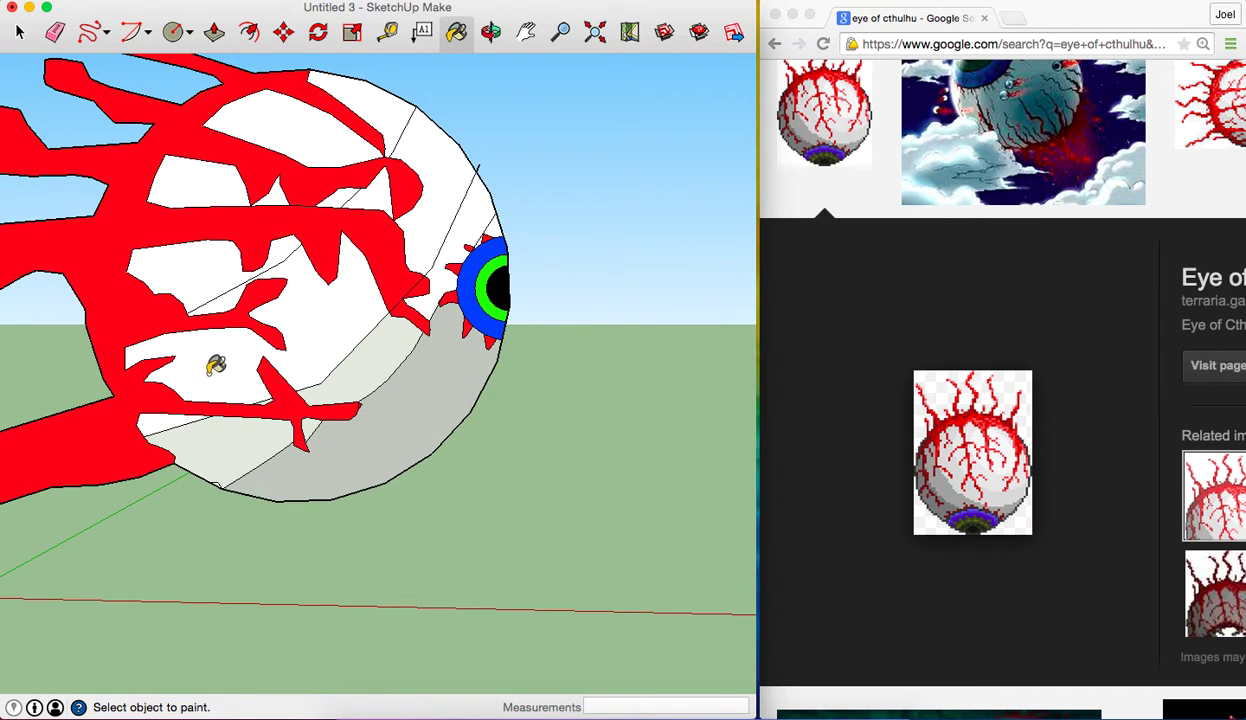
{"action": "scroll", "coordinate": [232, 344], "scroll_direction": "up", "scroll_amount": 3}
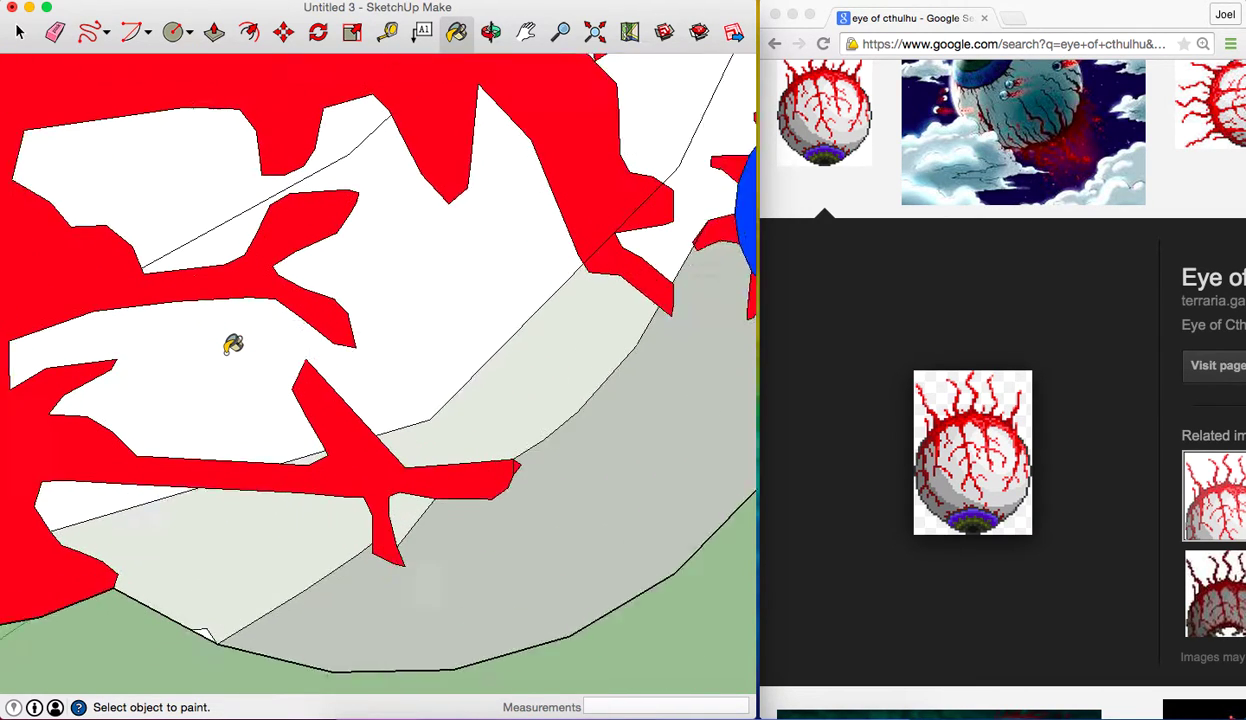
{"action": "scroll", "coordinate": [232, 344], "scroll_direction": "up", "scroll_amount": 2}
{"action": "scroll", "coordinate": [80, 515], "scroll_direction": "down", "scroll_amount": 4}
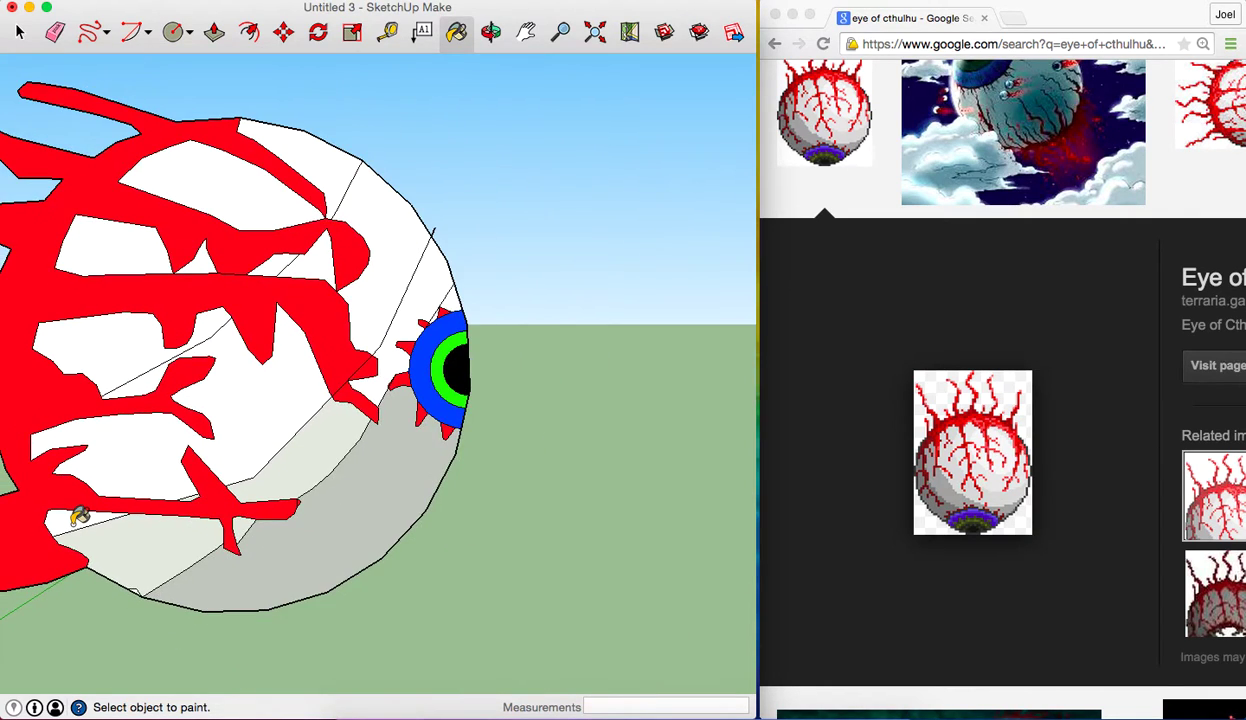
{"action": "scroll", "coordinate": [80, 515], "scroll_direction": "down", "scroll_amount": 2}
{"action": "left_click", "coordinate": [455, 38]}
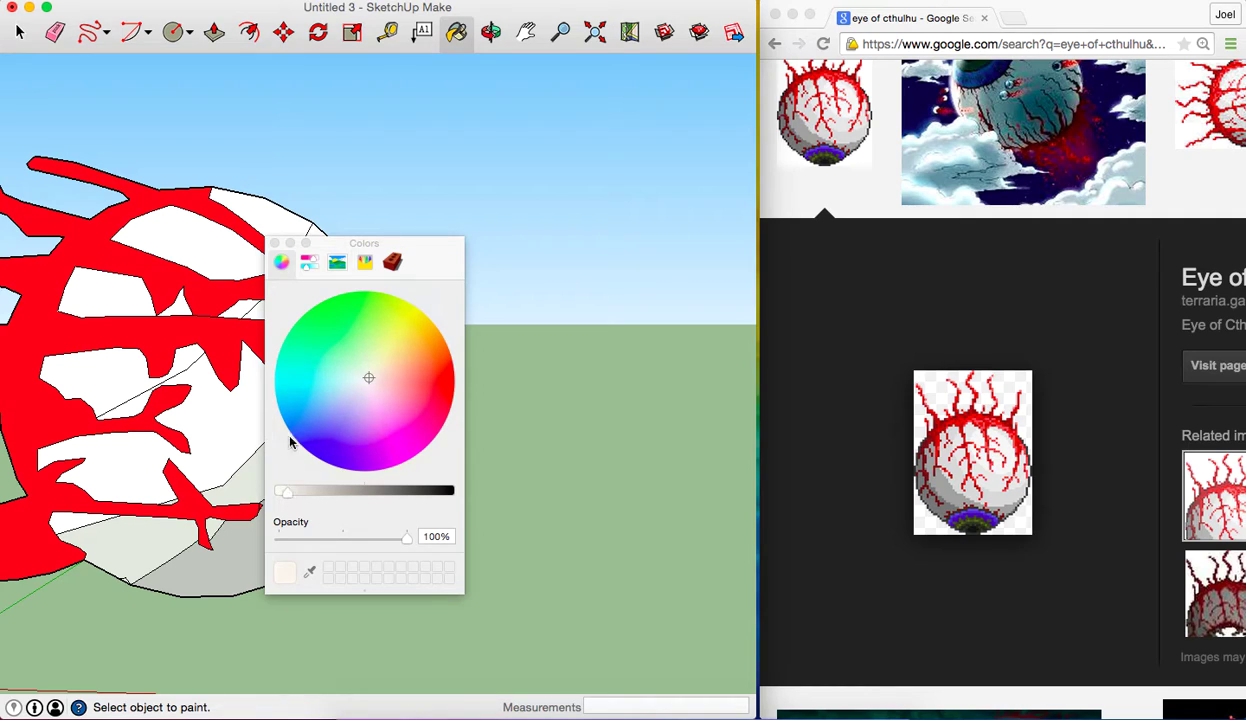
{"action": "left_click", "coordinate": [274, 243]}
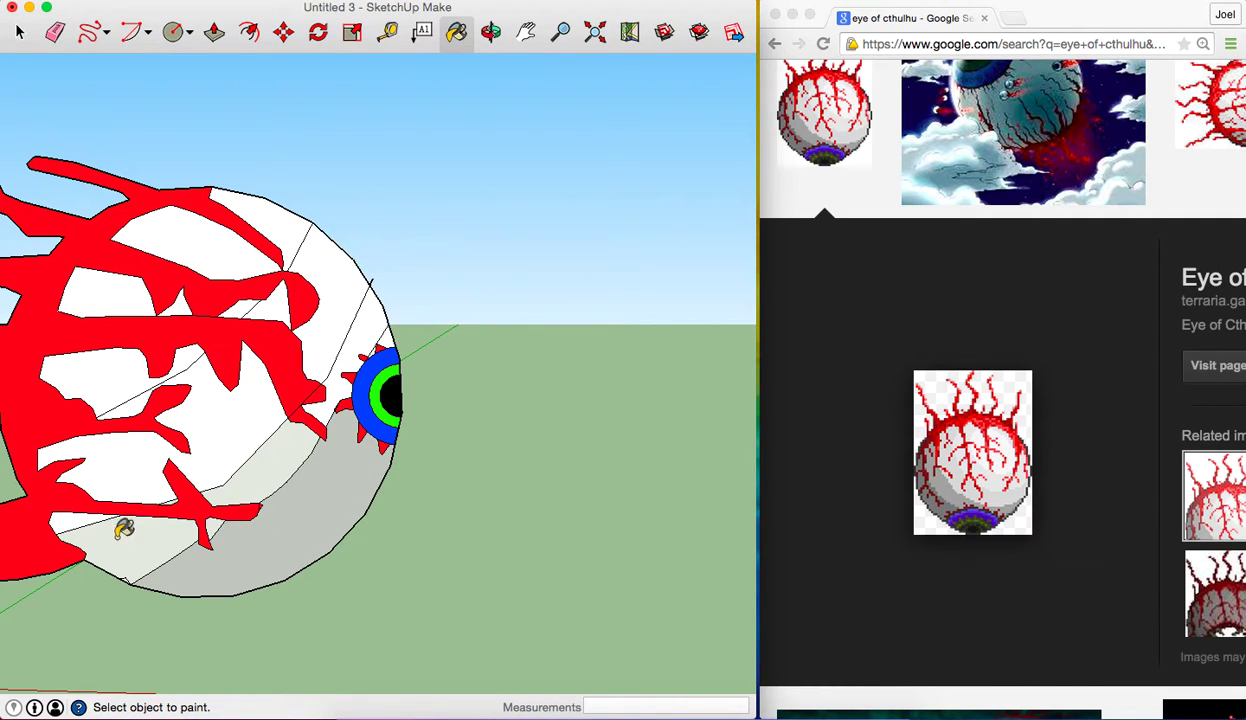
Test the near-white on the light-grey lower band, undo it, and reopen the Colors panel
{"action": "scroll", "coordinate": [77, 512], "scroll_direction": "up", "scroll_amount": 3}
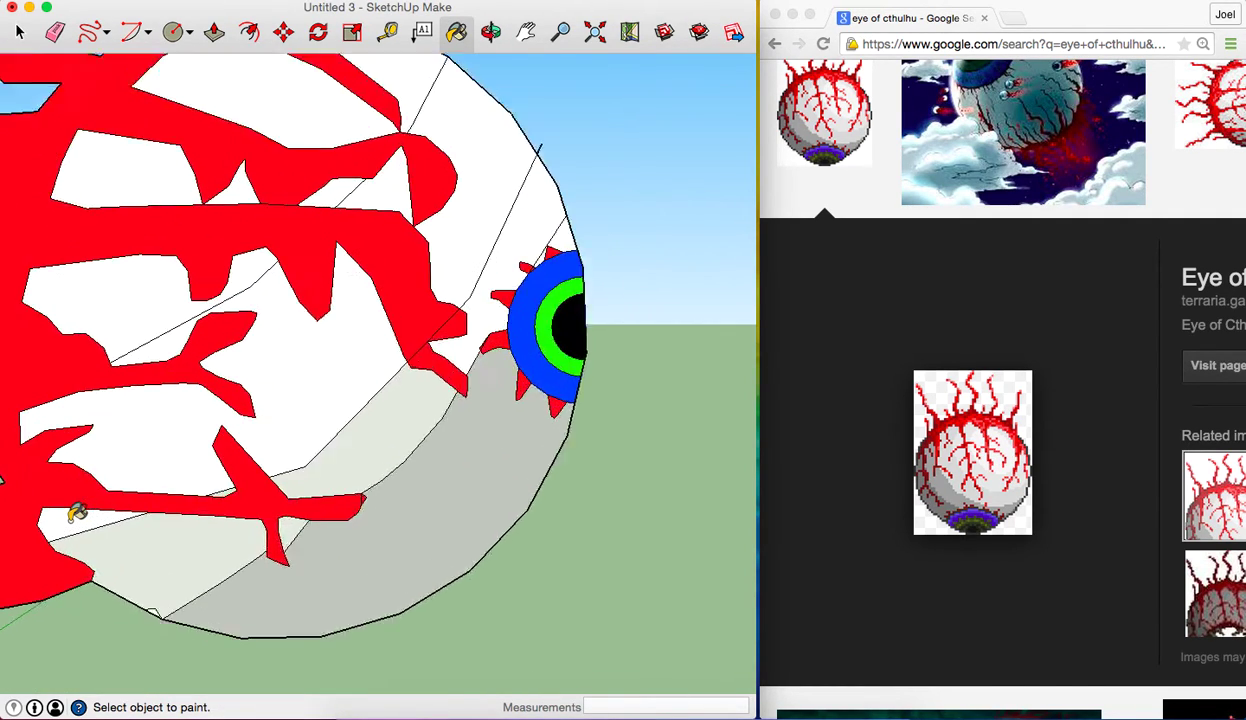
{"action": "scroll", "coordinate": [77, 512], "scroll_direction": "up", "scroll_amount": 3}
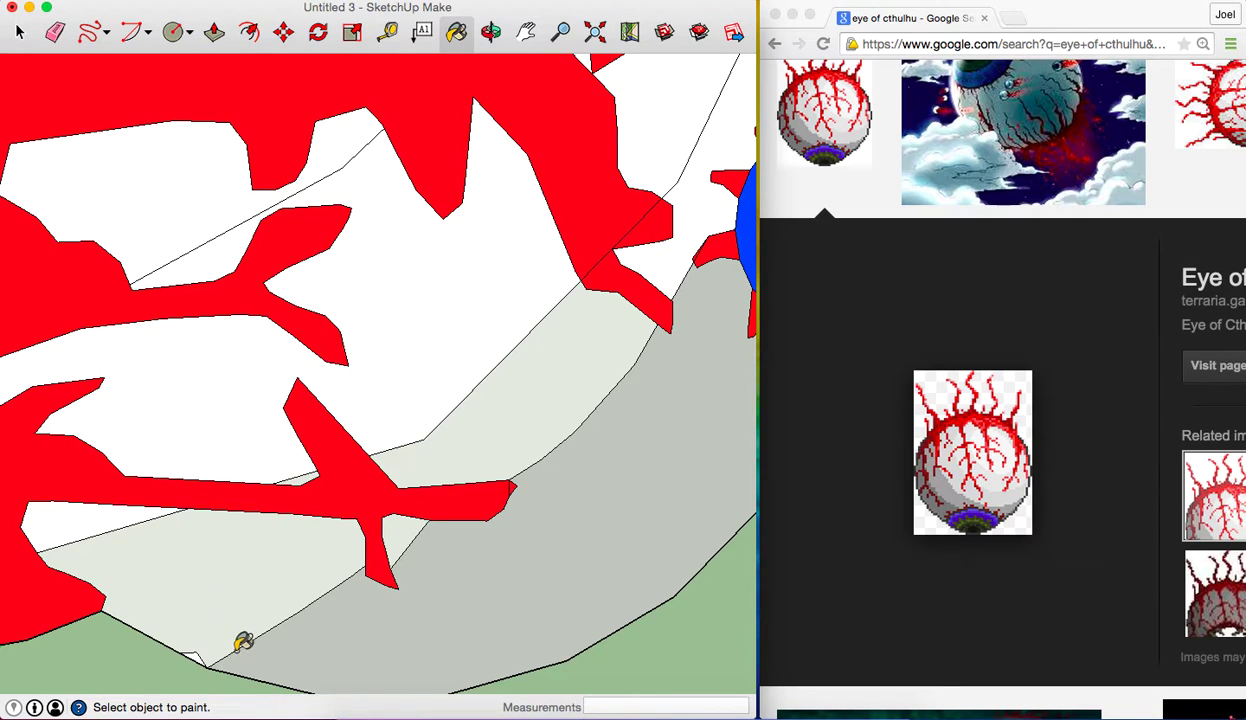
{"action": "left_click", "coordinate": [232, 514]}
{"action": "key", "text": "super+z"}
{"action": "left_click", "coordinate": [456, 31]}
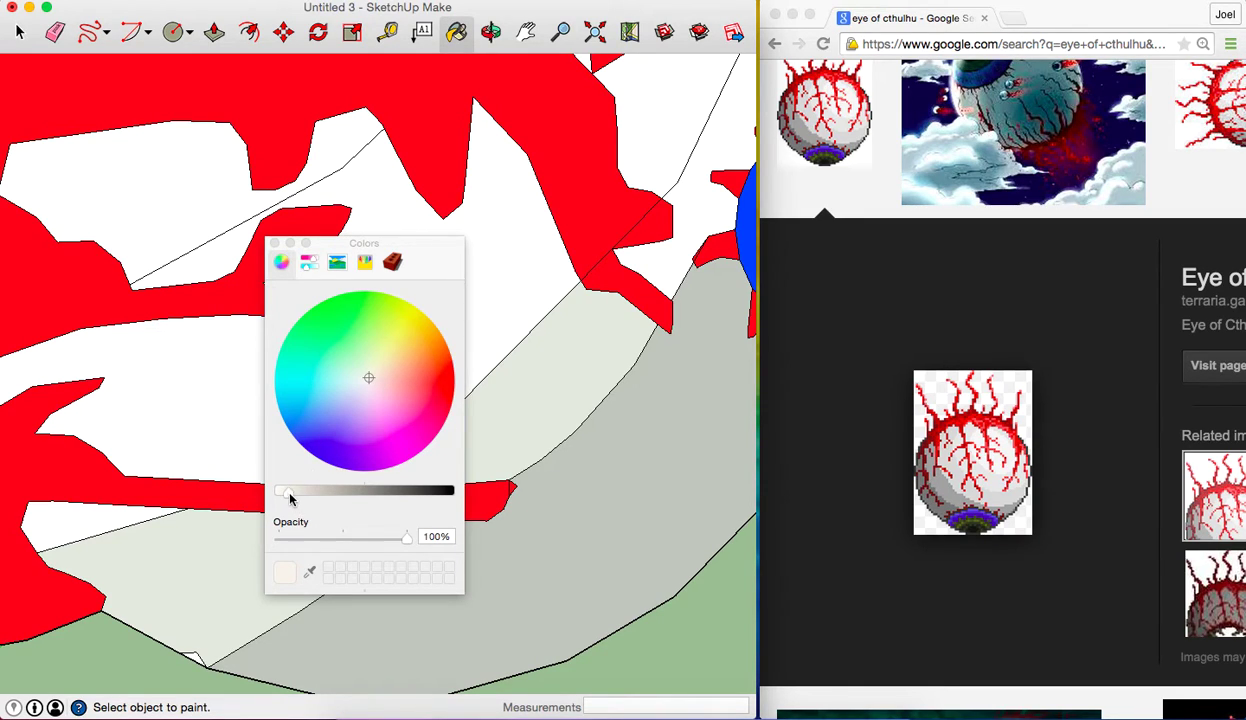
Sample the eyeball's white and undo the accidental white fills on the veins
{"action": "left_click", "coordinate": [275, 243]}
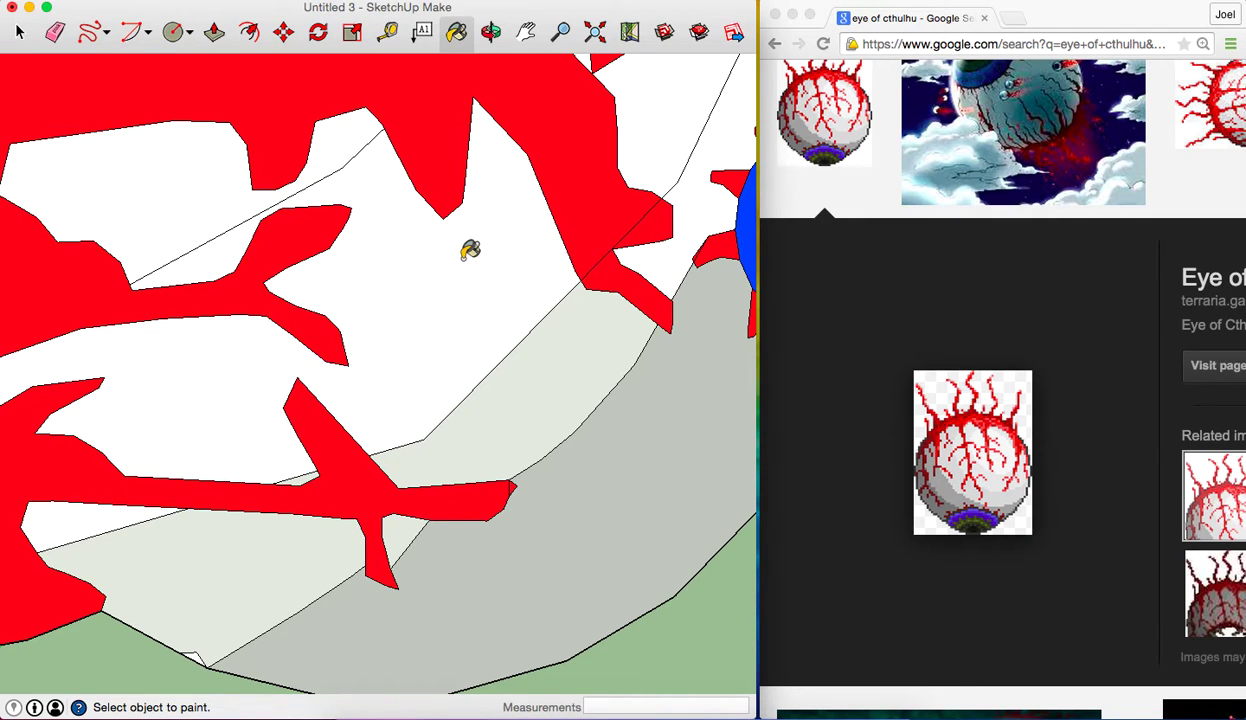
{"action": "scroll", "coordinate": [470, 250], "scroll_direction": "down", "scroll_amount": 3}
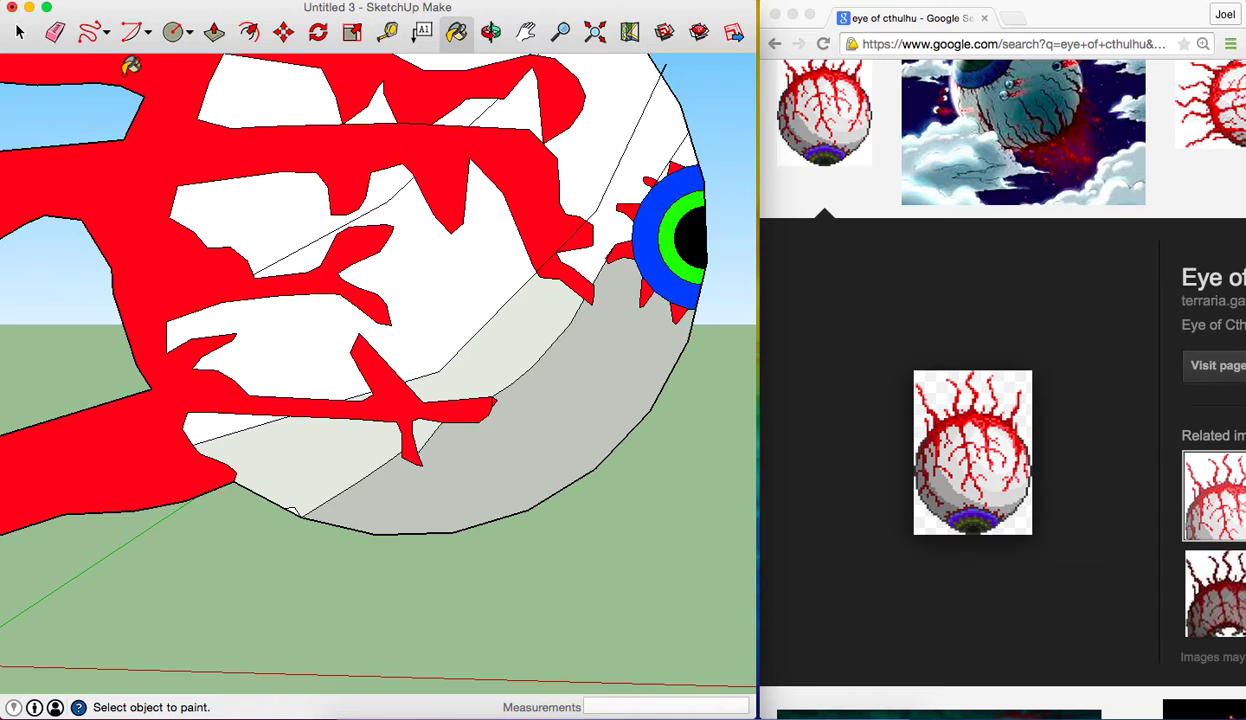
{"action": "left_click", "coordinate": [55, 32]}
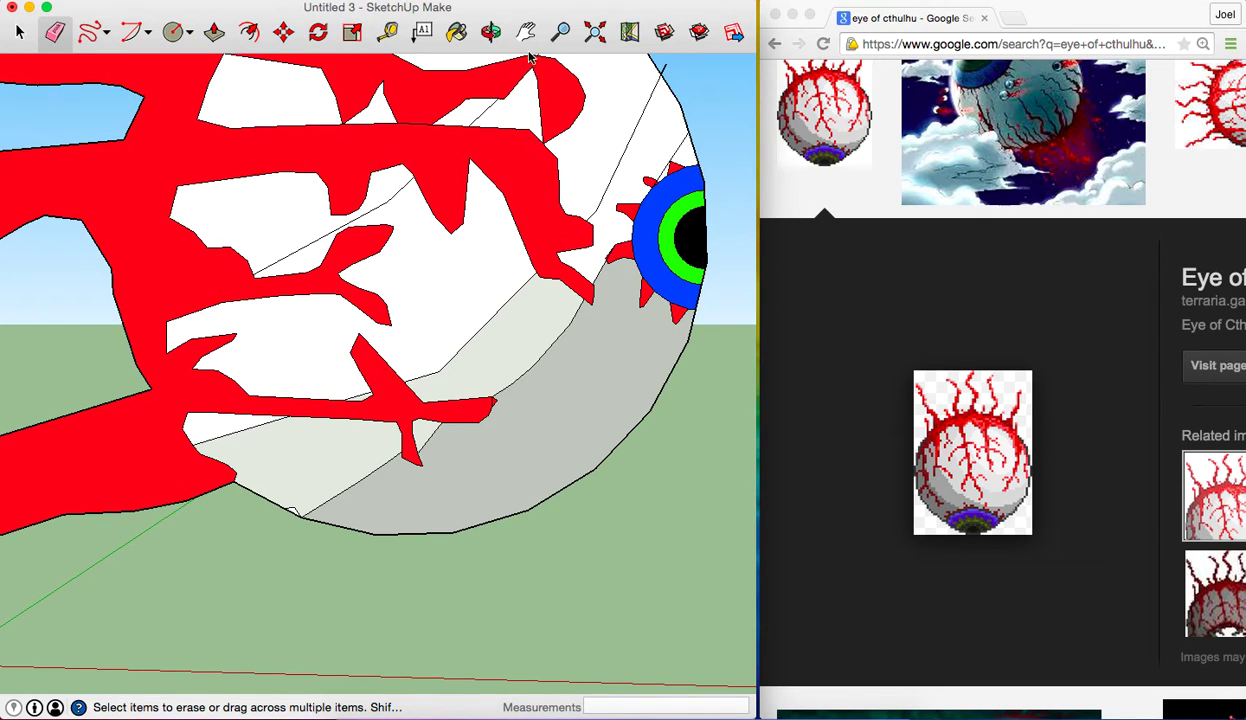
{"action": "left_click", "coordinate": [458, 32]}
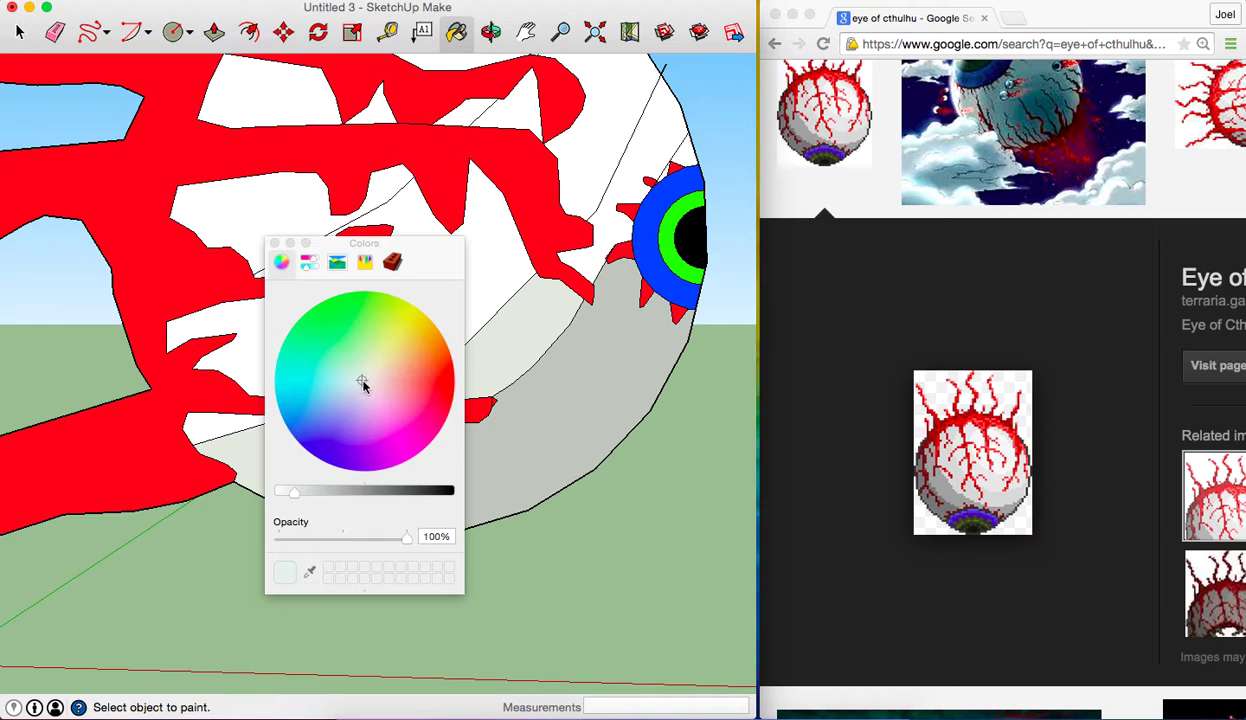
{"action": "left_click", "coordinate": [275, 244]}
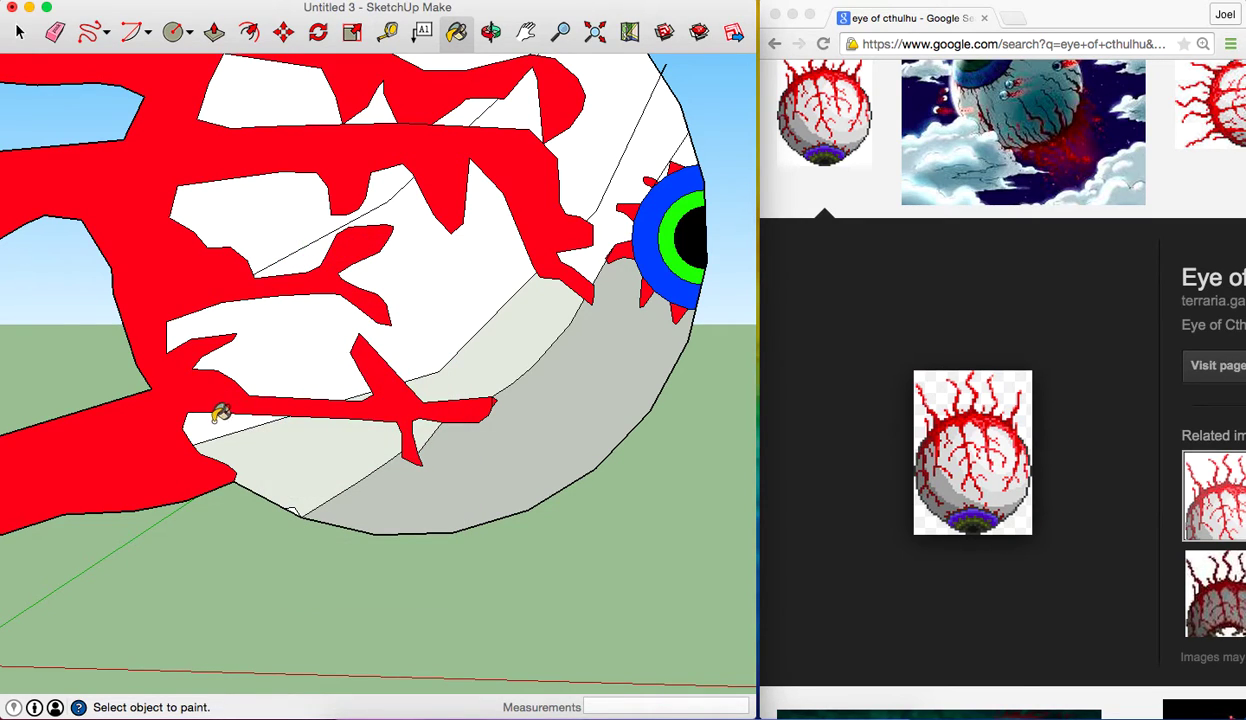
{"action": "left_click", "coordinate": [300, 208], "text": "super"}
{"action": "left_click", "coordinate": [213, 270]}
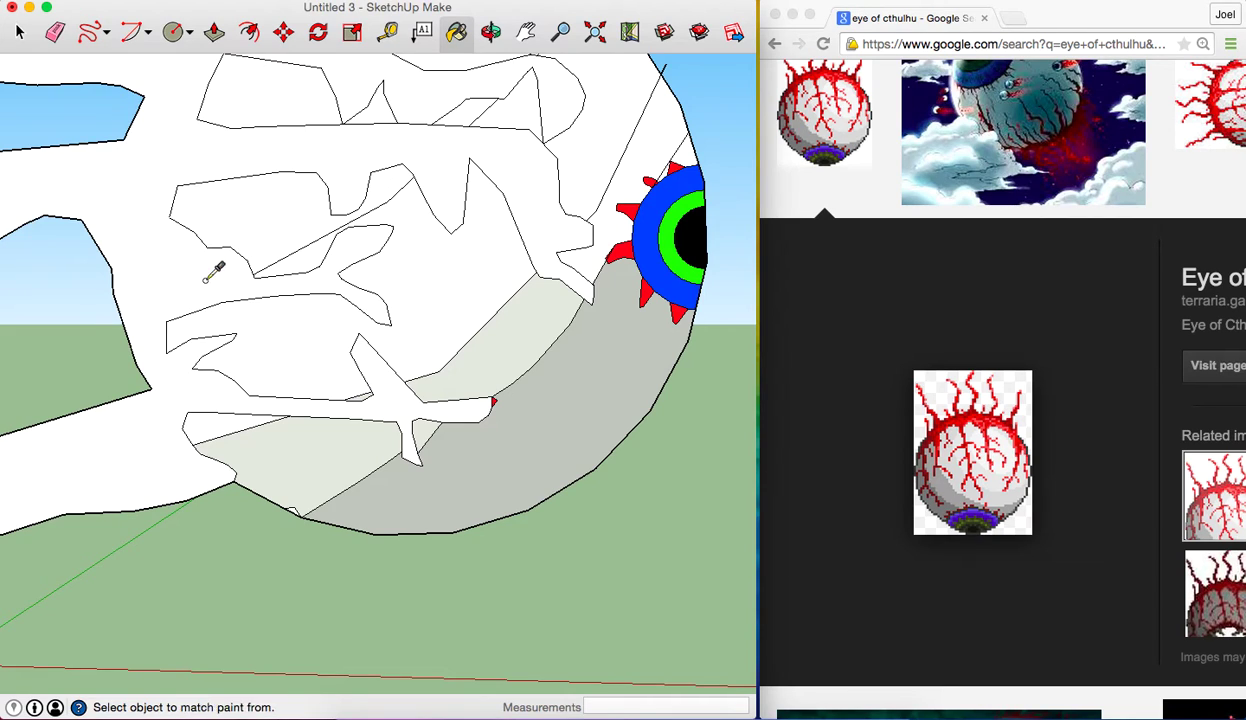
{"action": "key", "text": "super+z"}
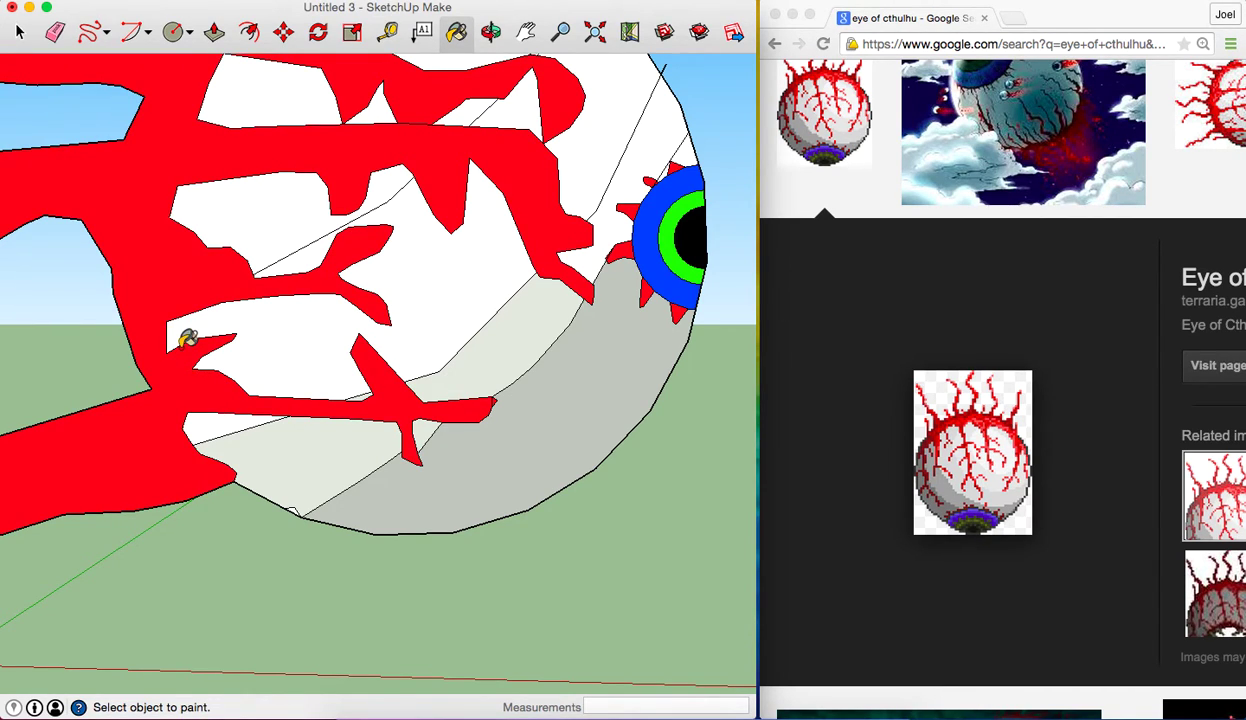
{"action": "left_click", "coordinate": [186, 340]}
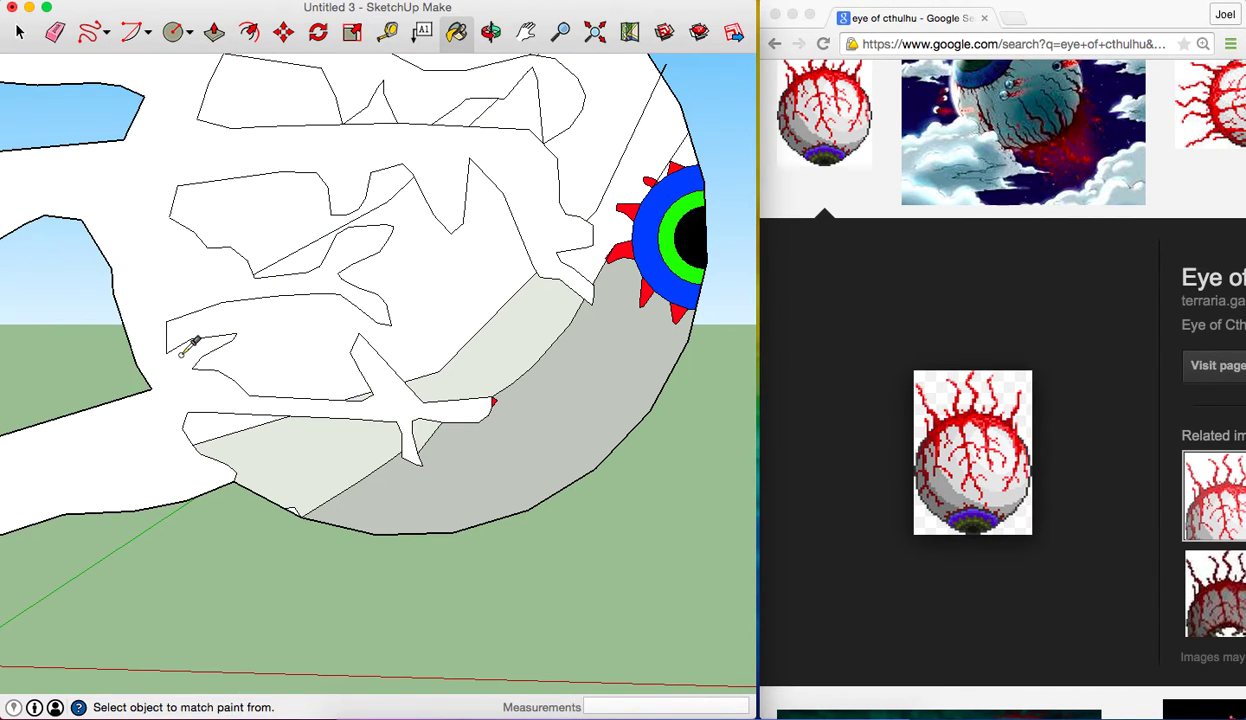
{"action": "key", "text": "super+z"}
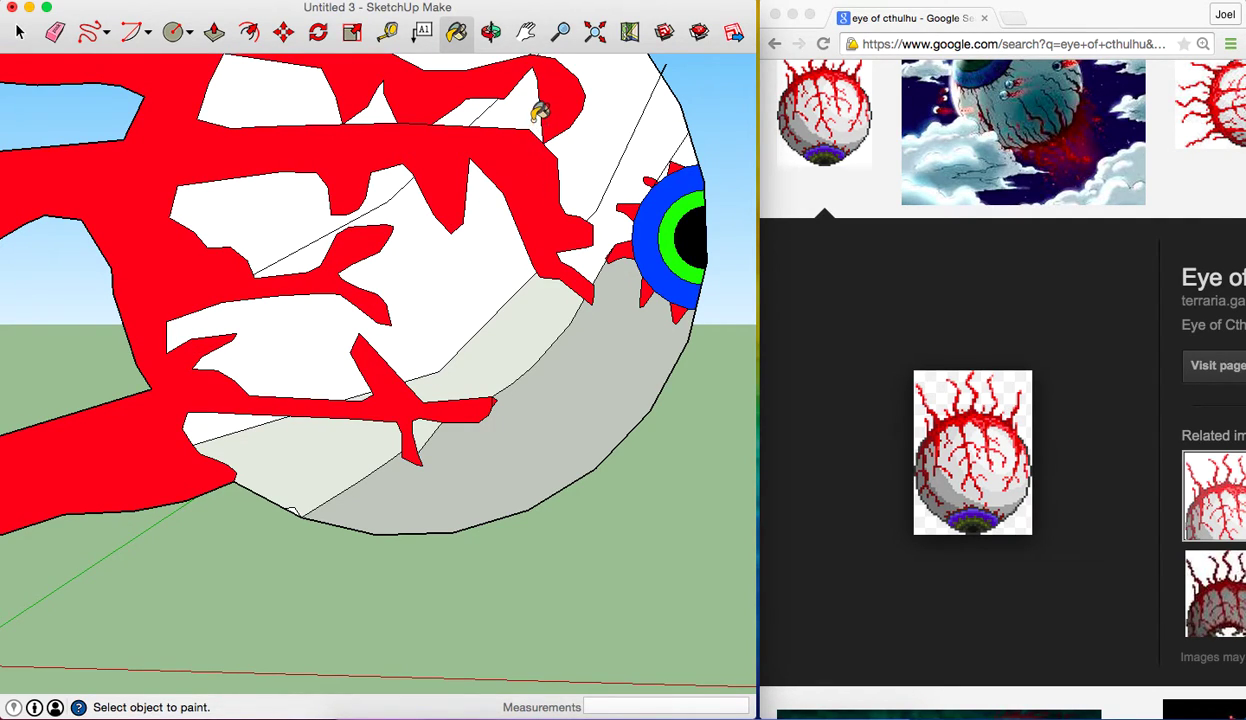
Sample the lower band's light grey, paint the band beside the iris, and brighten it slightly
{"action": "left_click", "coordinate": [538, 342], "text": "super"}
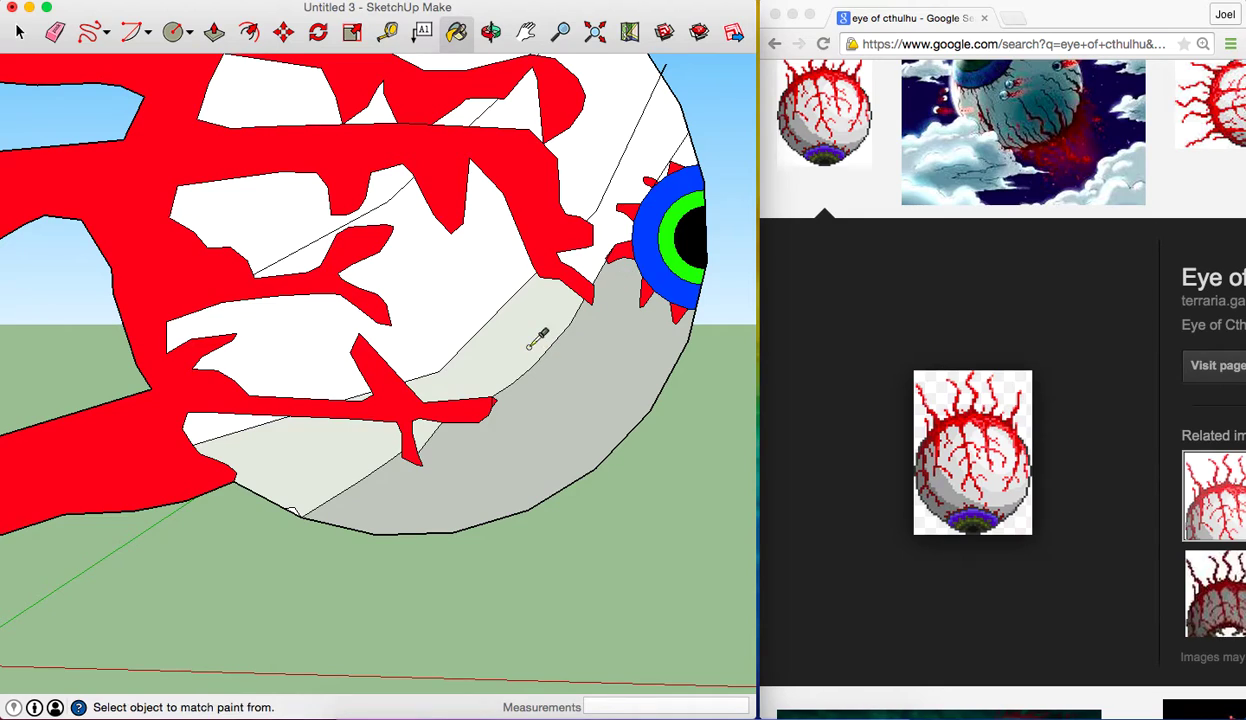
{"action": "left_click", "coordinate": [636, 147]}
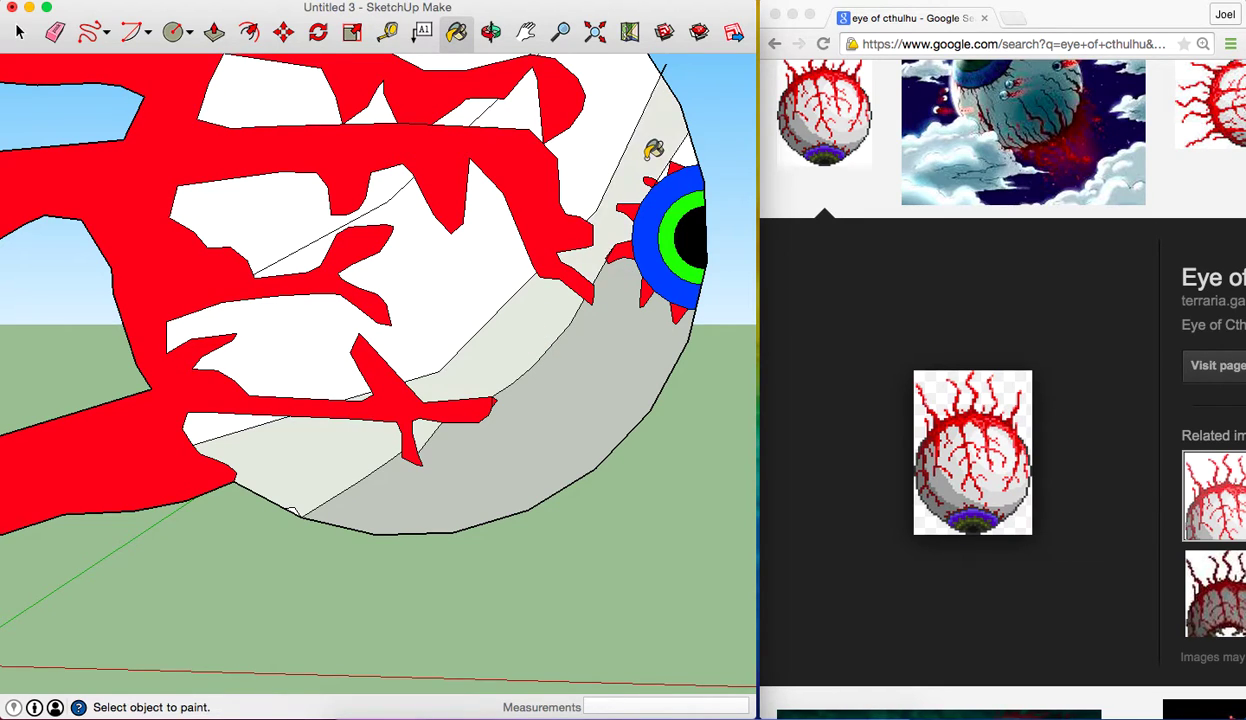
{"action": "left_click", "coordinate": [452, 36]}
{"action": "left_click_drag", "start_coordinate": [323, 496], "coordinate": [315, 496]}
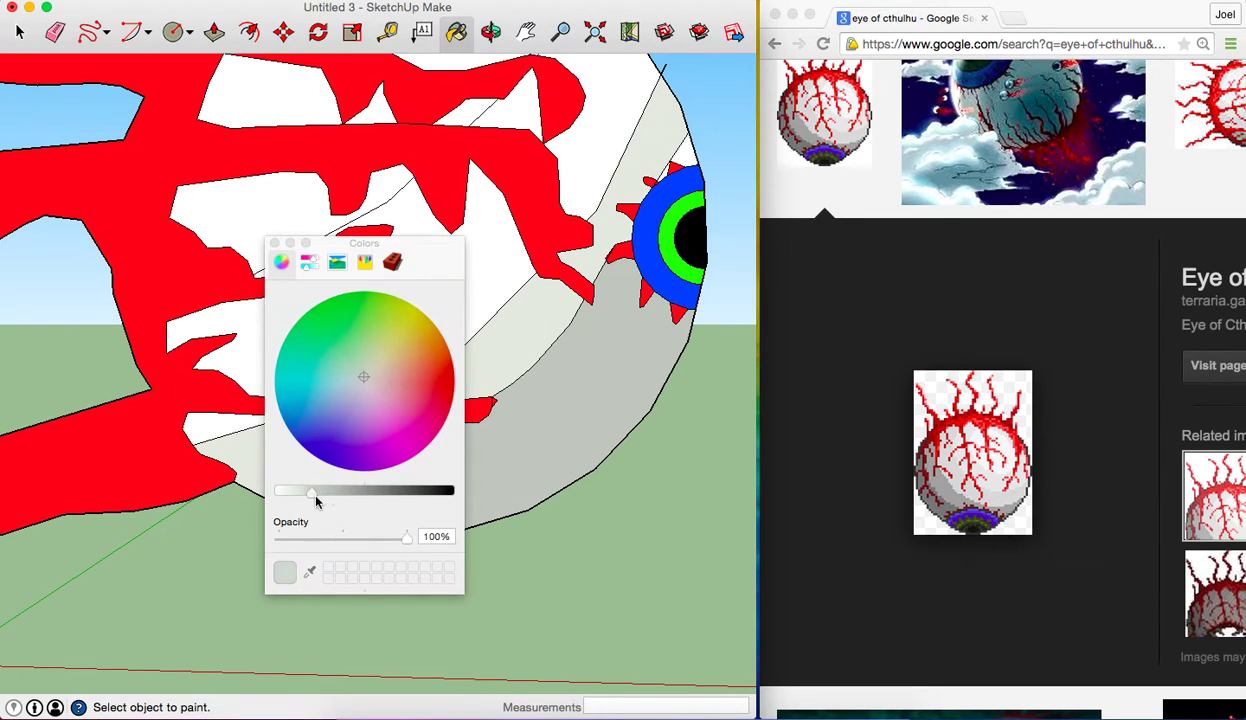
{"action": "left_click", "coordinate": [274, 243]}
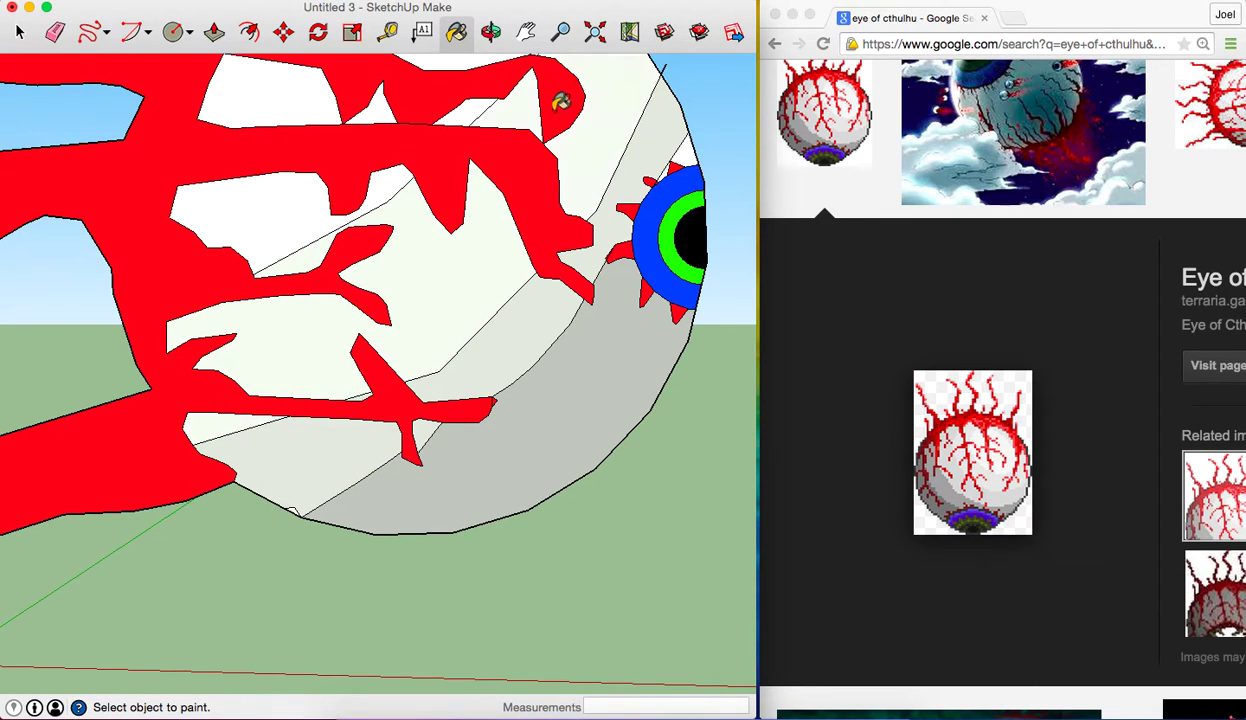
{"action": "scroll", "coordinate": [553, 98], "scroll_direction": "down", "scroll_amount": 3}
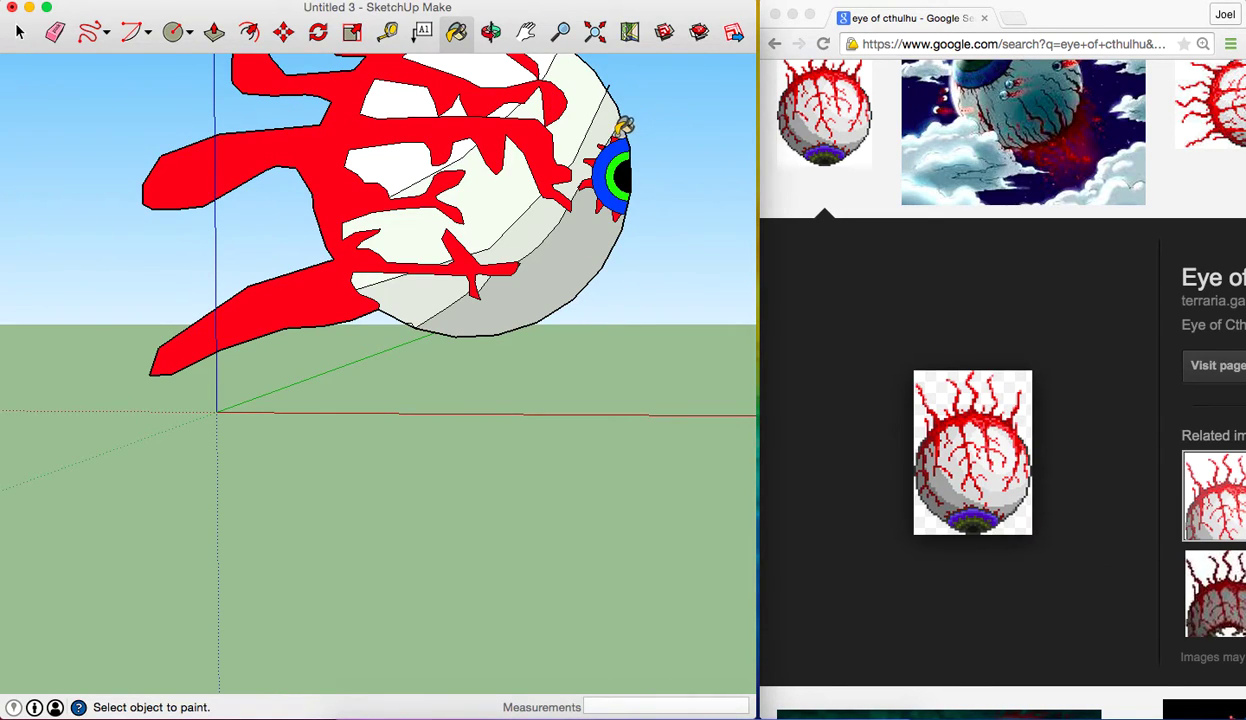
Pan the eye back to centre and orbit so its shaded bands face the camera from the side
{"action": "left_click", "coordinate": [525, 32]}
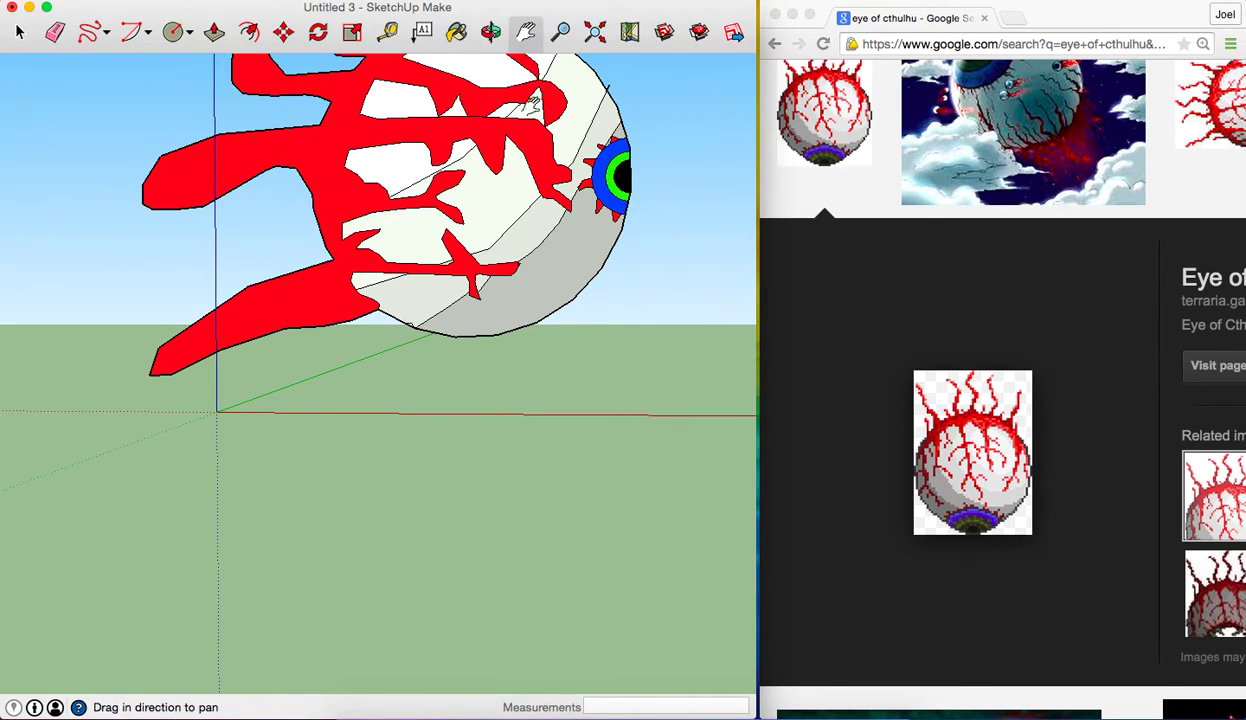
{"action": "left_click_drag", "start_coordinate": [563, 137], "coordinate": [558, 292]}
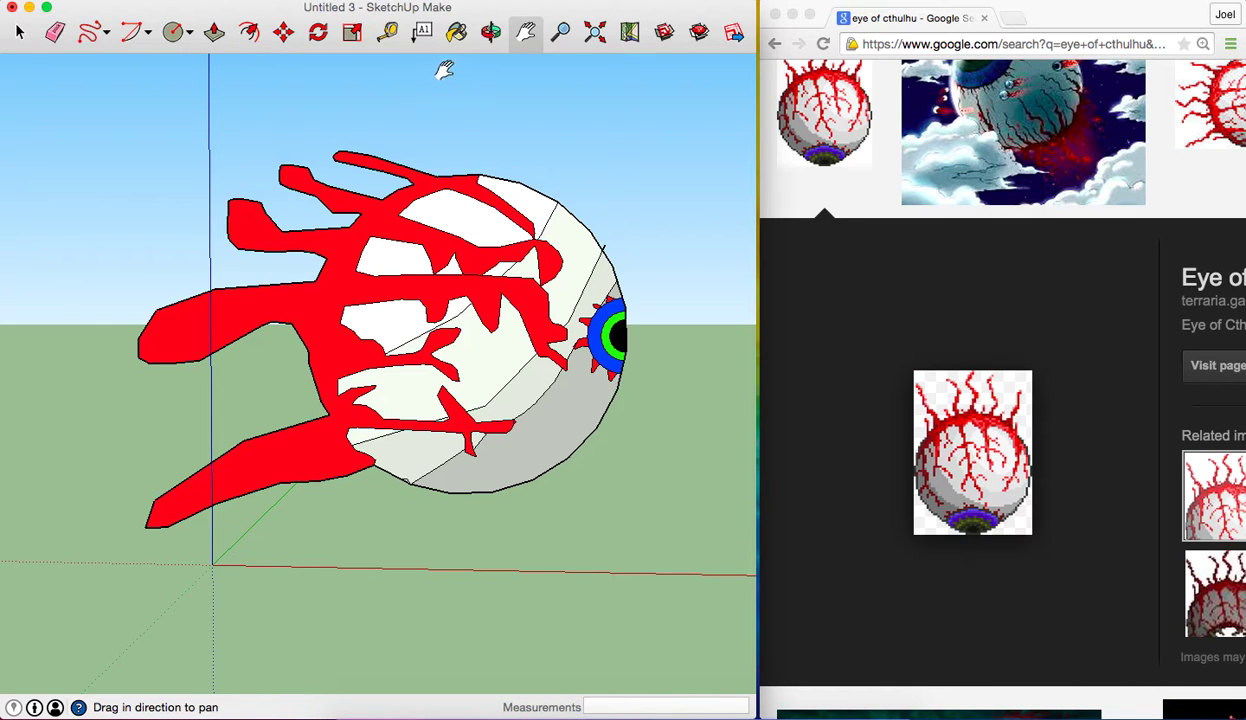
{"action": "left_click_drag", "start_coordinate": [621, 141], "coordinate": [557, 163]}
{"action": "left_click", "coordinate": [490, 32]}
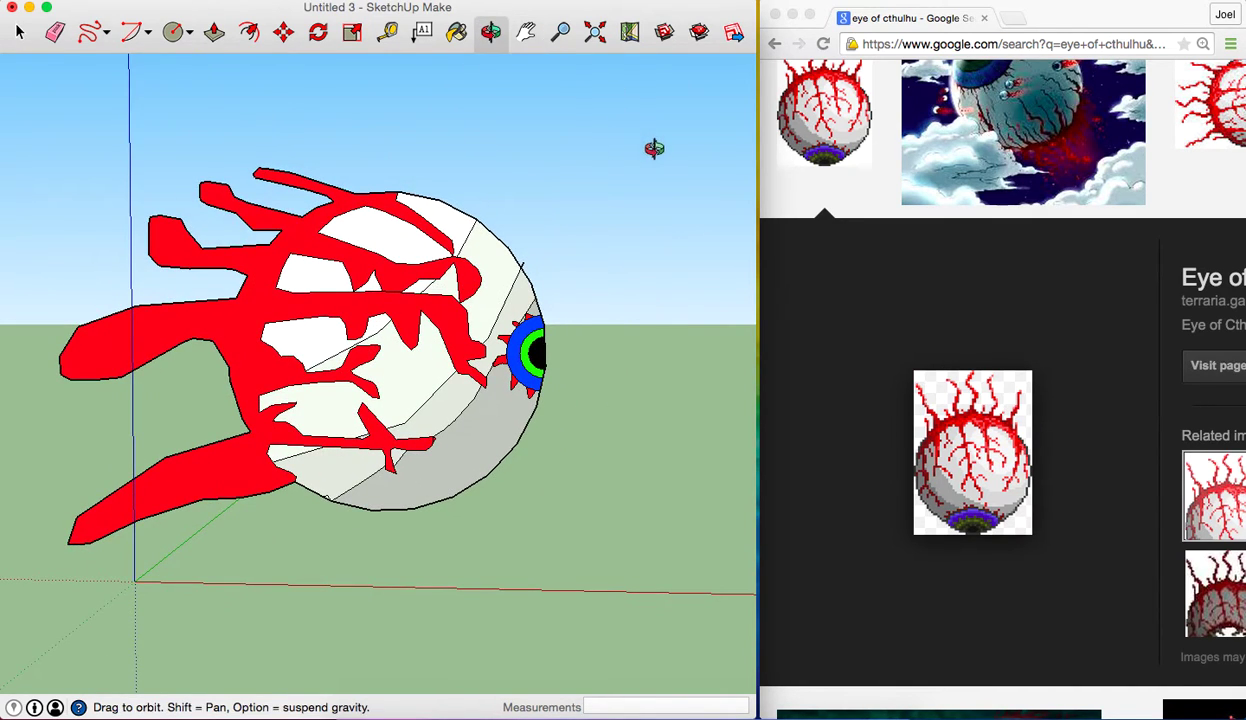
{"action": "mouse_move", "coordinate": [654, 145]}
{"action": "left_mouse_down"}
{"action": "mouse_move", "coordinate": [250, 258]}
{"action": "mouse_move", "coordinate": [46, 186]}
{"action": "mouse_move", "coordinate": [42, 78]}
{"action": "mouse_move", "coordinate": [5, 70]}
{"action": "left_mouse_up"}
{"action": "mouse_move", "coordinate": [675, 298]}
{"action": "left_mouse_down"}
{"action": "mouse_move", "coordinate": [423, 358]}
{"action": "mouse_move", "coordinate": [375, 425]}
{"action": "mouse_move", "coordinate": [910, 270]}
{"action": "mouse_move", "coordinate": [1043, 398]}
{"action": "mouse_move", "coordinate": [2, 398]}
{"action": "mouse_move", "coordinate": [152, 387]}
{"action": "mouse_move", "coordinate": [883, 465]}
{"action": "mouse_move", "coordinate": [1023, 492]}
{"action": "mouse_move", "coordinate": [993, 356]}
{"action": "mouse_move", "coordinate": [843, 302]}
{"action": "left_mouse_up"}
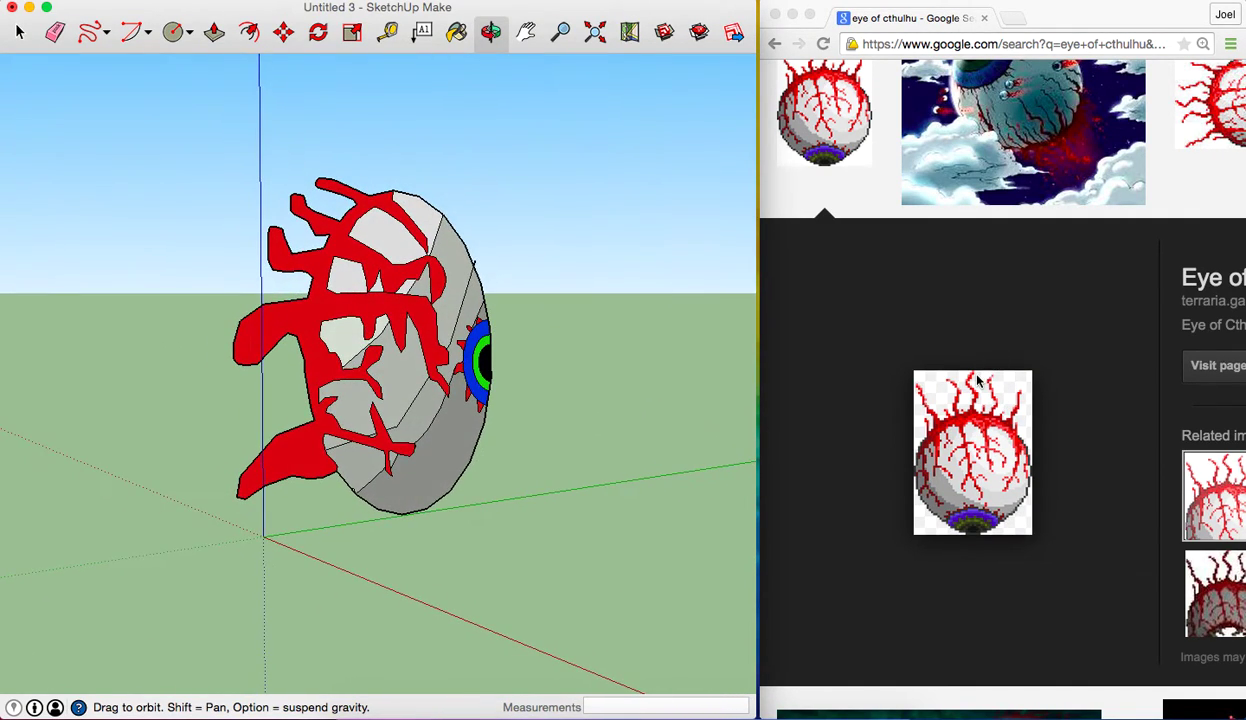
Try a Push/Pull extrusion of an eye face leftward, then undo it
{"action": "left_click", "coordinate": [214, 33]}
{"action": "left_click_drag", "start_coordinate": [405, 325], "coordinate": [122, 344]}
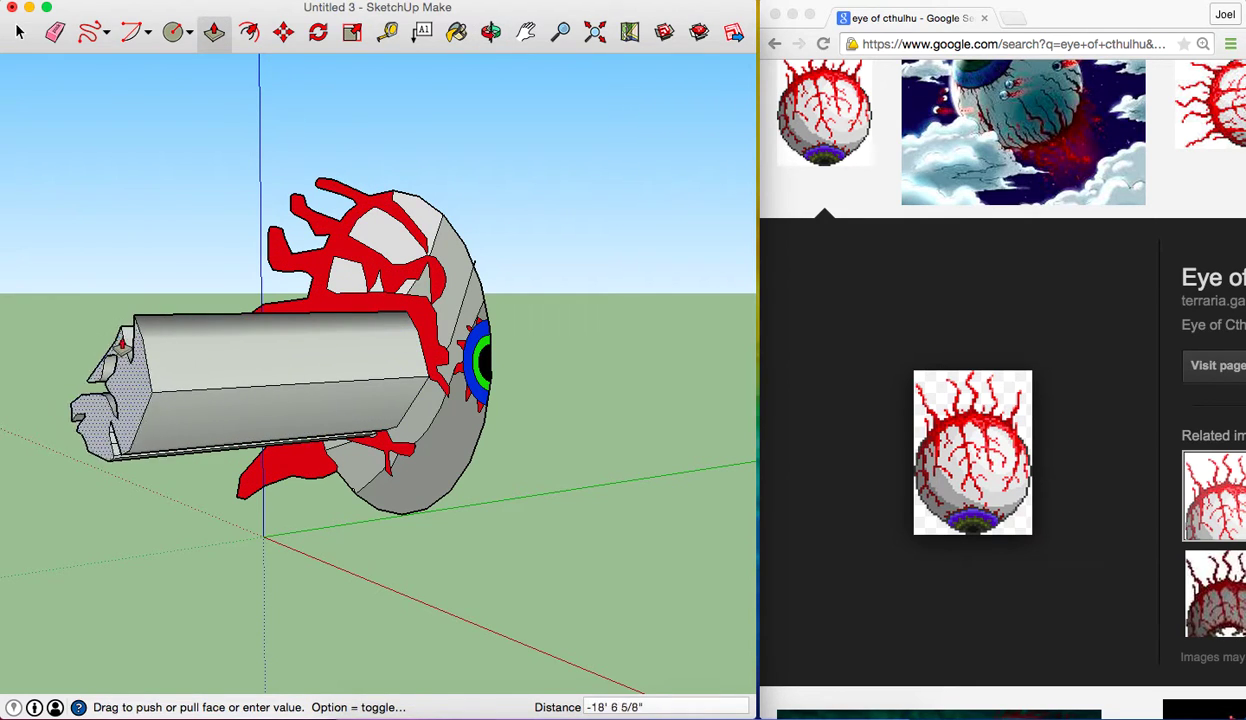
{"action": "mouse_move", "coordinate": [122, 342]}
{"action": "left_mouse_down"}
{"action": "mouse_move", "coordinate": [869, 80]}
{"action": "mouse_move", "coordinate": [238, 381]}
{"action": "left_mouse_up"}
{"action": "key", "text": "super+z"}
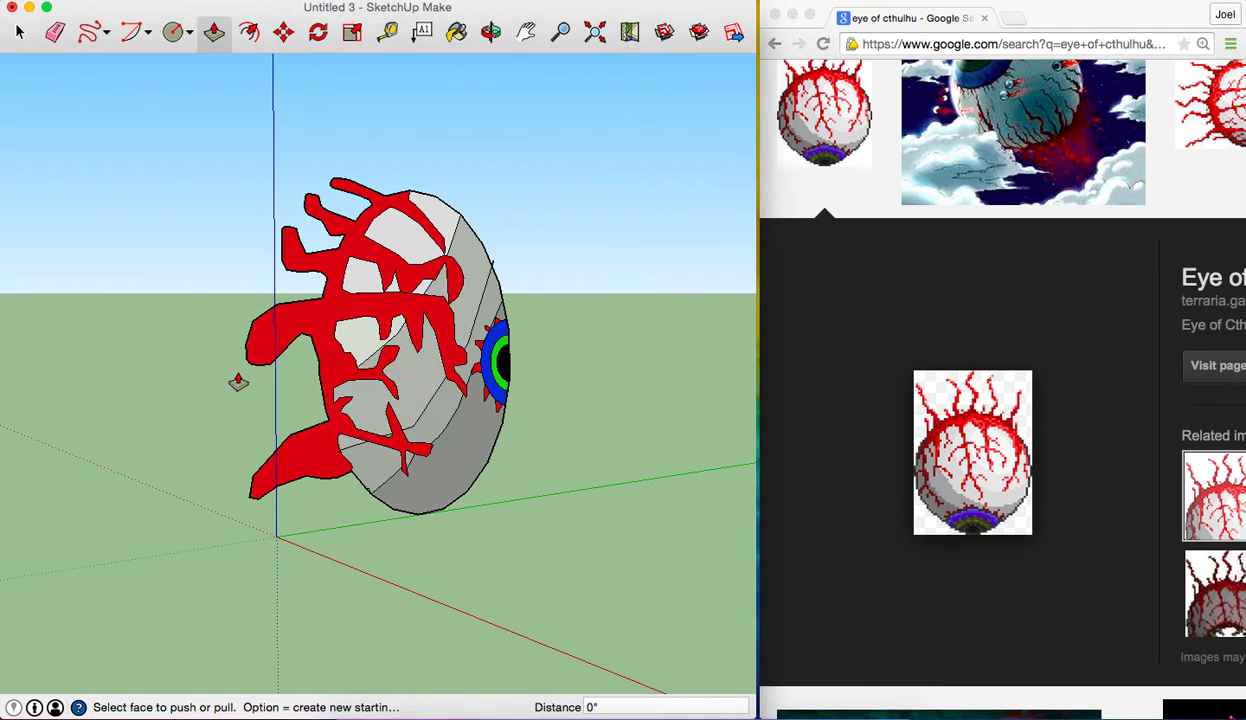
{"action": "scroll", "coordinate": [238, 381], "scroll_direction": "up", "scroll_amount": 5}
{"action": "scroll", "coordinate": [238, 381], "scroll_direction": "down", "scroll_amount": 4}
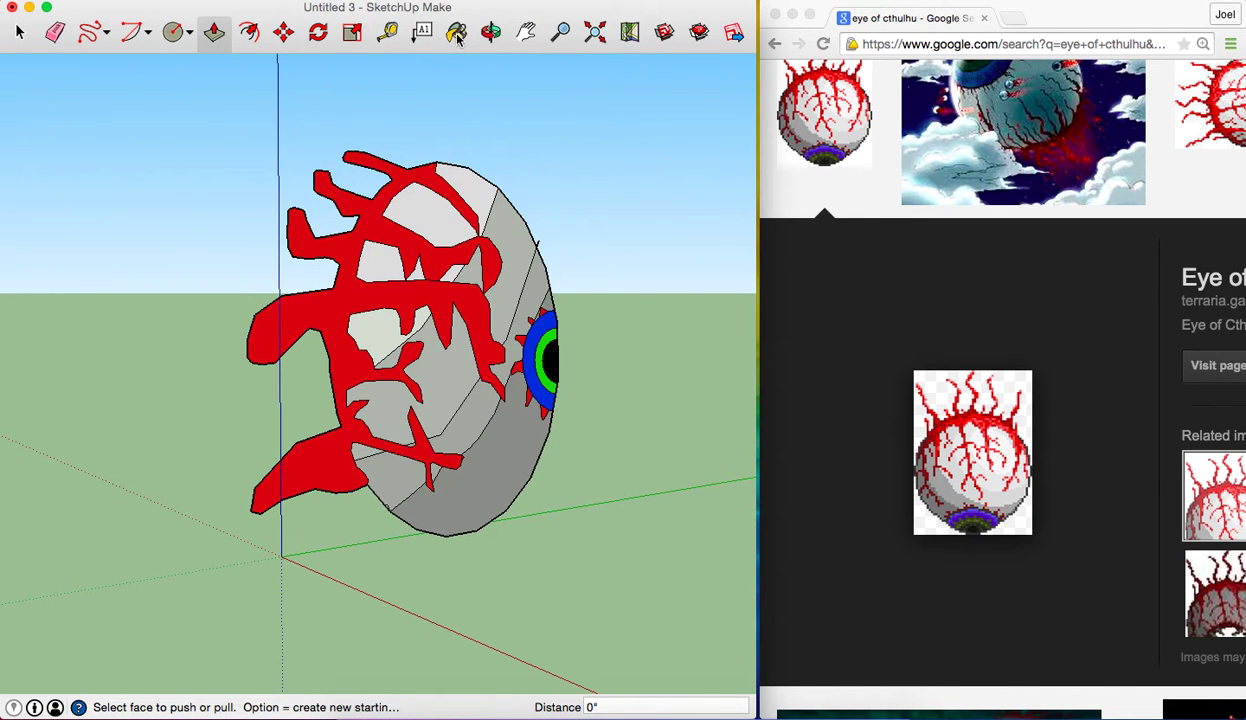
From the eye's white back, trial-extrude the circular, vein and left faces (about 18' 9 1/4"), then undo
{"action": "left_click", "coordinate": [491, 32]}
{"action": "mouse_move", "coordinate": [430, 200]}
{"action": "left_mouse_down"}
{"action": "mouse_move", "coordinate": [158, 300]}
{"action": "mouse_move", "coordinate": [0, 320]}
{"action": "mouse_move", "coordinate": [213, 85]}
{"action": "left_mouse_up"}
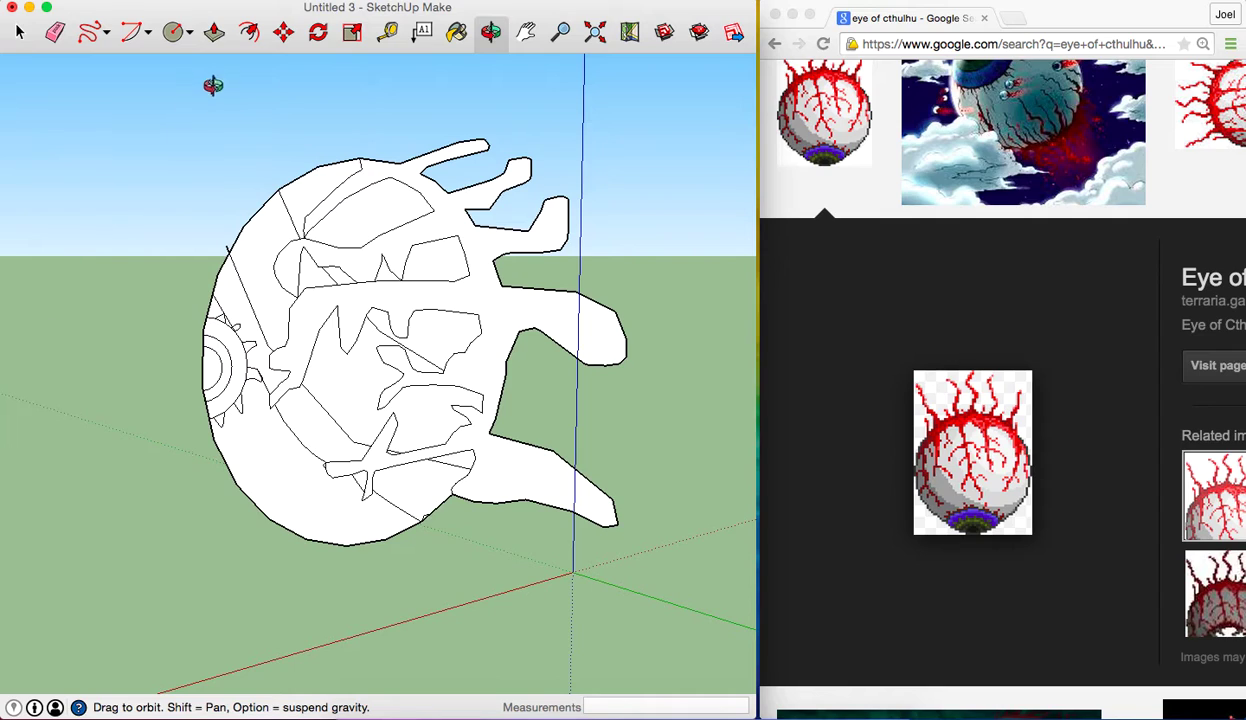
{"action": "left_click", "coordinate": [214, 32]}
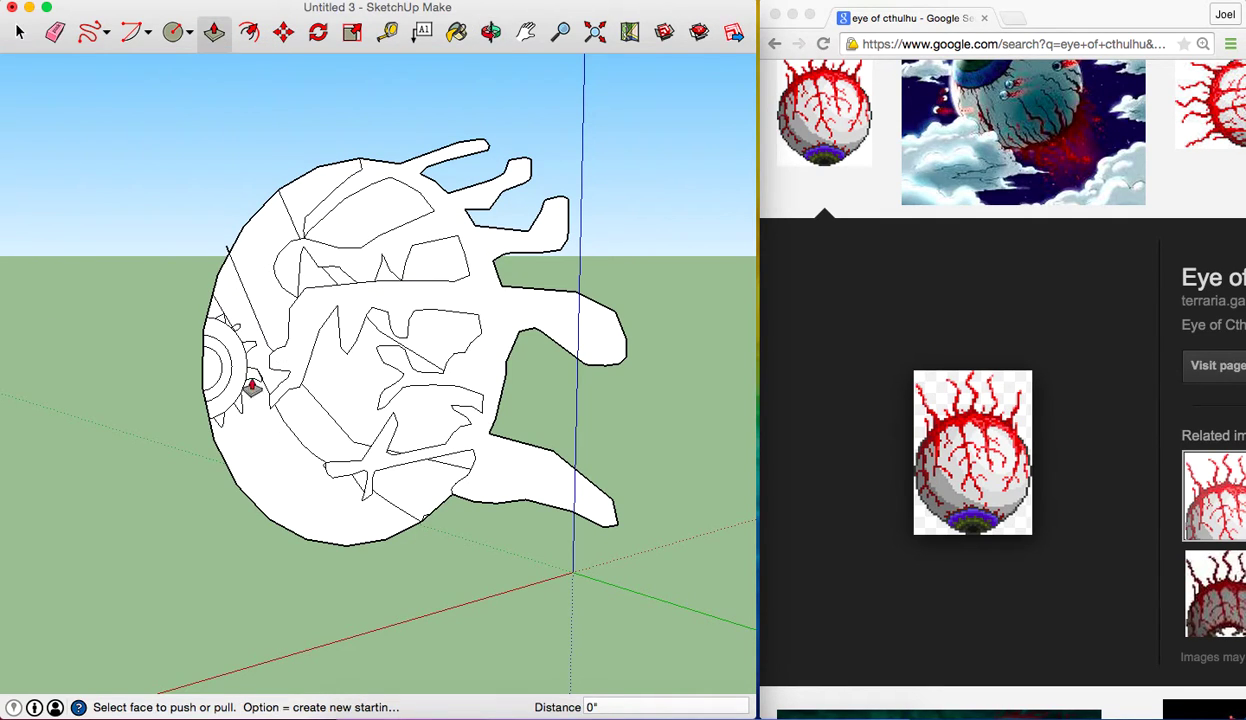
{"action": "left_click_drag", "start_coordinate": [212, 367], "coordinate": [624, 340]}
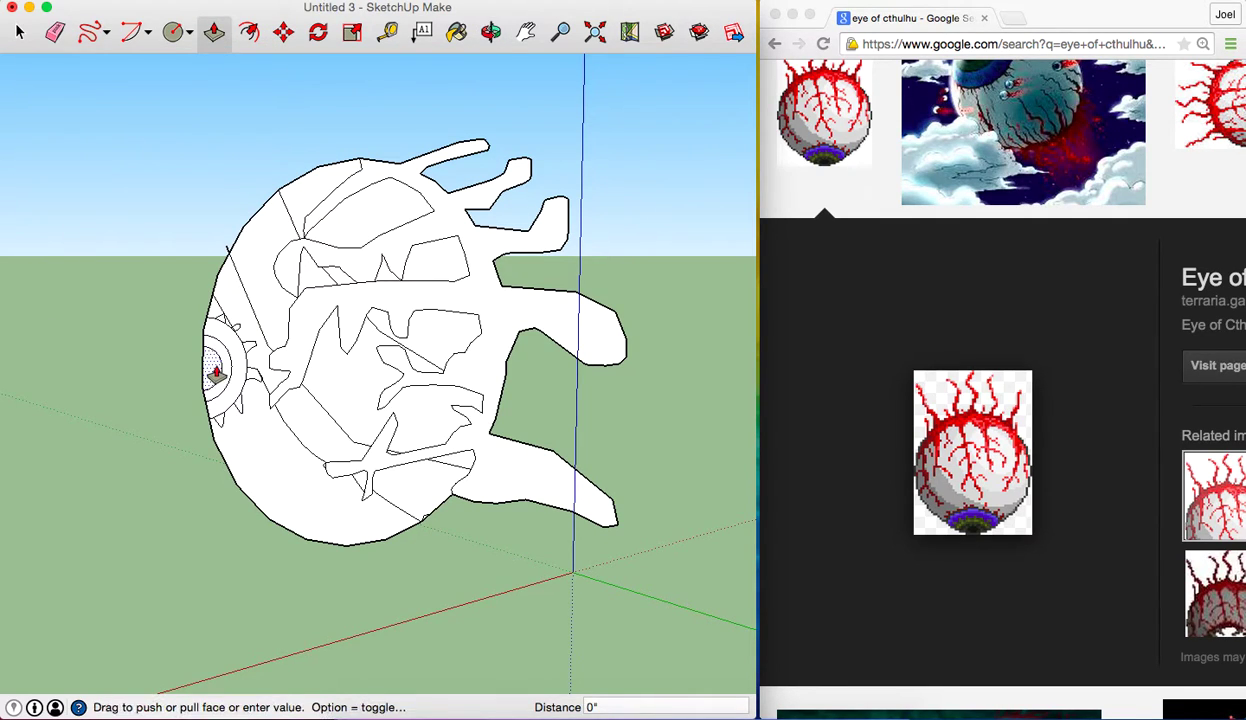
{"action": "left_click", "coordinate": [624, 340]}
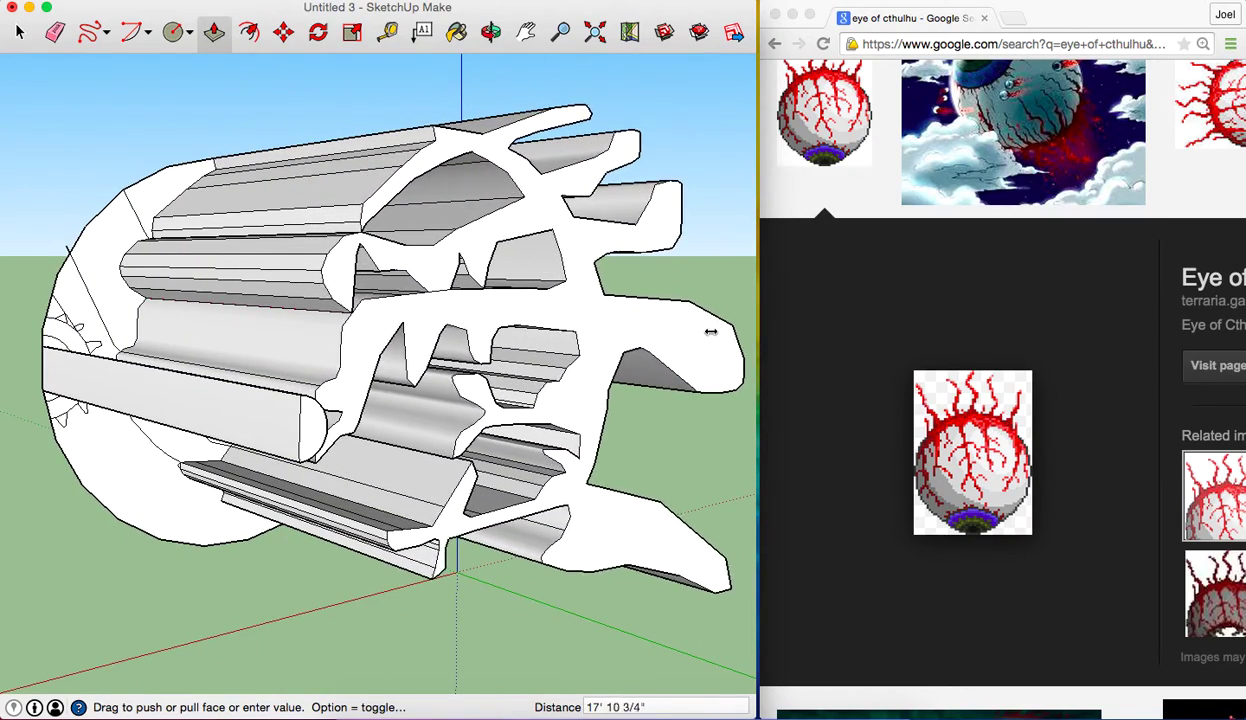
{"action": "left_click", "coordinate": [718, 330]}
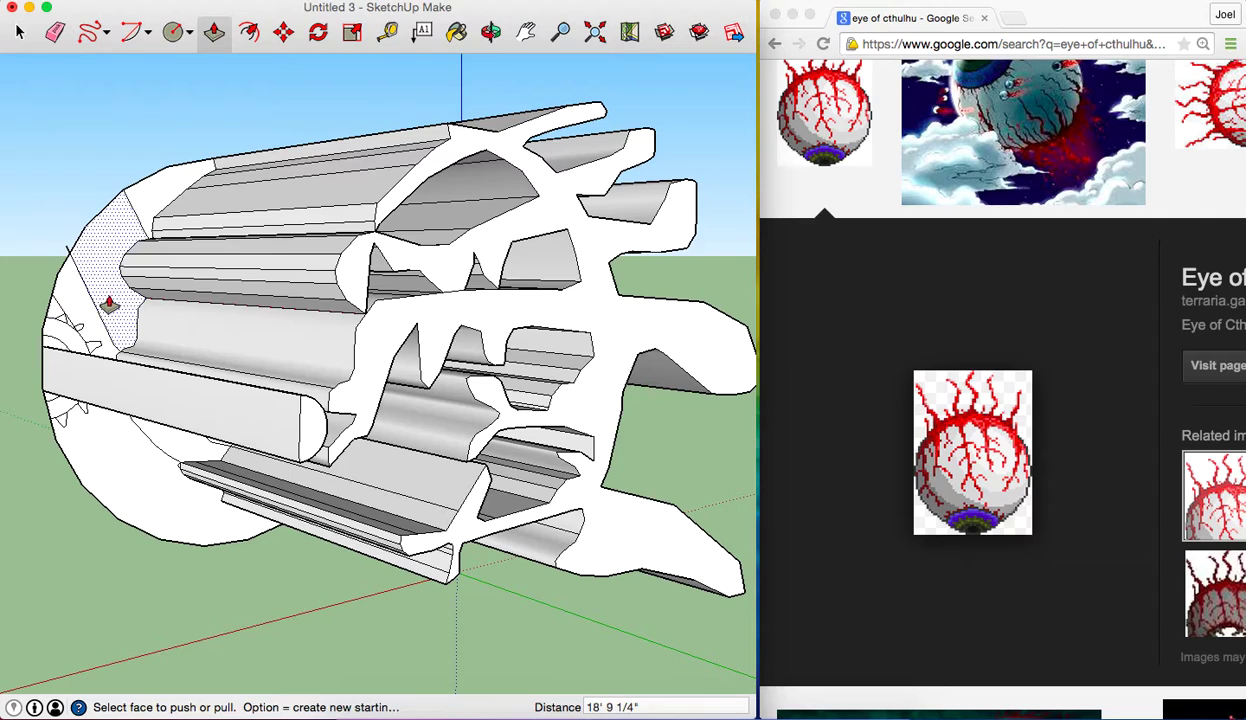
{"action": "left_click", "coordinate": [80, 308]}
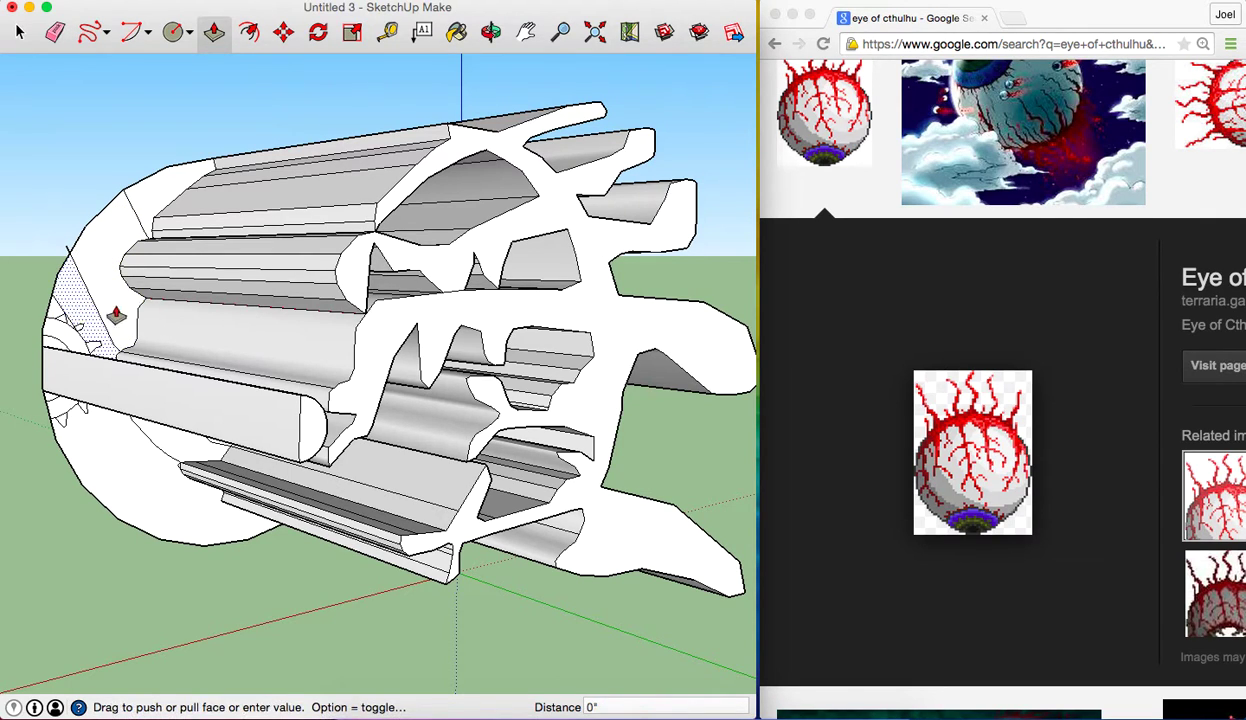
{"action": "left_click", "coordinate": [318, 322]}
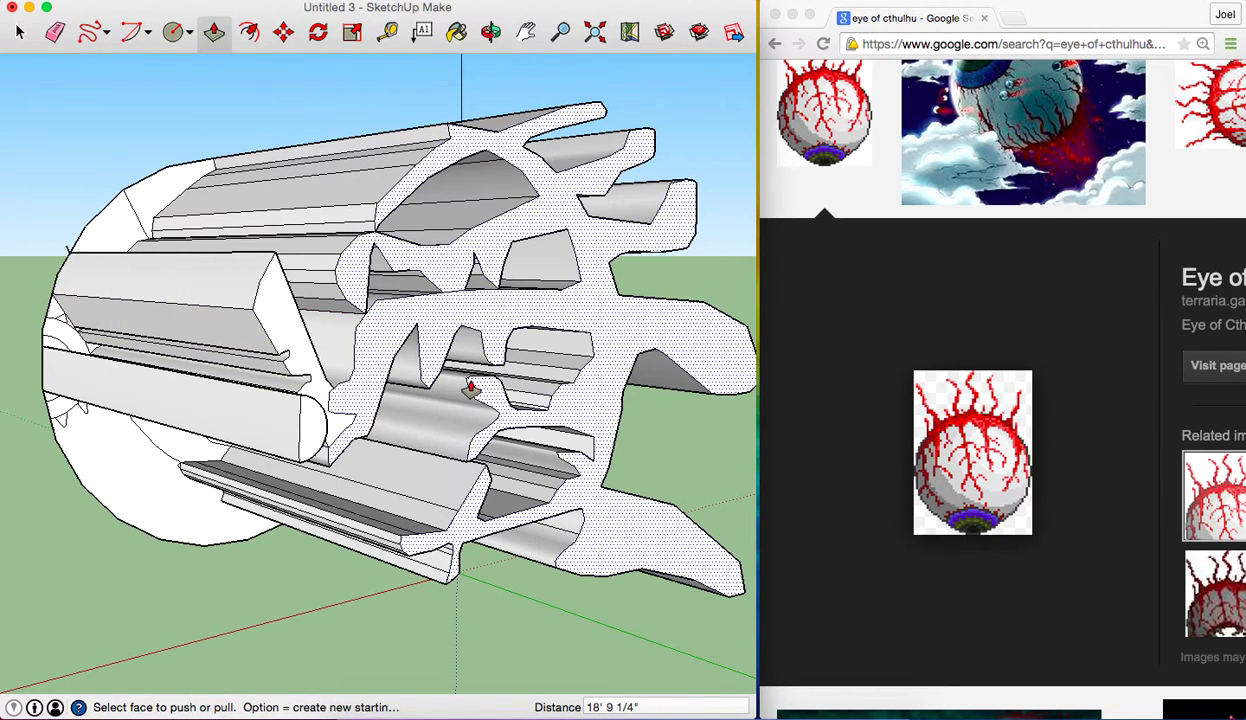
{"action": "key", "text": "super+z"}
{"action": "key", "text": "super+z"}
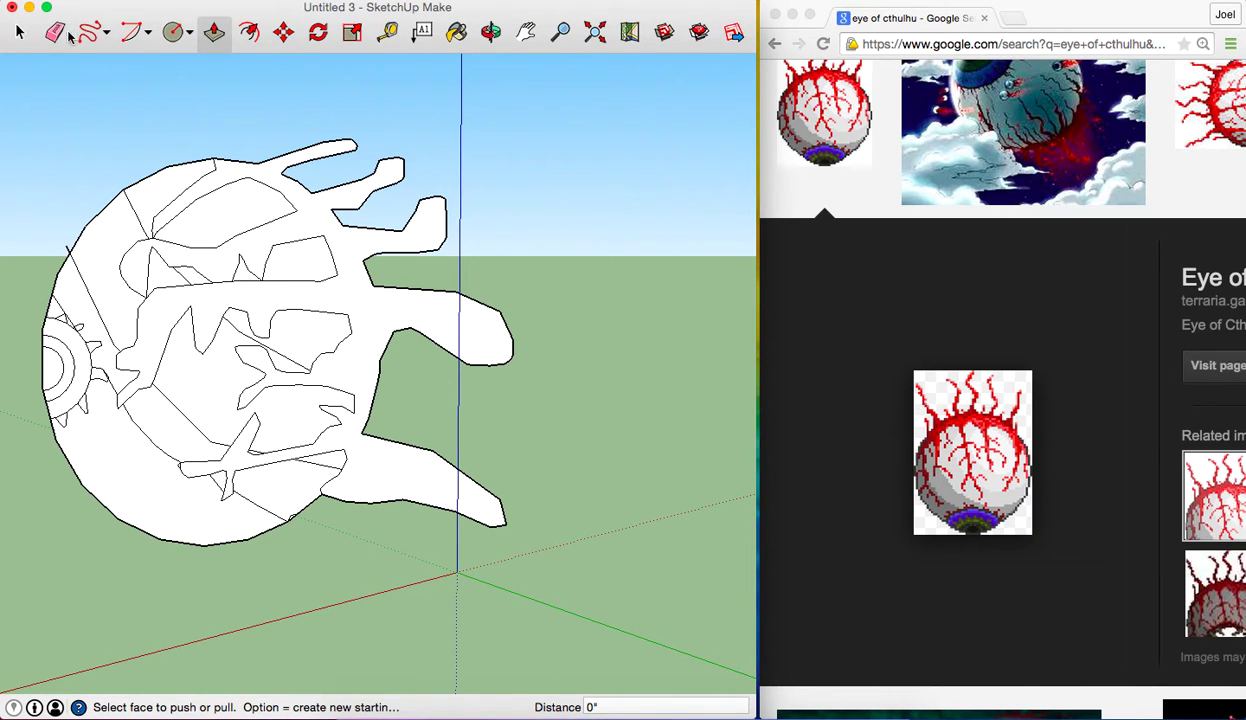
Erase the small concentric arcs at the vein shape's left edge
{"action": "left_click", "coordinate": [57, 33]}
{"action": "left_click", "coordinate": [60, 350]}
{"action": "left_click", "coordinate": [66, 372]}
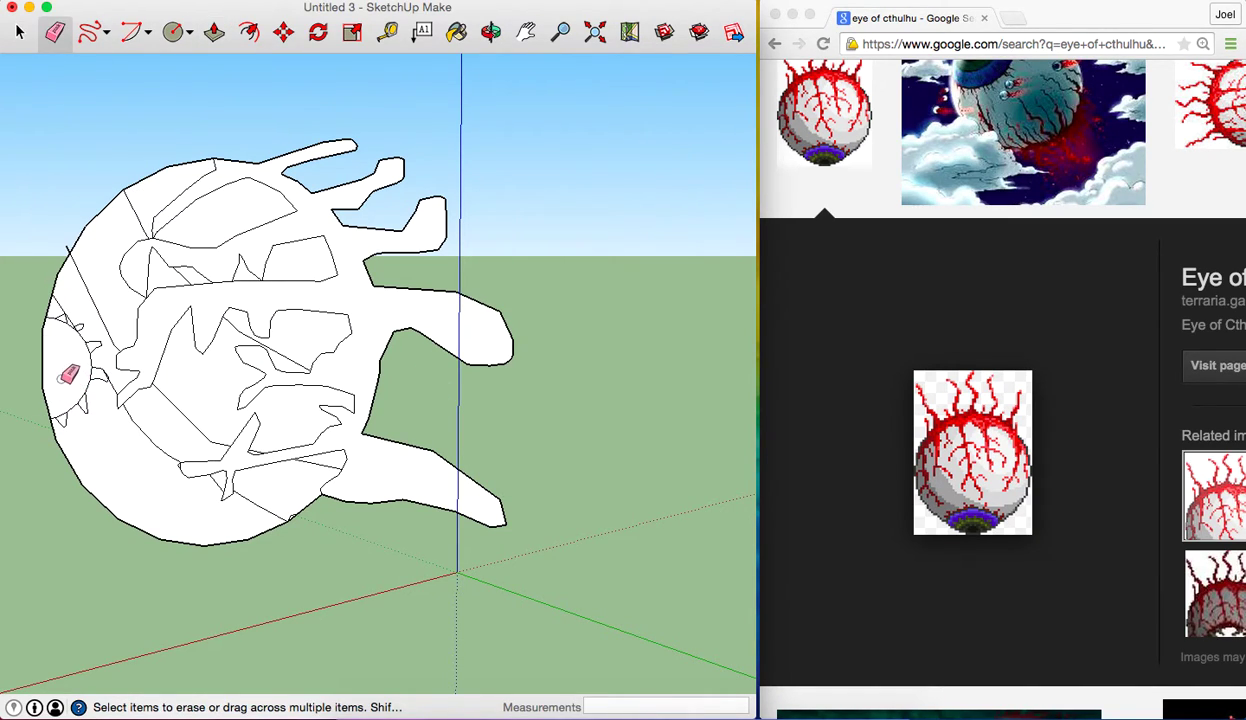
{"action": "scroll", "coordinate": [66, 372], "scroll_direction": "down", "scroll_amount": 3}
Orbit so the vein shape faces the camera and move one of its points up into a spike
{"action": "left_click", "coordinate": [491, 32]}
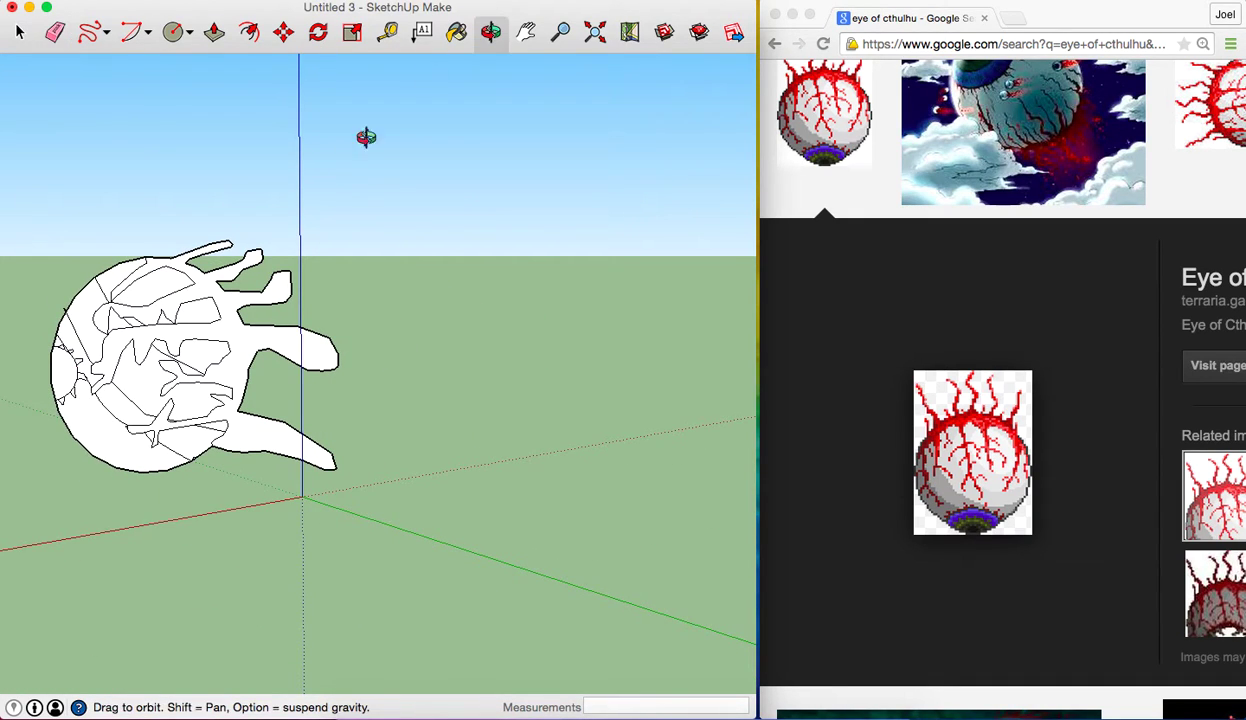
{"action": "left_click_drag", "start_coordinate": [362, 133], "coordinate": [873, 291]}
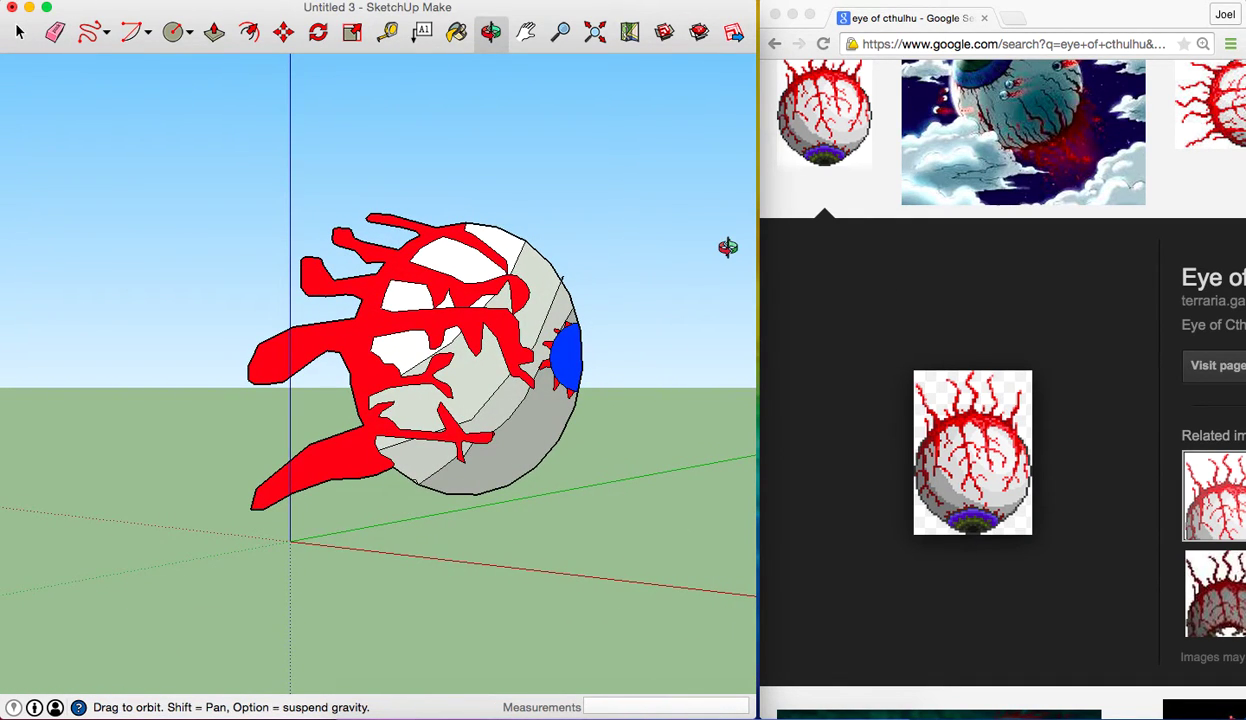
{"action": "left_click_drag", "start_coordinate": [600, 192], "coordinate": [2, 304]}
{"action": "mouse_move", "coordinate": [520, 290]}
{"action": "left_mouse_down"}
{"action": "mouse_move", "coordinate": [300, 270]}
{"action": "mouse_move", "coordinate": [265, 79]}
{"action": "left_mouse_up"}
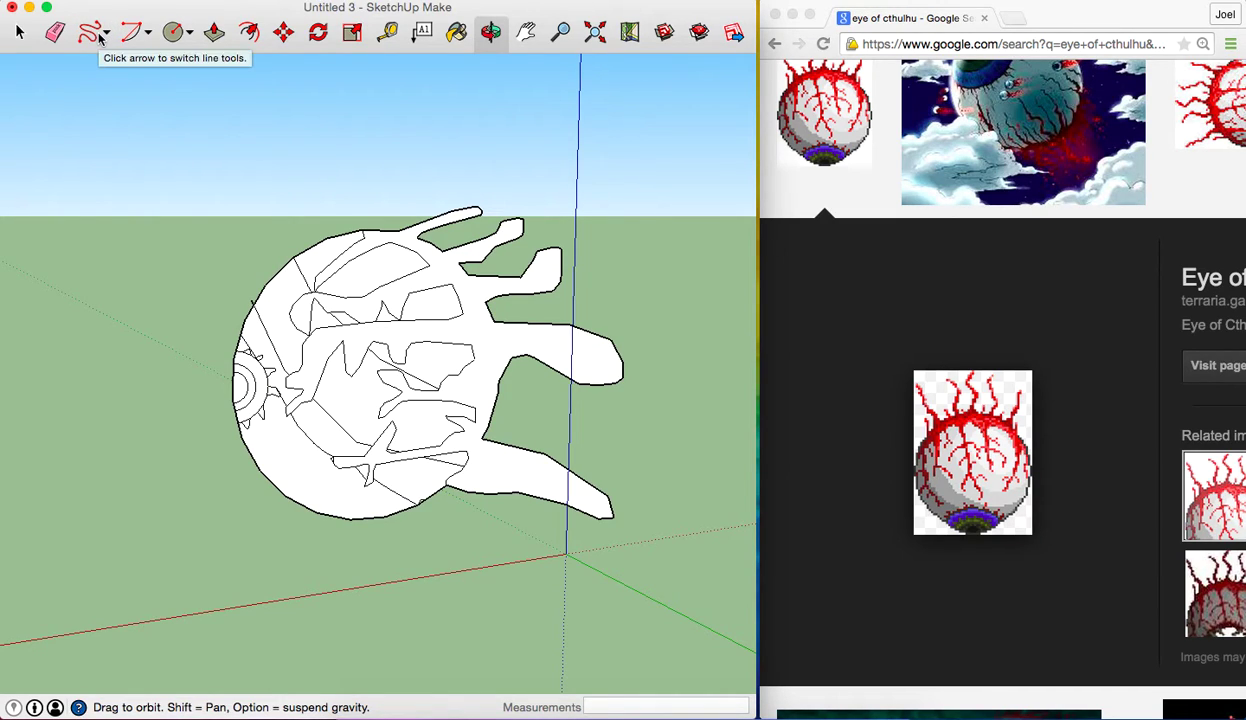
{"action": "left_click", "coordinate": [284, 32]}
{"action": "left_click", "coordinate": [381, 281]}
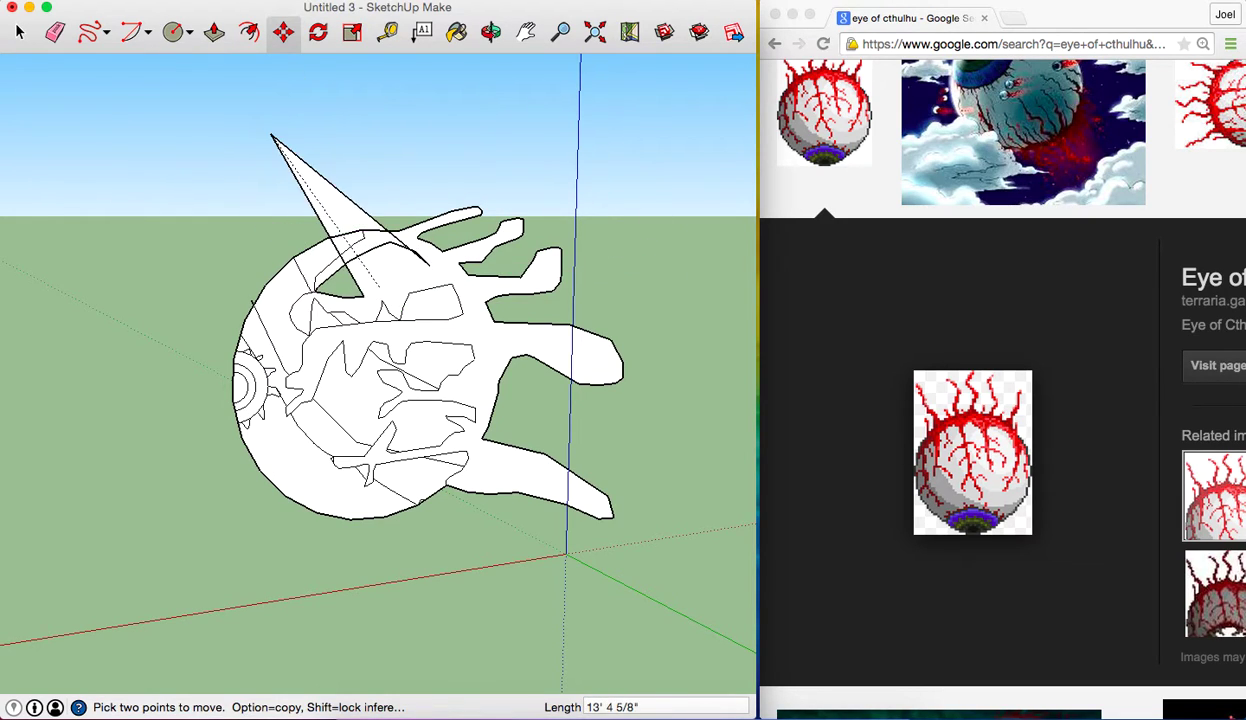
{"action": "left_click", "coordinate": [230, 286]}
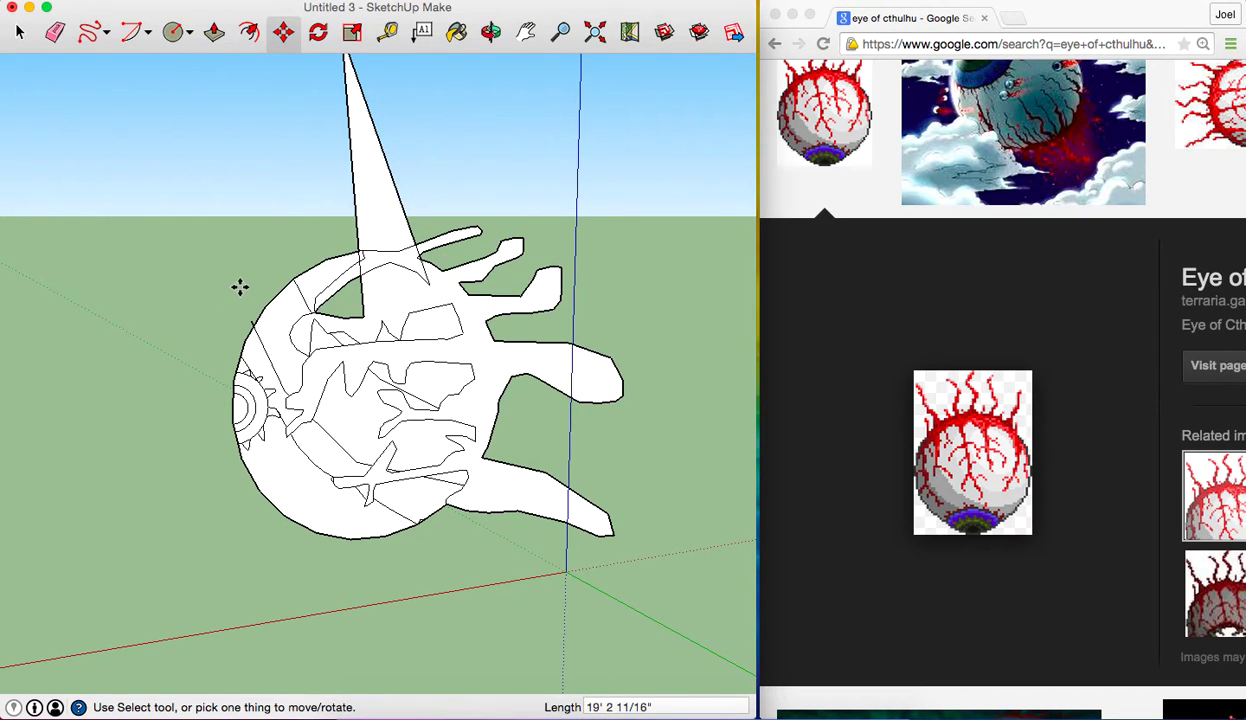
Orbit to the eye's red-veined side and pick the Freehand tool
{"action": "left_click", "coordinate": [491, 32]}
{"action": "mouse_move", "coordinate": [656, 186]}
{"action": "left_mouse_down"}
{"action": "mouse_move", "coordinate": [927, 217]}
{"action": "mouse_move", "coordinate": [623, 268]}
{"action": "left_mouse_up"}
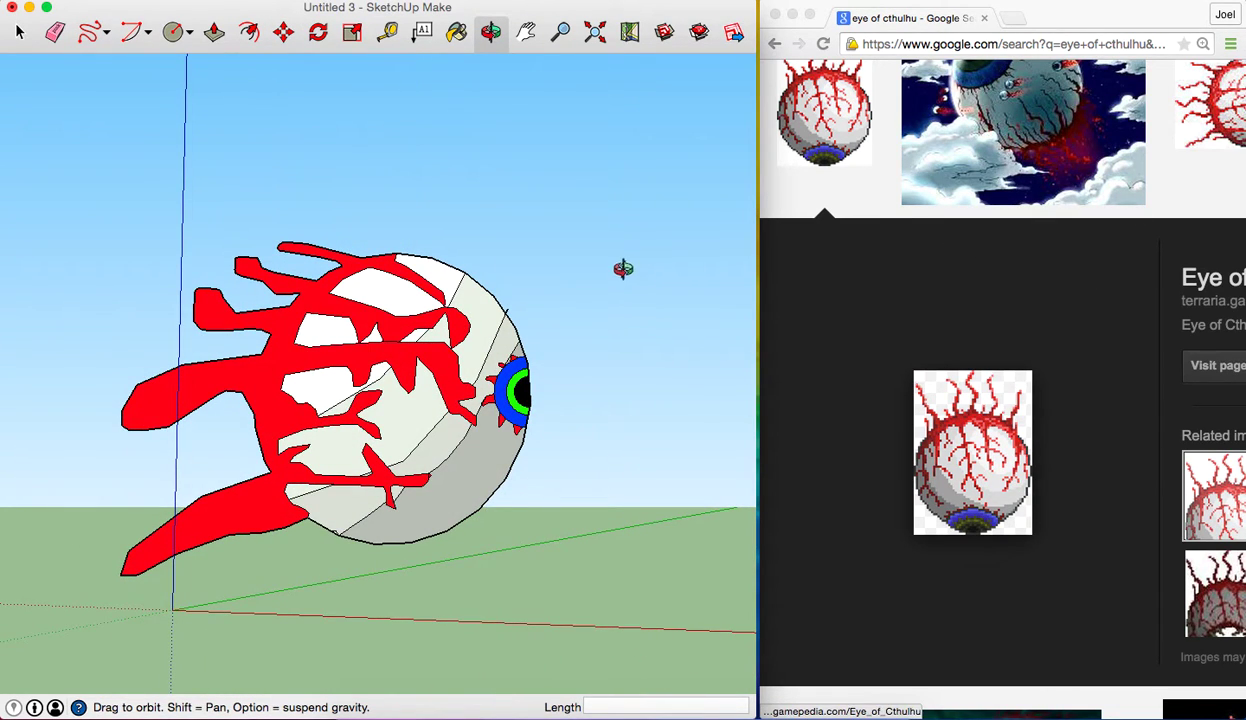
{"action": "left_click", "coordinate": [99, 32]}
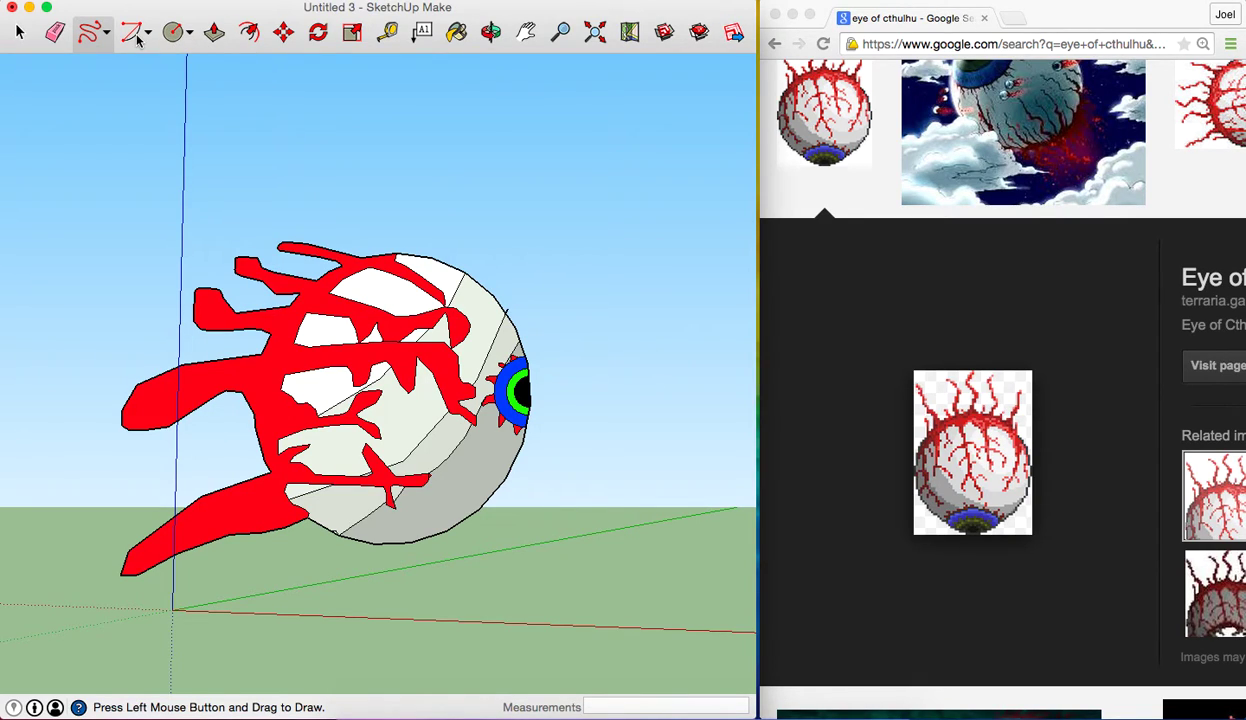
Choose the Line tool, draw a trial line on the eyeball, and undo it
{"action": "left_click", "coordinate": [72, 35]}
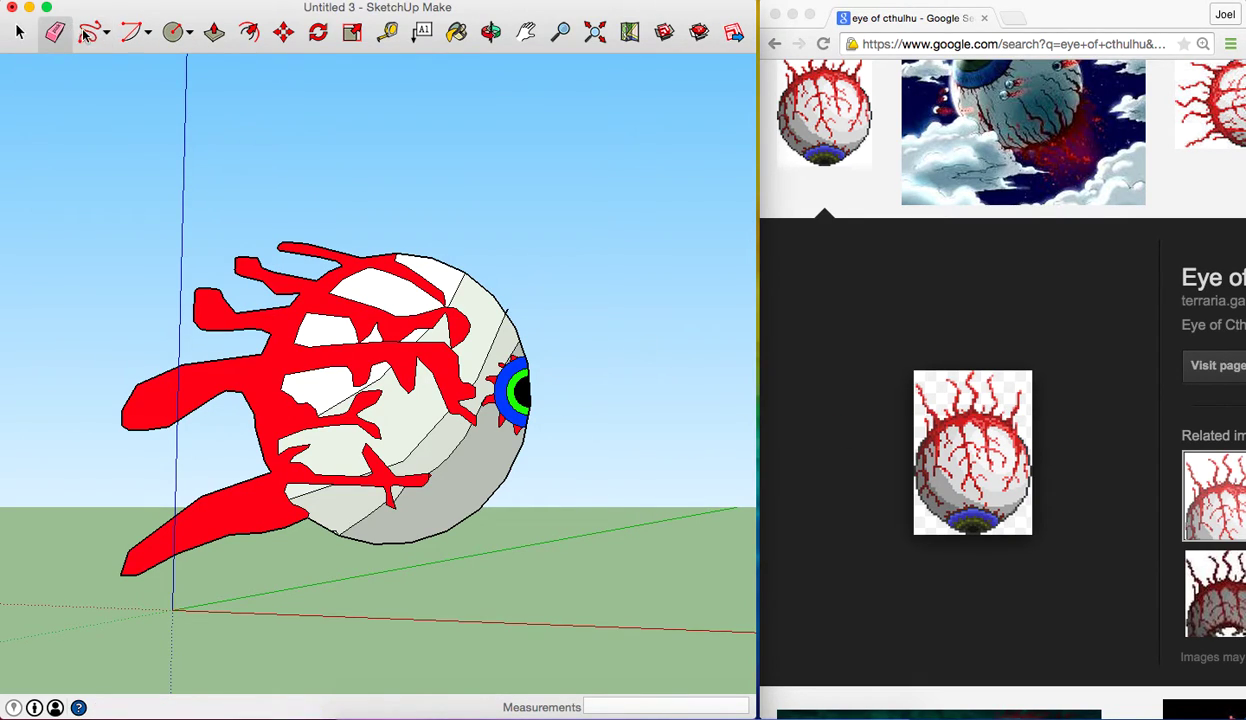
{"action": "left_click", "coordinate": [88, 34]}
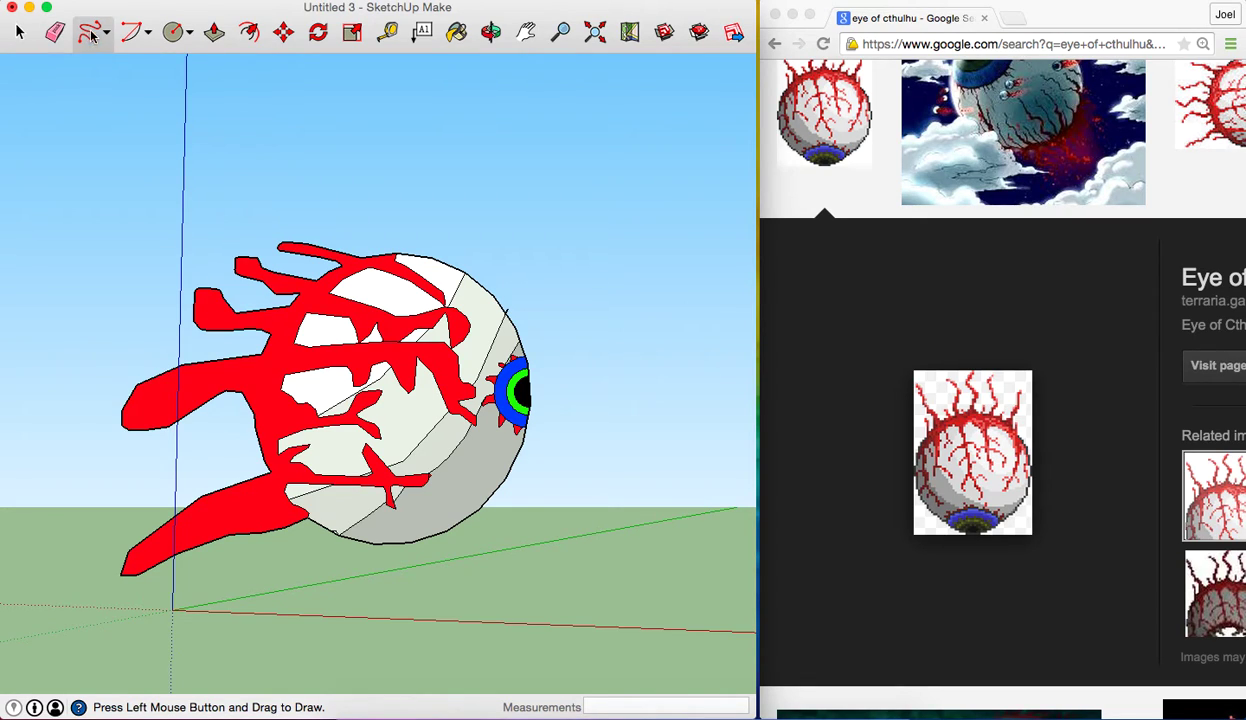
{"action": "left_click", "coordinate": [110, 33]}
{"action": "left_click", "coordinate": [130, 58]}
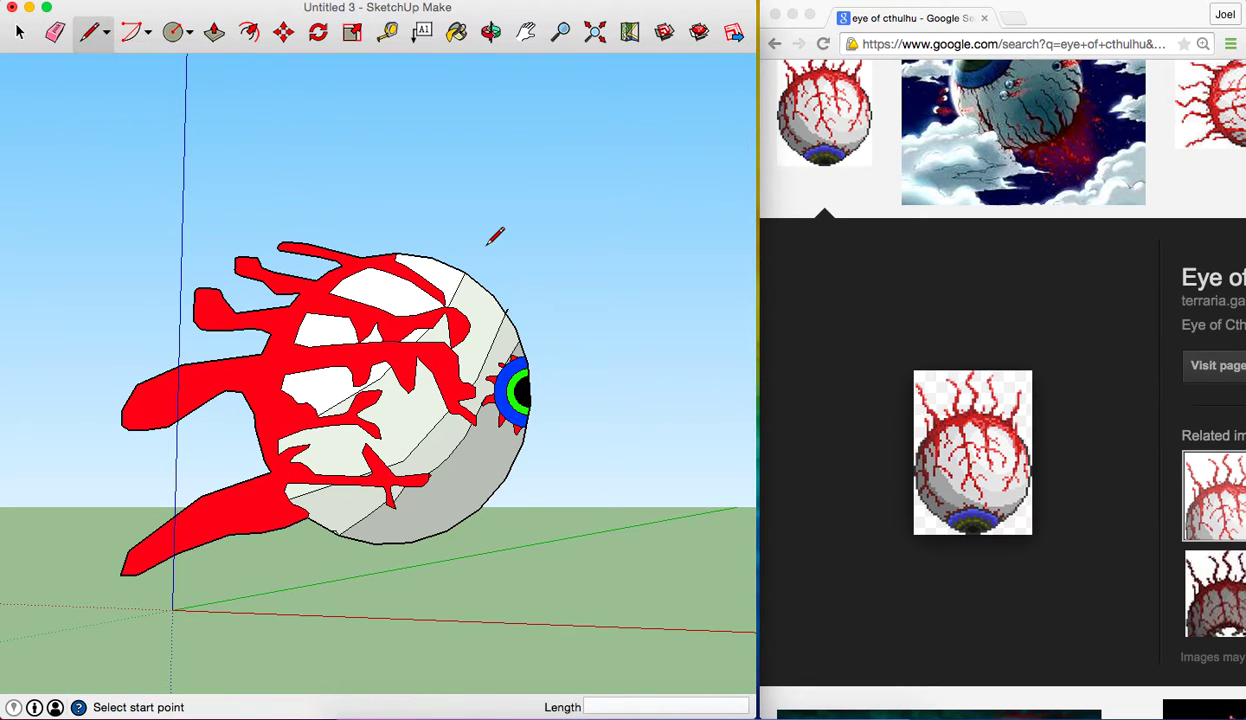
{"action": "left_click", "coordinate": [399, 400]}
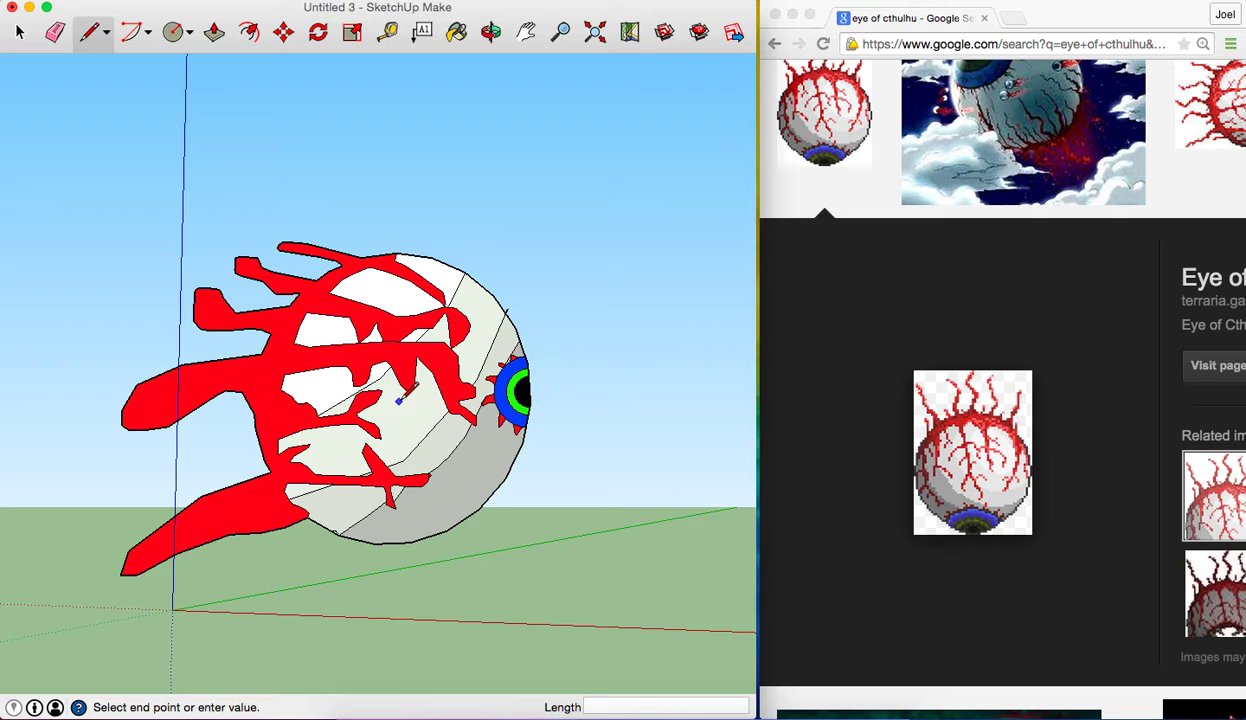
{"action": "left_click", "coordinate": [292, 382]}
{"action": "key", "text": "ctrl+z"}
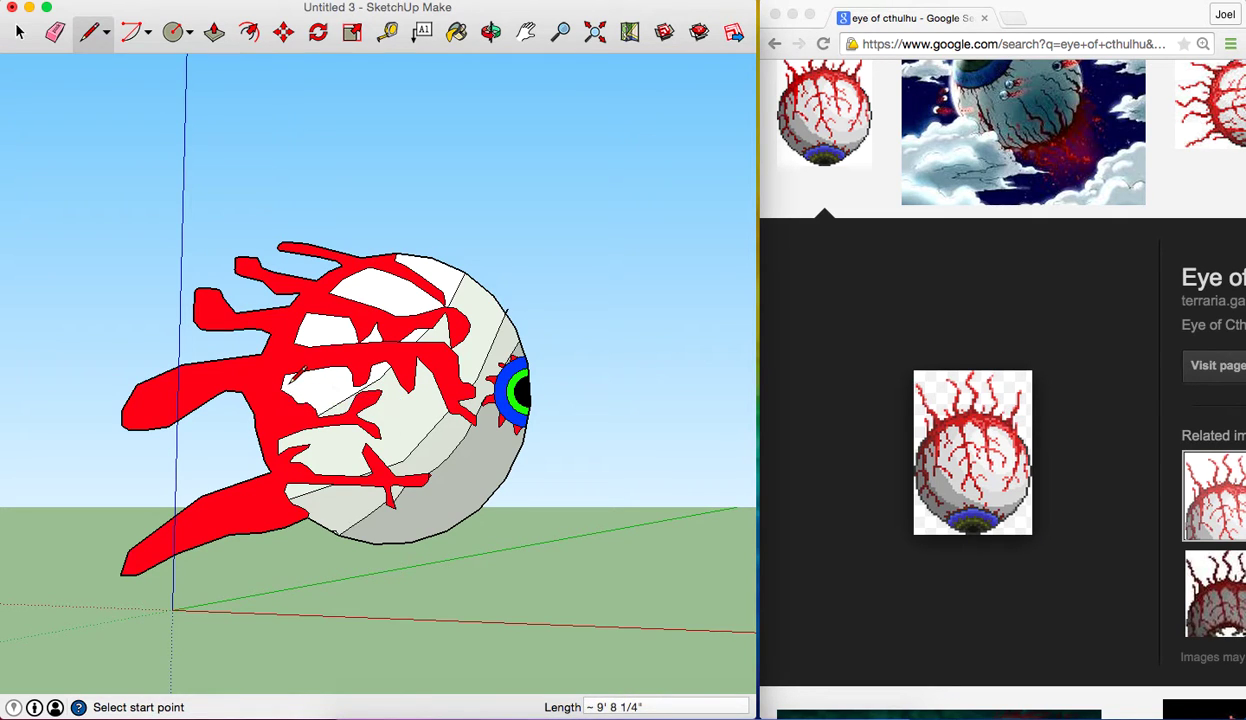
Orbit to see the eyeball edge-on and draw a line across its face
{"action": "left_click", "coordinate": [490, 32]}
{"action": "left_click_drag", "start_coordinate": [576, 311], "coordinate": [256, 375]}
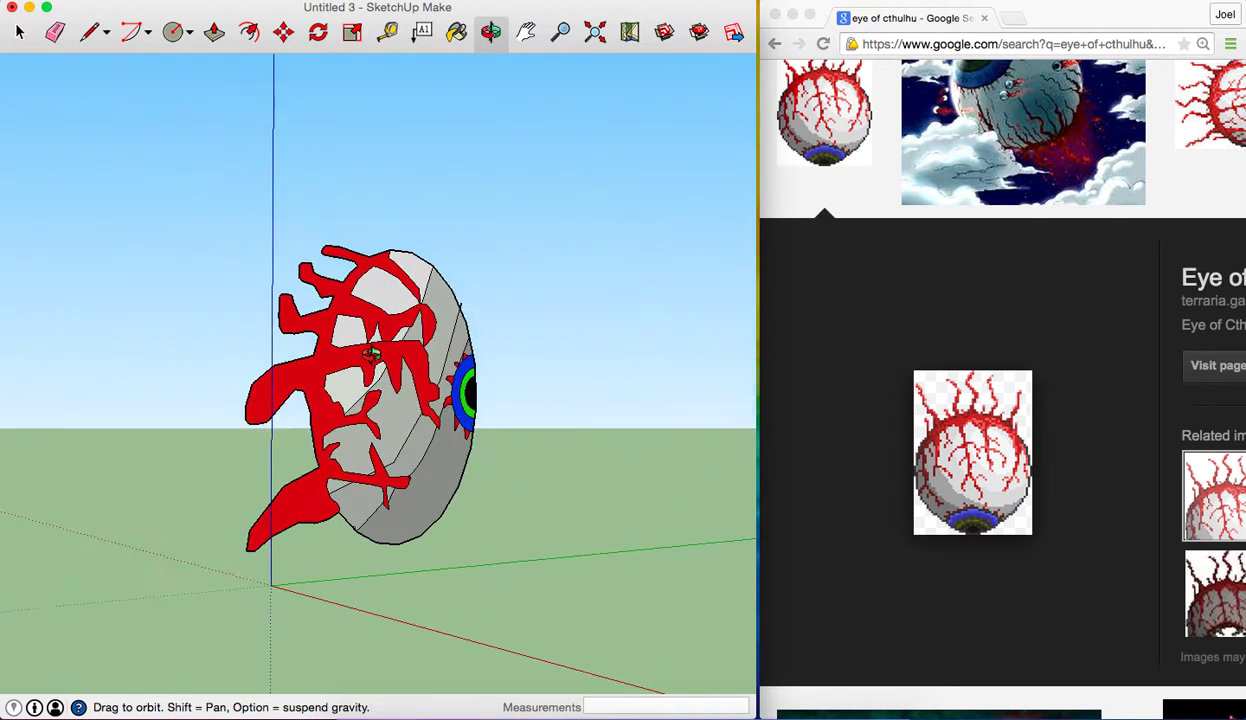
{"action": "left_click", "coordinate": [88, 36]}
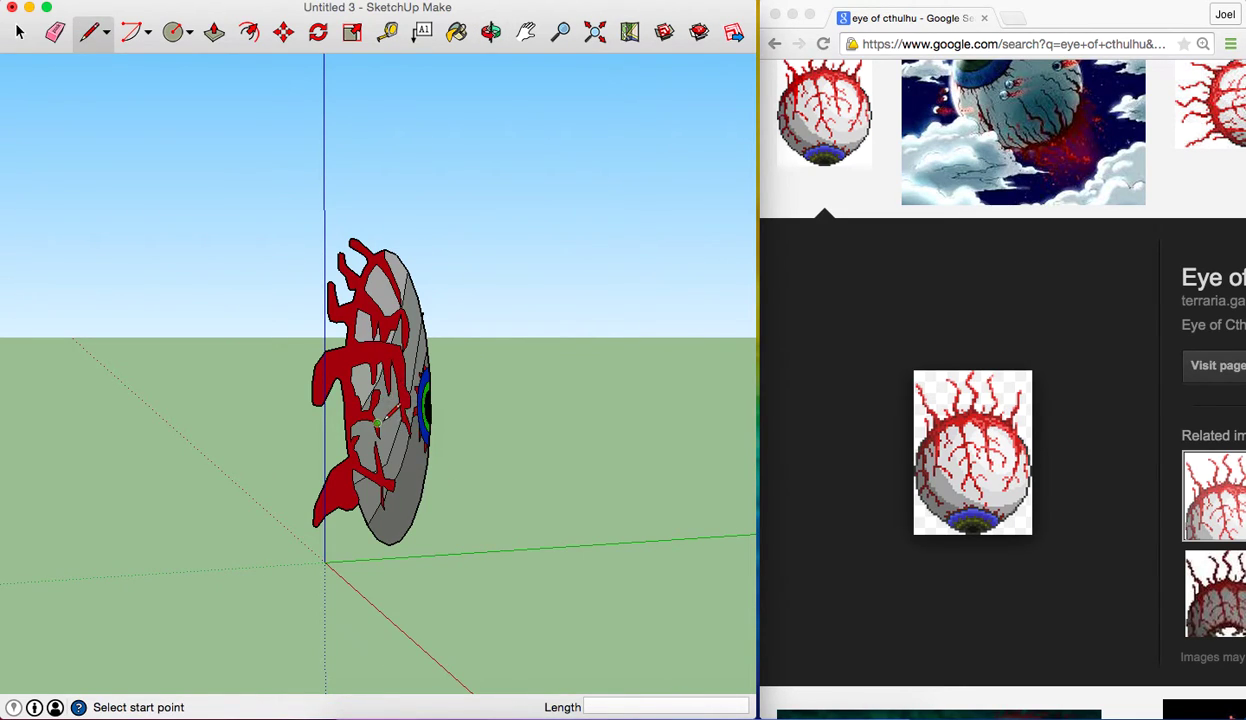
{"action": "left_click", "coordinate": [388, 397]}
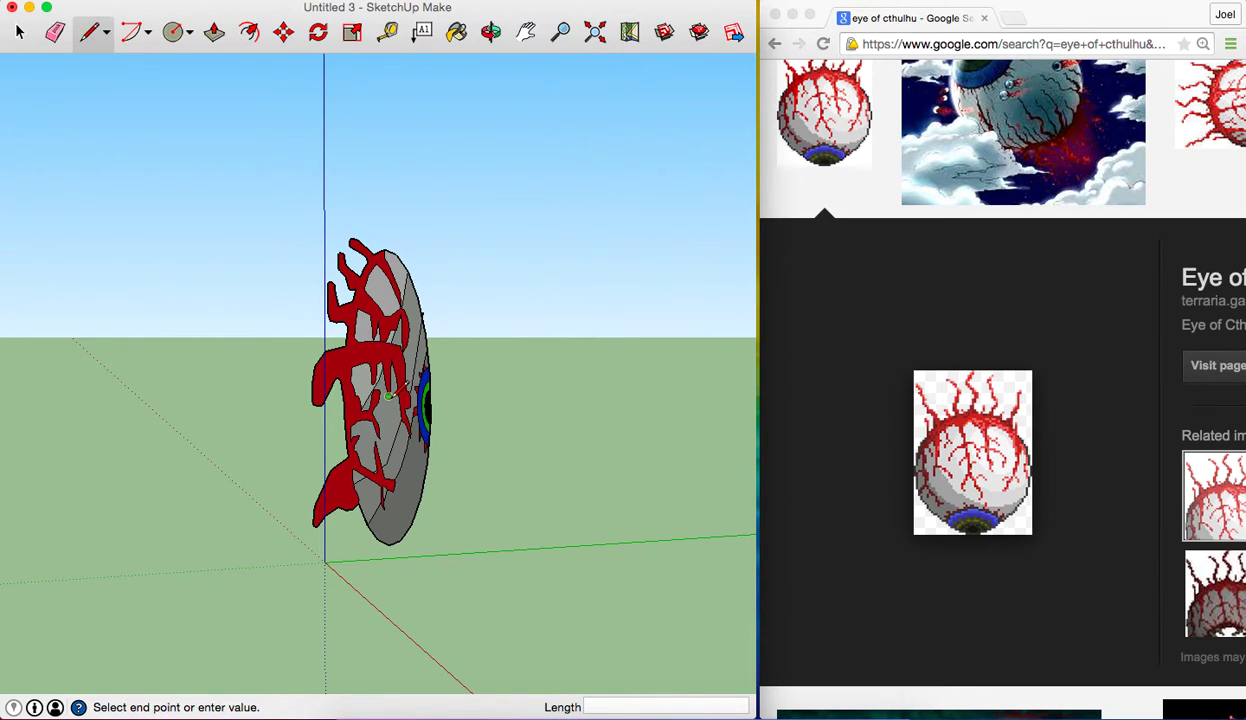
{"action": "left_click", "coordinate": [281, 397]}
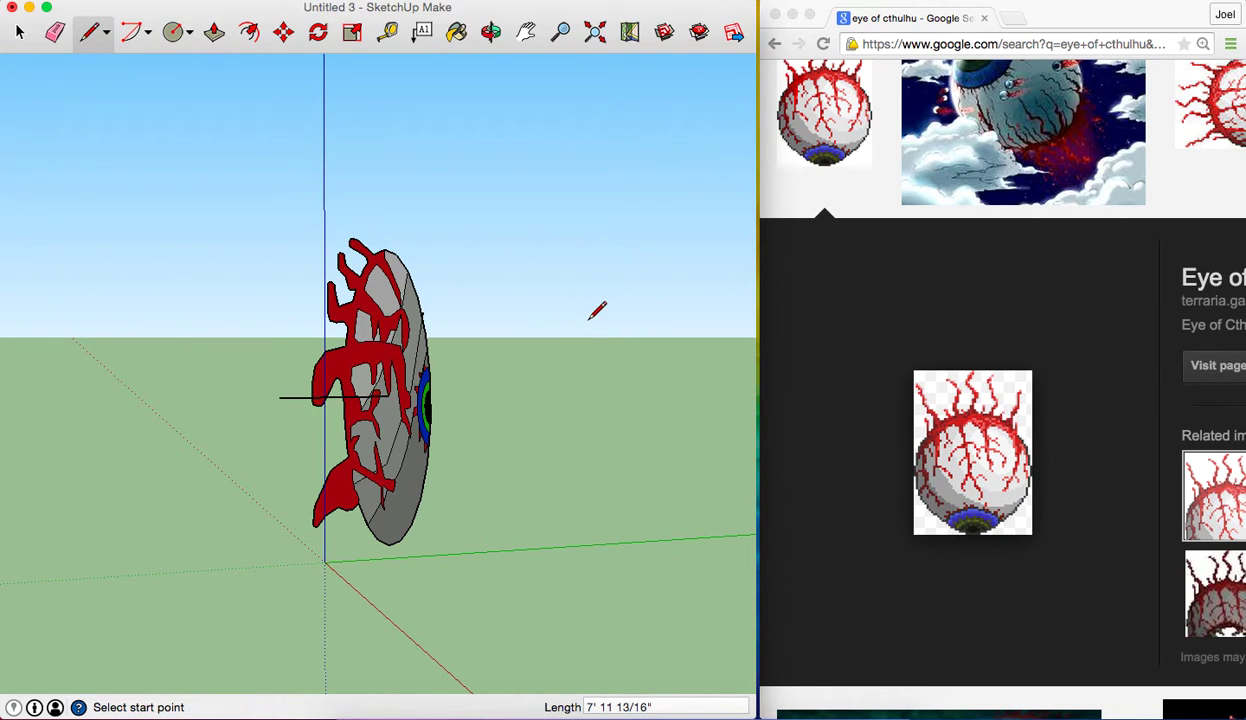
In a frontal view, draw edges from a point among the veins to the iris, undoing the extra edge
{"action": "left_click", "coordinate": [491, 37]}
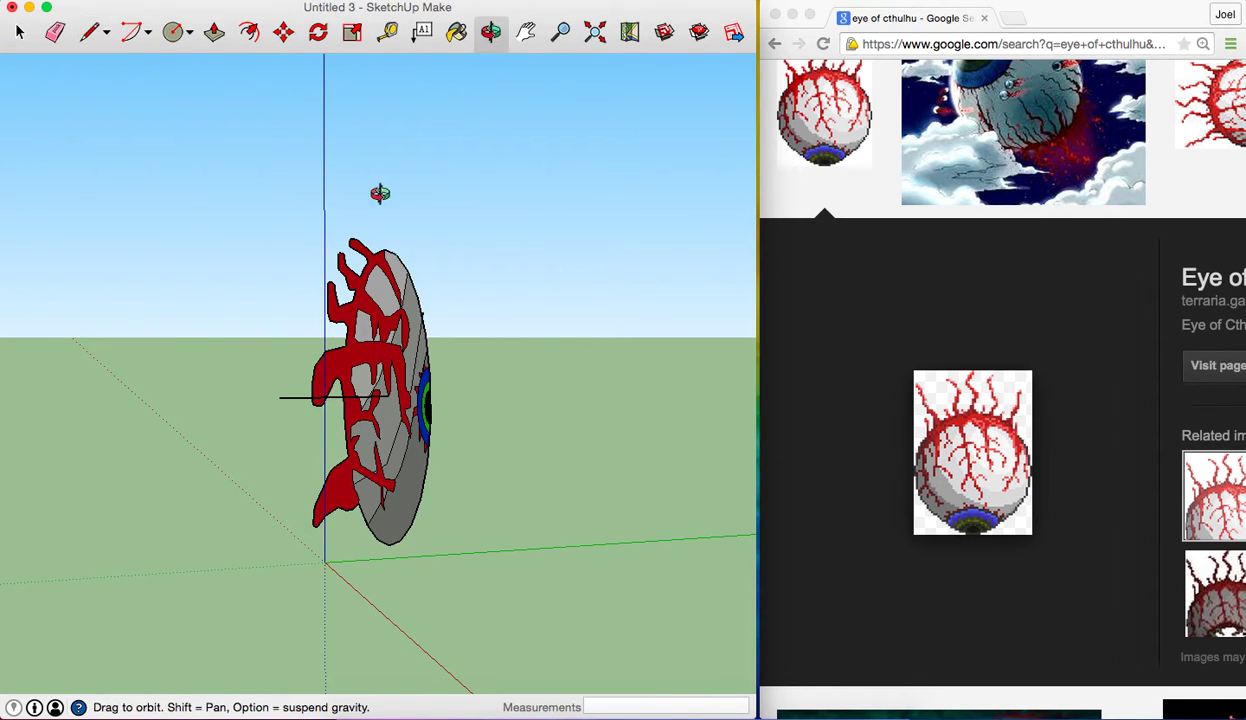
{"action": "left_click_drag", "start_coordinate": [378, 195], "coordinate": [592, 210]}
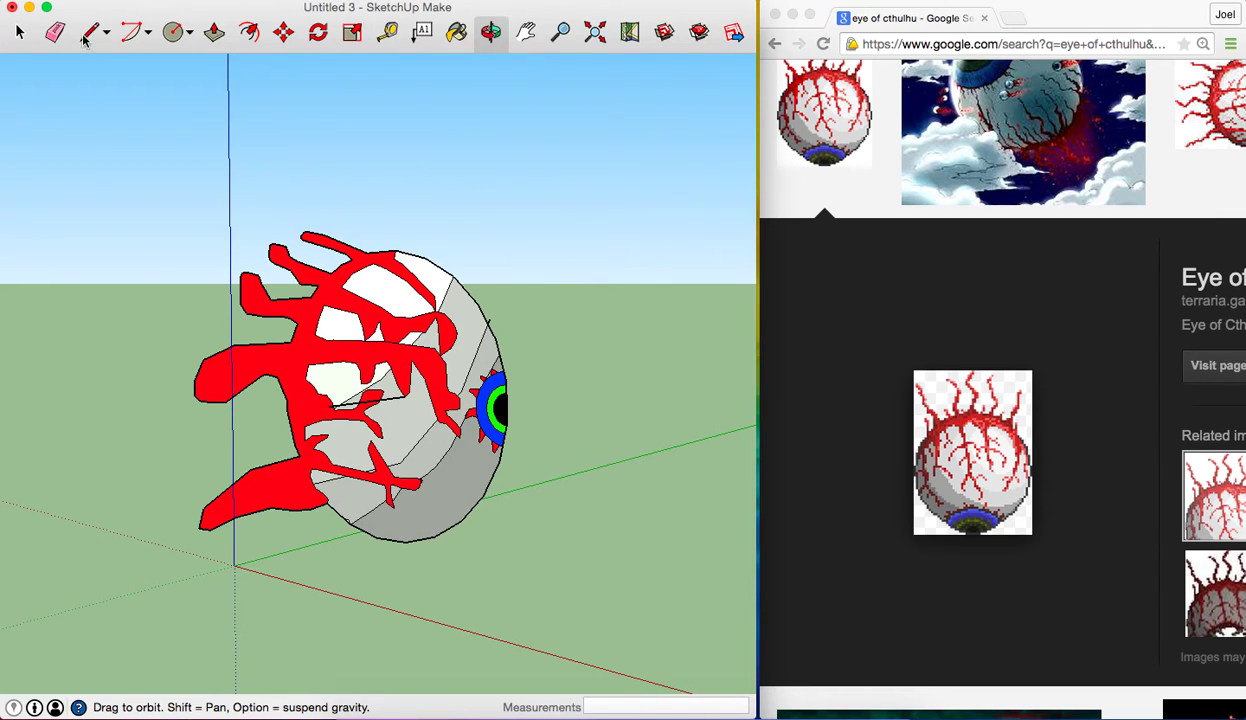
{"action": "left_click", "coordinate": [87, 35]}
{"action": "left_click", "coordinate": [327, 406]}
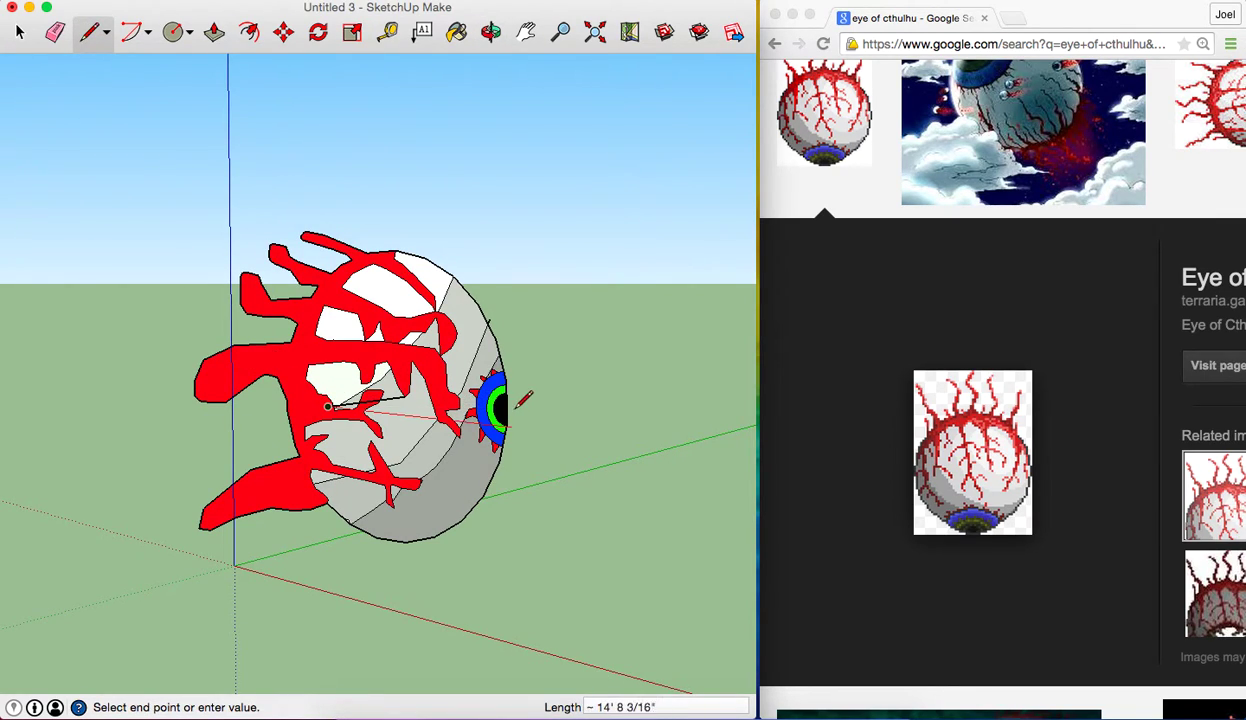
{"action": "left_click", "coordinate": [508, 406]}
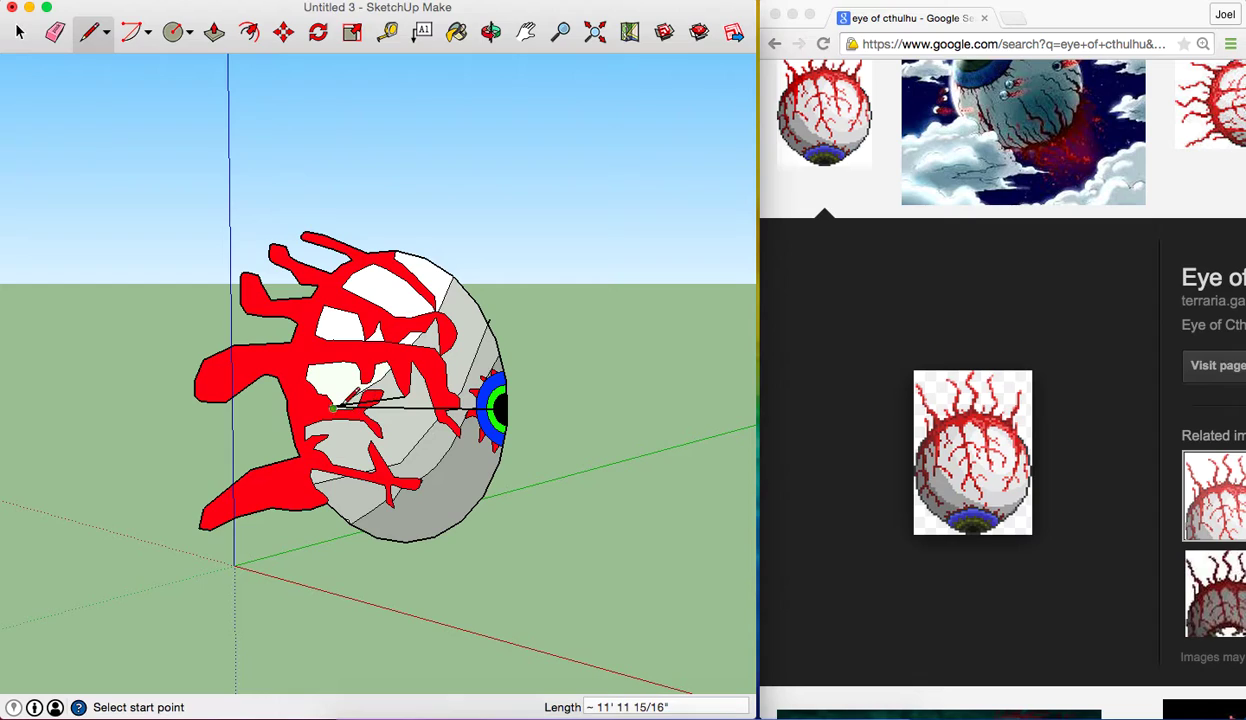
{"action": "left_click", "coordinate": [333, 407]}
{"action": "left_click", "coordinate": [512, 385]}
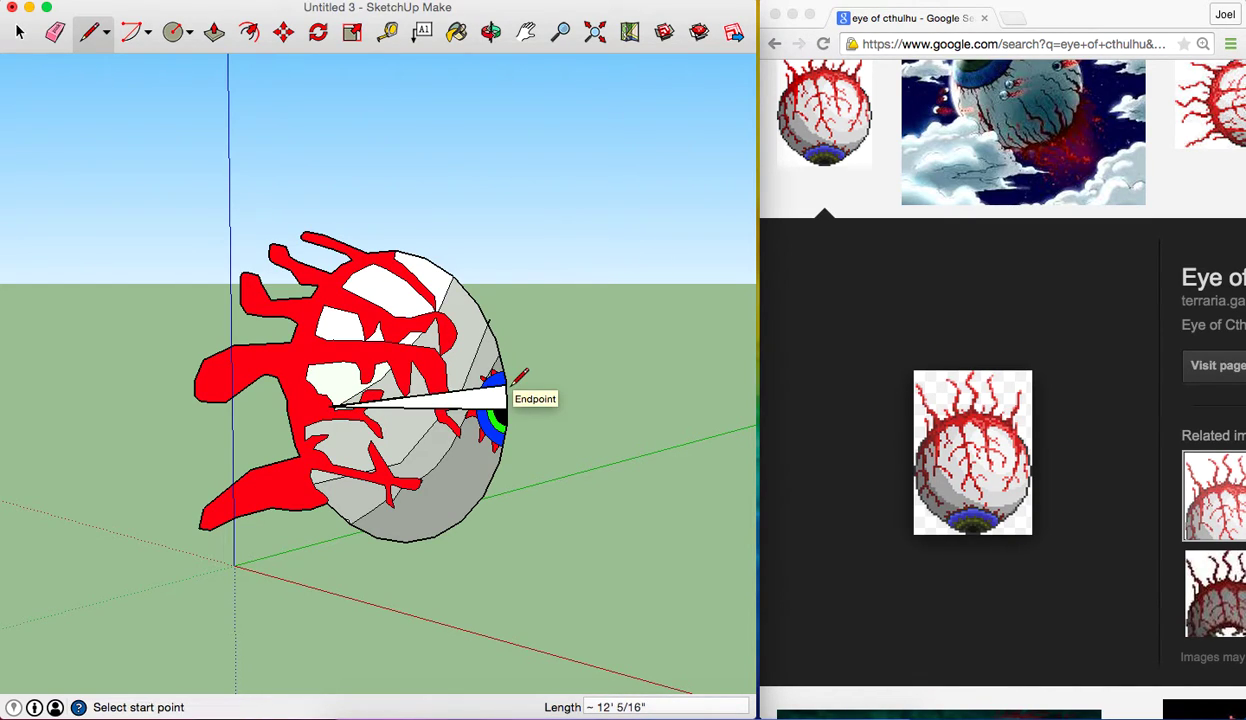
{"action": "key", "text": "super+z"}
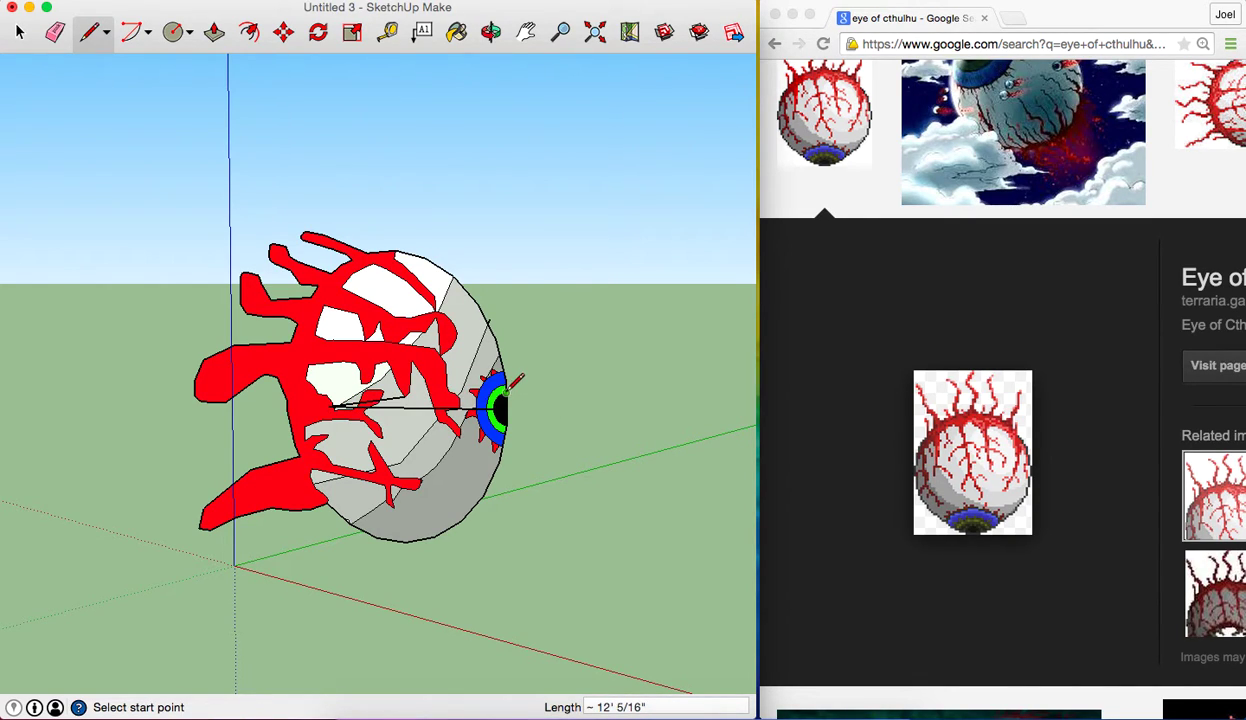
Draw two more edges from the iris back to the vein point so they converge
{"action": "left_click", "coordinate": [511, 387]}
{"action": "left_click", "coordinate": [335, 406]}
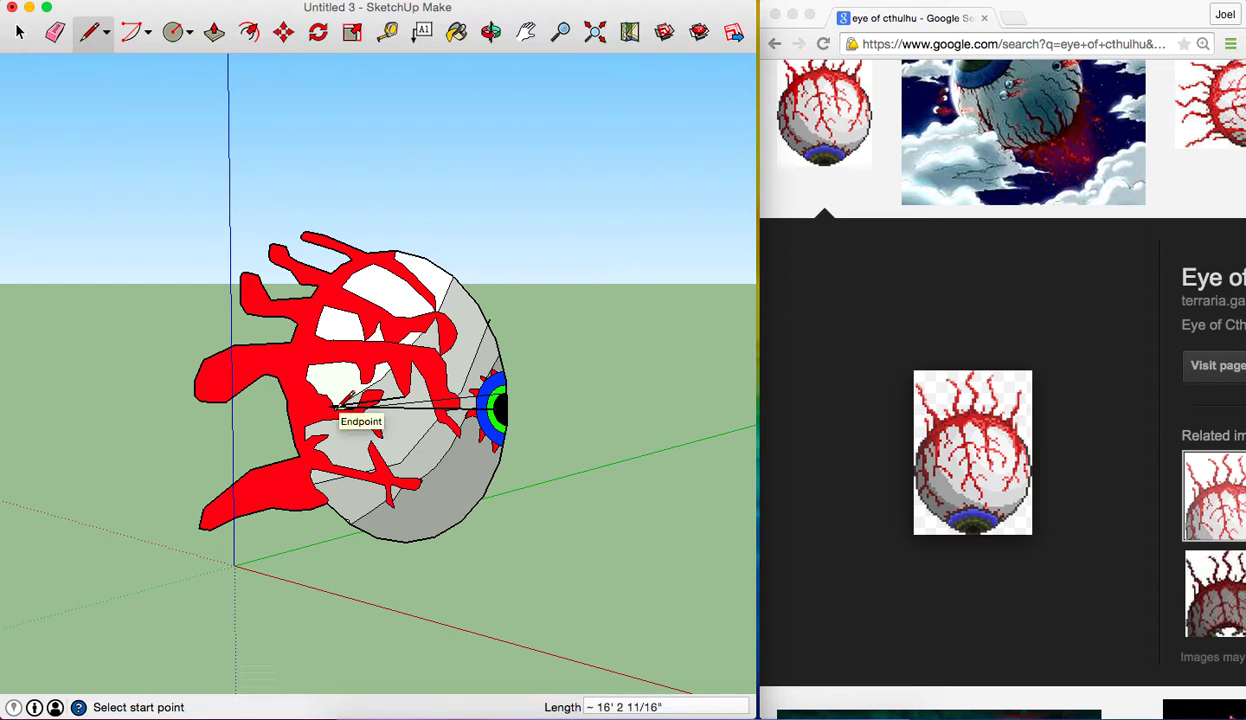
{"action": "left_click", "coordinate": [509, 423]}
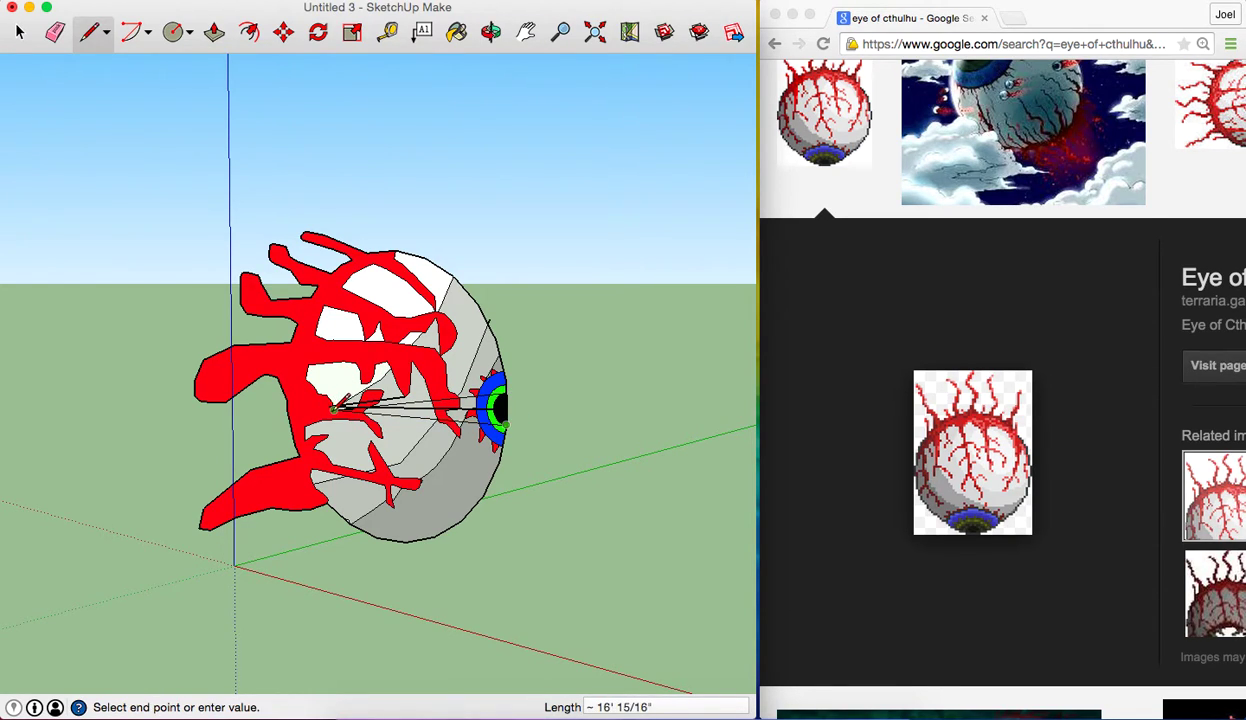
{"action": "left_click", "coordinate": [336, 405]}
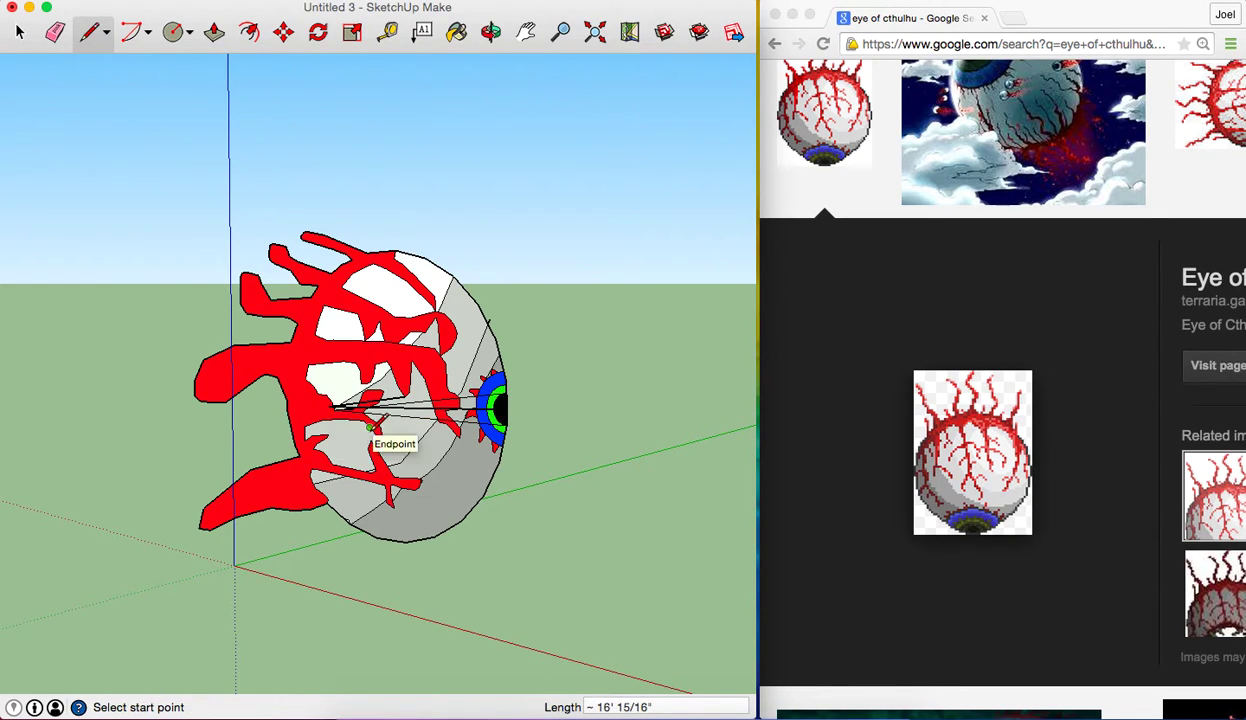
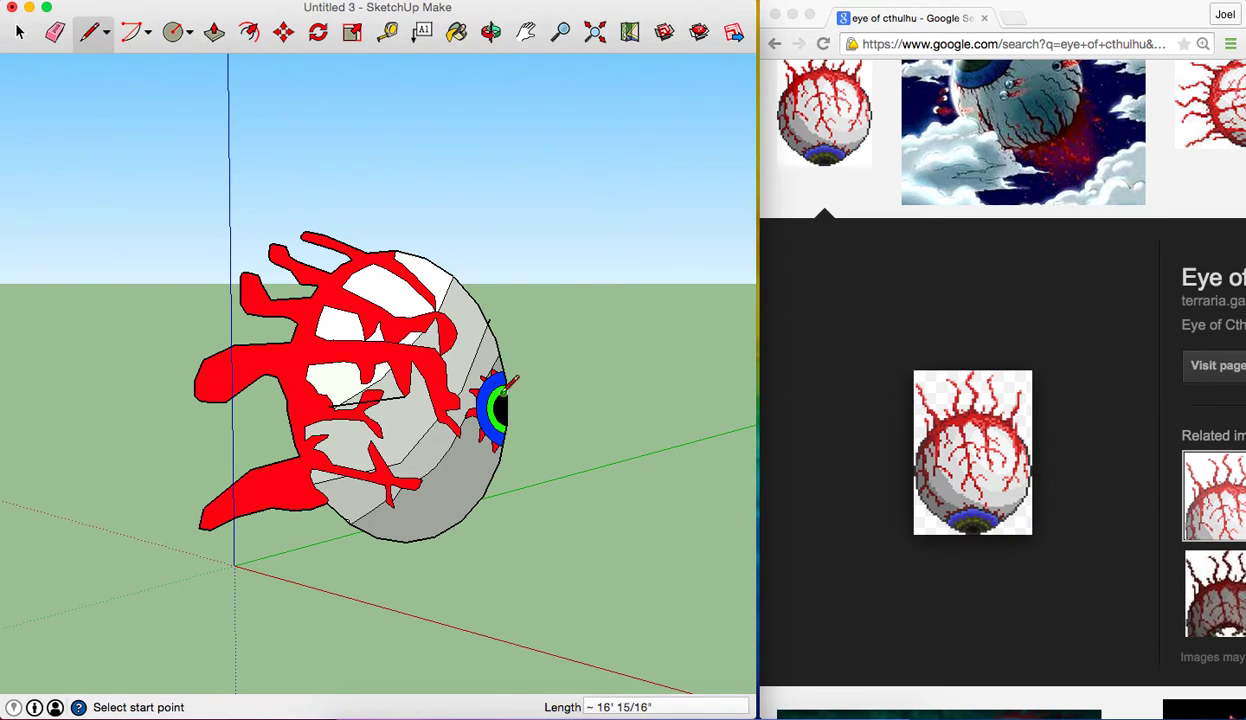
Draw two lines from a point left of the eye to the iris edge, plus a short line at the iris
{"action": "left_click", "coordinate": [327, 406]}
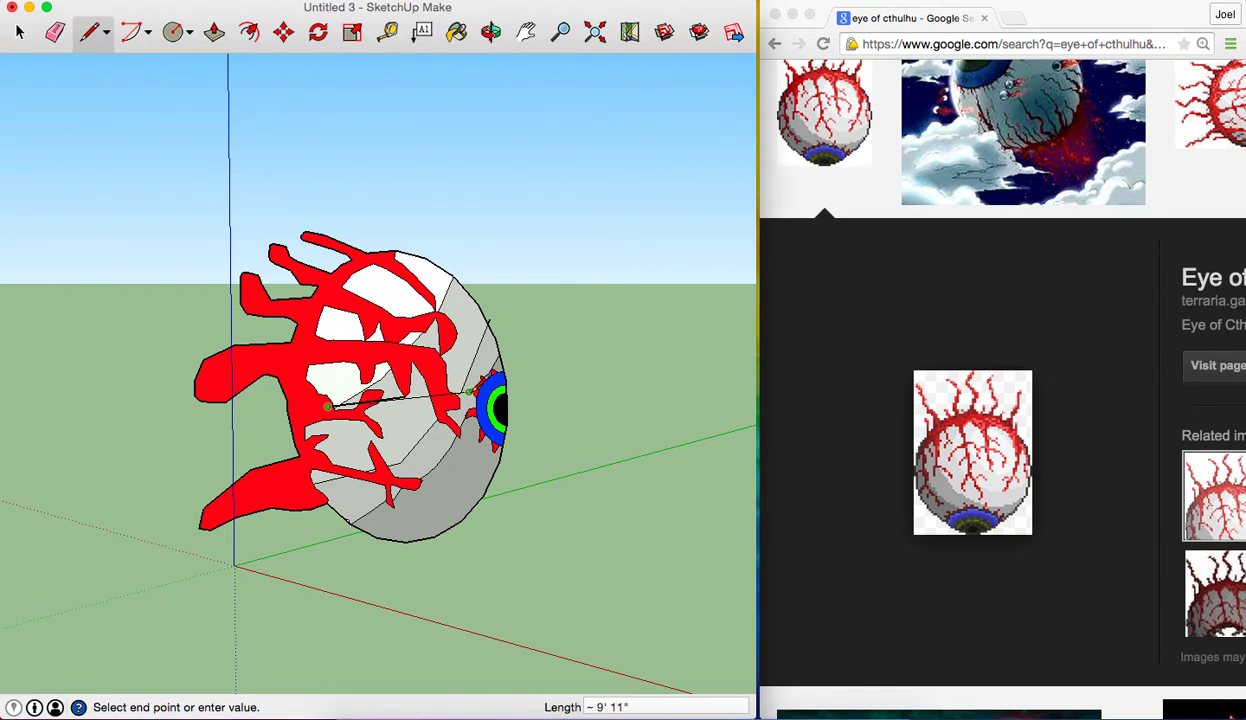
{"action": "left_click", "coordinate": [506, 395]}
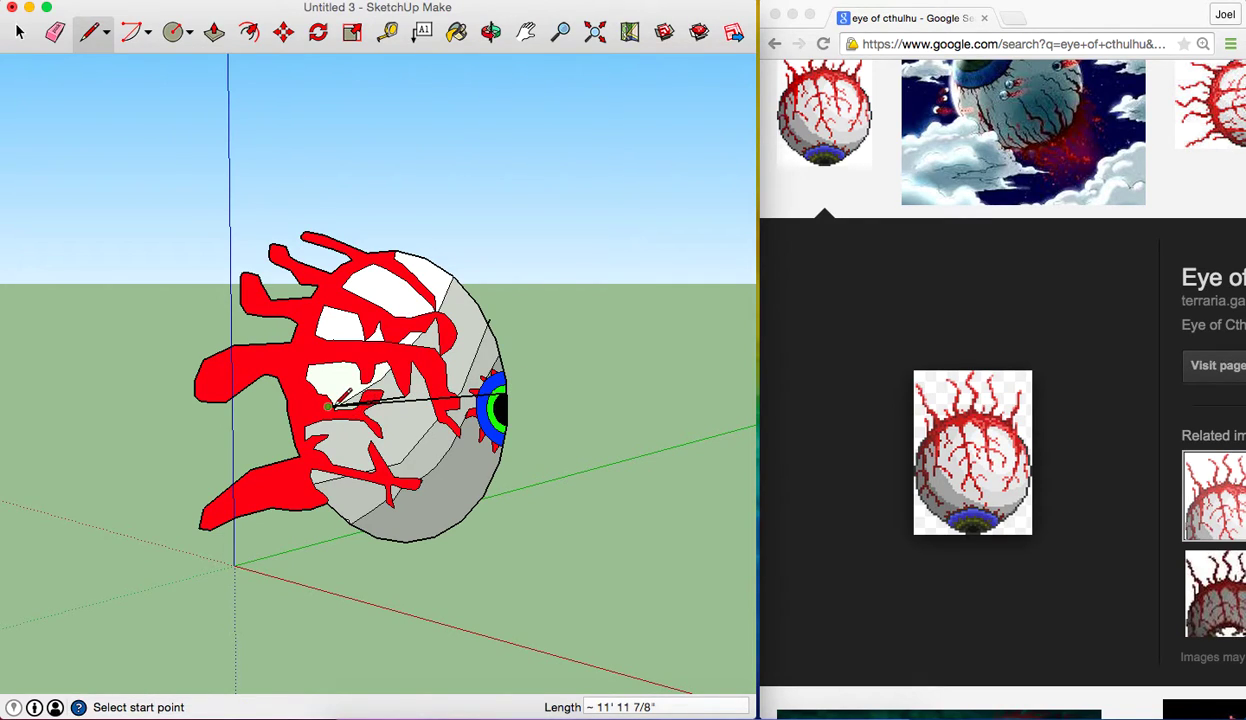
{"action": "left_click", "coordinate": [327, 406]}
{"action": "left_click", "coordinate": [507, 421]}
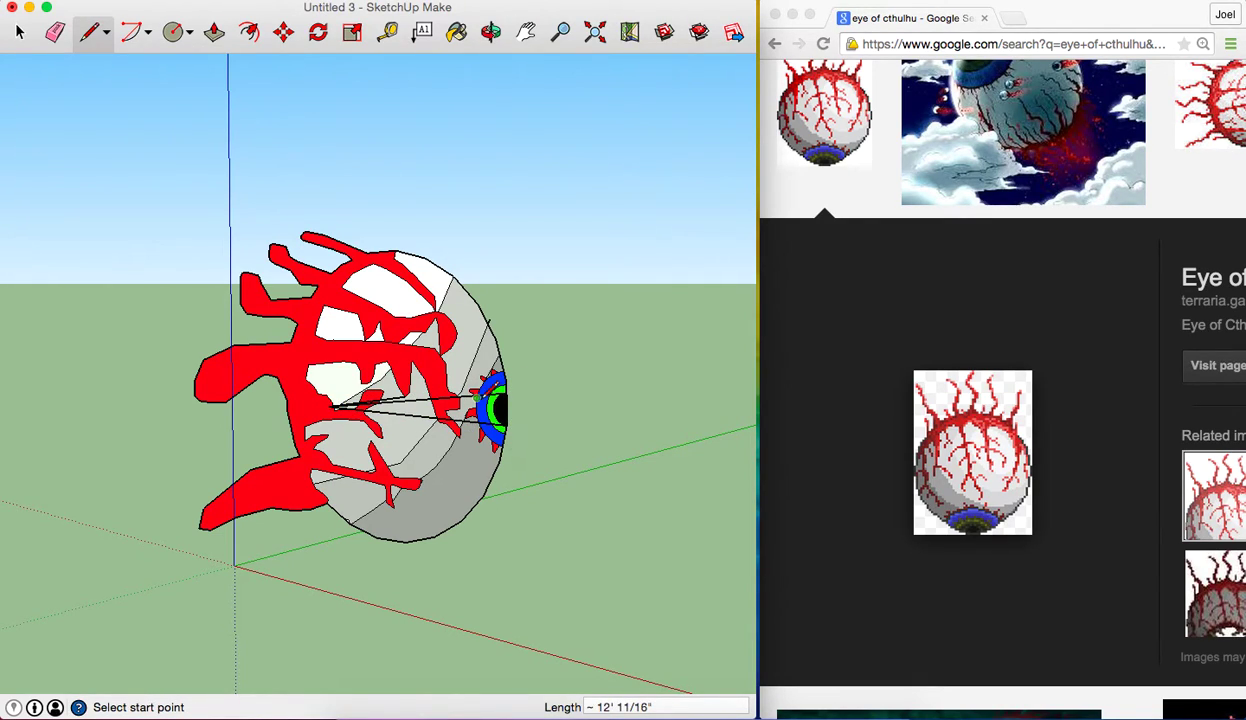
{"action": "left_click", "coordinate": [505, 405]}
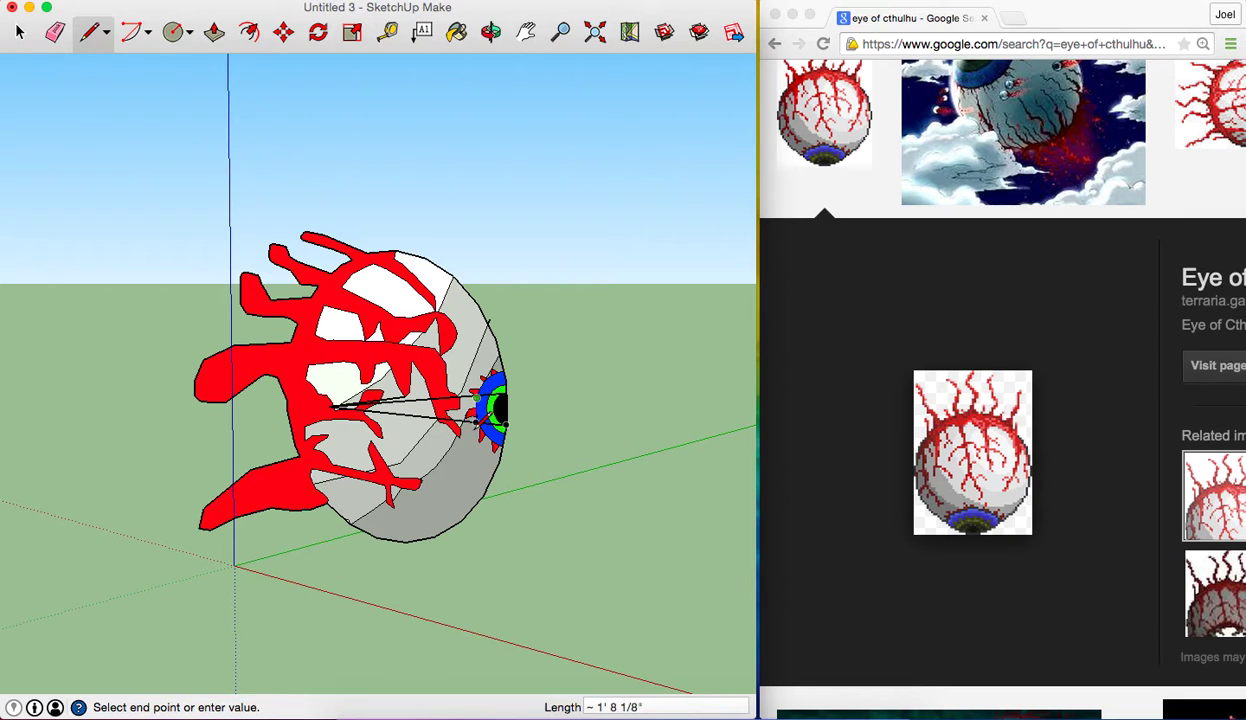
{"action": "left_click", "coordinate": [498, 420]}
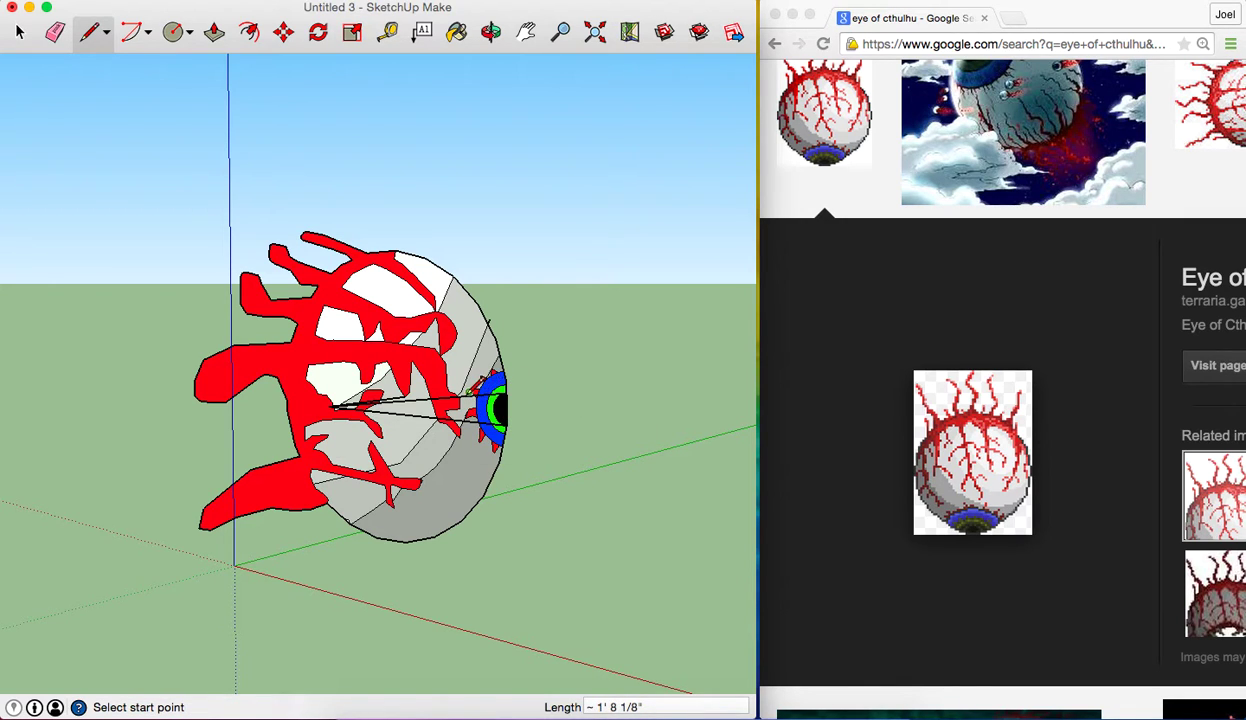
Zoom in and add an edge joining the upper and lower lines to close a small face
{"action": "scroll", "coordinate": [480, 380], "scroll_direction": "down", "scroll_amount": 2}
{"action": "scroll", "coordinate": [474, 391], "scroll_direction": "up", "scroll_amount": 10}
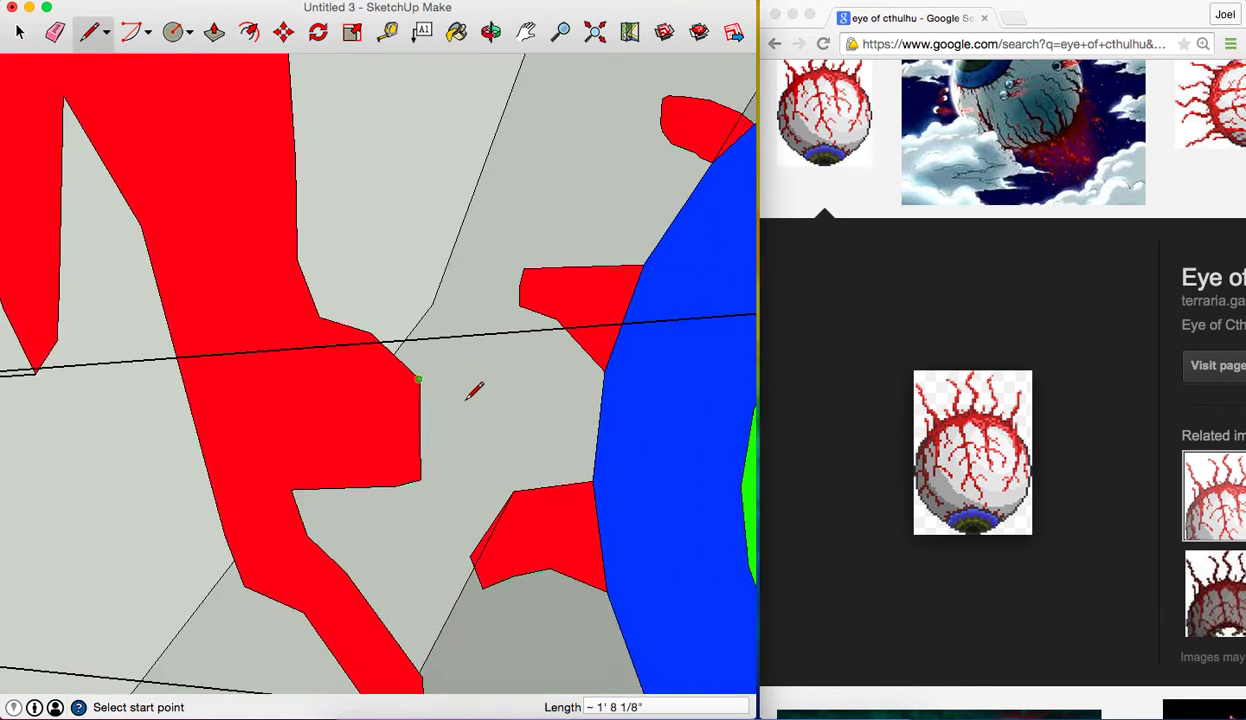
{"action": "scroll", "coordinate": [474, 391], "scroll_direction": "down", "scroll_amount": 1}
{"action": "scroll", "coordinate": [474, 391], "scroll_direction": "down", "scroll_amount": 2}
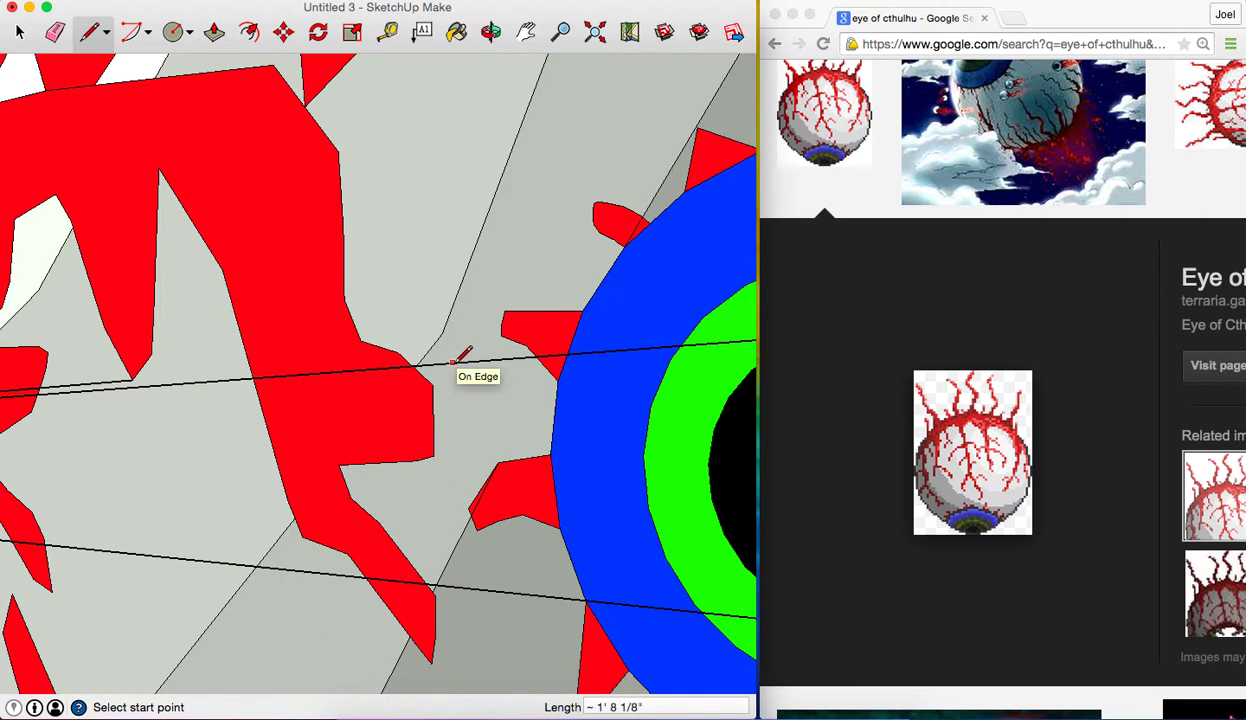
{"action": "left_click", "coordinate": [453, 361]}
{"action": "left_click", "coordinate": [472, 586]}
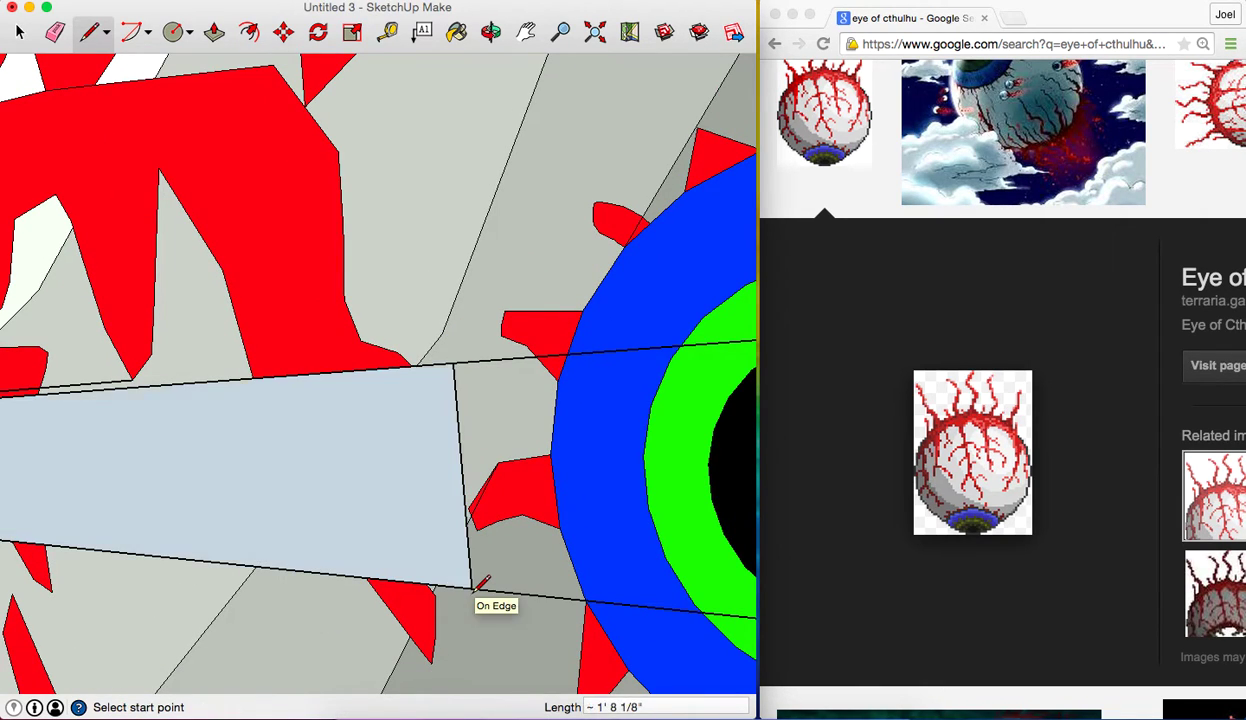
Undo the closing edge with its face, then undo the two long lines to the eye
{"action": "scroll", "coordinate": [478, 585], "scroll_direction": "down", "scroll_amount": 1}
{"action": "scroll", "coordinate": [478, 585], "scroll_direction": "down", "scroll_amount": 2}
{"action": "scroll", "coordinate": [478, 585], "scroll_direction": "down", "scroll_amount": 2}
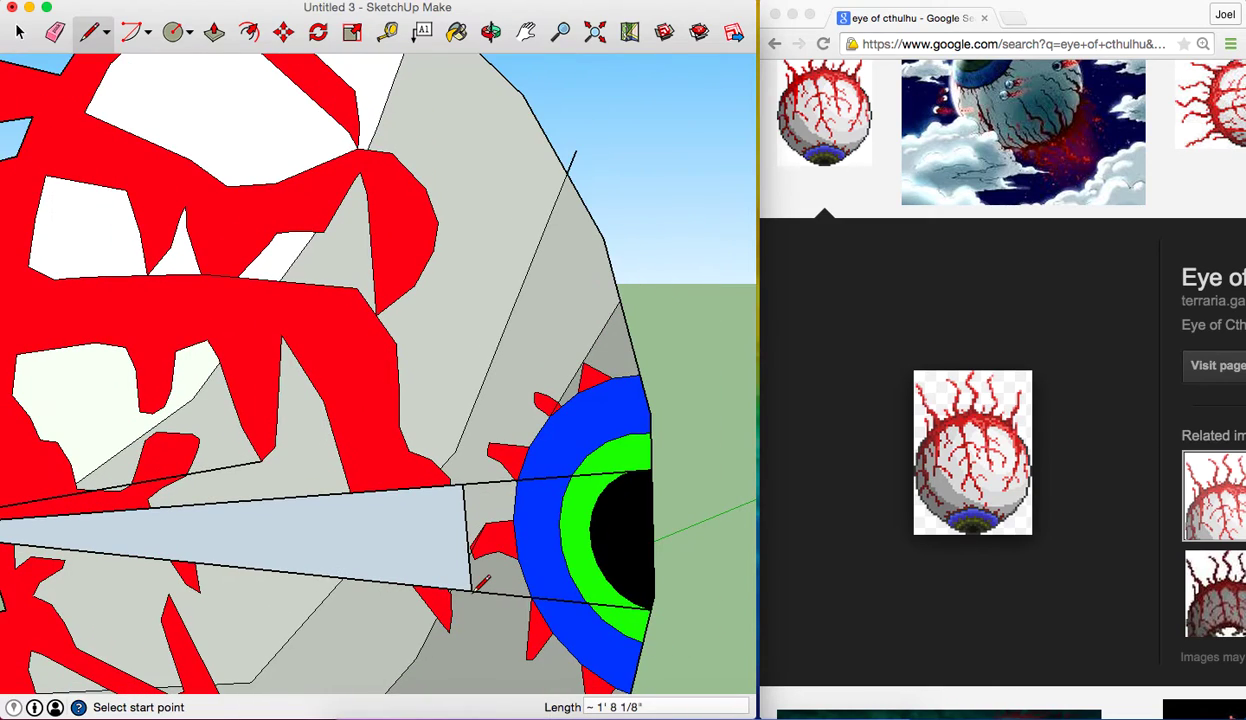
{"action": "key", "text": "ctrl+z"}
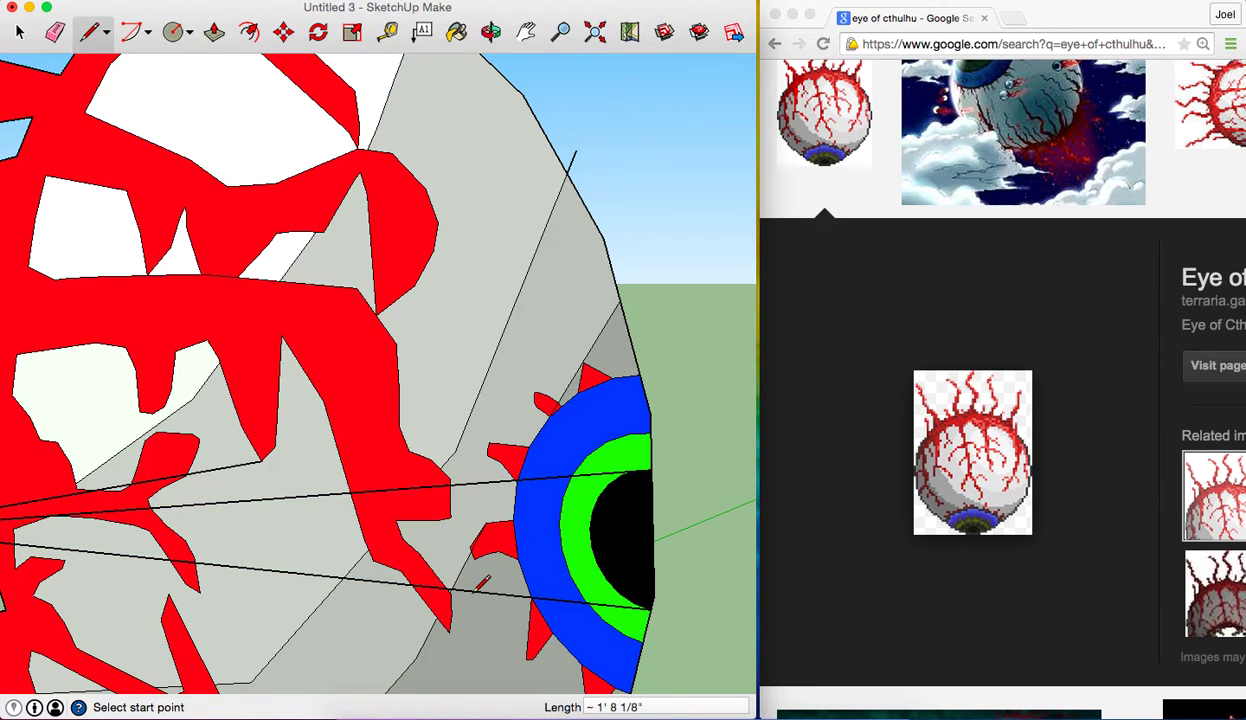
{"action": "scroll", "coordinate": [483, 583], "scroll_direction": "down", "scroll_amount": 2}
{"action": "scroll", "coordinate": [483, 583], "scroll_direction": "down", "scroll_amount": 2}
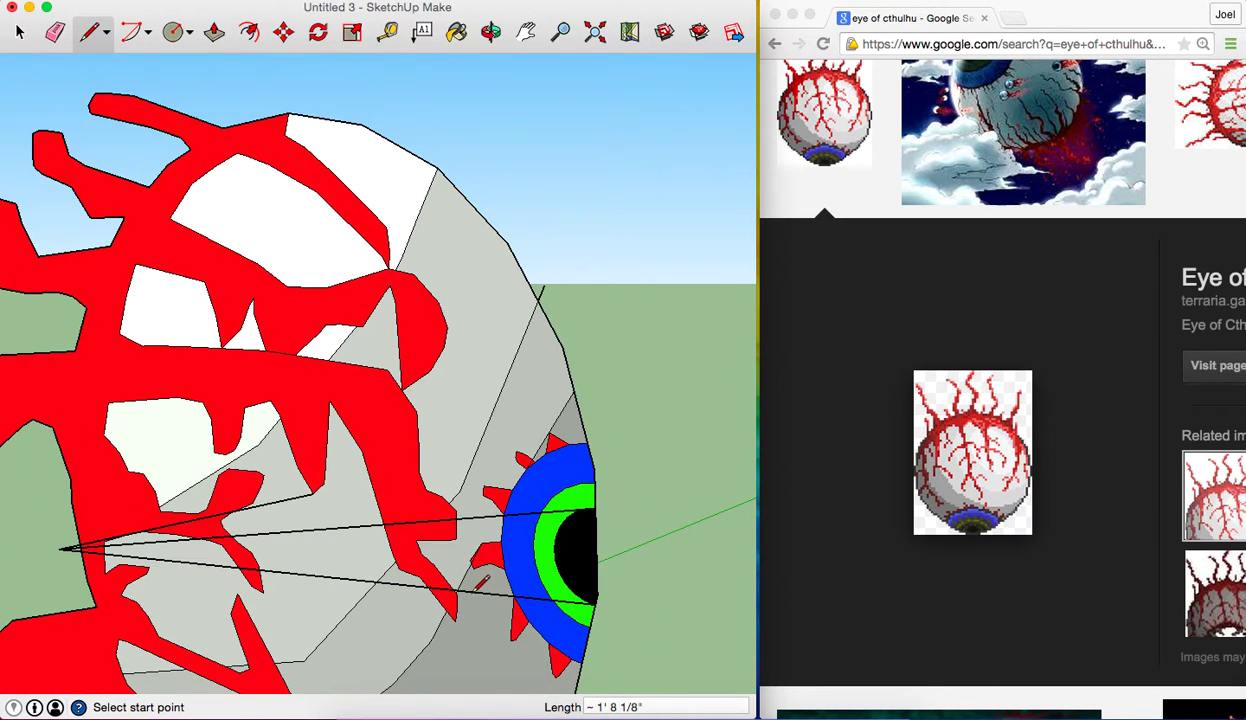
{"action": "key", "text": "ctrl+z"}
{"action": "key", "text": "ctrl+z"}
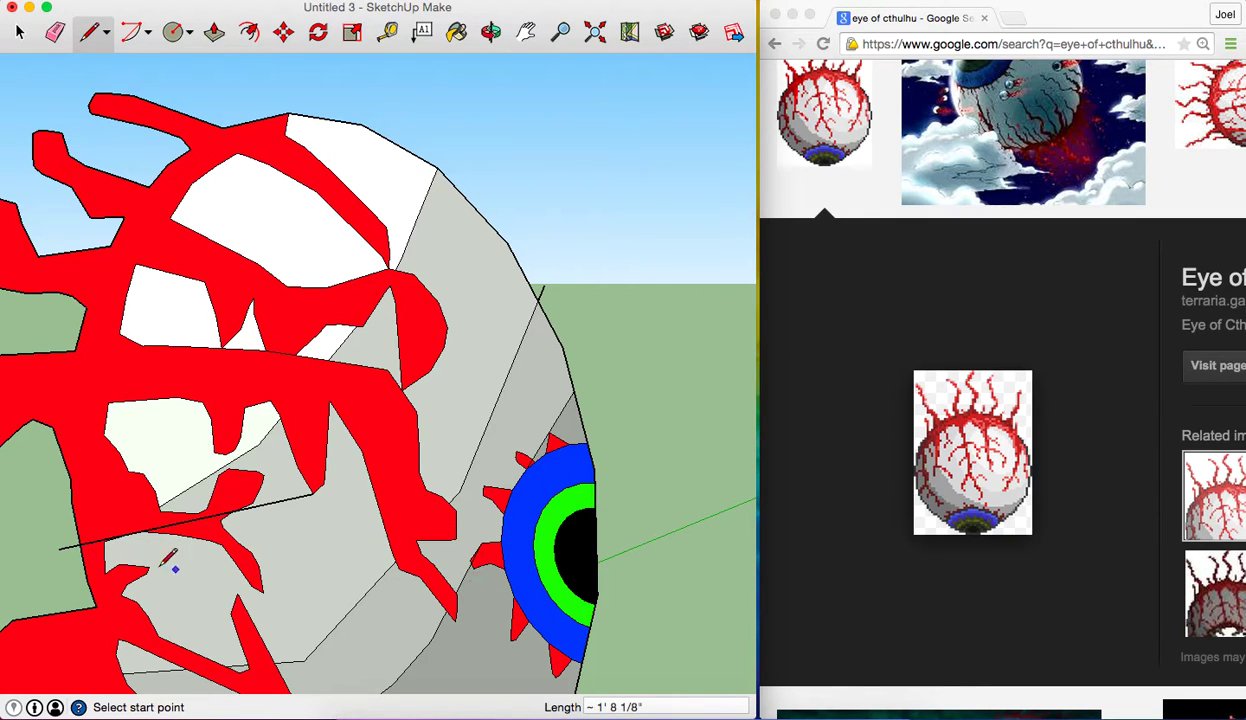
Draw edges from the left vertex to the eye's upper and lower edges, closing the first white wedge faces
{"action": "left_click", "coordinate": [60, 548]}
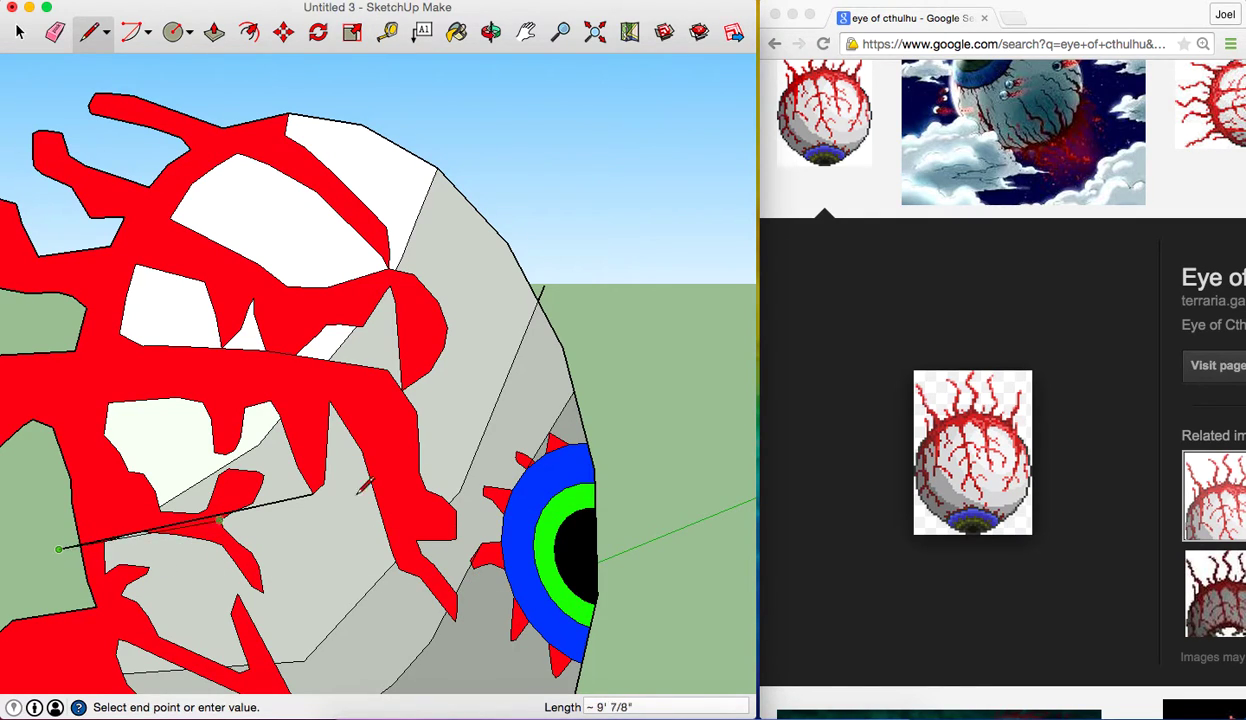
{"action": "left_click", "coordinate": [589, 438]}
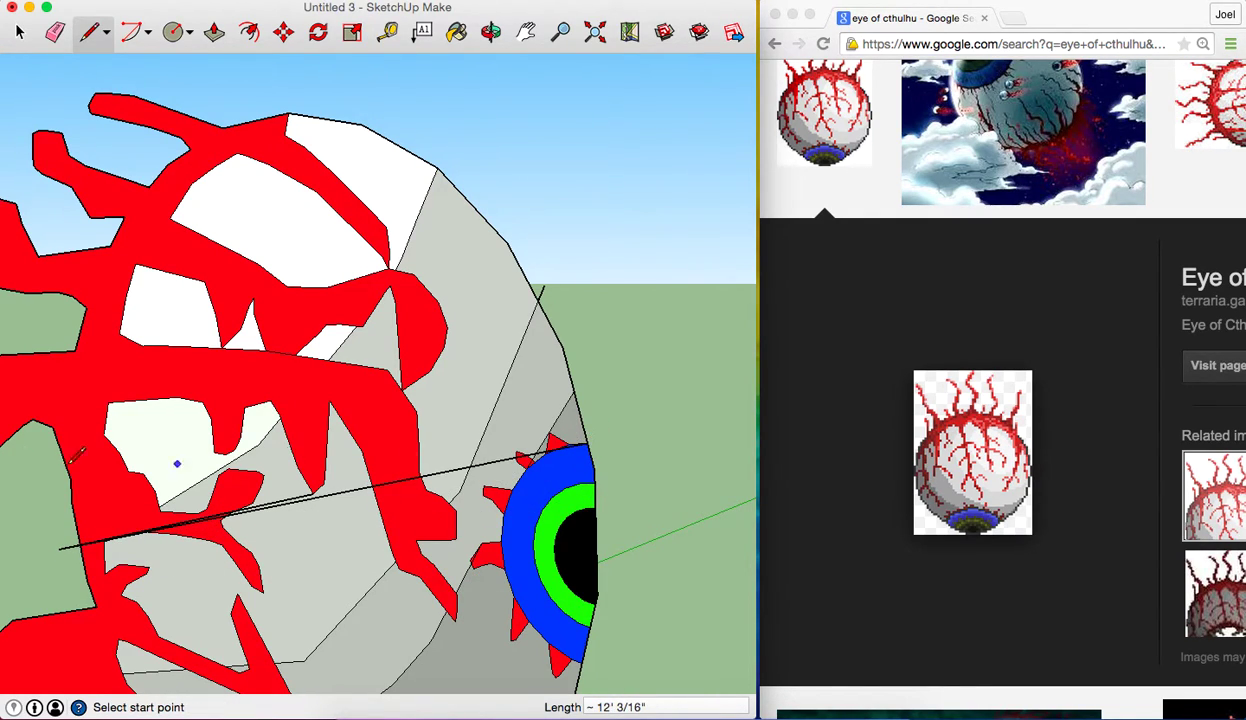
{"action": "left_click", "coordinate": [60, 548]}
{"action": "left_click", "coordinate": [589, 622]}
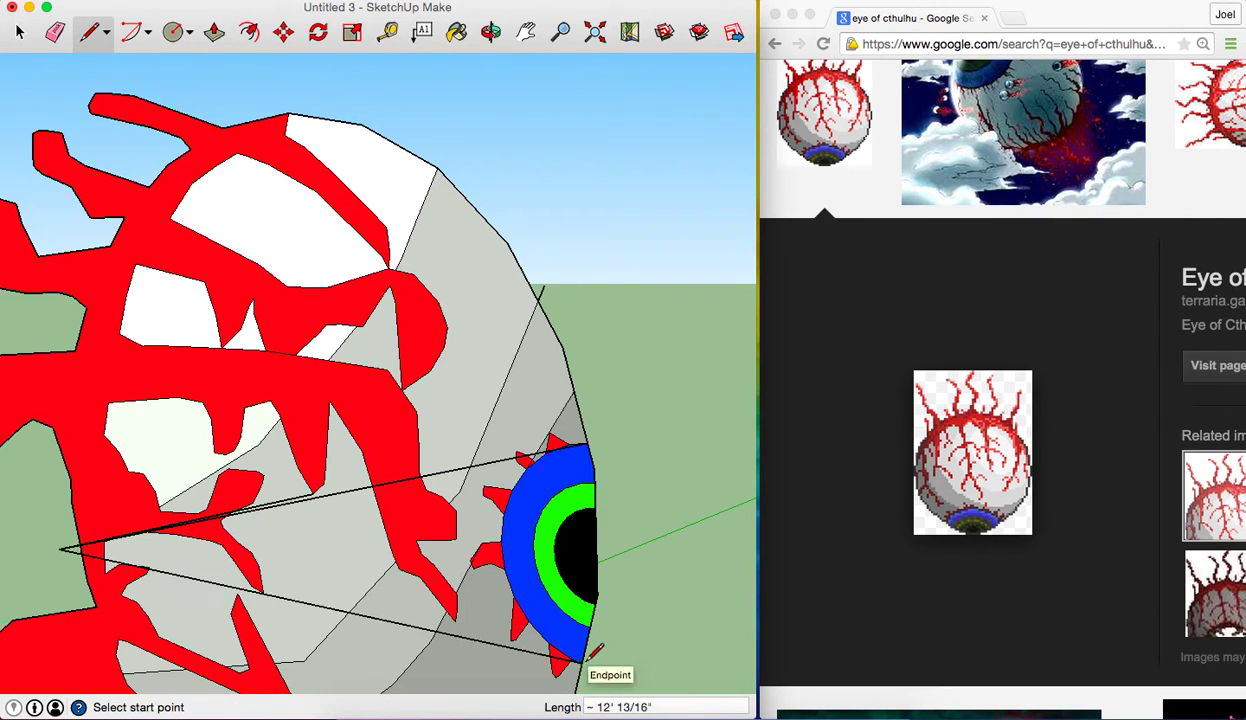
{"action": "left_click", "coordinate": [591, 621]}
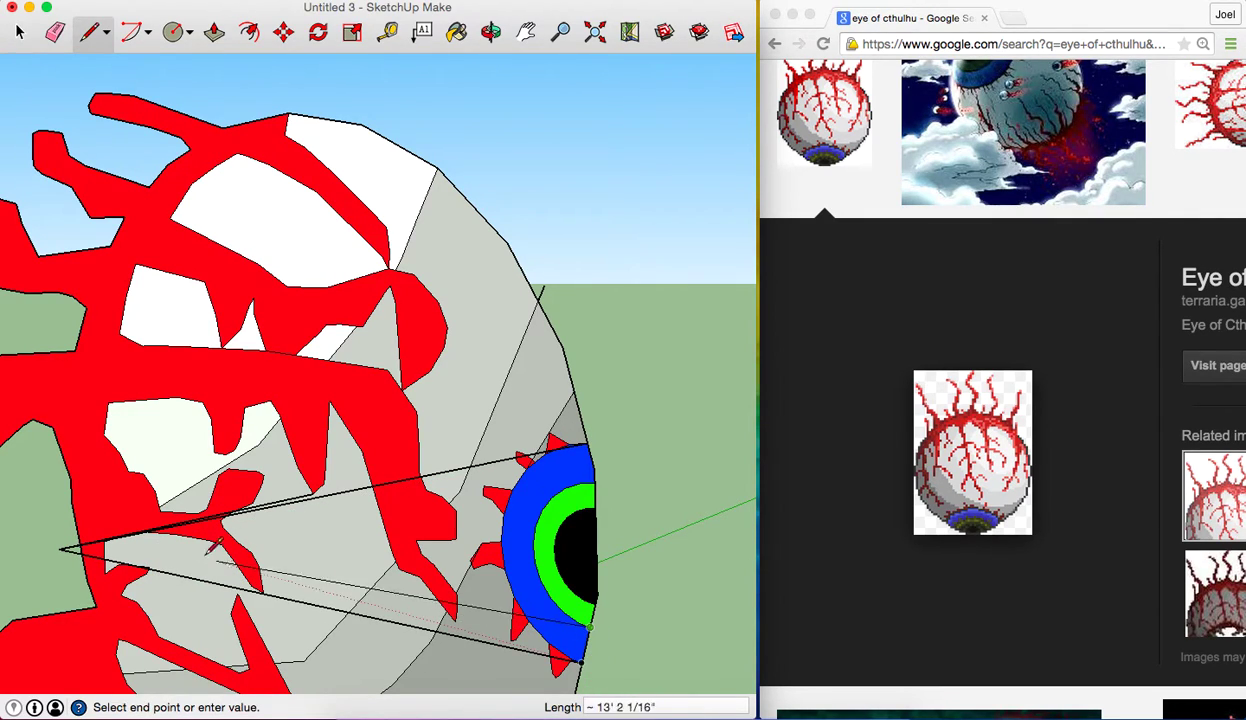
{"action": "left_click", "coordinate": [60, 548]}
{"action": "left_click", "coordinate": [594, 483]}
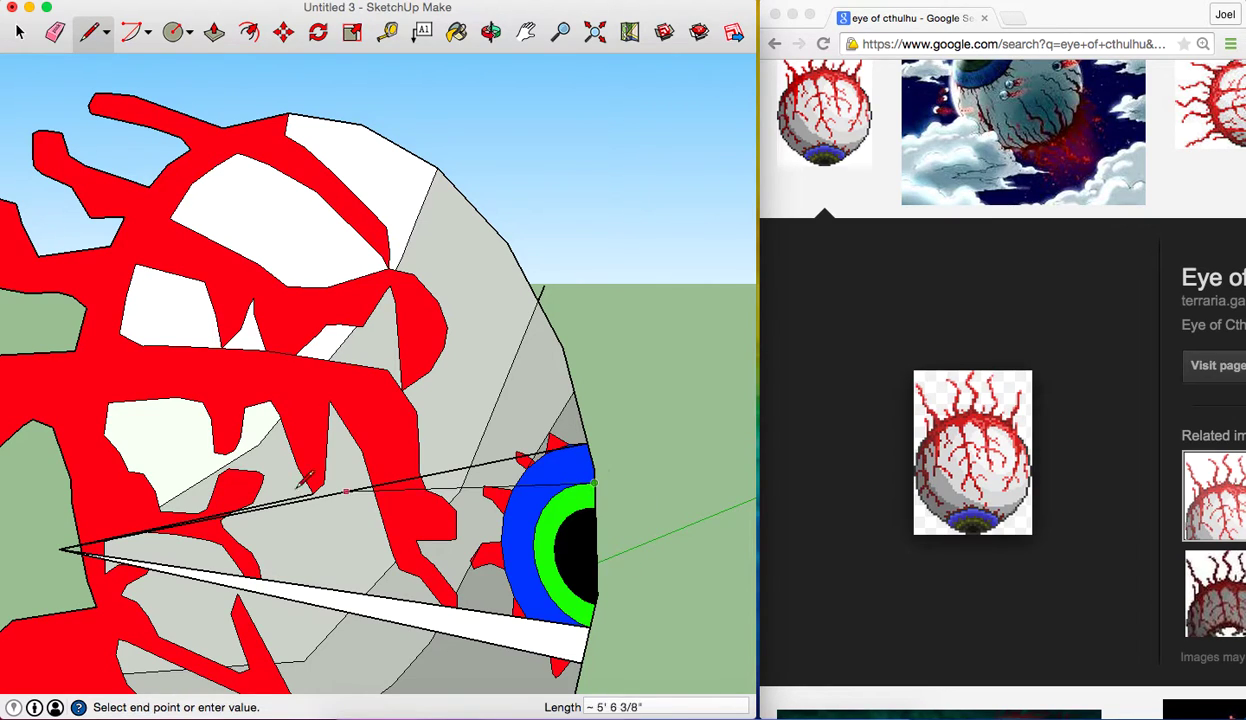
{"action": "left_click", "coordinate": [60, 548]}
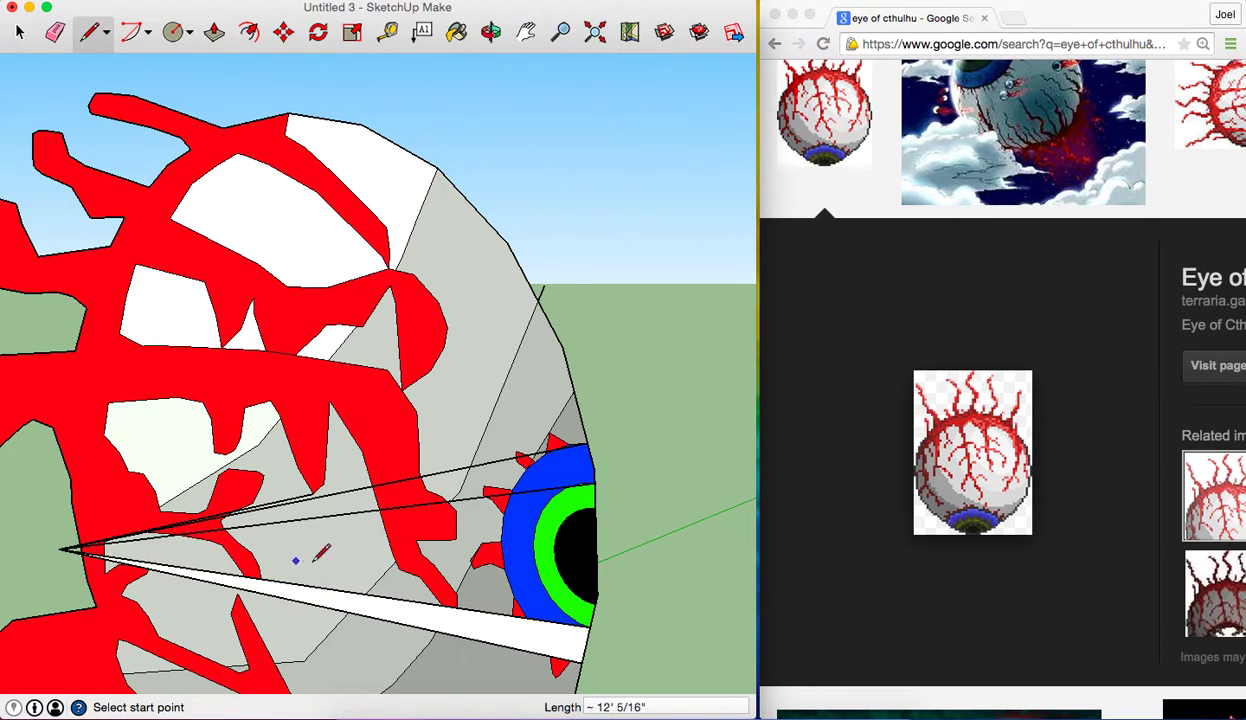
{"action": "left_click", "coordinate": [595, 495]}
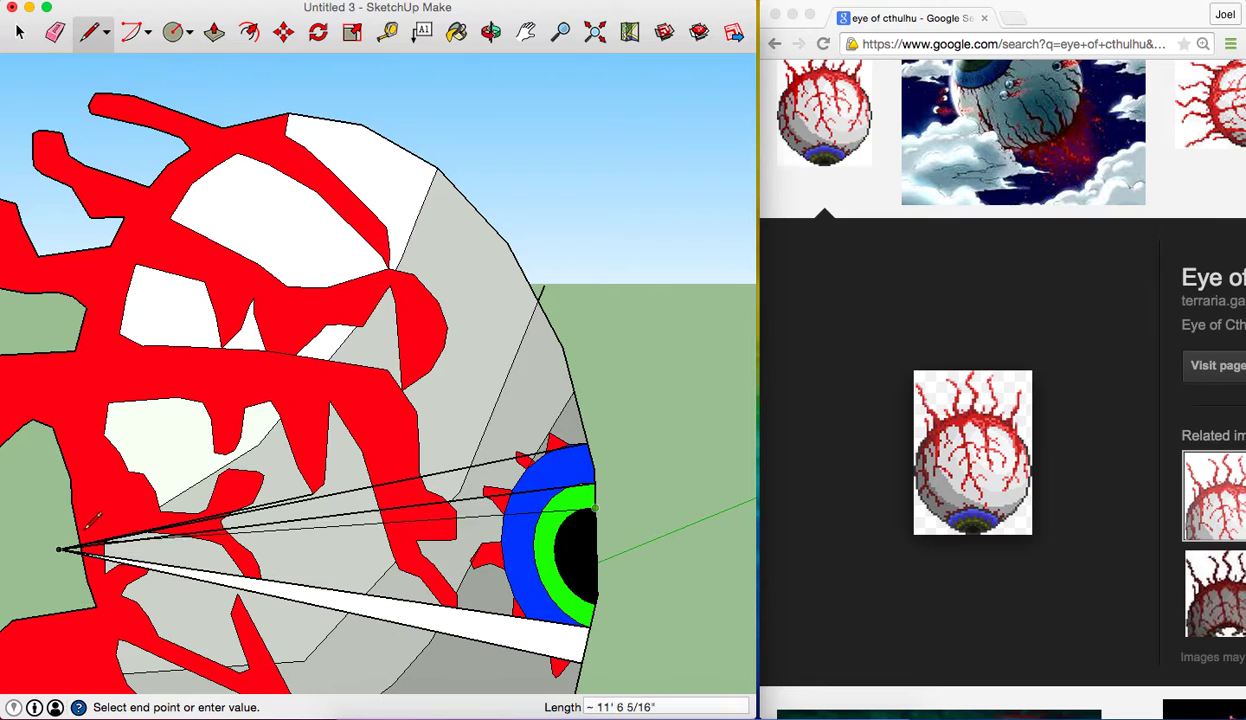
{"action": "left_click", "coordinate": [60, 548]}
Add more edges from the eye's centre and rim to the left vertex, filling in the remaining strip
{"action": "left_click", "coordinate": [598, 603]}
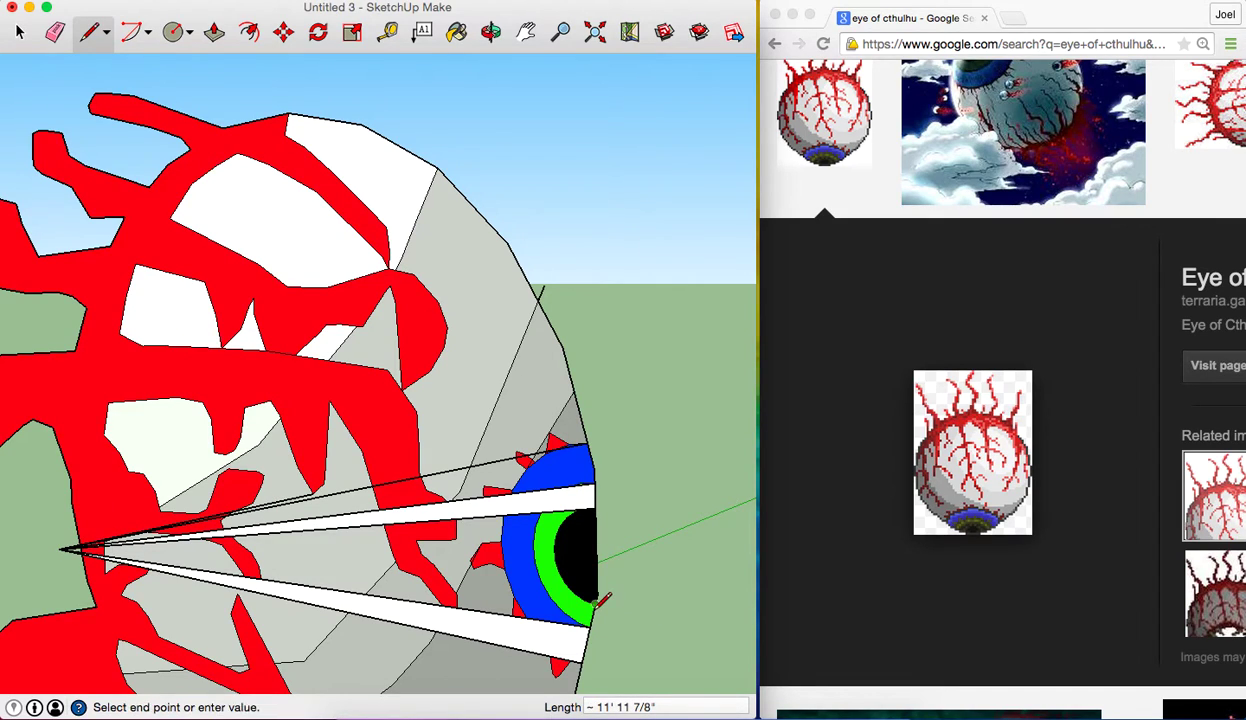
{"action": "left_click", "coordinate": [62, 548]}
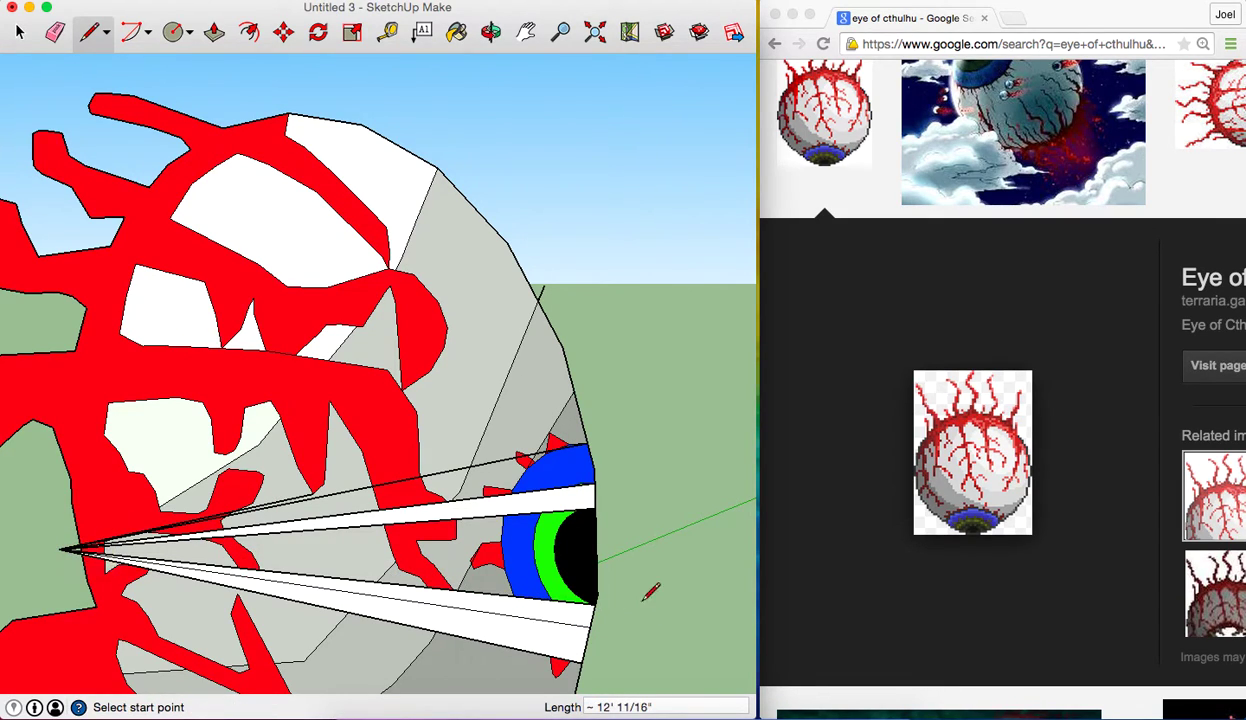
{"action": "left_click", "coordinate": [555, 553]}
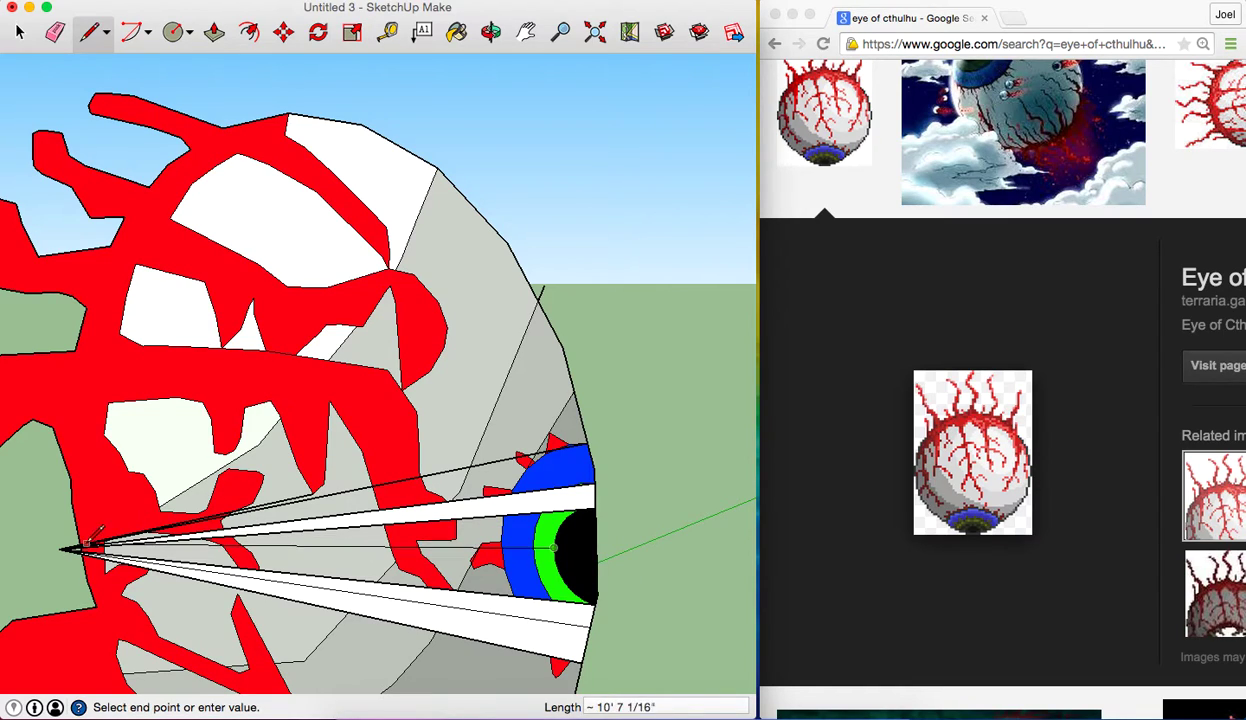
{"action": "left_click", "coordinate": [62, 549]}
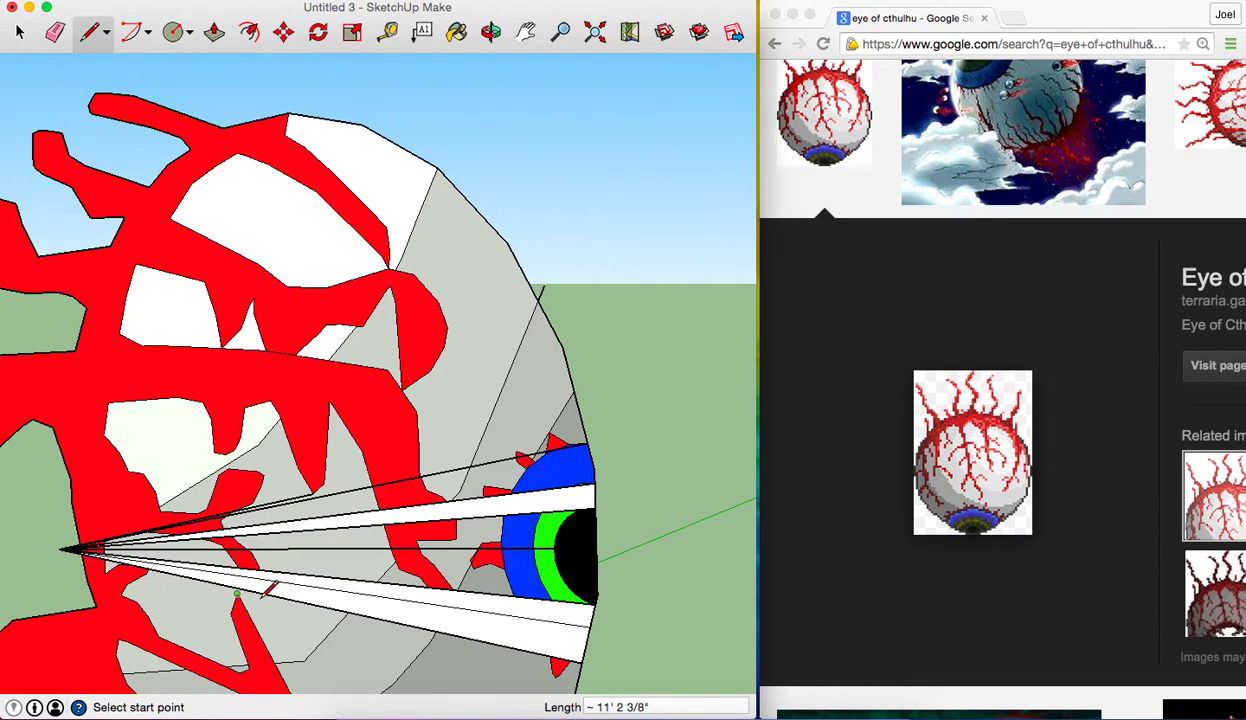
{"action": "left_click", "coordinate": [595, 567]}
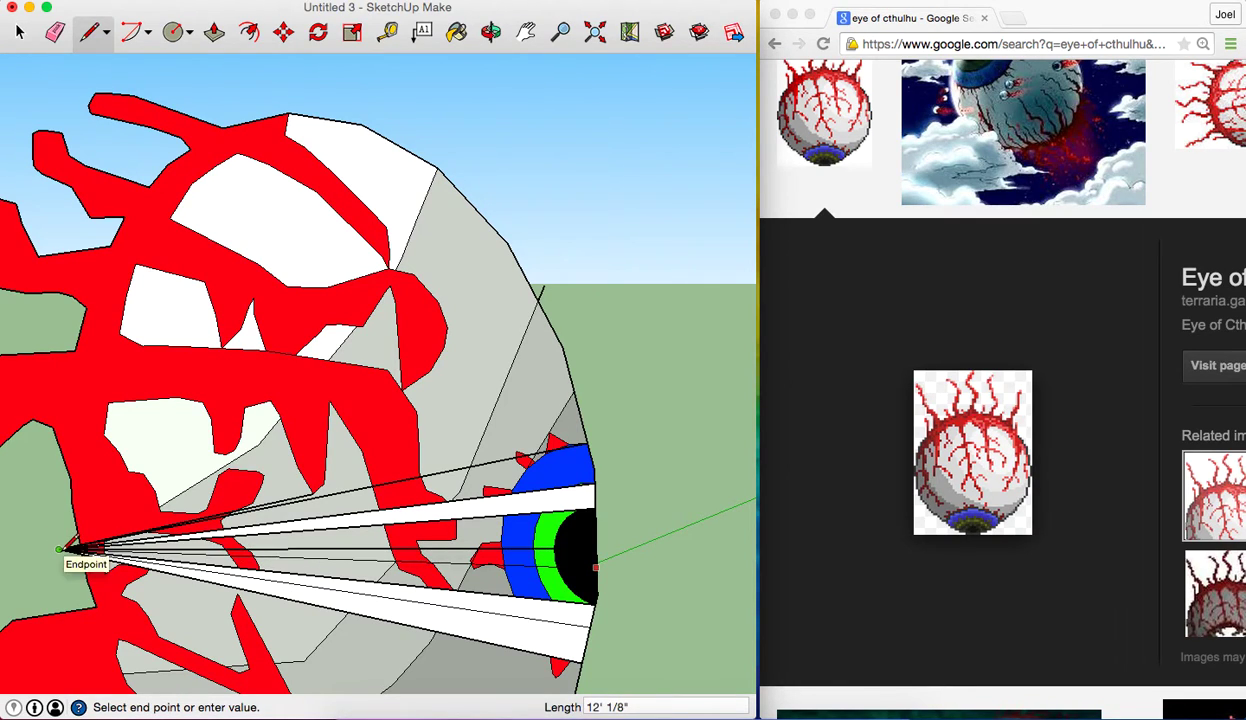
{"action": "left_click", "coordinate": [62, 549]}
{"action": "left_click", "coordinate": [596, 586]}
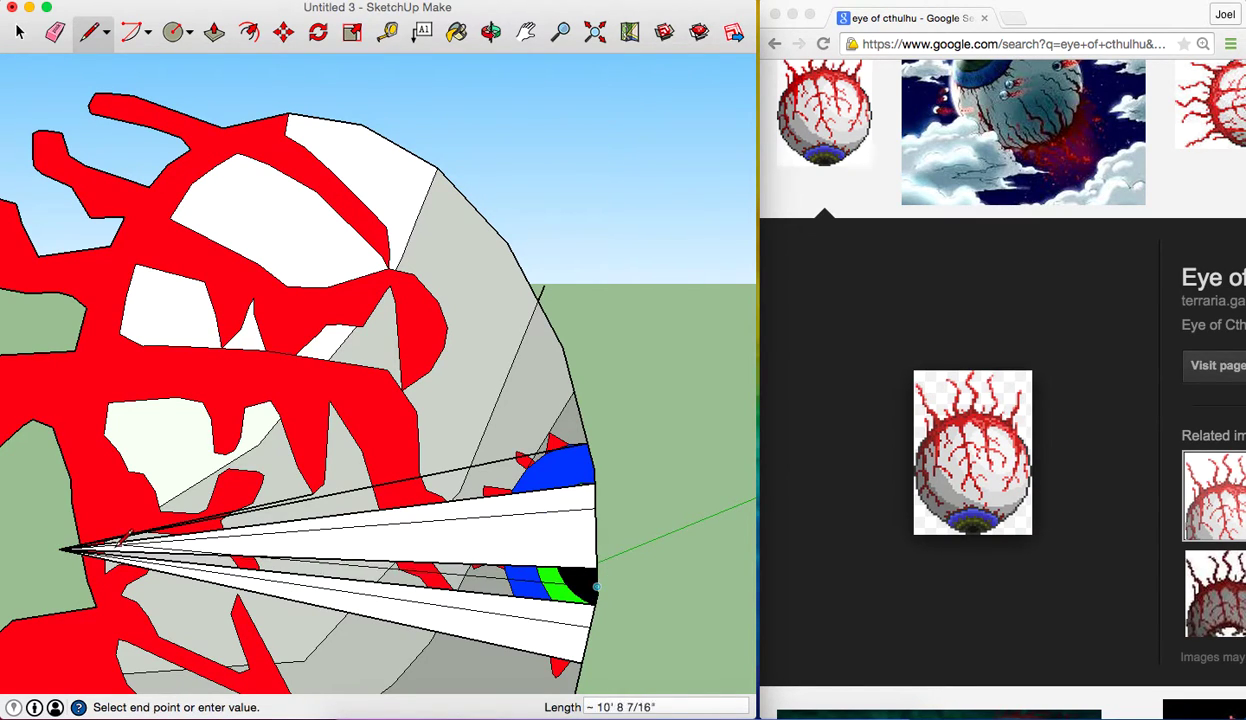
{"action": "left_click", "coordinate": [63, 549]}
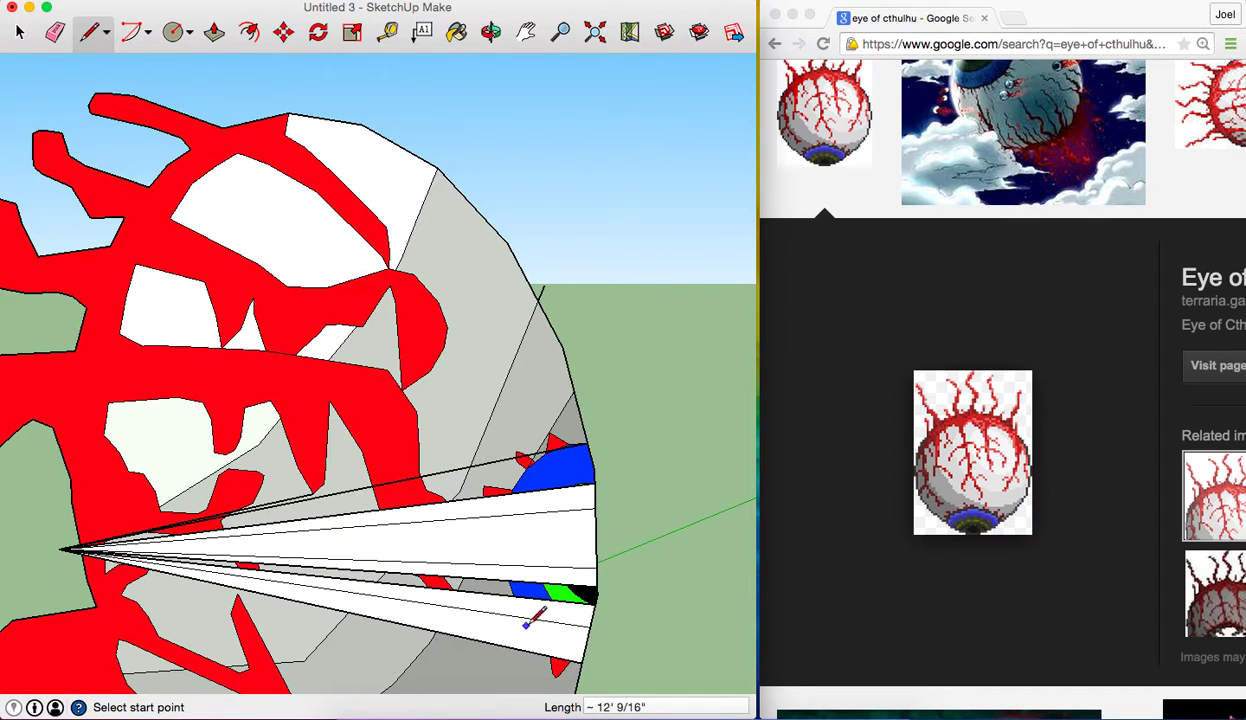
{"action": "left_click", "coordinate": [596, 598]}
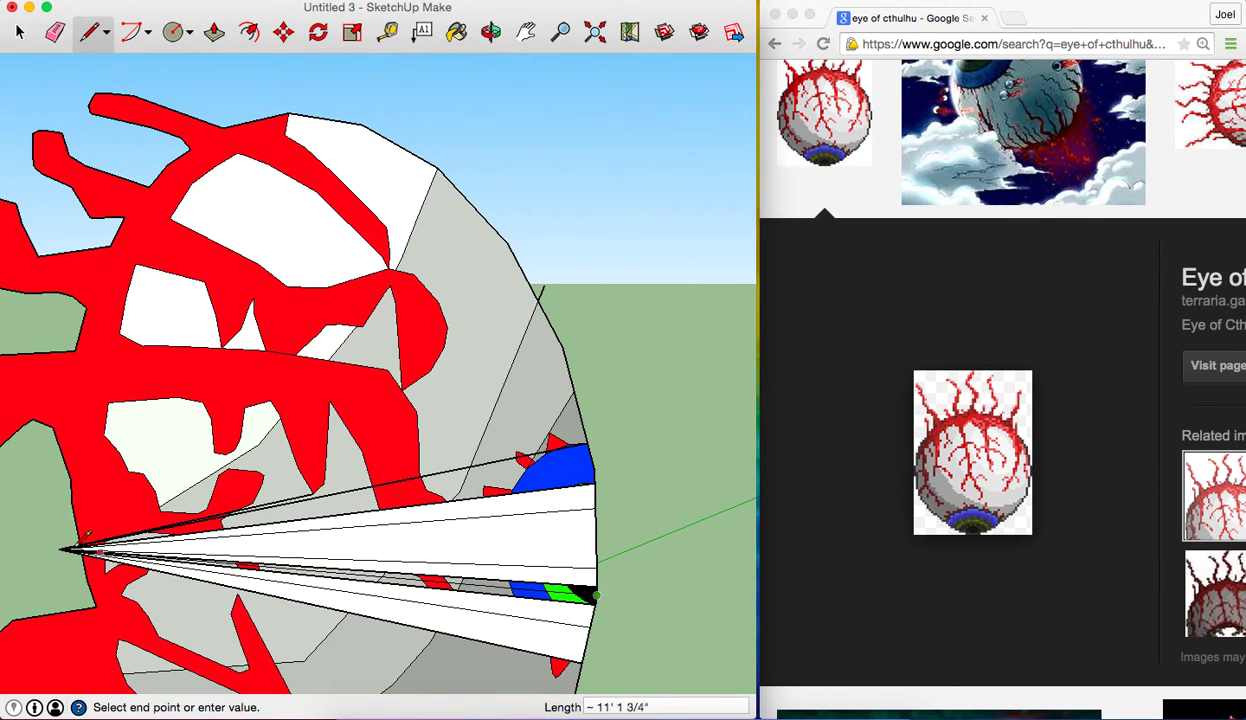
{"action": "left_click", "coordinate": [62, 549]}
{"action": "scroll", "coordinate": [312, 568], "scroll_direction": "down", "scroll_amount": 3}
Orbit around the eye to view the pupil, then zoom out until the whole eye is visible
{"action": "scroll", "coordinate": [312, 568], "scroll_direction": "down", "scroll_amount": 3}
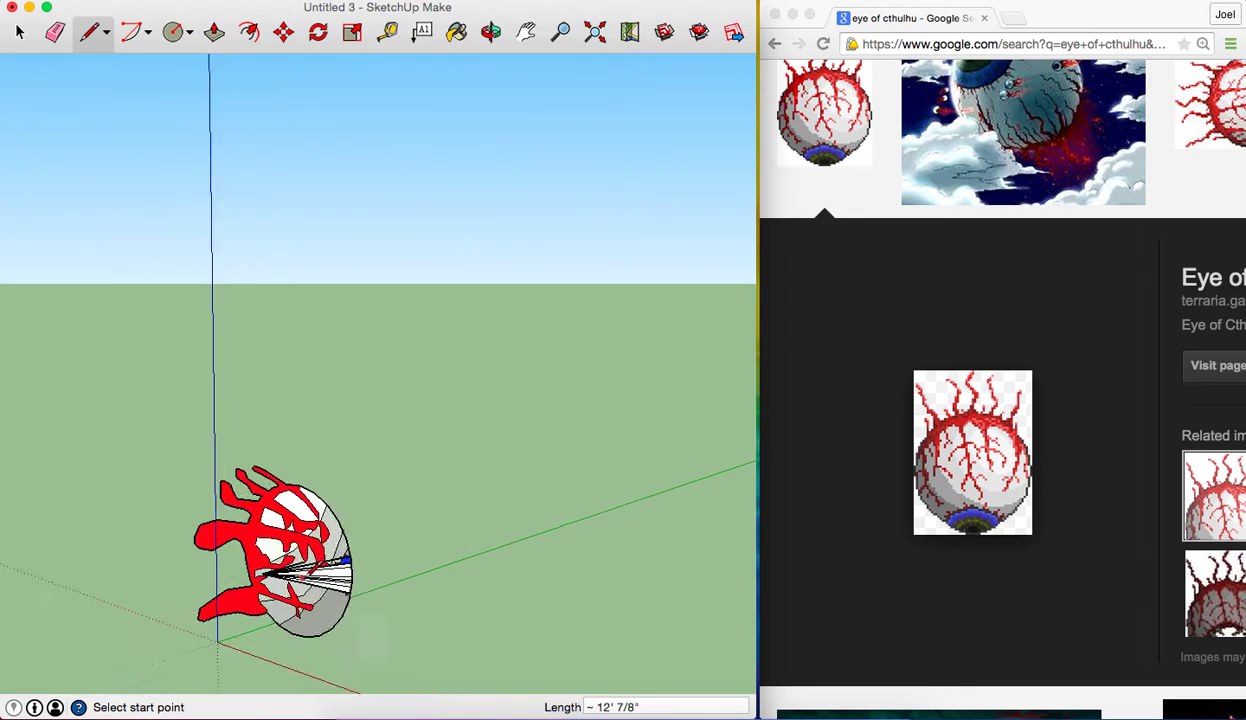
{"action": "scroll", "coordinate": [312, 568], "scroll_direction": "up", "scroll_amount": 5}
{"action": "left_click", "coordinate": [490, 32]}
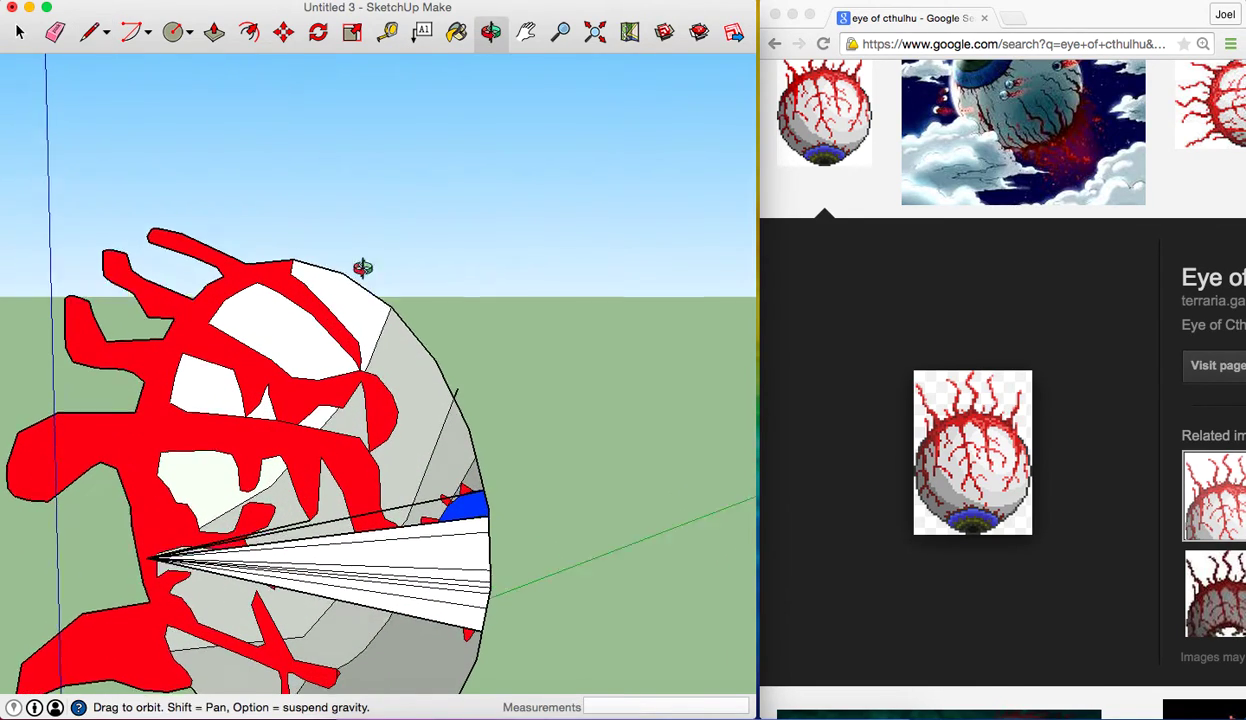
{"action": "left_click_drag", "start_coordinate": [361, 270], "coordinate": [868, 292]}
{"action": "left_click_drag", "start_coordinate": [346, 282], "coordinate": [424, 316]}
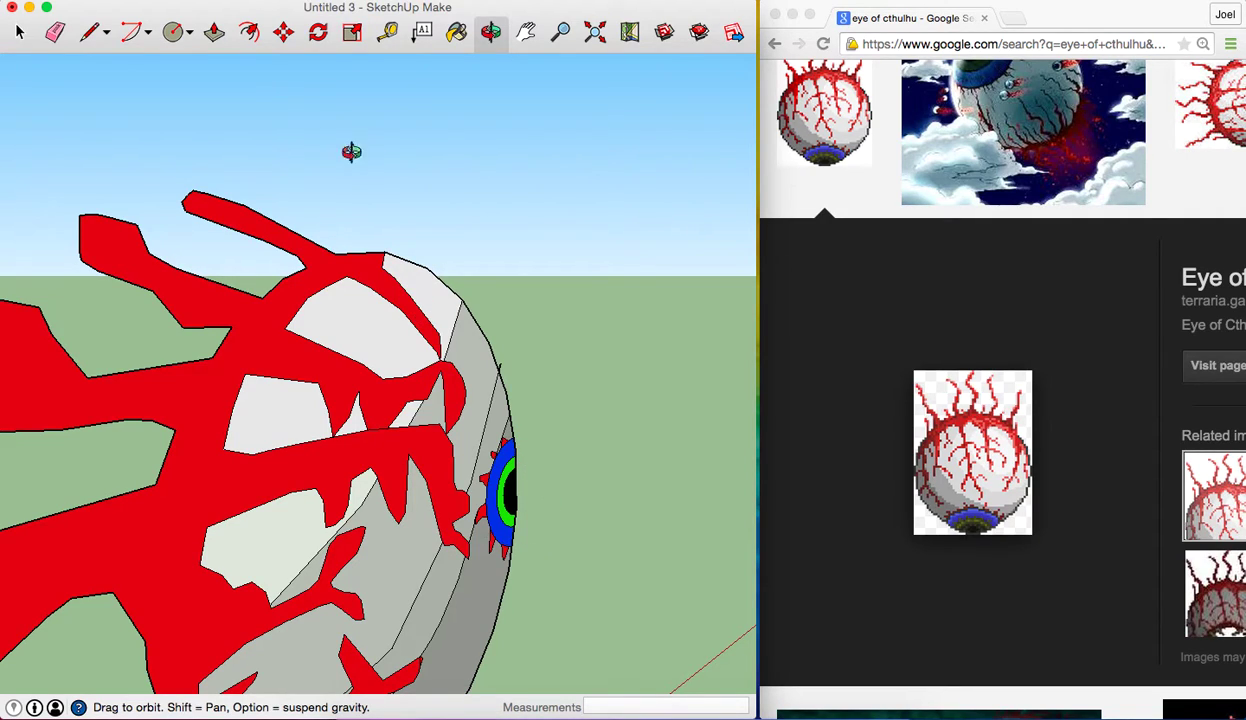
{"action": "left_click", "coordinate": [87, 34]}
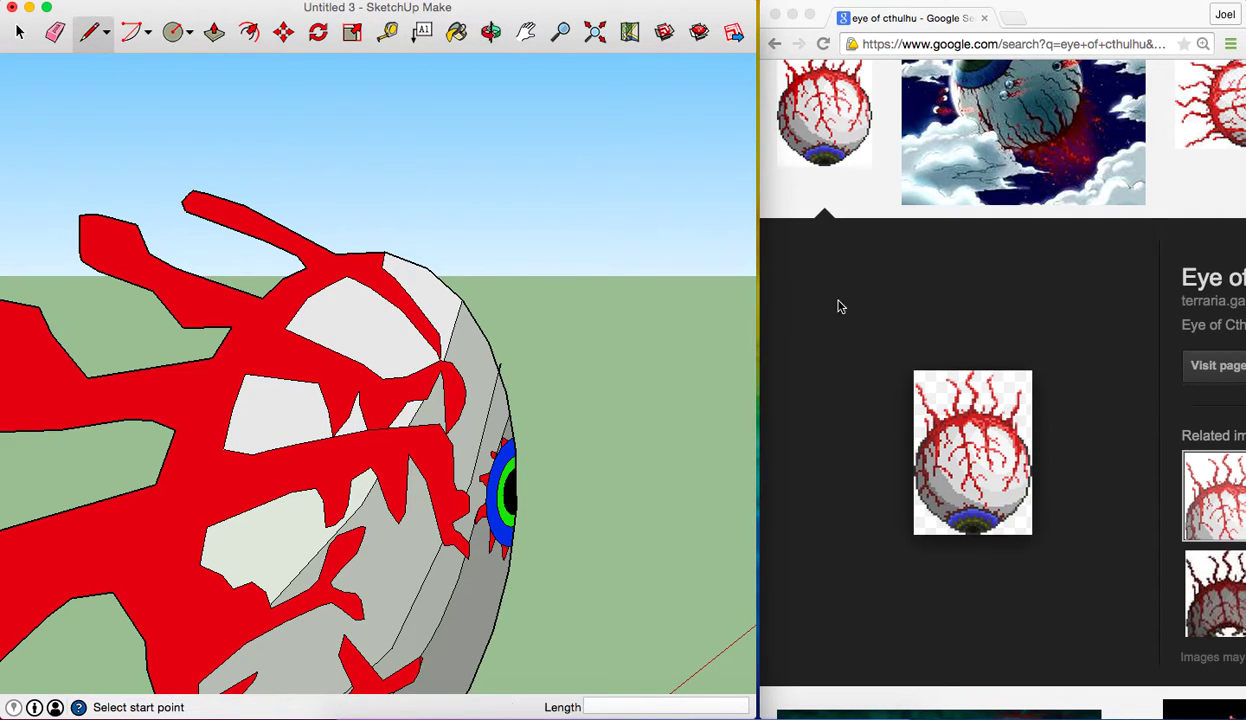
{"action": "left_click", "coordinate": [490, 32]}
{"action": "left_click_drag", "start_coordinate": [615, 131], "coordinate": [50, 117]}
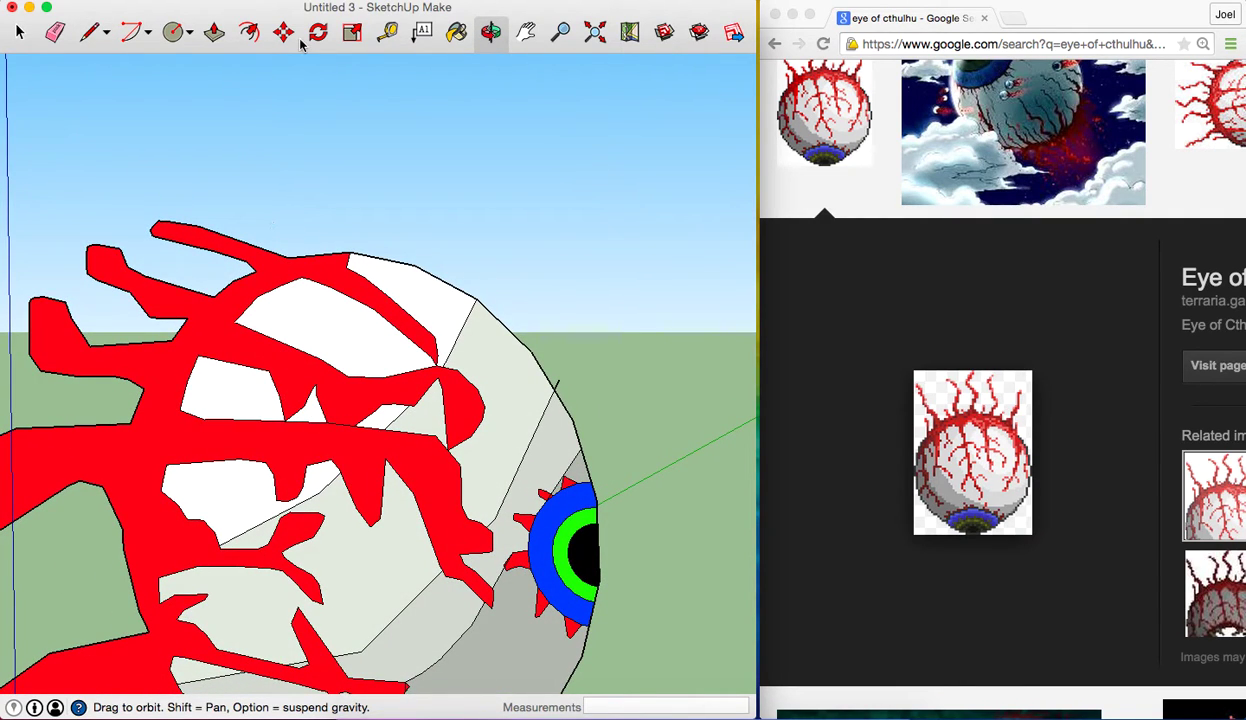
{"action": "scroll", "coordinate": [278, 240], "scroll_direction": "up", "scroll_amount": 3}
{"action": "scroll", "coordinate": [278, 240], "scroll_direction": "down", "scroll_amount": 5}
{"action": "scroll", "coordinate": [278, 240], "scroll_direction": "down", "scroll_amount": 3}
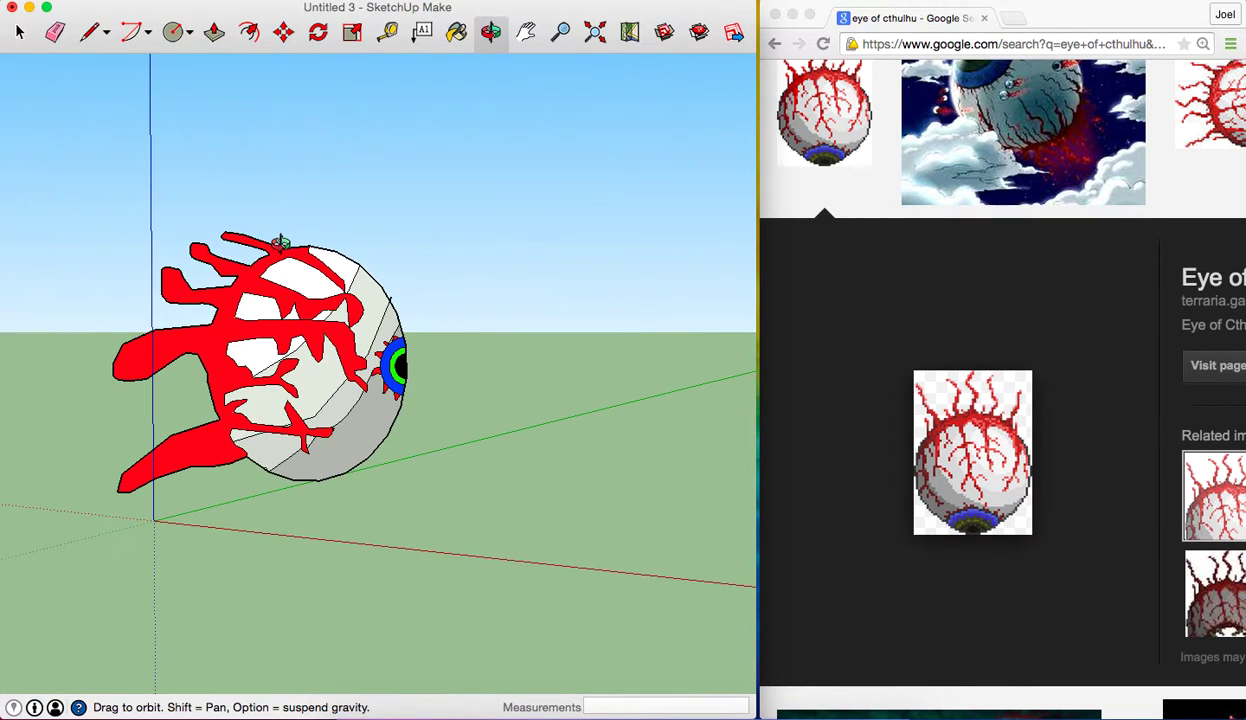
{"action": "left_click", "coordinate": [98, 38]}
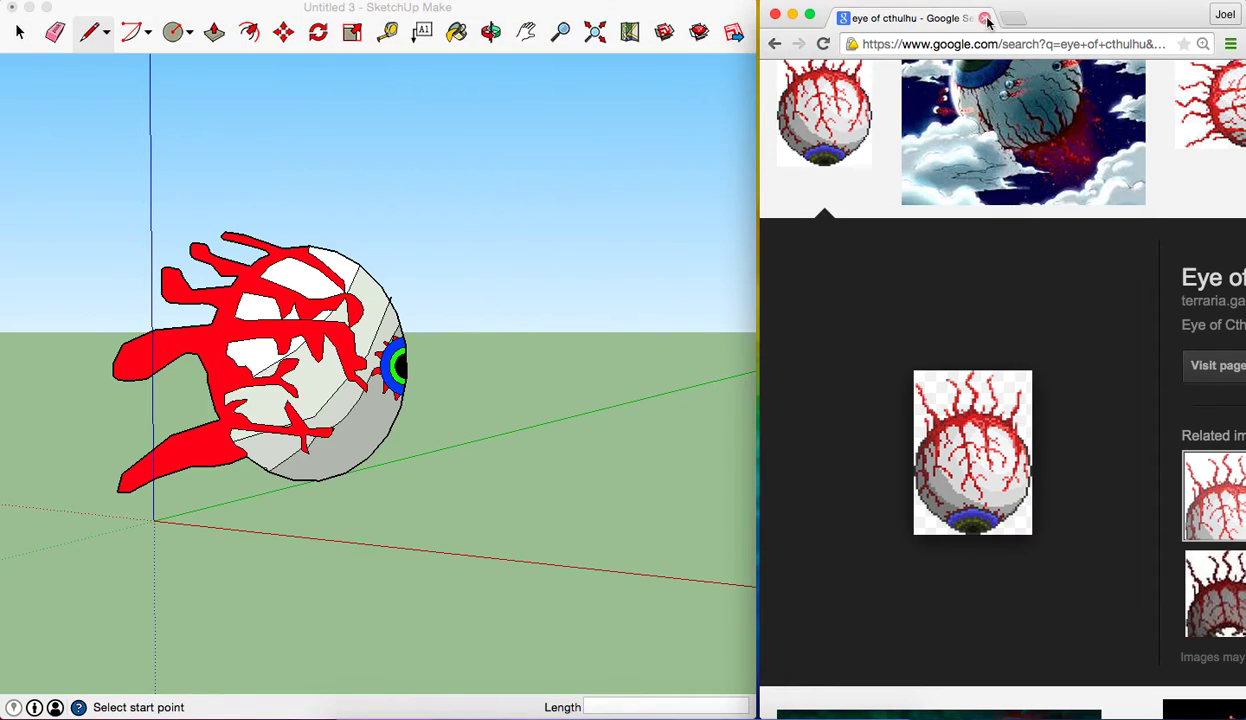
Search Google Images for 'terraria guide' and open a larger preview of the Guide sprite
{"action": "left_click", "coordinate": [955, 45]}
{"action": "type", "text": "t"}
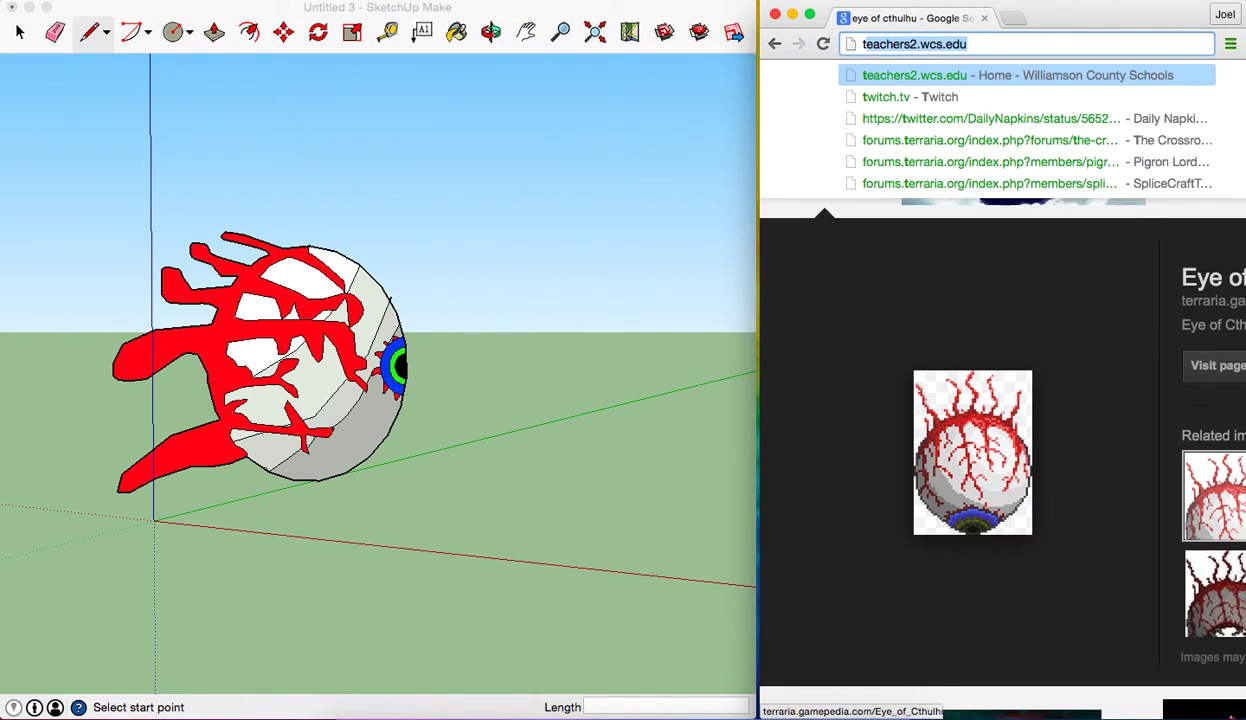
{"action": "type", "text": "erraria"}
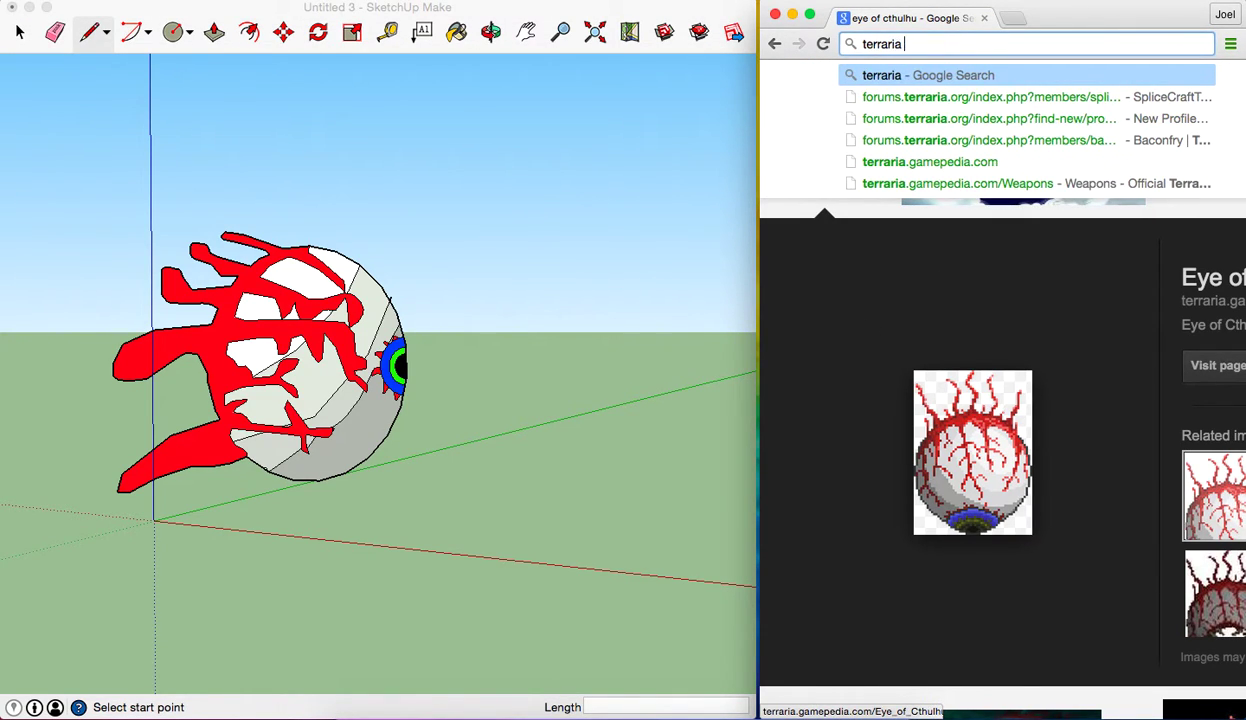
{"action": "type", "text": " guide"}
{"action": "key", "text": "Return"}
{"action": "left_click", "coordinate": [988, 160]}
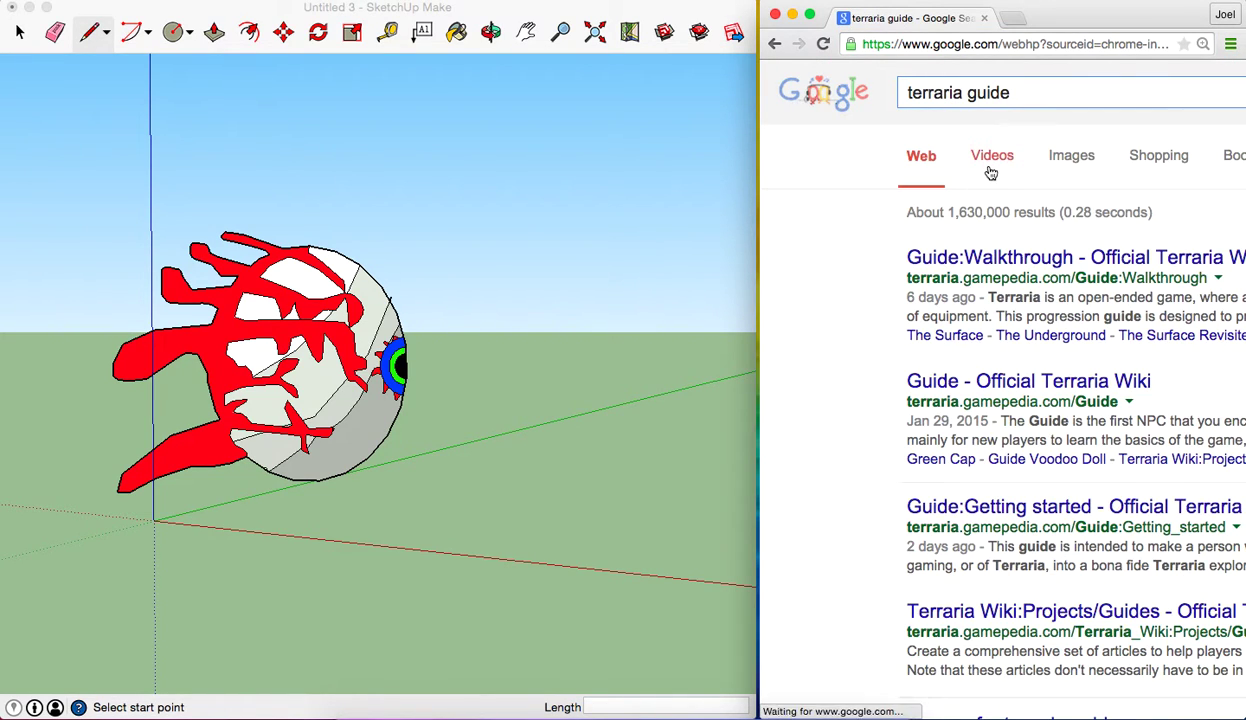
{"action": "left_click", "coordinate": [1068, 162]}
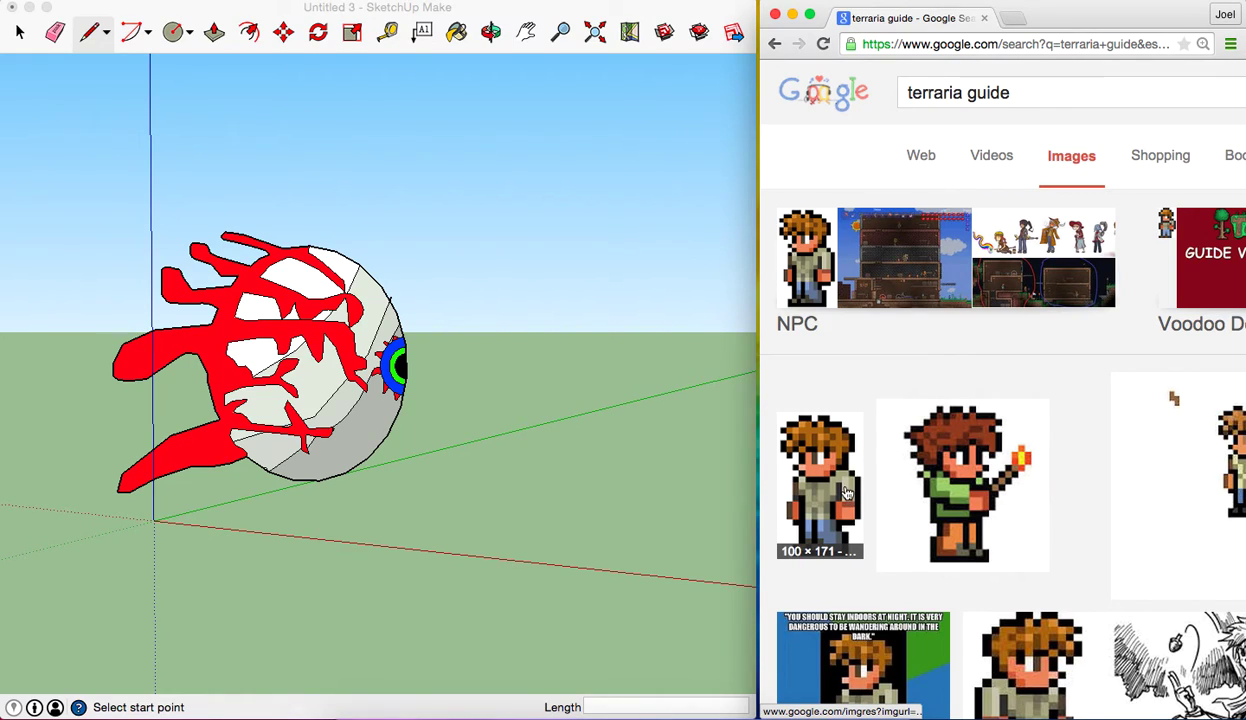
{"action": "left_click", "coordinate": [846, 493]}
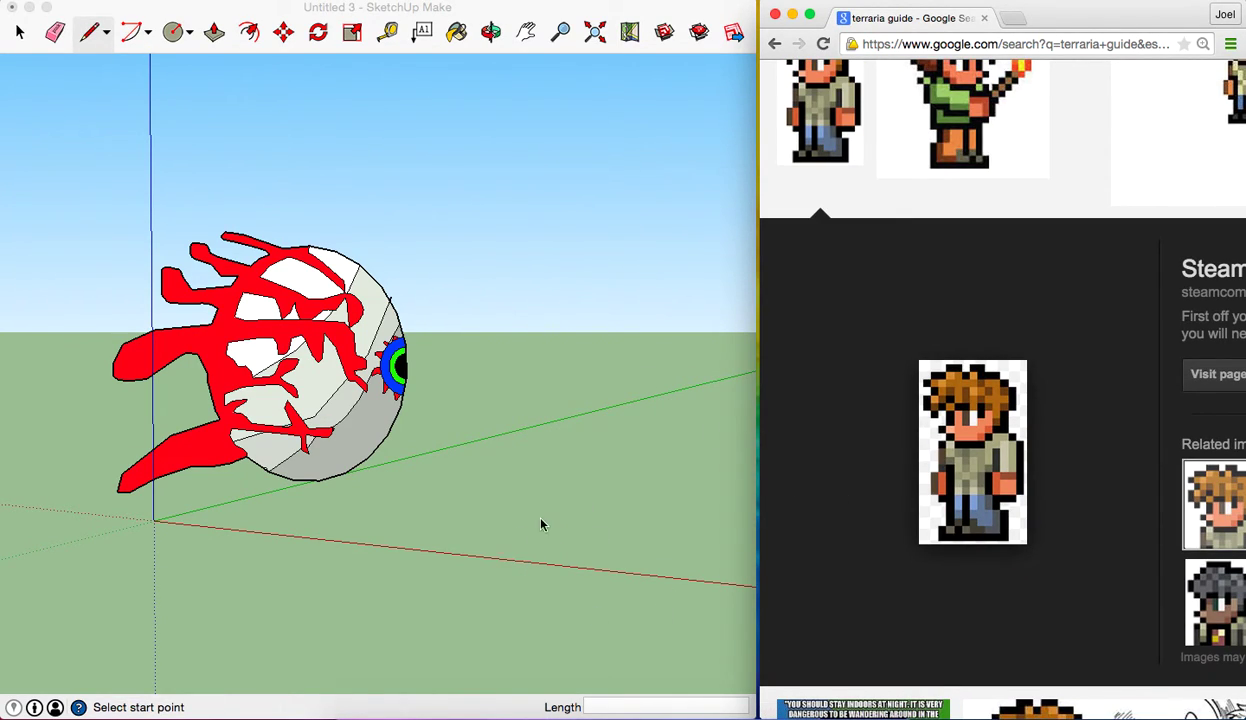
Begin the stepped outline beside the eye with short edges along the red axis and the first step
{"action": "left_click", "coordinate": [421, 543]}
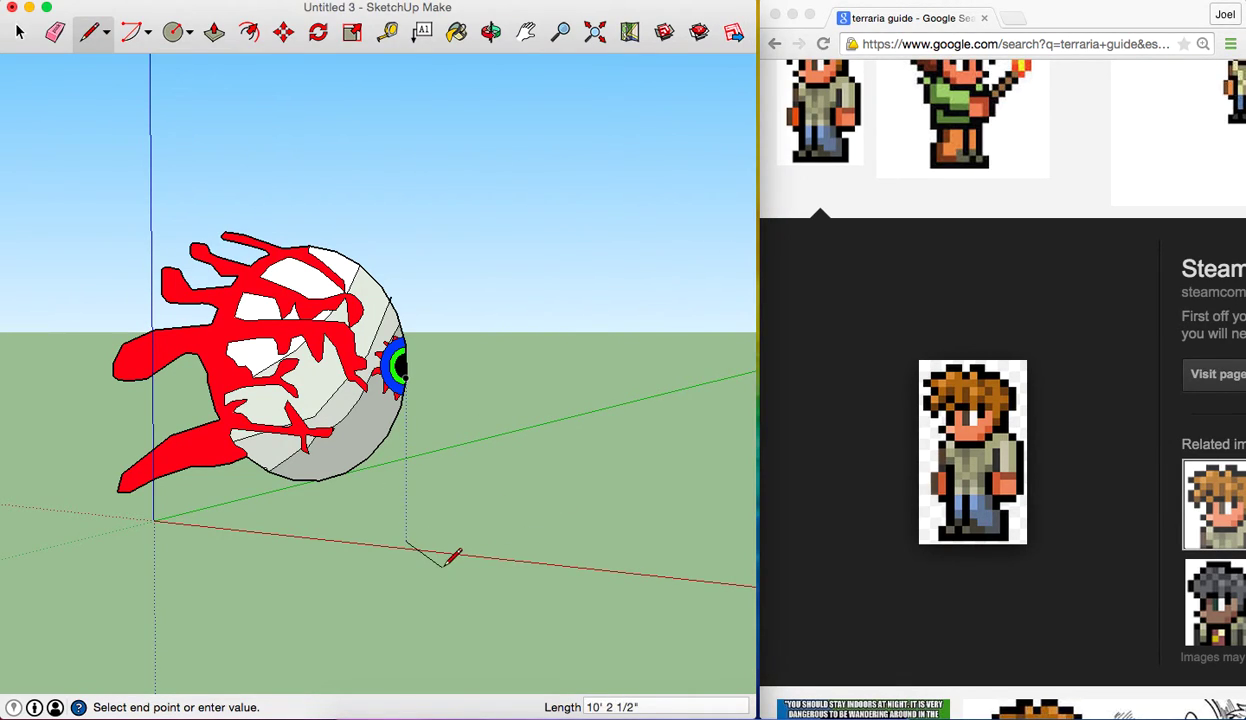
{"action": "key", "text": "Escape"}
{"action": "type", "text": "x"}
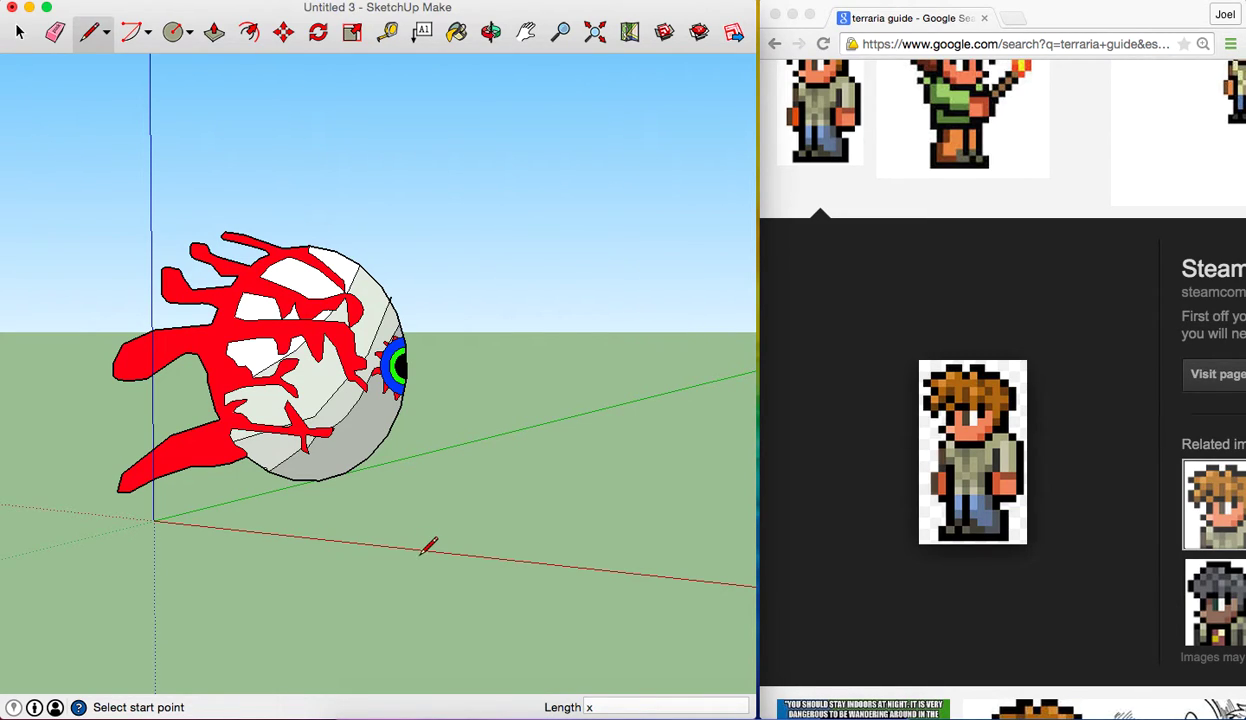
{"action": "left_click", "coordinate": [412, 548]}
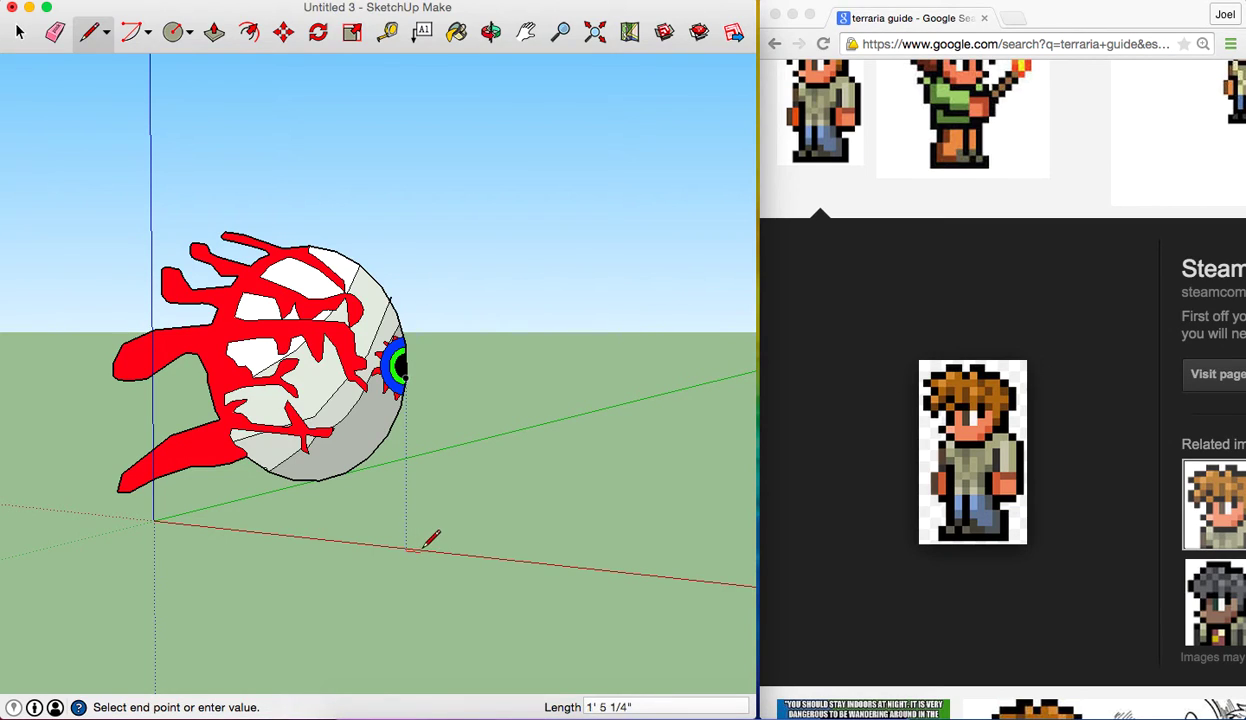
{"action": "left_click", "coordinate": [430, 550]}
{"action": "left_click", "coordinate": [432, 551]}
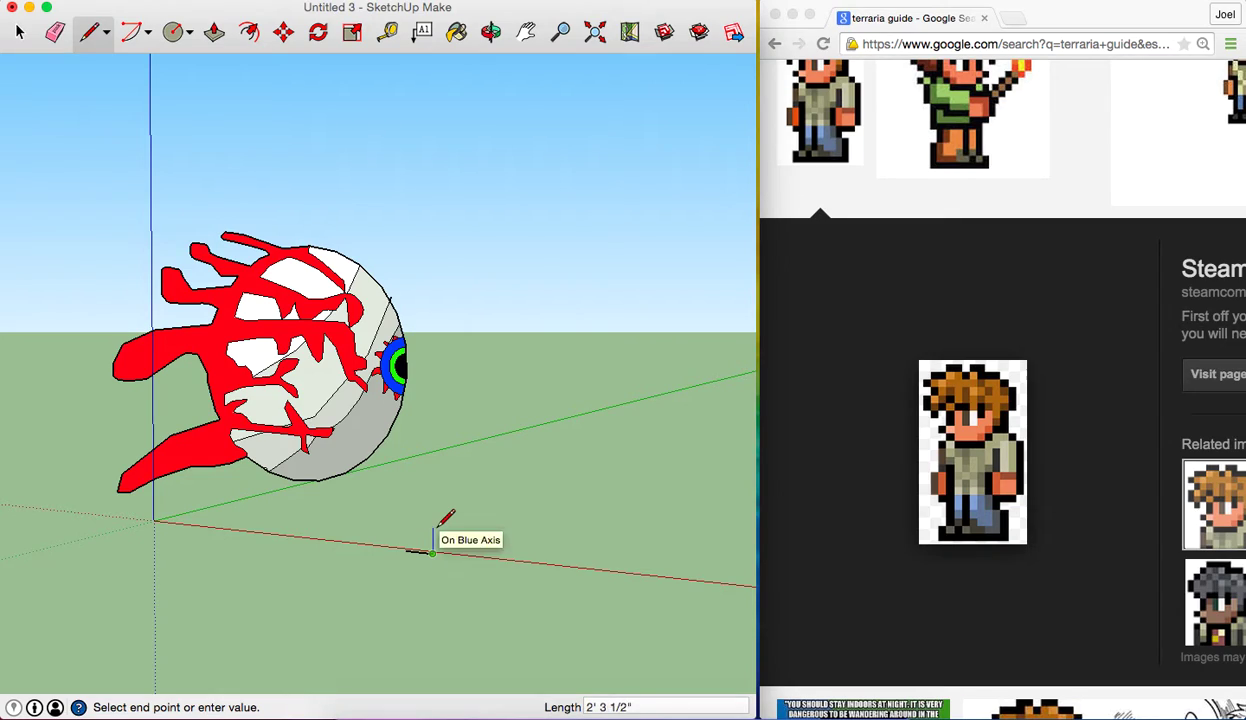
{"action": "left_click", "coordinate": [437, 526]}
{"action": "left_click", "coordinate": [406, 549]}
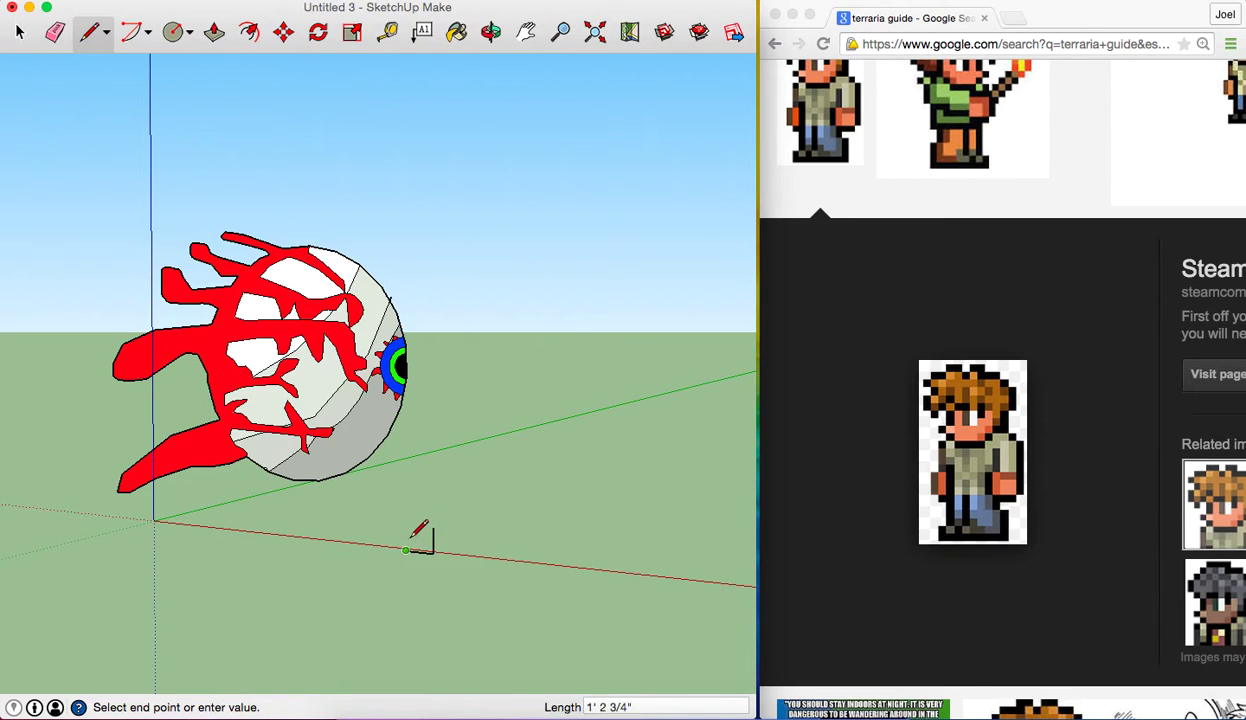
{"action": "left_click", "coordinate": [406, 538]}
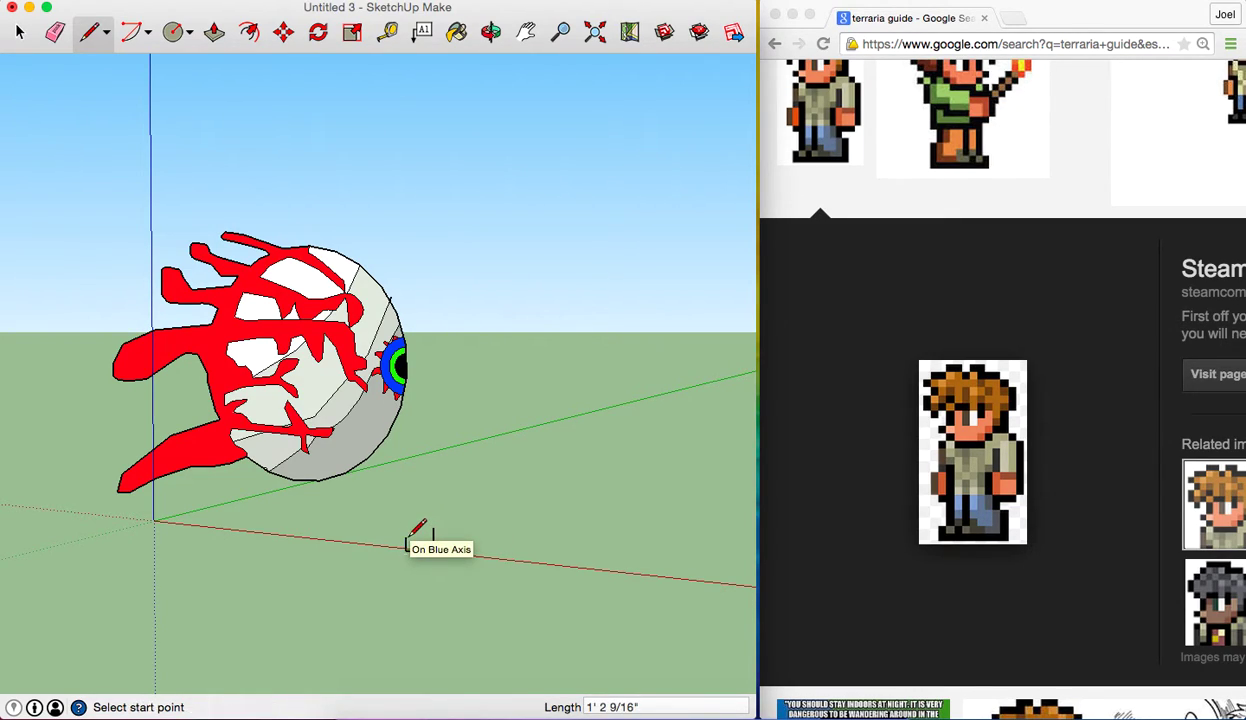
{"action": "left_click", "coordinate": [406, 538]}
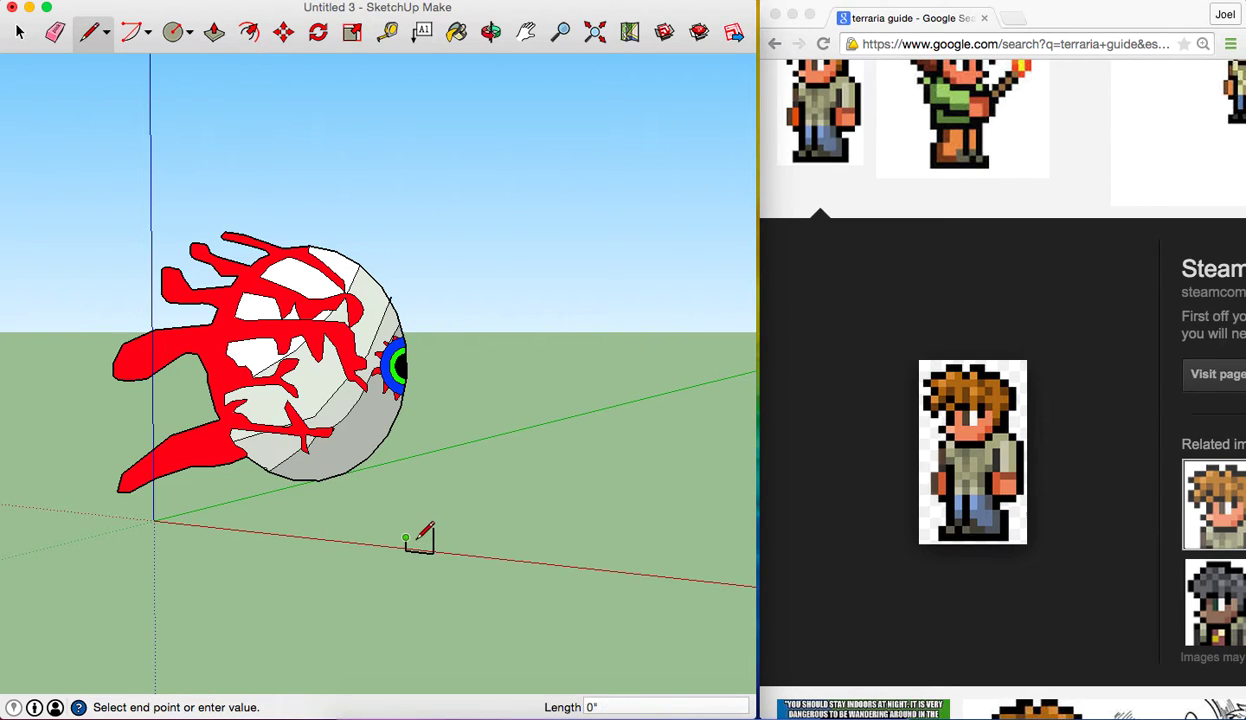
{"action": "left_click", "coordinate": [420, 540]}
{"action": "left_click", "coordinate": [420, 540]}
{"action": "left_click", "coordinate": [418, 514]}
{"action": "left_click", "coordinate": [418, 514]}
{"action": "key", "text": "Escape"}
Continue the outline upward with alternating vertical edges and short horizontal steps
{"action": "left_click", "coordinate": [410, 507]}
{"action": "left_click", "coordinate": [406, 499]}
{"action": "key", "text": "Escape"}
{"action": "left_click", "coordinate": [406, 499]}
{"action": "key", "text": "Escape"}
{"action": "left_click", "coordinate": [396, 497]}
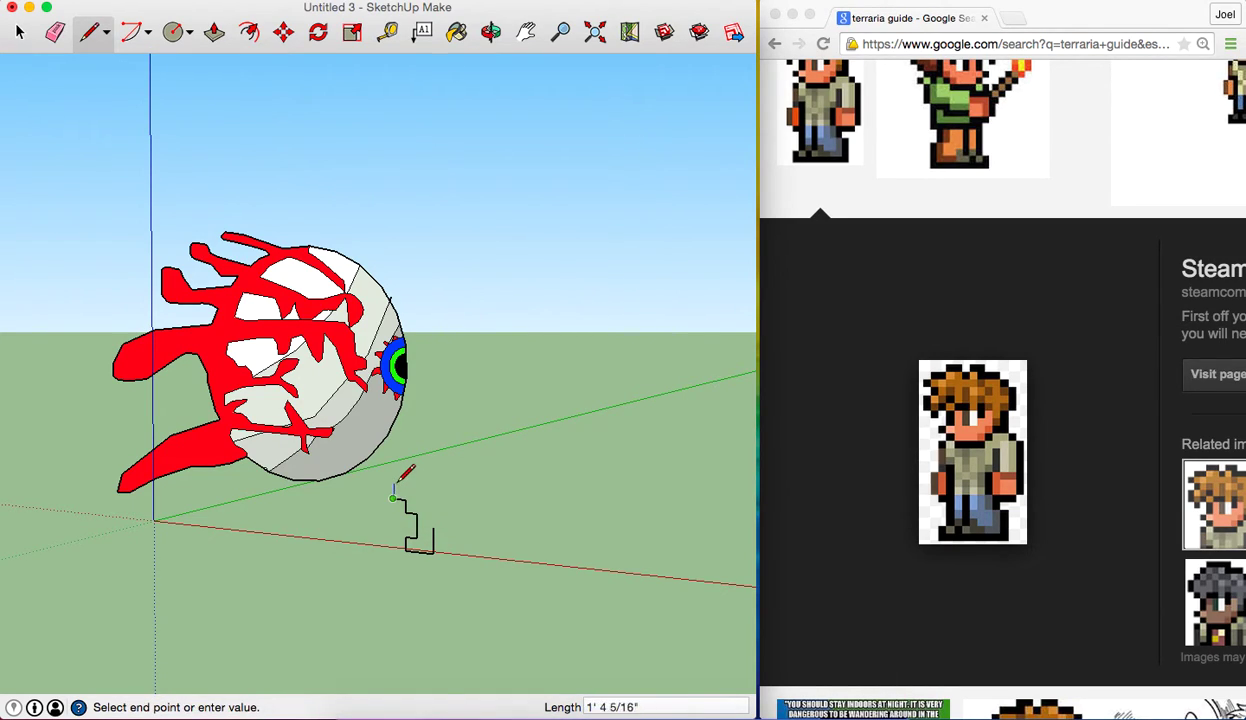
{"action": "left_click", "coordinate": [394, 474]}
{"action": "key", "text": "Escape"}
{"action": "left_click", "coordinate": [394, 474]}
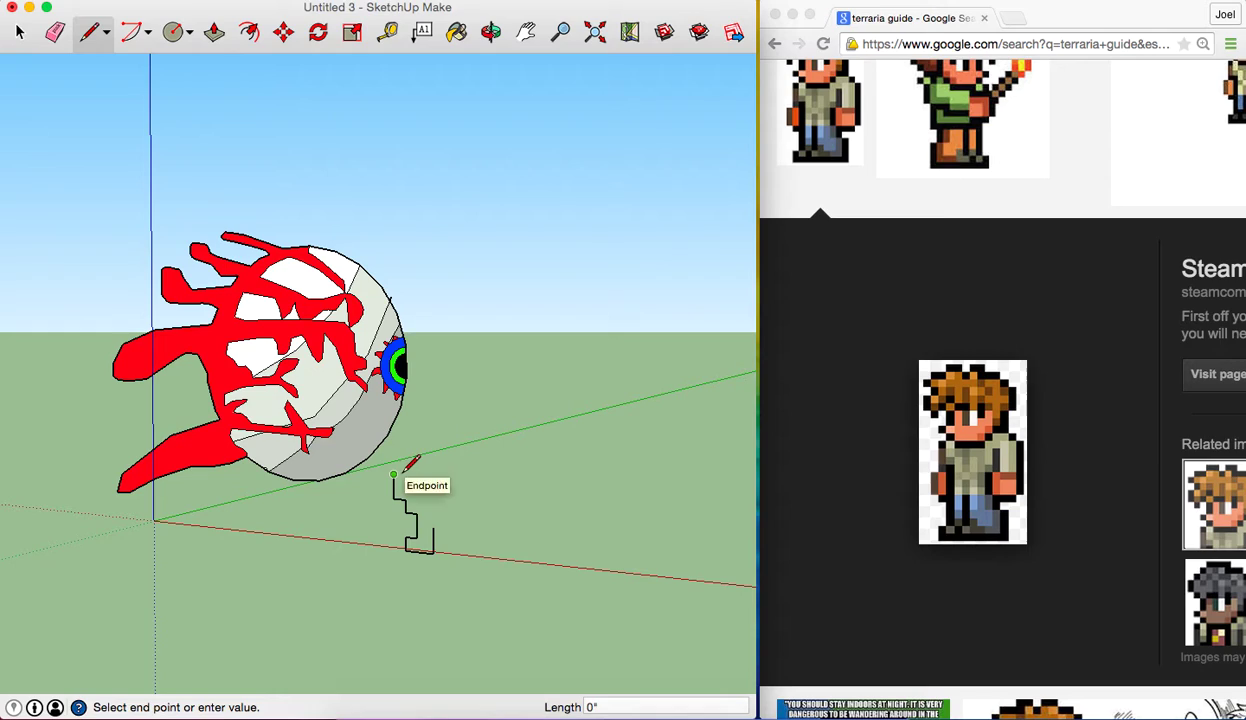
{"action": "left_click", "coordinate": [406, 474]}
{"action": "key", "text": "Escape"}
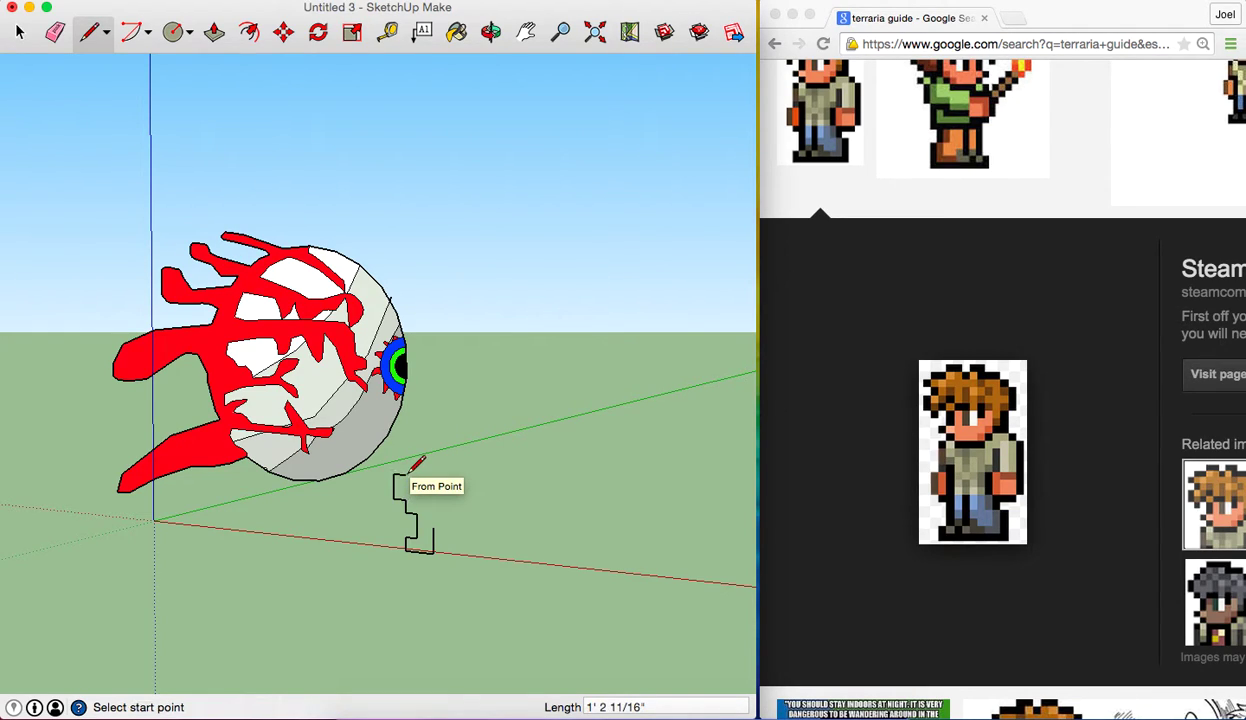
{"action": "left_click", "coordinate": [406, 474]}
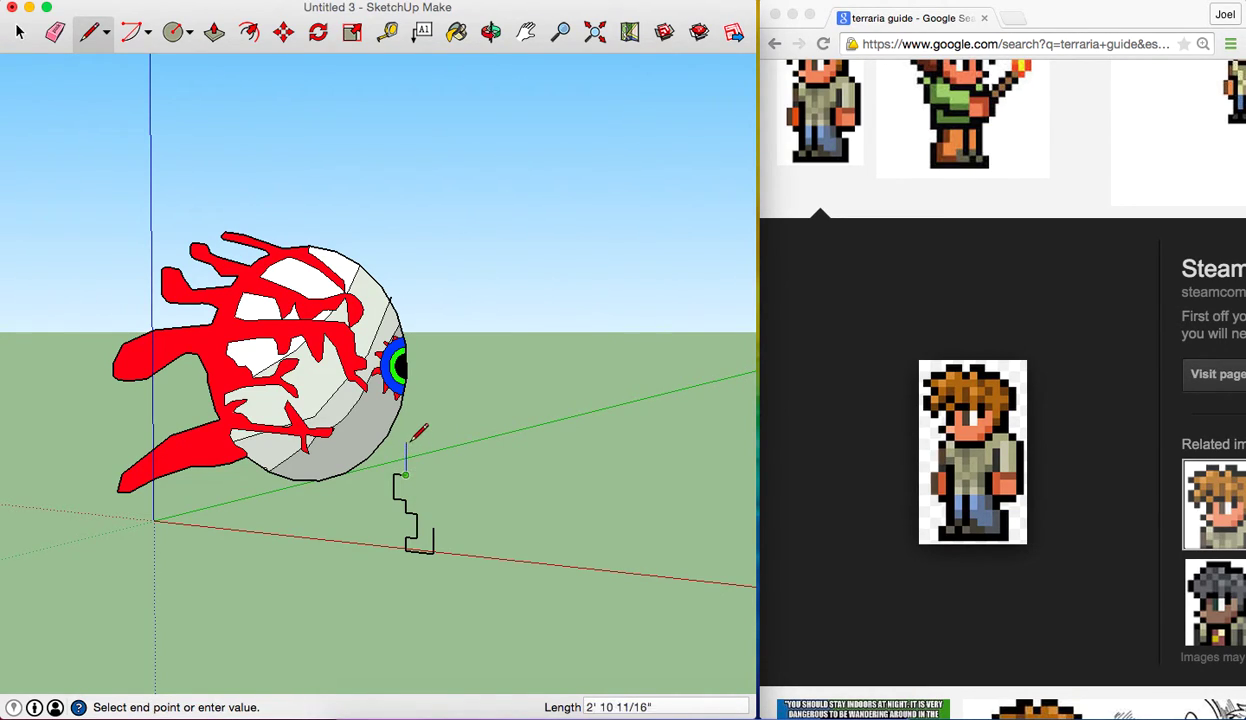
Add the upper steps of the outline, ending with a short edge atop the steps
{"action": "left_click", "coordinate": [406, 441]}
{"action": "key", "text": "Escape"}
{"action": "left_click", "coordinate": [406, 441]}
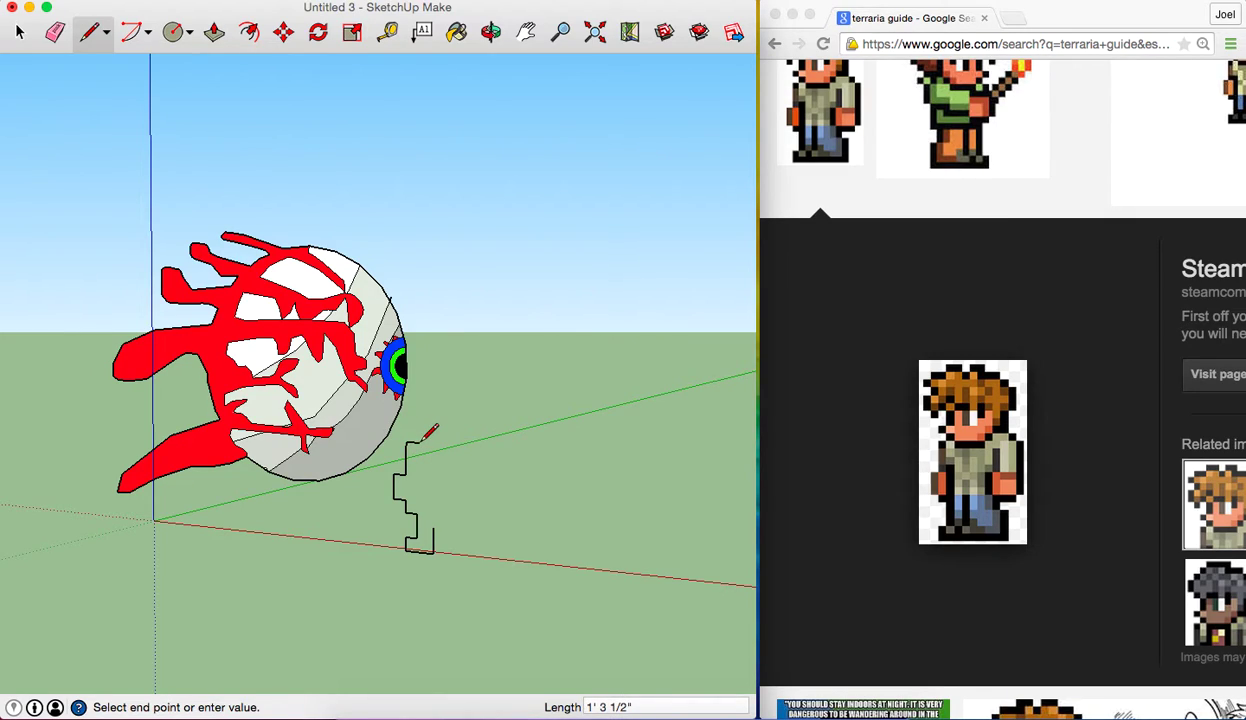
{"action": "left_click", "coordinate": [418, 441]}
{"action": "left_click", "coordinate": [420, 400]}
{"action": "key", "text": "Escape"}
{"action": "left_click", "coordinate": [420, 400]}
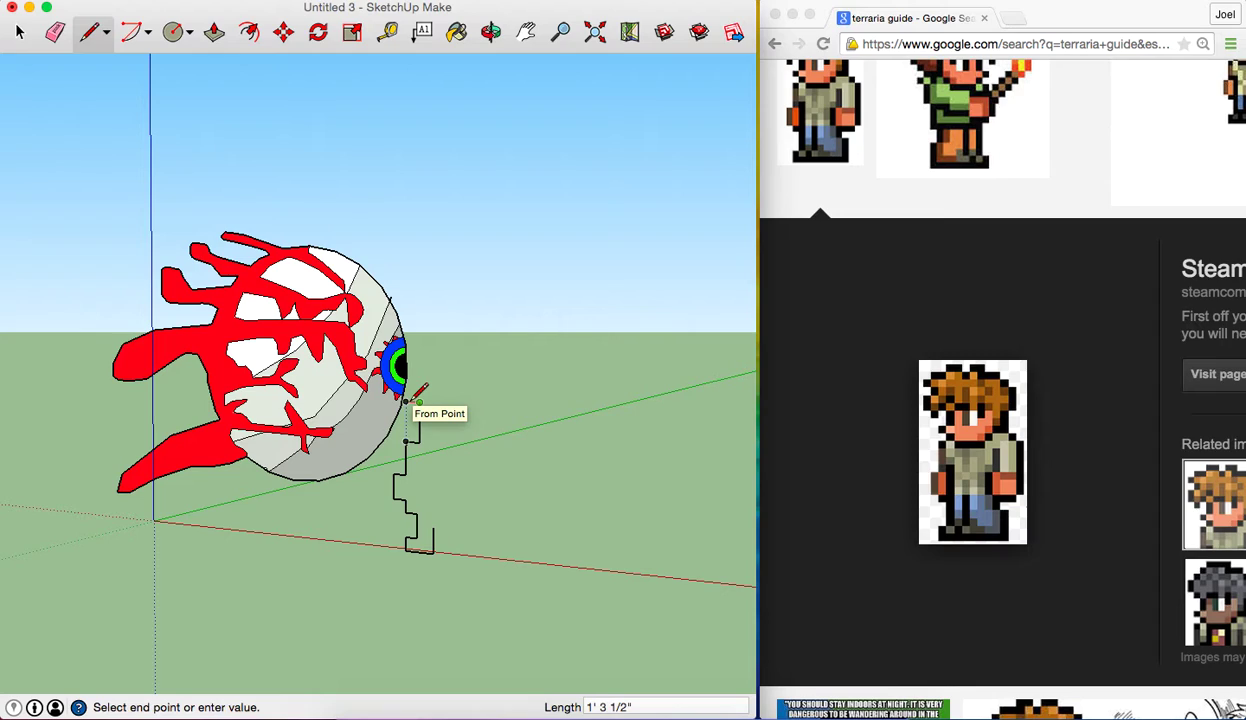
{"action": "left_click", "coordinate": [406, 402]}
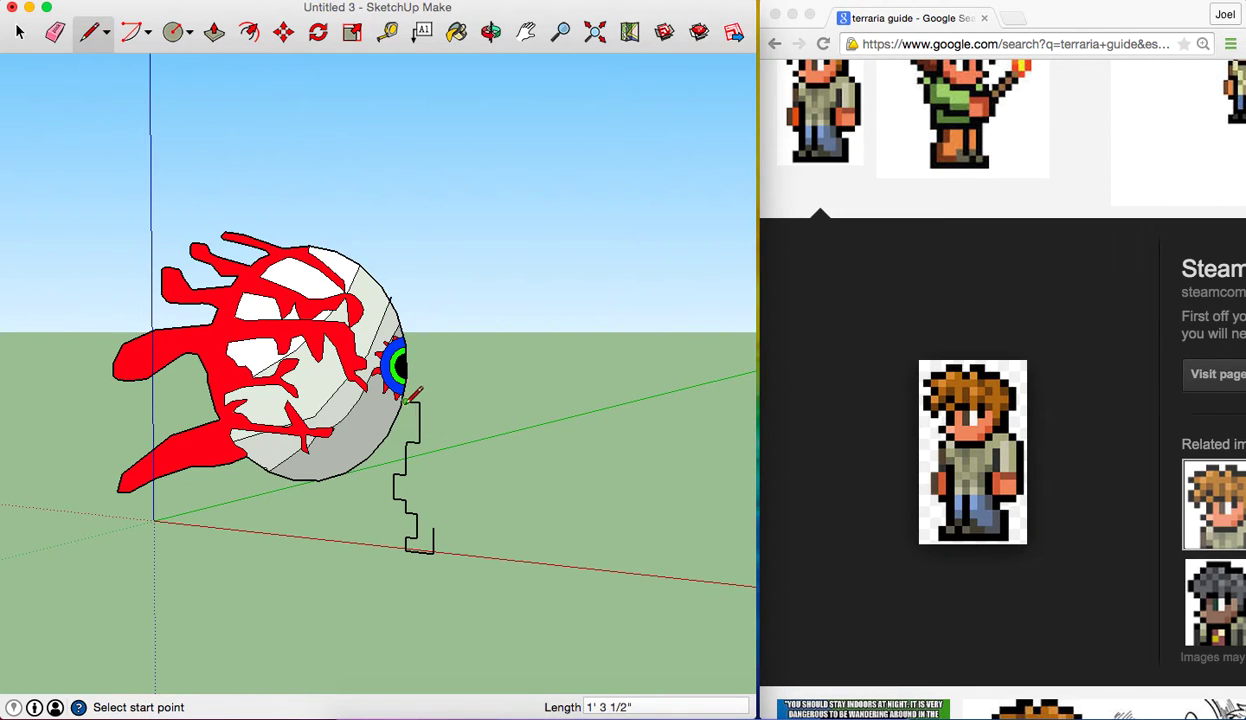
Extend the outline up to the eye's rim, then draw its top edge and far vertical side
{"action": "left_click", "coordinate": [408, 401]}
{"action": "left_click", "coordinate": [410, 375]}
{"action": "left_click", "coordinate": [405, 377]}
{"action": "left_click", "coordinate": [478, 377]}
{"action": "left_click", "coordinate": [478, 377]}
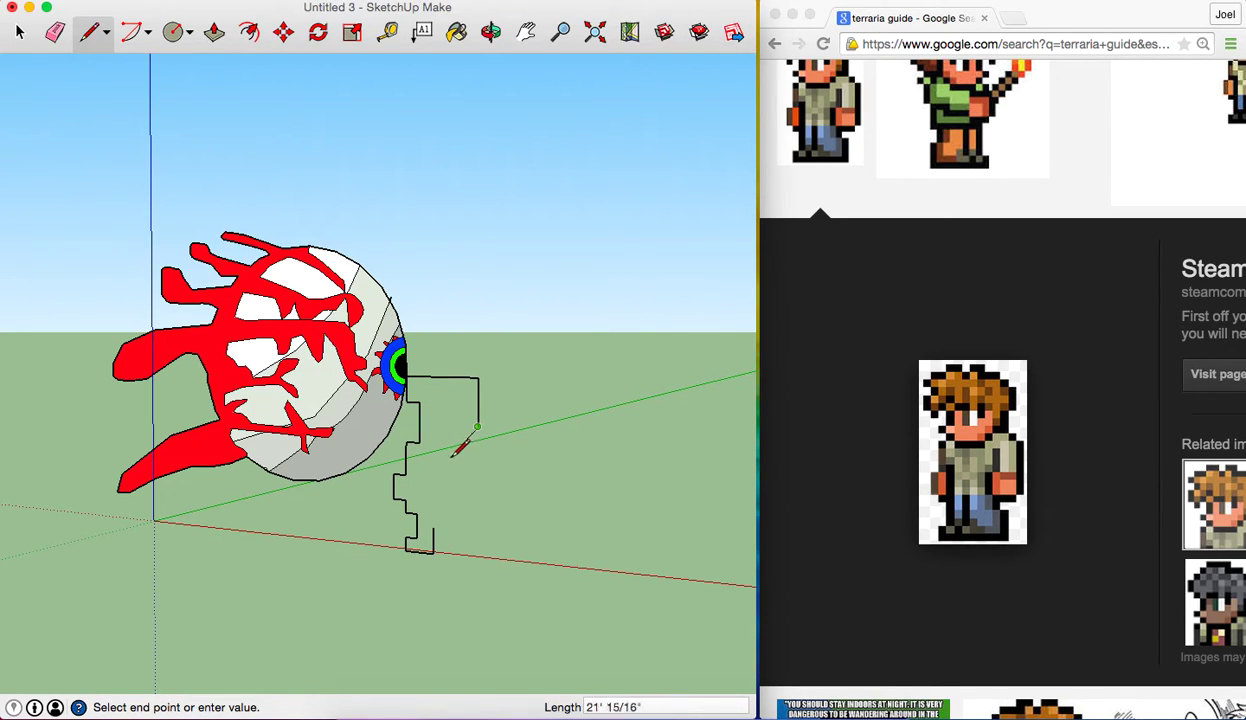
{"action": "left_click", "coordinate": [452, 453]}
Draw the bent outer side down to the ground and close the outline's bottom edges
{"action": "left_click", "coordinate": [450, 456]}
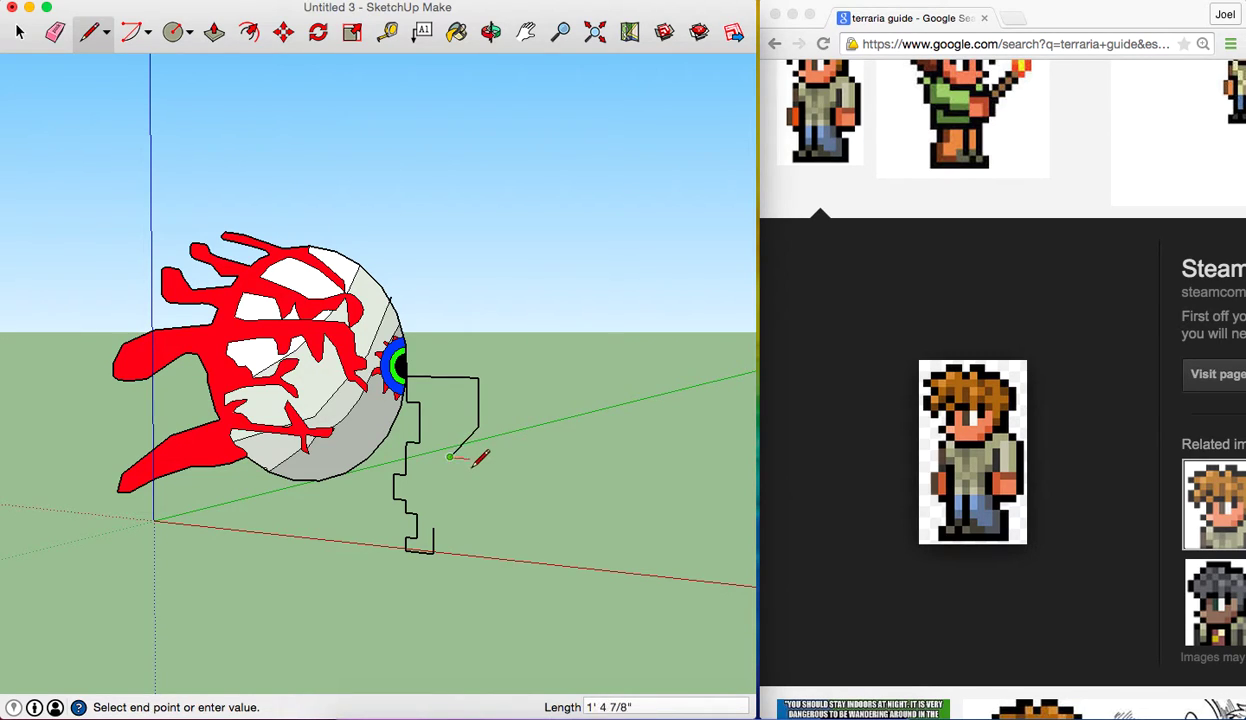
{"action": "left_click", "coordinate": [477, 482]}
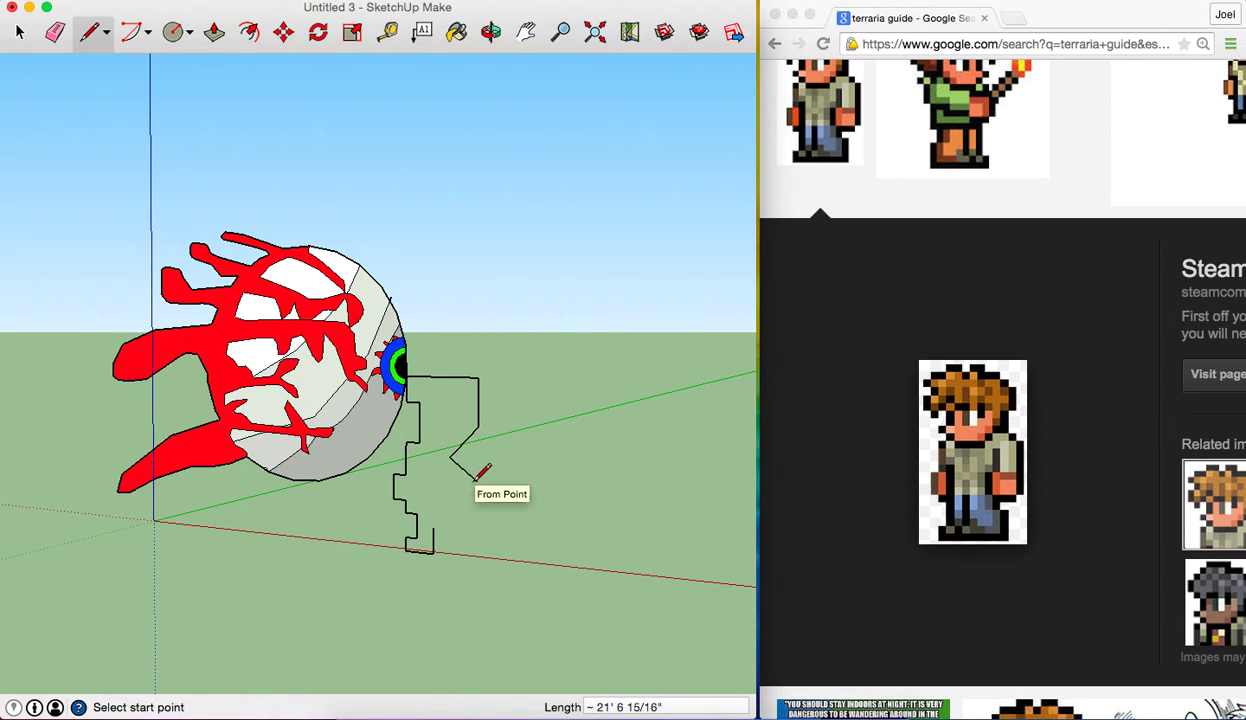
{"action": "left_click", "coordinate": [477, 482]}
{"action": "left_click", "coordinate": [478, 532]}
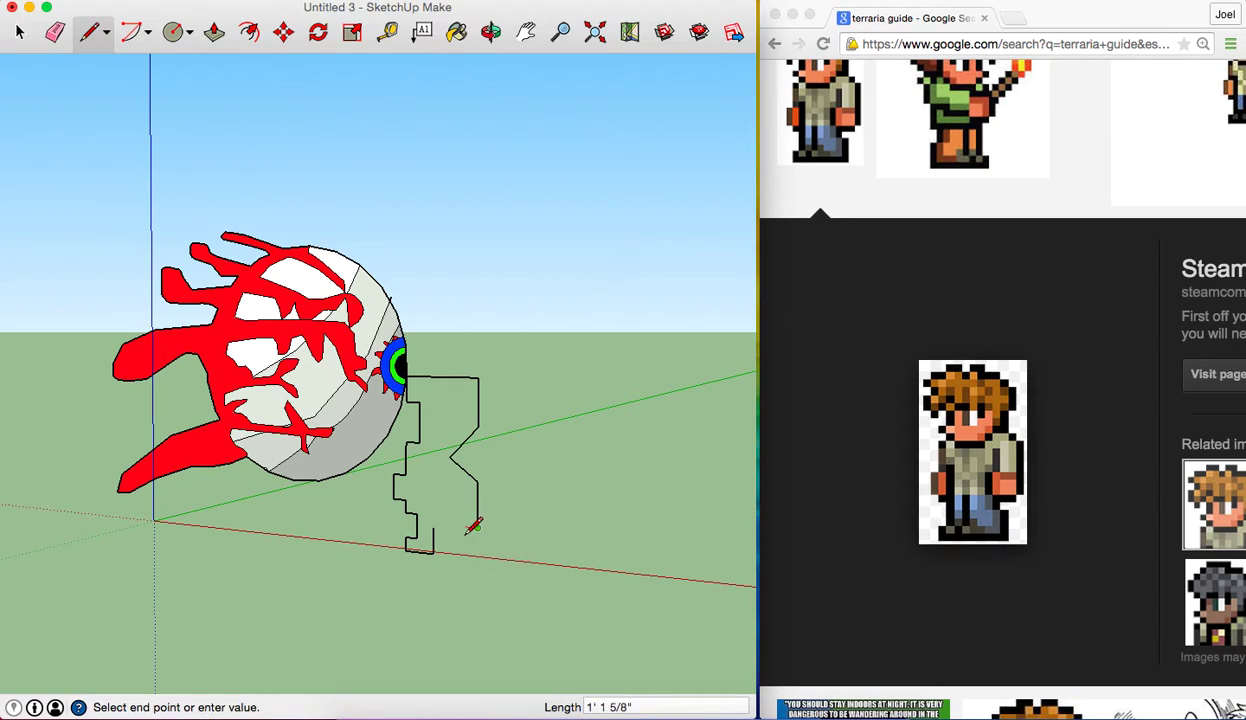
{"action": "left_click", "coordinate": [469, 533]}
{"action": "left_click", "coordinate": [463, 537]}
{"action": "left_click", "coordinate": [457, 555]}
{"action": "left_click", "coordinate": [457, 555]}
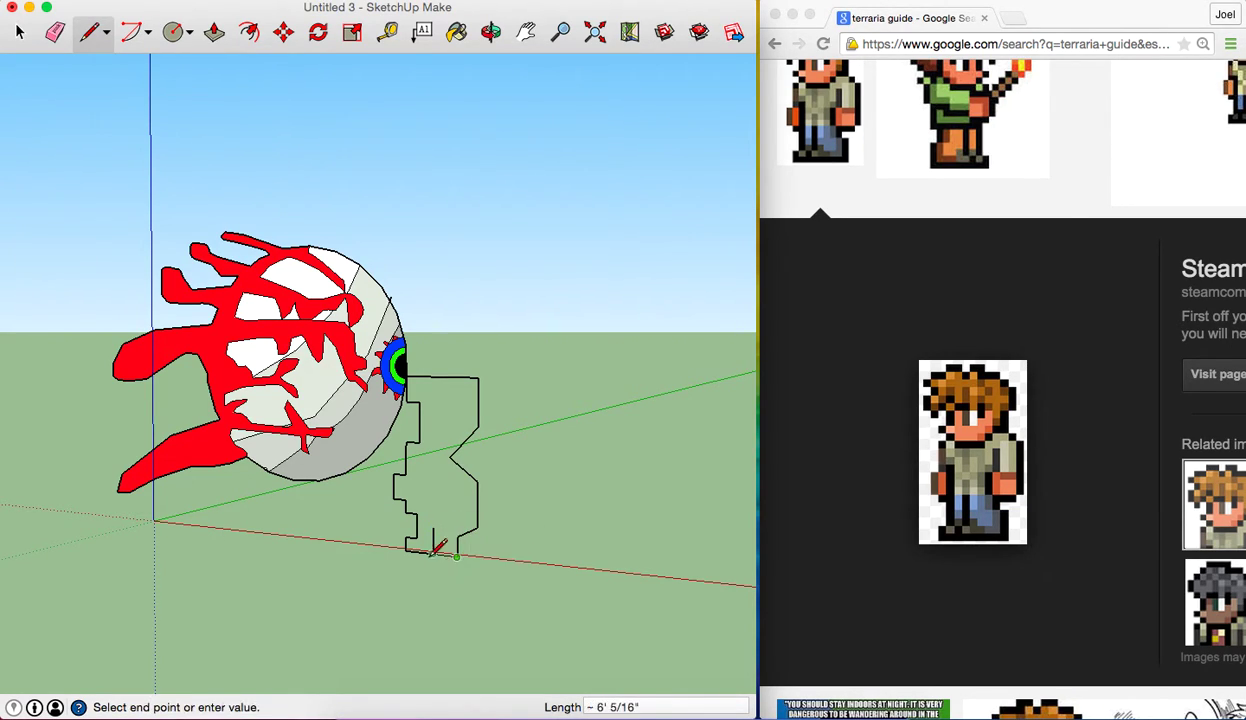
{"action": "left_click", "coordinate": [432, 553]}
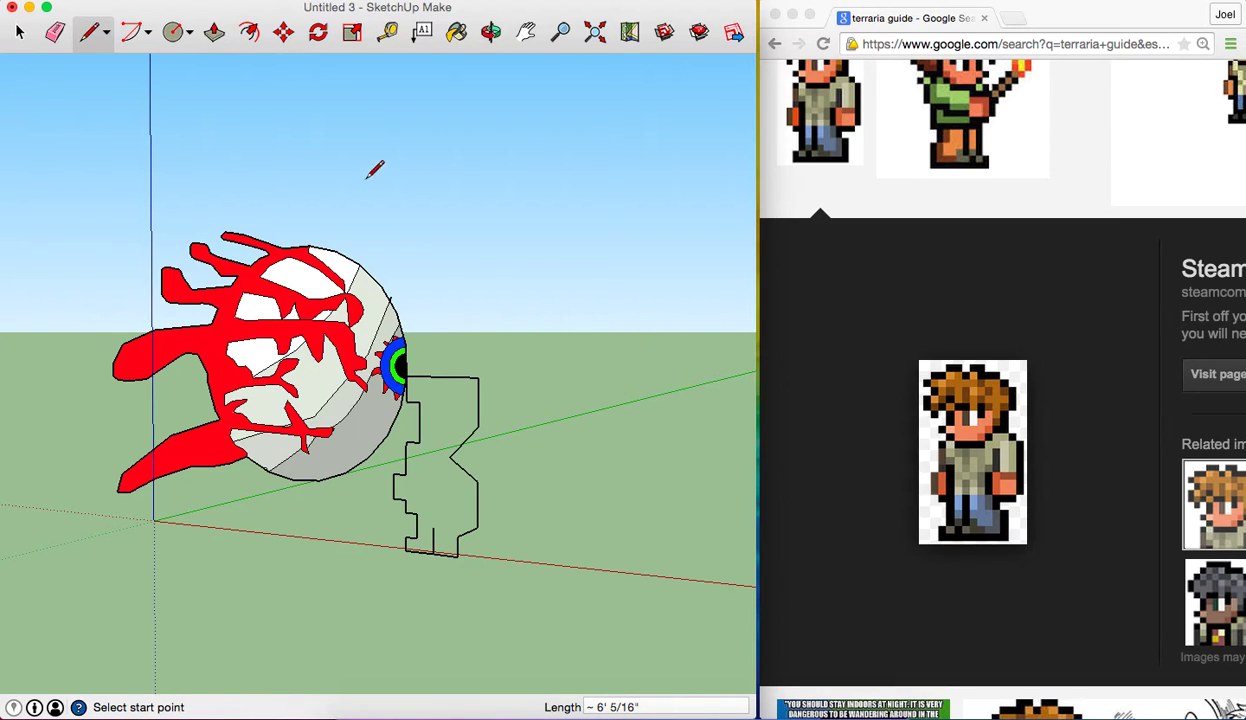
Cycle through the Move, Paint Bucket, Pan, Push/Pull and Orbit tools while zooming near the eye
{"action": "left_click", "coordinate": [283, 32]}
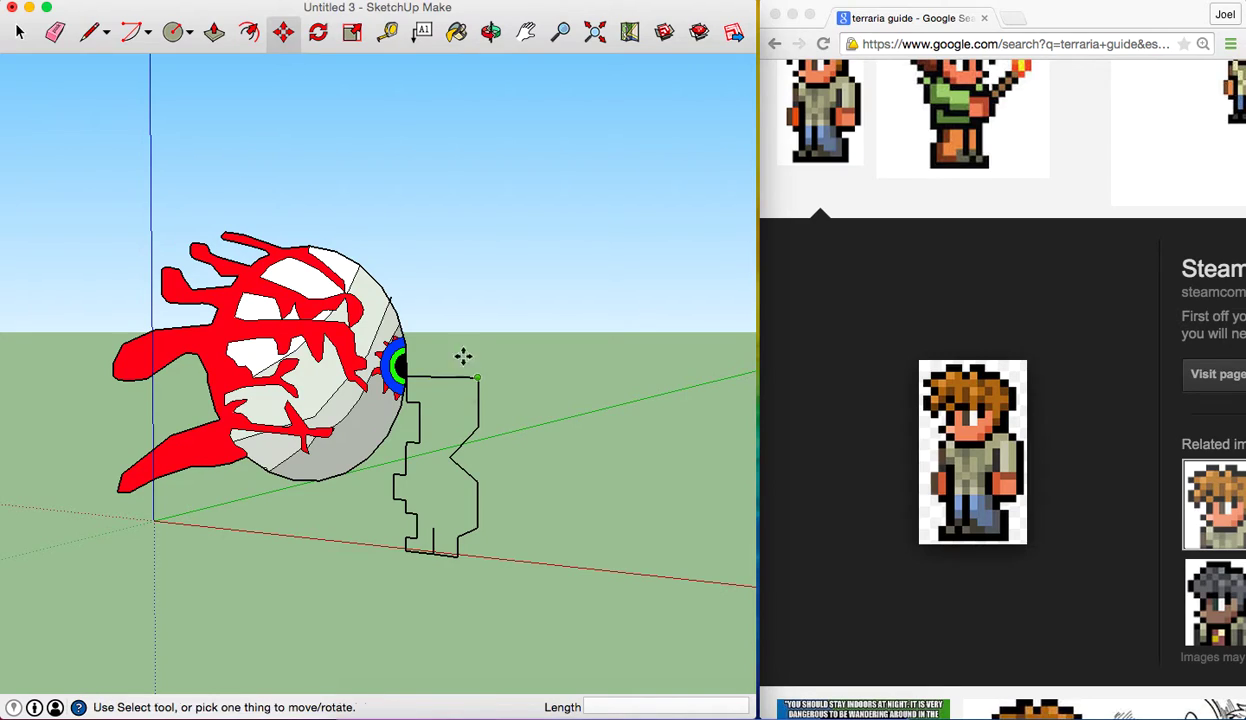
{"action": "left_click", "coordinate": [457, 32]}
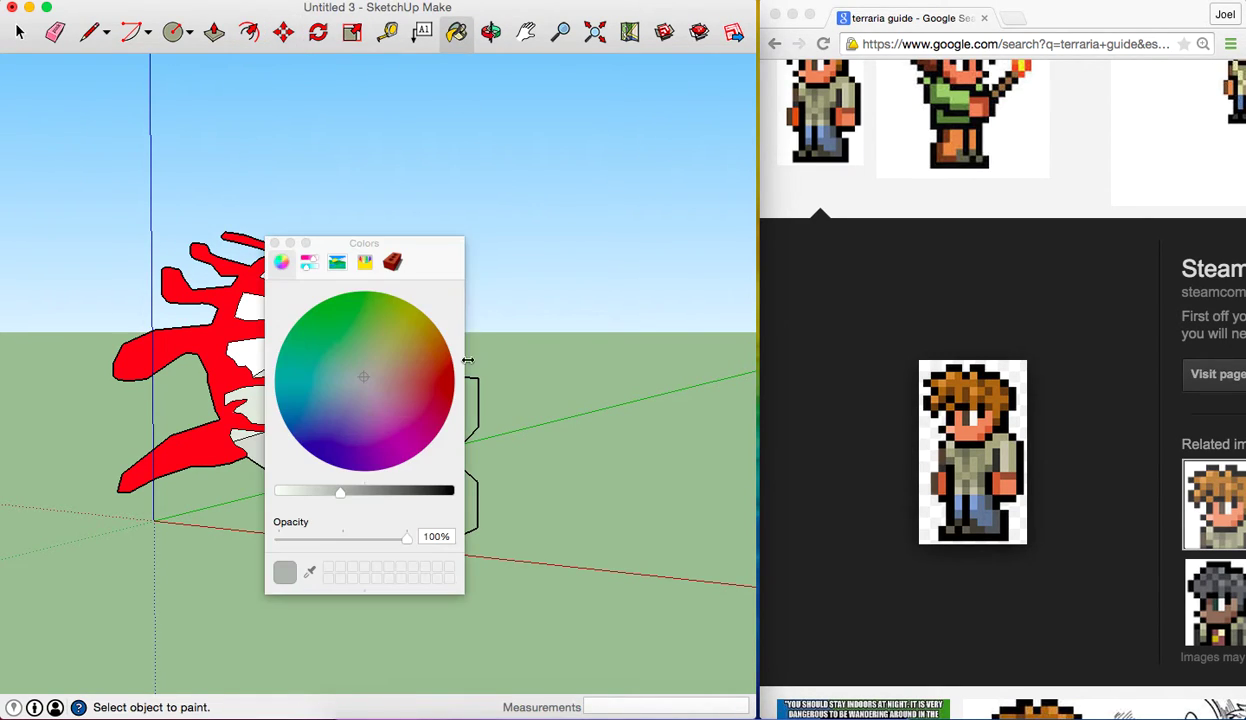
{"action": "left_click", "coordinate": [275, 244]}
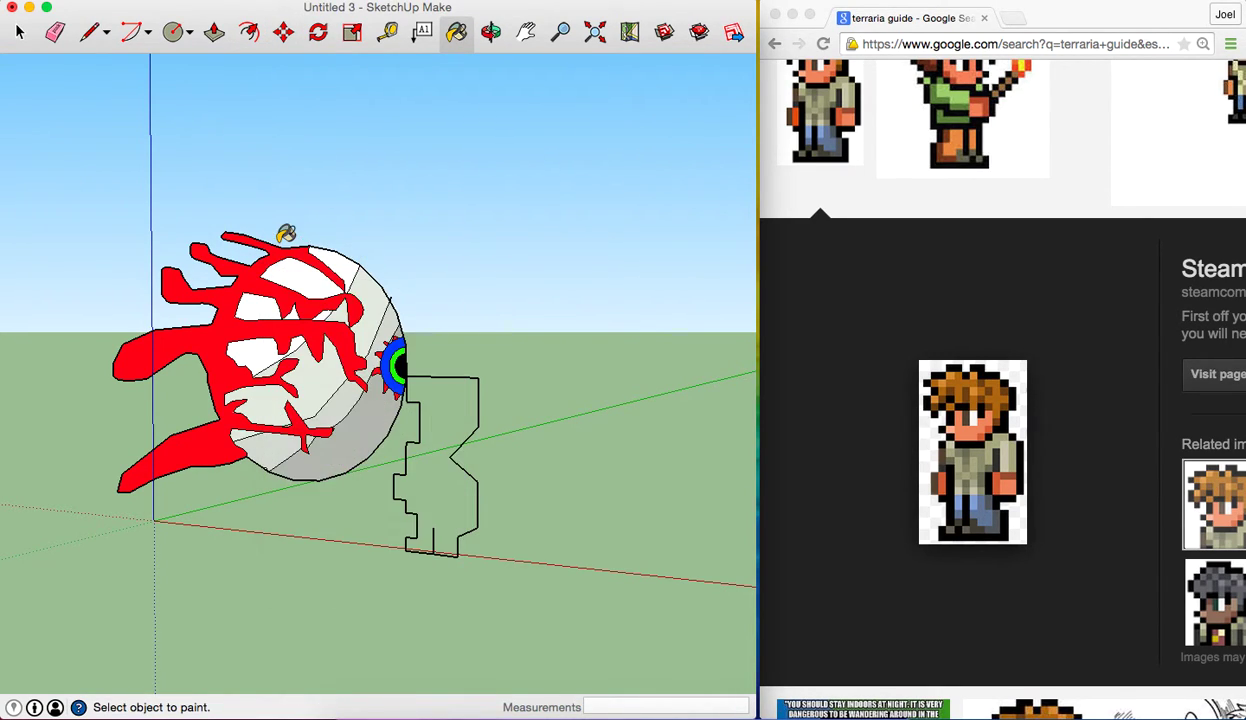
{"action": "left_click", "coordinate": [525, 33]}
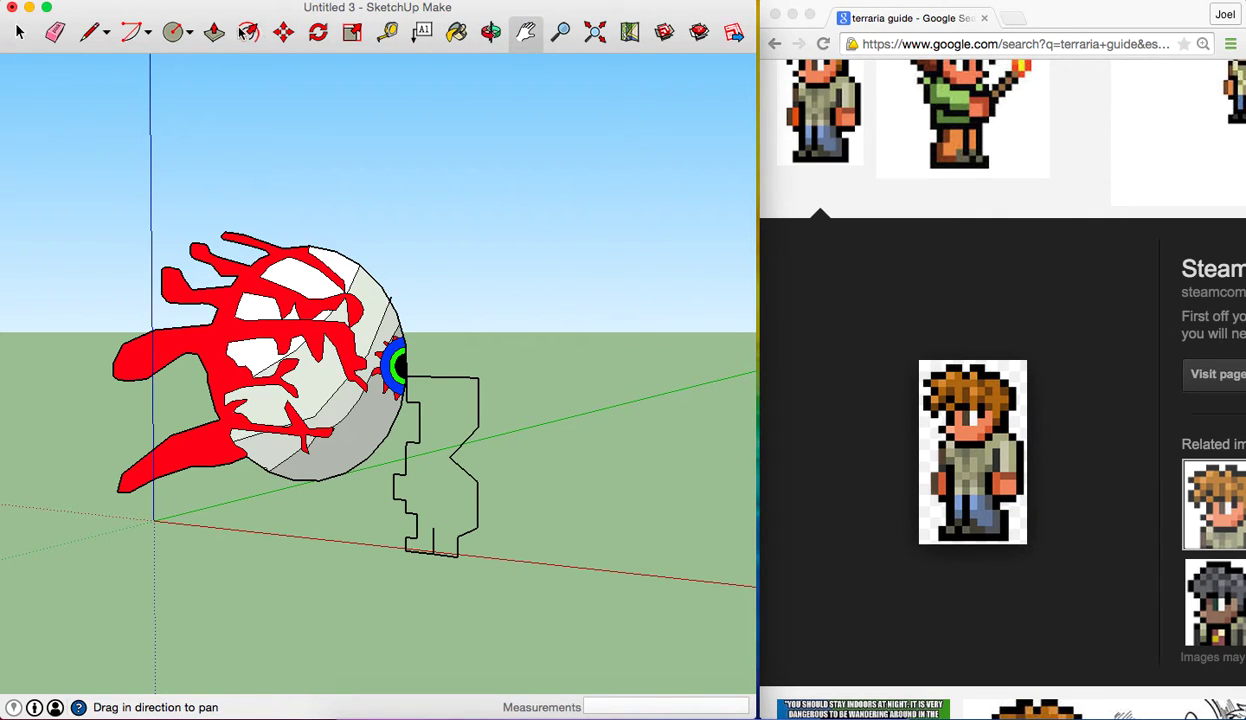
{"action": "left_click", "coordinate": [213, 32]}
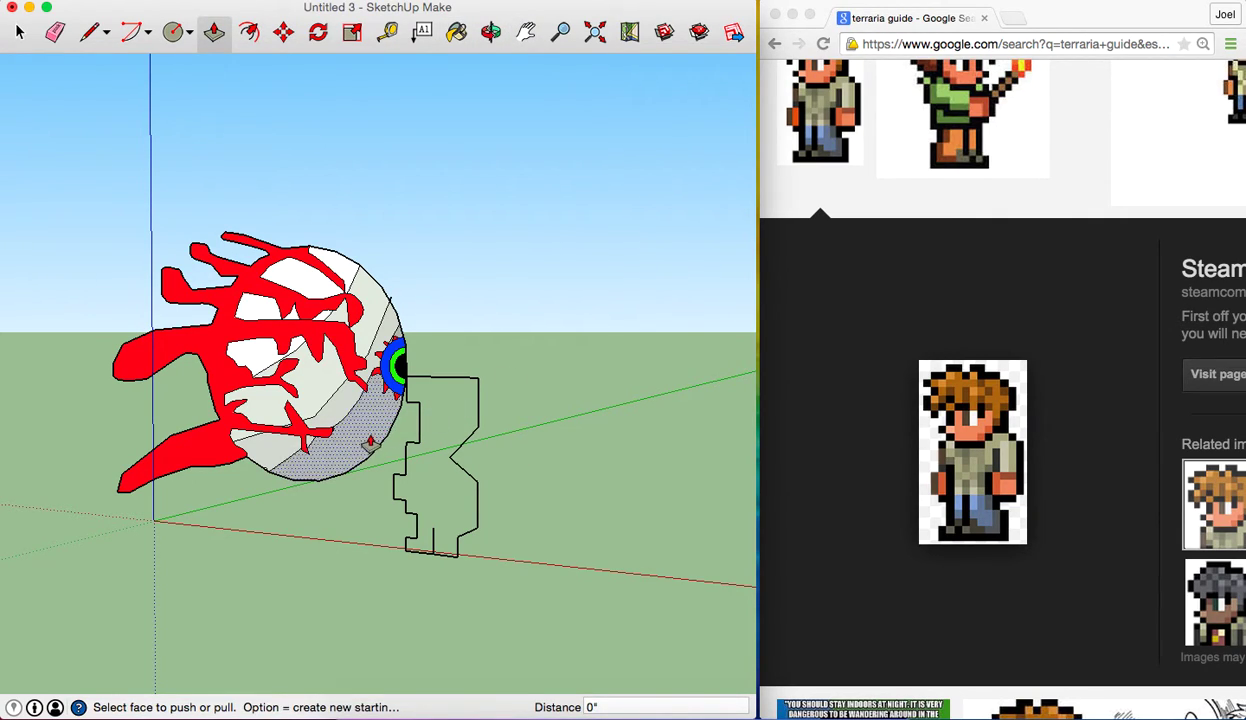
{"action": "scroll", "coordinate": [493, 363], "scroll_direction": "down", "scroll_amount": 3}
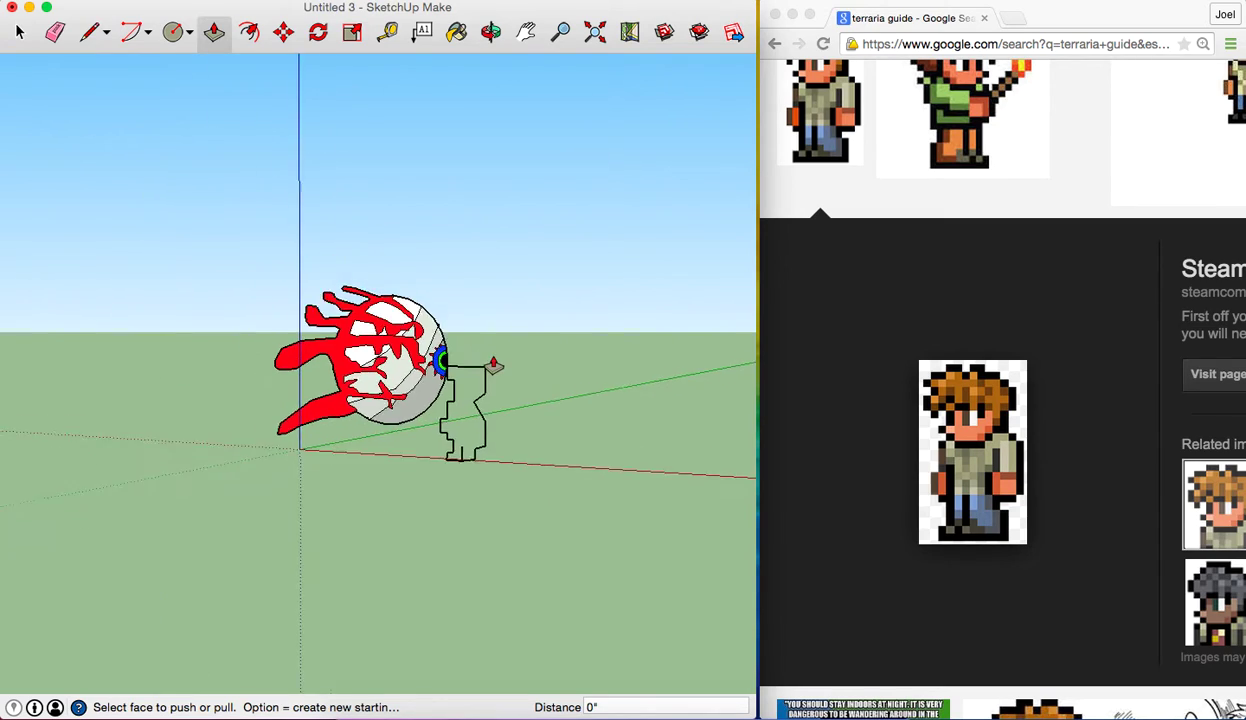
{"action": "scroll", "coordinate": [493, 365], "scroll_direction": "up", "scroll_amount": 5}
{"action": "scroll", "coordinate": [490, 350], "scroll_direction": "up", "scroll_amount": 2}
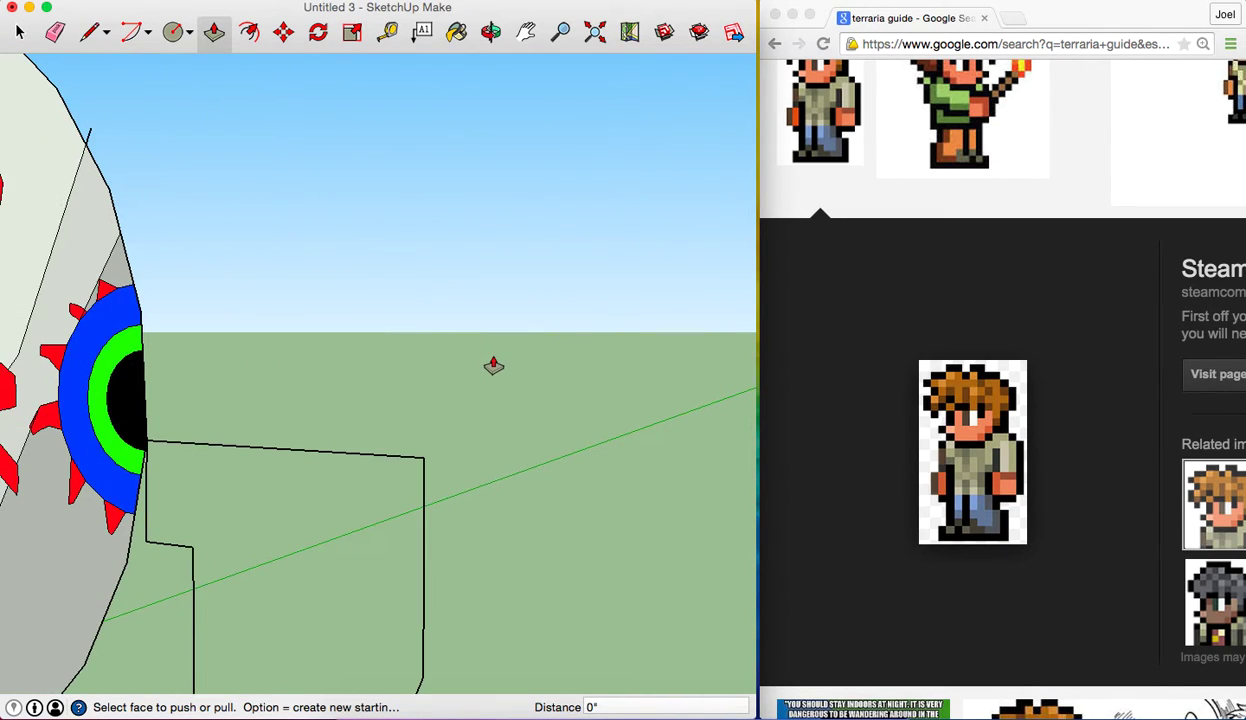
{"action": "left_click", "coordinate": [491, 33]}
Connect the eye's edge to the outline's top corner with a short line, then switch to Eraser
{"action": "left_click", "coordinate": [87, 33]}
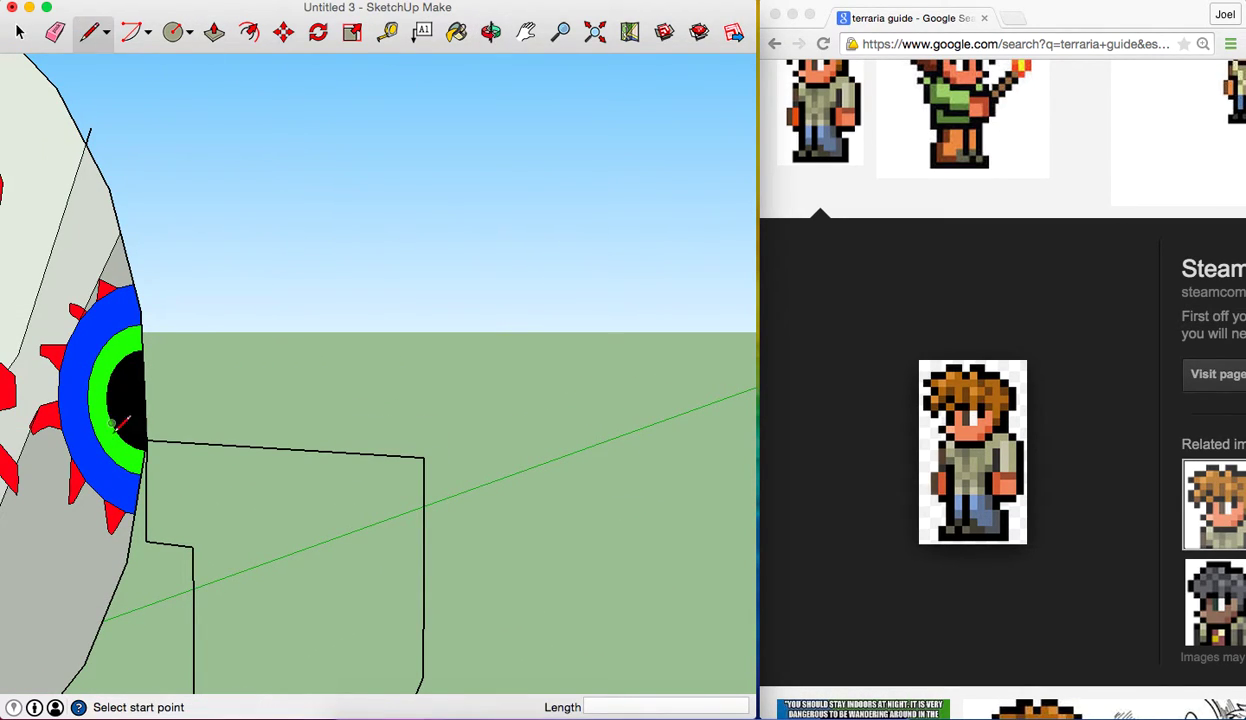
{"action": "left_click", "coordinate": [151, 447]}
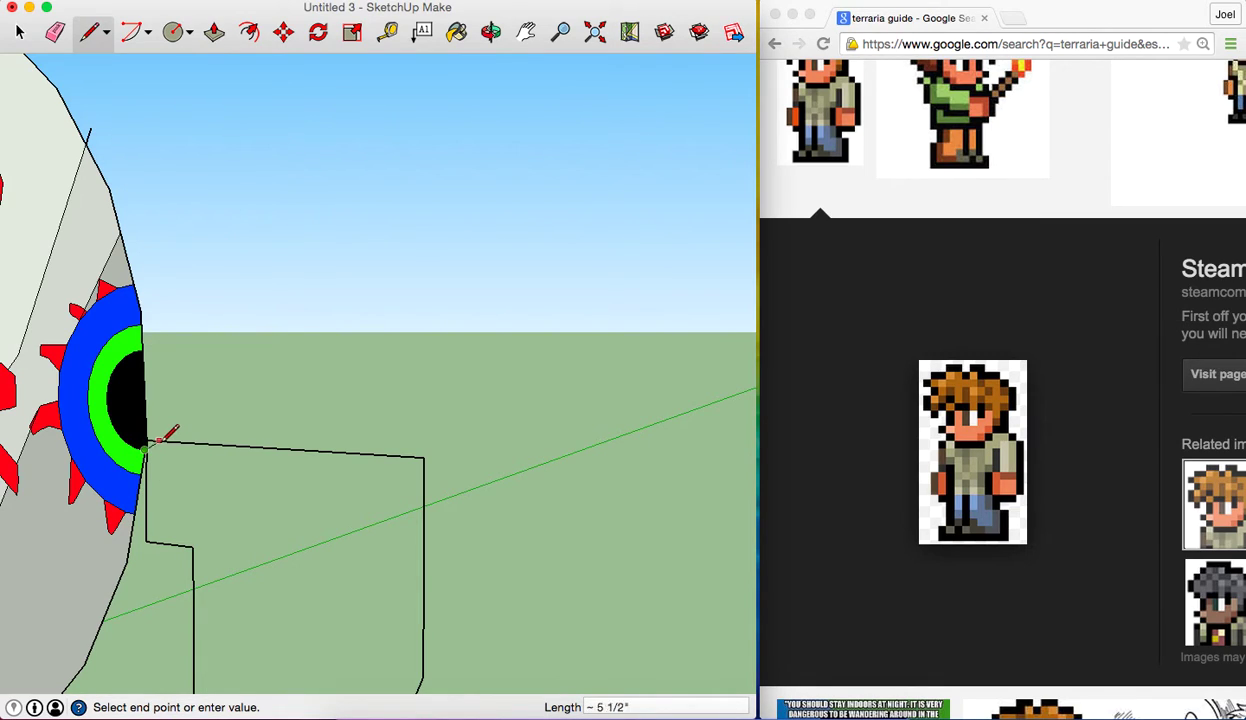
{"action": "left_click", "coordinate": [172, 440]}
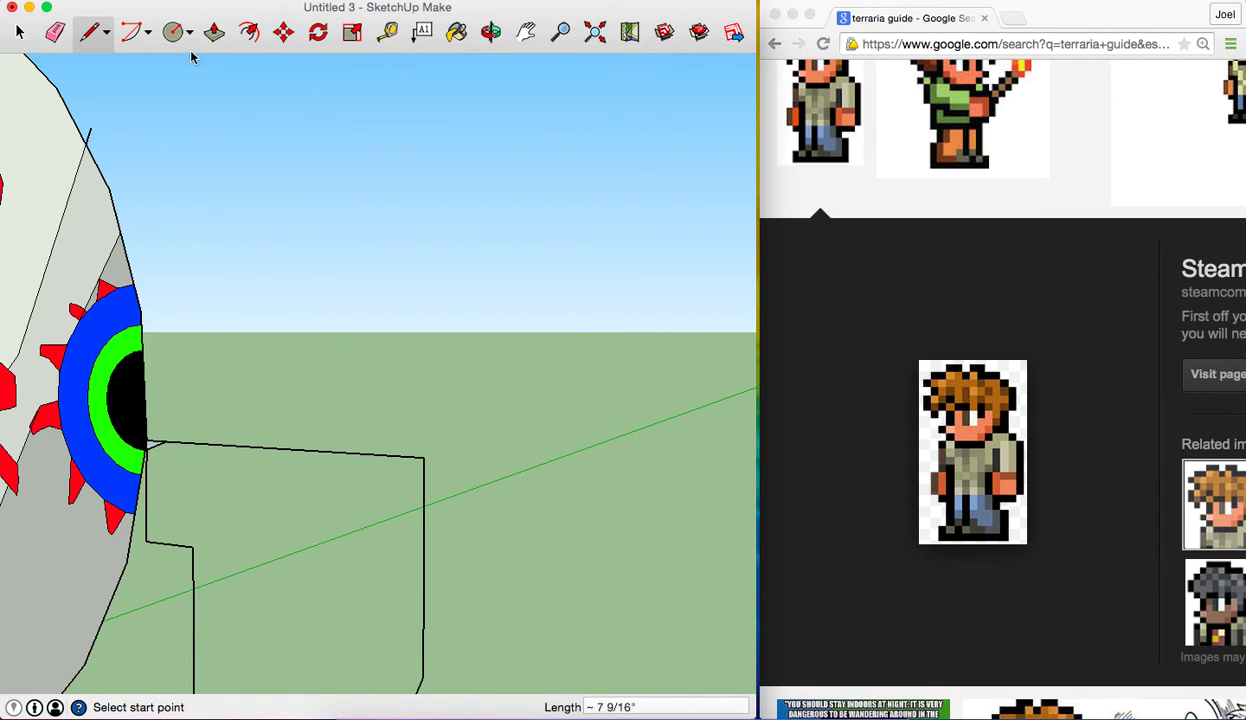
{"action": "key", "text": "e"}
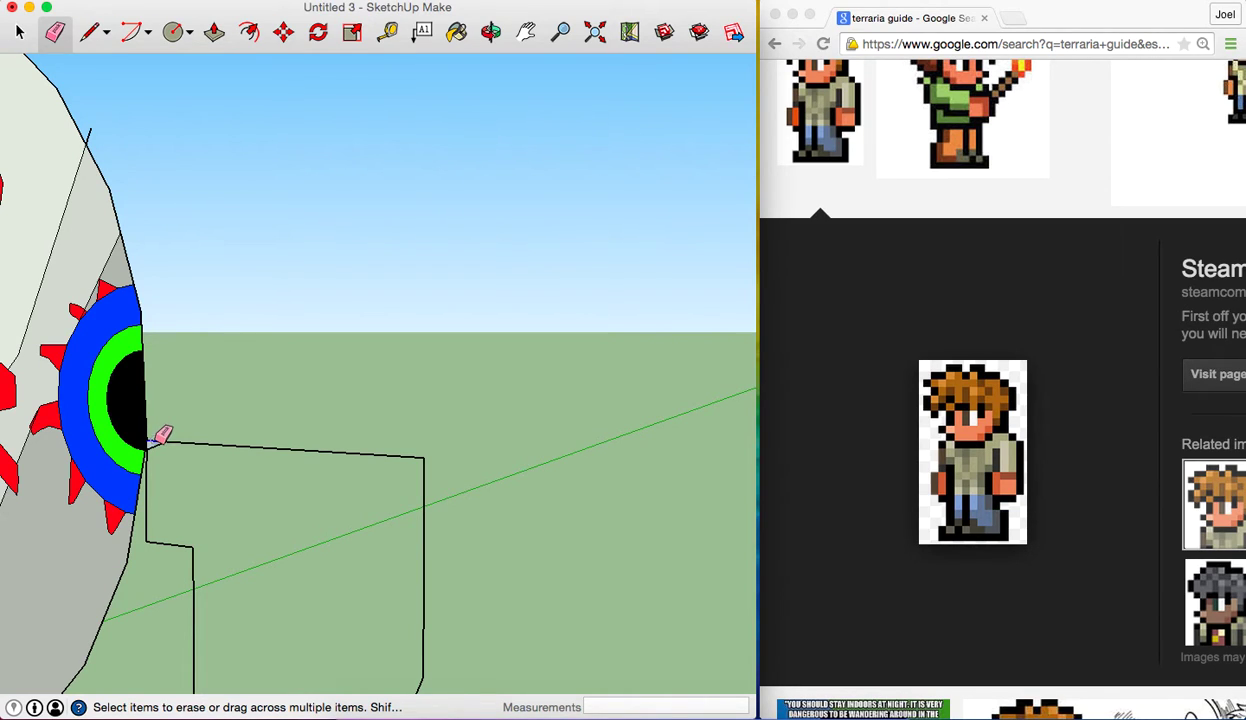
{"action": "scroll", "coordinate": [245, 428], "scroll_direction": "down", "scroll_amount": 3}
{"action": "scroll", "coordinate": [245, 428], "scroll_direction": "down", "scroll_amount": 2}
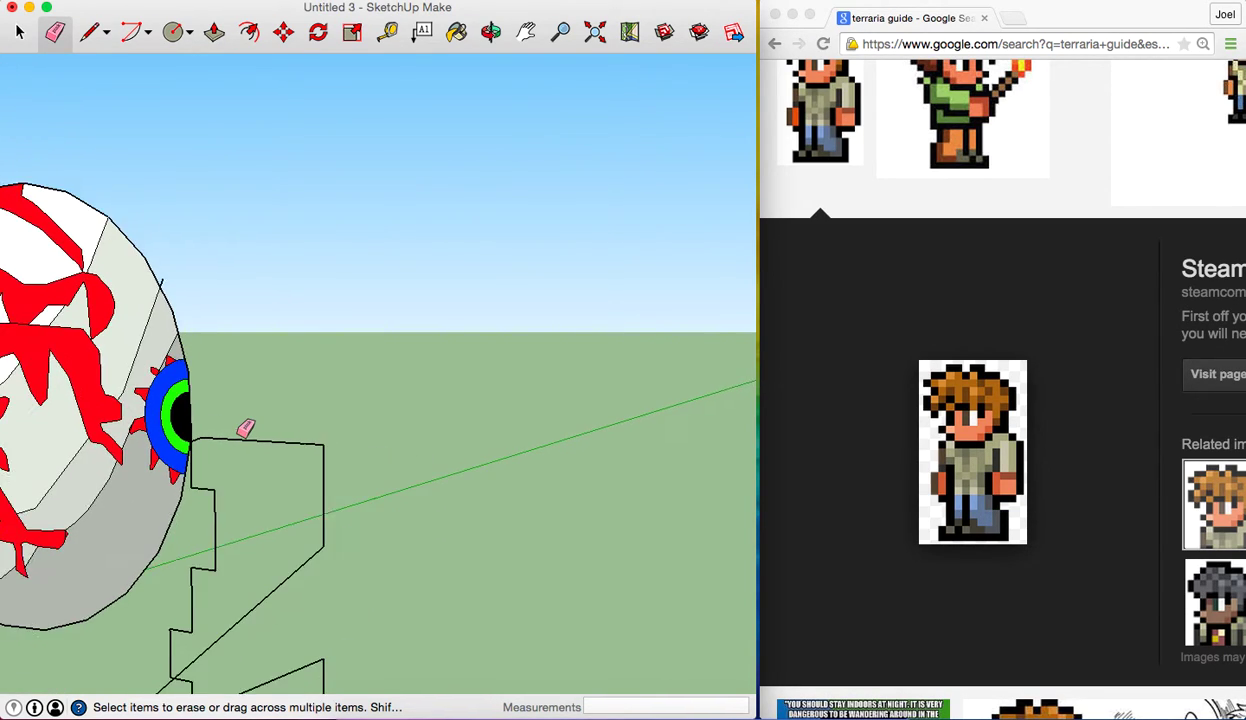
{"action": "scroll", "coordinate": [245, 428], "scroll_direction": "down", "scroll_amount": 1}
{"action": "scroll", "coordinate": [245, 428], "scroll_direction": "down", "scroll_amount": 1}
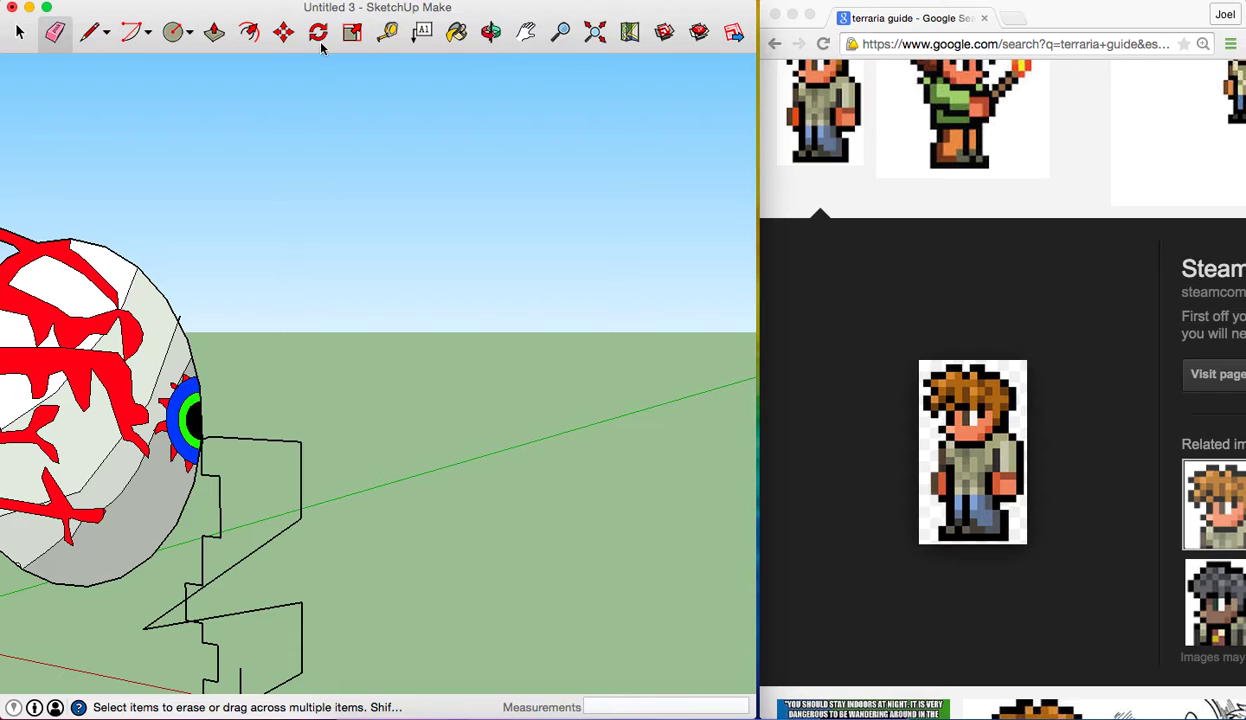
Move the displaced lower corner back so the outline is rectangular again
{"action": "left_click", "coordinate": [283, 32]}
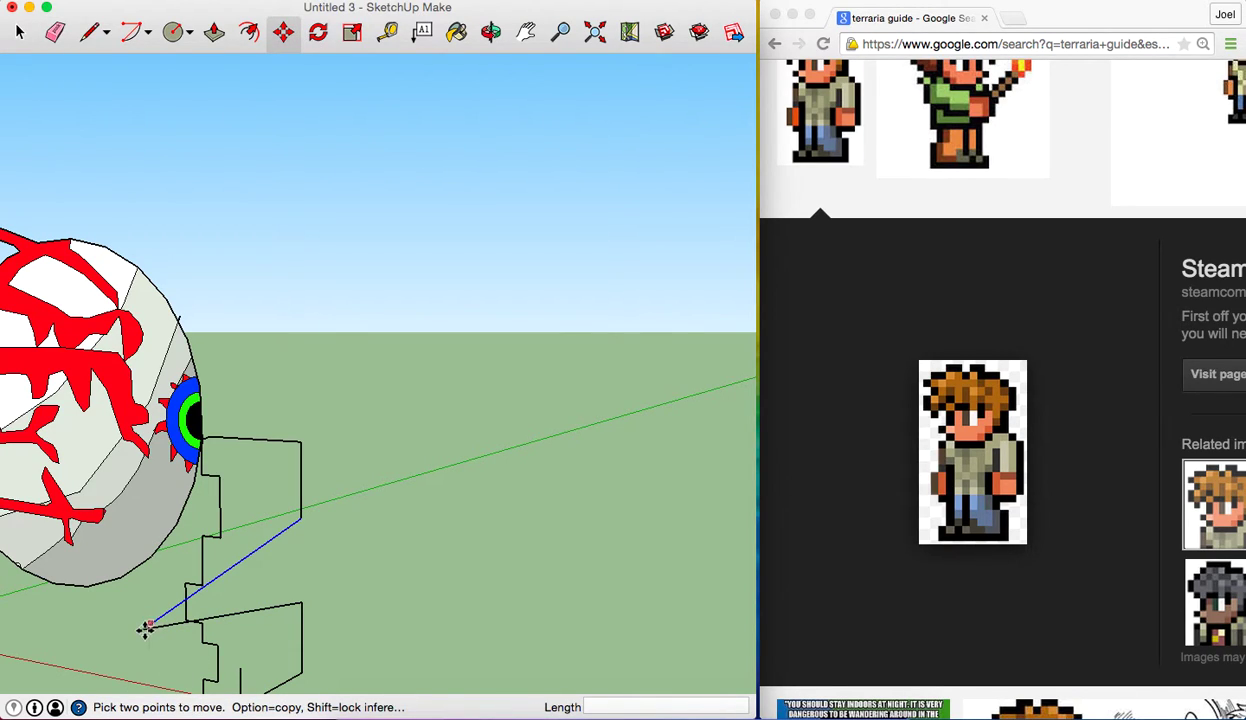
{"action": "left_click", "coordinate": [145, 628]}
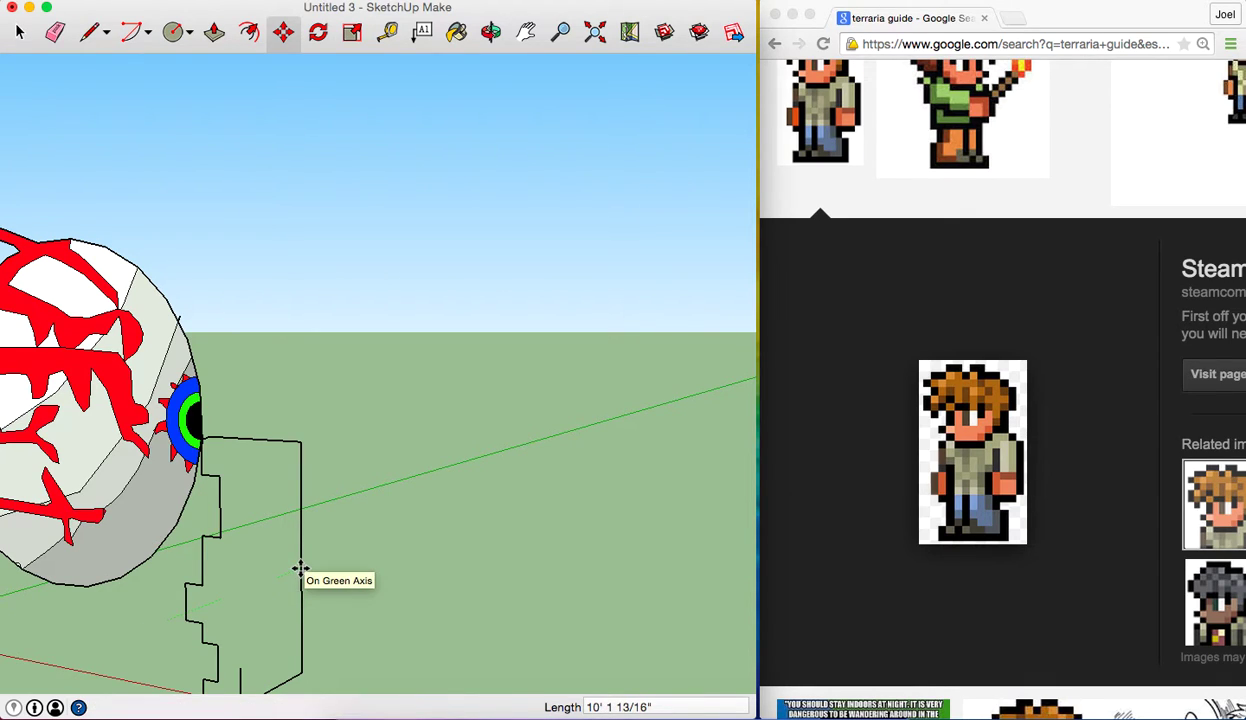
{"action": "left_click", "coordinate": [301, 570]}
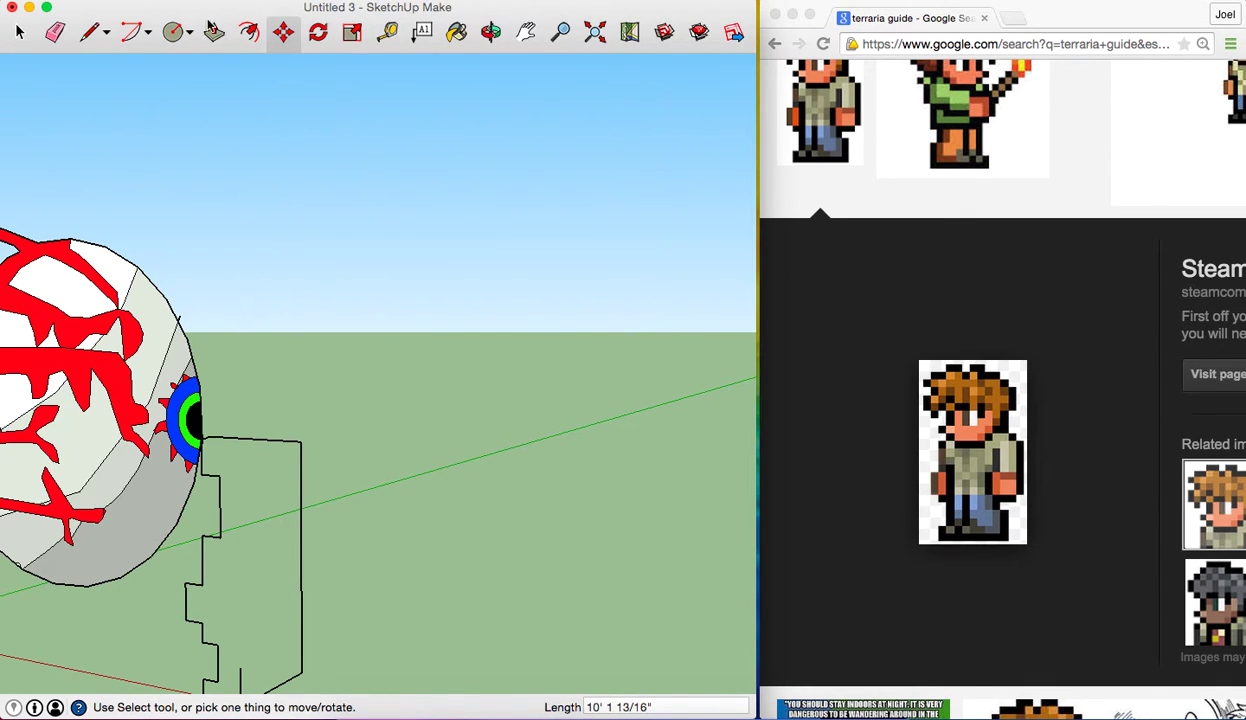
{"action": "left_click", "coordinate": [104, 32]}
{"action": "scroll", "coordinate": [319, 193], "scroll_direction": "down", "scroll_amount": 2}
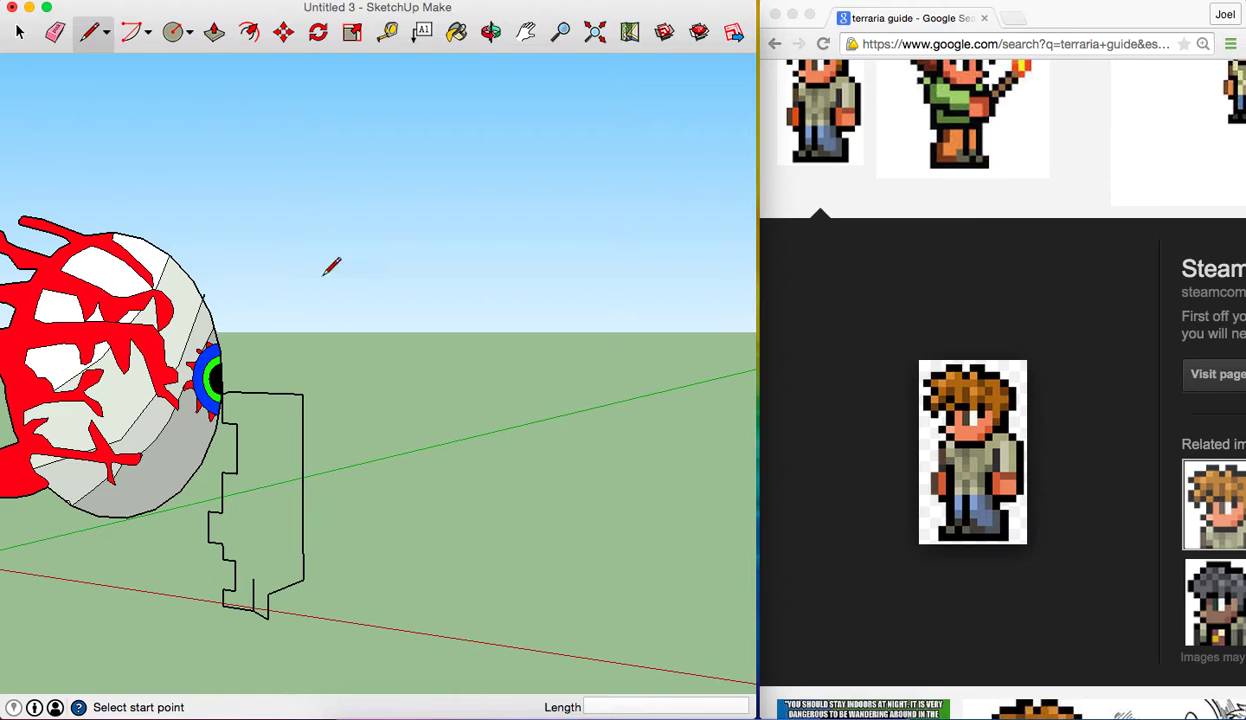
Shift the bottom vertex to the bottom-right corner, move an edge, and raise the top-right corner
{"action": "left_click", "coordinate": [285, 32]}
{"action": "left_click", "coordinate": [268, 616]}
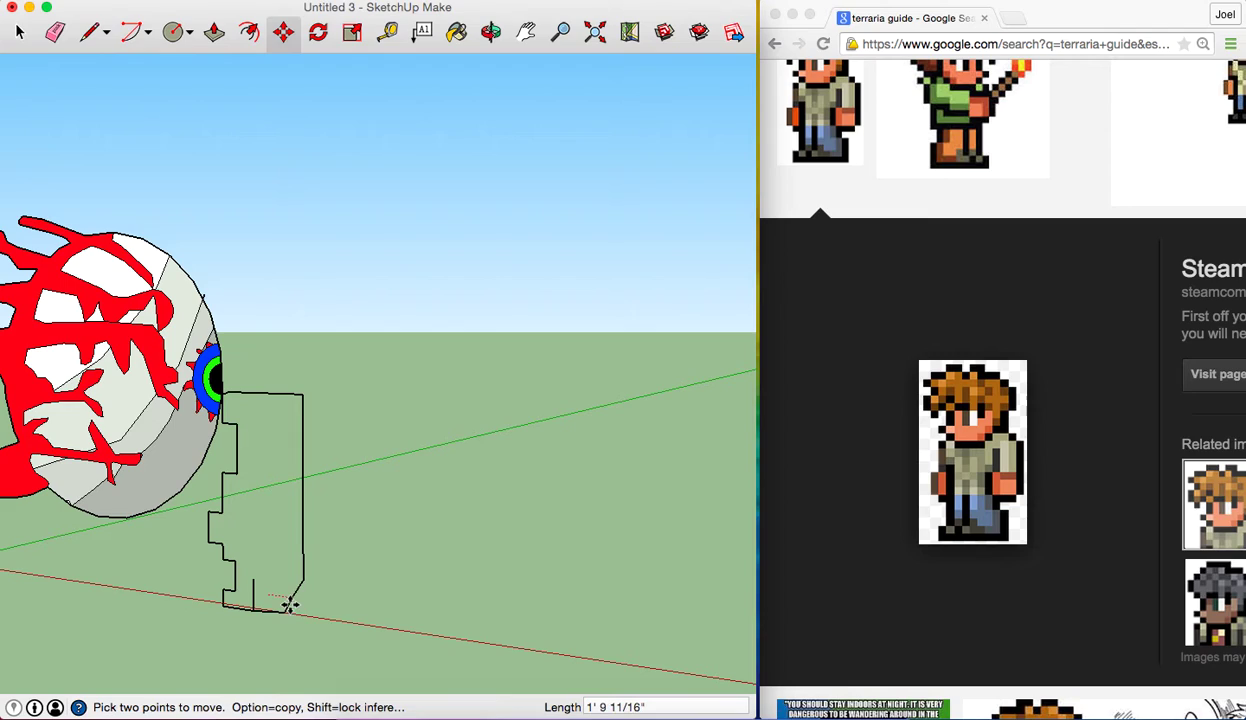
{"action": "left_click", "coordinate": [289, 603]}
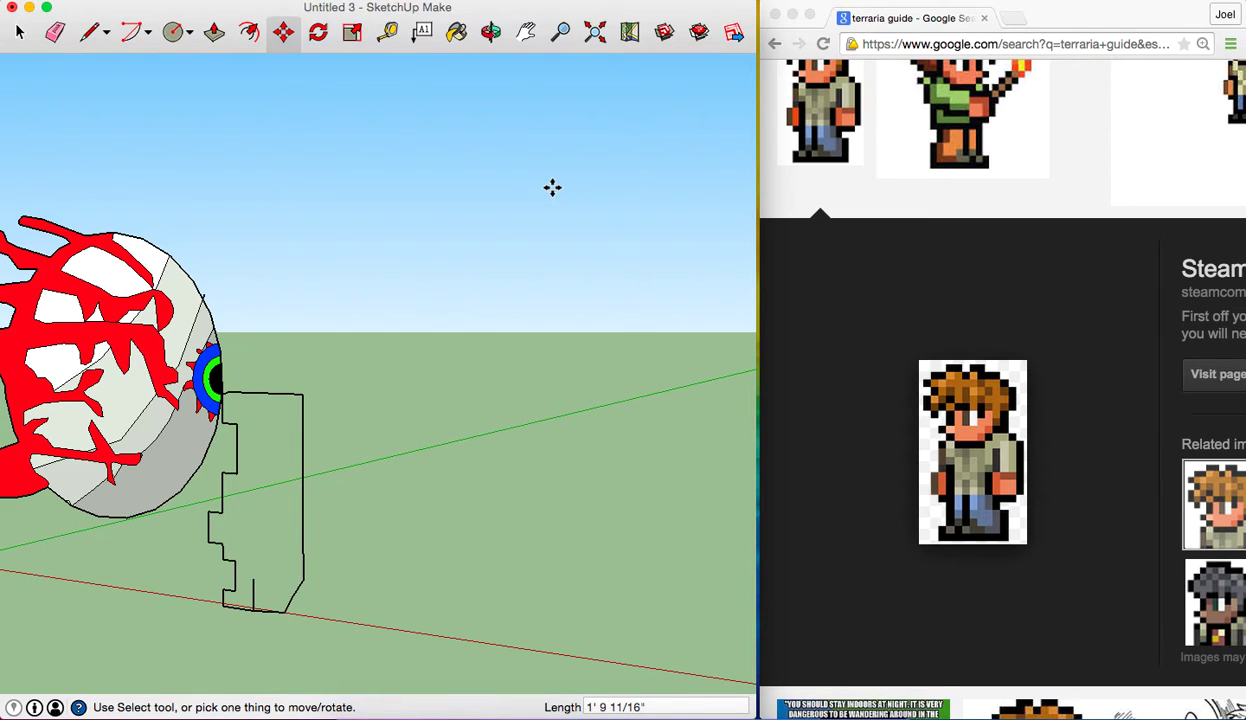
{"action": "left_click", "coordinate": [304, 579]}
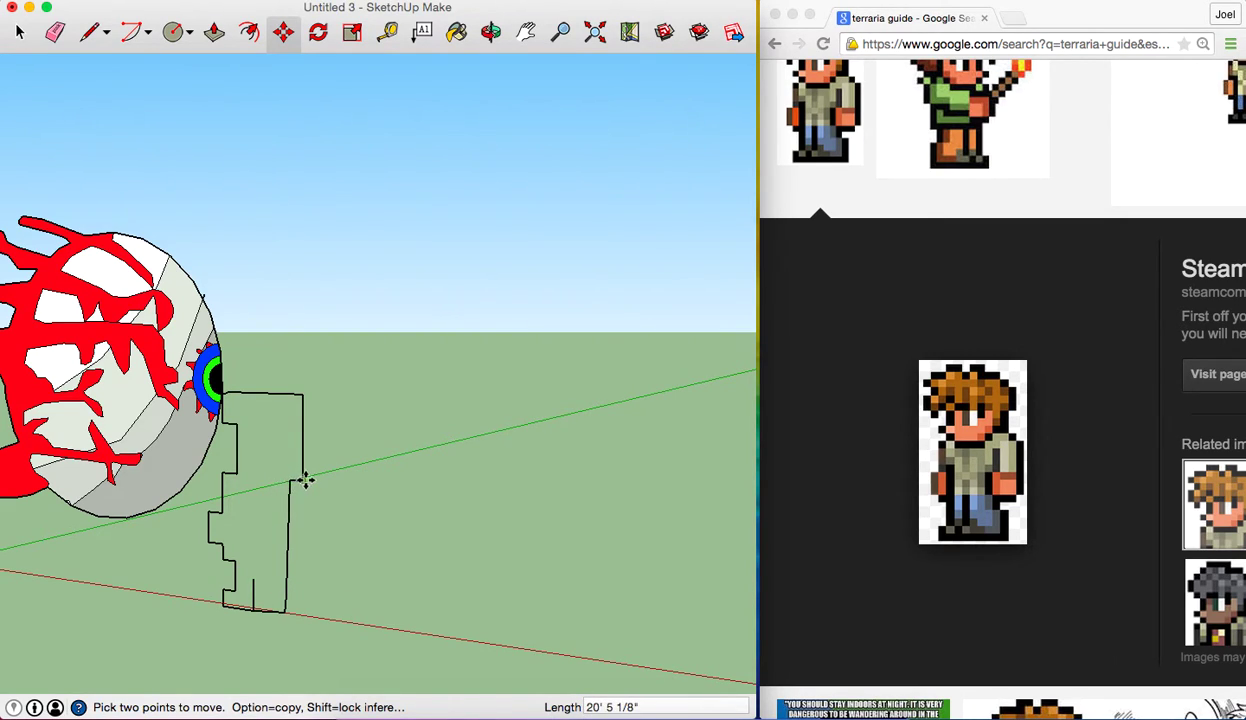
{"action": "left_click", "coordinate": [288, 425]}
{"action": "left_click", "coordinate": [296, 437]}
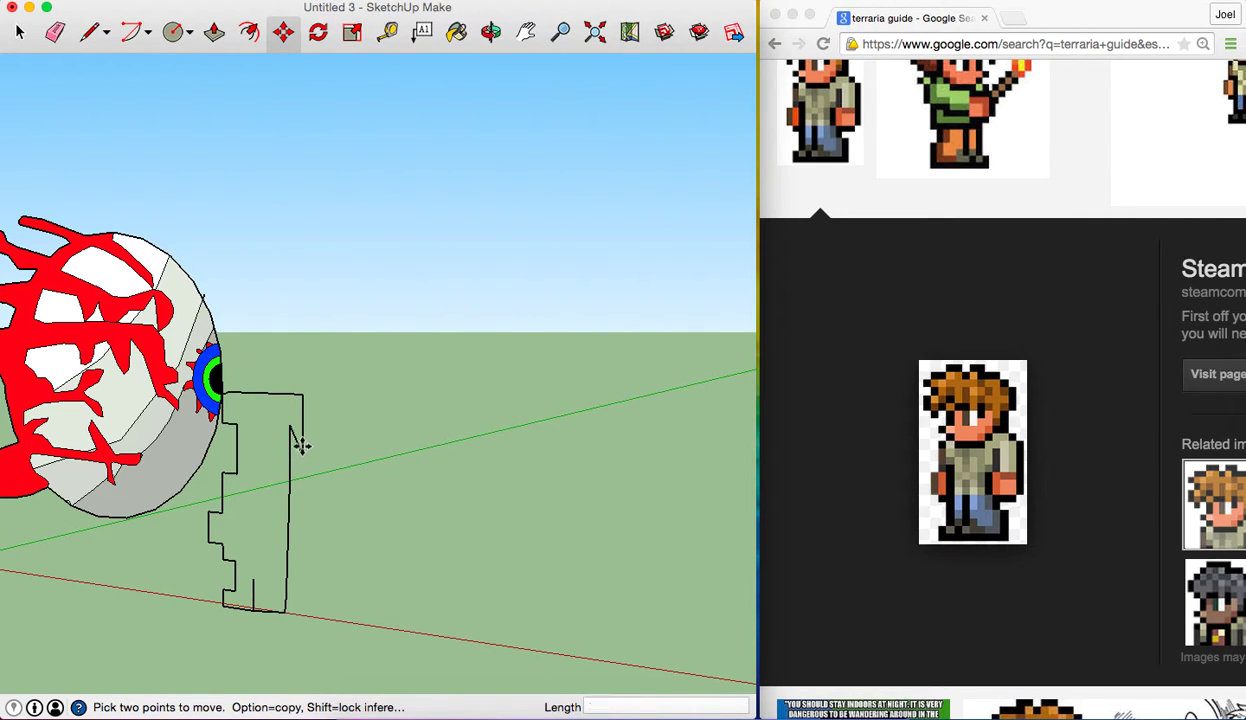
{"action": "left_click", "coordinate": [290, 395]}
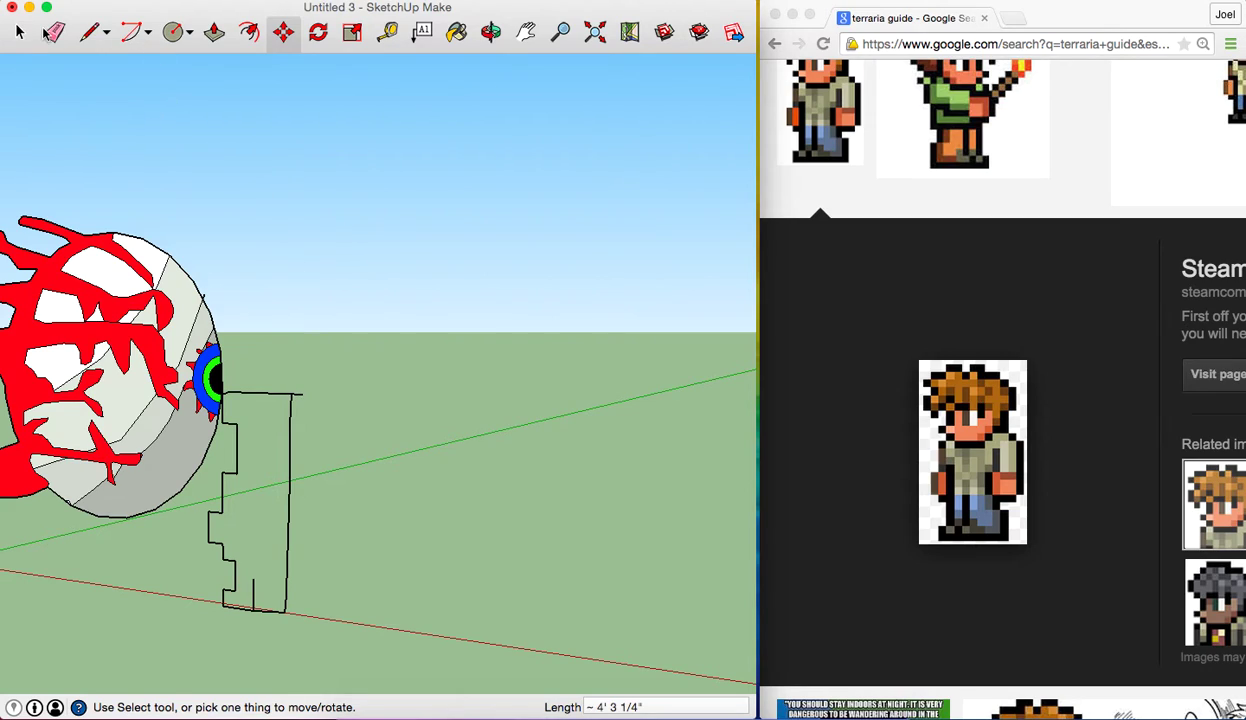
Reshape the left-side notch and move the base edges, snapping the bottom onto the red axis
{"action": "left_click", "coordinate": [50, 31]}
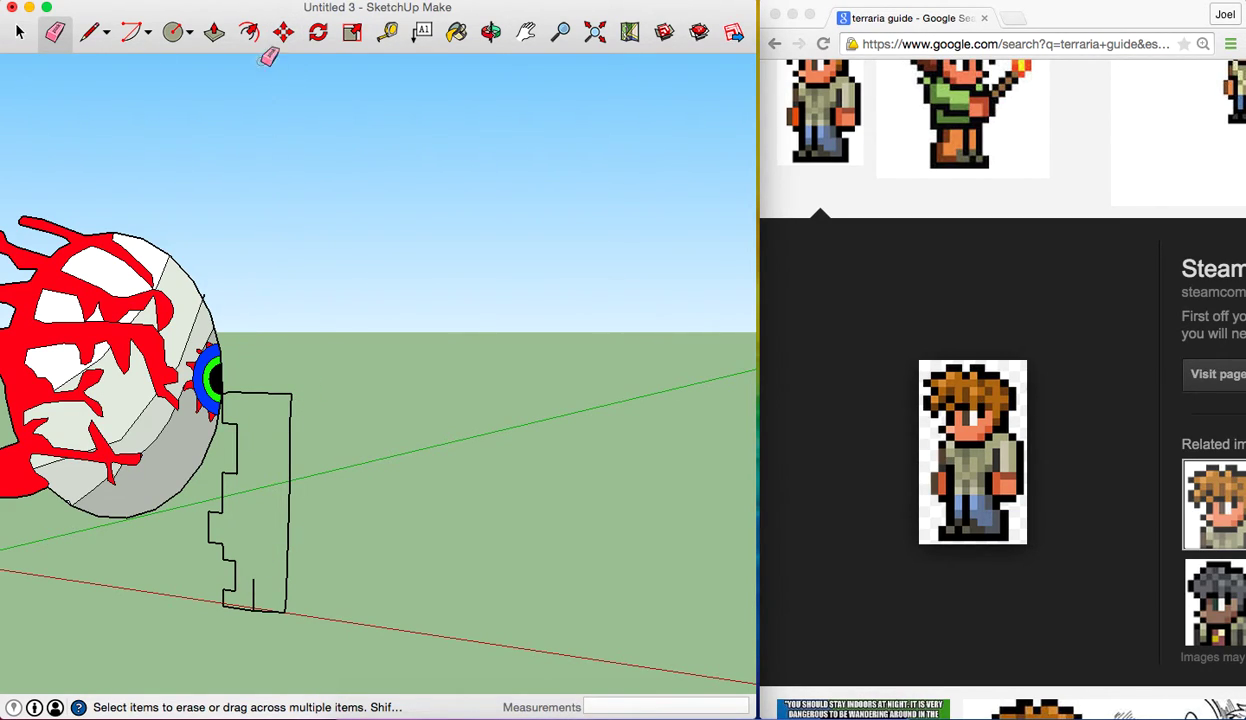
{"action": "left_click", "coordinate": [283, 31]}
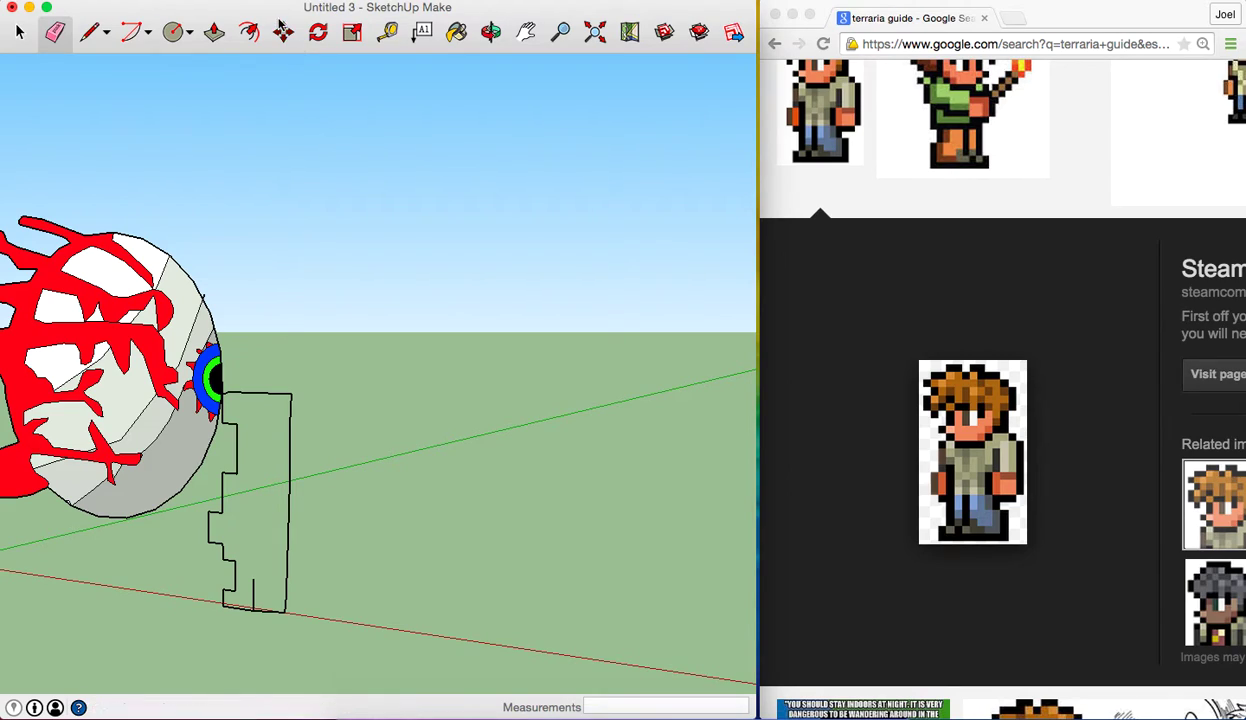
{"action": "left_click", "coordinate": [226, 560]}
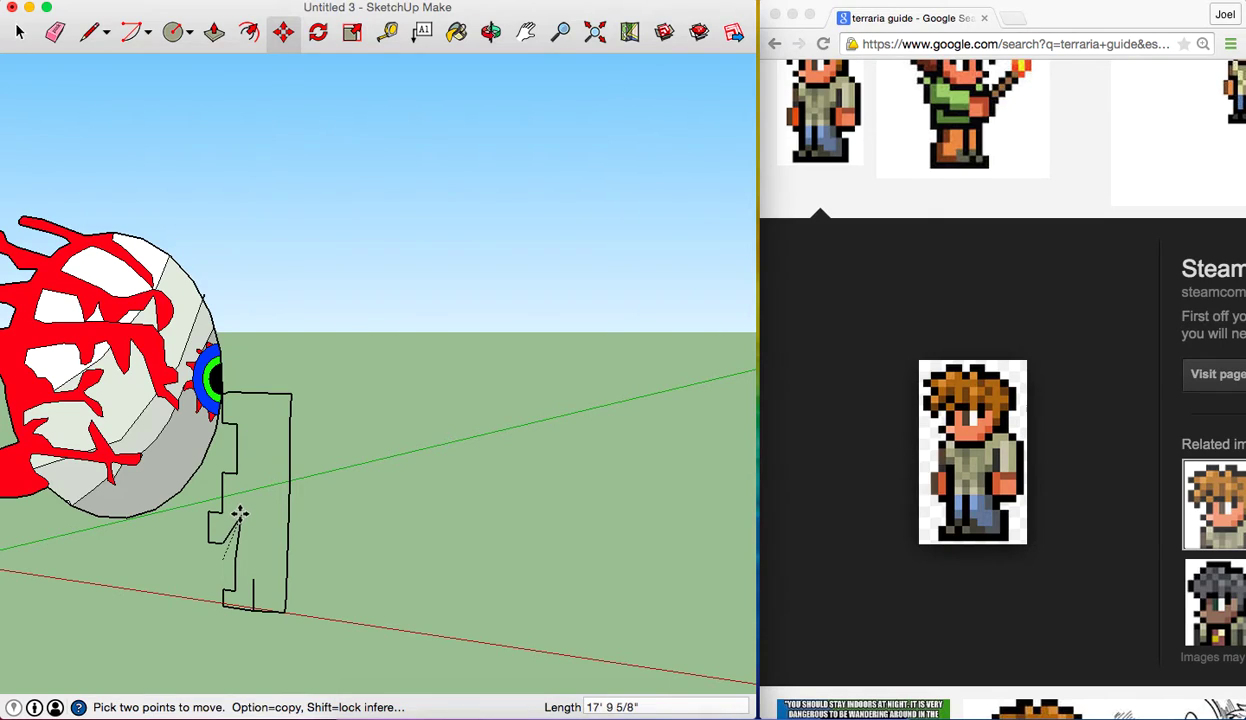
{"action": "left_click", "coordinate": [239, 508]}
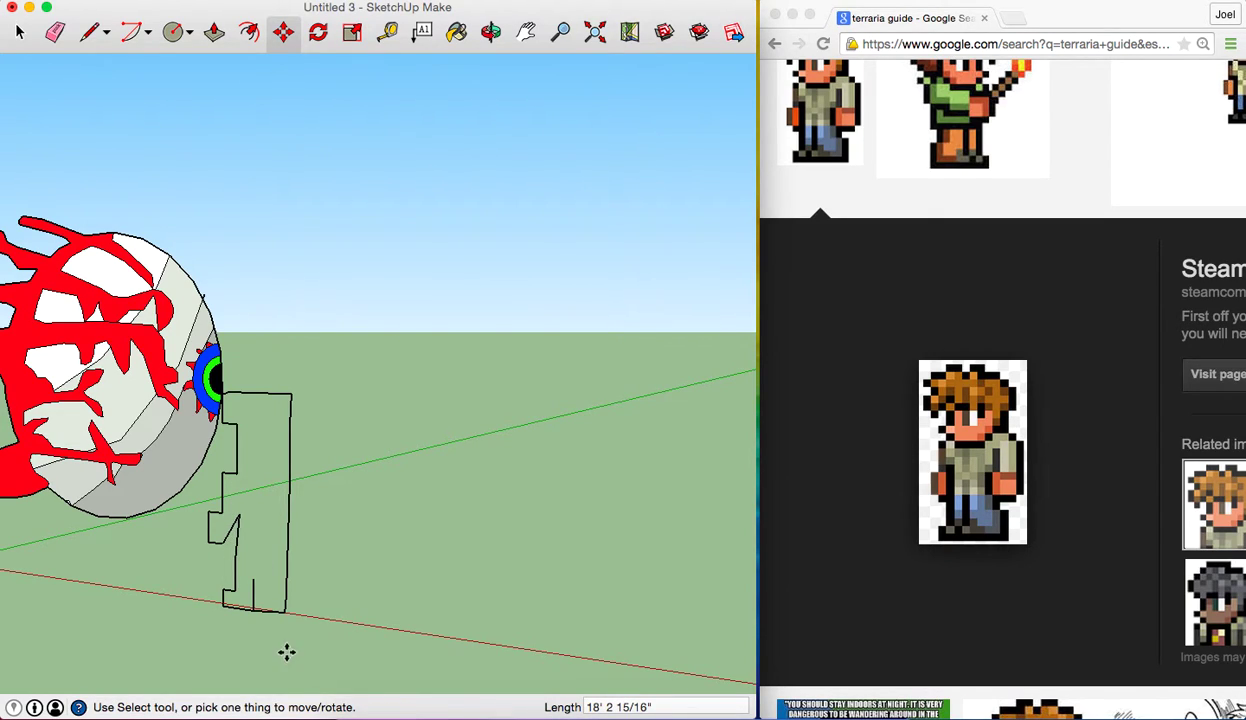
{"action": "left_click", "coordinate": [259, 614]}
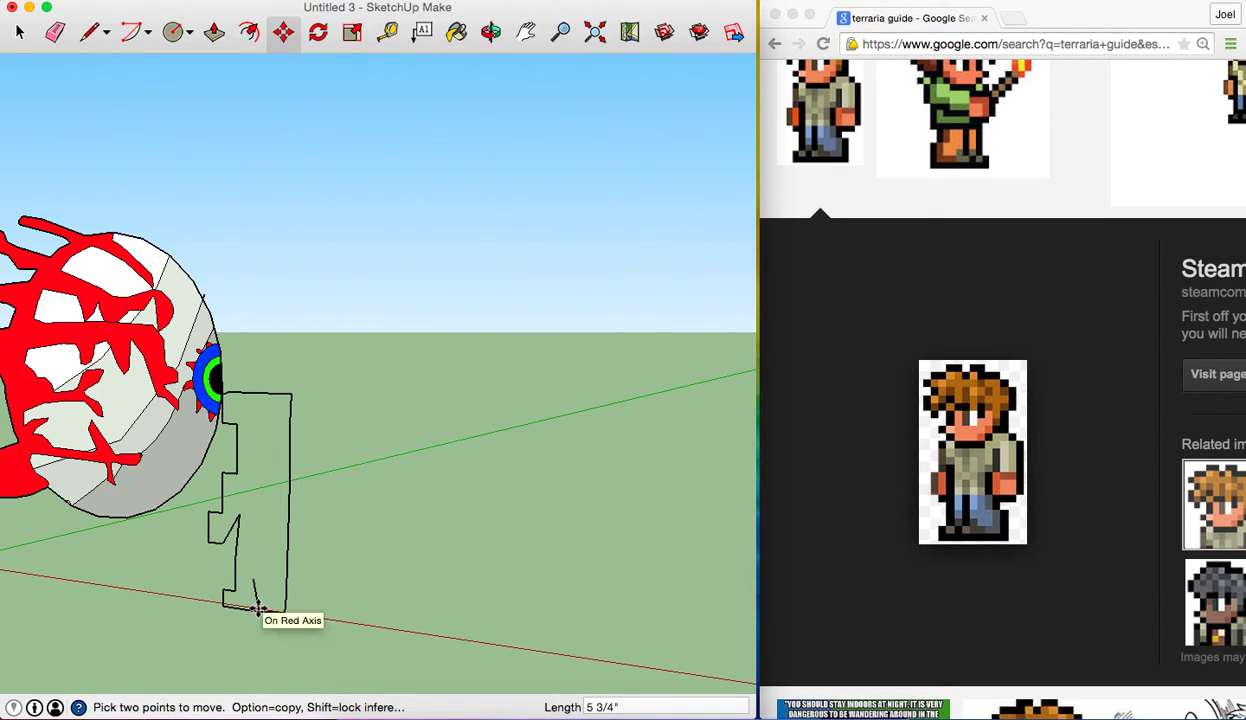
{"action": "left_click", "coordinate": [256, 609]}
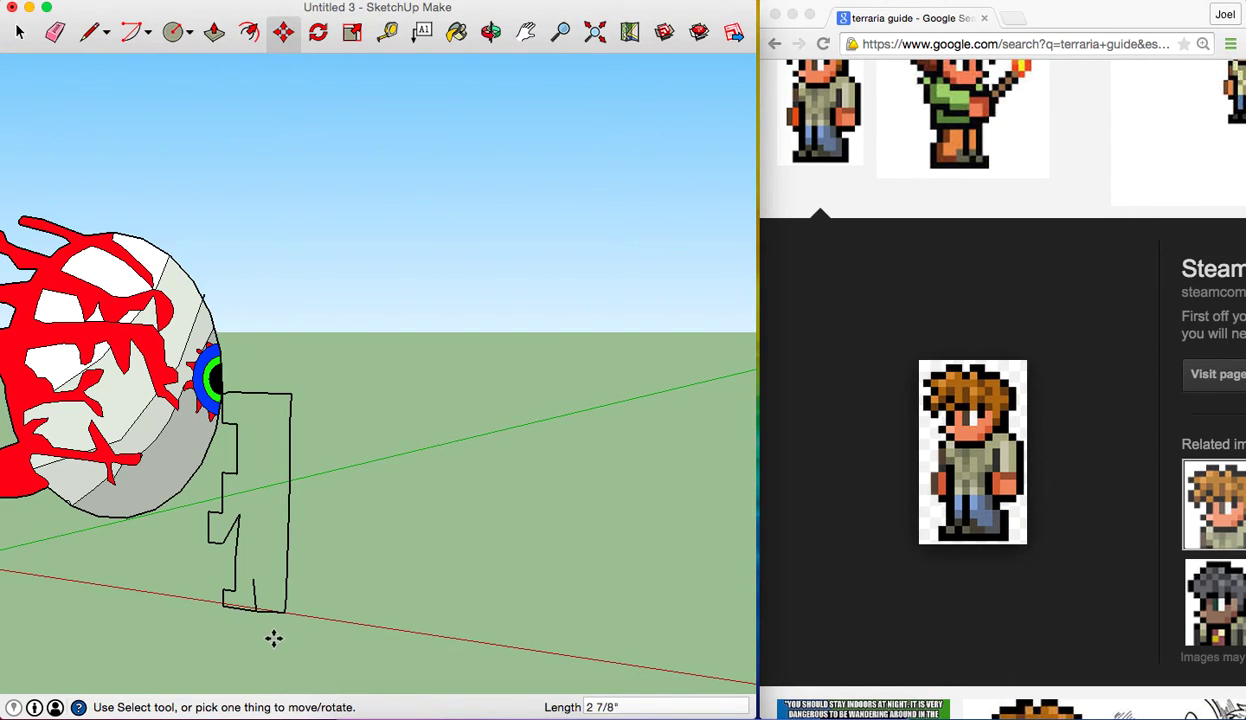
{"action": "left_click", "coordinate": [259, 580]}
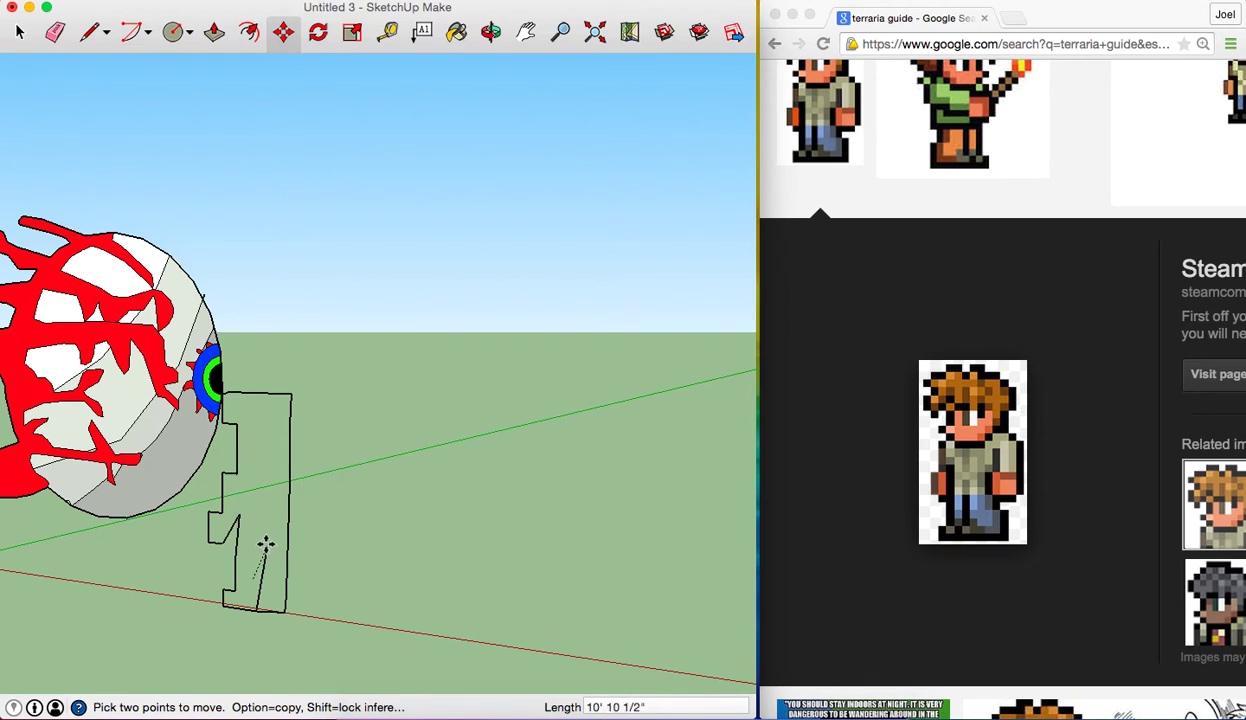
{"action": "left_click", "coordinate": [264, 541]}
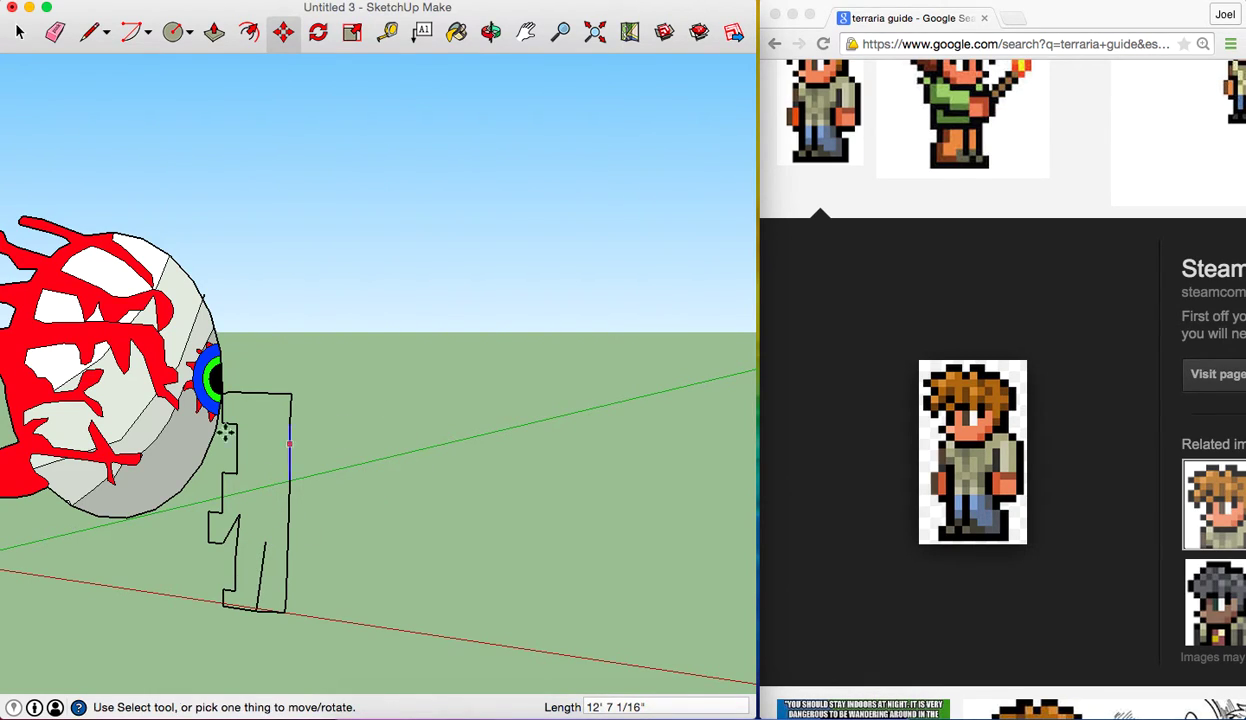
Draw a line across the outline's upper edge and a short edge inside it
{"action": "left_click", "coordinate": [88, 32]}
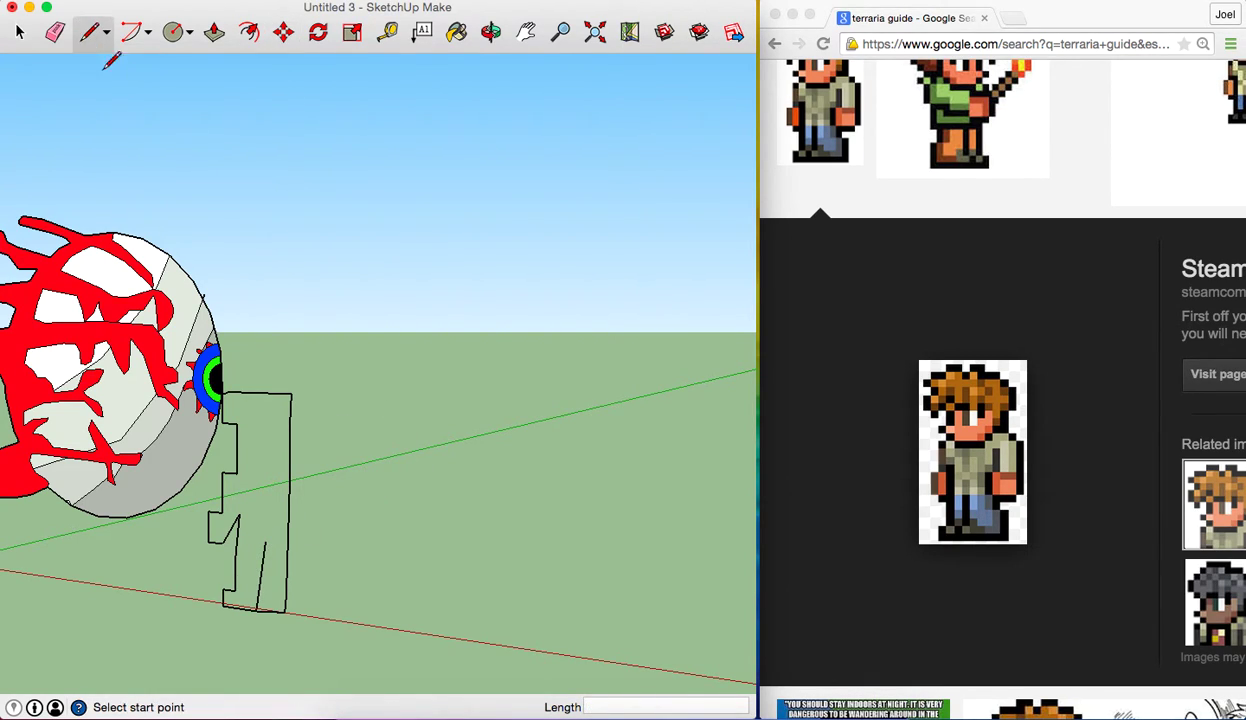
{"action": "left_click", "coordinate": [236, 422]}
{"action": "key", "text": "Escape"}
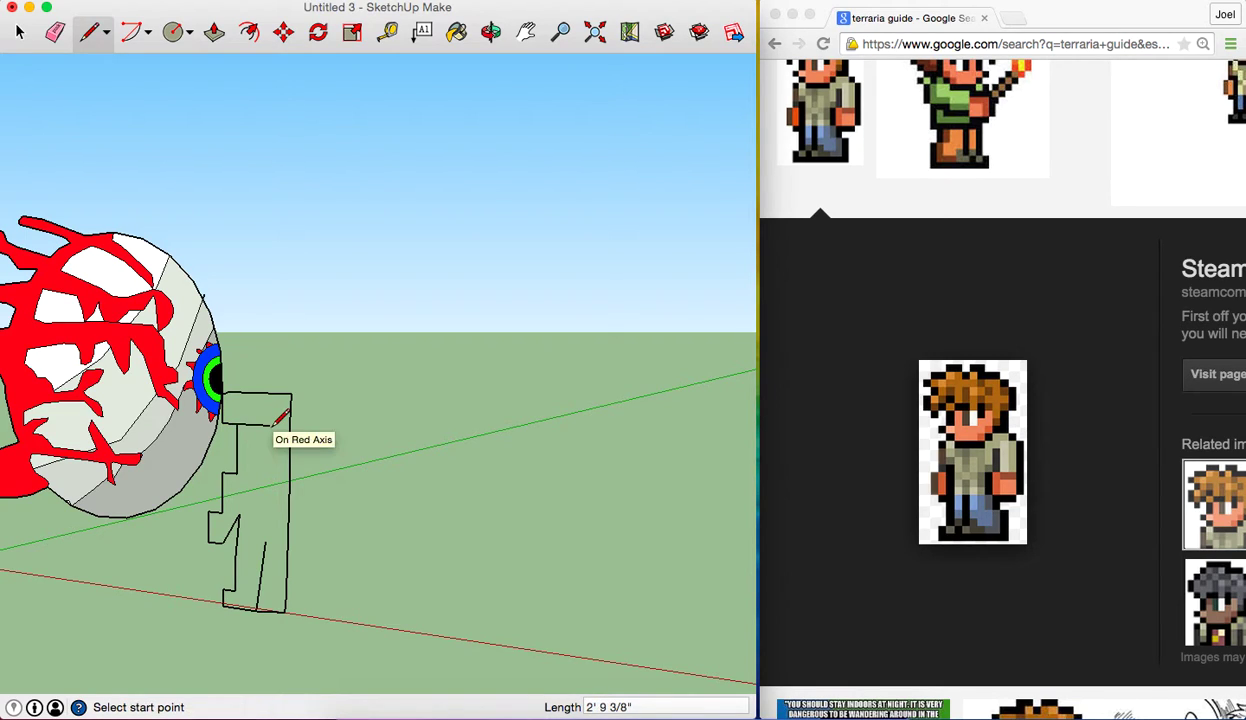
{"action": "left_click", "coordinate": [269, 425]}
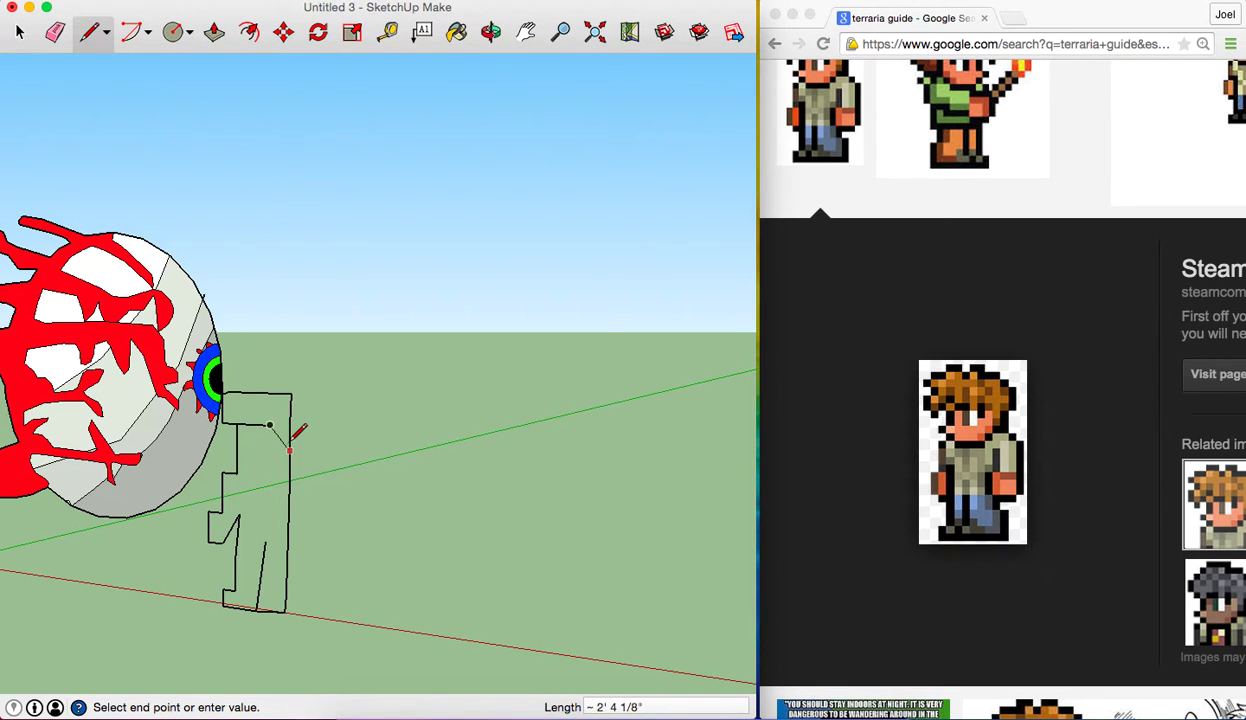
{"action": "left_click", "coordinate": [290, 449]}
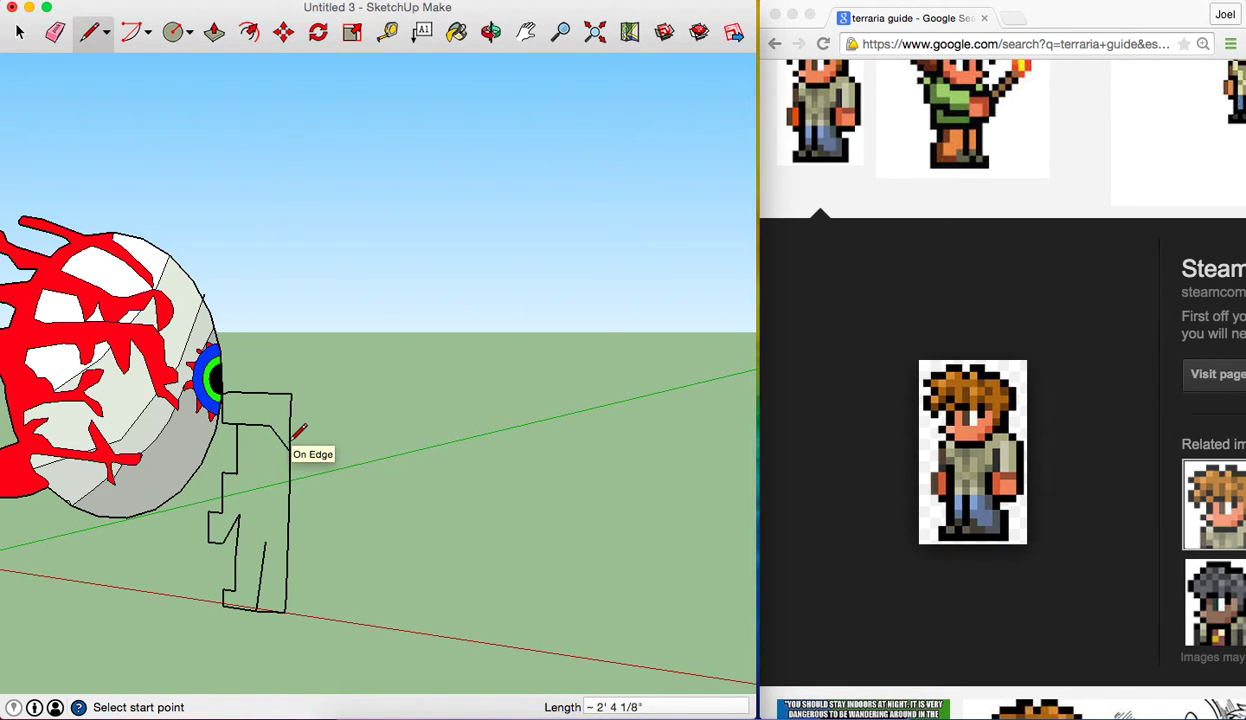
{"action": "left_click", "coordinate": [237, 448]}
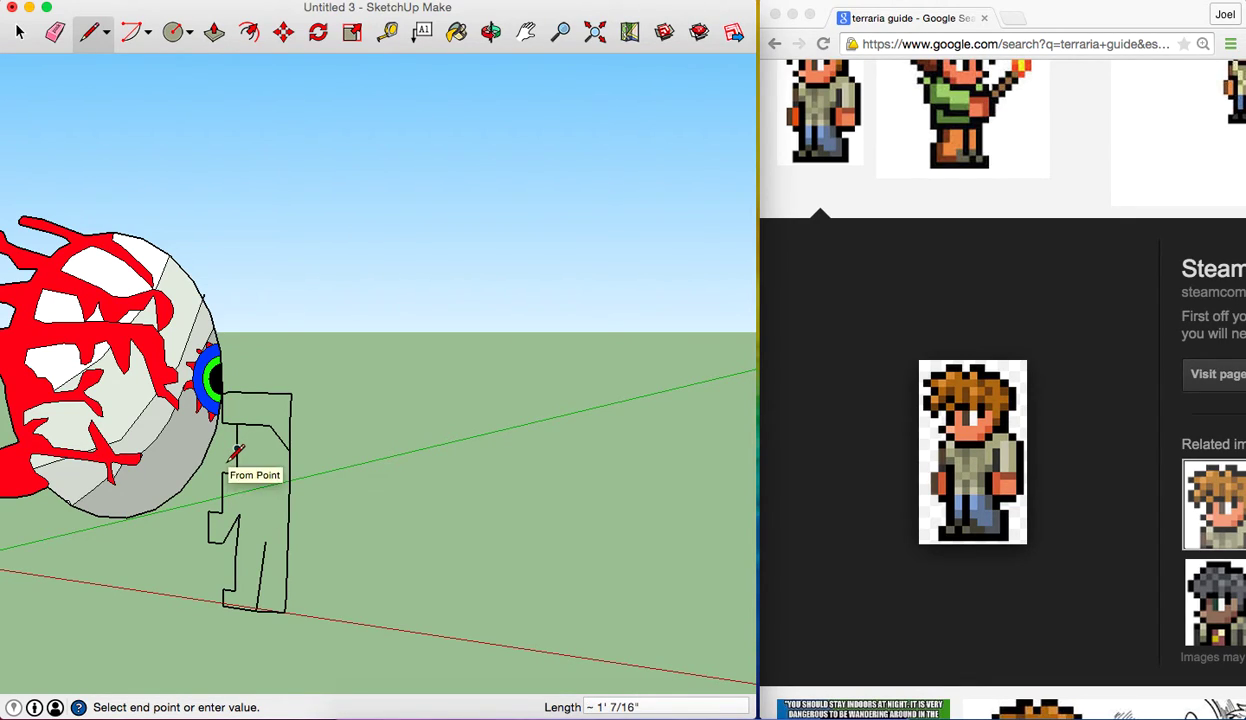
{"action": "key", "text": "Escape"}
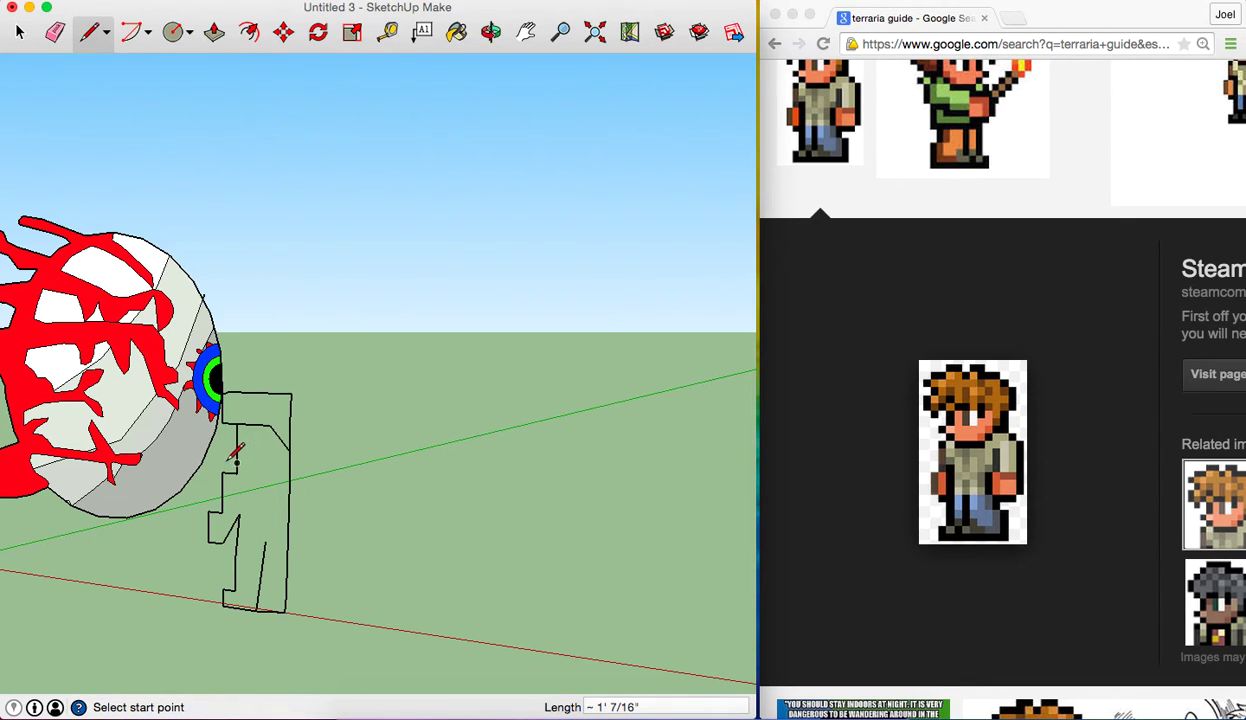
{"action": "left_click", "coordinate": [233, 456]}
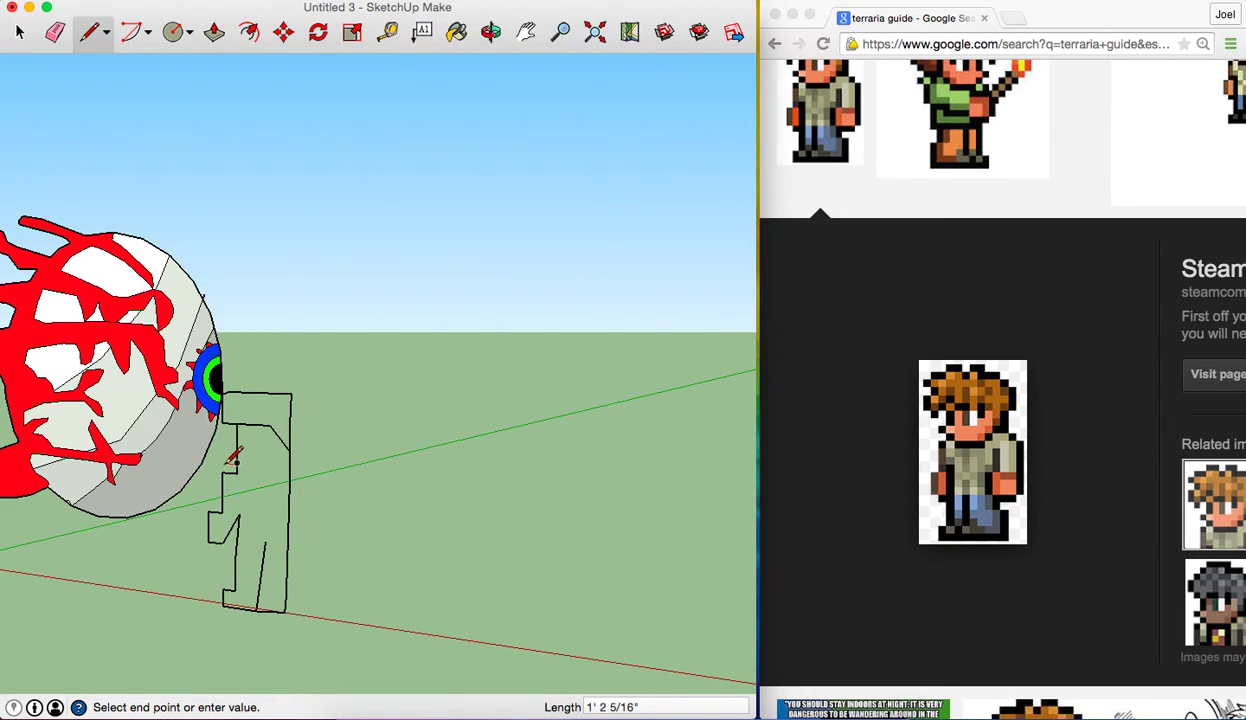
{"action": "left_click", "coordinate": [238, 446]}
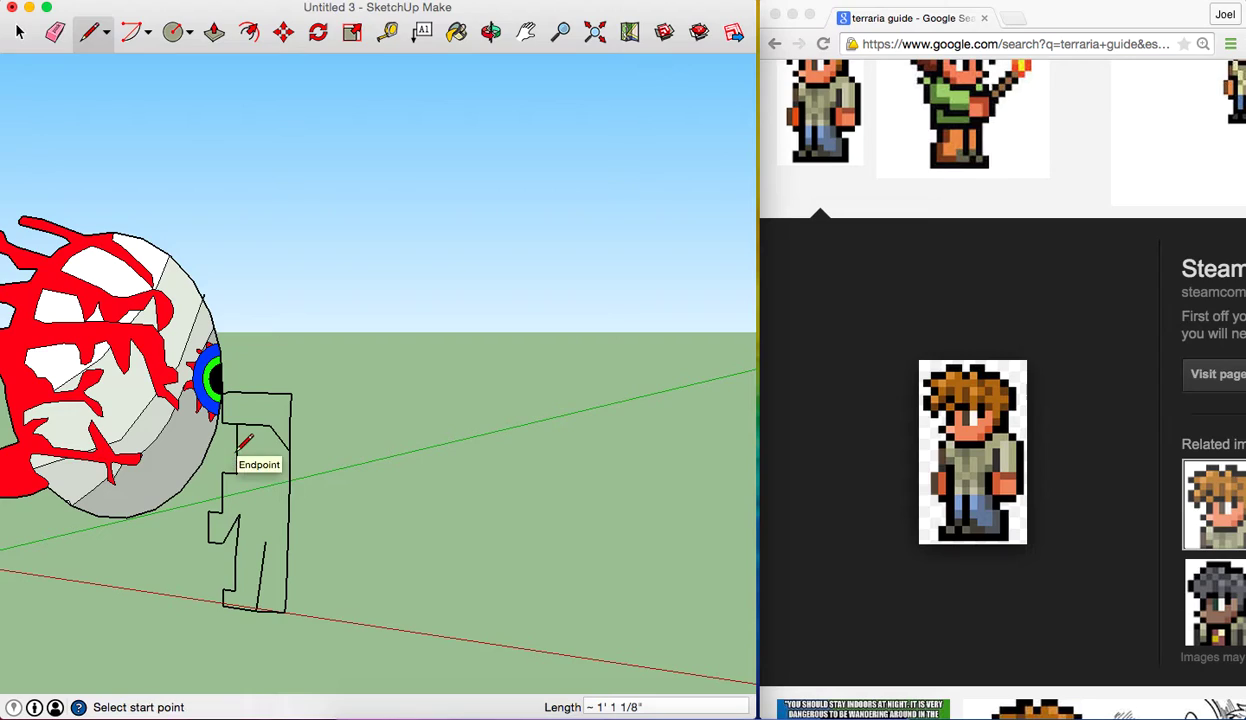
{"action": "left_click", "coordinate": [238, 446]}
{"action": "left_click", "coordinate": [225, 457]}
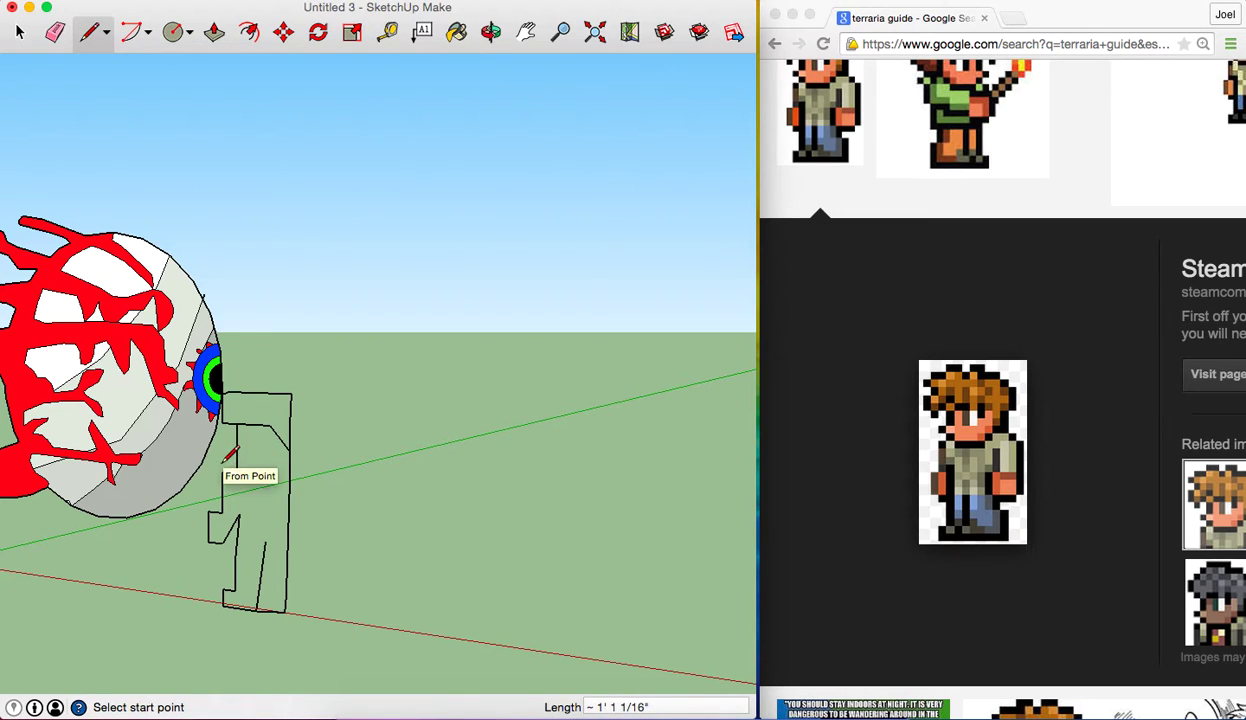
{"action": "left_click", "coordinate": [226, 459]}
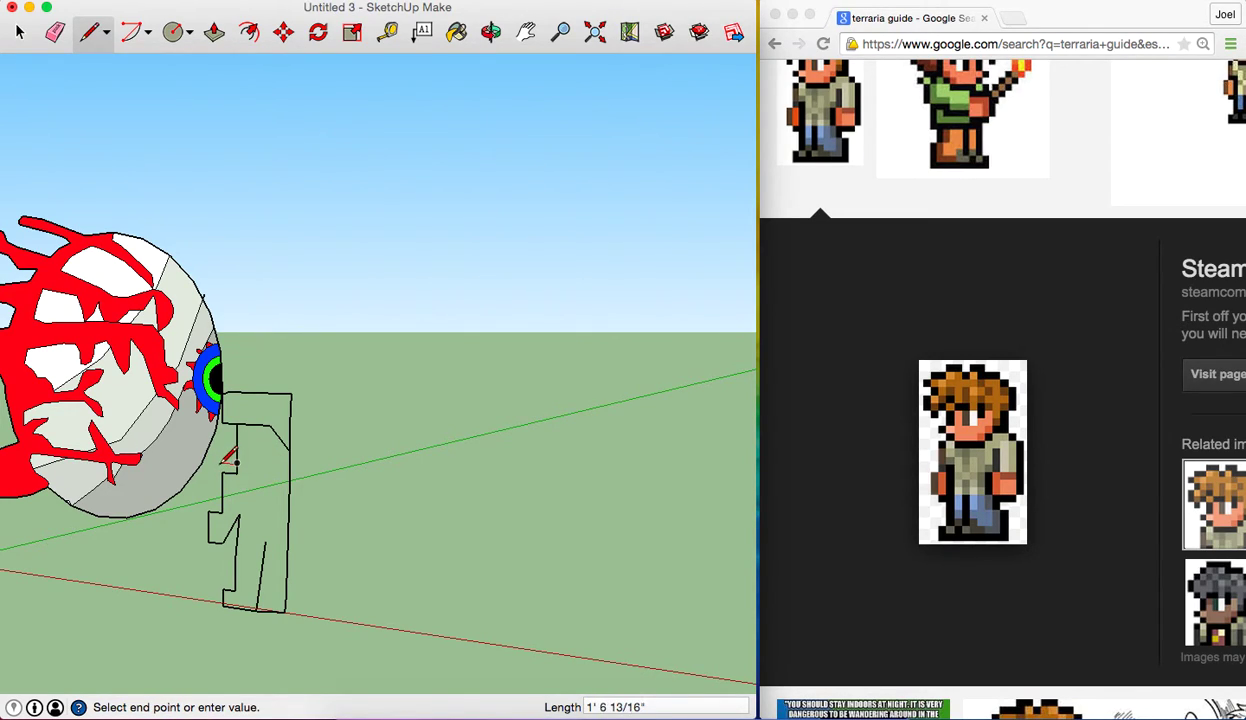
{"action": "left_click", "coordinate": [238, 446]}
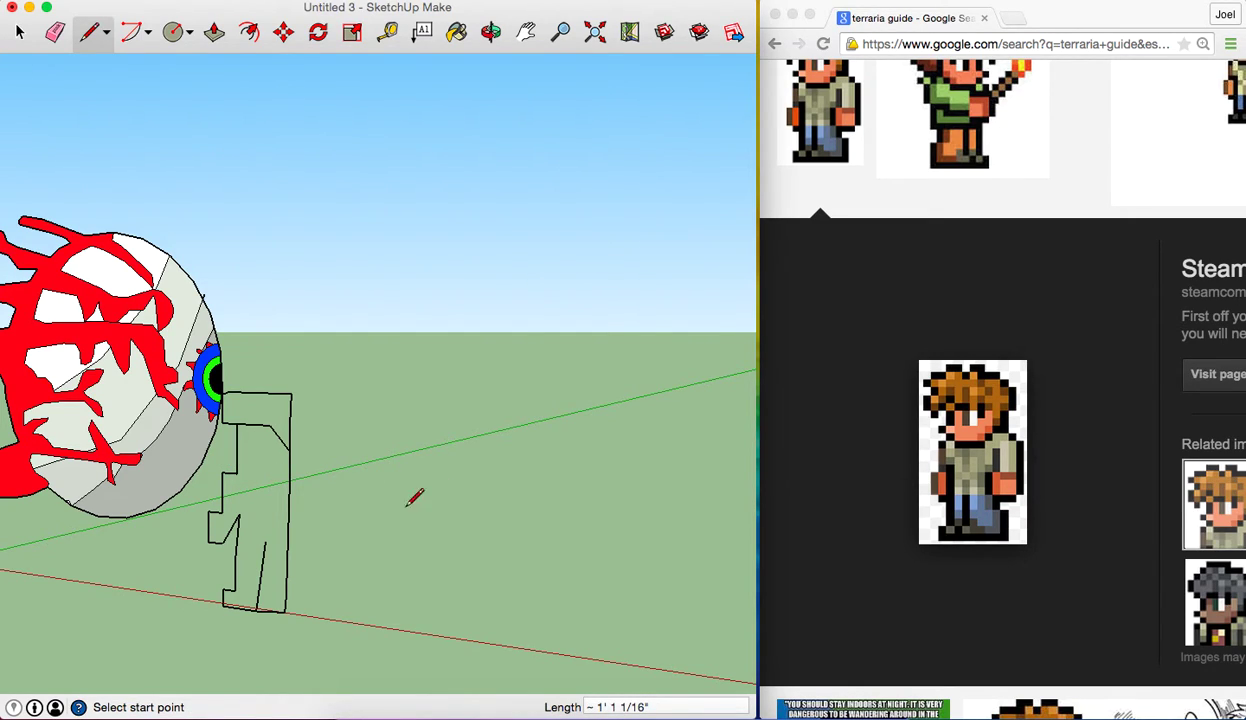
Draw a line to the outline's right edge and a diagonal across the upper right
{"action": "left_click", "coordinate": [238, 470]}
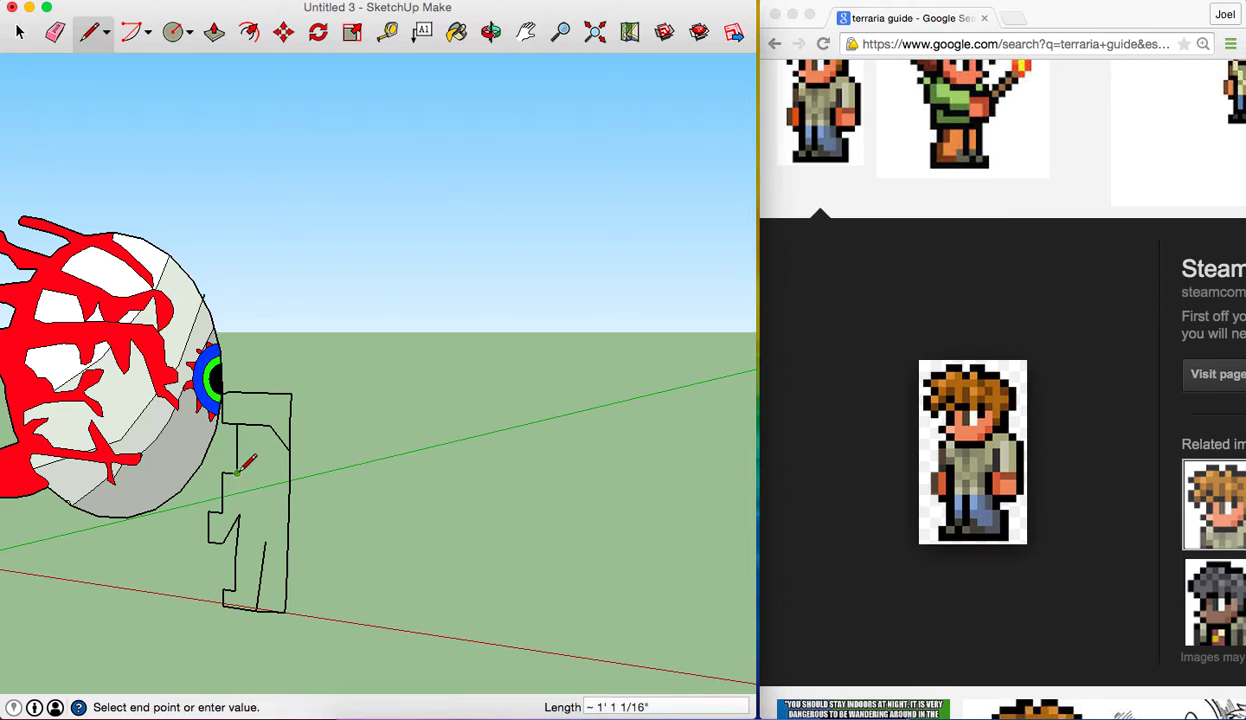
{"action": "left_click", "coordinate": [266, 484]}
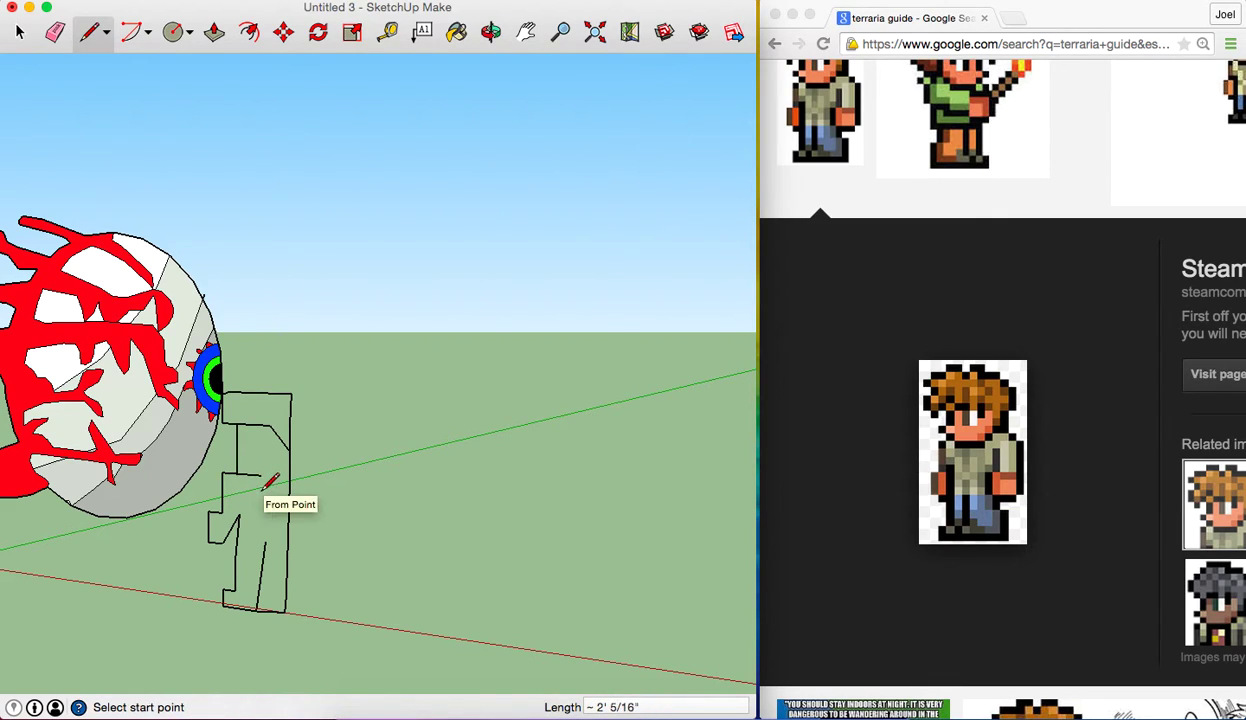
{"action": "left_click", "coordinate": [266, 486]}
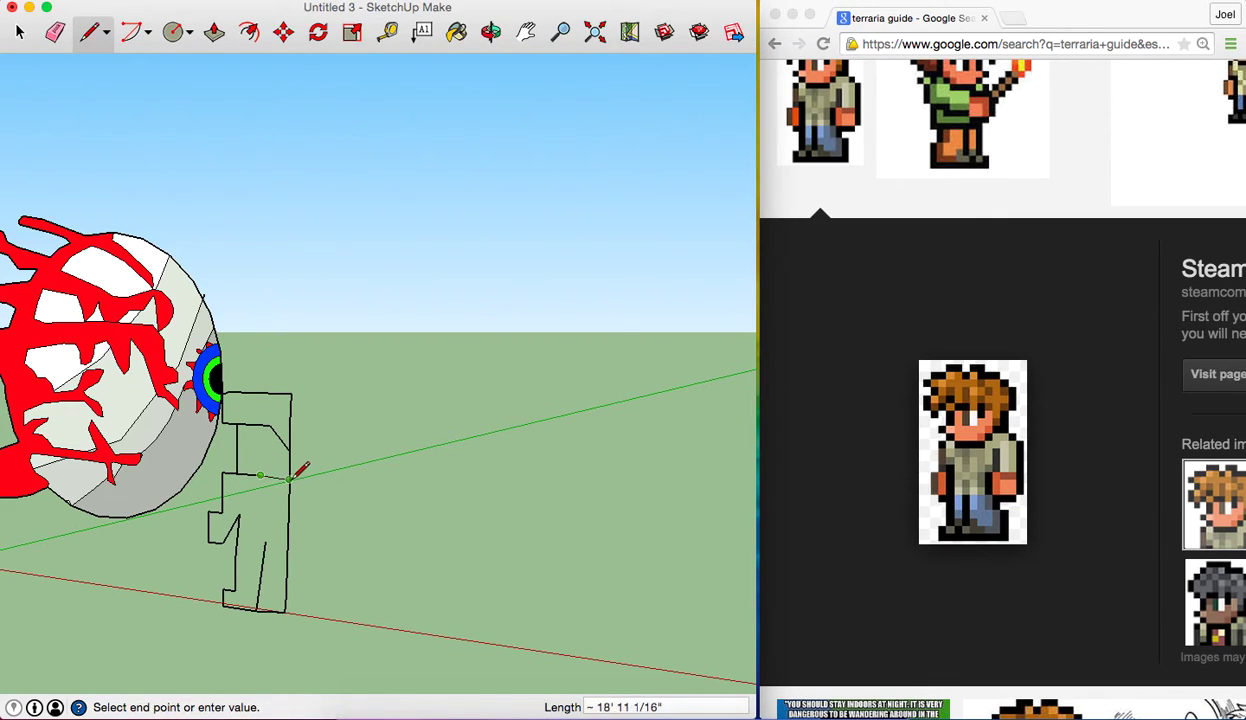
{"action": "left_click", "coordinate": [291, 480]}
{"action": "key", "text": "super+z"}
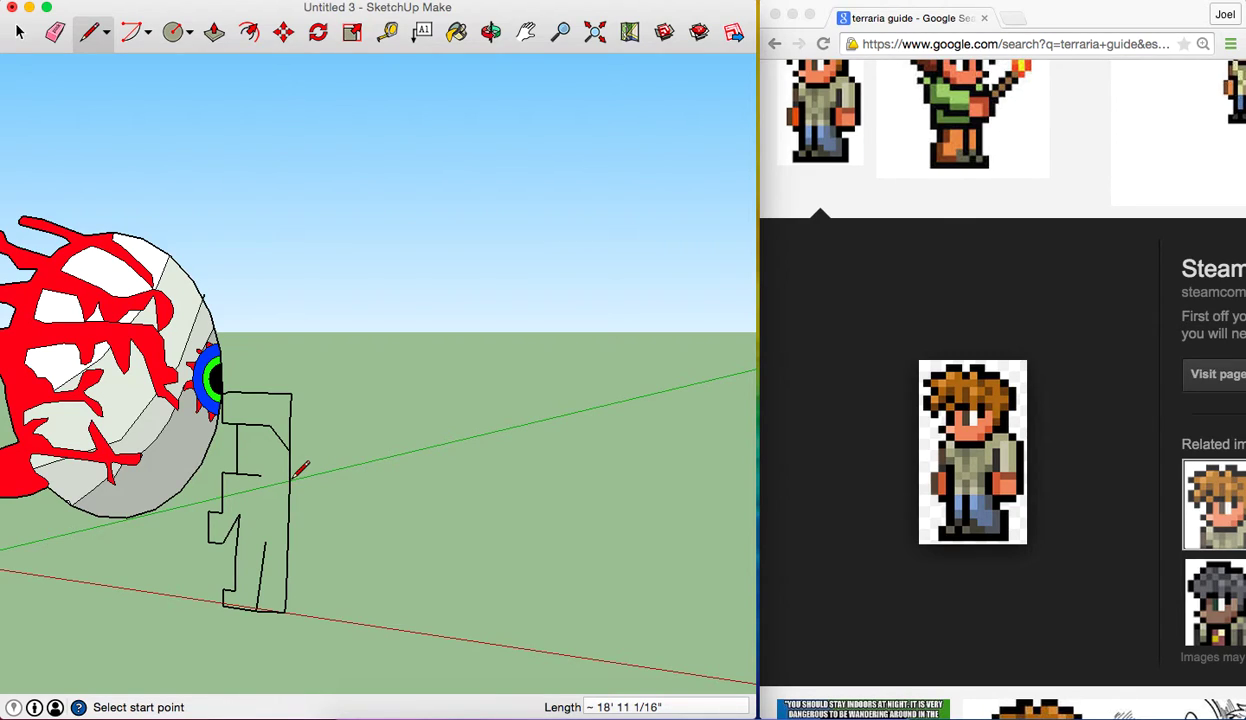
{"action": "left_click", "coordinate": [260, 475]}
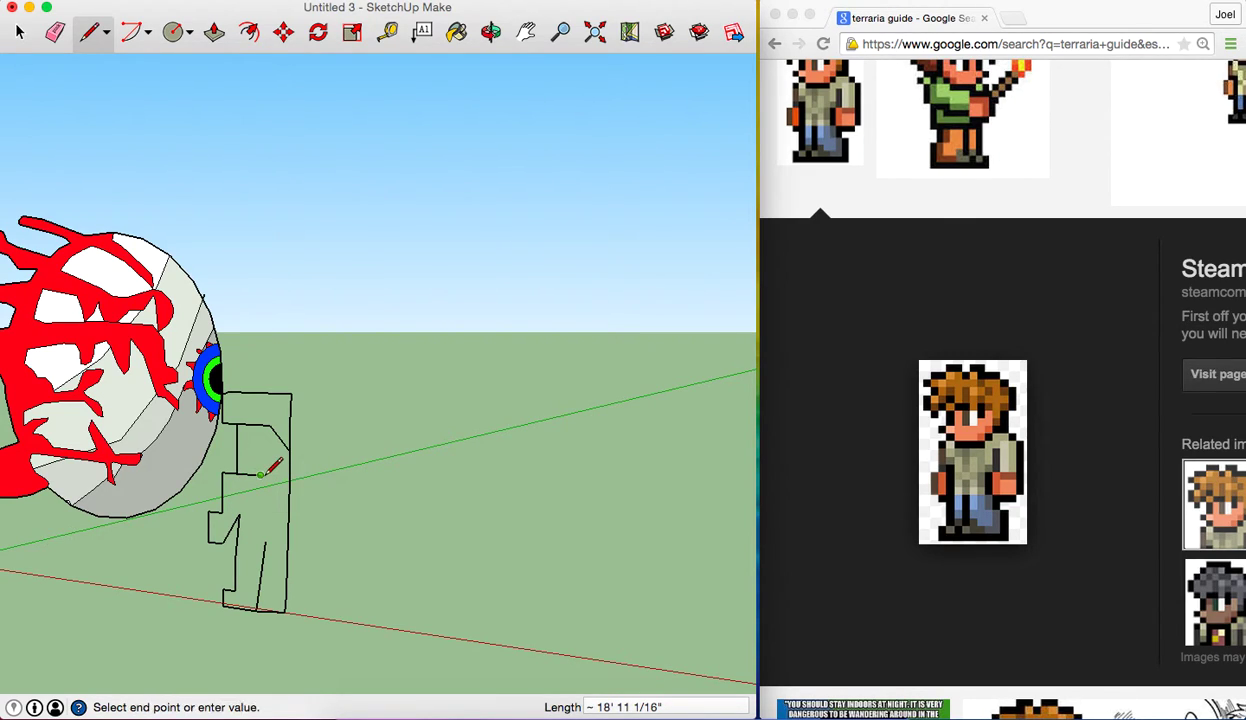
{"action": "left_click", "coordinate": [290, 469]}
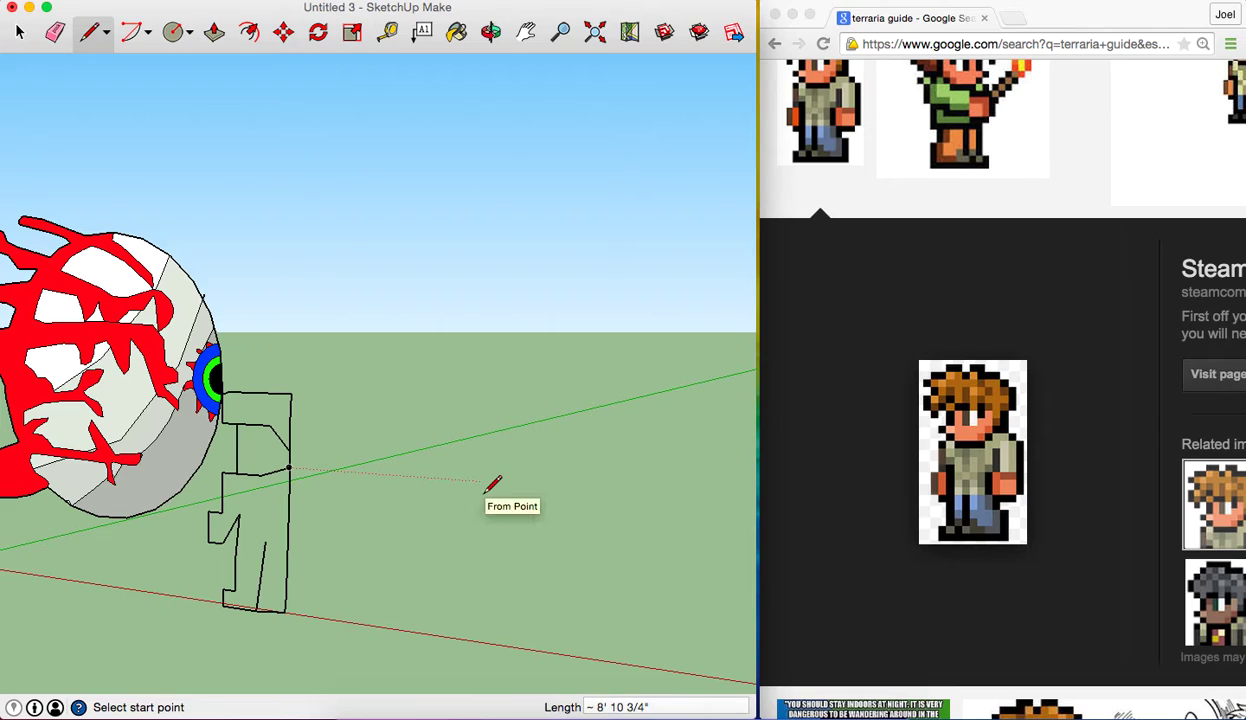
{"action": "left_click", "coordinate": [277, 425]}
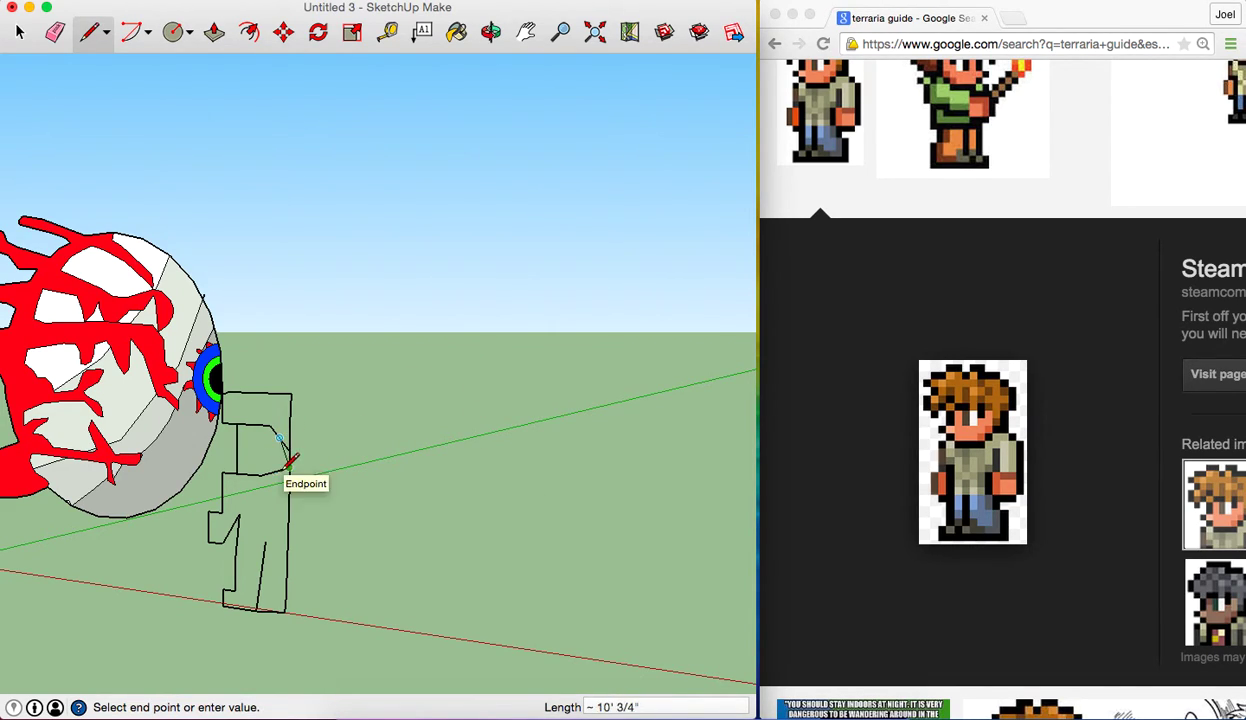
{"action": "left_click", "coordinate": [291, 462]}
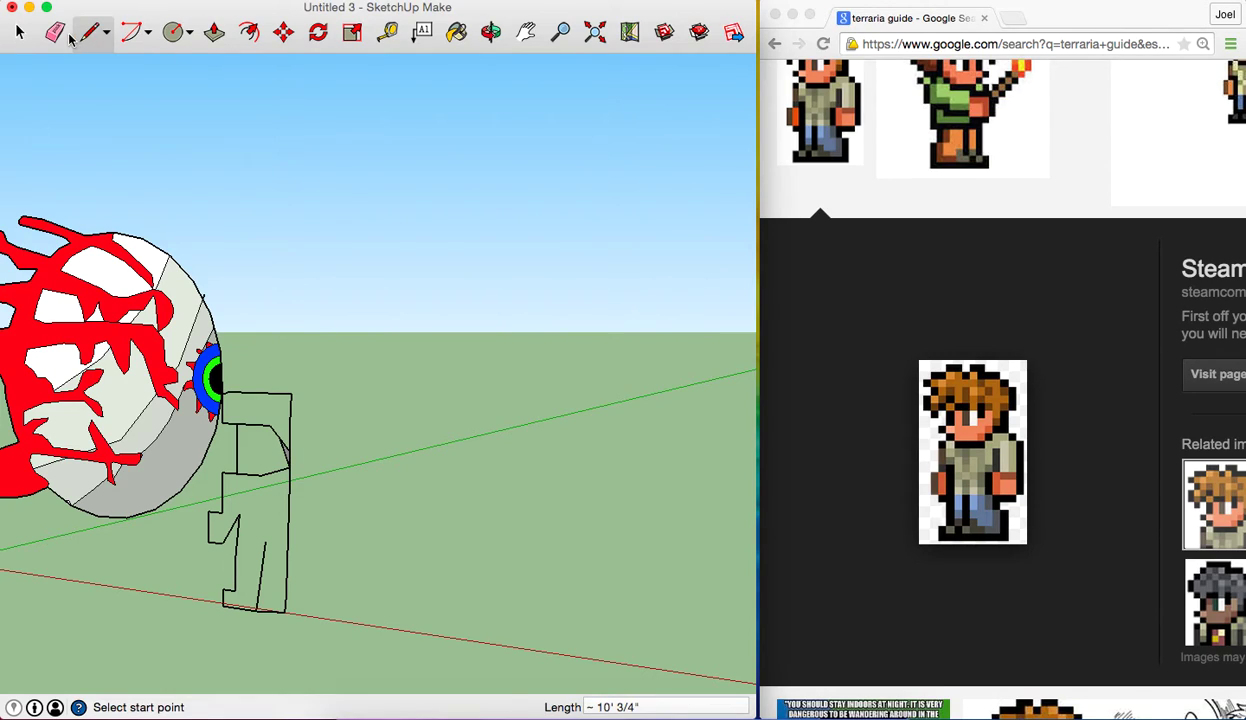
Draw short edges across the outline's top-left corner until a small triangular face closes
{"action": "left_click", "coordinate": [58, 33]}
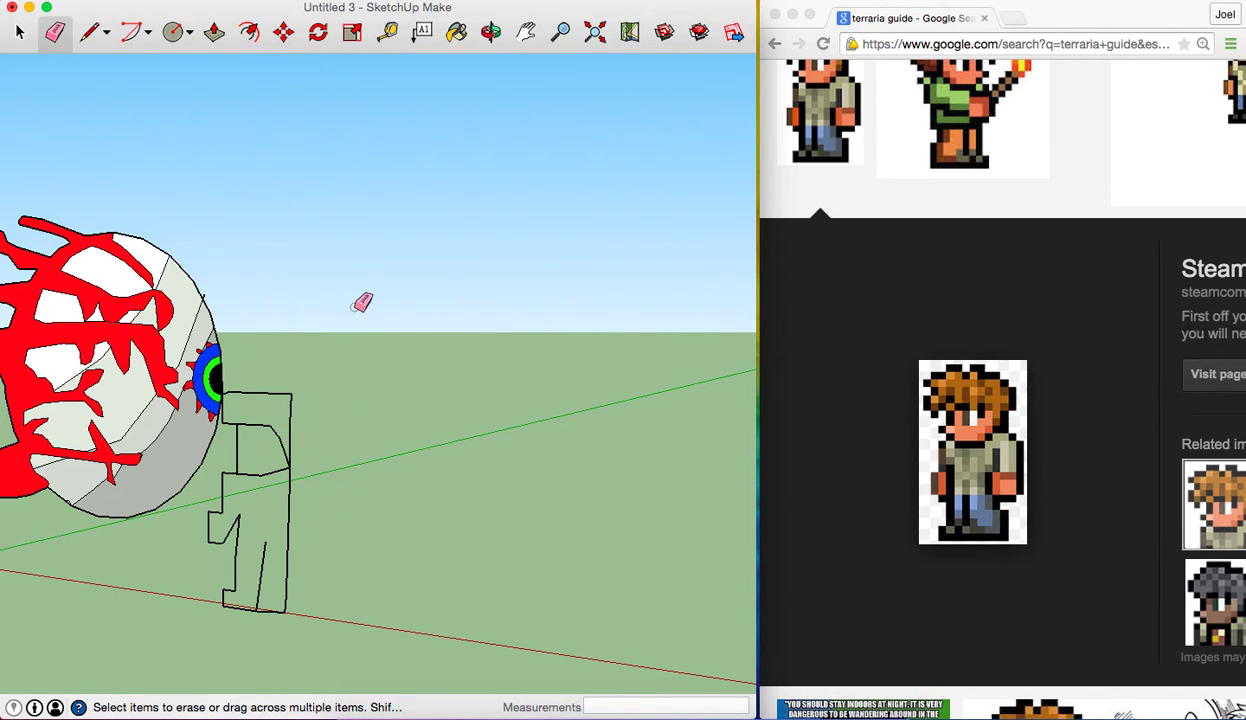
{"action": "left_click", "coordinate": [89, 33]}
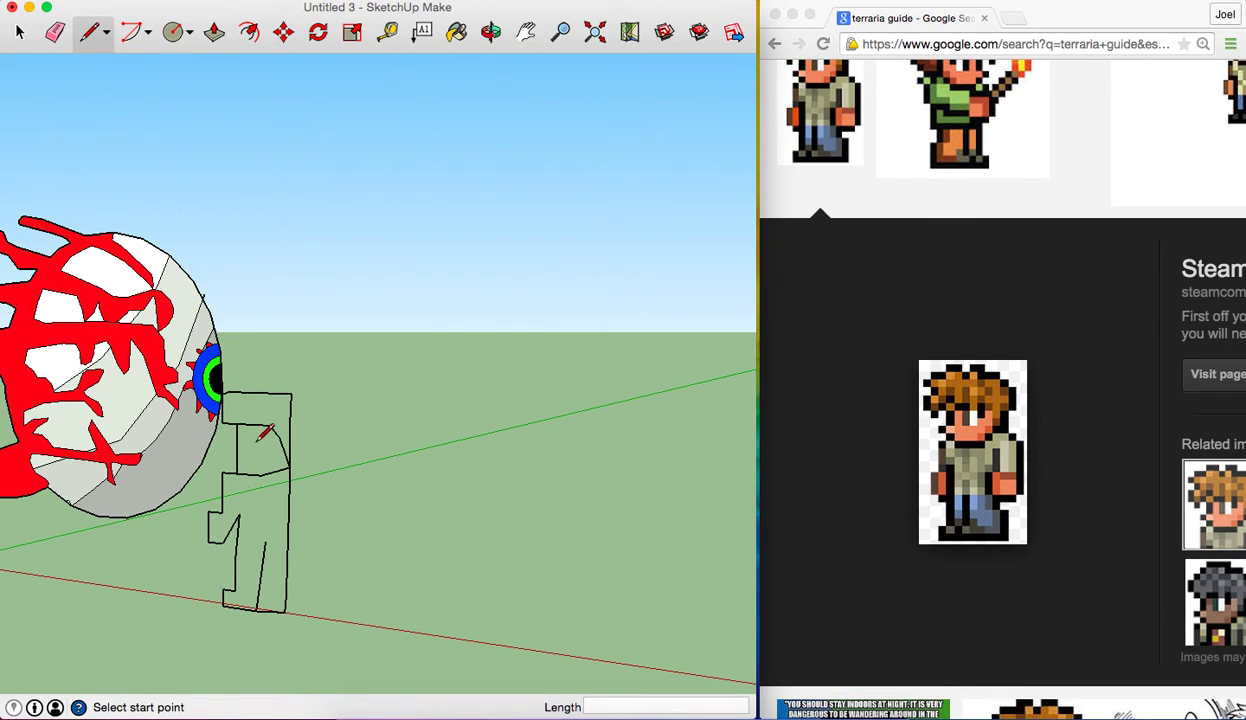
{"action": "left_click", "coordinate": [253, 424]}
{"action": "left_click", "coordinate": [253, 436]}
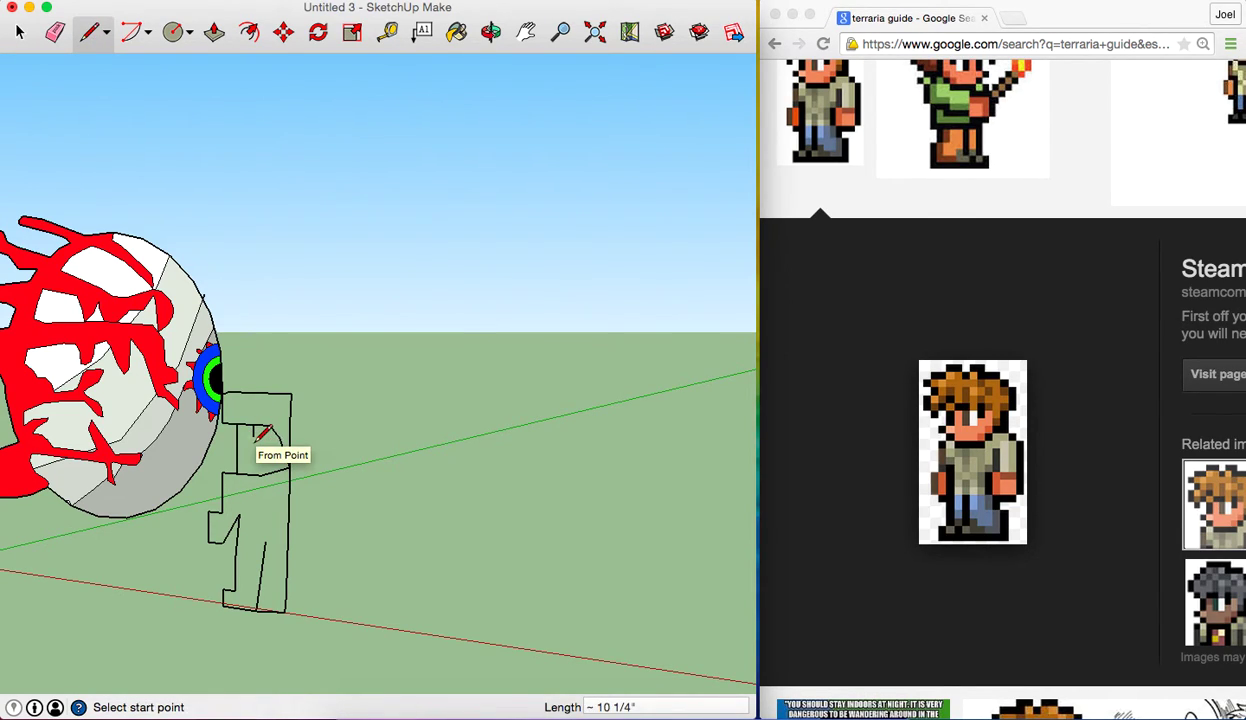
{"action": "left_click", "coordinate": [253, 436]}
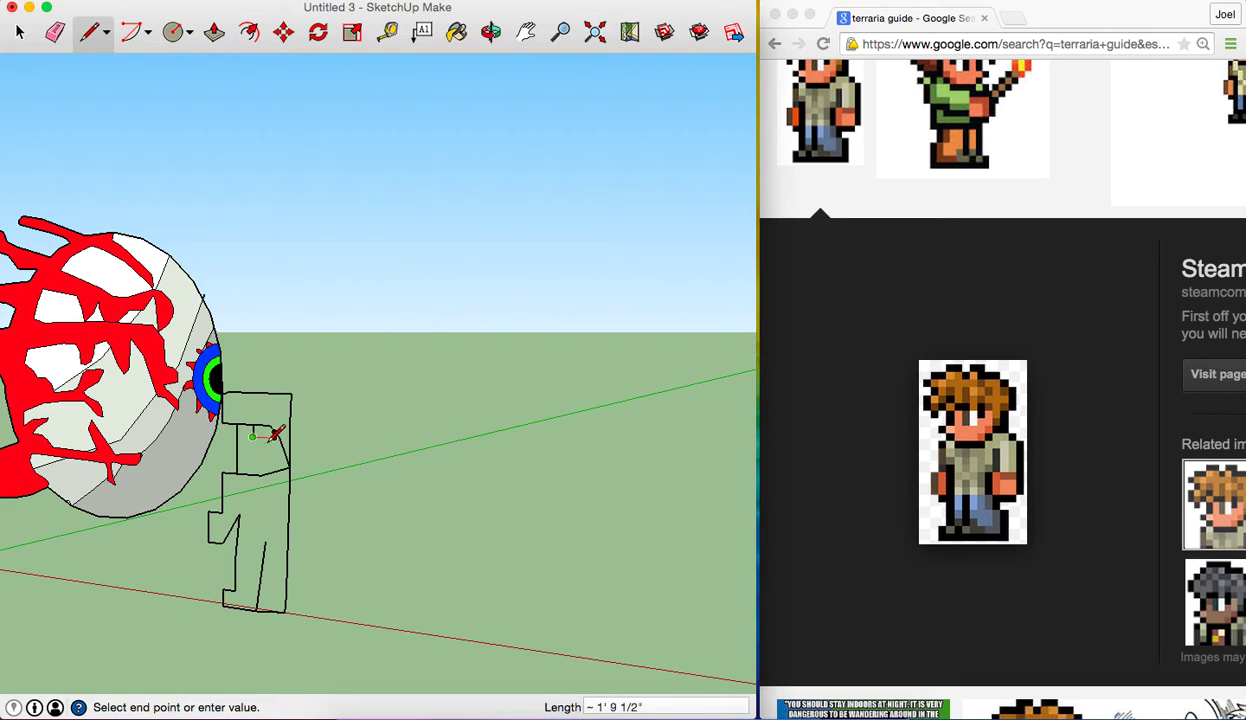
{"action": "key", "text": "Escape"}
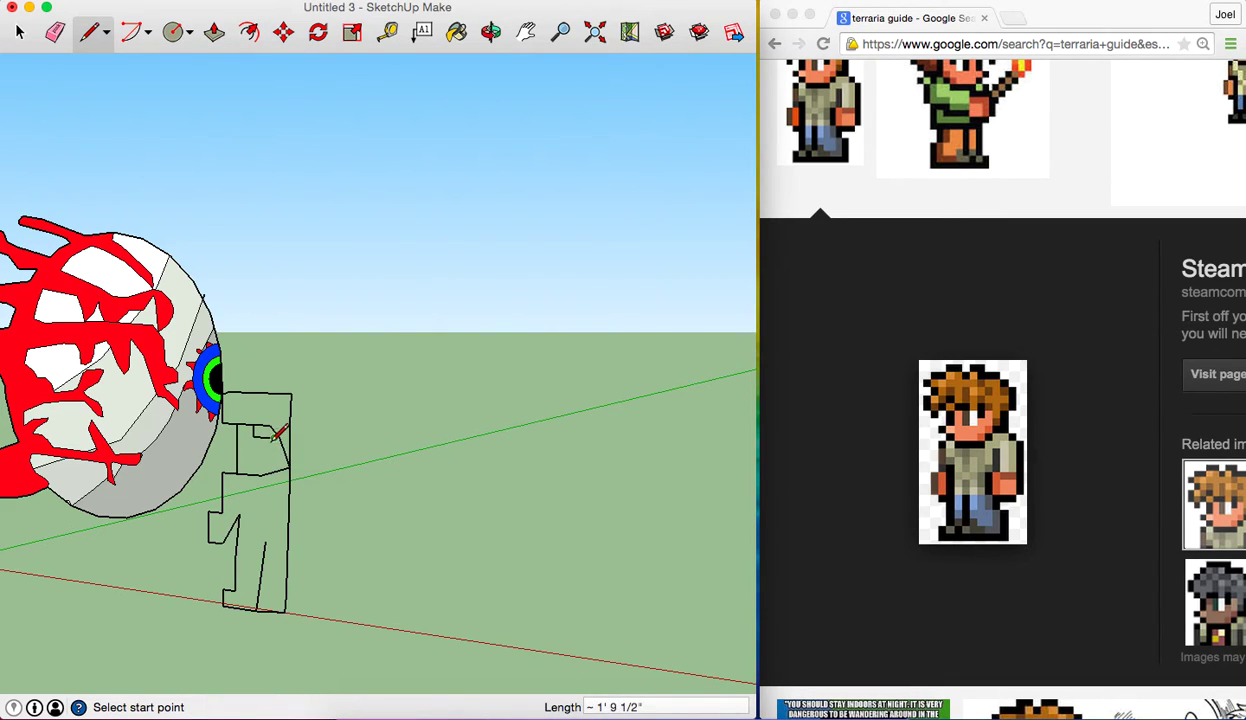
{"action": "left_click", "coordinate": [273, 436]}
{"action": "left_click", "coordinate": [276, 425]}
{"action": "left_click", "coordinate": [254, 436]}
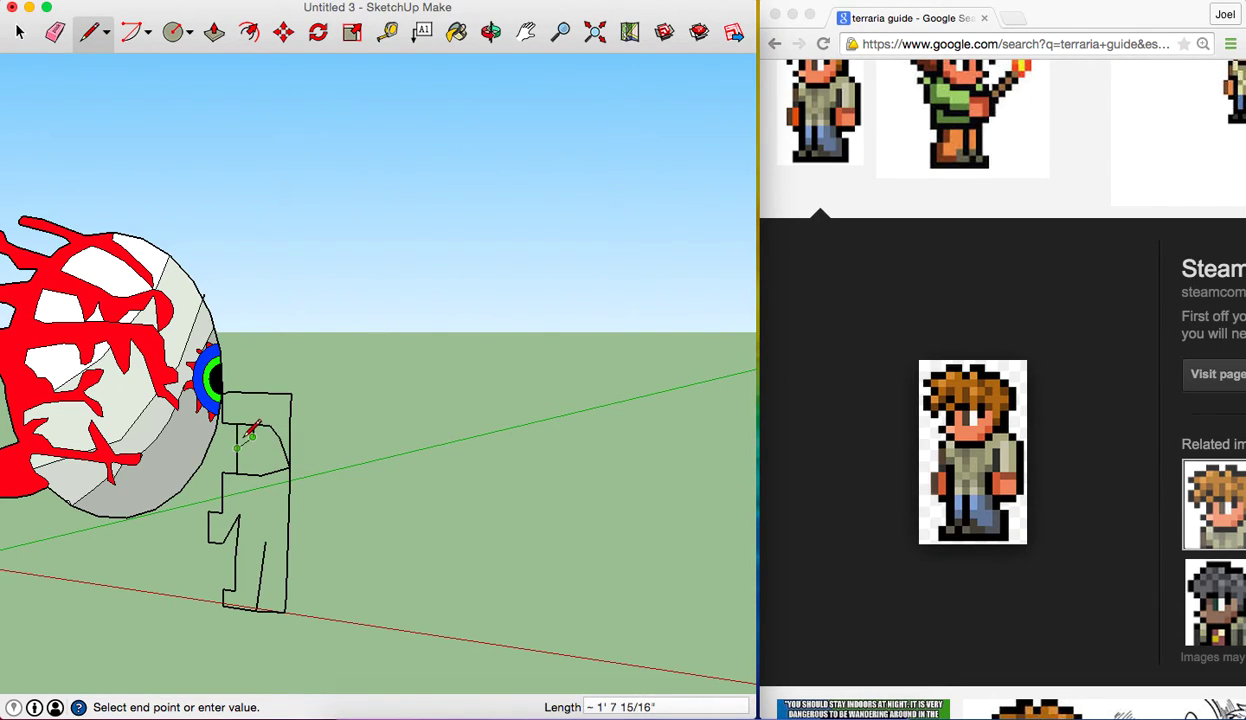
{"action": "left_click", "coordinate": [230, 419]}
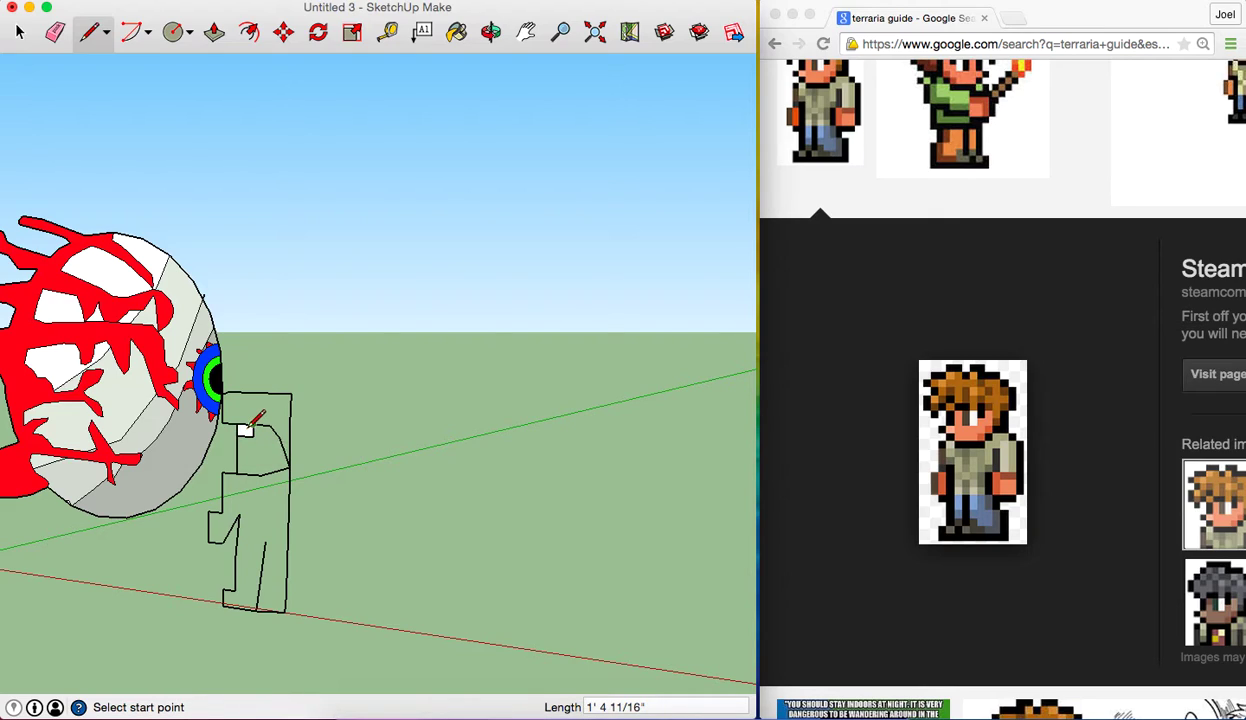
{"action": "left_click", "coordinate": [236, 424]}
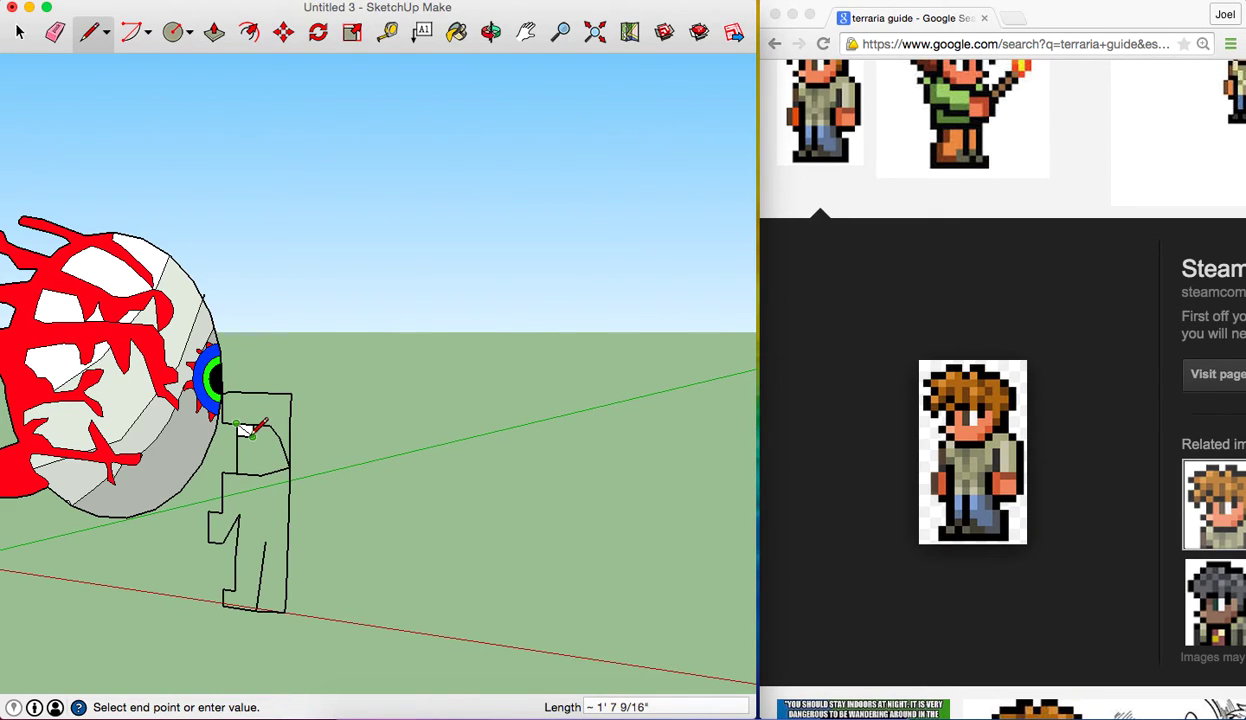
{"action": "key", "text": "Escape"}
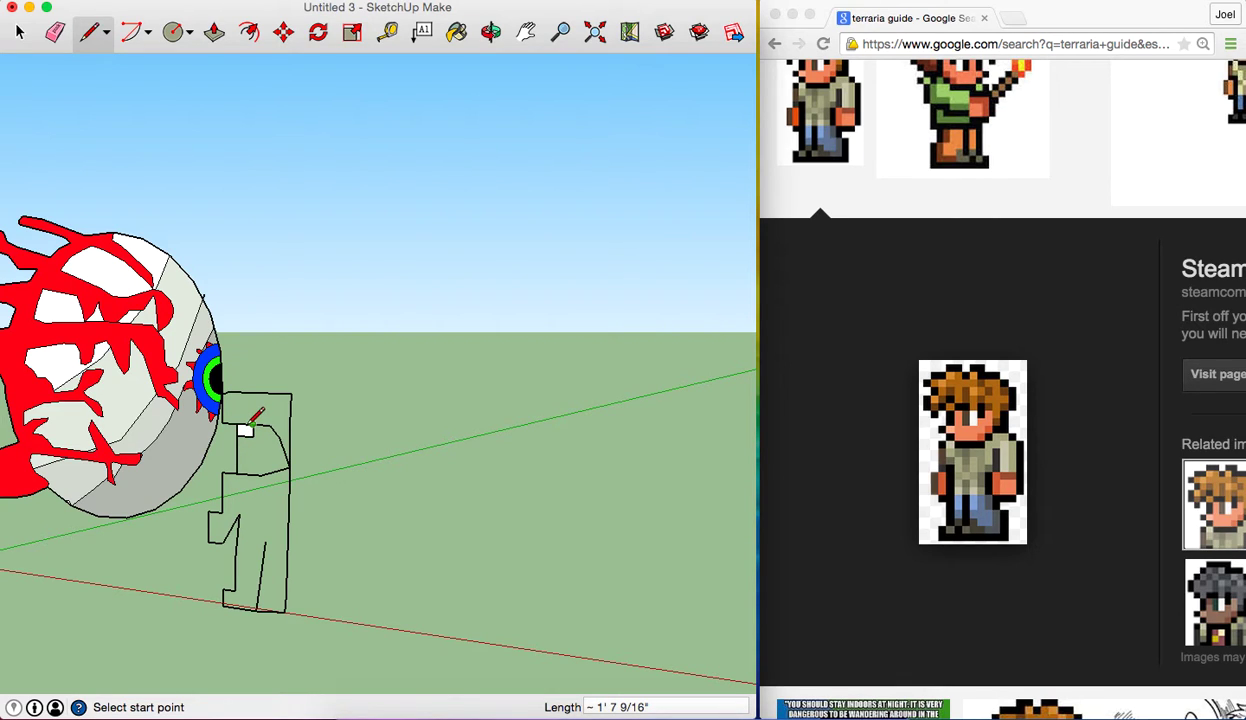
Split the white rectangle with a vertical line and add a new face to its right
{"action": "scroll", "coordinate": [249, 425], "scroll_direction": "up", "scroll_amount": 2}
{"action": "scroll", "coordinate": [249, 425], "scroll_direction": "up", "scroll_amount": 3}
{"action": "scroll", "coordinate": [248, 418], "scroll_direction": "up", "scroll_amount": 5}
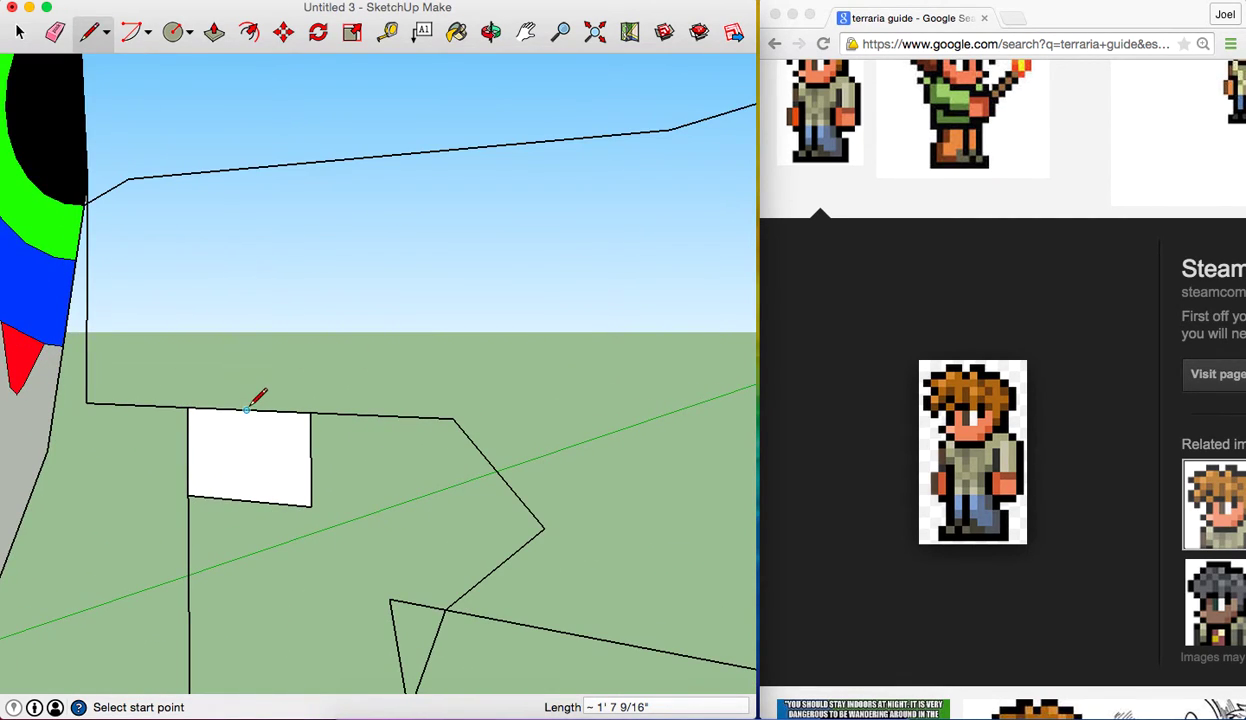
{"action": "left_click", "coordinate": [247, 410]}
{"action": "left_click", "coordinate": [247, 500]}
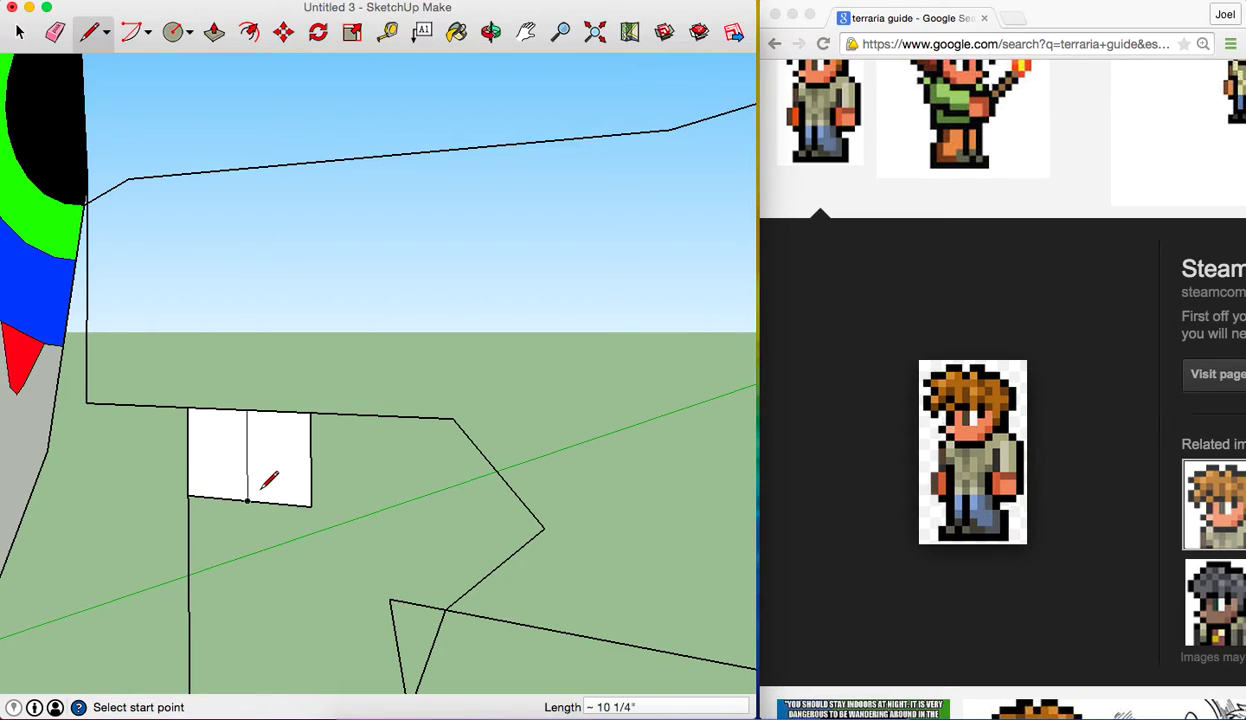
{"action": "left_click", "coordinate": [311, 506]}
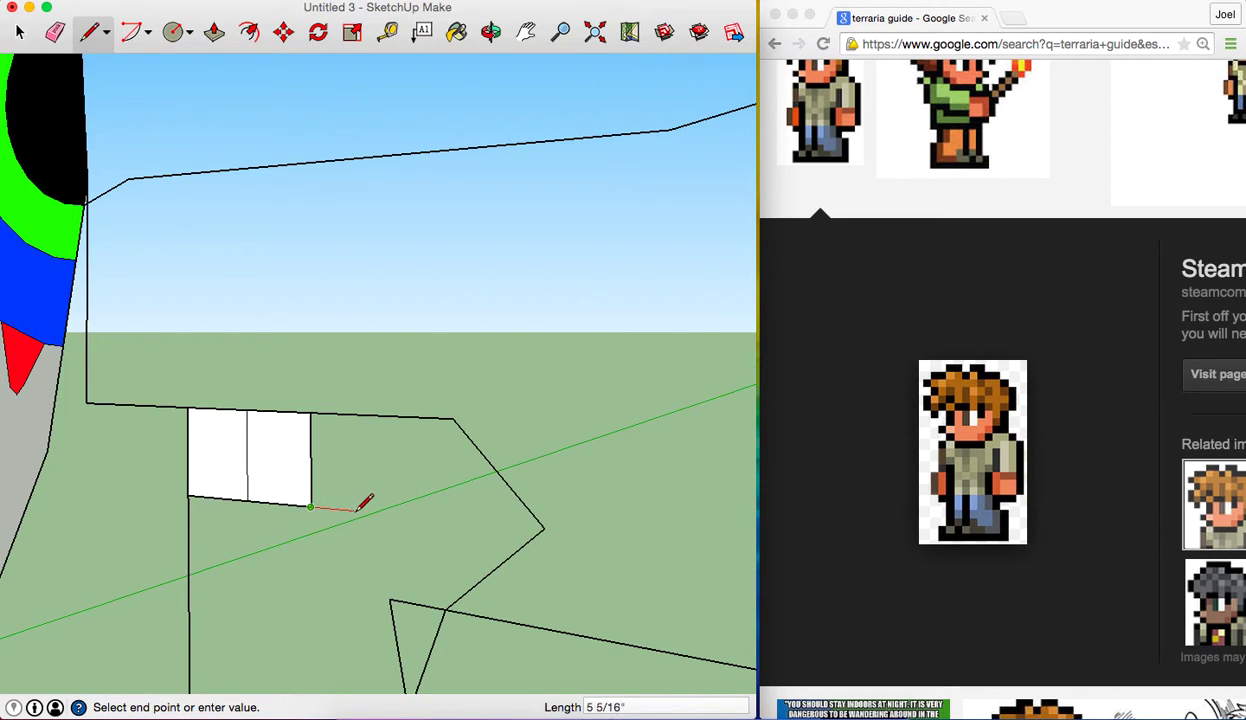
{"action": "double_click", "coordinate": [356, 510]}
{"action": "left_click", "coordinate": [356, 510]}
{"action": "left_click", "coordinate": [356, 413]}
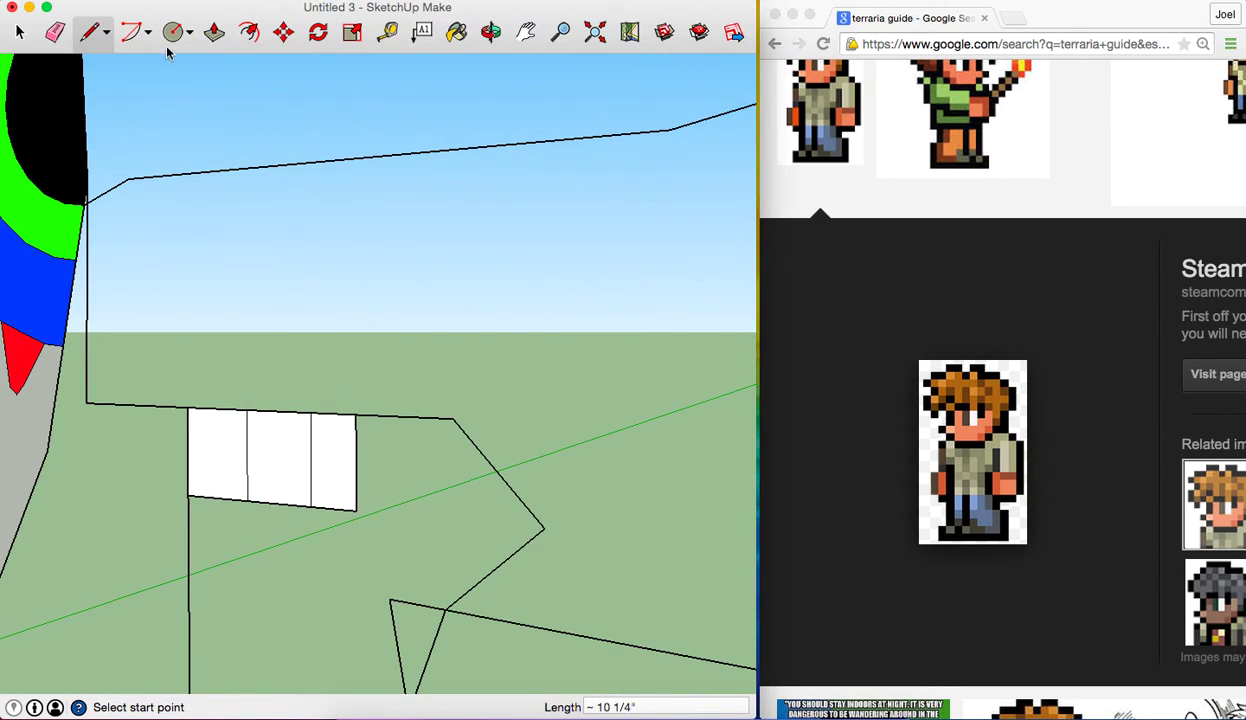
Erase the leftmost strip, leaving two white squares side by side, and zoom back out
{"action": "left_click", "coordinate": [55, 32]}
{"action": "left_click", "coordinate": [226, 498]}
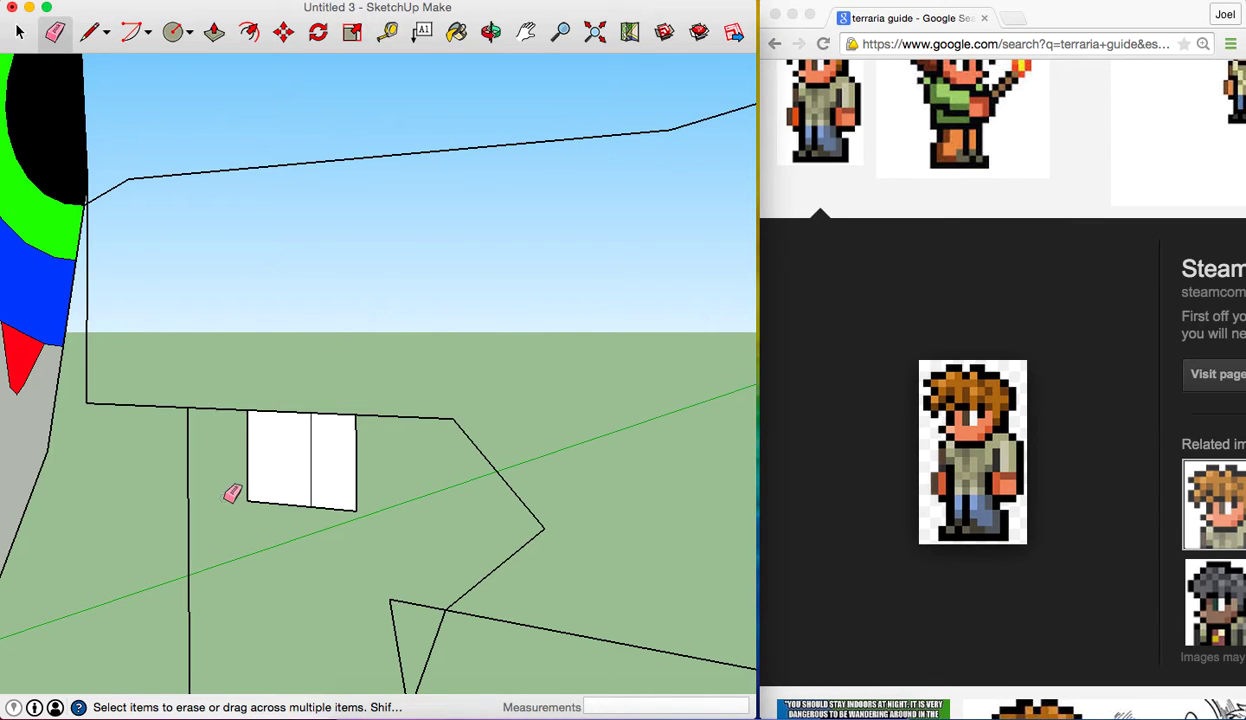
{"action": "scroll", "coordinate": [232, 493], "scroll_direction": "down", "scroll_amount": 3}
{"action": "scroll", "coordinate": [232, 493], "scroll_direction": "down", "scroll_amount": 3}
{"action": "scroll", "coordinate": [232, 493], "scroll_direction": "down", "scroll_amount": 2}
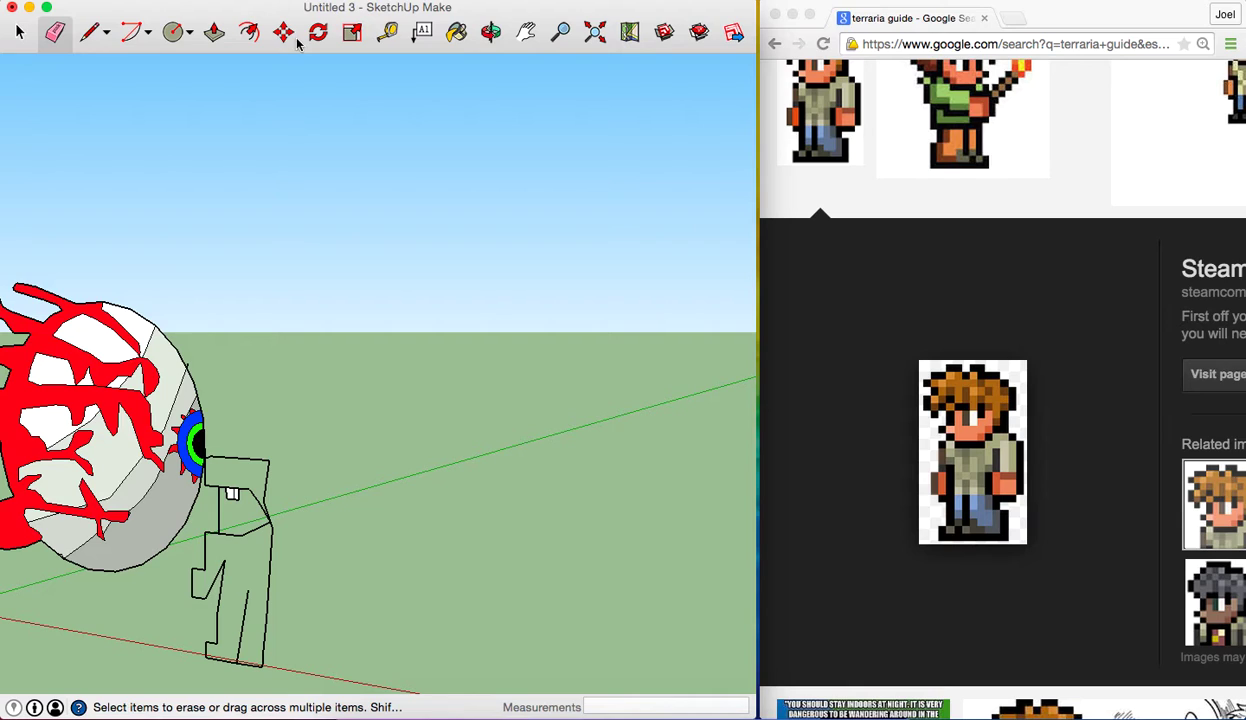
Move the upper triangle's left vertex onto the vertical post
{"action": "left_click", "coordinate": [525, 32]}
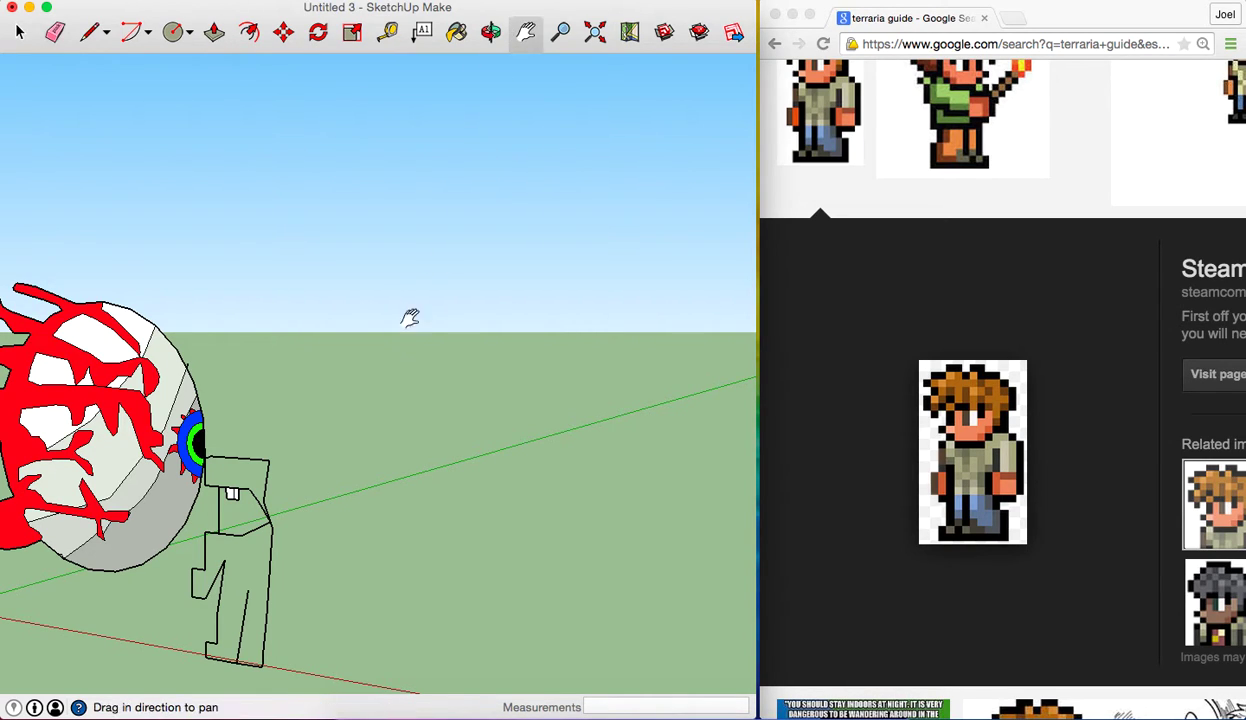
{"action": "mouse_move", "coordinate": [395, 322]}
{"action": "left_mouse_down"}
{"action": "mouse_move", "coordinate": [570, 208]}
{"action": "mouse_move", "coordinate": [664, 185]}
{"action": "mouse_move", "coordinate": [147, 278]}
{"action": "mouse_move", "coordinate": [172, 242]}
{"action": "mouse_move", "coordinate": [231, 214]}
{"action": "left_mouse_up"}
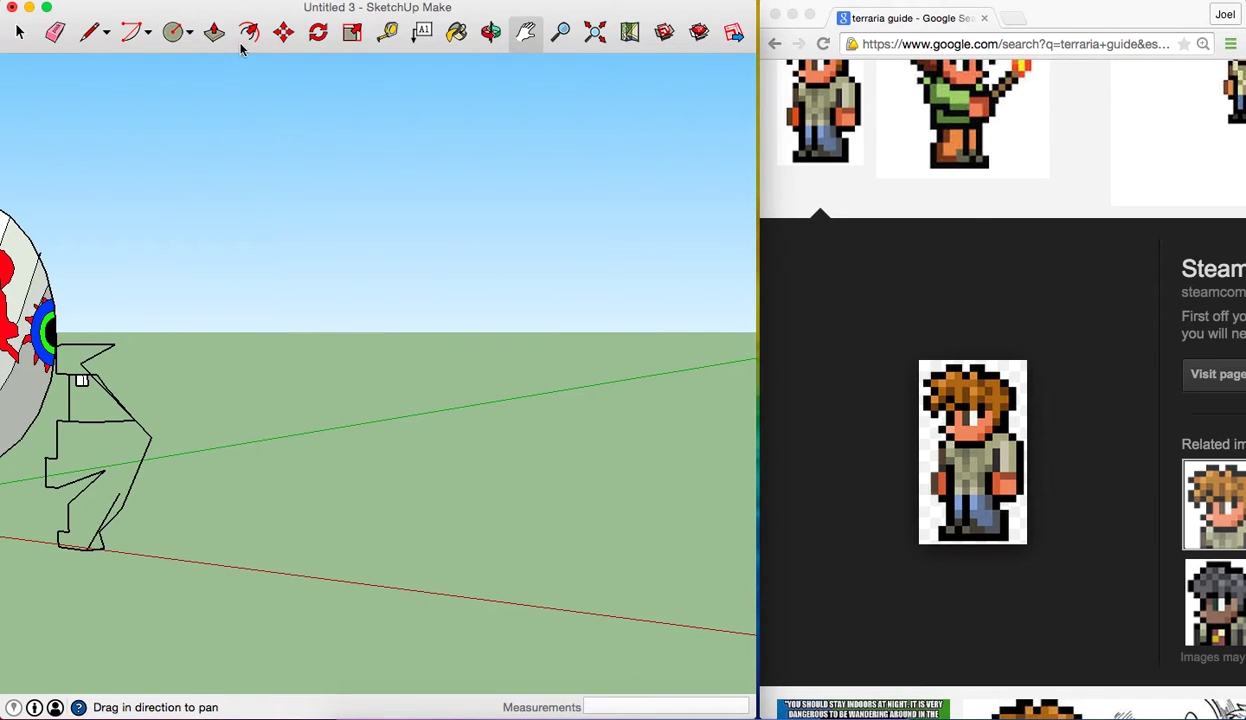
{"action": "left_click", "coordinate": [493, 32]}
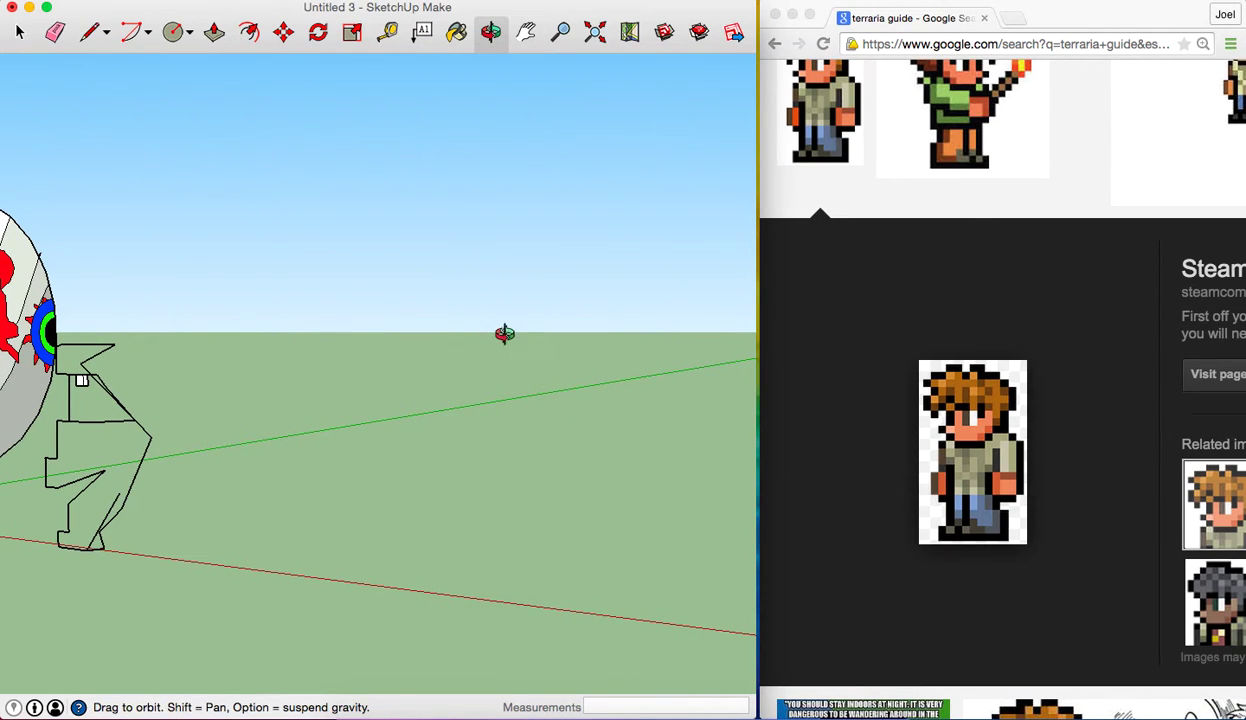
{"action": "mouse_move", "coordinate": [503, 334]}
{"action": "left_mouse_down"}
{"action": "mouse_move", "coordinate": [259, 364]}
{"action": "mouse_move", "coordinate": [100, 358]}
{"action": "mouse_move", "coordinate": [131, 348]}
{"action": "left_mouse_up"}
{"action": "left_click", "coordinate": [283, 32]}
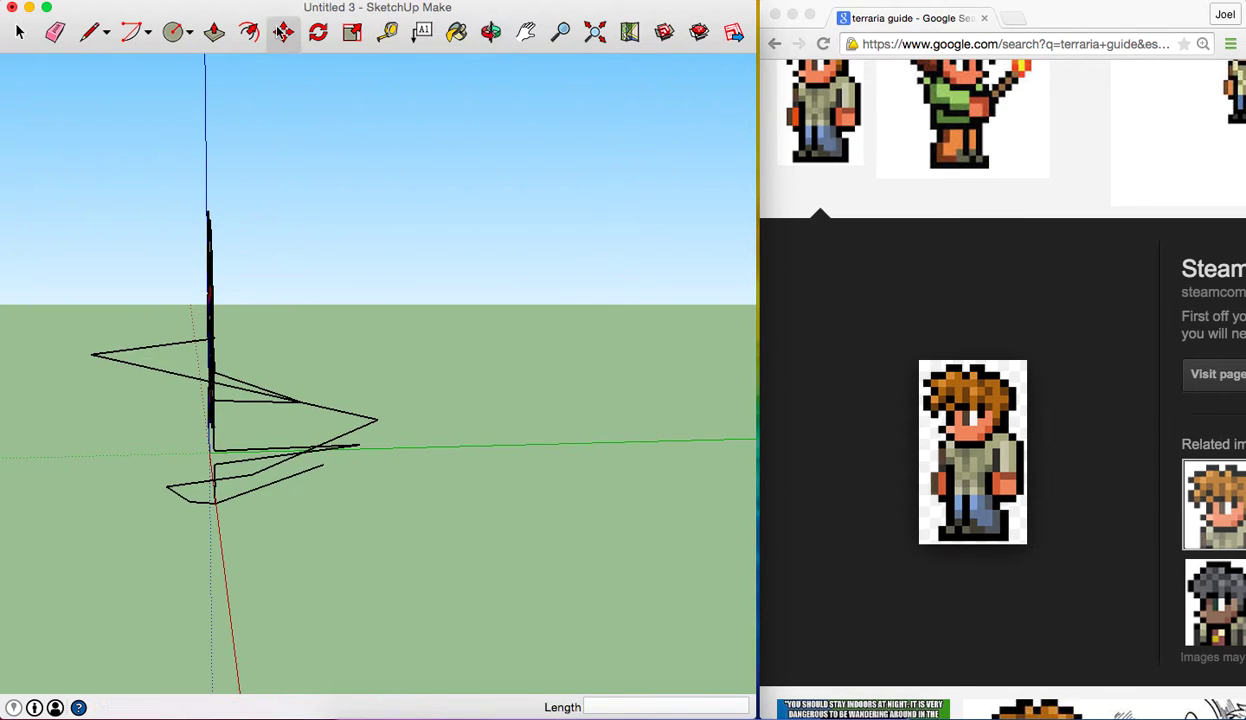
{"action": "left_click", "coordinate": [92, 354]}
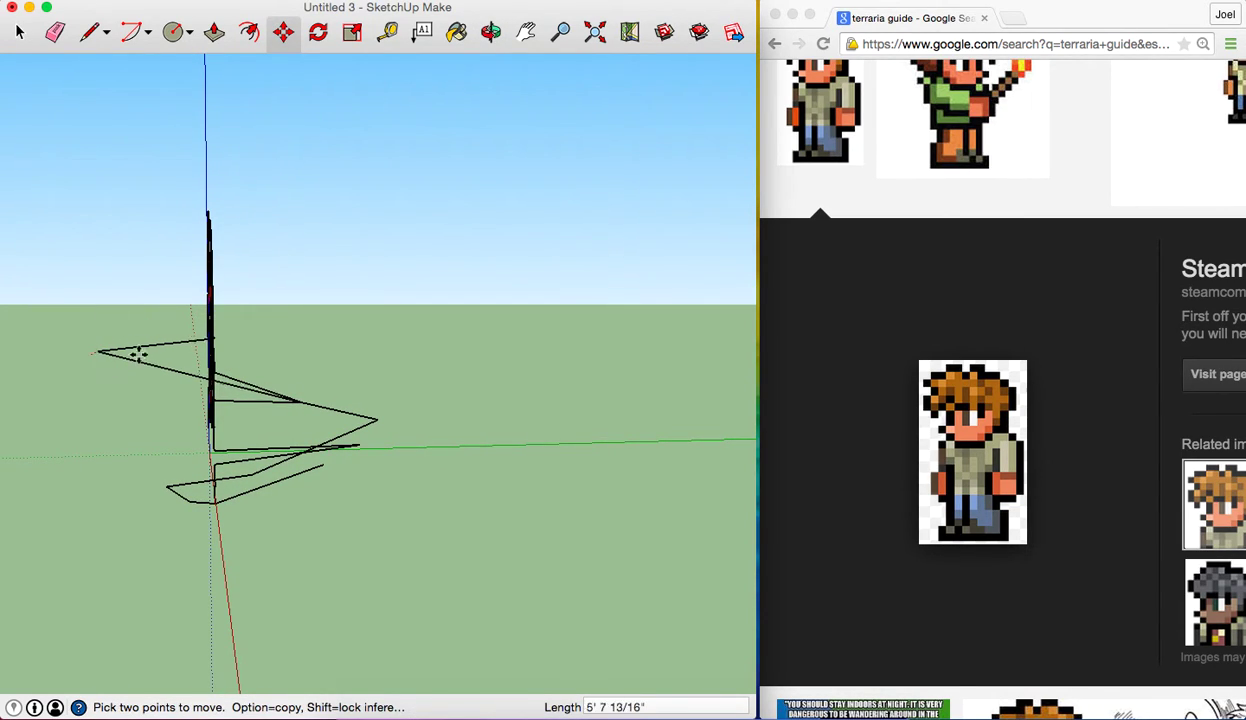
{"action": "left_click", "coordinate": [215, 353]}
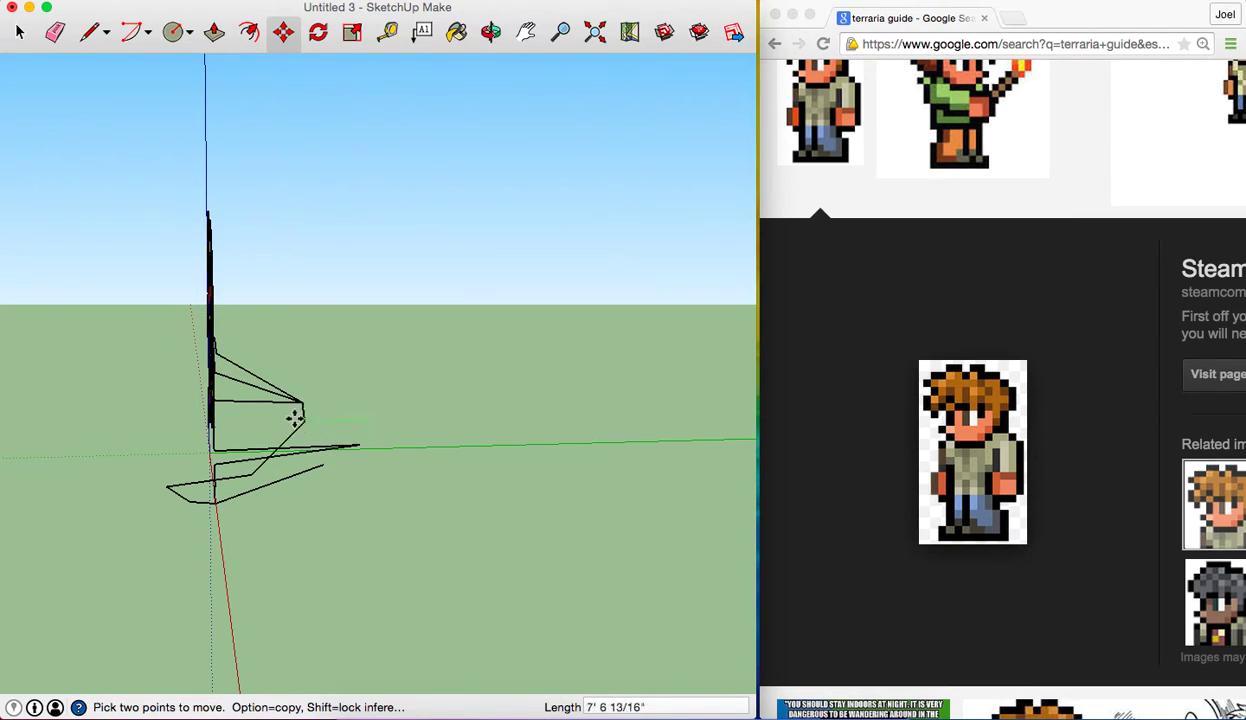
{"action": "left_click", "coordinate": [211, 418]}
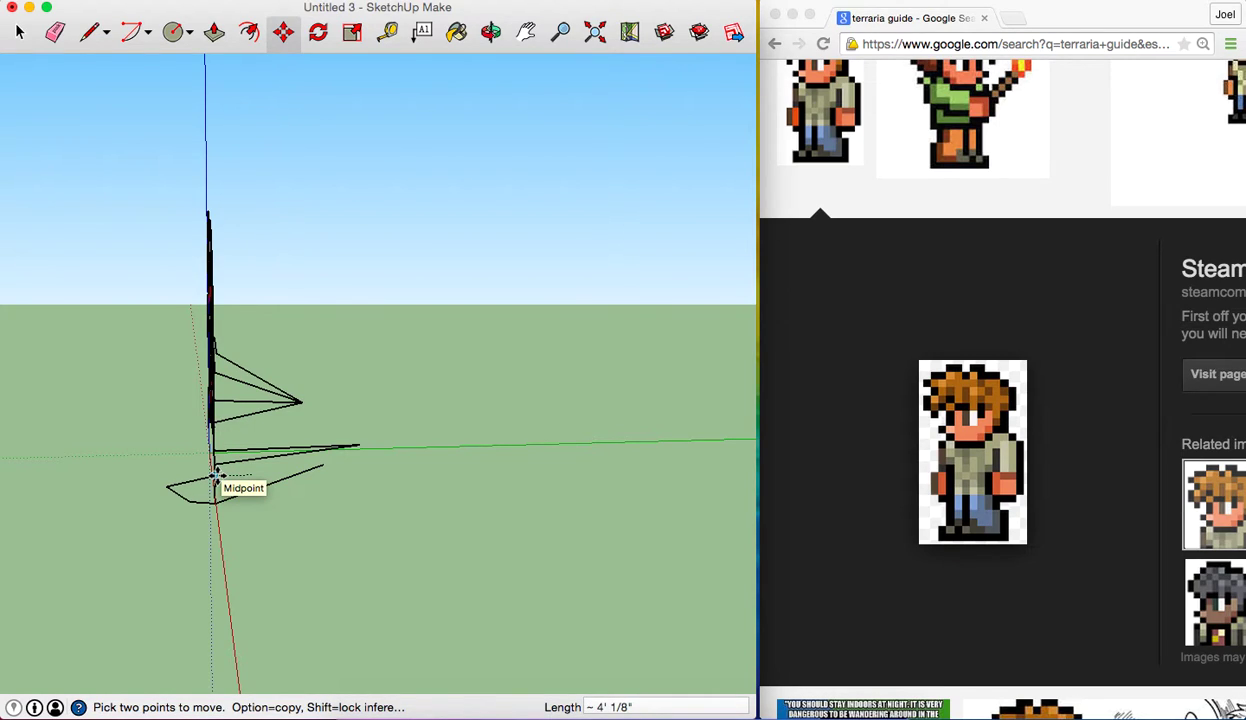
Snap the lower triangle's vertices and apex onto the post, collapsing the triangle
{"action": "left_click", "coordinate": [168, 487]}
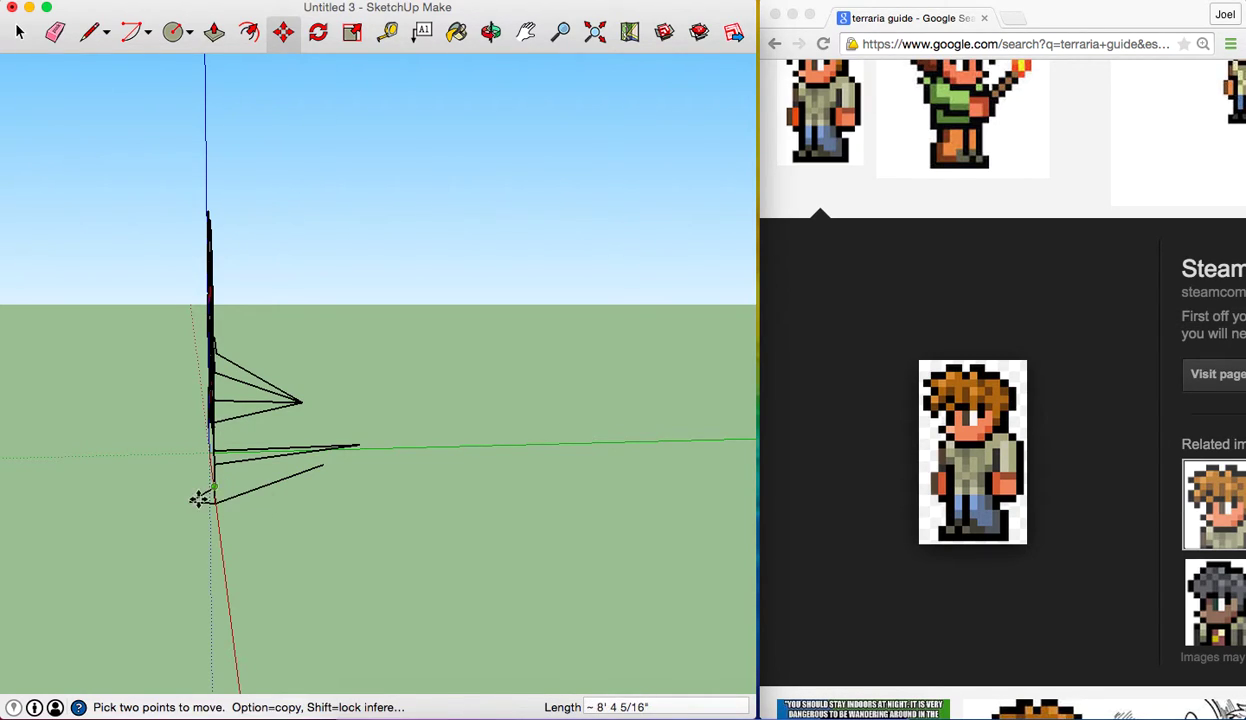
{"action": "left_click", "coordinate": [212, 500]}
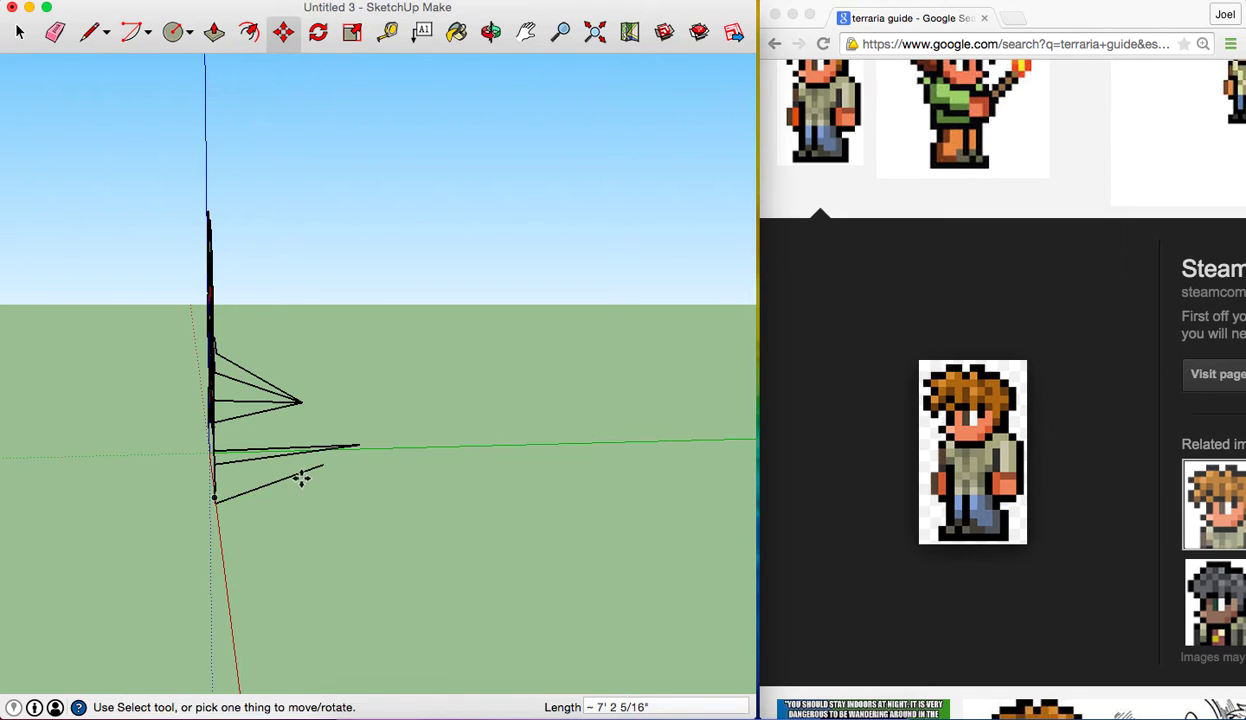
{"action": "left_click", "coordinate": [321, 465]}
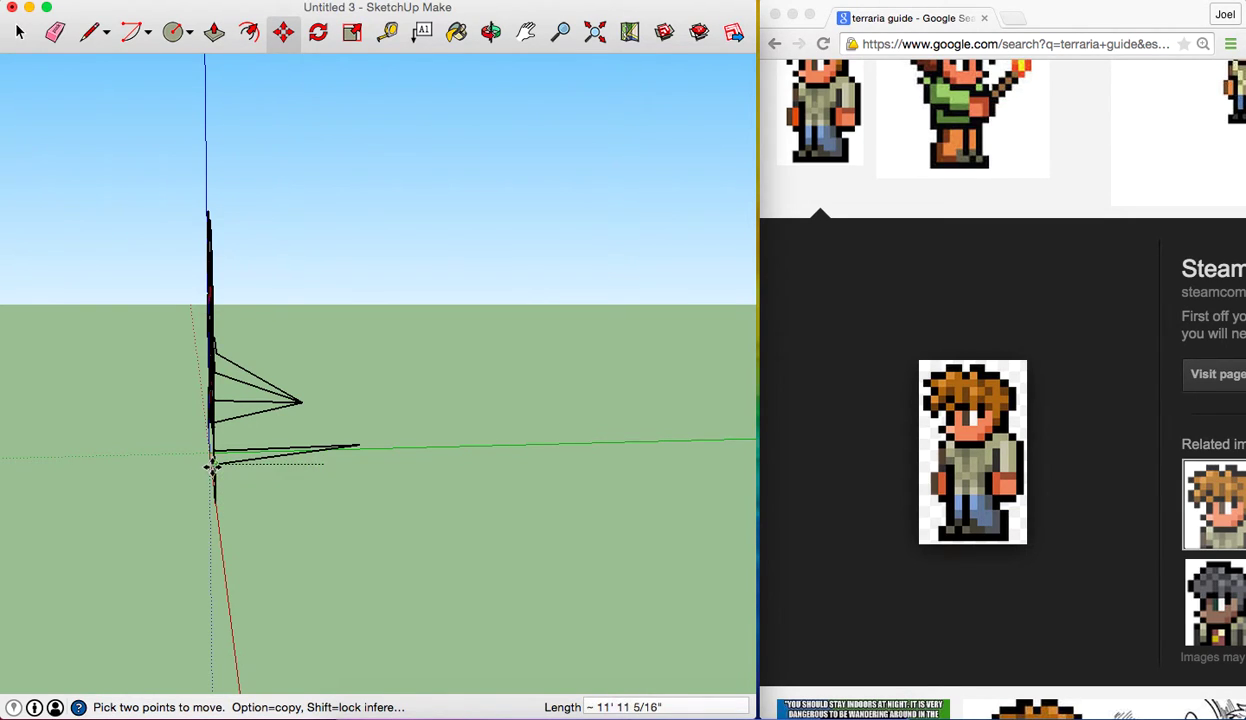
{"action": "left_click", "coordinate": [359, 440]}
{"action": "left_click", "coordinate": [359, 440]}
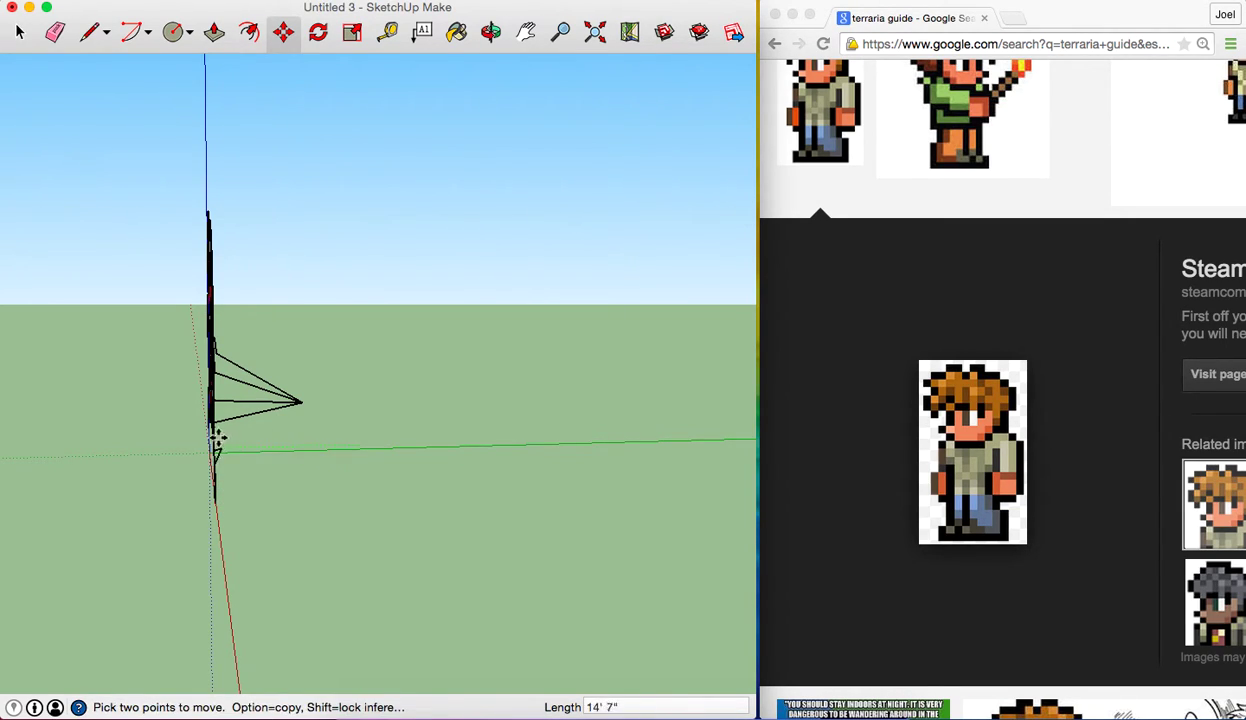
{"action": "left_click", "coordinate": [212, 436]}
{"action": "left_click", "coordinate": [303, 399]}
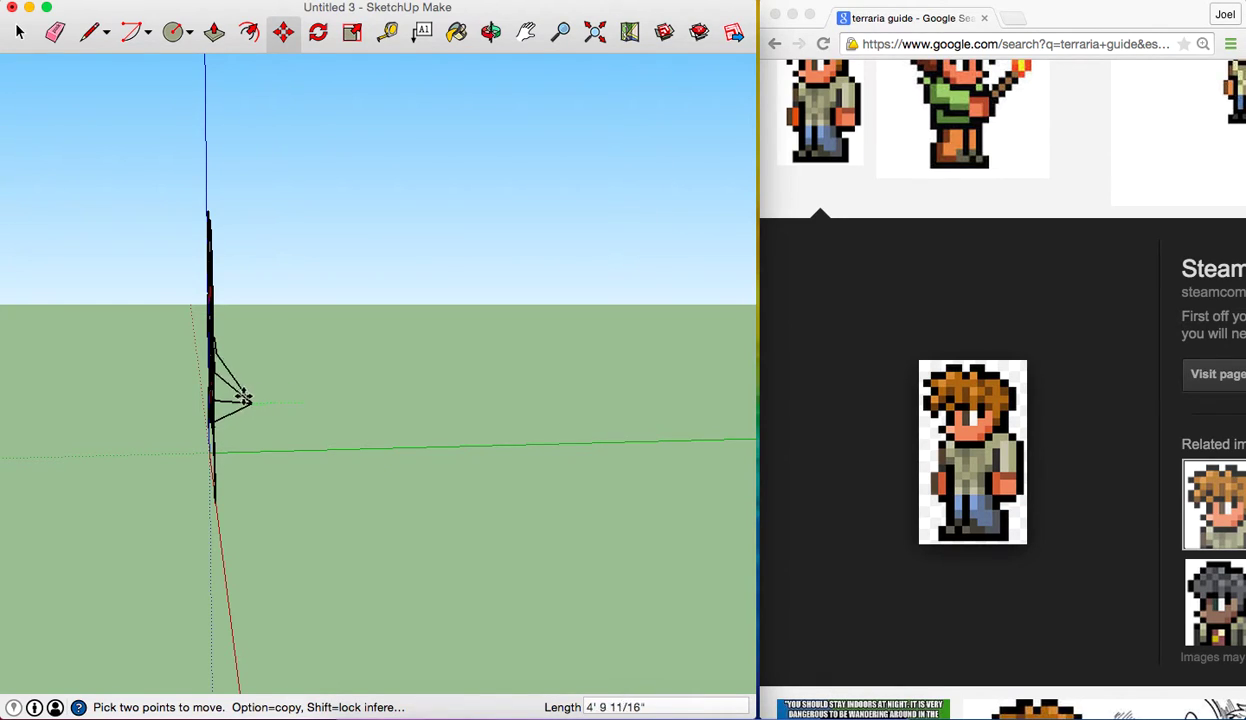
{"action": "left_click", "coordinate": [211, 394]}
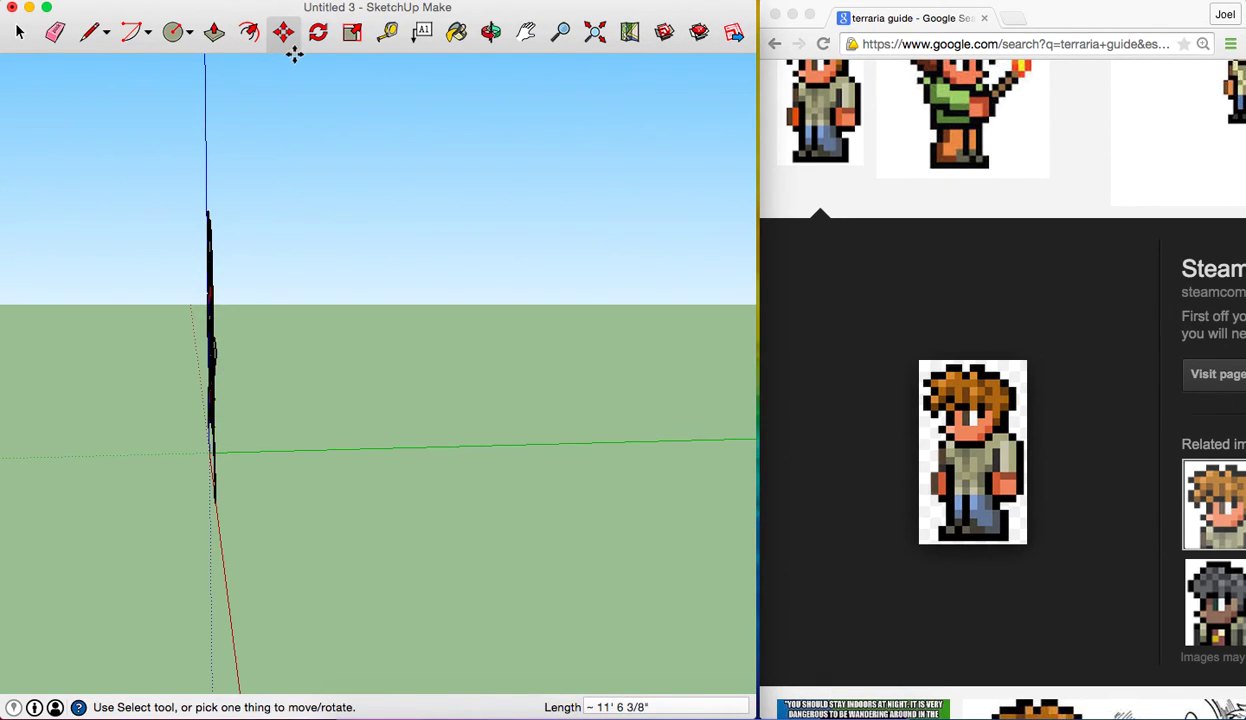
Return to a side view of the eye and undo the last vertex move
{"action": "left_click", "coordinate": [490, 32]}
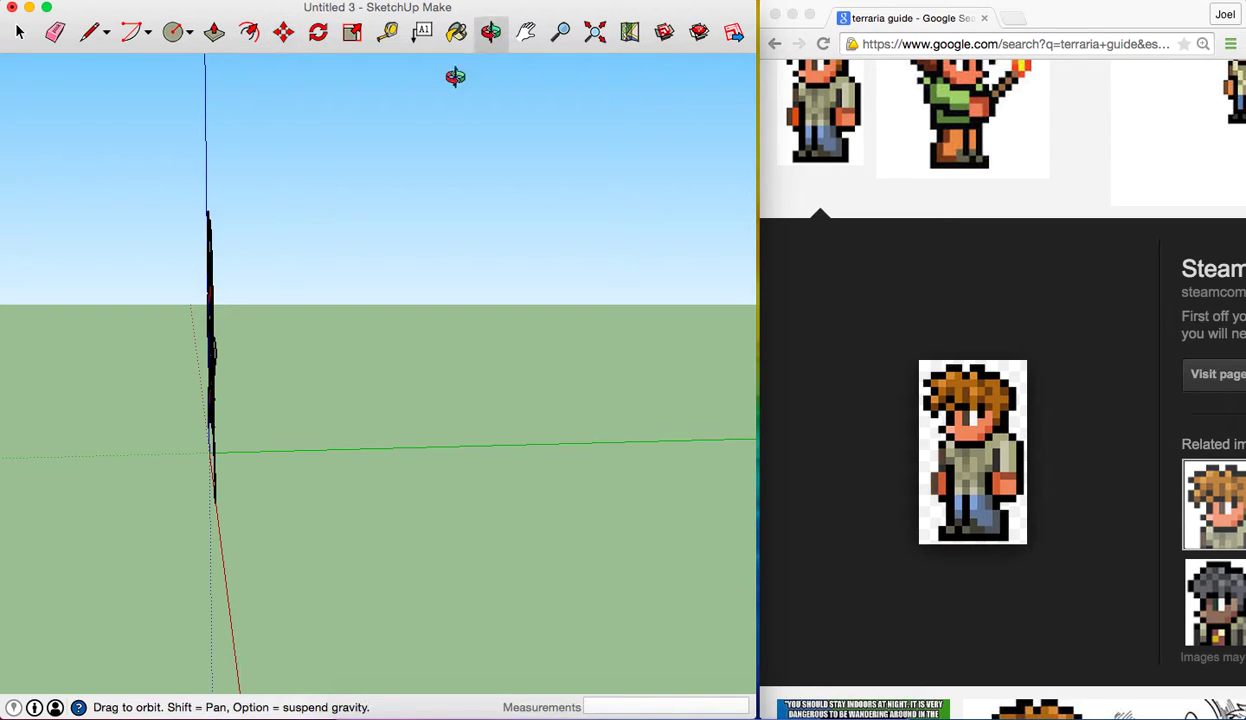
{"action": "left_click_drag", "start_coordinate": [450, 78], "coordinate": [568, 247]}
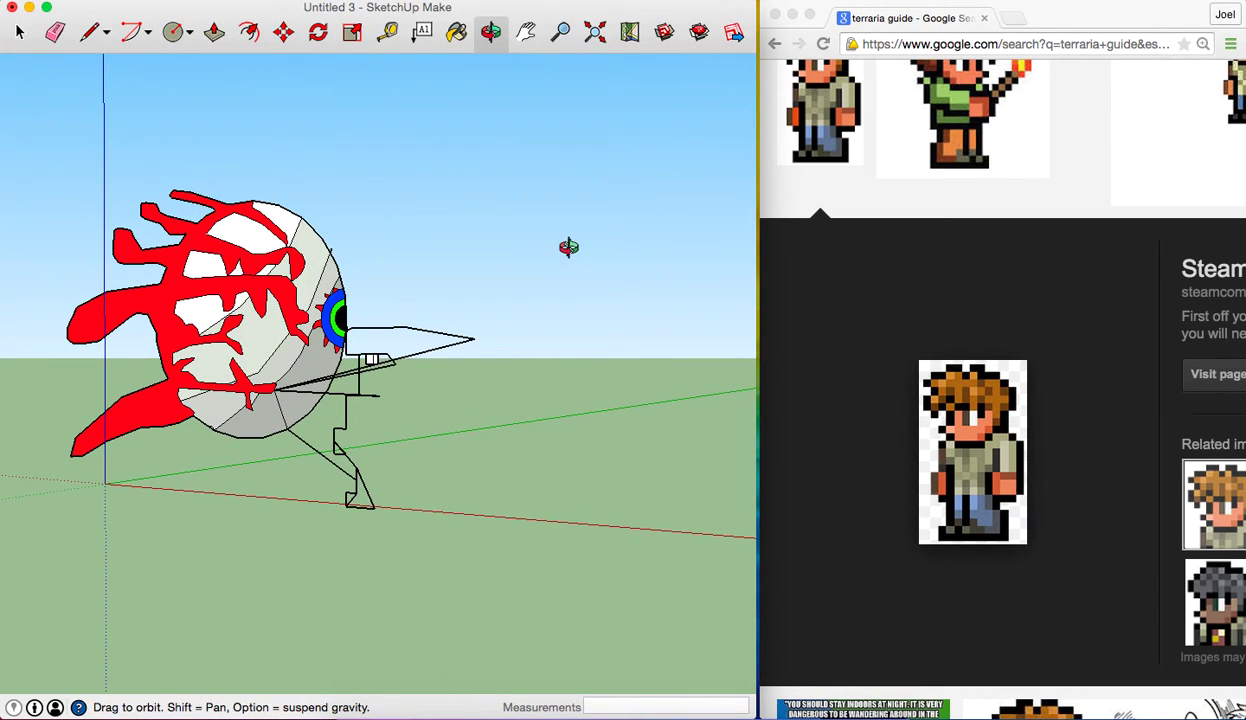
{"action": "key", "text": "ctrl+z"}
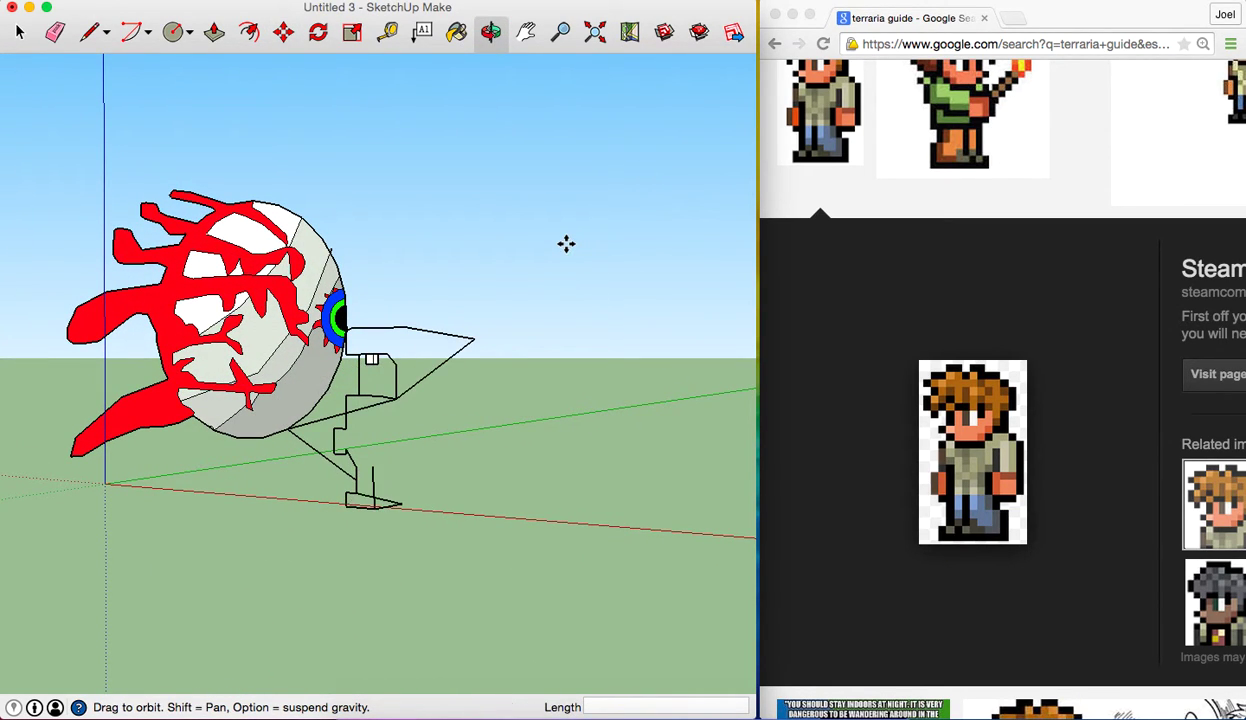
Undo once more, then draw a vertical edge up the figure and close the head's corner face
{"action": "key", "text": "ctrl+z"}
{"action": "key", "text": "ctrl+z"}
{"action": "key", "text": "ctrl+z"}
{"action": "key", "text": "ctrl+z"}
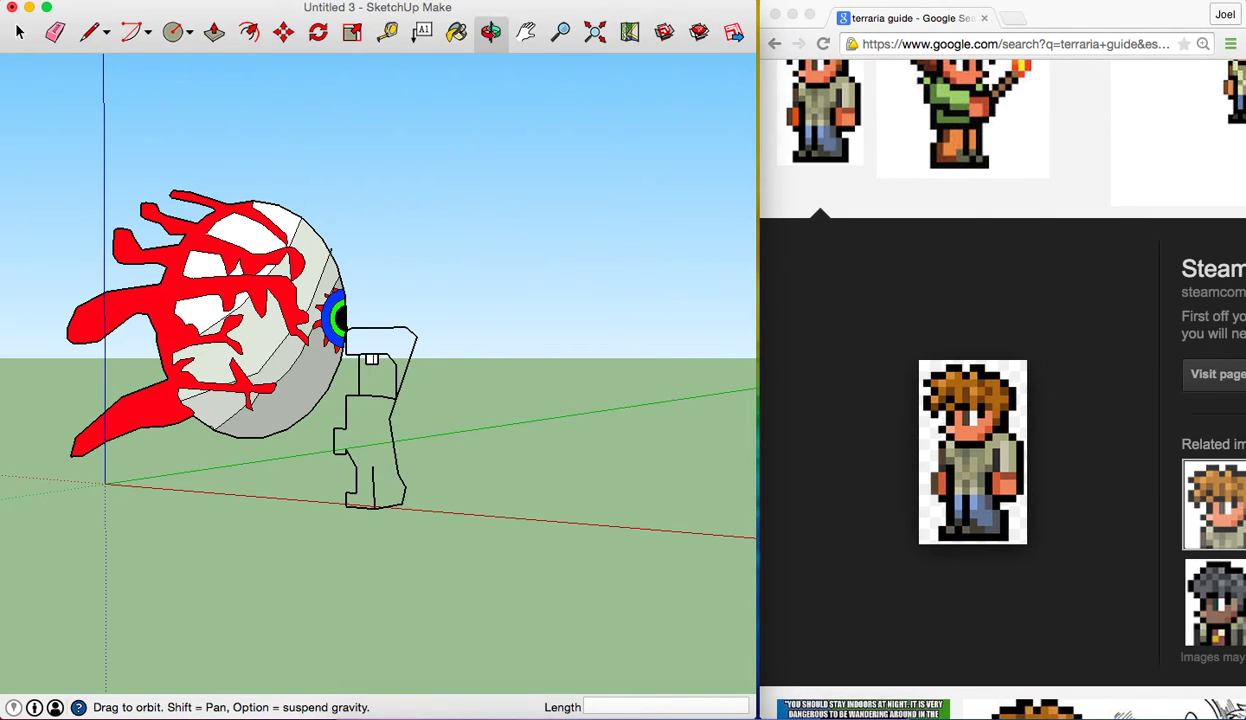
{"action": "left_click", "coordinate": [99, 33]}
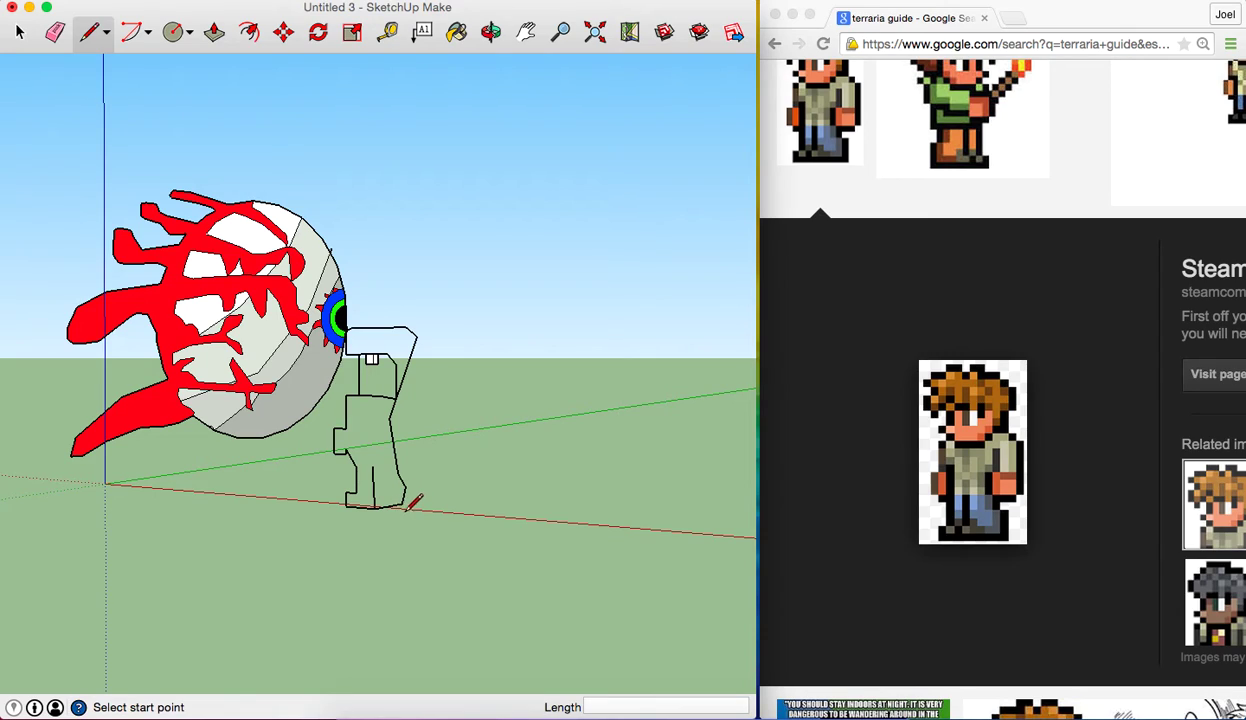
{"action": "left_click", "coordinate": [405, 508]}
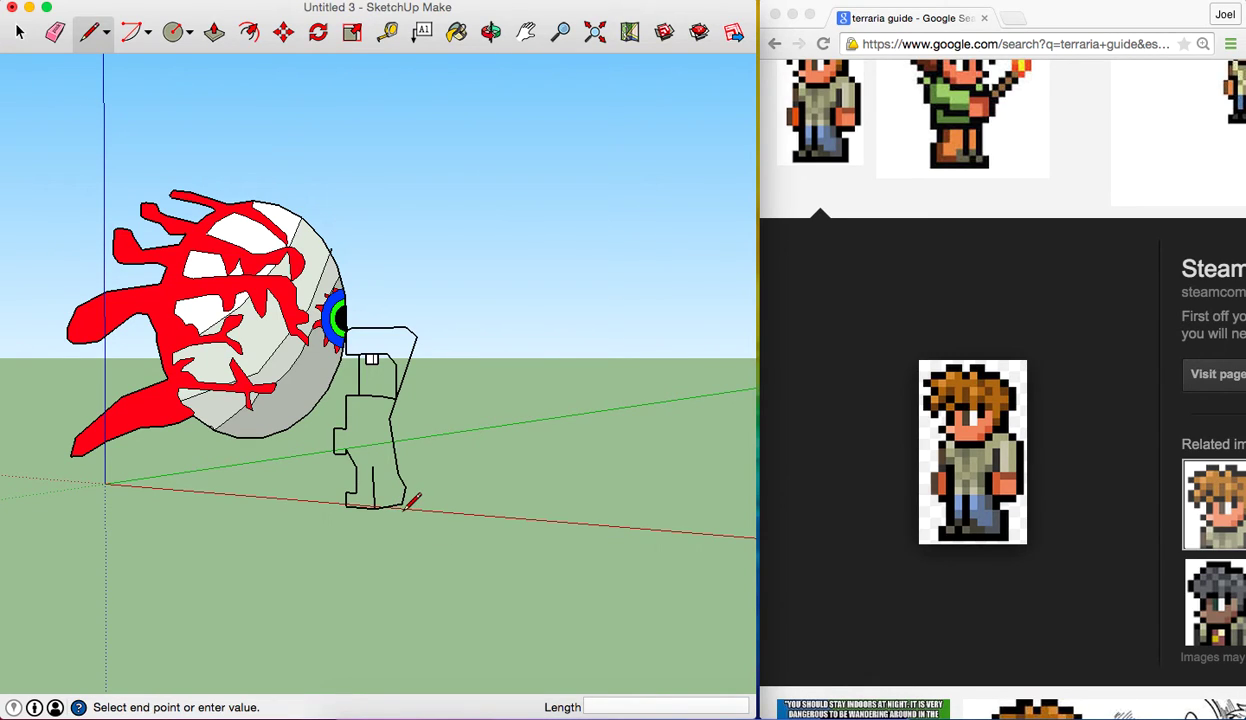
{"action": "left_click", "coordinate": [406, 327]}
{"action": "left_click_drag", "start_coordinate": [409, 326], "coordinate": [417, 336]}
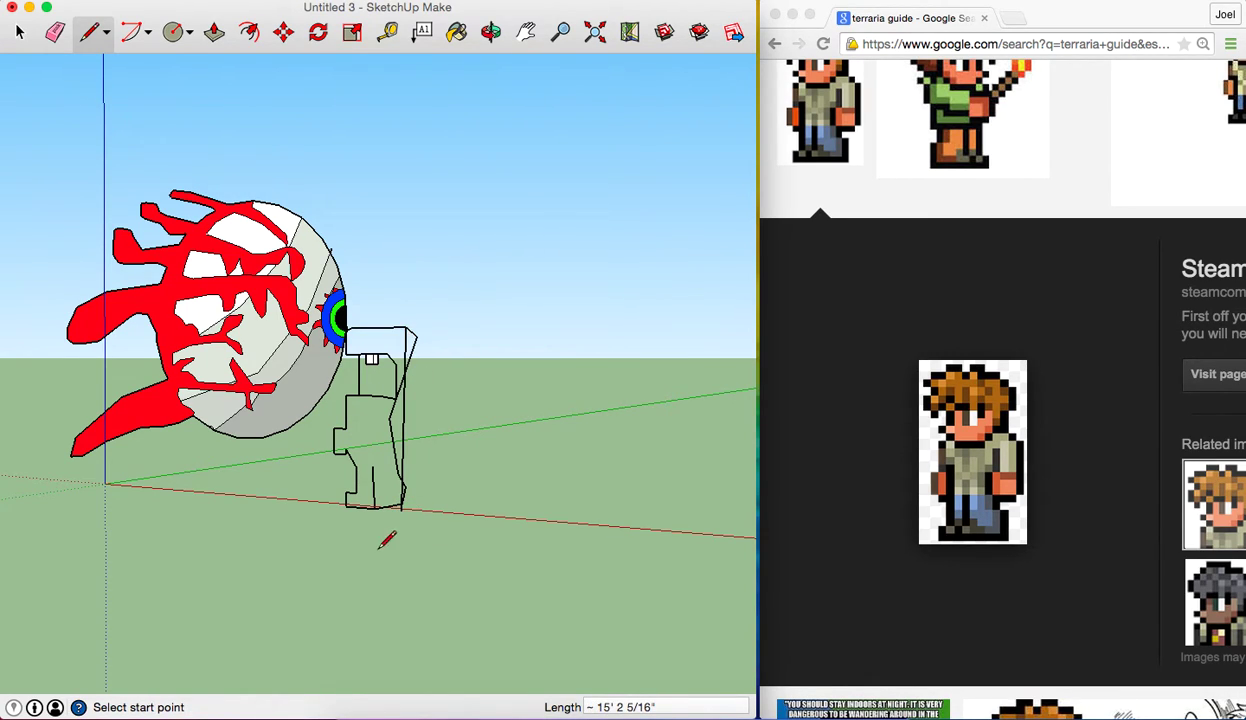
{"action": "left_click", "coordinate": [353, 505]}
{"action": "left_click", "coordinate": [403, 508]}
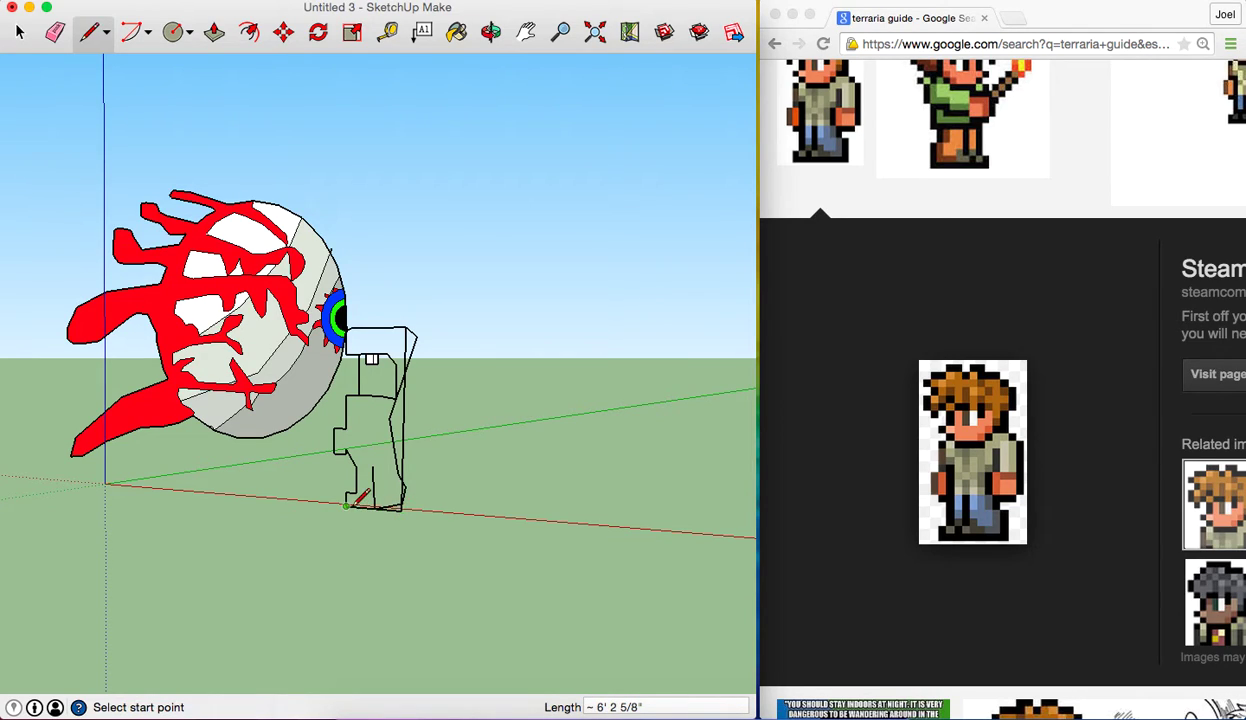
Draw short line segments up the figure's leg and left edge, closing small faces
{"action": "left_click", "coordinate": [346, 506]}
{"action": "left_click", "coordinate": [340, 488]}
{"action": "left_click", "coordinate": [340, 488]}
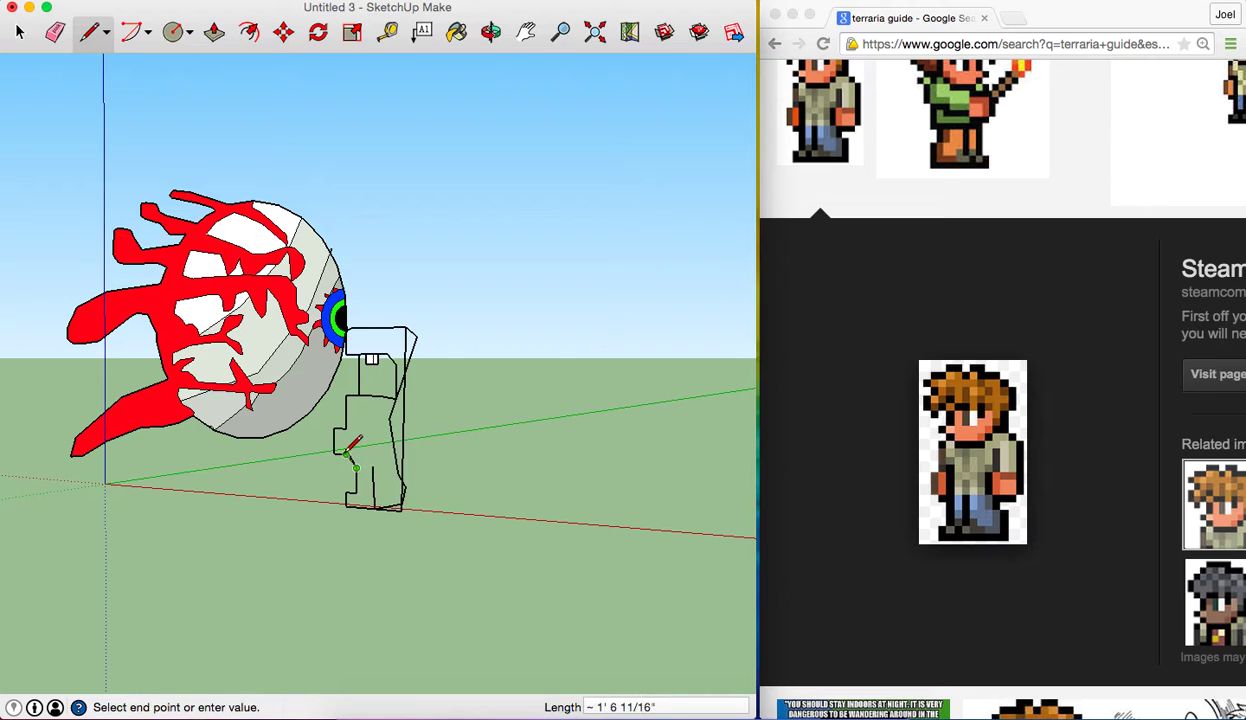
{"action": "left_click", "coordinate": [347, 450]}
{"action": "left_click", "coordinate": [346, 450]}
{"action": "left_click", "coordinate": [353, 398]}
{"action": "left_click", "coordinate": [357, 398]}
{"action": "key", "text": "Escape"}
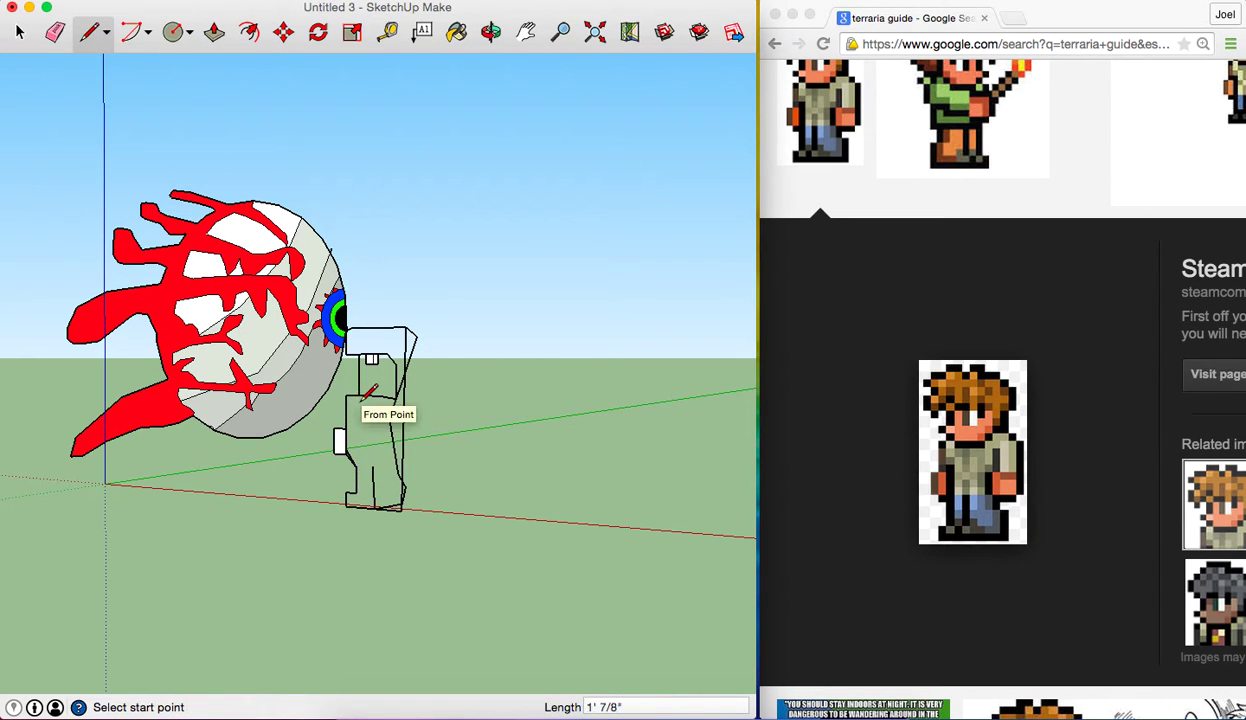
Draw a vertical line, a top edge closing a face, and a long edge down the right side
{"action": "left_click", "coordinate": [358, 395]}
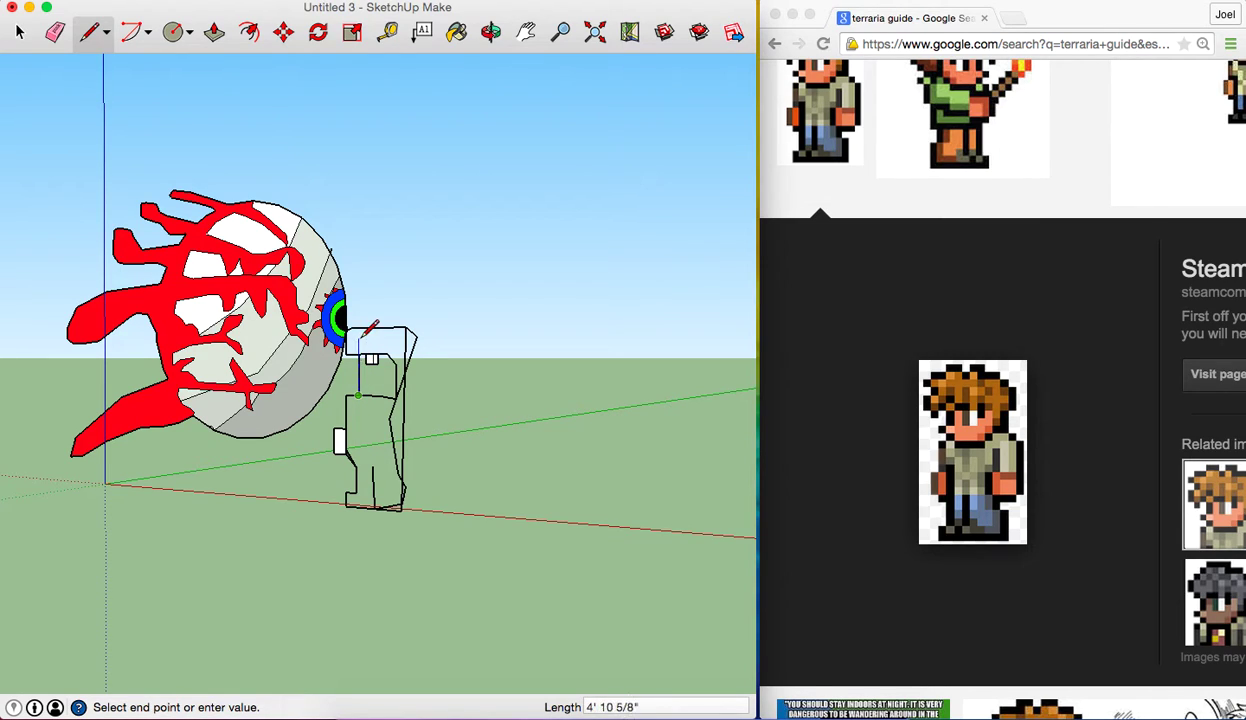
{"action": "left_click", "coordinate": [358, 328]}
{"action": "left_click", "coordinate": [350, 327]}
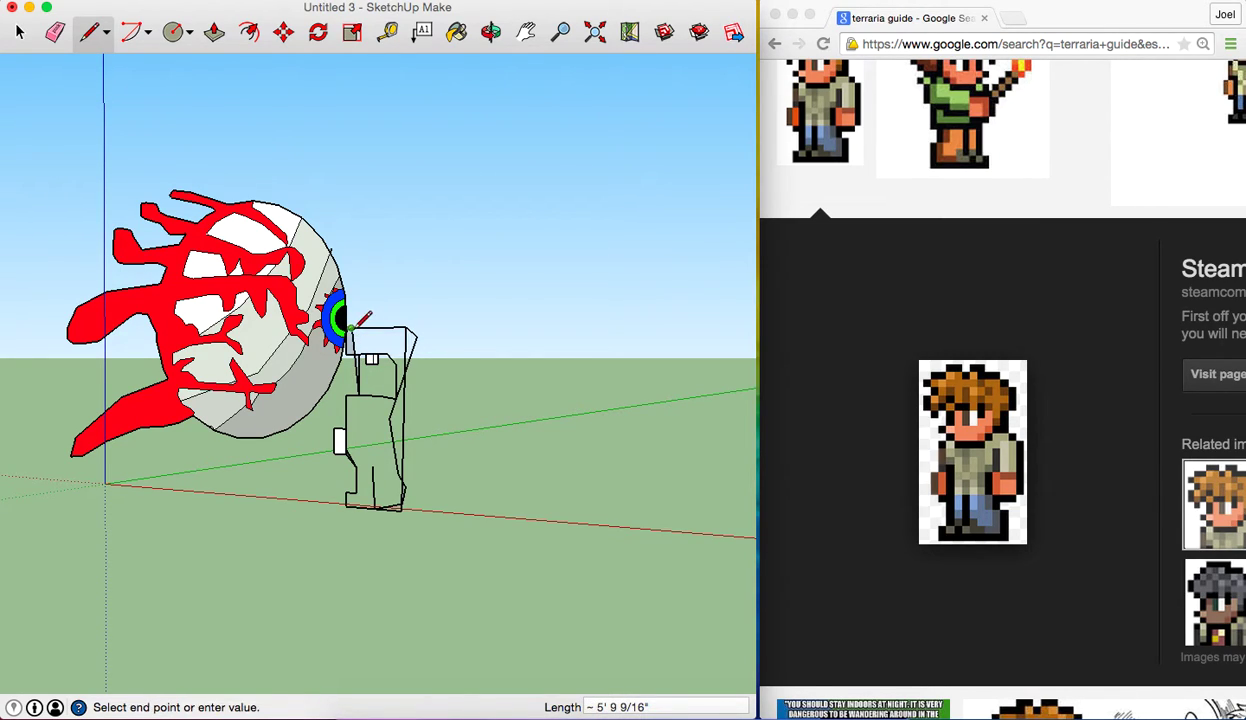
{"action": "left_click", "coordinate": [406, 327]}
{"action": "left_click", "coordinate": [406, 327]}
{"action": "left_click", "coordinate": [405, 484]}
{"action": "key", "text": "e"}
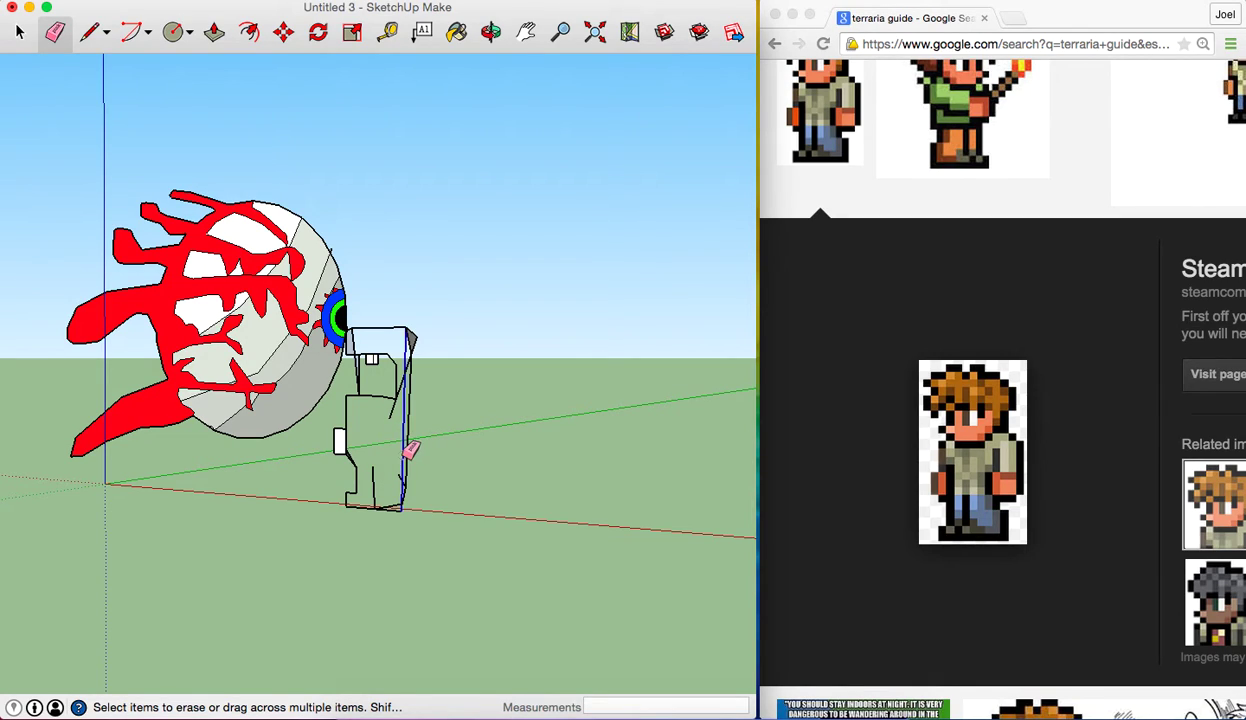
Erase the lower vertical edge and the upper diagonal edge on the figure's right side
{"action": "left_click_drag", "start_coordinate": [411, 450], "coordinate": [406, 488]}
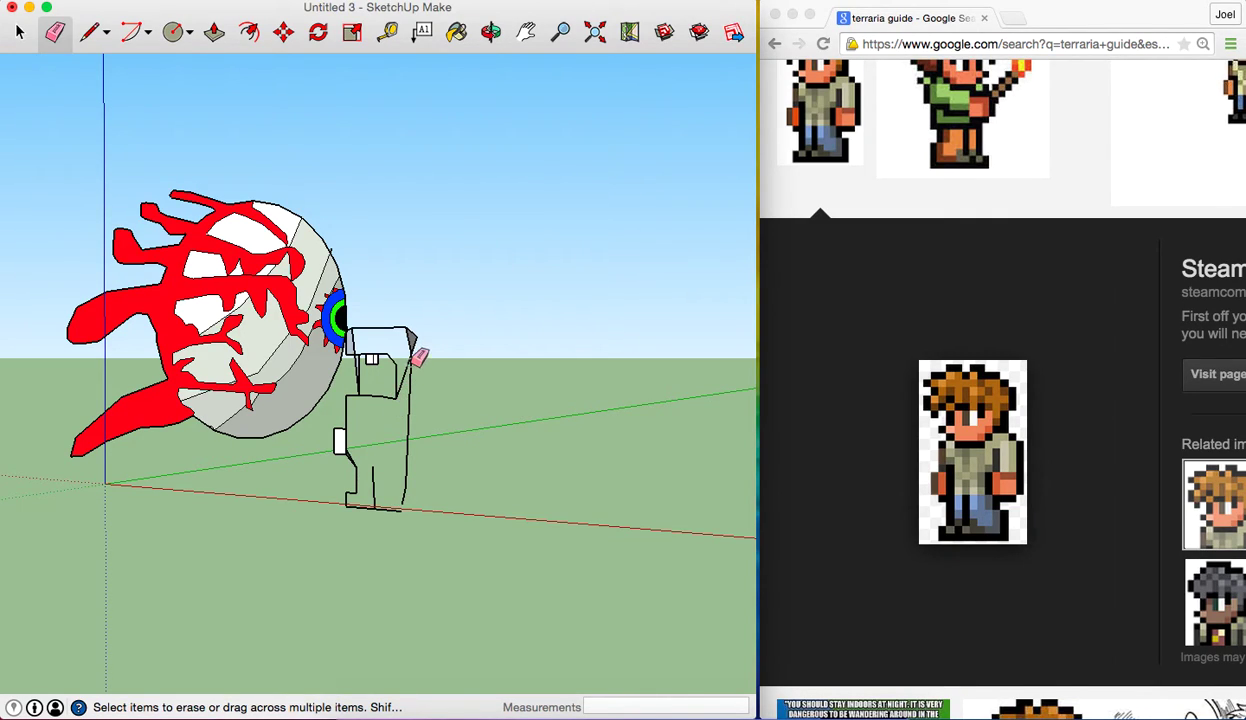
{"action": "left_click_drag", "start_coordinate": [407, 369], "coordinate": [417, 347]}
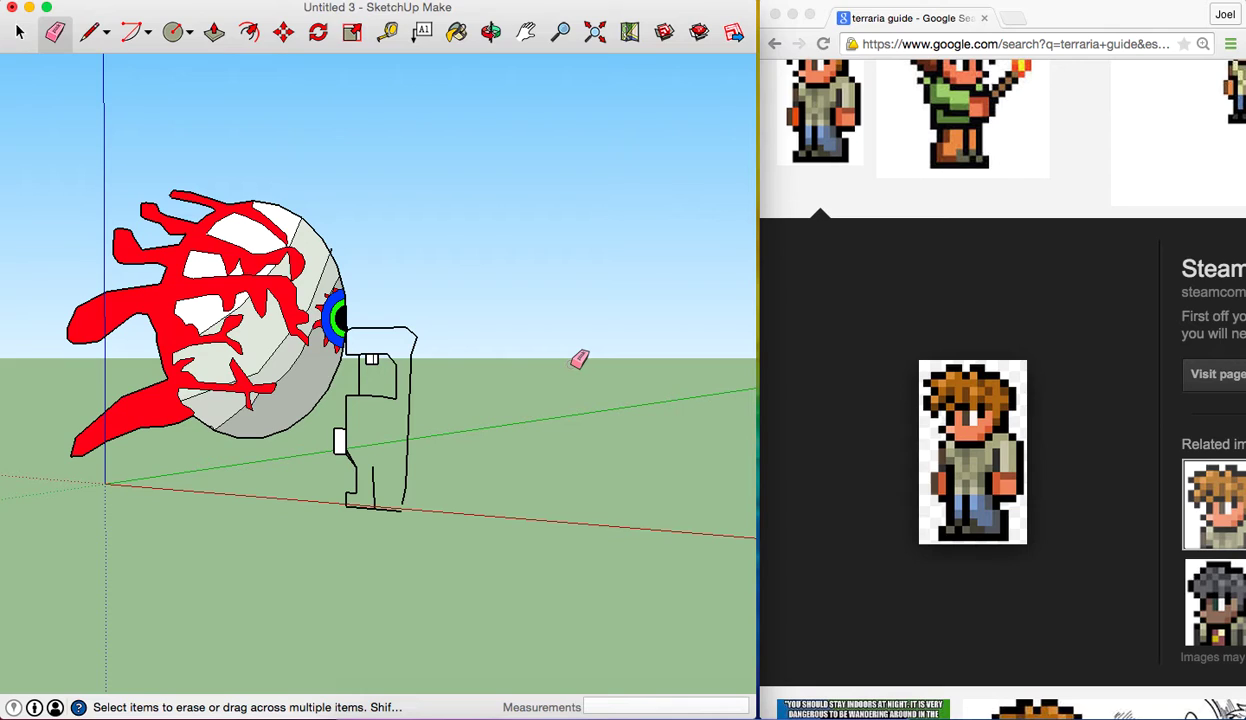
{"action": "scroll", "coordinate": [580, 359], "scroll_direction": "down", "scroll_amount": 1}
{"action": "scroll", "coordinate": [580, 359], "scroll_direction": "up", "scroll_amount": 5}
{"action": "scroll", "coordinate": [580, 359], "scroll_direction": "down", "scroll_amount": 2}
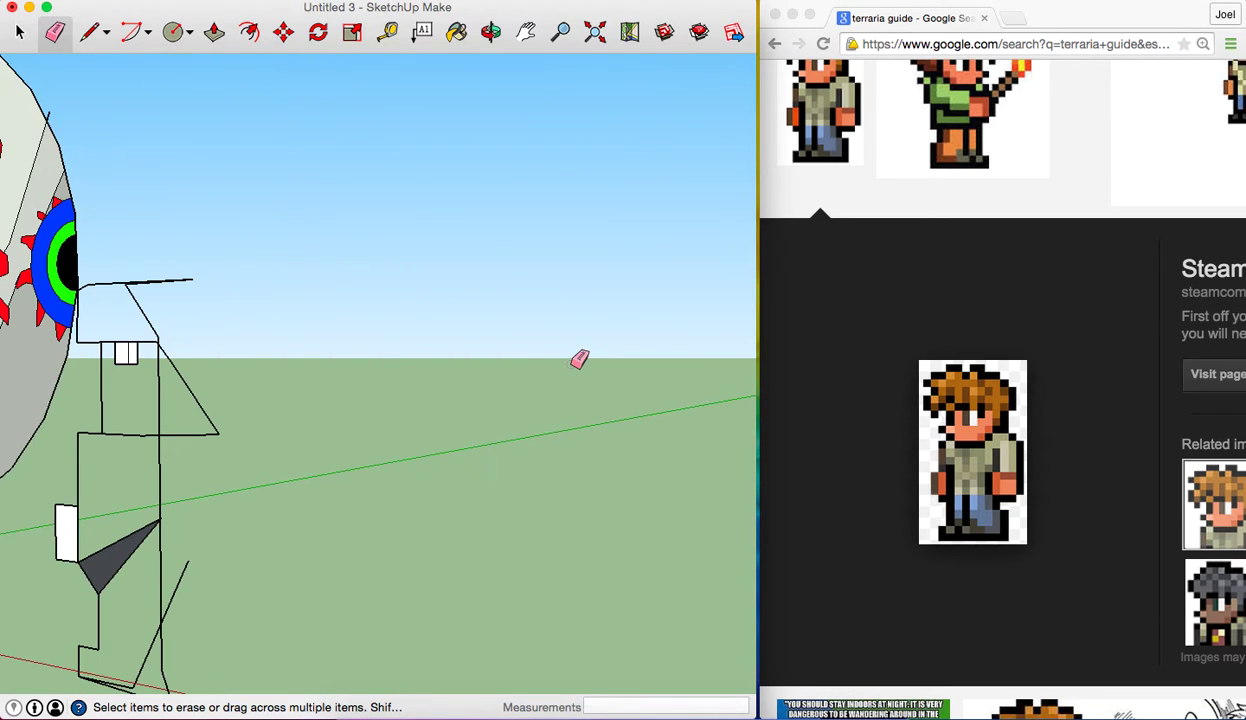
Snap the diagonal line's end and the top horizontal line's end onto the figure's corners
{"action": "left_click", "coordinate": [279, 34]}
{"action": "left_click", "coordinate": [226, 429]}
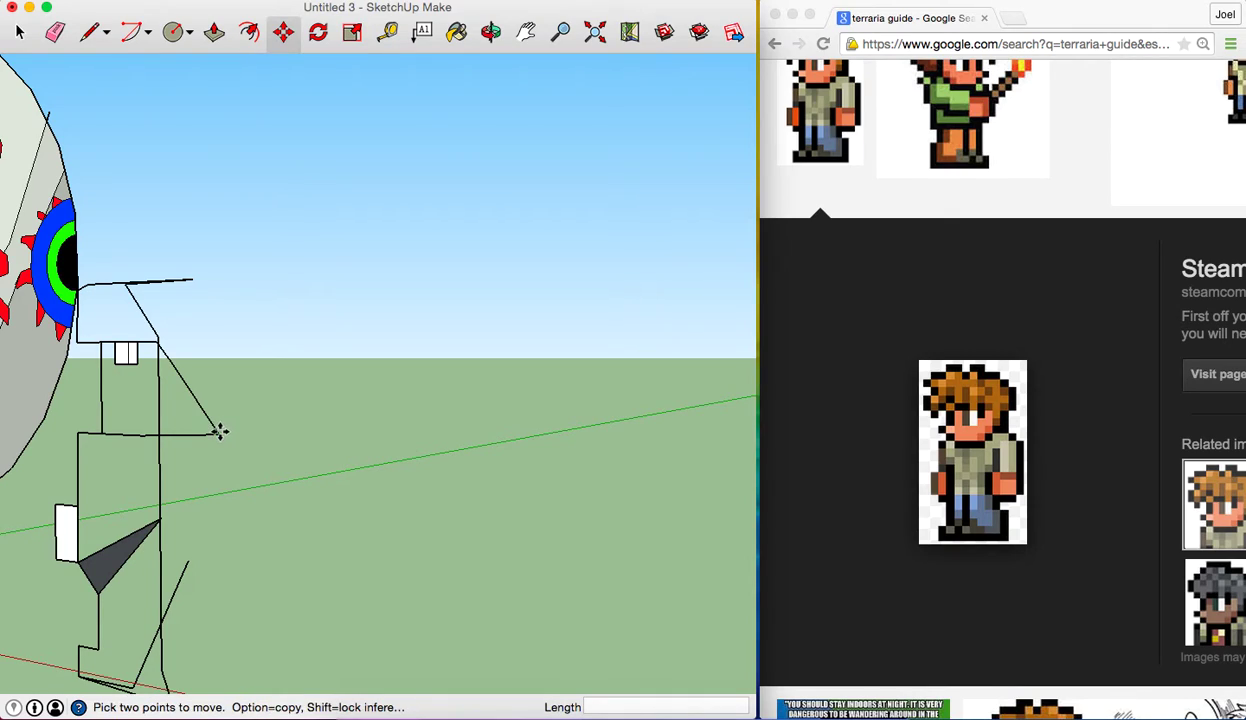
{"action": "left_click", "coordinate": [158, 430]}
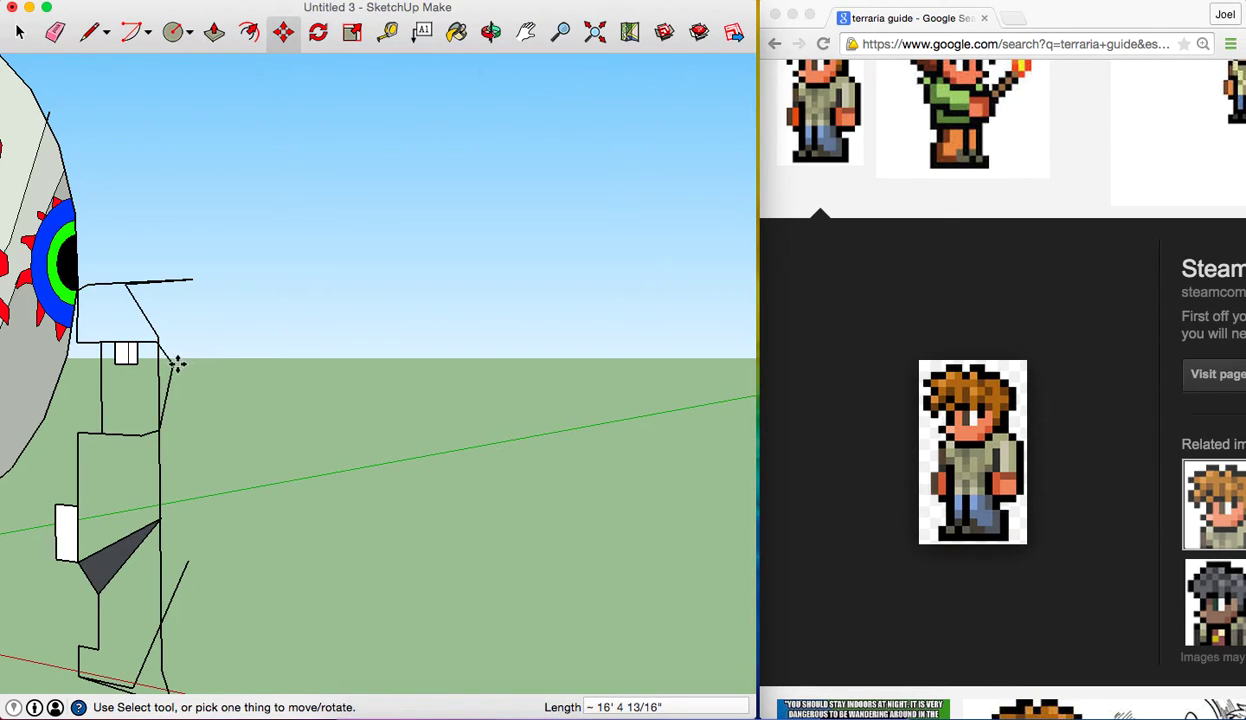
{"action": "left_click", "coordinate": [176, 363]}
{"action": "left_click", "coordinate": [158, 346]}
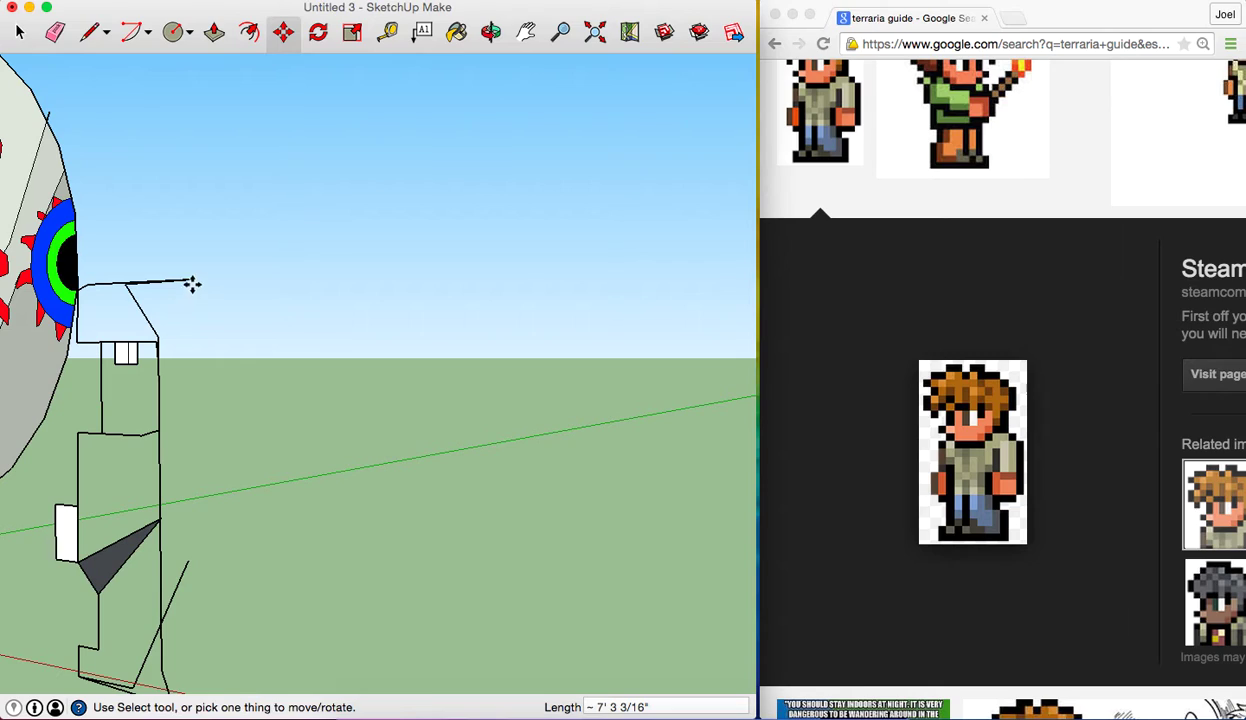
{"action": "left_click", "coordinate": [192, 284]}
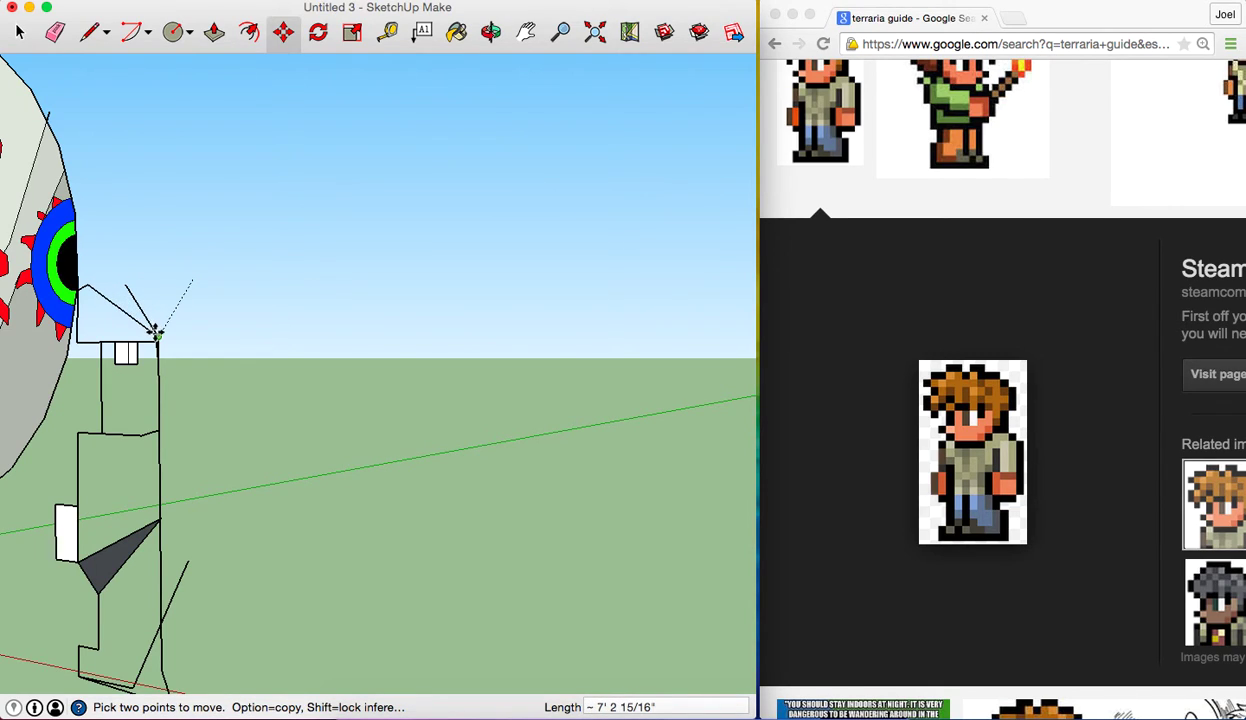
{"action": "left_click", "coordinate": [126, 283]}
Reposition the endpoints at the figure's bottom, cancelling the final move
{"action": "left_click", "coordinate": [193, 567]}
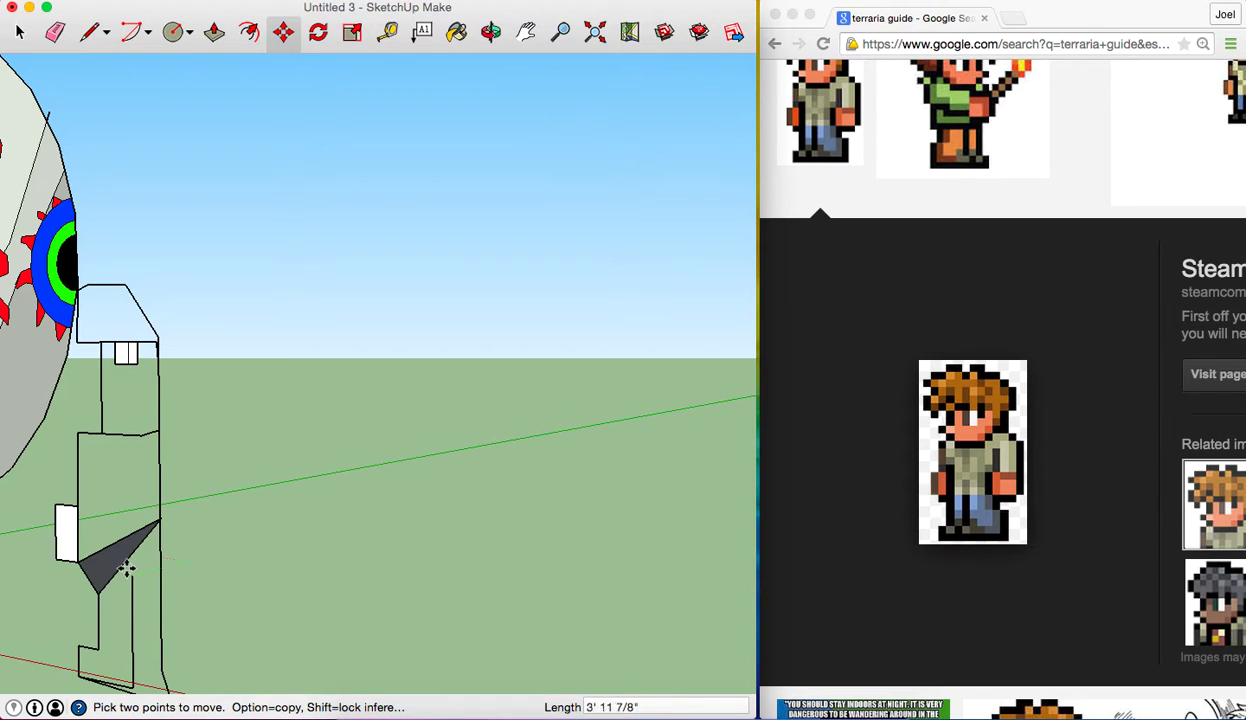
{"action": "left_click", "coordinate": [178, 660]}
{"action": "left_click", "coordinate": [167, 684]}
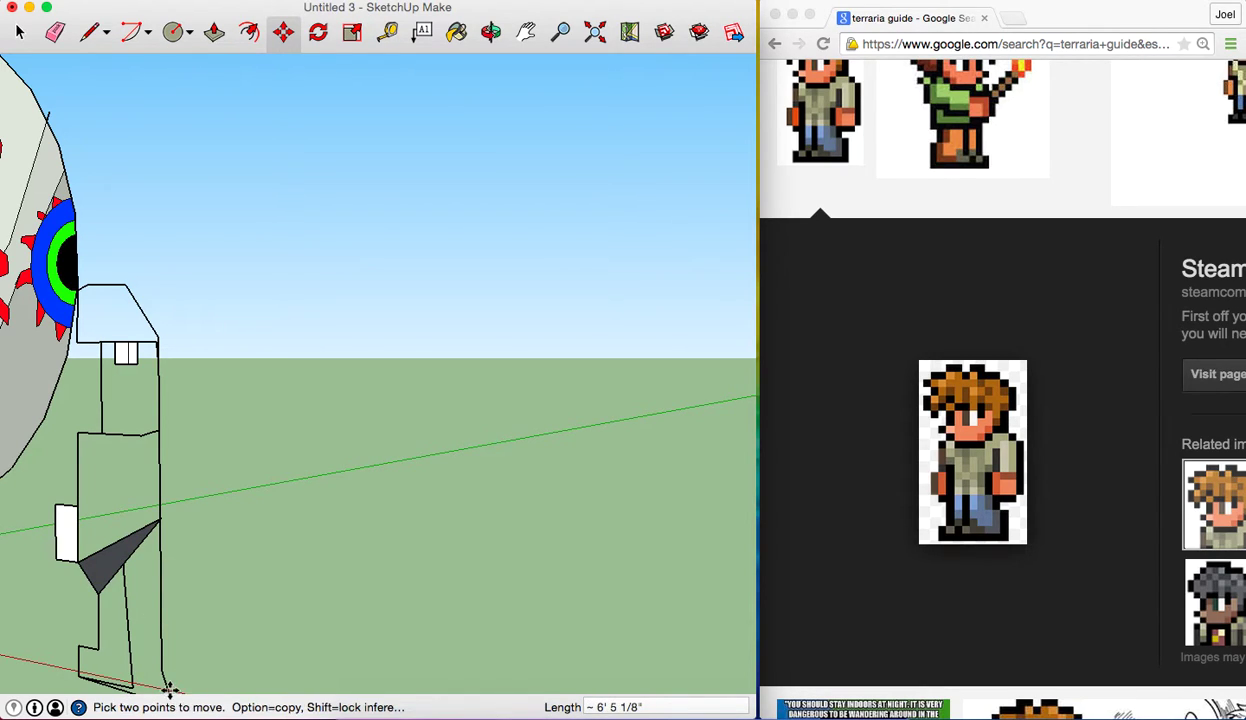
{"action": "left_click", "coordinate": [172, 650]}
{"action": "scroll", "coordinate": [220, 539], "scroll_direction": "down", "scroll_amount": 3}
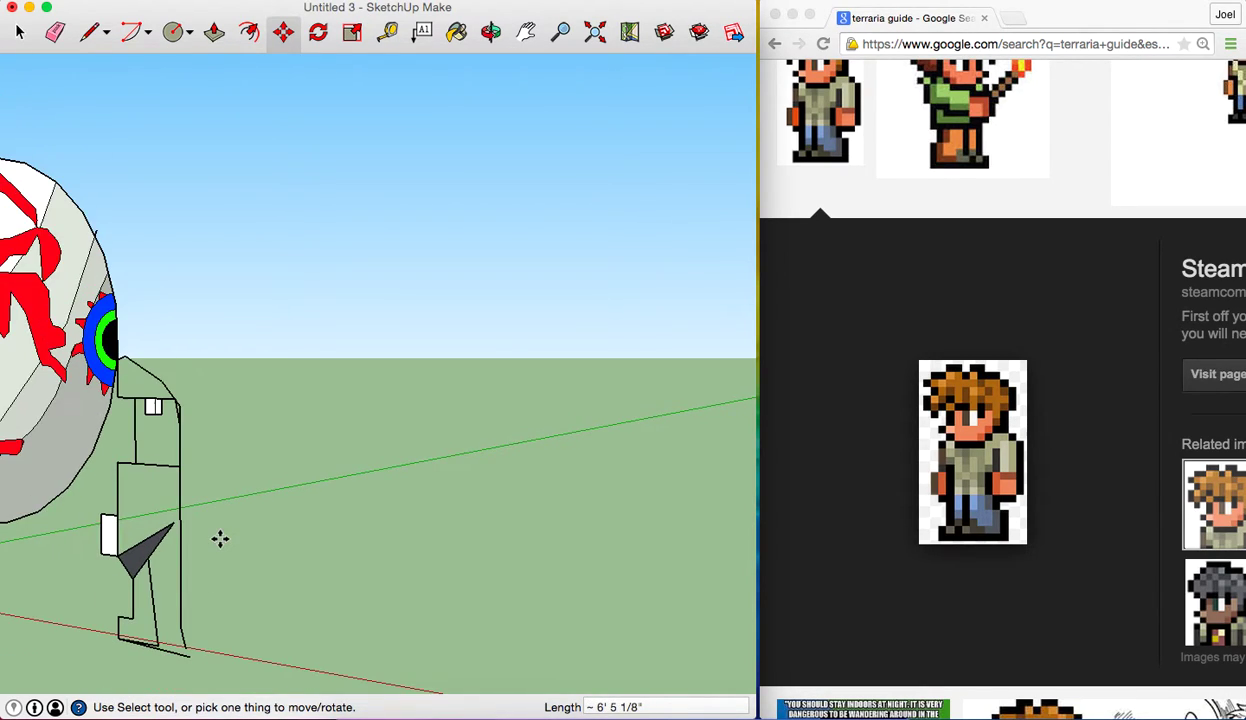
{"action": "left_click", "coordinate": [187, 653]}
{"action": "left_click", "coordinate": [188, 653]}
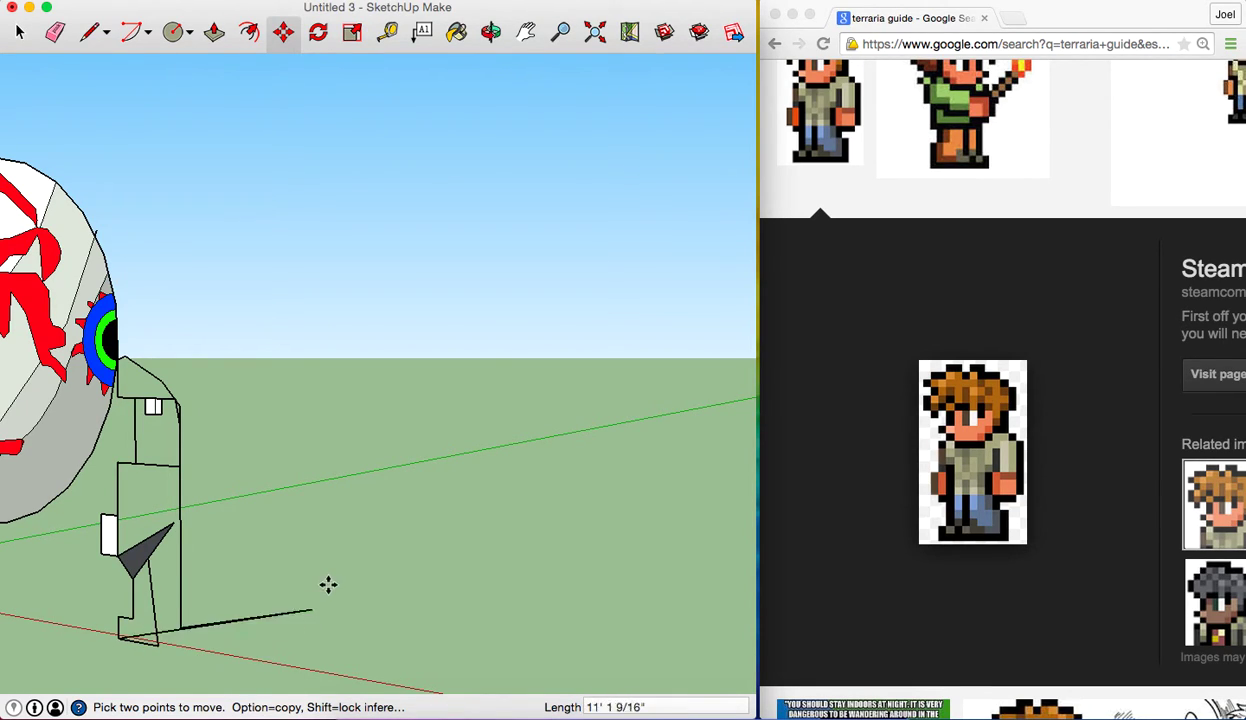
{"action": "key", "text": "Escape"}
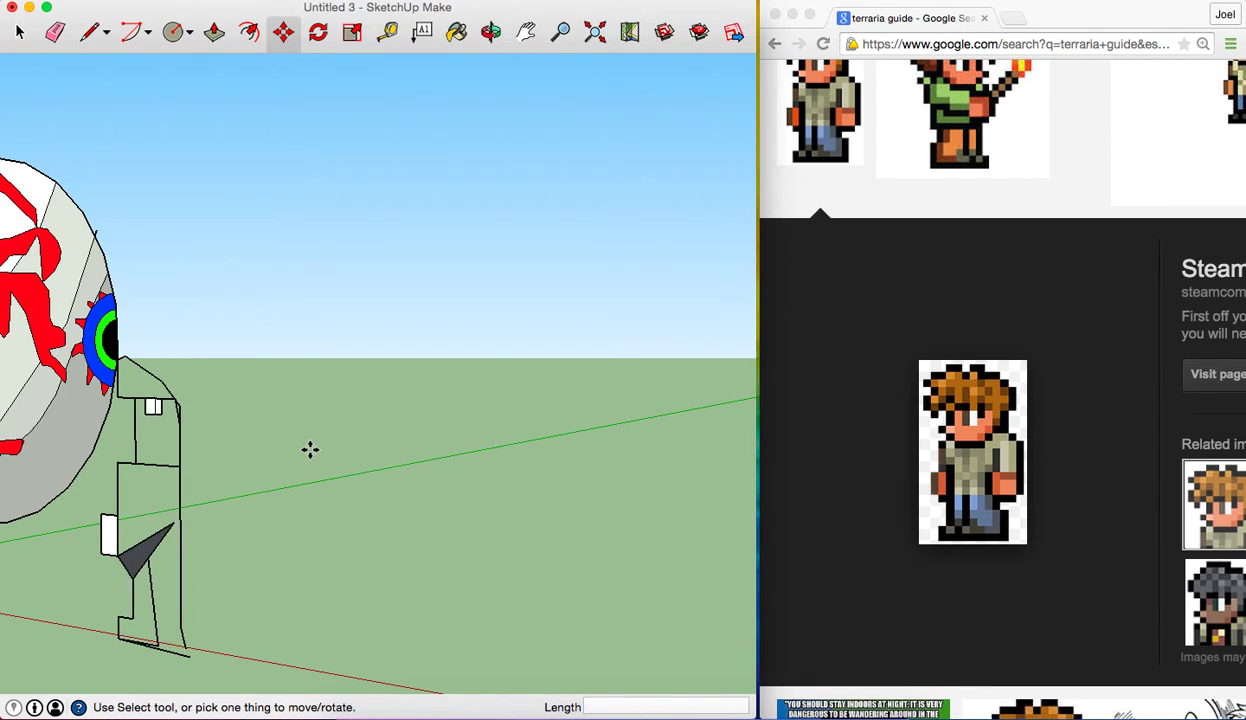
Undo the figure's edits with repeated Cmd+Z until only the veined eyeball remains
{"action": "key", "text": "super+z"}
{"action": "key", "text": "super+z"}
{"action": "key", "text": "super+z"}
{"action": "key", "text": "super+z"}
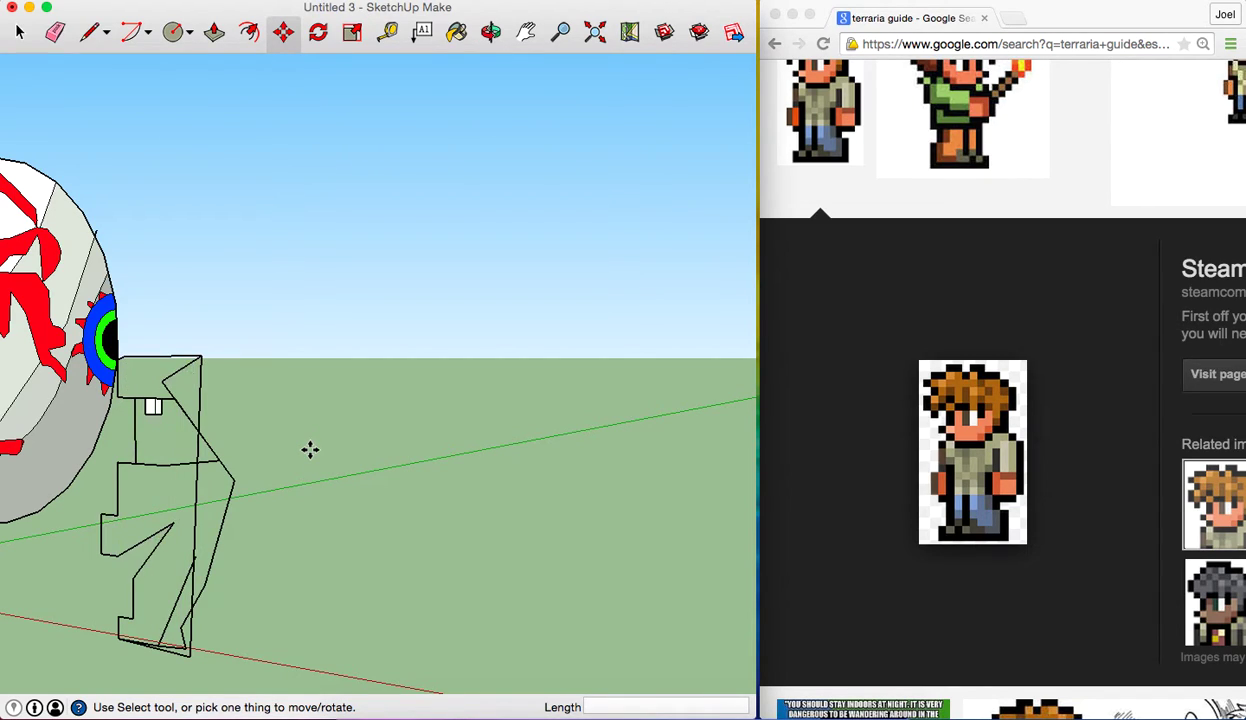
{"action": "key", "text": "super+z"}
{"action": "key", "text": "super+z"}
{"action": "key", "text": "super+z"}
{"action": "key", "text": "super+z"}
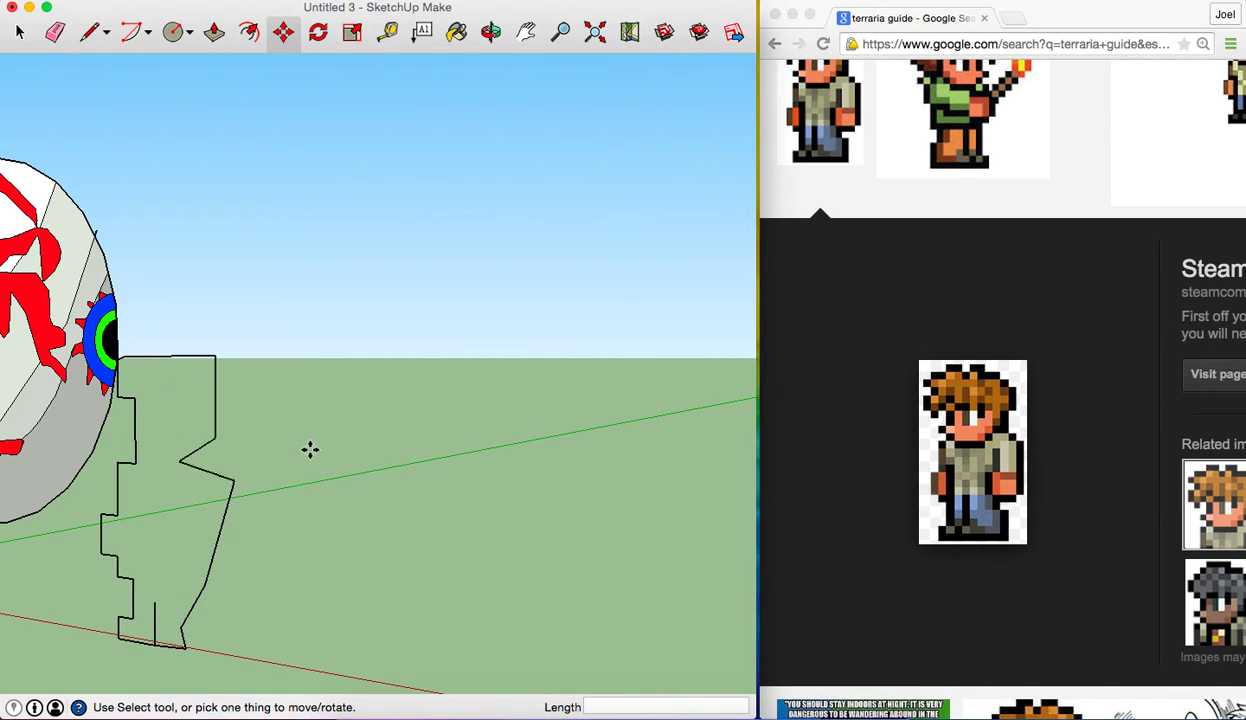
{"action": "key", "text": "super+z"}
{"action": "key", "text": "super+z"}
{"action": "key", "text": "super+z"}
{"action": "key", "text": "super+z"}
{"action": "key", "text": "super+z"}
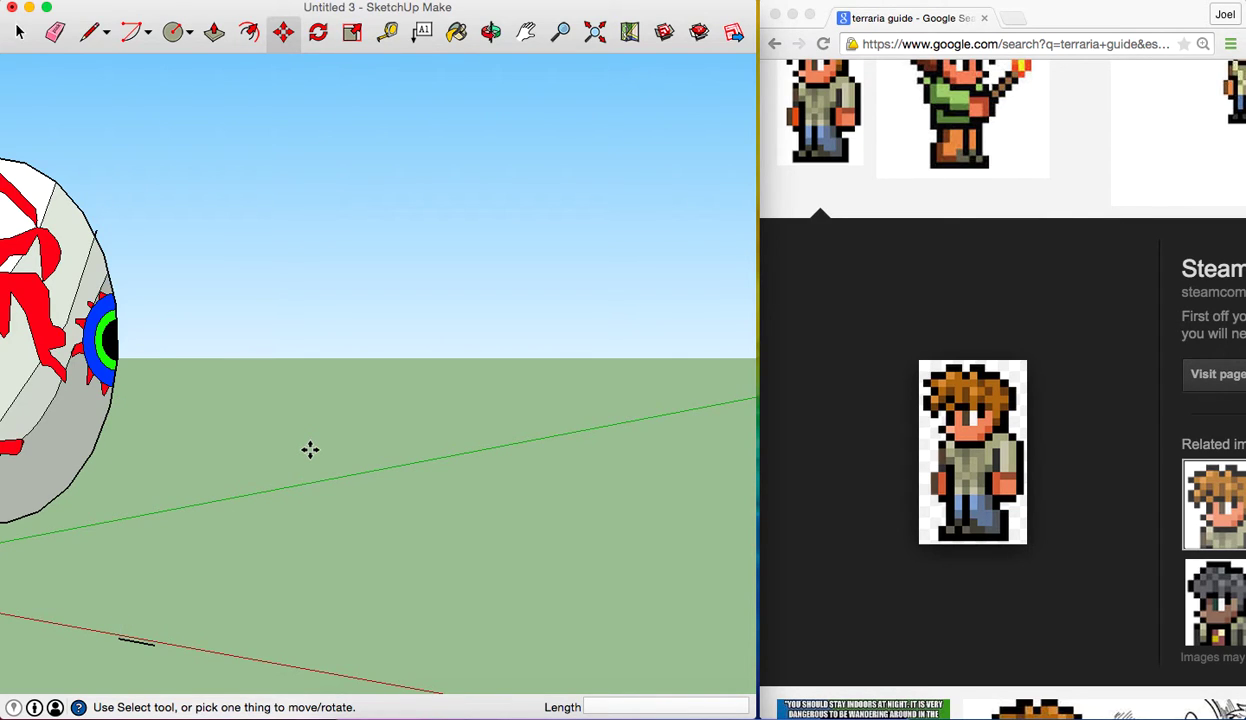
{"action": "scroll", "coordinate": [310, 449], "scroll_direction": "down", "scroll_amount": 5}
{"action": "scroll", "coordinate": [310, 449], "scroll_direction": "down", "scroll_amount": 2}
{"action": "scroll", "coordinate": [310, 449], "scroll_direction": "up", "scroll_amount": 1}
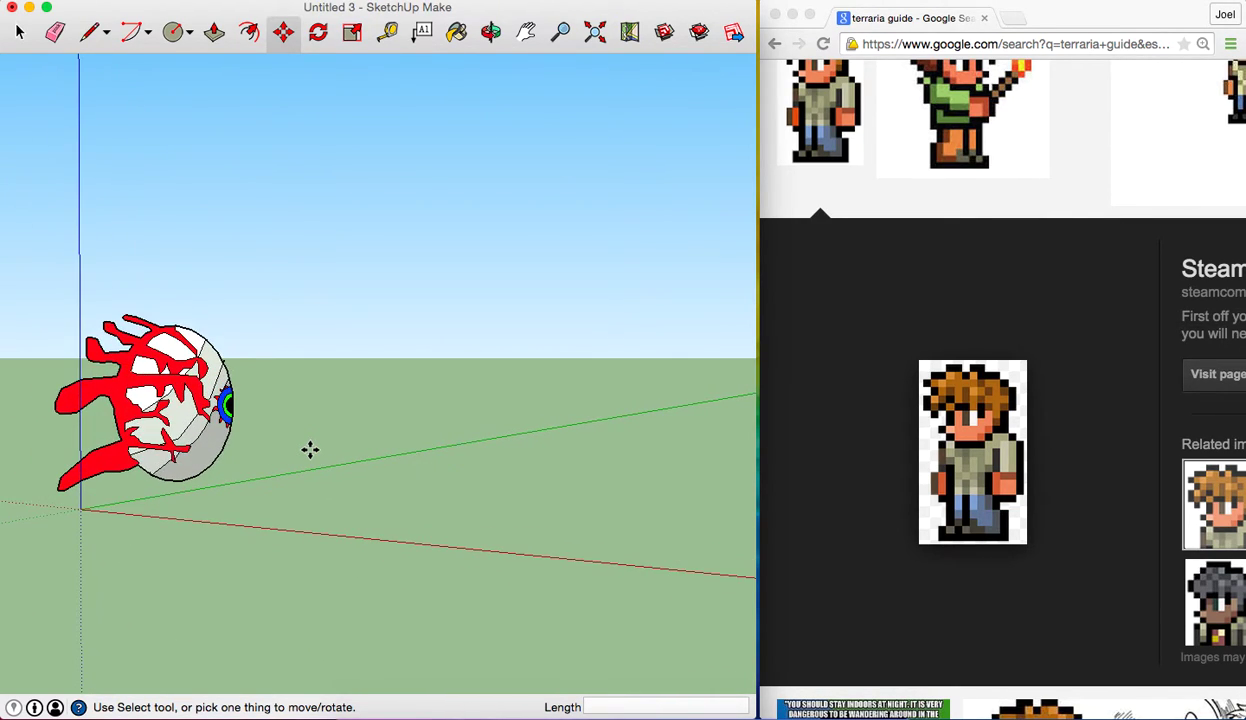
{"action": "left_click", "coordinate": [89, 32]}
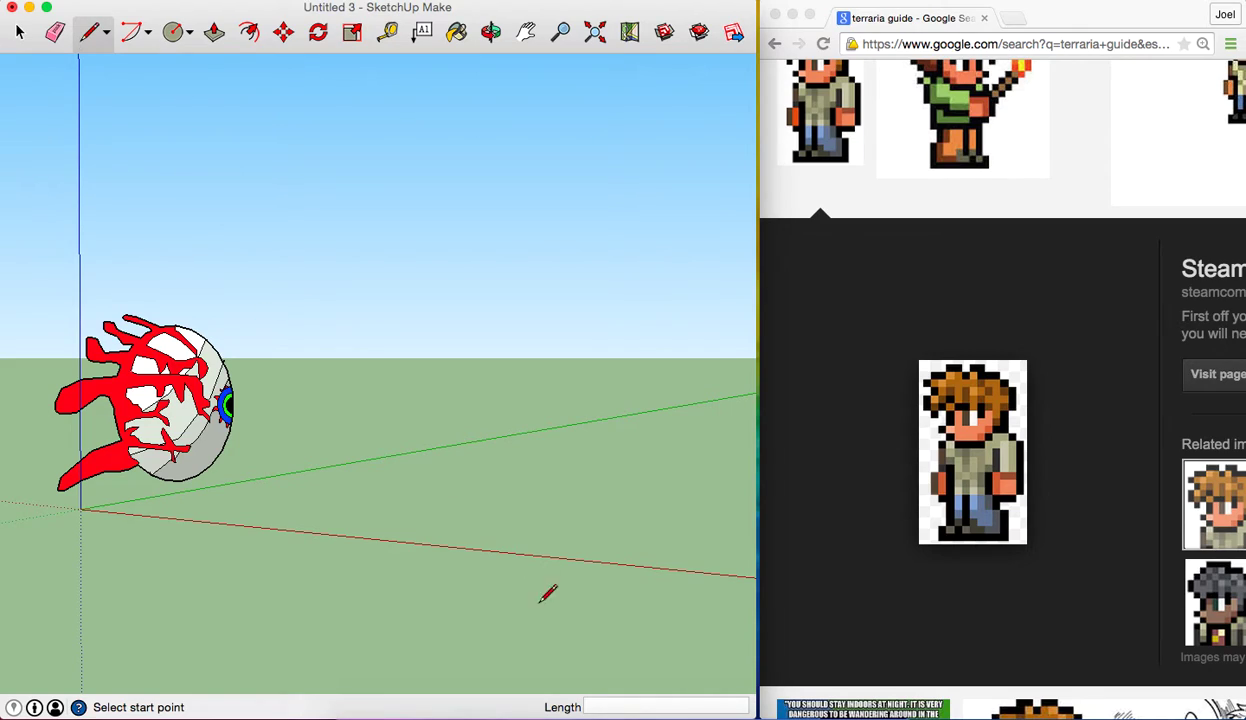
Draw a short line and a four-cornered grey face on the ground near the red axis
{"action": "left_click_drag", "start_coordinate": [344, 535], "coordinate": [333, 509]}
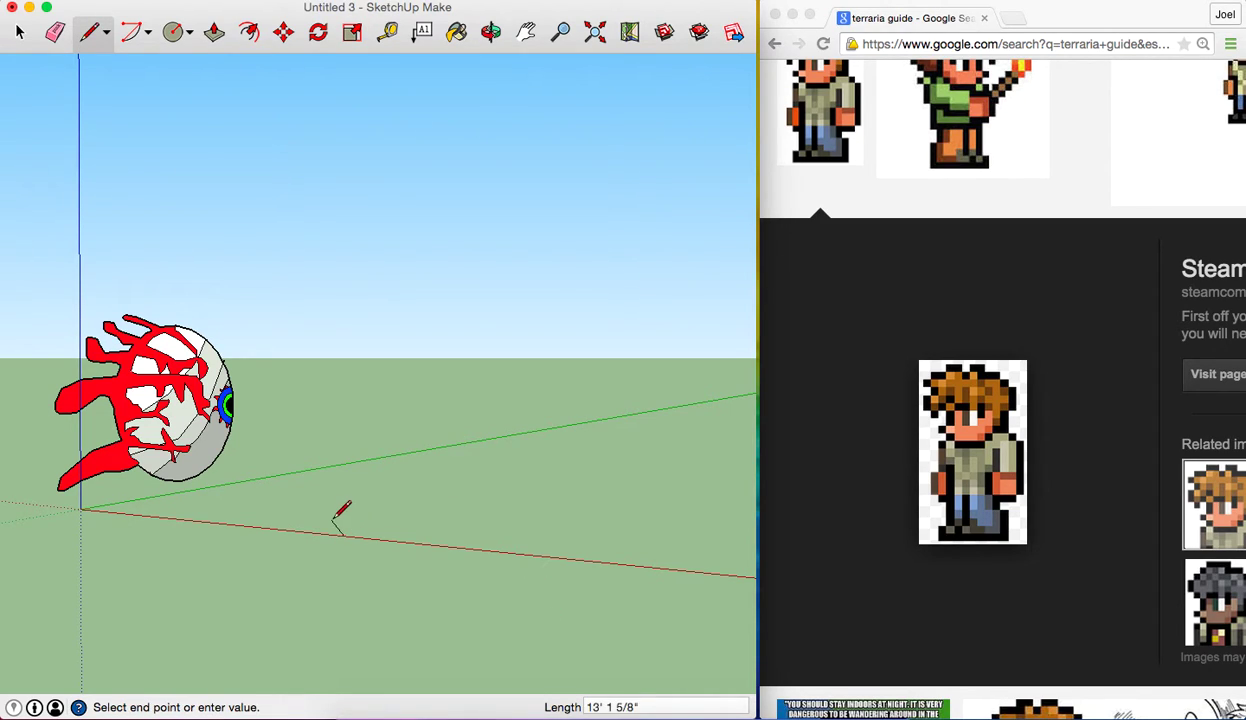
{"action": "left_click", "coordinate": [330, 510]}
{"action": "left_click", "coordinate": [362, 502]}
{"action": "left_click", "coordinate": [362, 502]}
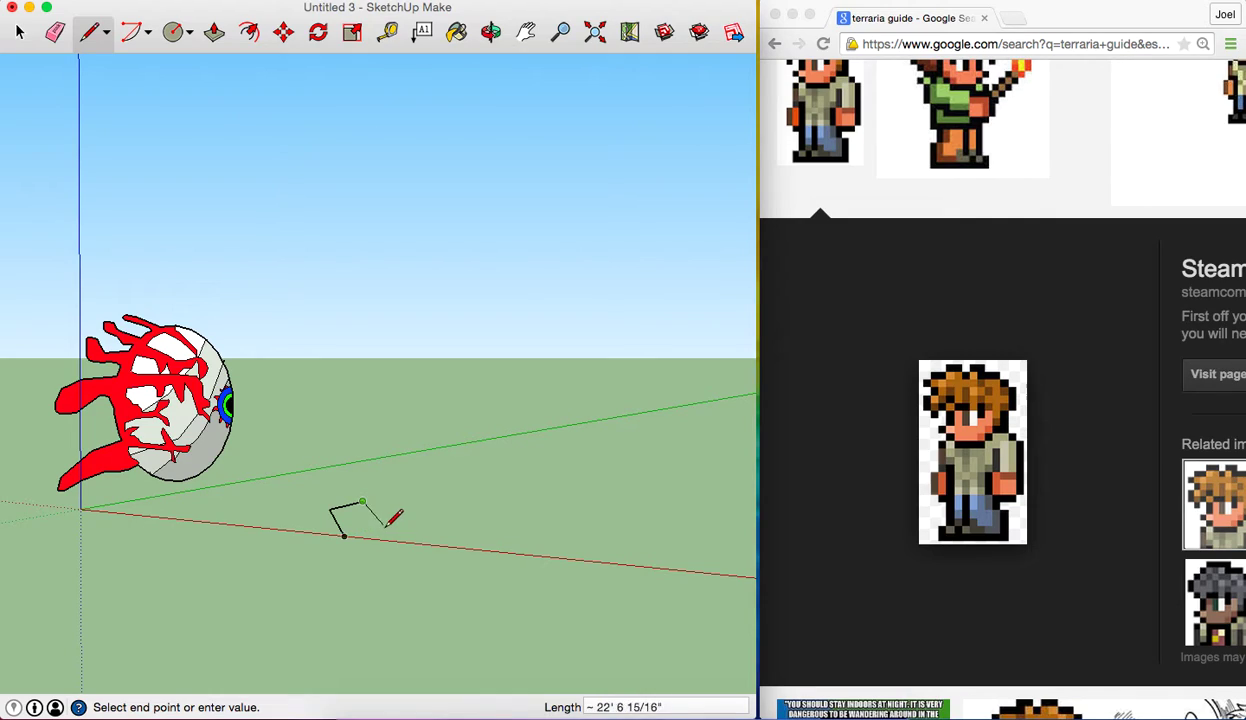
{"action": "left_click", "coordinate": [383, 524]}
{"action": "left_click", "coordinate": [344, 535]}
{"action": "left_click", "coordinate": [344, 535]}
{"action": "left_click", "coordinate": [383, 524]}
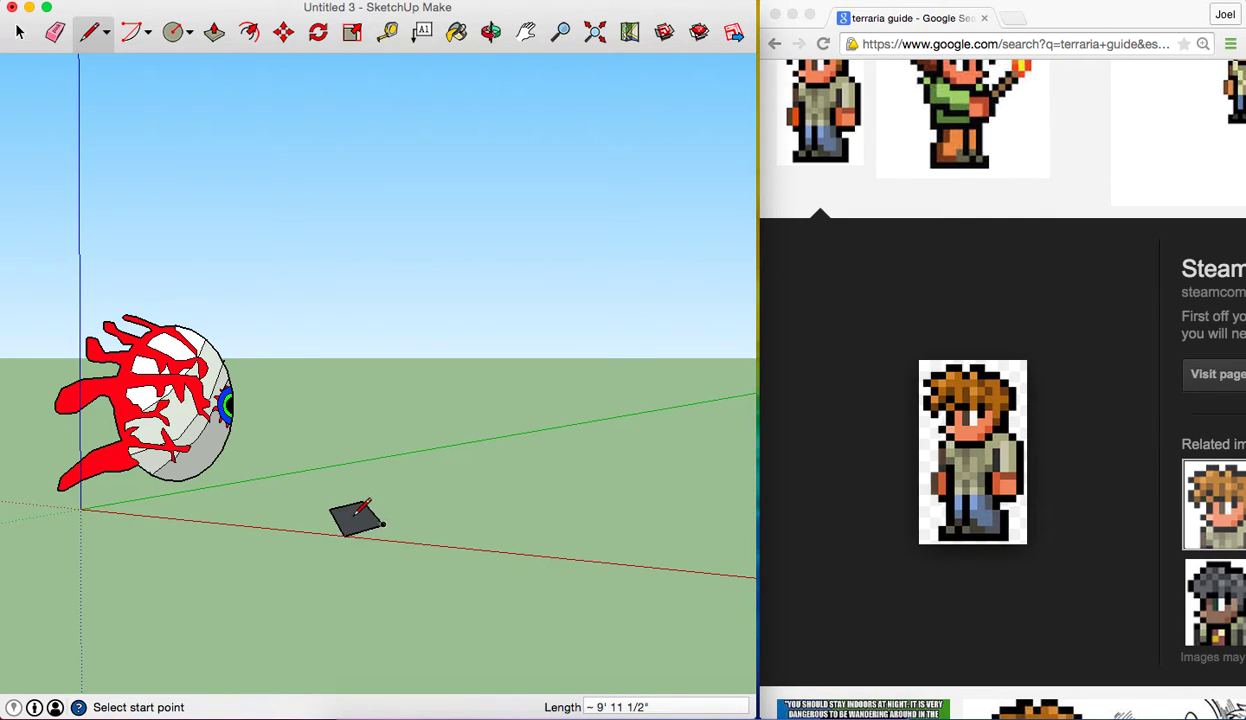
Zoom around the new face and pick up its top corner with the Move tool
{"action": "scroll", "coordinate": [352, 512], "scroll_direction": "down", "scroll_amount": 2}
{"action": "scroll", "coordinate": [350, 513], "scroll_direction": "up", "scroll_amount": 5}
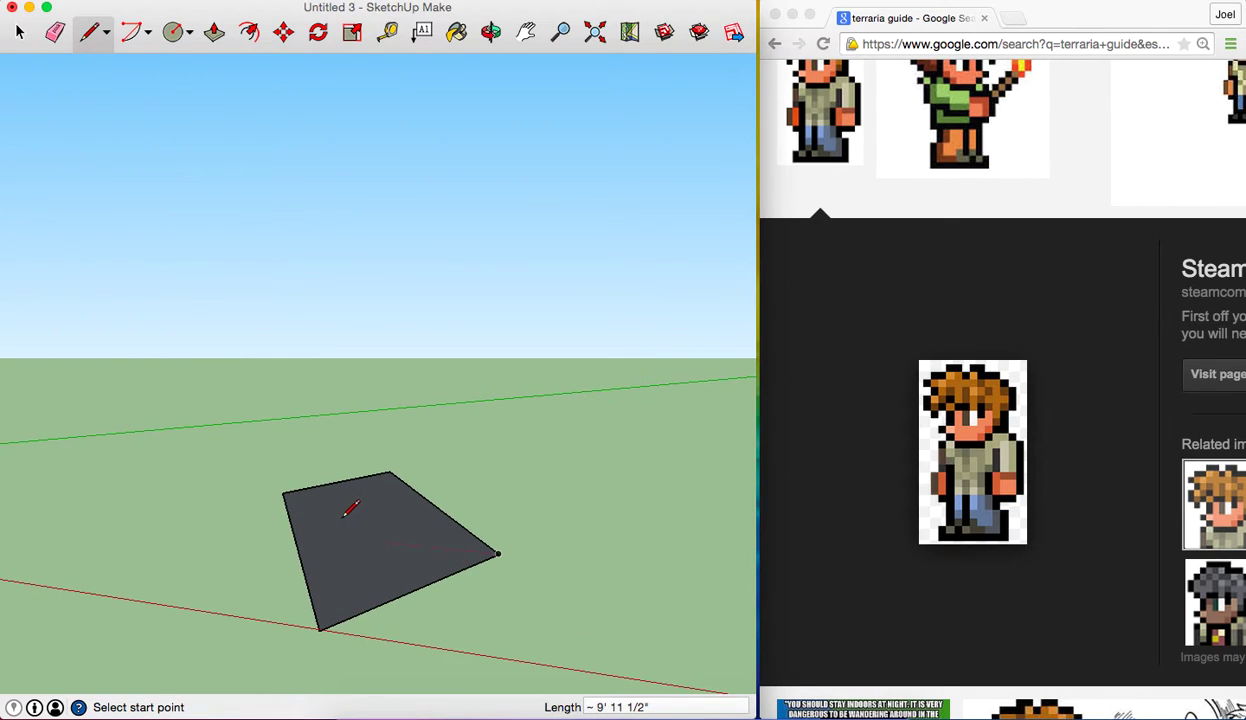
{"action": "scroll", "coordinate": [333, 499], "scroll_direction": "up", "scroll_amount": 2}
{"action": "scroll", "coordinate": [333, 499], "scroll_direction": "up", "scroll_amount": 2}
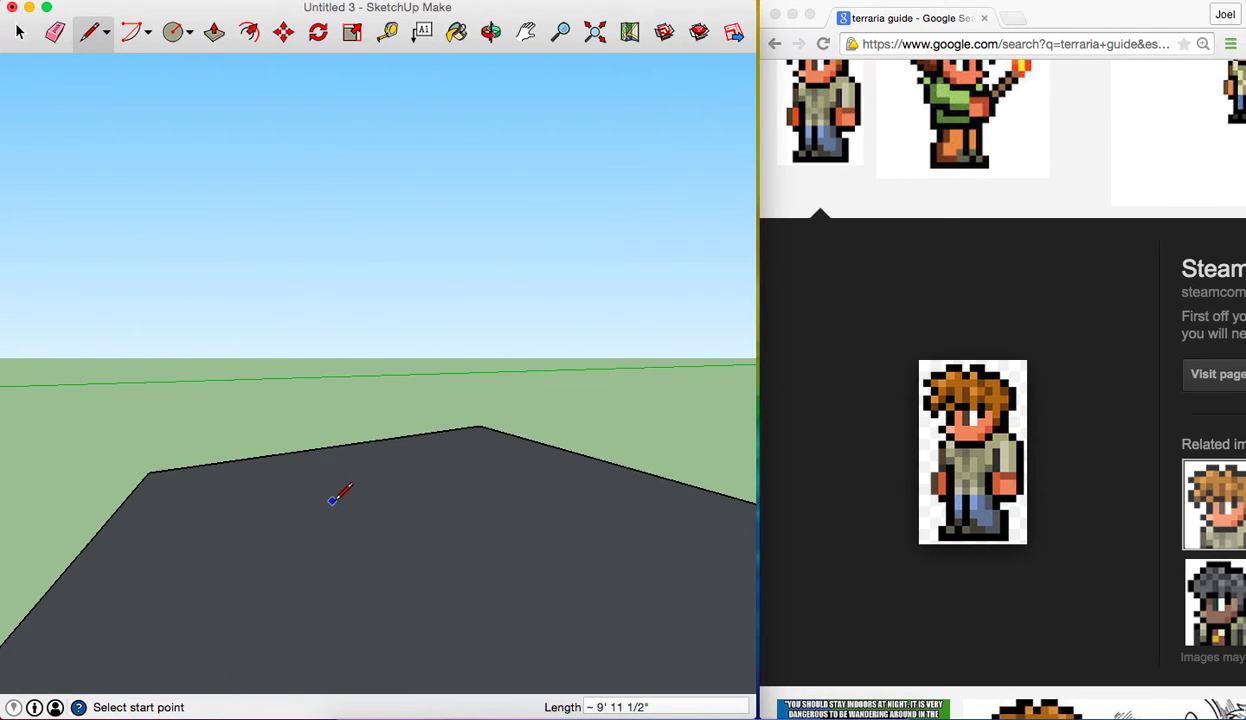
{"action": "scroll", "coordinate": [333, 499], "scroll_direction": "down", "scroll_amount": 1}
{"action": "scroll", "coordinate": [333, 499], "scroll_direction": "down", "scroll_amount": 3}
{"action": "scroll", "coordinate": [333, 499], "scroll_direction": "down", "scroll_amount": 1}
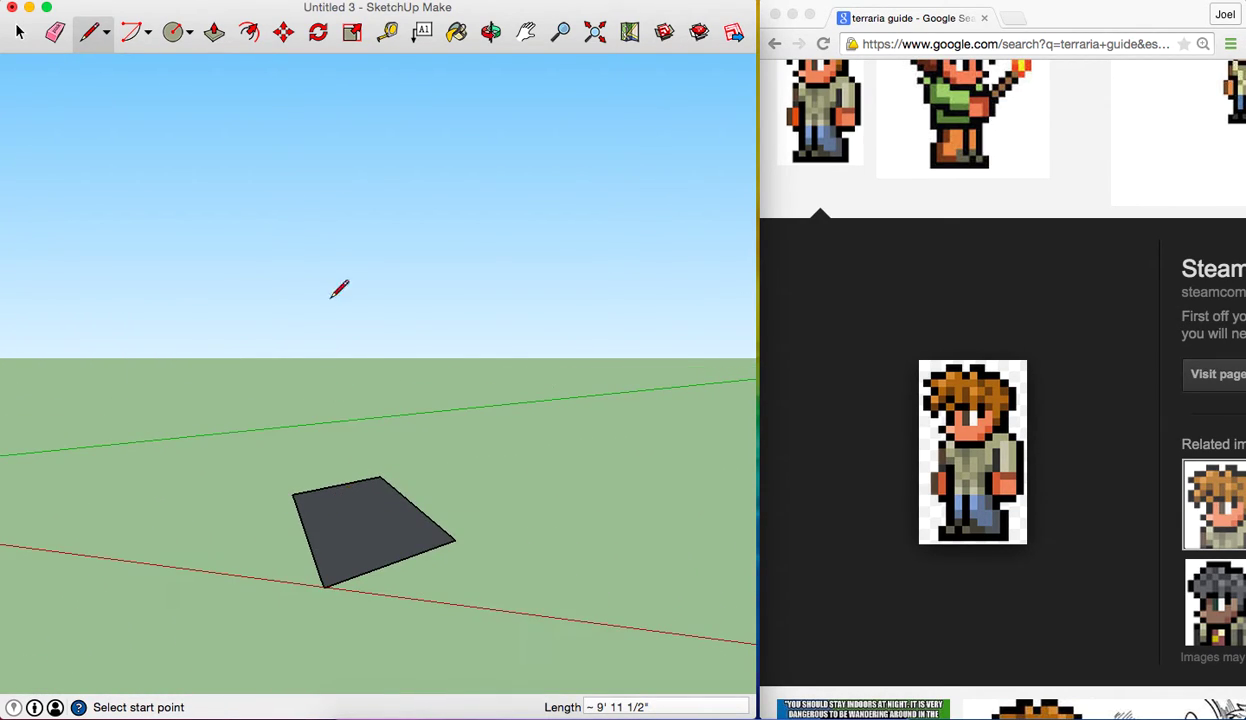
{"action": "left_click", "coordinate": [283, 33]}
{"action": "left_click", "coordinate": [383, 478]}
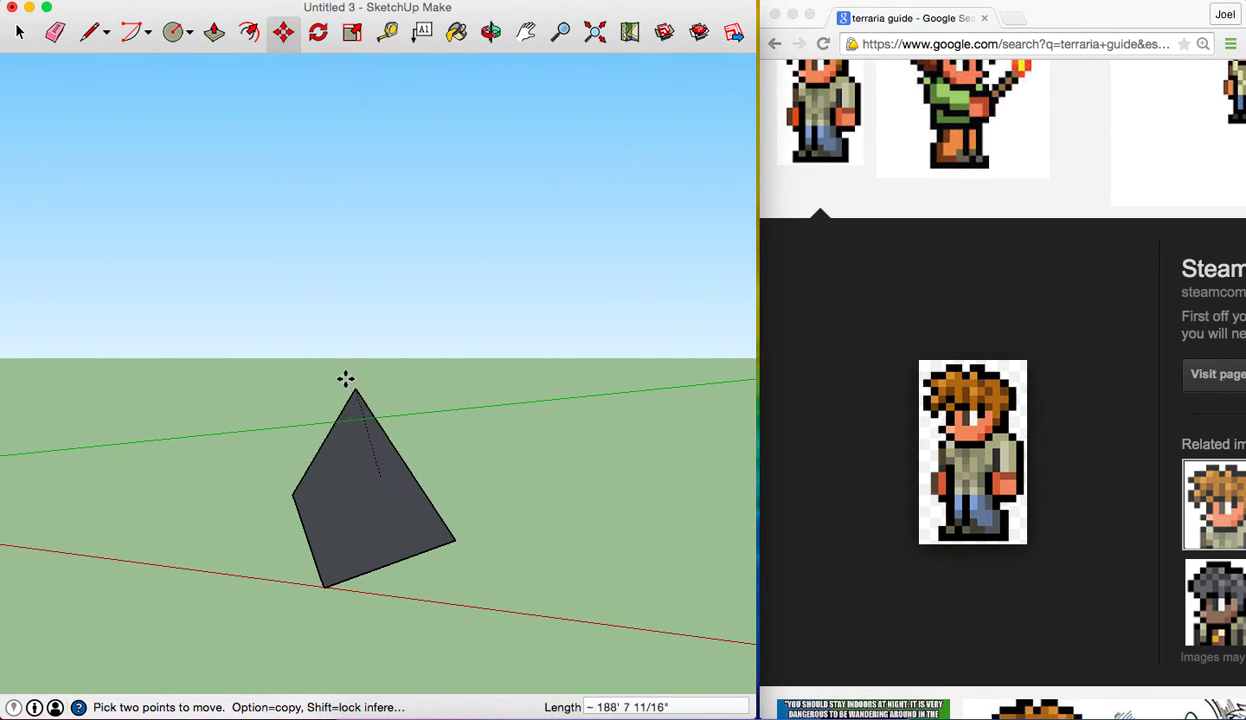
Undo the stray grey face and lines, then orbit to find the eye model
{"action": "key", "text": "super+z"}
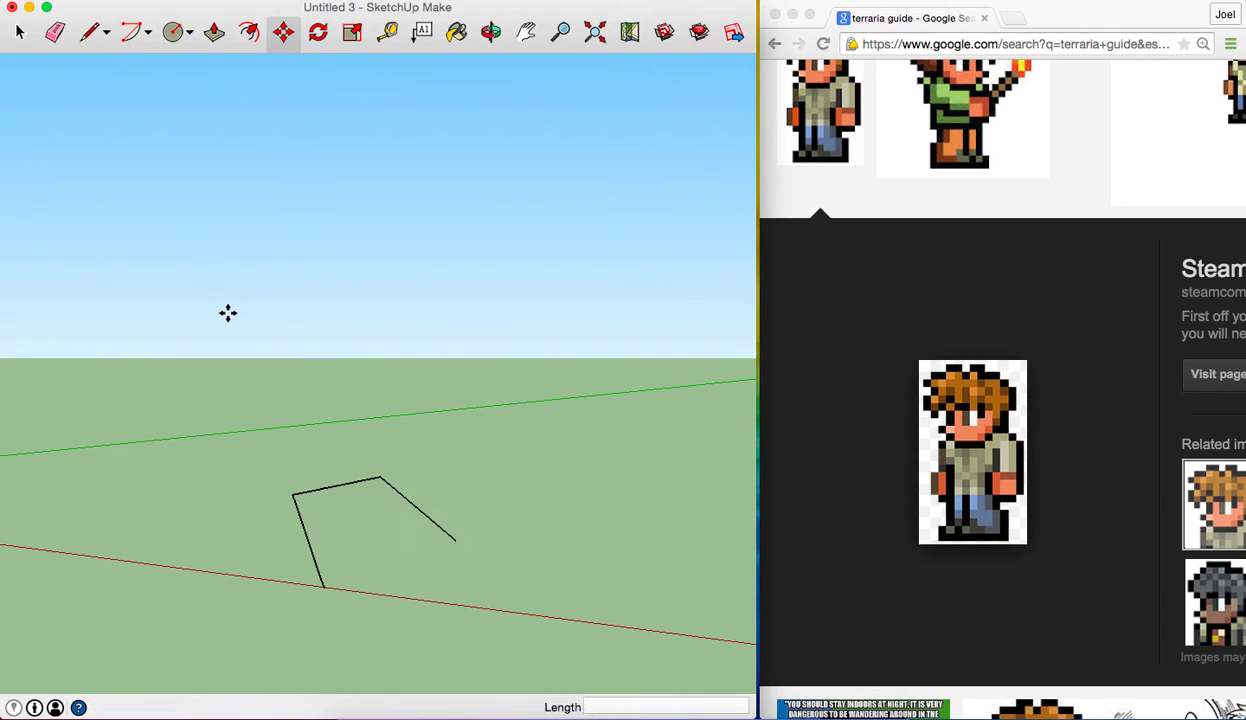
{"action": "key", "text": "super+z"}
{"action": "key", "text": "super+z"}
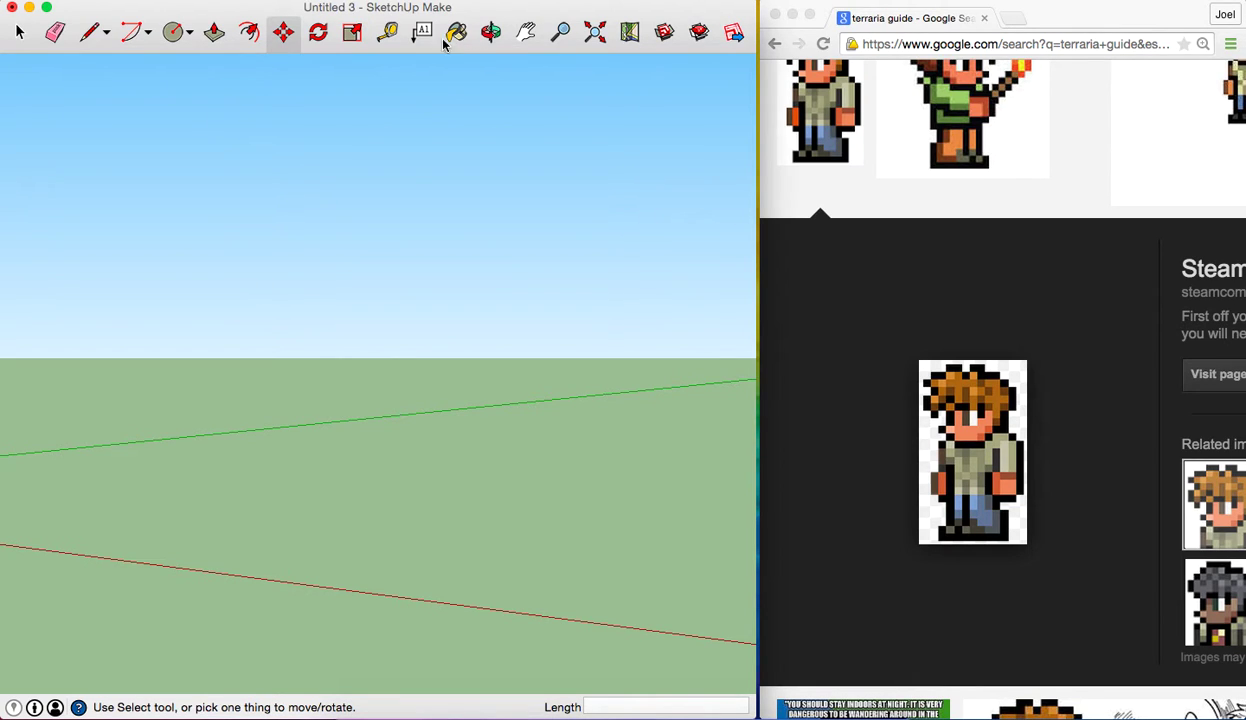
{"action": "left_click", "coordinate": [490, 33]}
{"action": "mouse_move", "coordinate": [498, 231]}
{"action": "left_mouse_down"}
{"action": "mouse_move", "coordinate": [448, 345]}
{"action": "mouse_move", "coordinate": [498, 325]}
{"action": "mouse_move", "coordinate": [526, 367]}
{"action": "mouse_move", "coordinate": [559, 370]}
{"action": "mouse_move", "coordinate": [648, 348]}
{"action": "mouse_move", "coordinate": [667, 370]}
{"action": "mouse_move", "coordinate": [695, 347]}
{"action": "mouse_move", "coordinate": [406, 364]}
{"action": "mouse_move", "coordinate": [467, 392]}
{"action": "mouse_move", "coordinate": [422, 280]}
{"action": "left_mouse_up"}
Orbit, zoom and pan so the eyeball is level with free space to its right
{"action": "scroll", "coordinate": [422, 280], "scroll_direction": "up", "scroll_amount": 2}
{"action": "scroll", "coordinate": [422, 280], "scroll_direction": "down", "scroll_amount": 5}
{"action": "scroll", "coordinate": [420, 278], "scroll_direction": "down", "scroll_amount": 3}
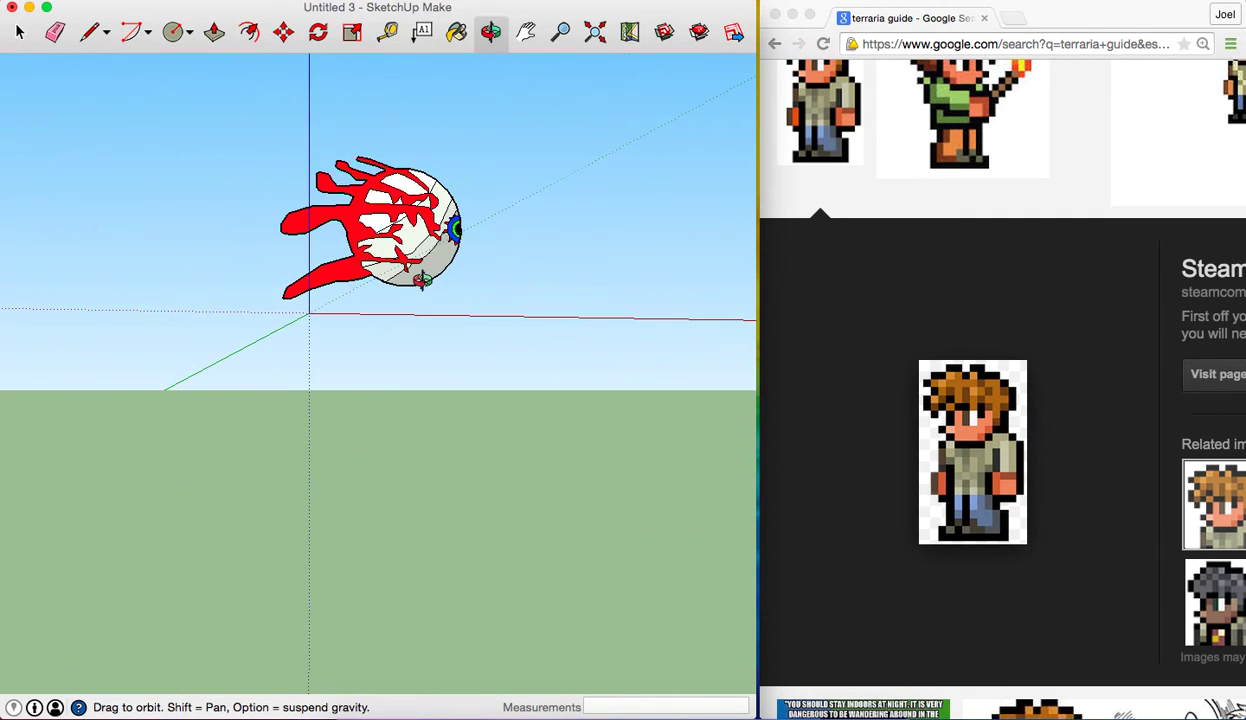
{"action": "mouse_move", "coordinate": [649, 280]}
{"action": "left_mouse_down"}
{"action": "mouse_move", "coordinate": [528, 348]}
{"action": "mouse_move", "coordinate": [459, 353]}
{"action": "mouse_move", "coordinate": [566, 333]}
{"action": "mouse_move", "coordinate": [587, 312]}
{"action": "left_mouse_up"}
{"action": "scroll", "coordinate": [587, 312], "scroll_direction": "down", "scroll_amount": 2}
{"action": "scroll", "coordinate": [587, 312], "scroll_direction": "up", "scroll_amount": 3}
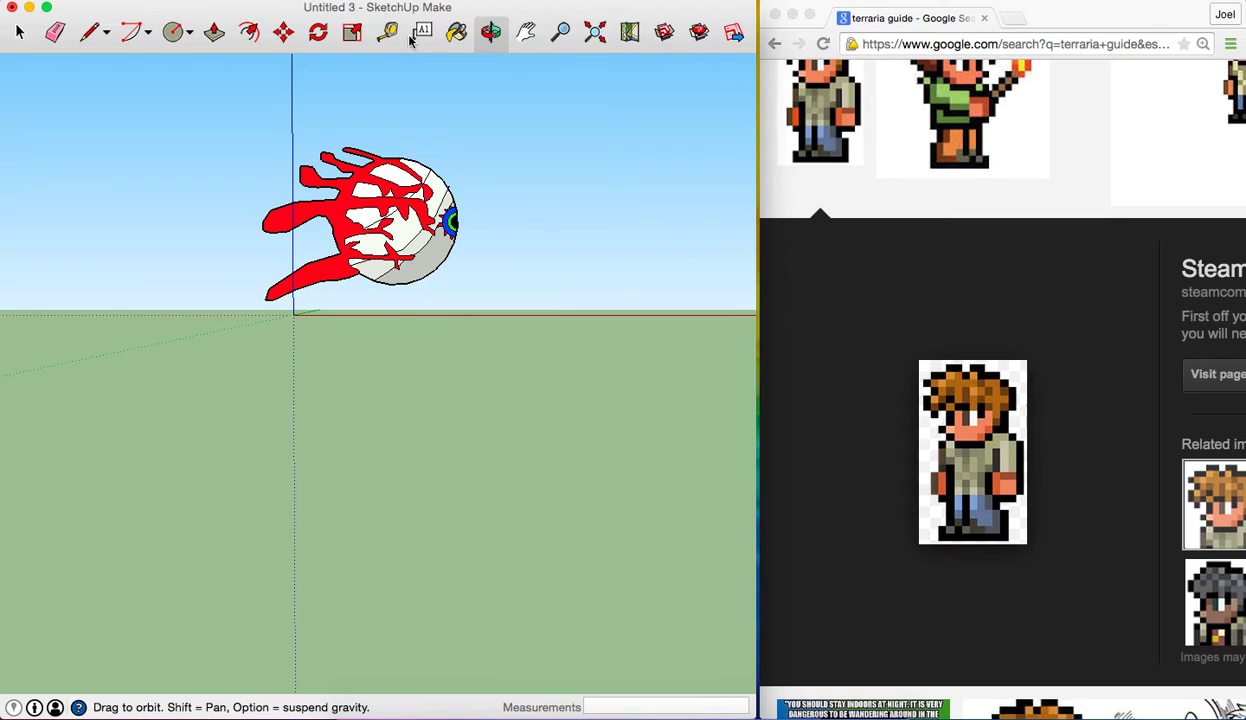
{"action": "left_click", "coordinate": [525, 33]}
{"action": "mouse_move", "coordinate": [612, 210]}
{"action": "left_mouse_down"}
{"action": "mouse_move", "coordinate": [500, 289]}
{"action": "mouse_move", "coordinate": [500, 306]}
{"action": "left_mouse_up"}
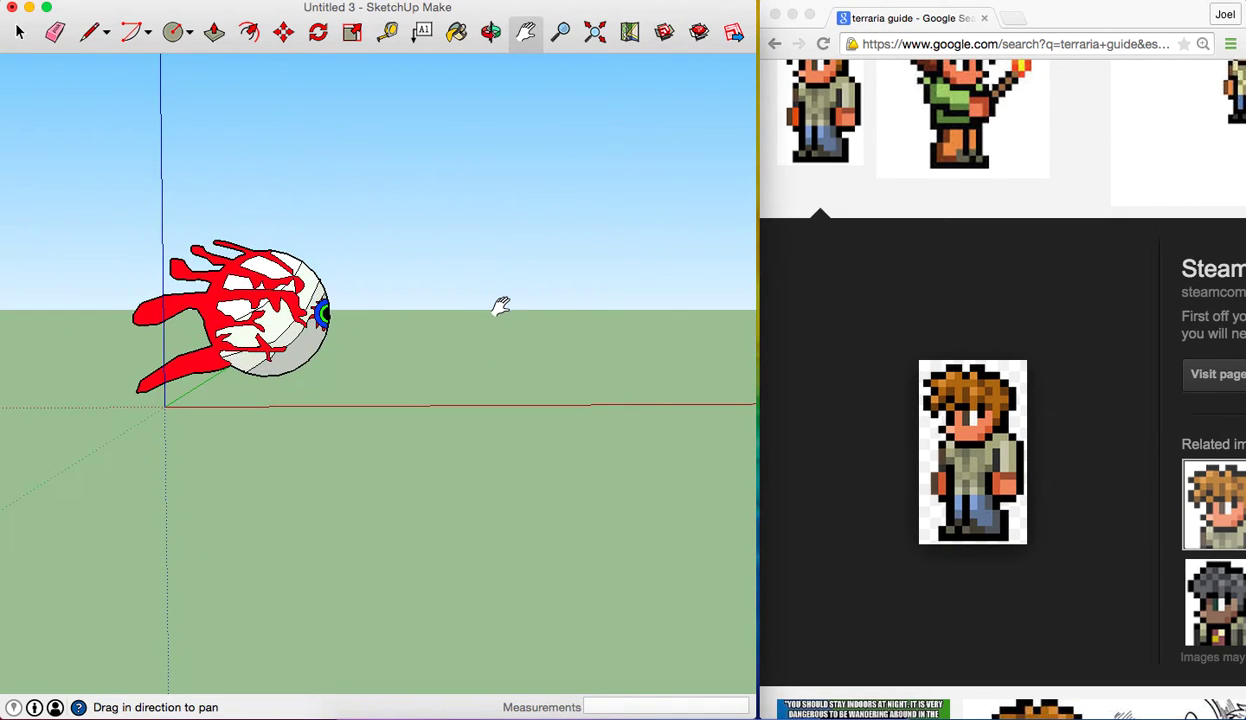
Draw an upright rectangular face on the red axis beside the eye
{"action": "left_click", "coordinate": [103, 47]}
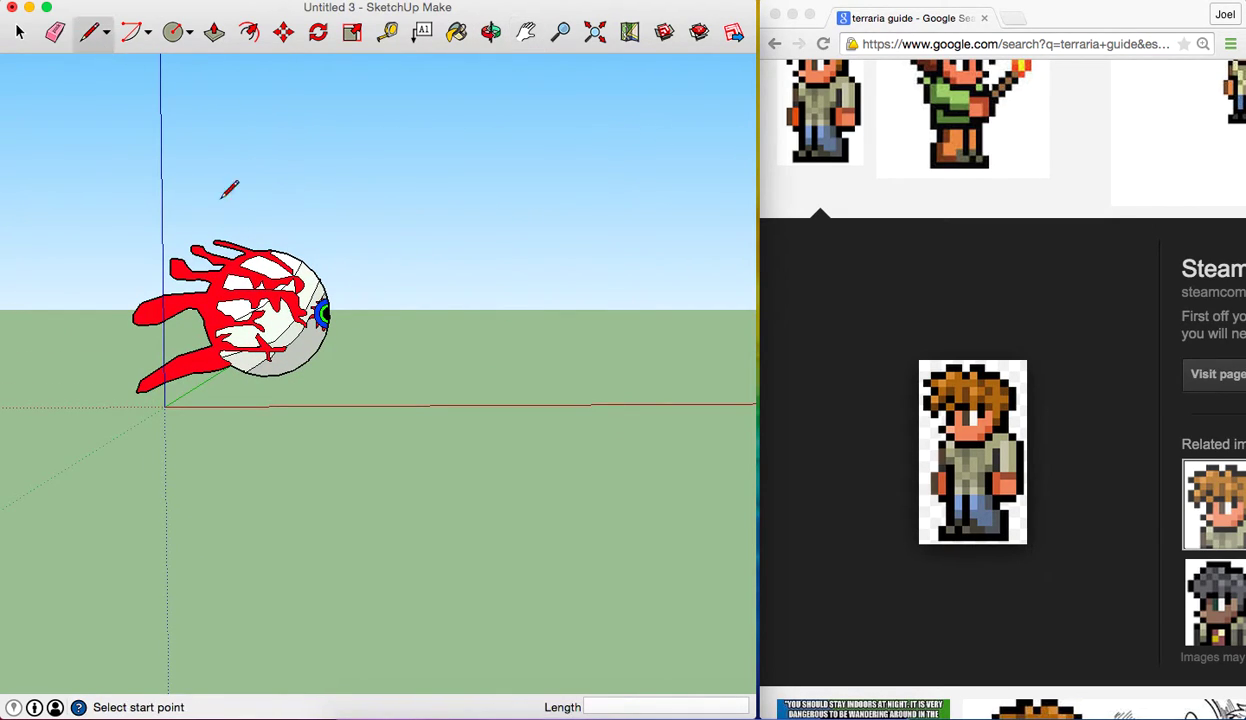
{"action": "left_click", "coordinate": [381, 406]}
{"action": "left_click", "coordinate": [381, 349]}
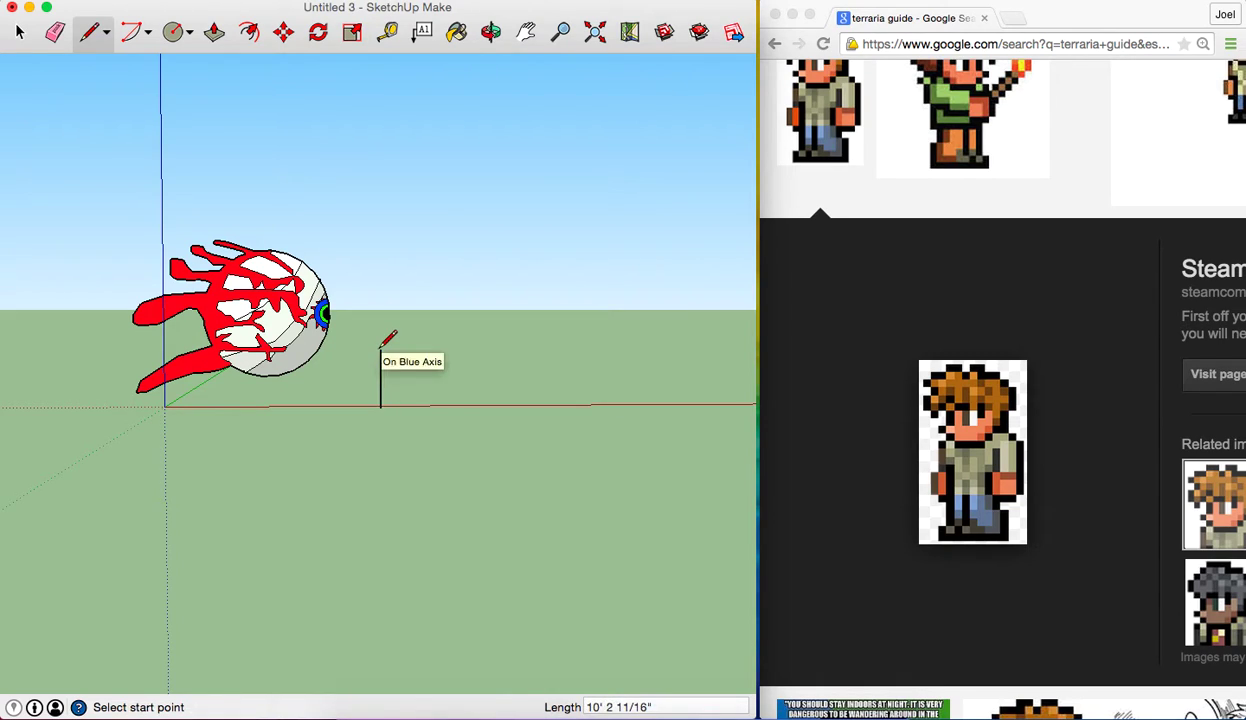
{"action": "left_click", "coordinate": [381, 349]}
{"action": "left_click", "coordinate": [426, 349]}
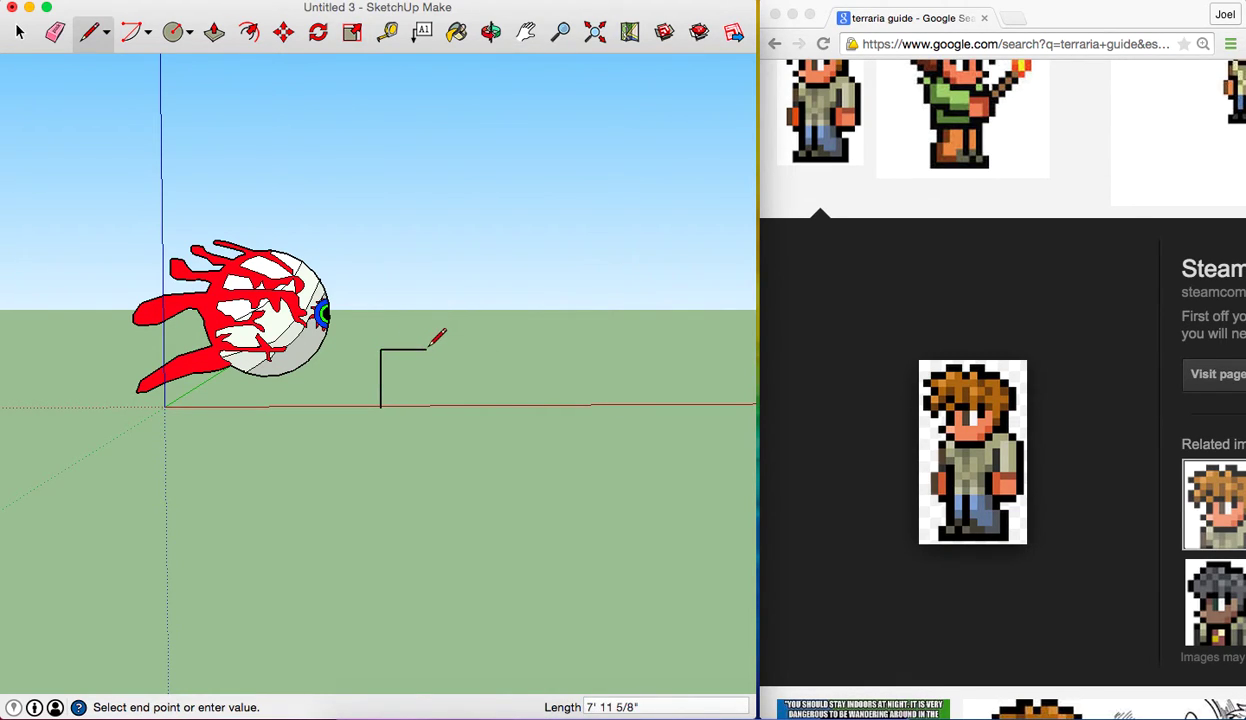
{"action": "left_click", "coordinate": [426, 406]}
{"action": "left_click", "coordinate": [427, 405]}
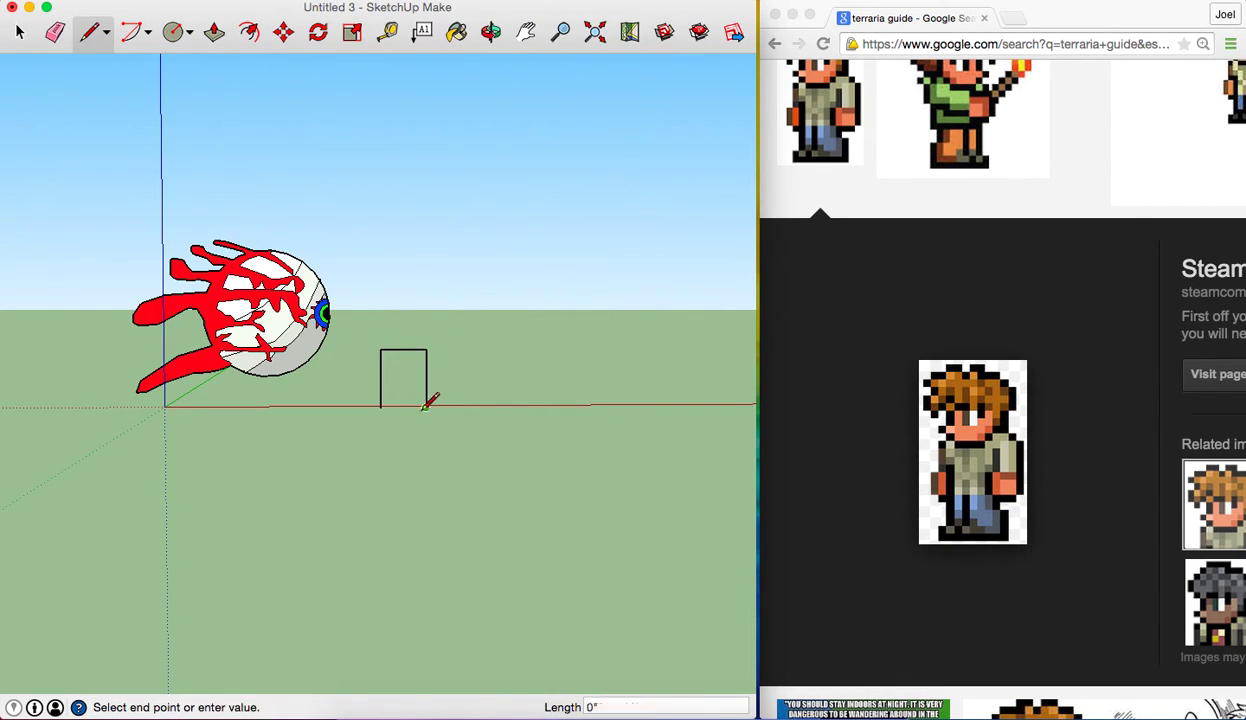
{"action": "left_click", "coordinate": [382, 405]}
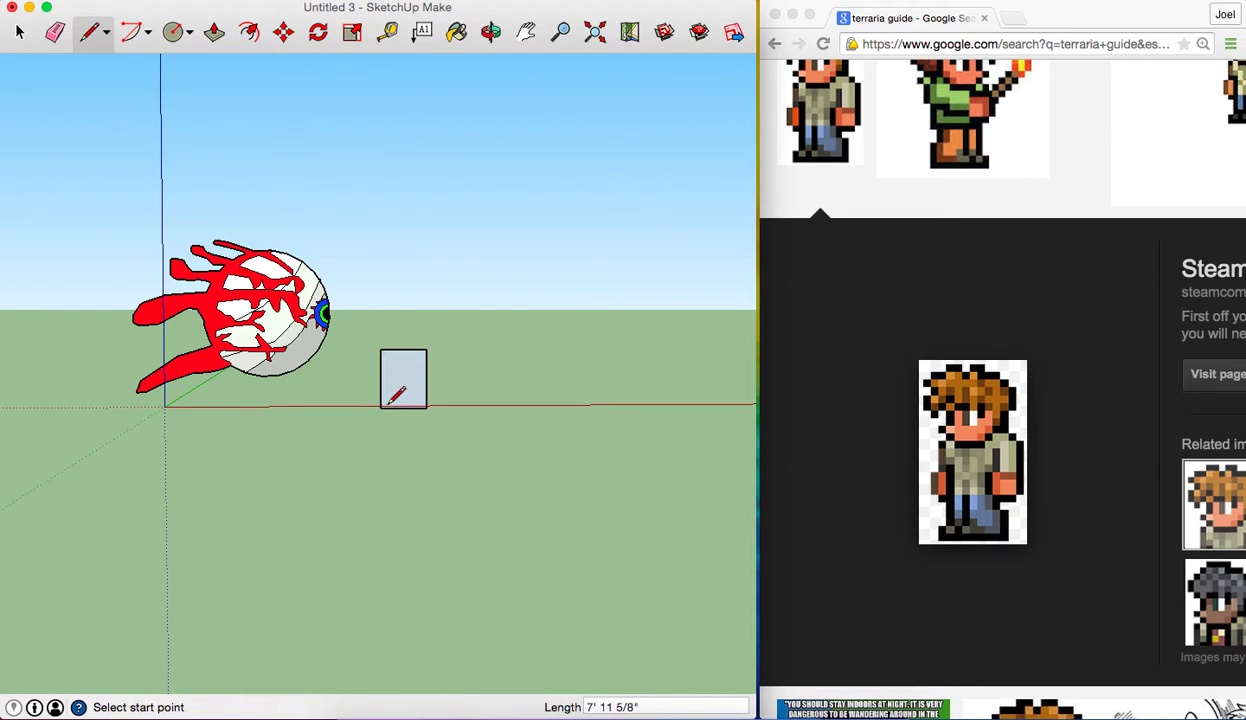
Add a slanted section on top of the rectangle, leaning toward the eye
{"action": "left_click", "coordinate": [381, 348]}
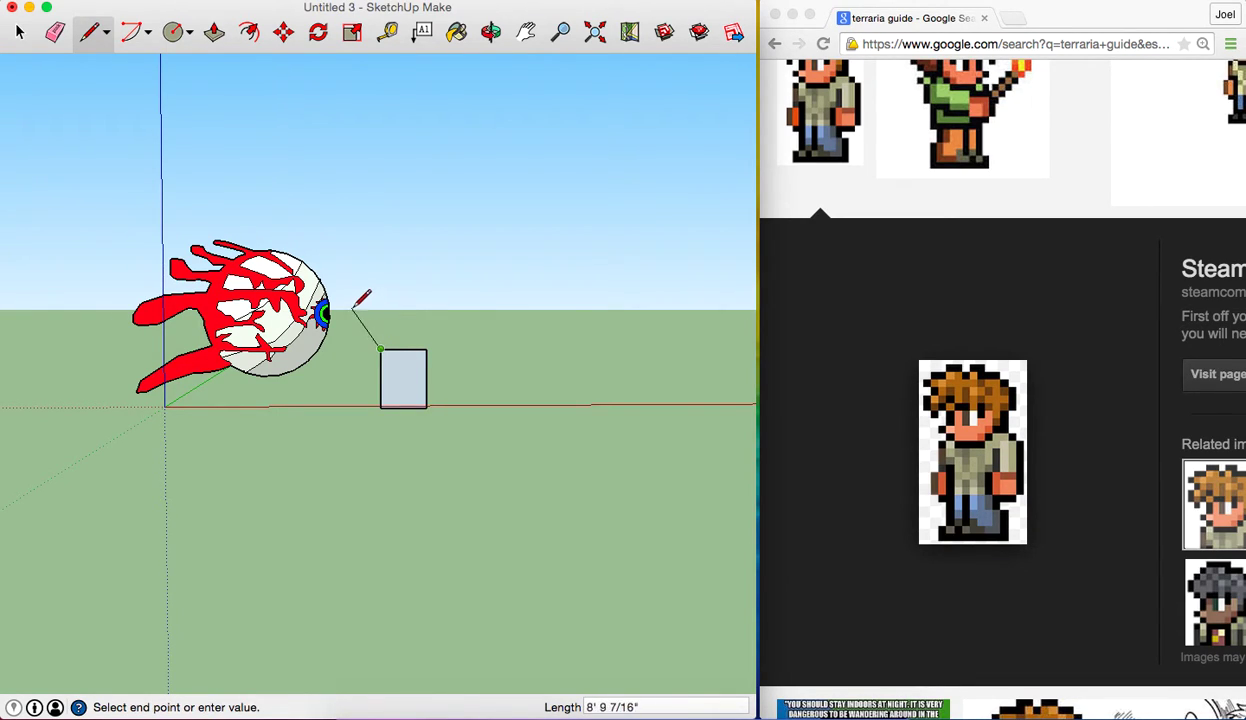
{"action": "left_click", "coordinate": [405, 267]}
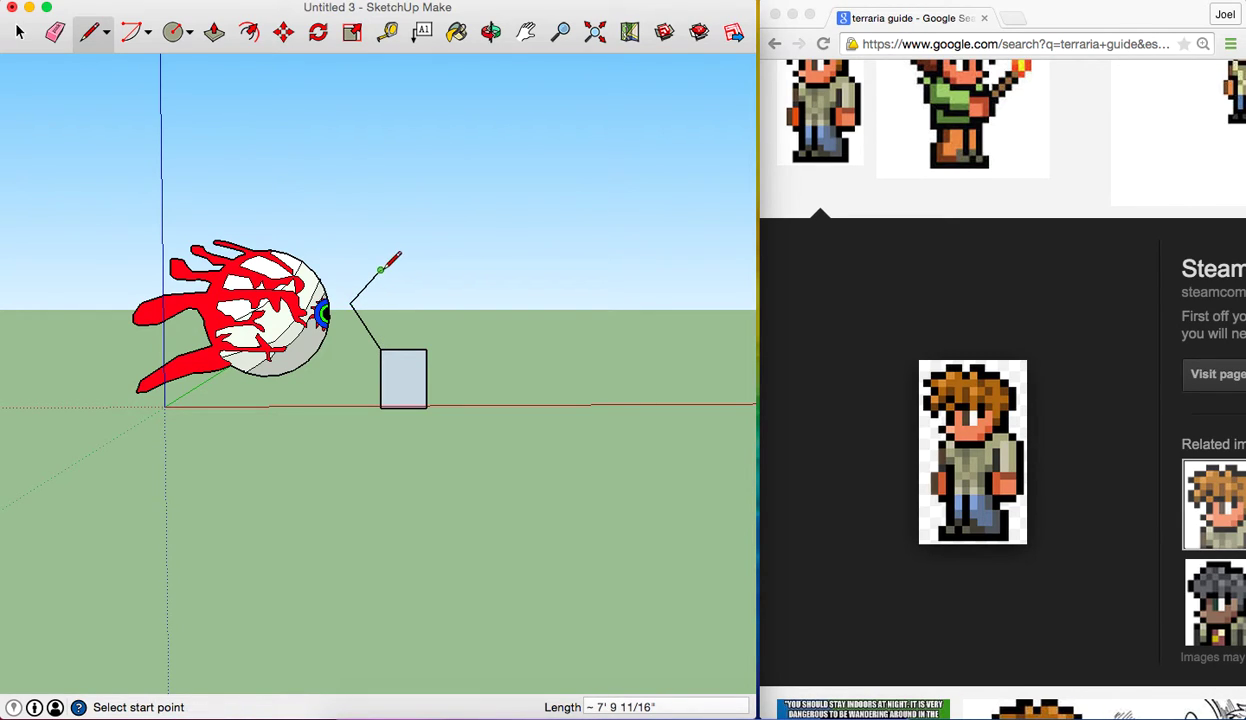
{"action": "left_click", "coordinate": [381, 269]}
{"action": "left_click", "coordinate": [427, 347]}
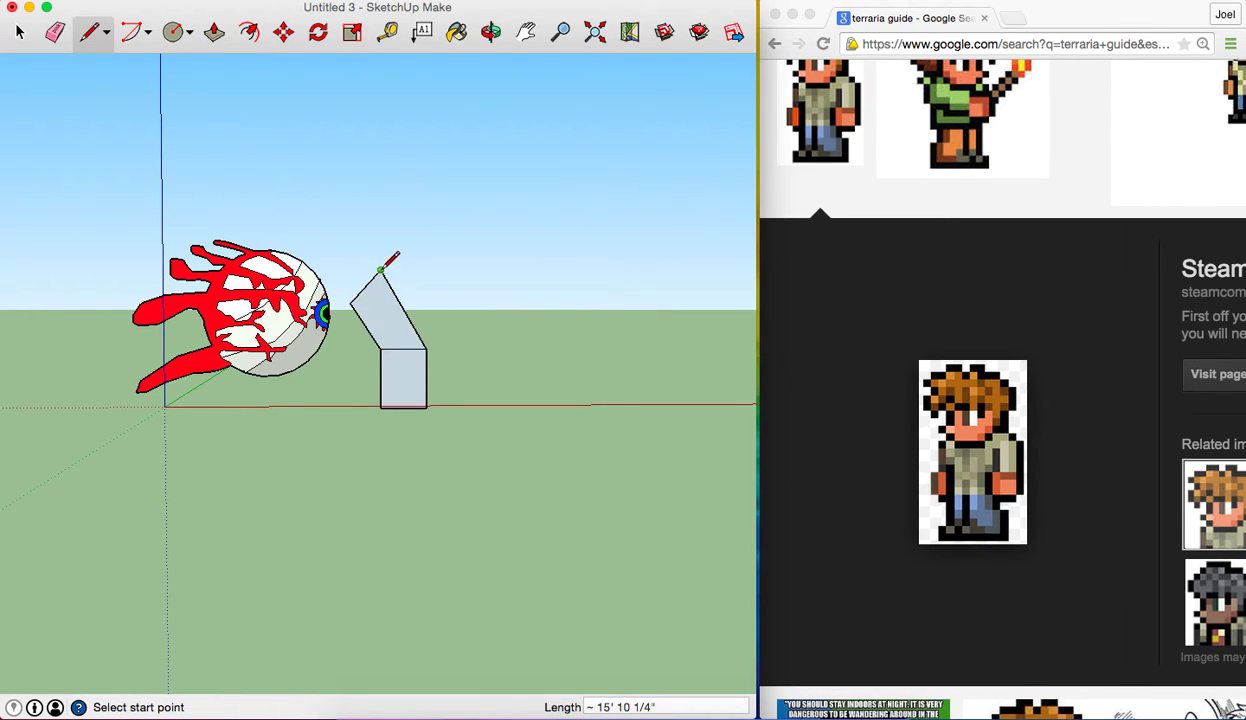
Draw edges from the slanted section's top vertex down to the eyeball
{"action": "left_click_drag", "start_coordinate": [380, 270], "coordinate": [316, 238]}
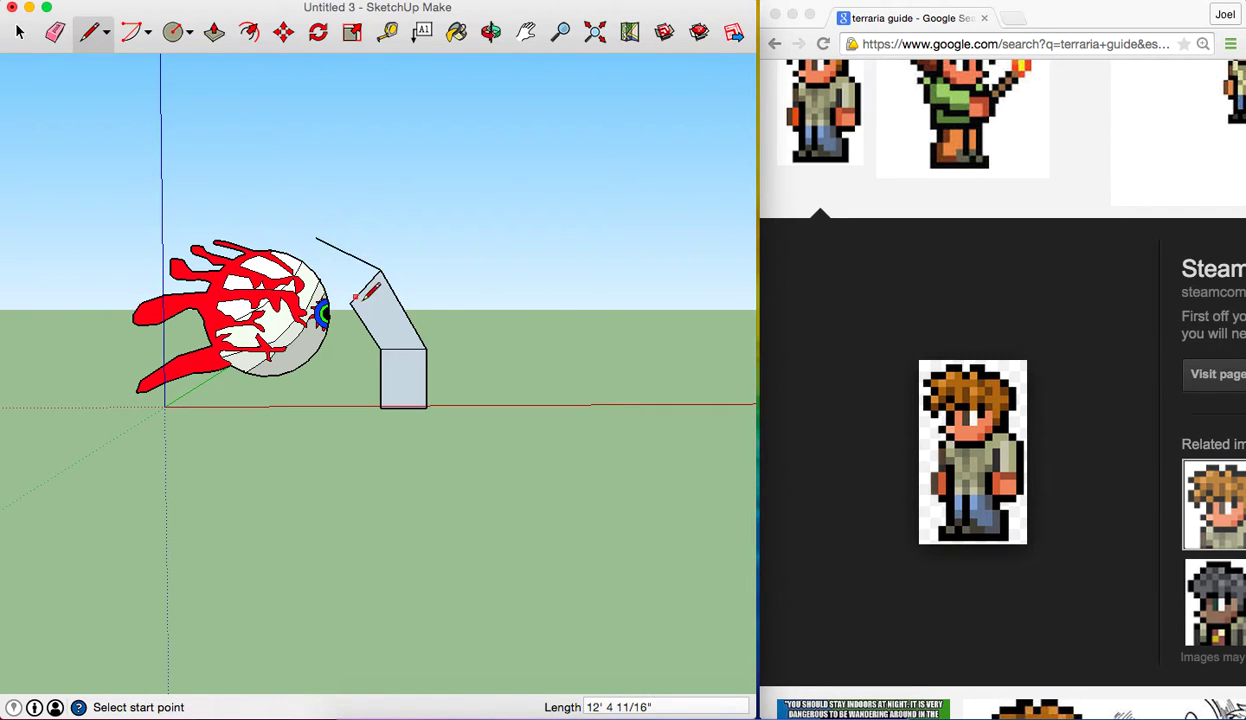
{"action": "left_click", "coordinate": [316, 238]}
{"action": "left_click", "coordinate": [313, 288]}
{"action": "left_click", "coordinate": [316, 316]}
{"action": "left_click", "coordinate": [318, 237]}
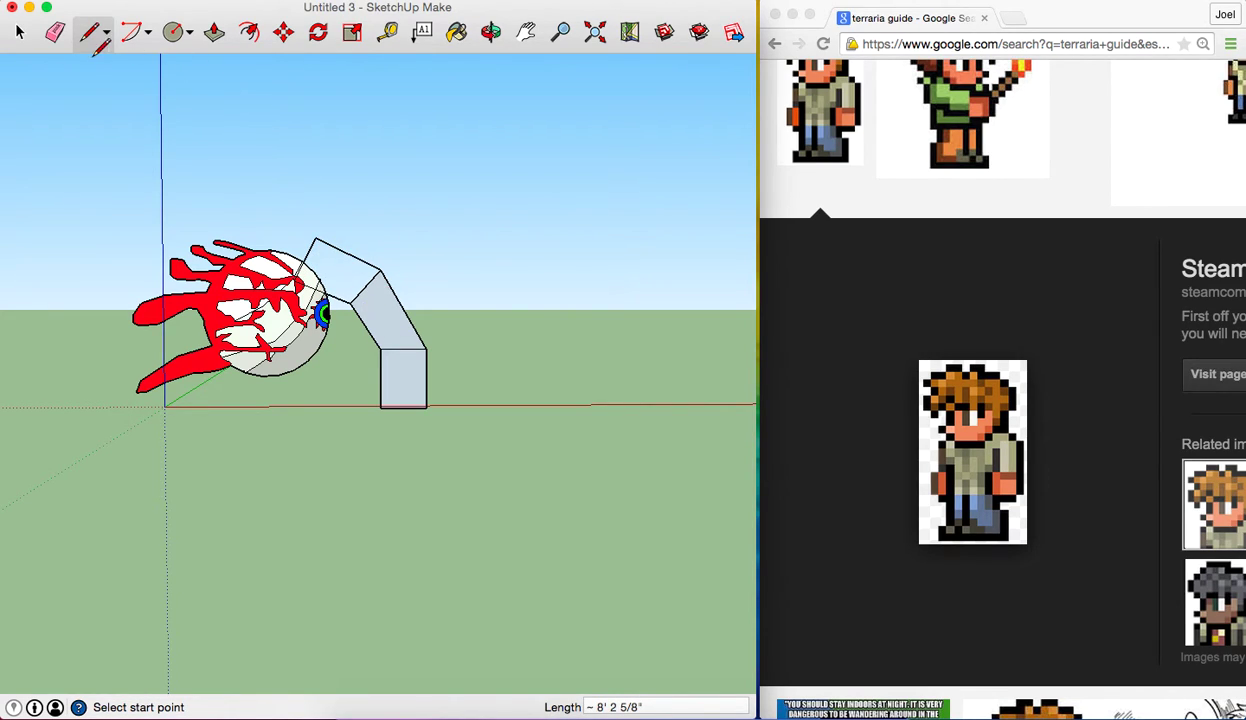
Erase a wrong edge and redraw edges to close the grey upper face touching the eye
{"action": "left_click", "coordinate": [57, 36]}
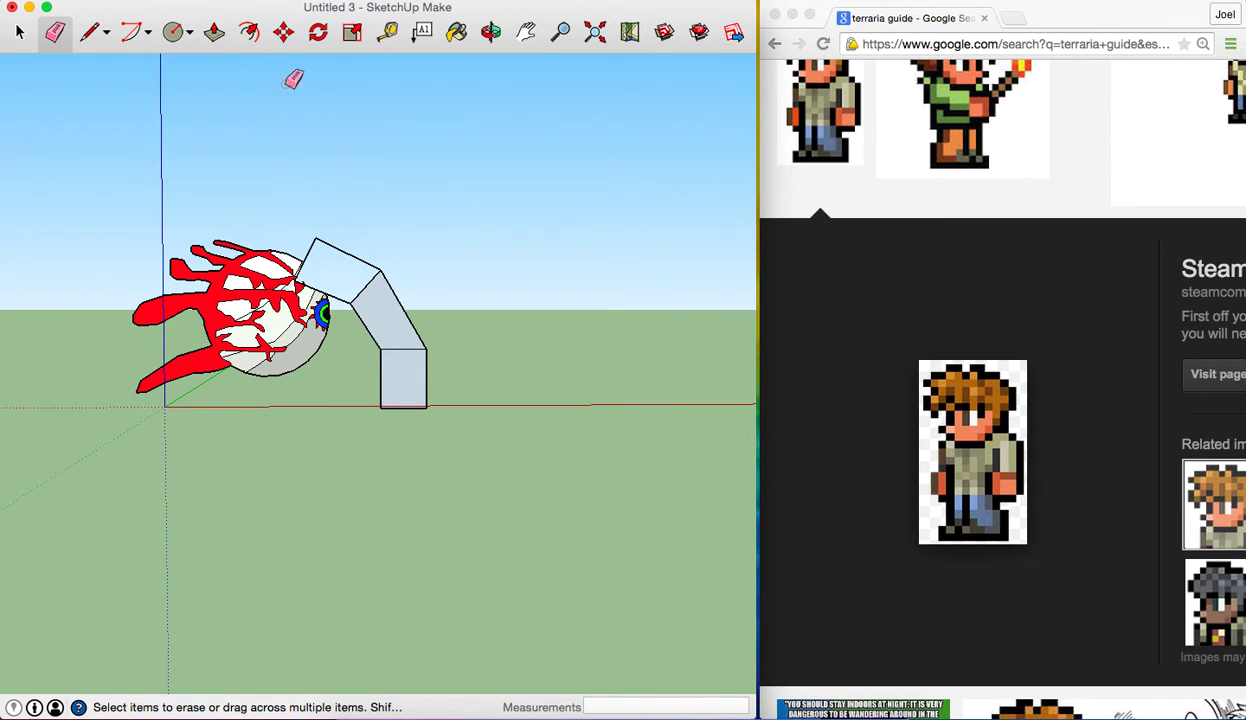
{"action": "left_click", "coordinate": [90, 32]}
{"action": "left_click", "coordinate": [317, 241]}
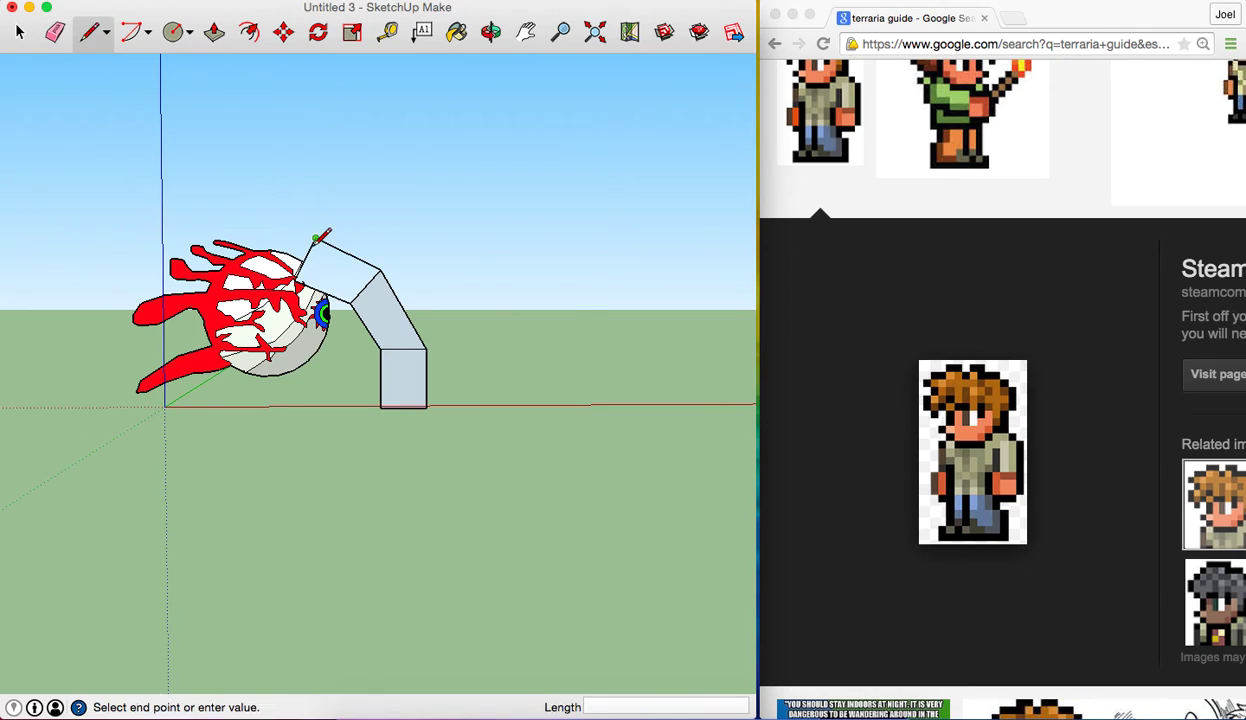
{"action": "left_click", "coordinate": [297, 274]}
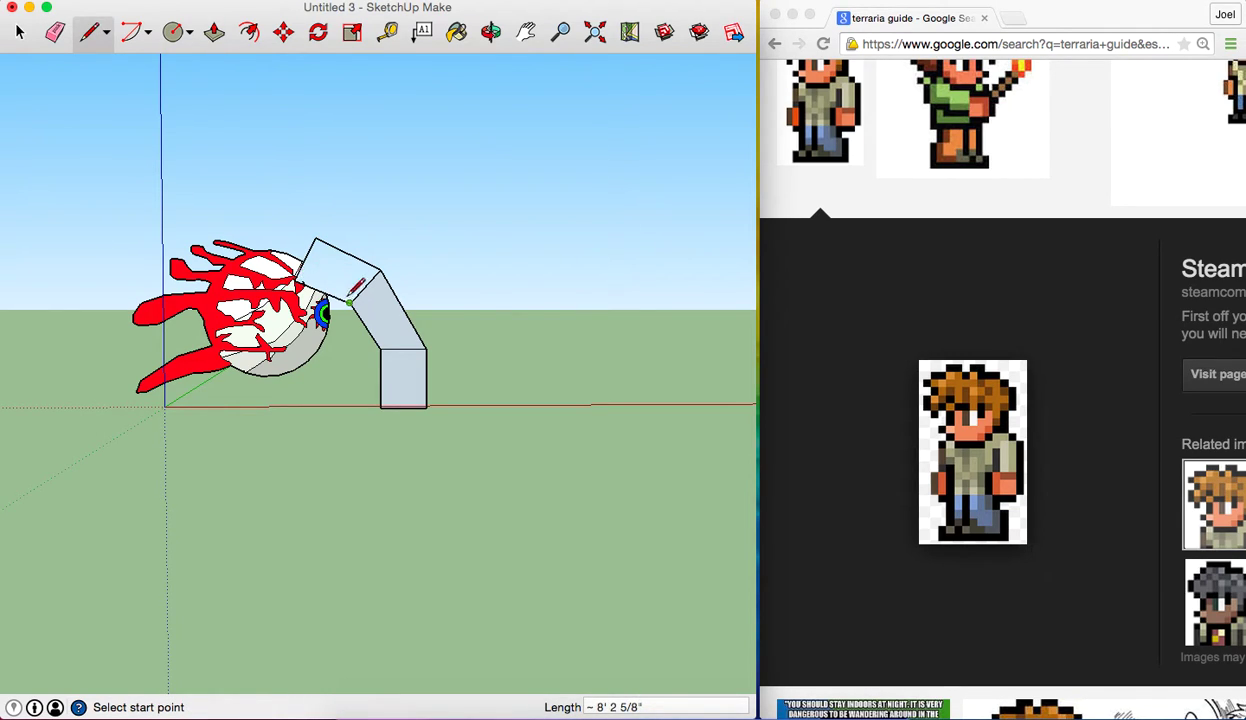
{"action": "left_click", "coordinate": [350, 300]}
{"action": "left_click", "coordinate": [381, 271]}
{"action": "left_click", "coordinate": [381, 271]}
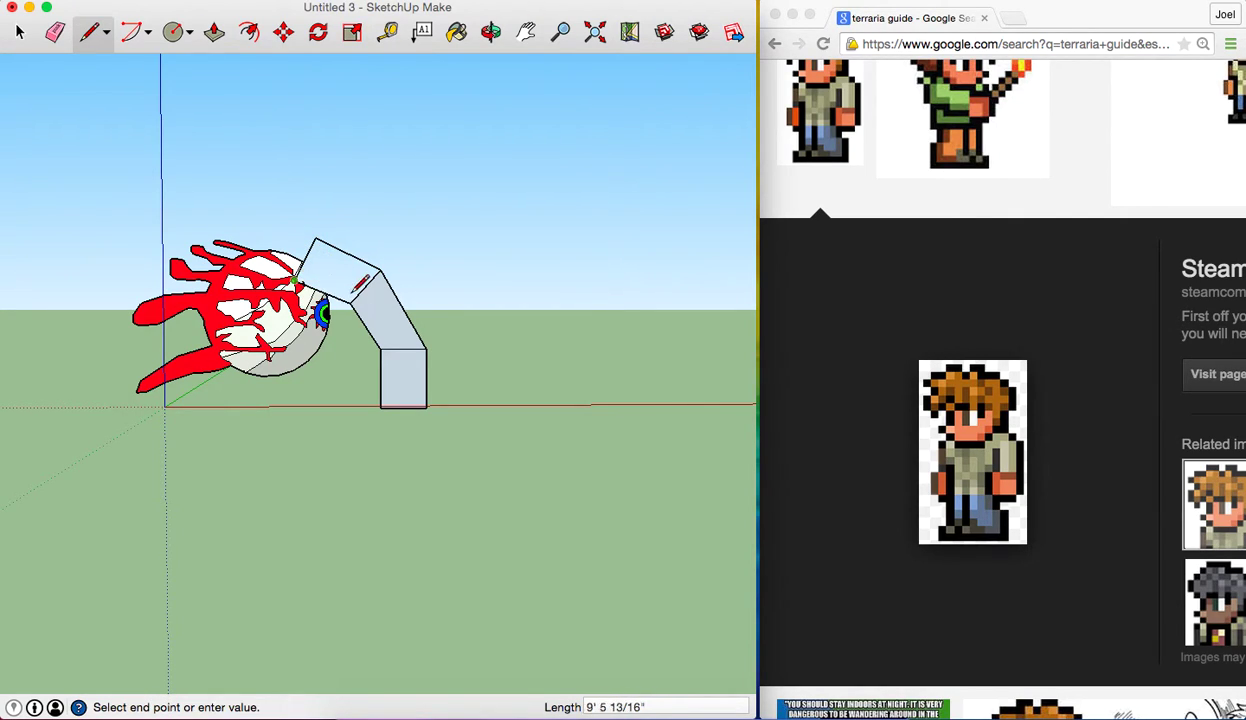
{"action": "left_click", "coordinate": [315, 240]}
{"action": "left_click", "coordinate": [351, 299]}
{"action": "left_click", "coordinate": [381, 271]}
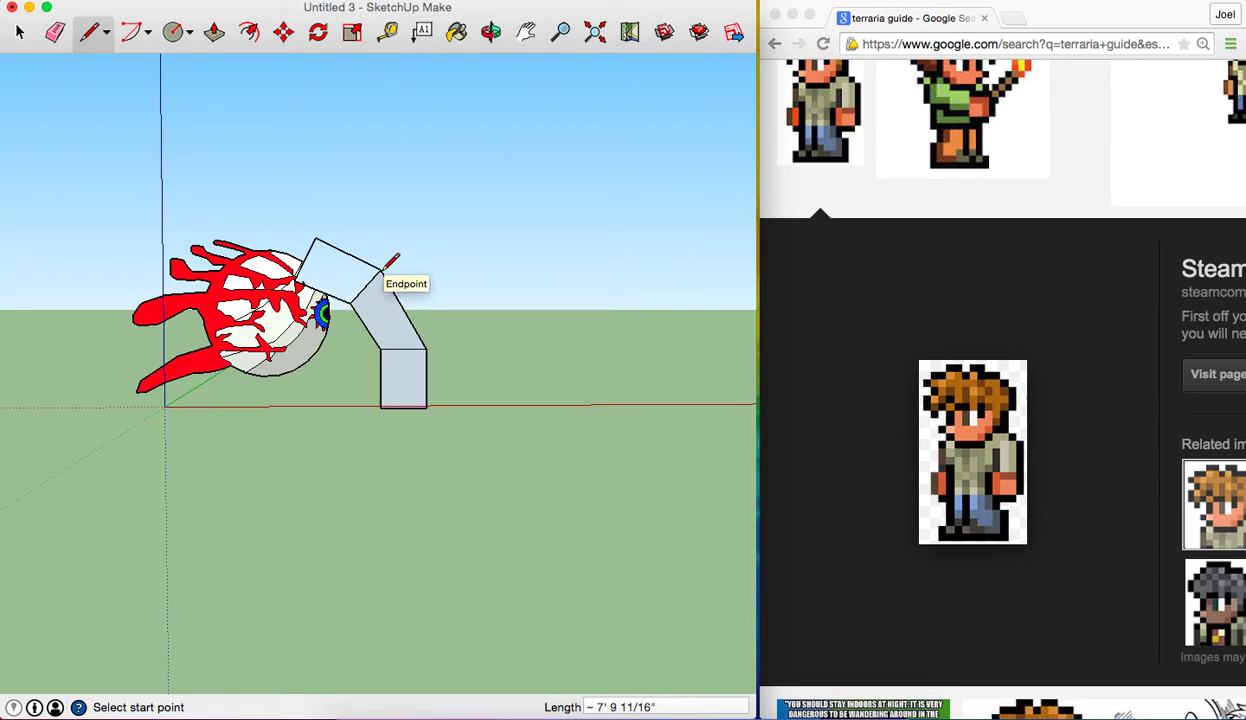
Zoom in and draw edges that fill the upper face across the body's bend
{"action": "scroll", "coordinate": [384, 268], "scroll_direction": "up", "scroll_amount": 3}
{"action": "scroll", "coordinate": [384, 268], "scroll_direction": "up", "scroll_amount": 2}
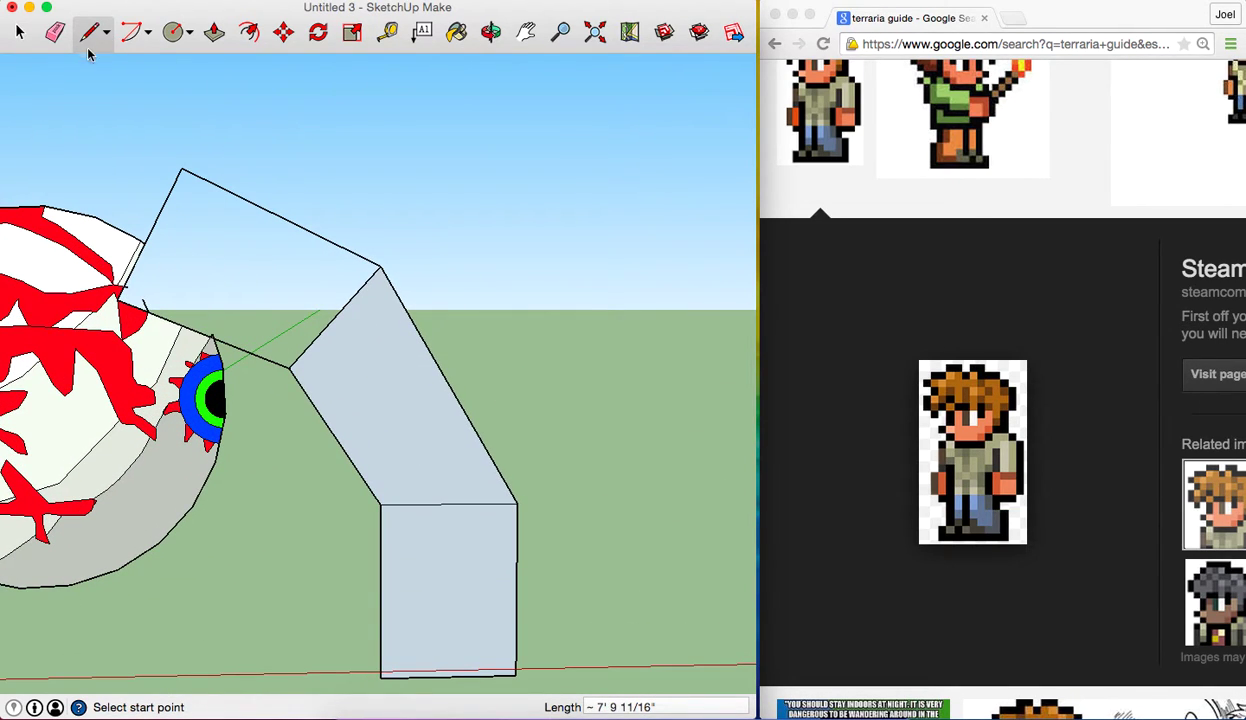
{"action": "left_click", "coordinate": [55, 32]}
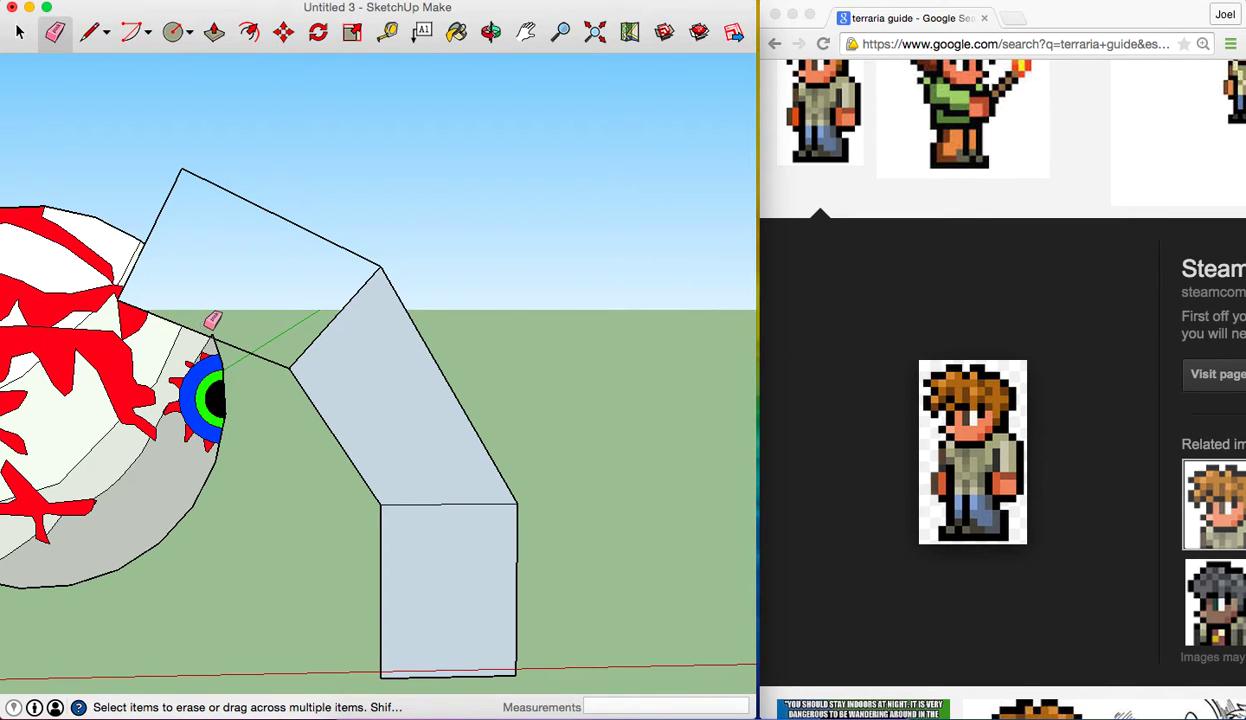
{"action": "left_click", "coordinate": [90, 32]}
{"action": "left_click", "coordinate": [180, 169]}
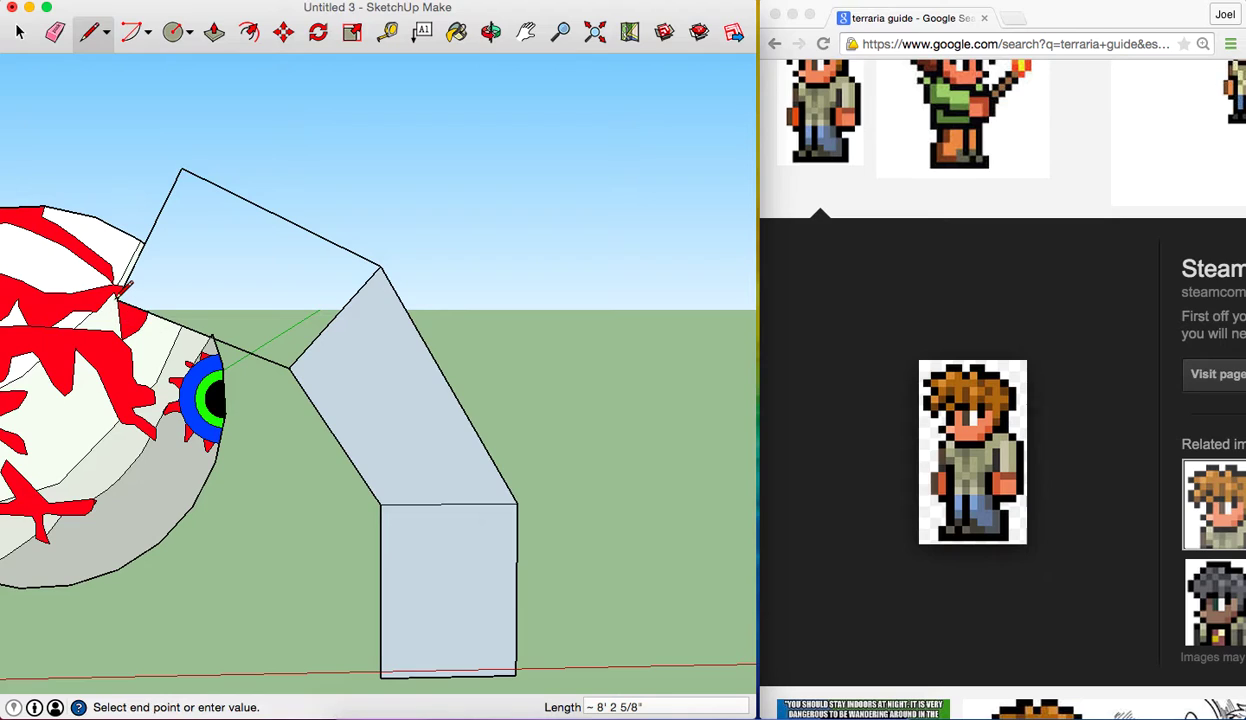
{"action": "left_click", "coordinate": [292, 366]}
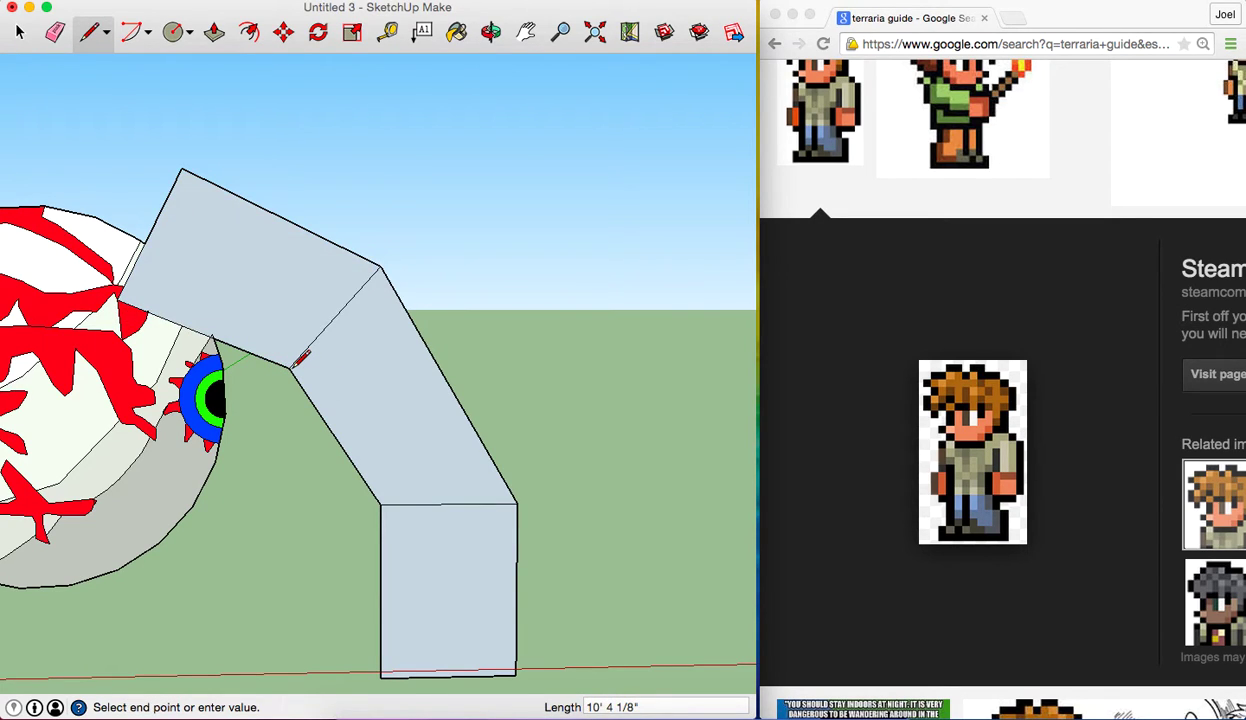
{"action": "scroll", "coordinate": [300, 359], "scroll_direction": "down", "scroll_amount": 5}
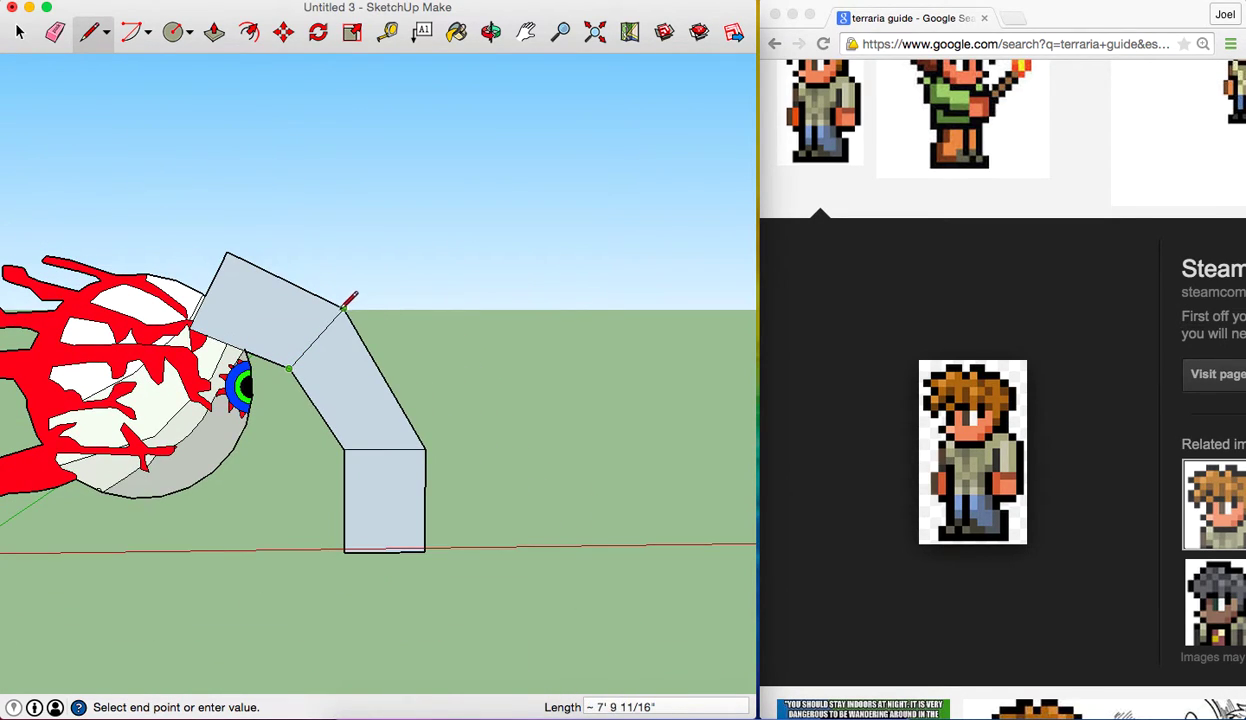
{"action": "left_click", "coordinate": [343, 307]}
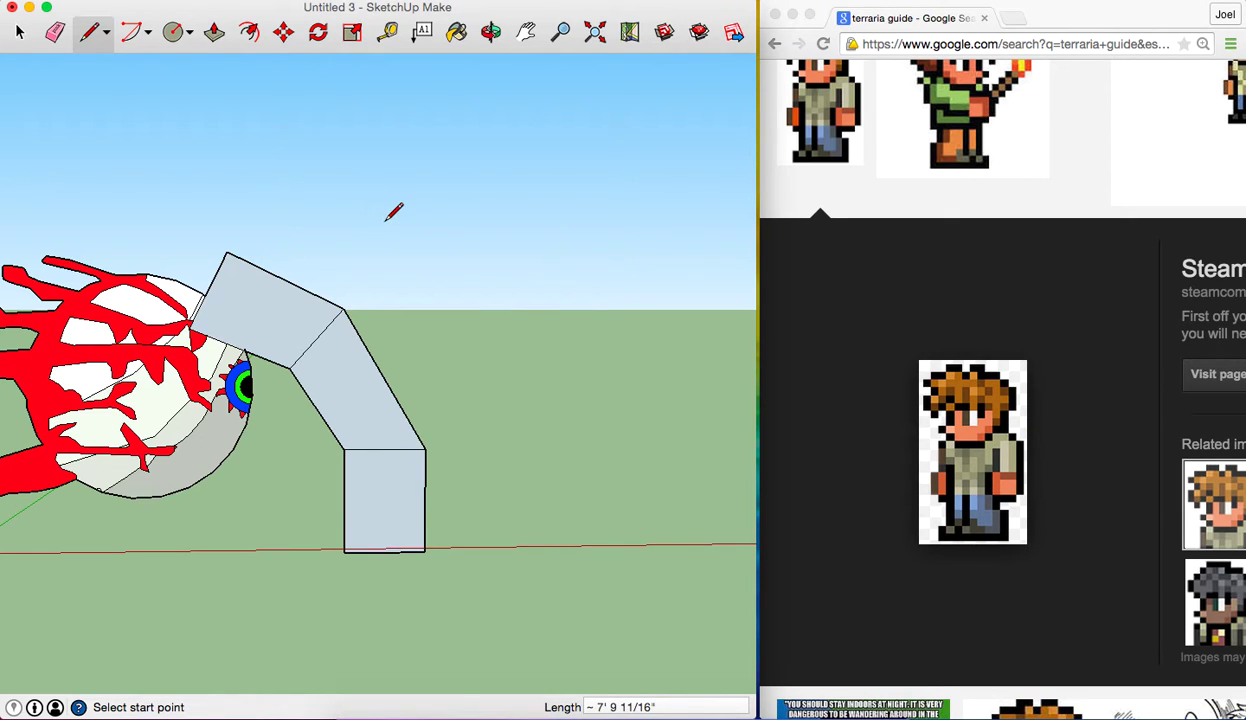
Draw edges from the tube's top vertex to the eyeball's top, closing a small face there
{"action": "scroll", "coordinate": [393, 212], "scroll_direction": "down", "scroll_amount": 2}
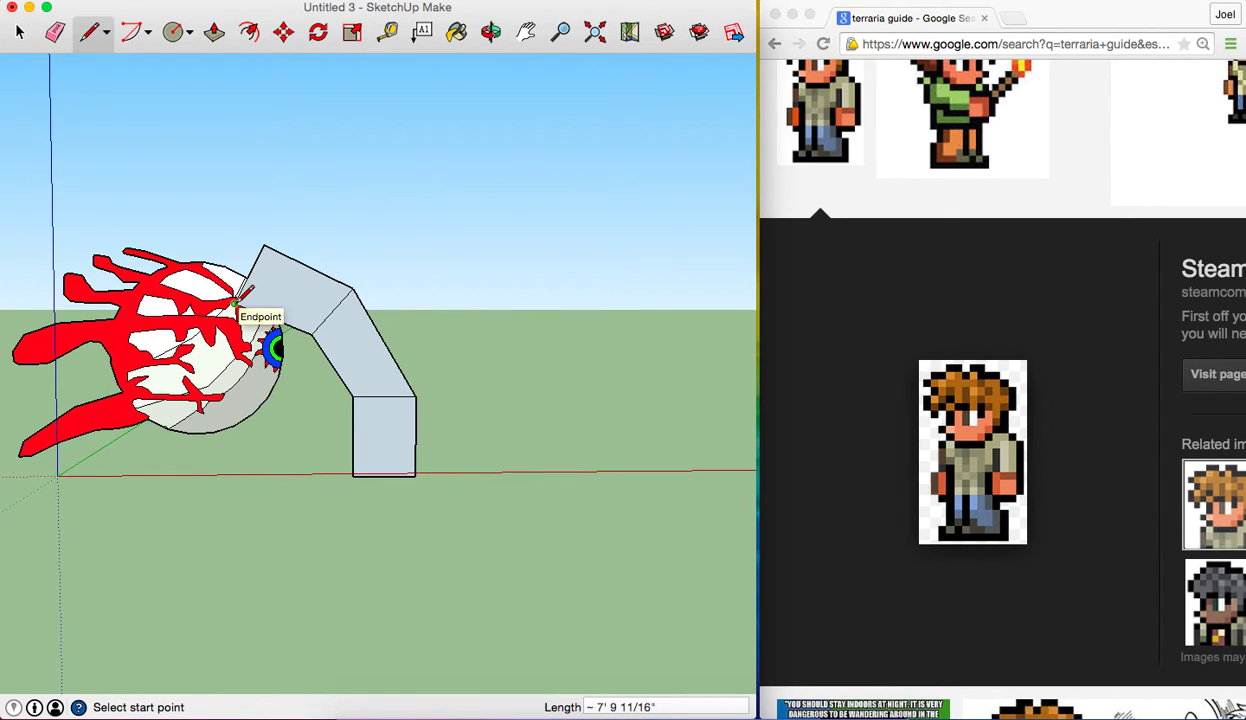
{"action": "left_click", "coordinate": [236, 302]}
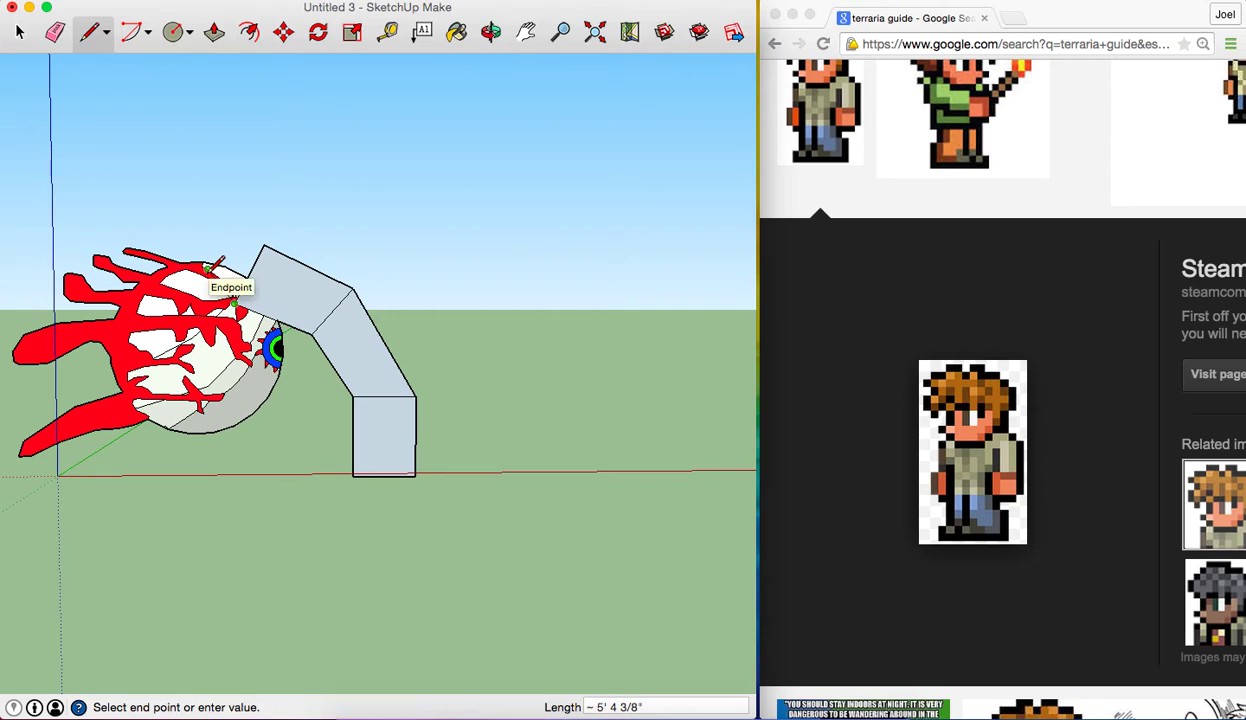
{"action": "left_click", "coordinate": [205, 262]}
{"action": "left_click", "coordinate": [210, 258]}
{"action": "left_click", "coordinate": [250, 284]}
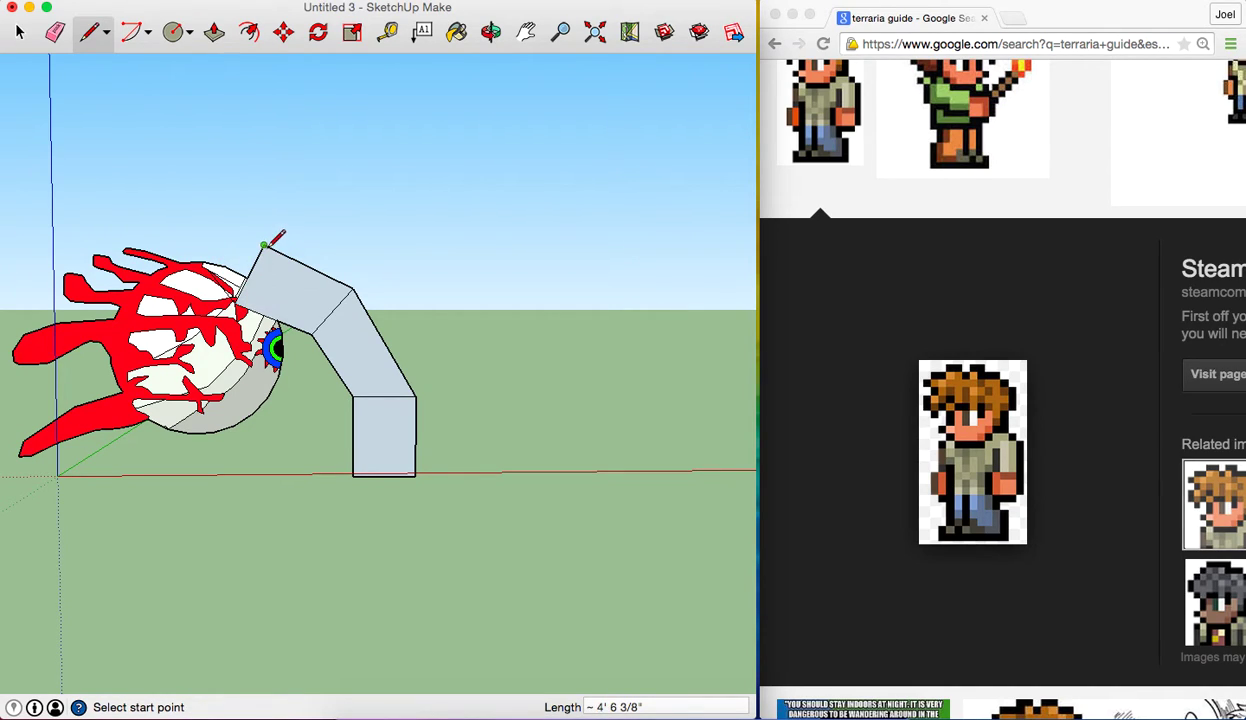
{"action": "left_click", "coordinate": [263, 245]}
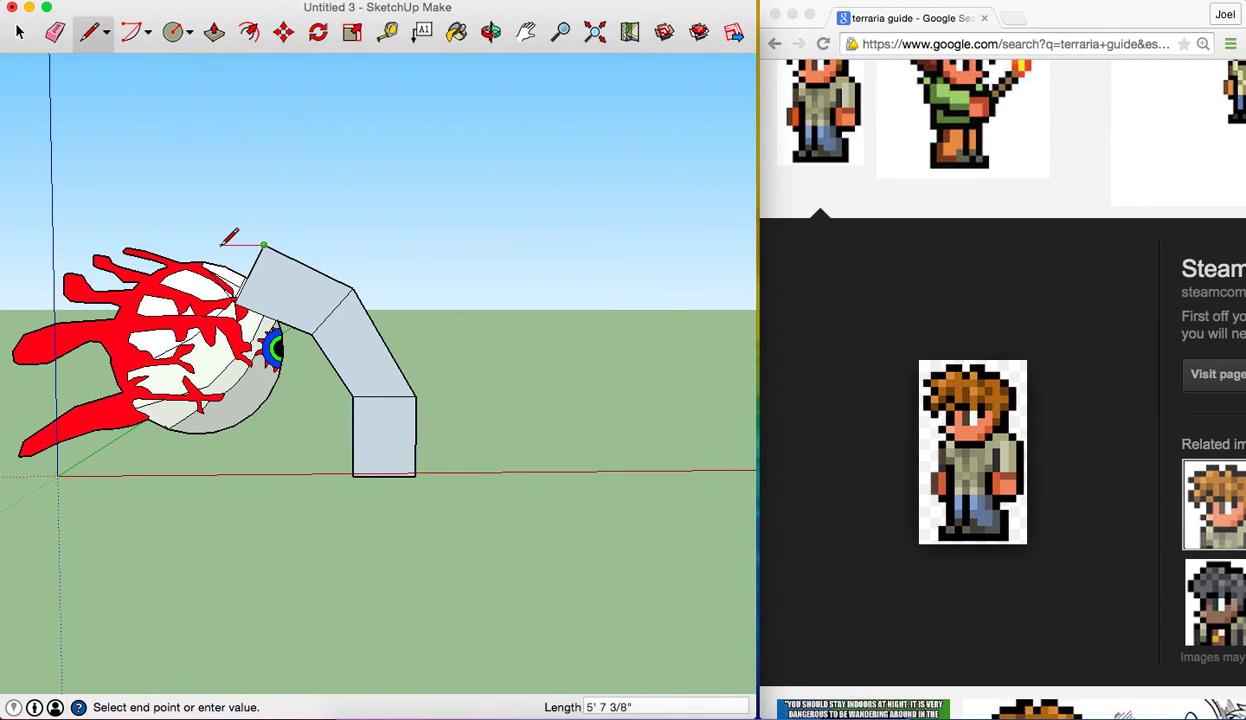
{"action": "left_click", "coordinate": [231, 243]}
{"action": "left_click", "coordinate": [232, 245]}
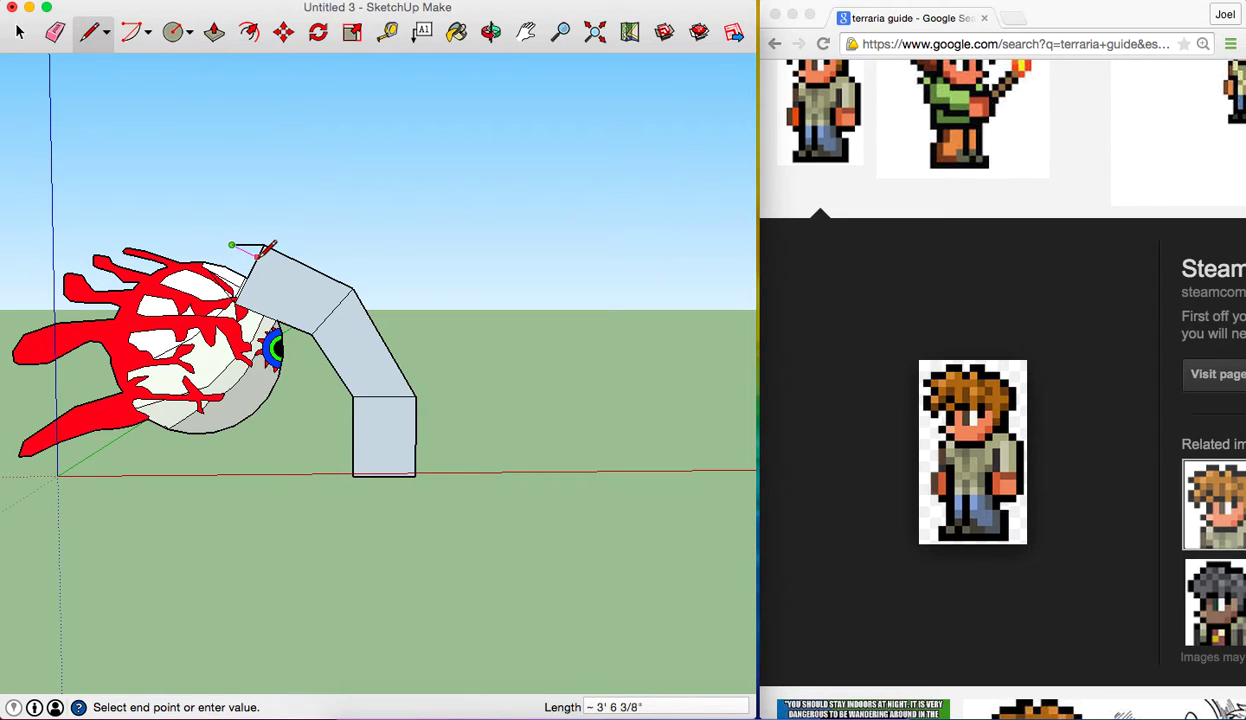
{"action": "left_click", "coordinate": [263, 246]}
{"action": "left_click", "coordinate": [55, 32]}
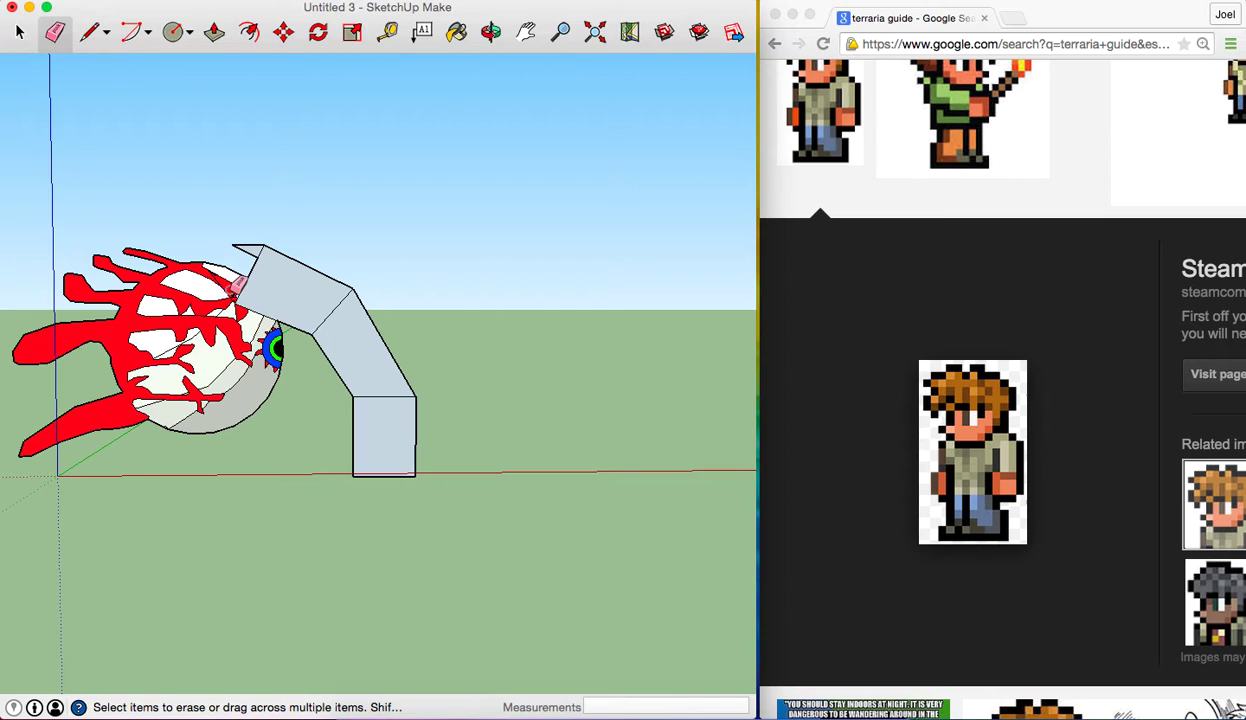
{"action": "scroll", "coordinate": [236, 285], "scroll_direction": "up", "scroll_amount": 1}
{"action": "scroll", "coordinate": [236, 286], "scroll_direction": "up", "scroll_amount": 4}
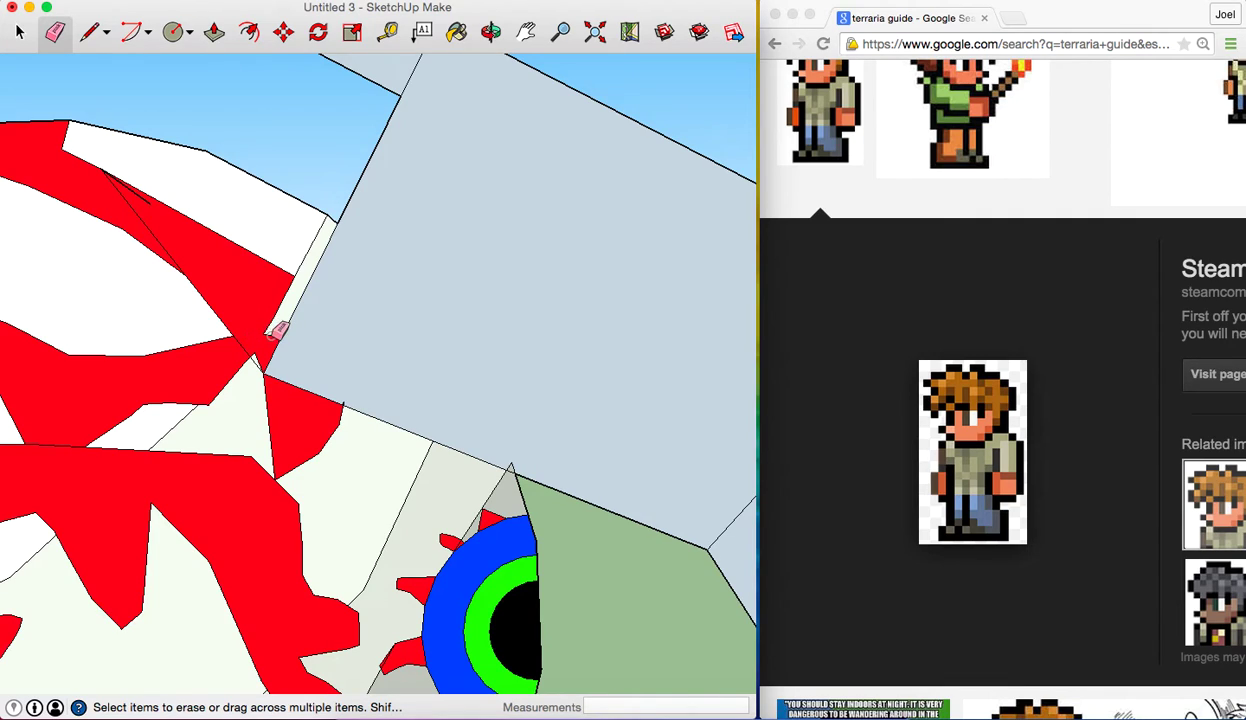
Erase the stray strip and red-face edge, then extend the leftover edge to the grey face border
{"action": "left_click", "coordinate": [256, 328]}
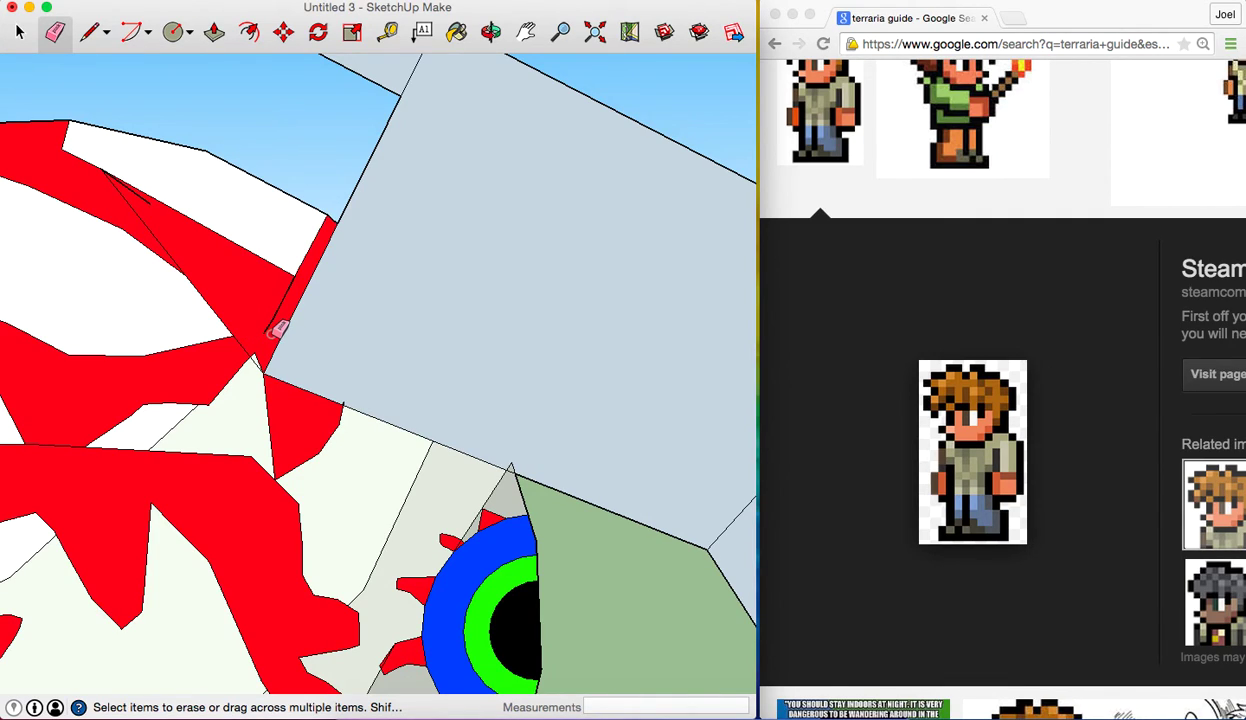
{"action": "left_click", "coordinate": [311, 247]}
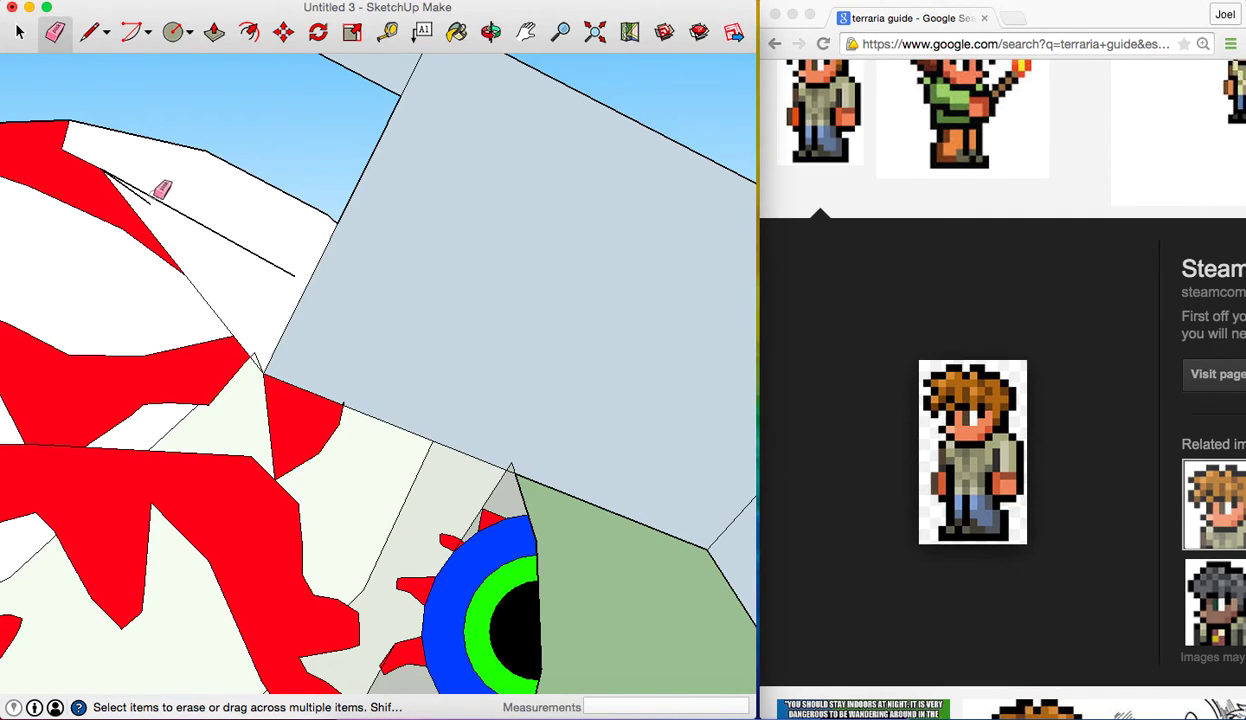
{"action": "left_click", "coordinate": [90, 33]}
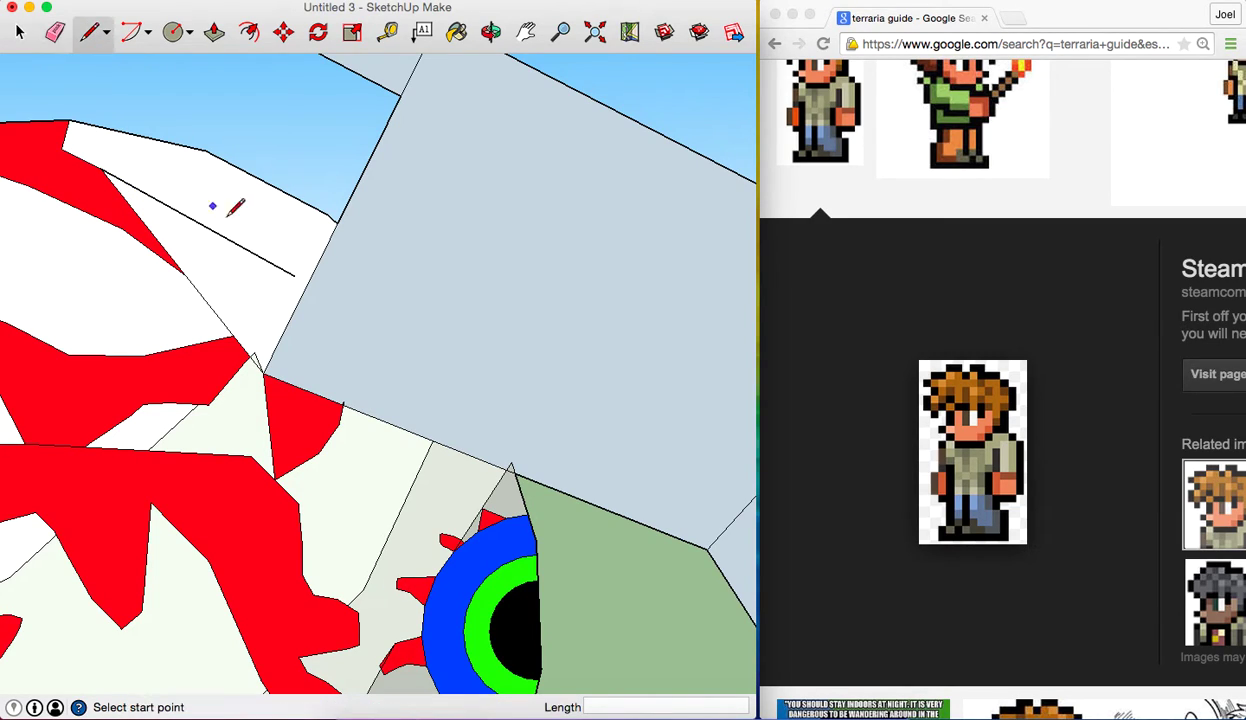
{"action": "left_click", "coordinate": [295, 275]}
{"action": "key", "text": "Escape"}
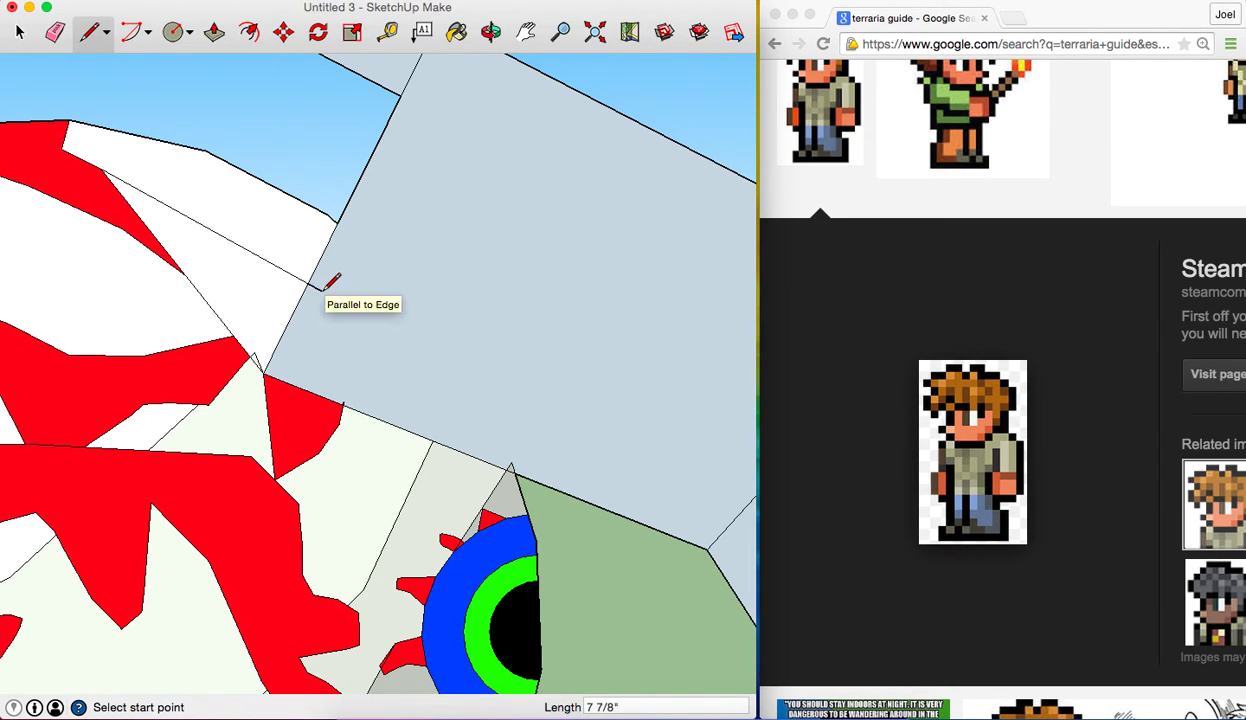
{"action": "left_click", "coordinate": [295, 275]}
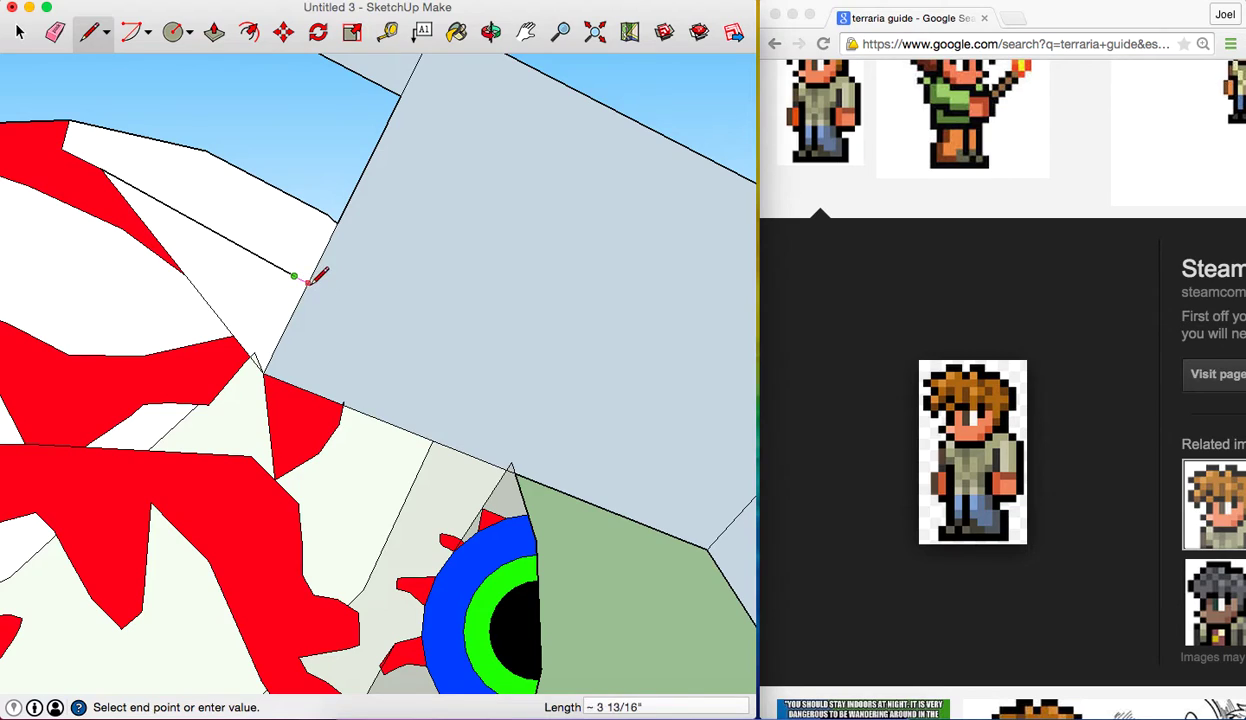
{"action": "left_click", "coordinate": [308, 282]}
{"action": "left_click", "coordinate": [905, 45]}
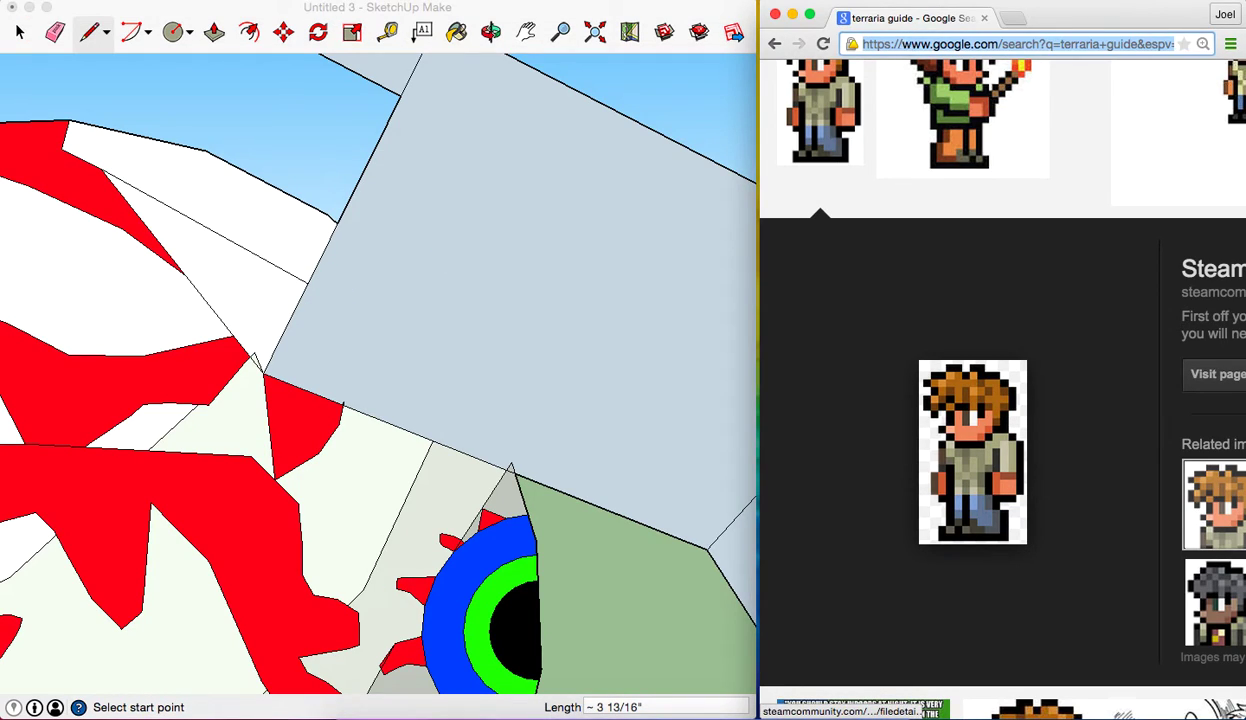
Search for 'eater of worlds' and show the image results
{"action": "type", "text": "eater o"}
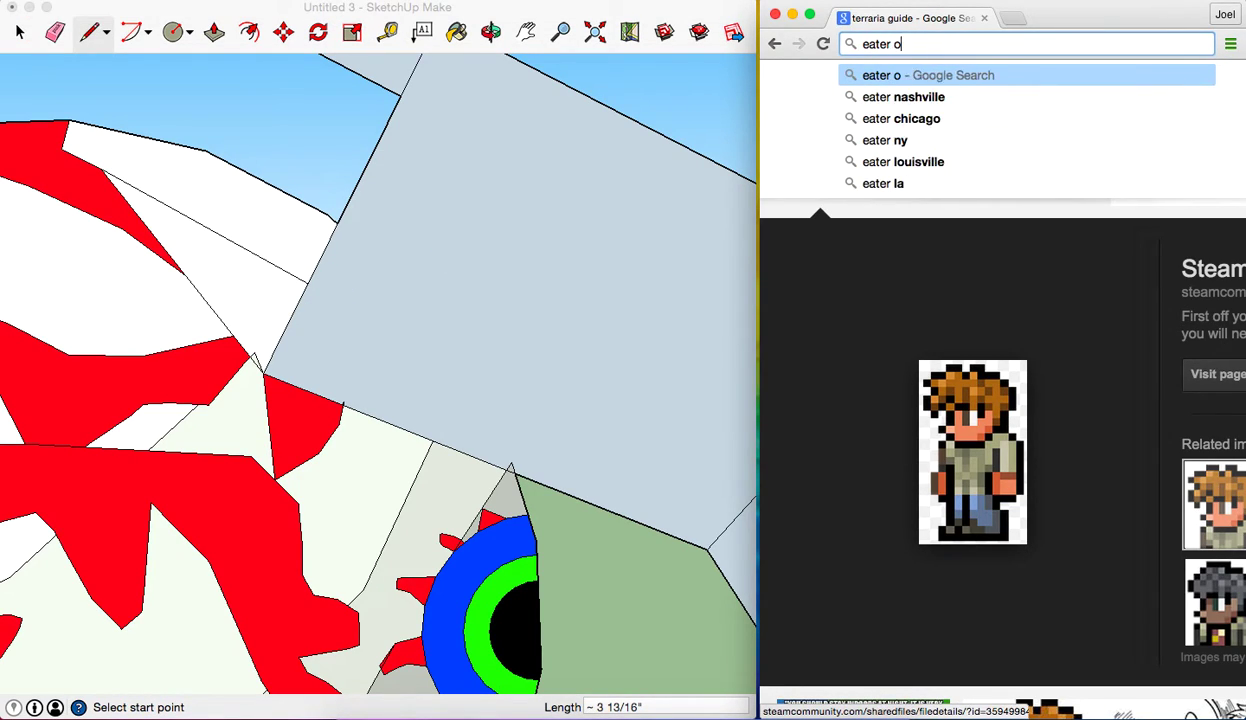
{"action": "type", "text": "f worlds"}
{"action": "key", "text": "Return"}
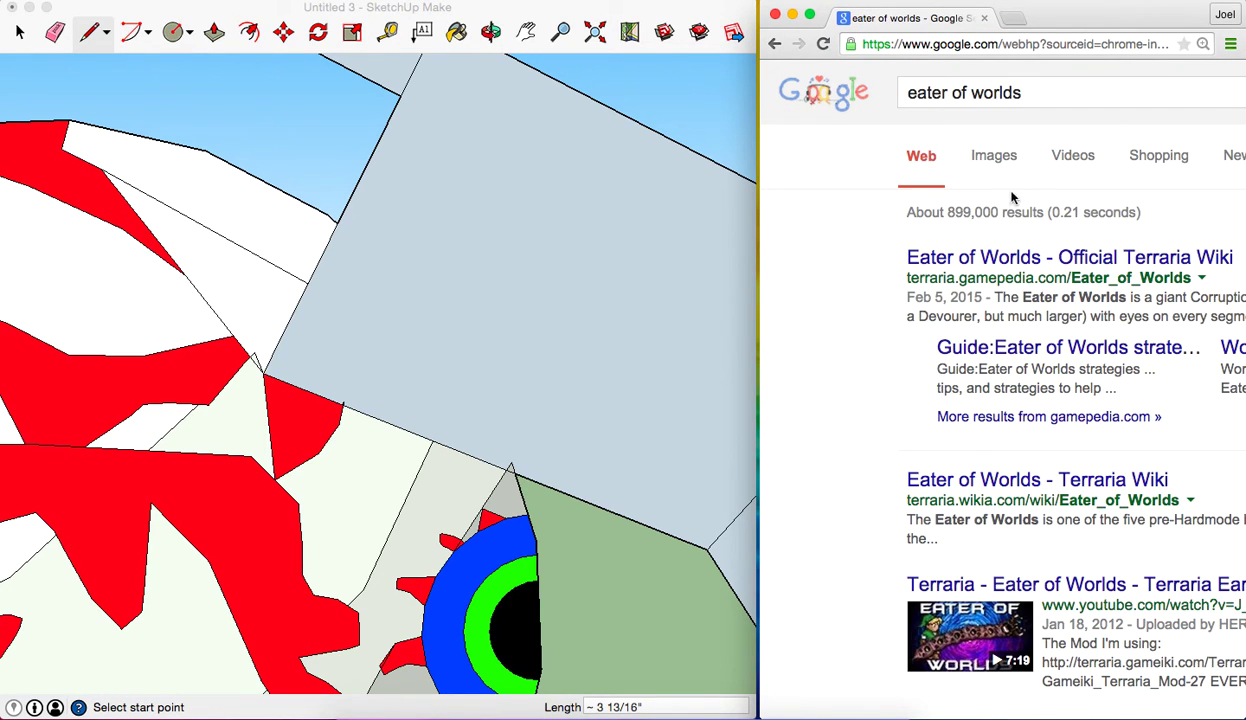
{"action": "left_click", "coordinate": [1000, 160]}
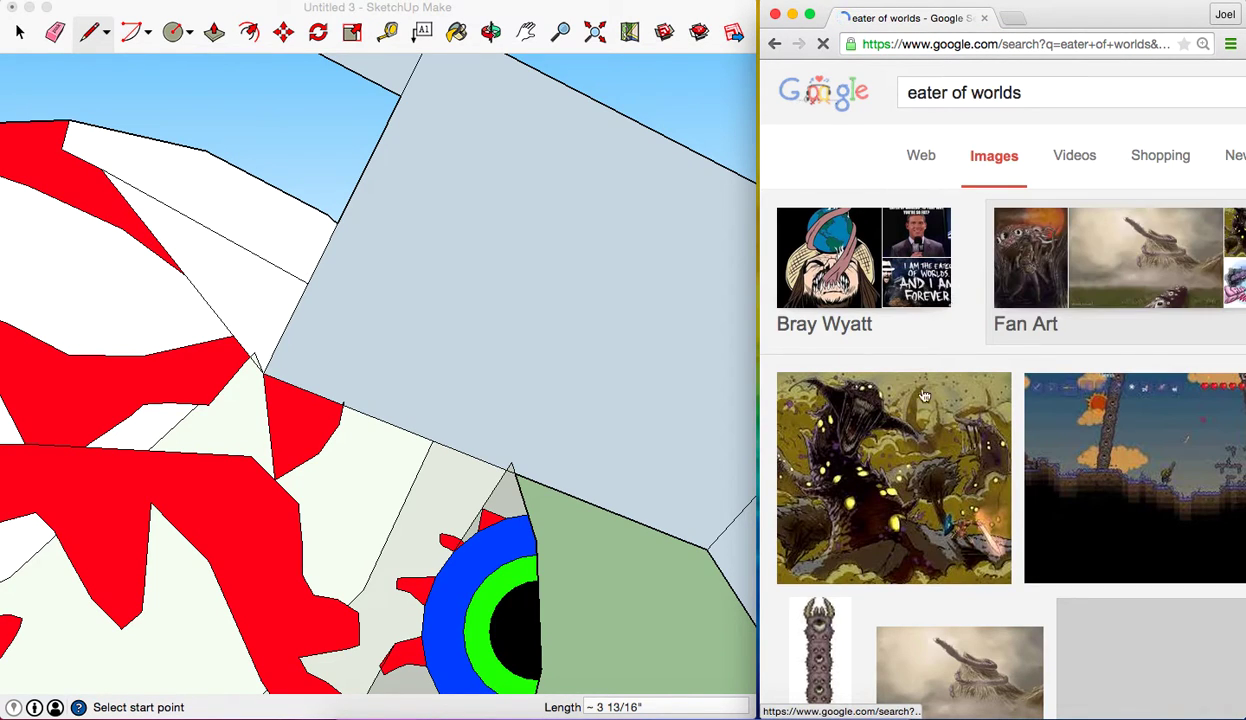
{"action": "scroll", "coordinate": [935, 415], "scroll_direction": "down", "scroll_amount": 2}
{"action": "scroll", "coordinate": [955, 435], "scroll_direction": "right", "scroll_amount": 2}
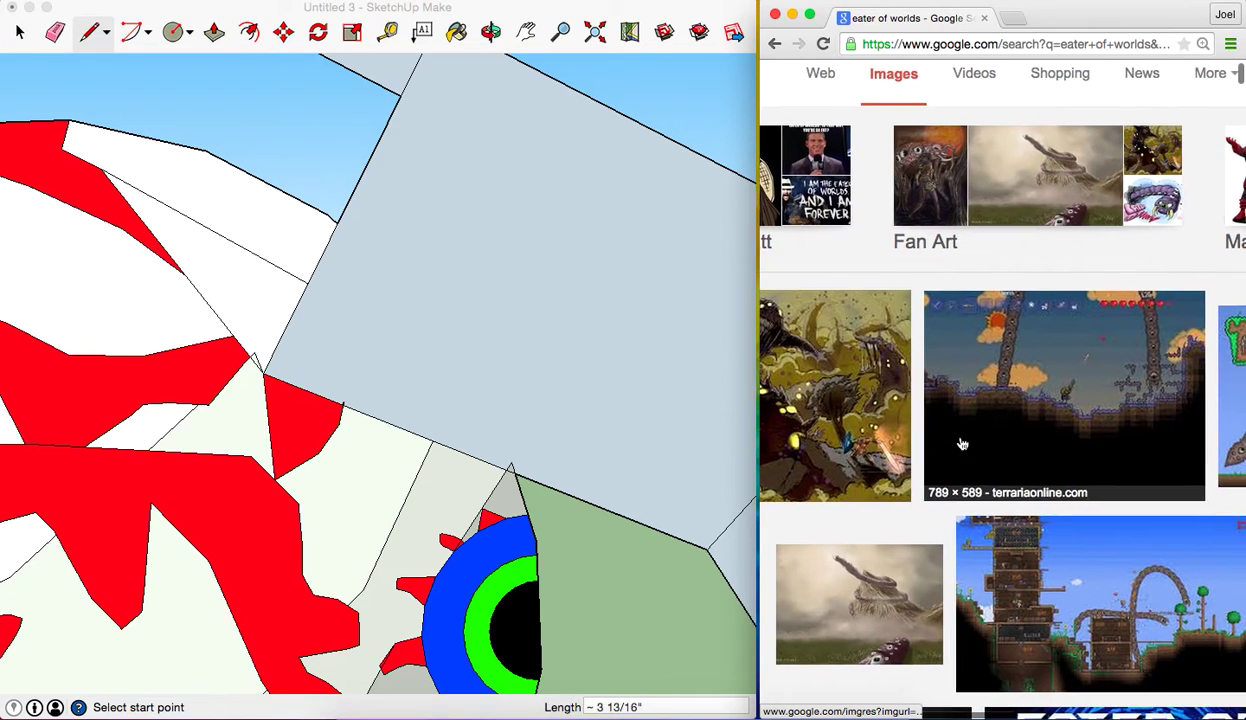
{"action": "scroll", "coordinate": [962, 444], "scroll_direction": "down", "scroll_amount": 1}
{"action": "scroll", "coordinate": [962, 444], "scroll_direction": "right", "scroll_amount": 1}
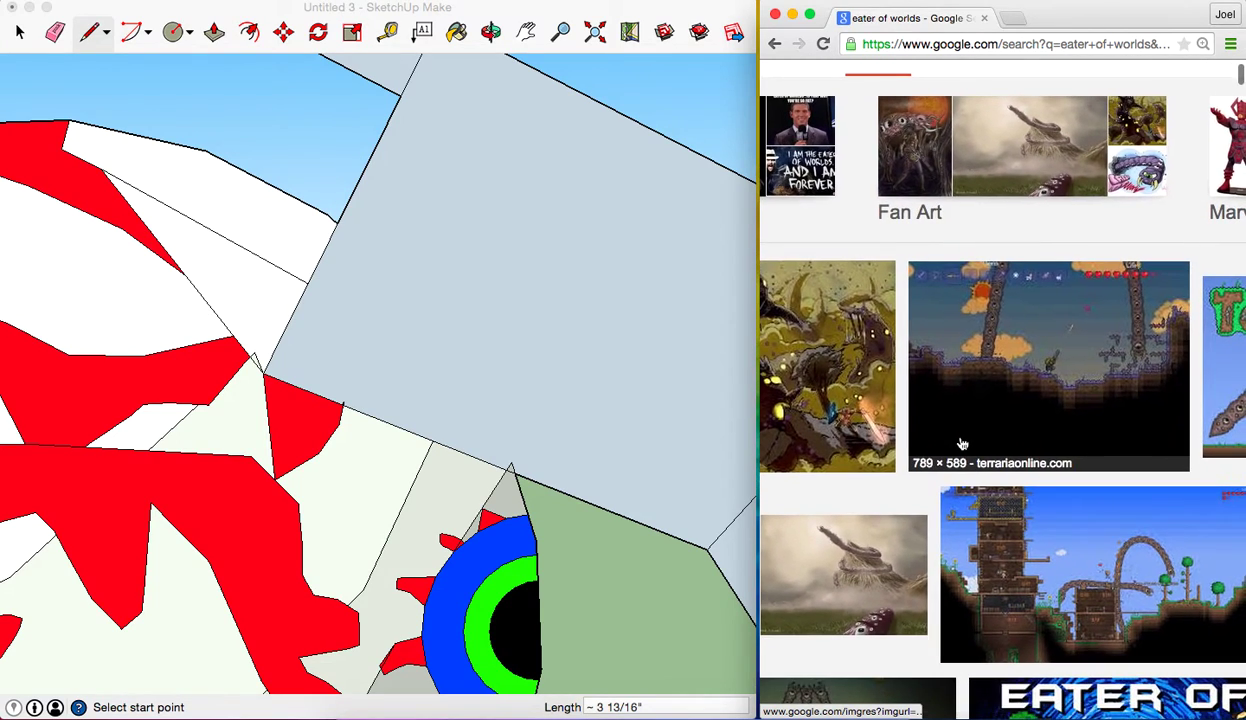
Open a large preview of the Terraria Eater of Worlds screenshot and zoom in
{"action": "left_click", "coordinate": [1073, 346]}
{"action": "scroll", "coordinate": [990, 405], "scroll_direction": "down", "scroll_amount": 1}
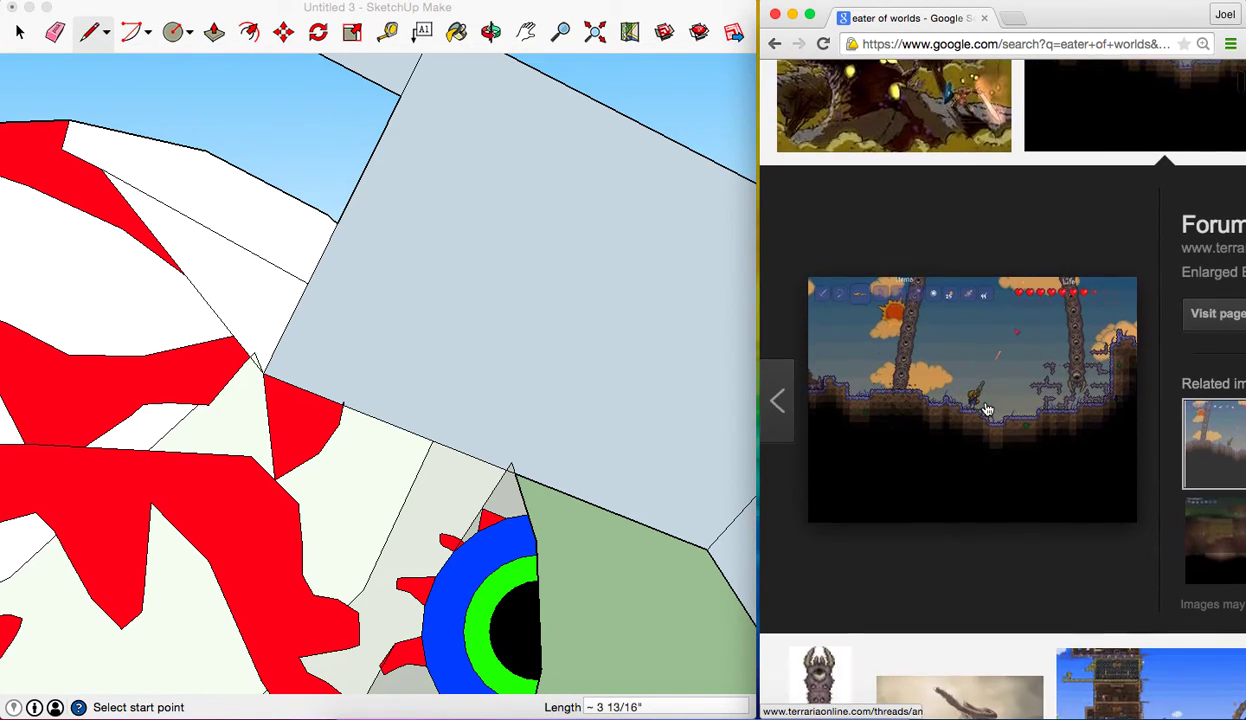
{"action": "scroll", "coordinate": [1019, 423], "scroll_direction": "up", "scroll_amount": 1, "text": "ctrl"}
{"action": "scroll", "coordinate": [1019, 423], "scroll_direction": "up", "scroll_amount": 2, "text": "ctrl"}
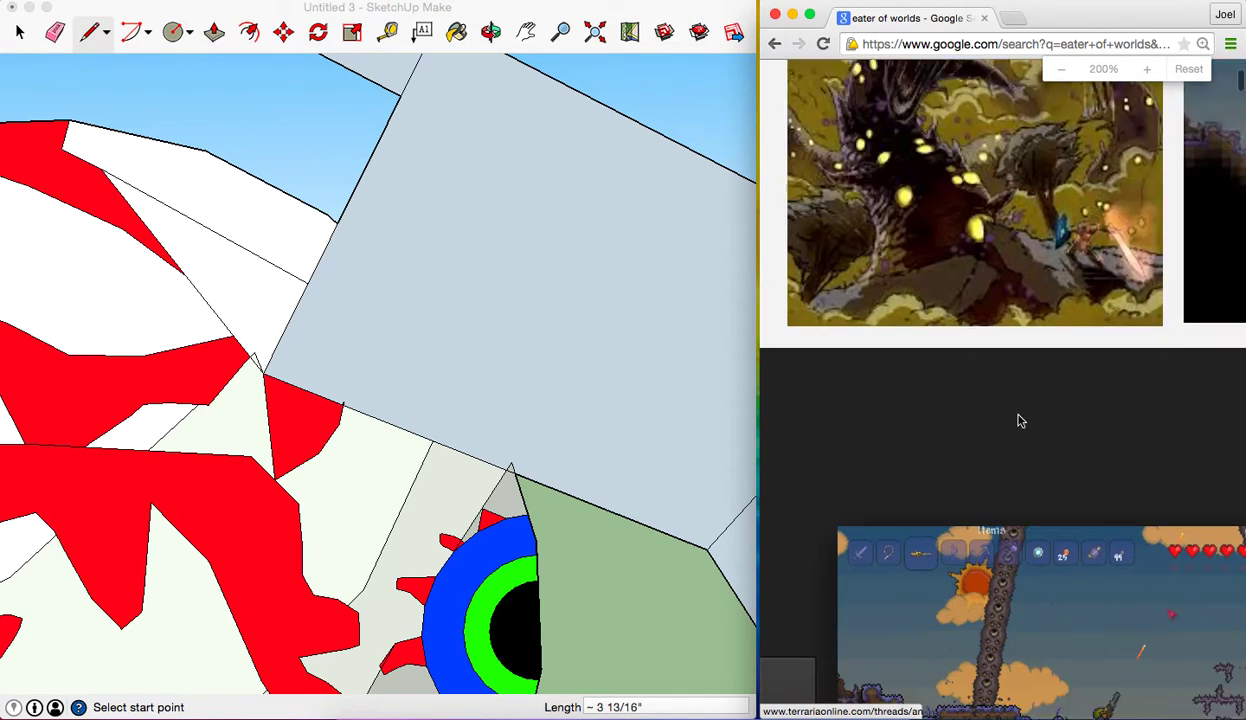
{"action": "scroll", "coordinate": [1019, 423], "scroll_direction": "up", "scroll_amount": 2, "text": "ctrl"}
{"action": "scroll", "coordinate": [1019, 423], "scroll_direction": "up", "scroll_amount": 1, "text": "ctrl"}
{"action": "scroll", "coordinate": [1020, 423], "scroll_direction": "right", "scroll_amount": 2}
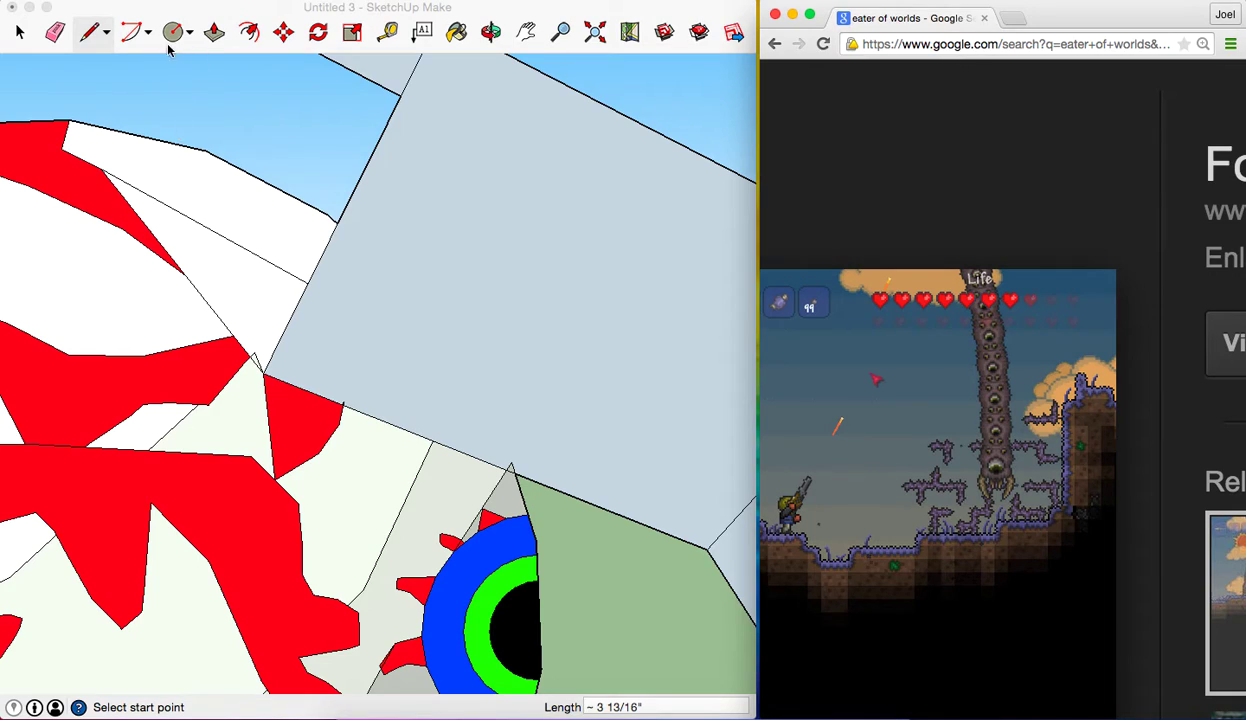
Draw a triangular spike on the grey segment's upper-left edge, with a short edge closing to its tip
{"action": "left_click", "coordinate": [101, 34]}
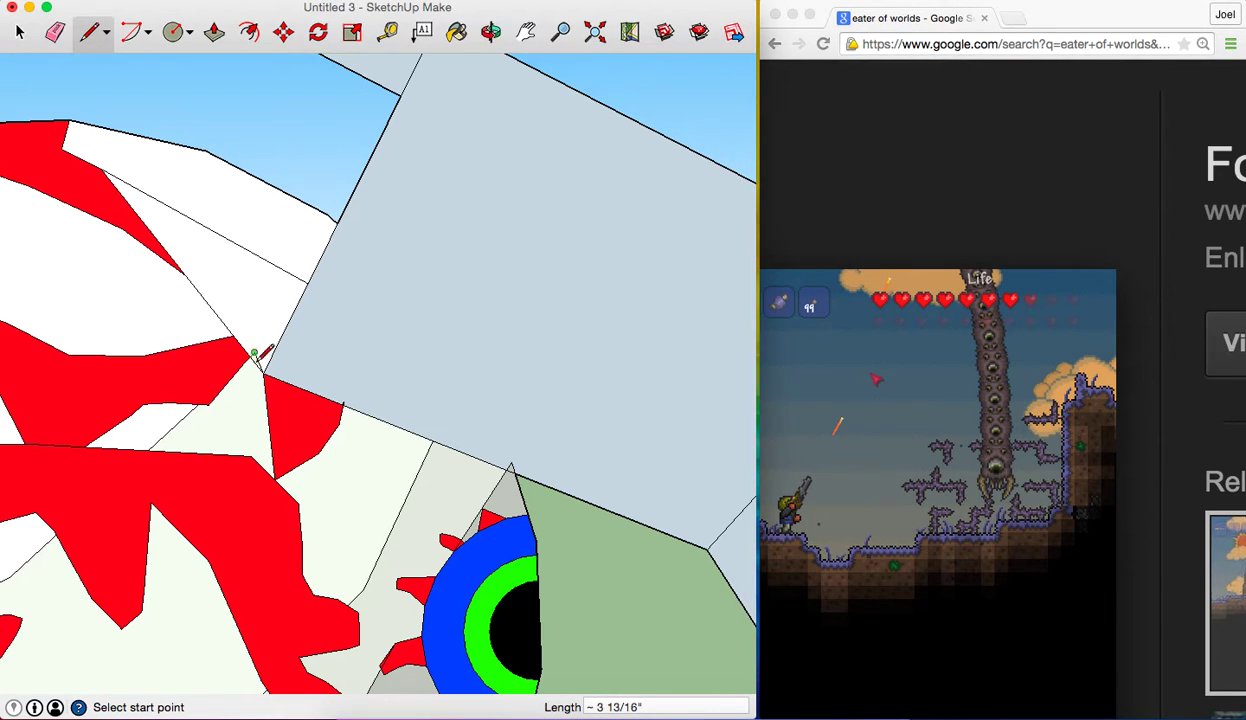
{"action": "left_click", "coordinate": [66, 36]}
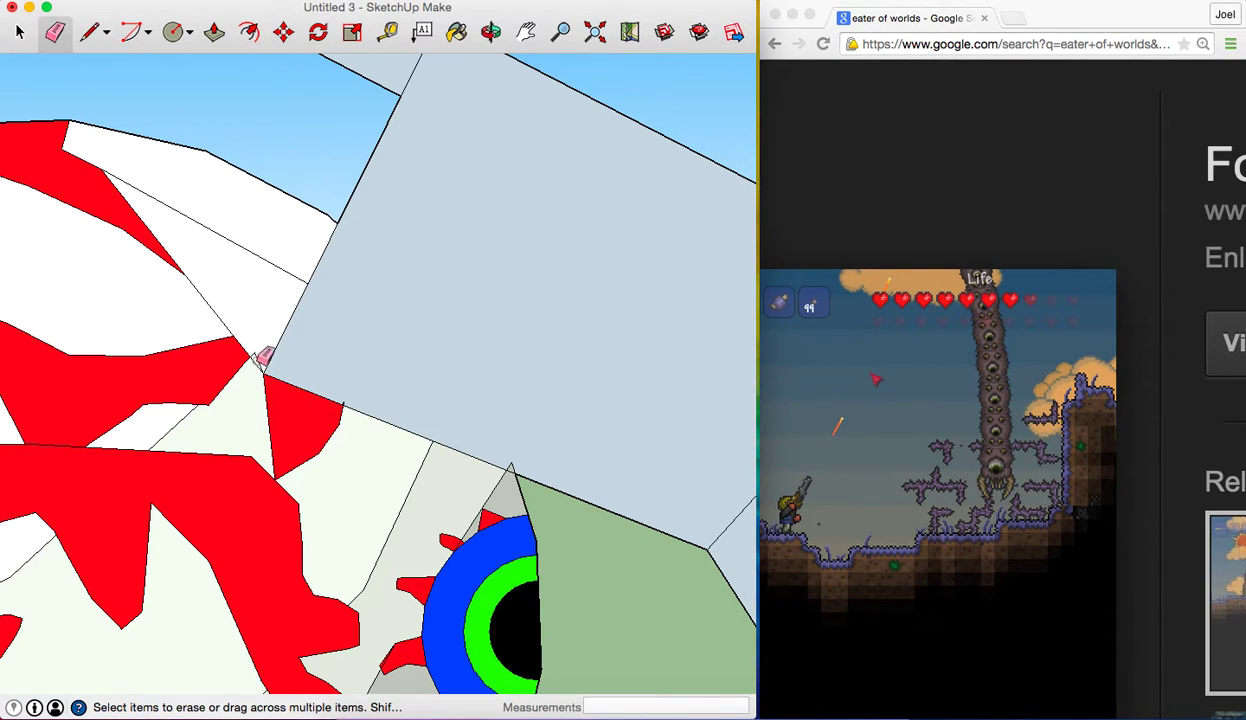
{"action": "left_click", "coordinate": [86, 32]}
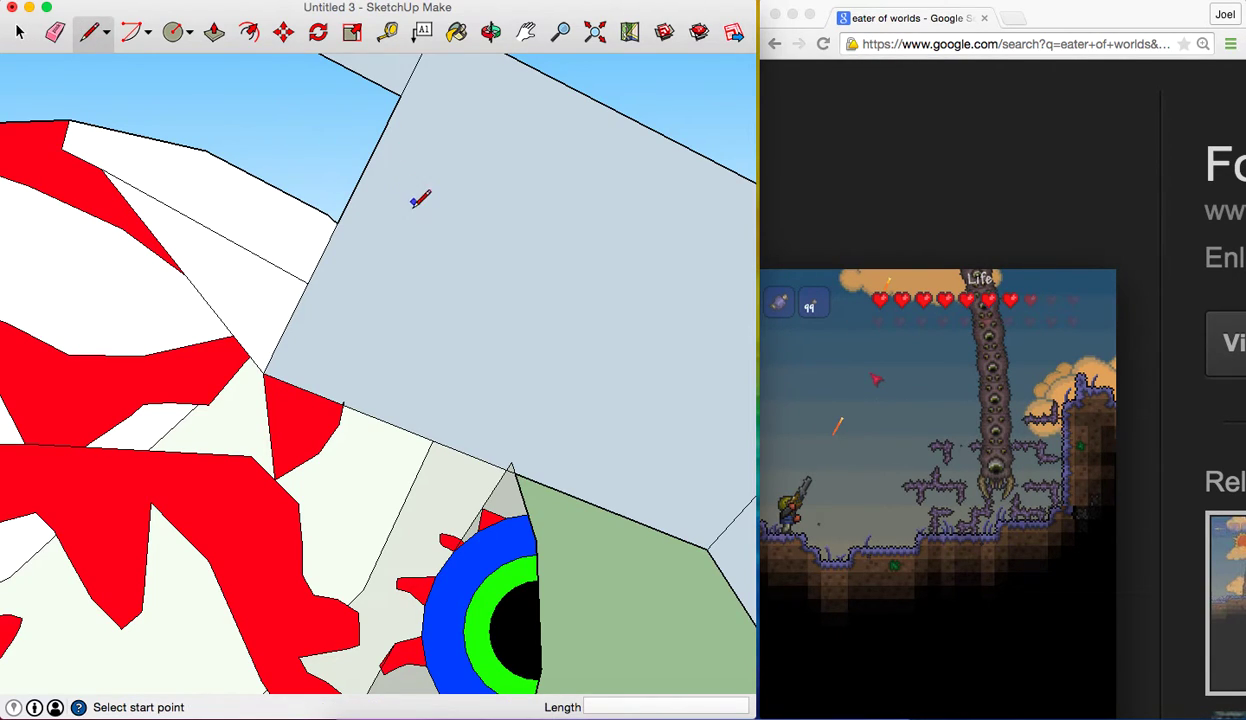
{"action": "left_click_drag", "start_coordinate": [336, 223], "coordinate": [294, 139]}
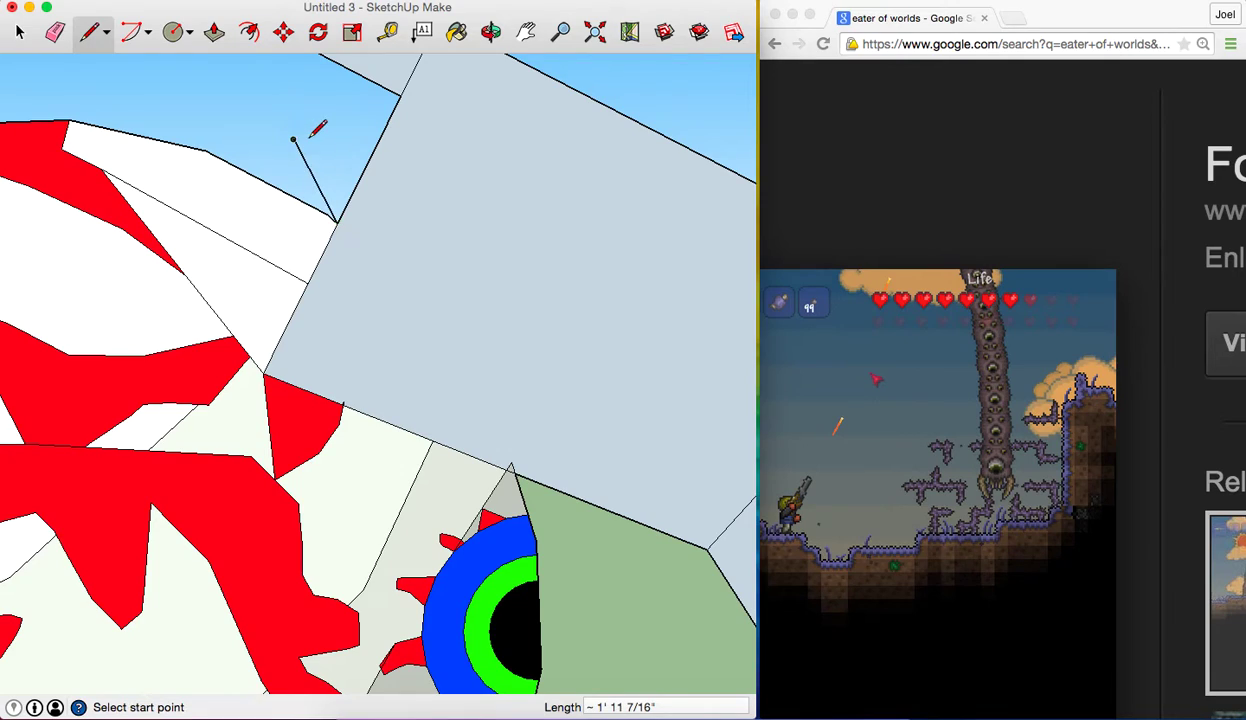
{"action": "left_click", "coordinate": [294, 139]}
{"action": "left_click", "coordinate": [358, 184]}
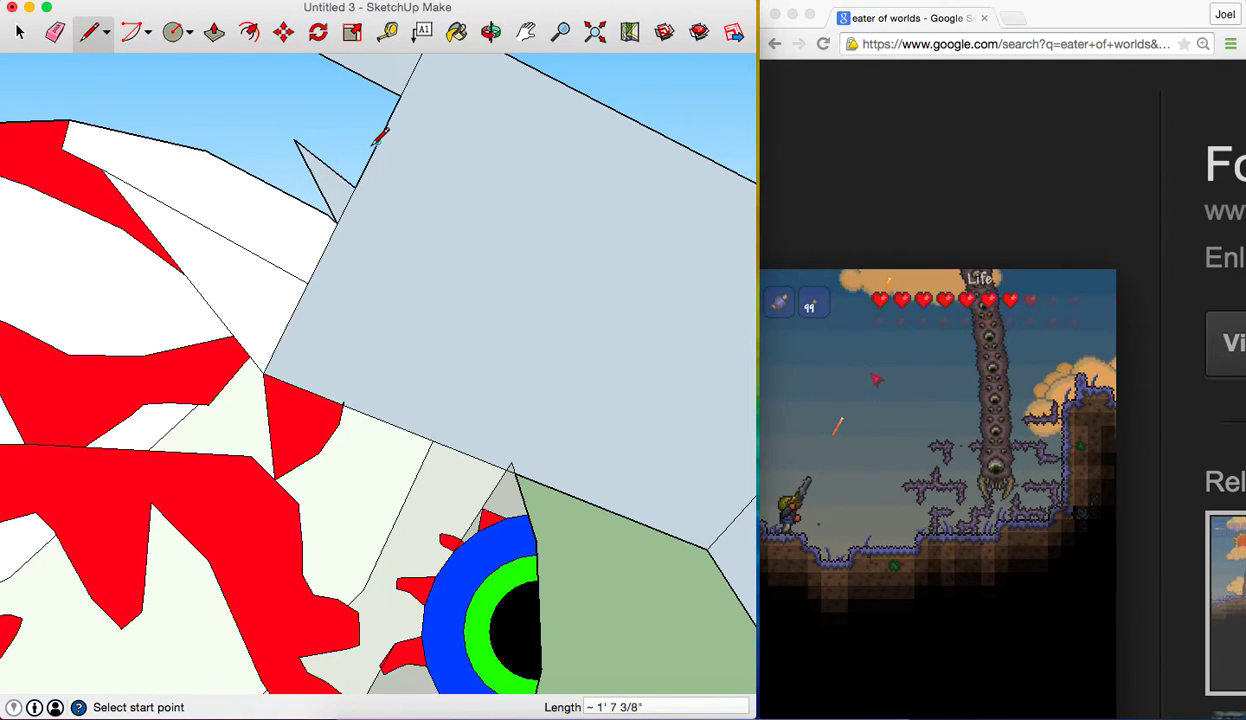
{"action": "left_click", "coordinate": [377, 141]}
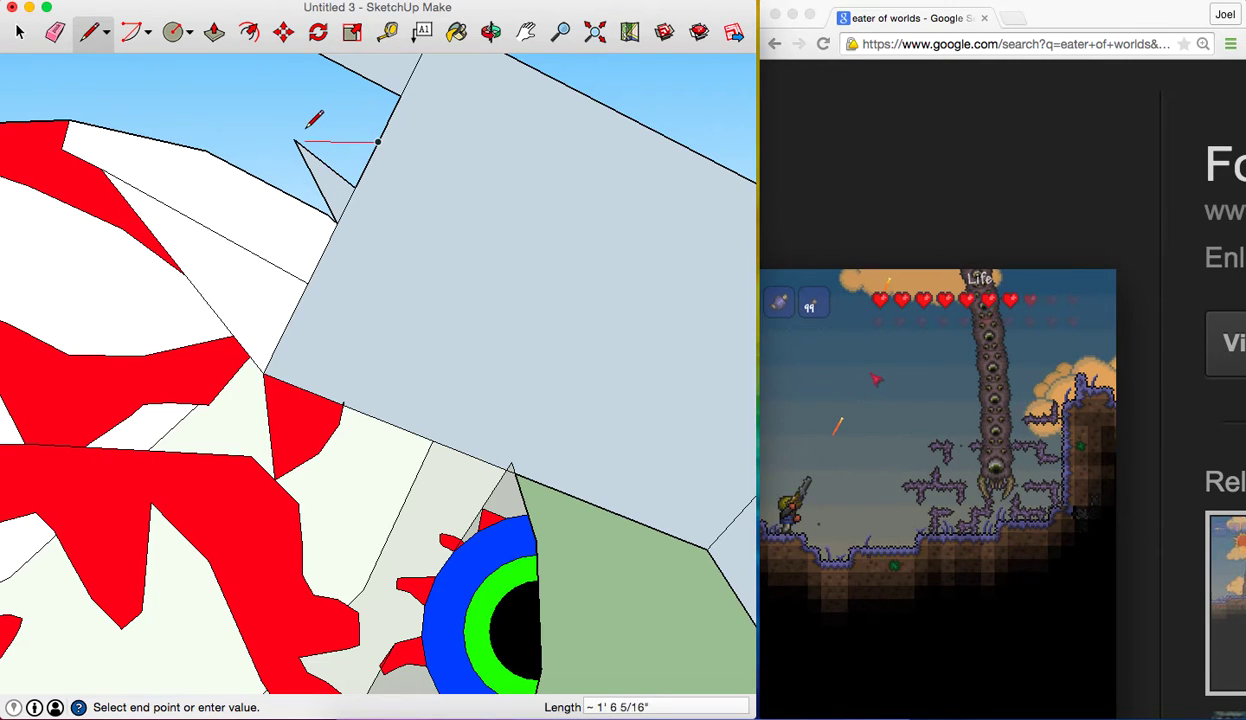
{"action": "left_click", "coordinate": [298, 127]}
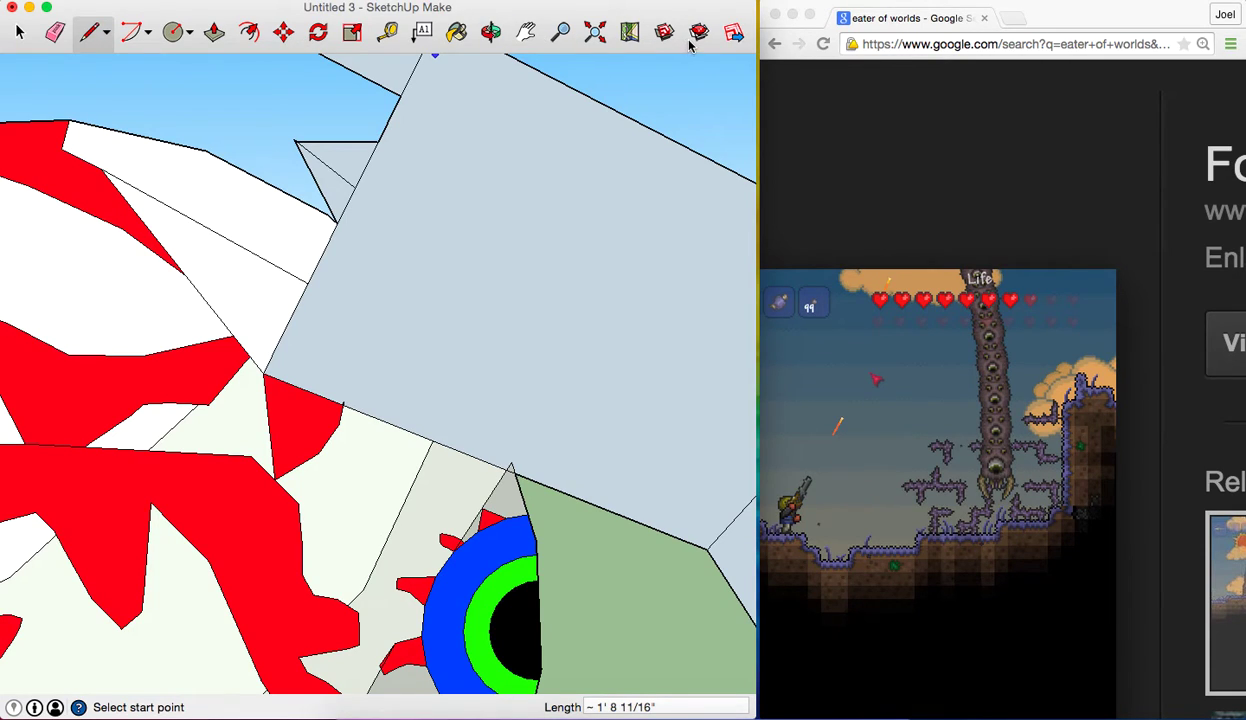
Sample the light grey from the model and paint the white triangular face with it
{"action": "left_click", "coordinate": [456, 32]}
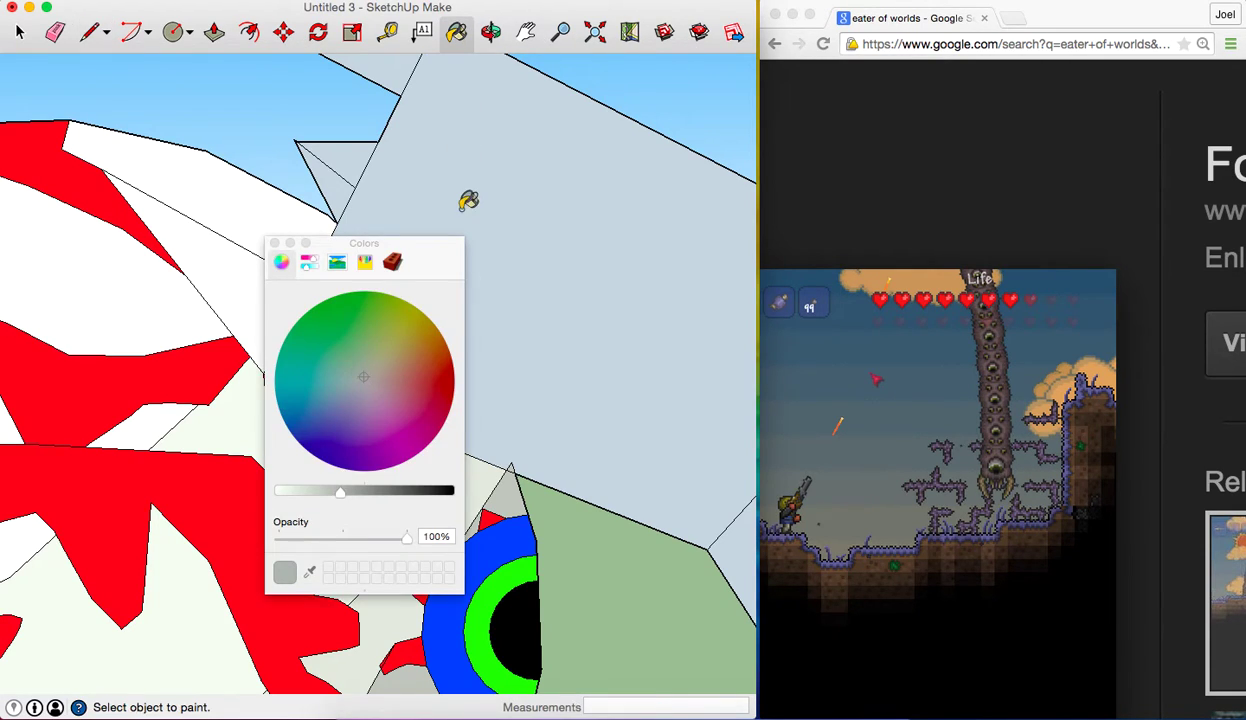
{"action": "left_click", "coordinate": [259, 235]}
{"action": "left_click", "coordinate": [361, 205]}
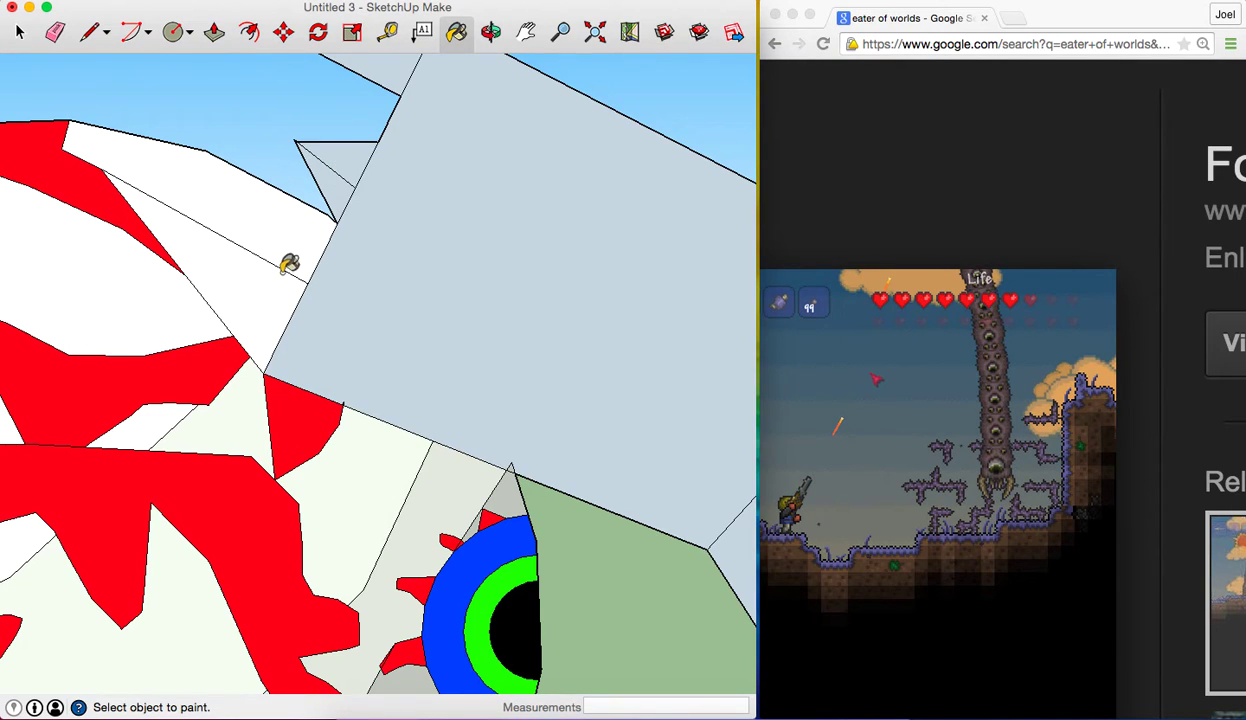
{"action": "left_click", "coordinate": [266, 292]}
{"action": "middle_click_drag", "start_coordinate": [499, 212], "coordinate": [499, 212]}
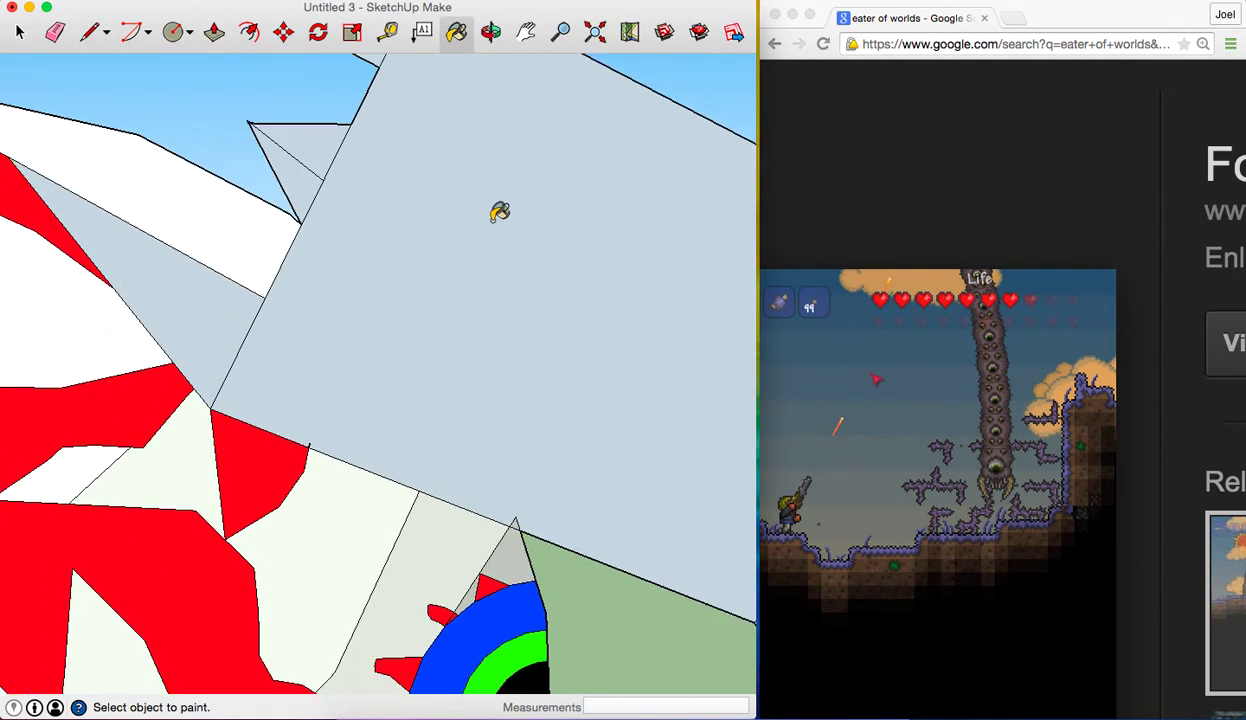
{"action": "scroll", "coordinate": [499, 212], "scroll_direction": "down", "scroll_amount": 1}
Mix a dark golden paint colour with the colour wheel and brightness slider
{"action": "left_click", "coordinate": [456, 32]}
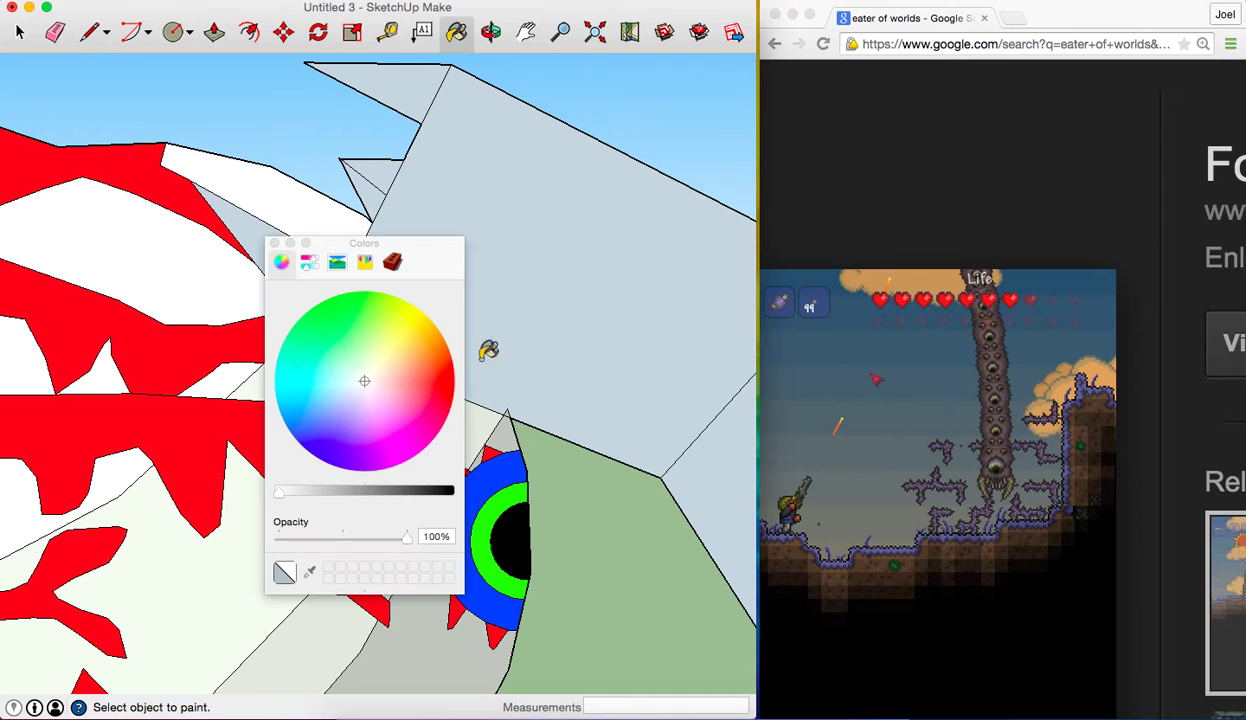
{"action": "left_click", "coordinate": [378, 355]}
{"action": "mouse_move", "coordinate": [378, 355]}
{"action": "left_mouse_down"}
{"action": "mouse_move", "coordinate": [409, 330]}
{"action": "mouse_move", "coordinate": [391, 311]}
{"action": "left_mouse_up"}
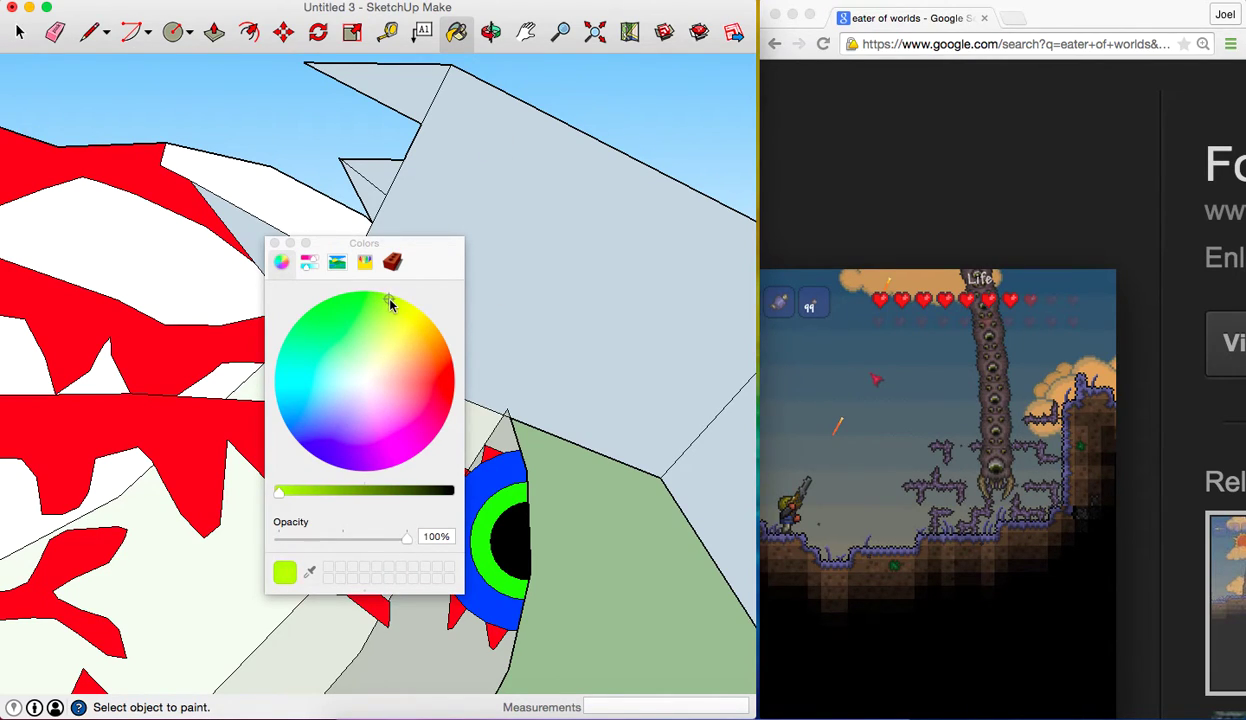
{"action": "mouse_move", "coordinate": [392, 305]}
{"action": "left_mouse_down"}
{"action": "mouse_move", "coordinate": [394, 330]}
{"action": "mouse_move", "coordinate": [421, 348]}
{"action": "mouse_move", "coordinate": [420, 385]}
{"action": "mouse_move", "coordinate": [433, 362]}
{"action": "mouse_move", "coordinate": [403, 395]}
{"action": "mouse_move", "coordinate": [486, 340]}
{"action": "left_mouse_up"}
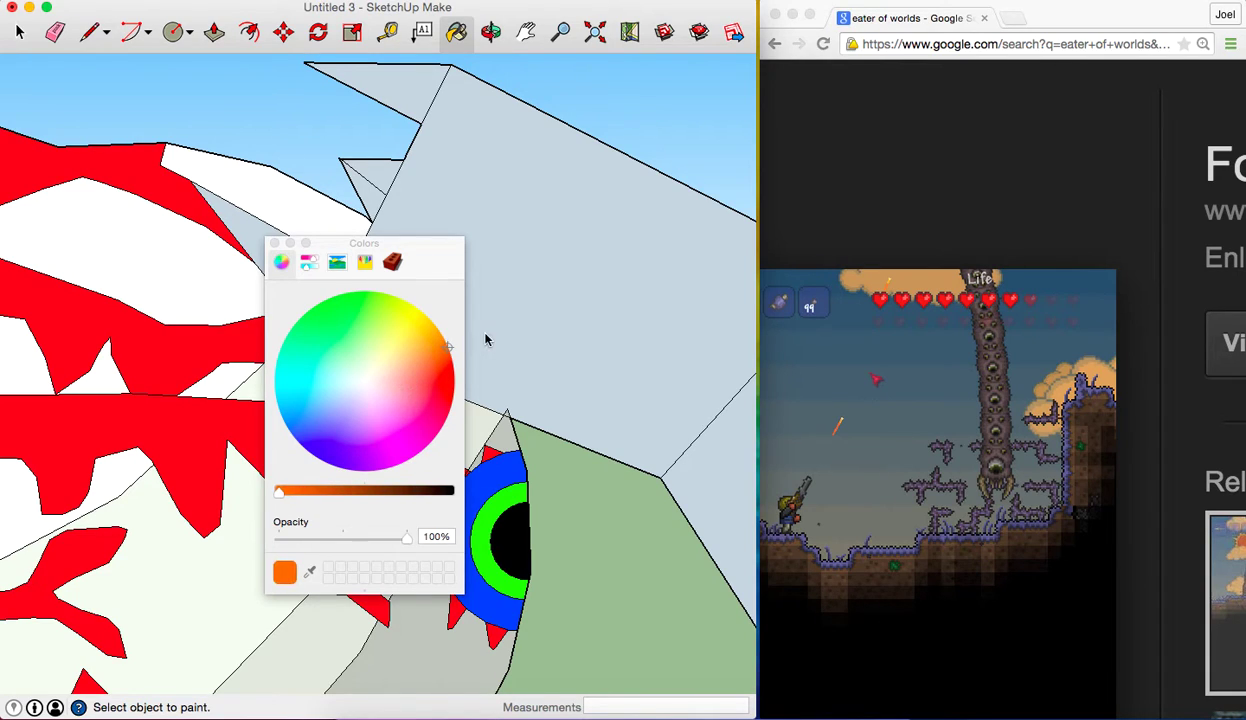
{"action": "left_click_drag", "start_coordinate": [353, 491], "coordinate": [344, 493]}
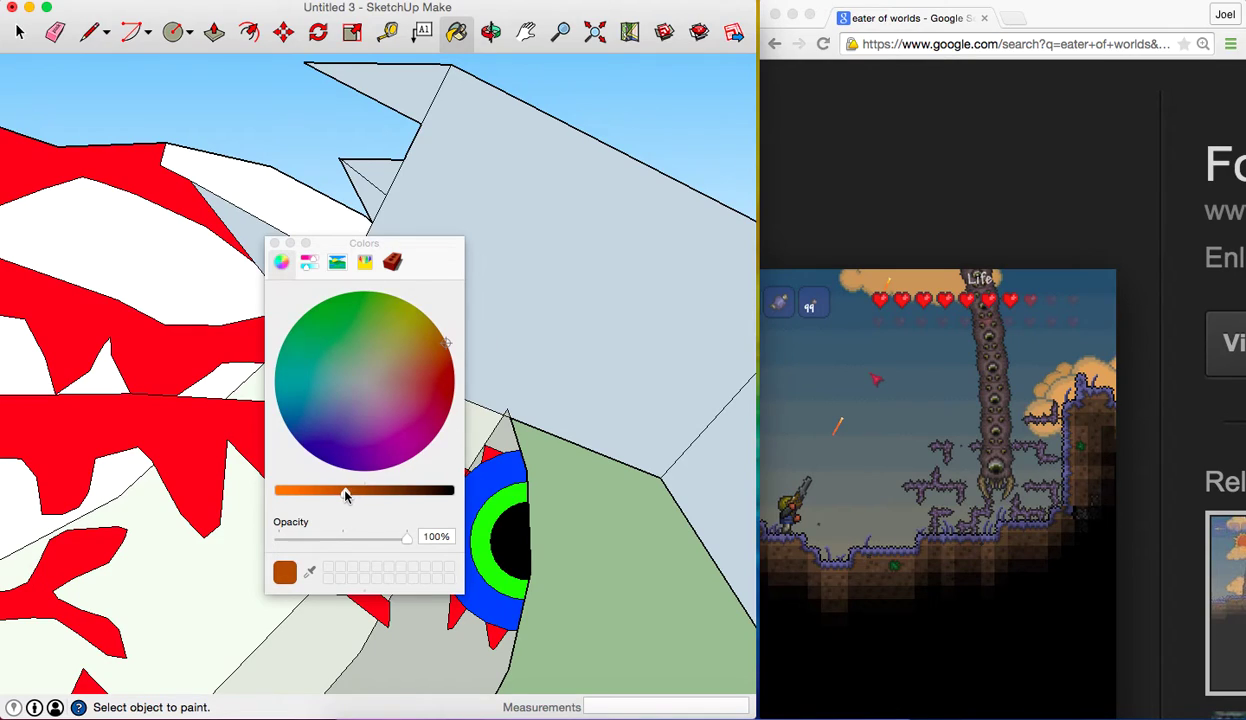
{"action": "left_click", "coordinate": [430, 341]}
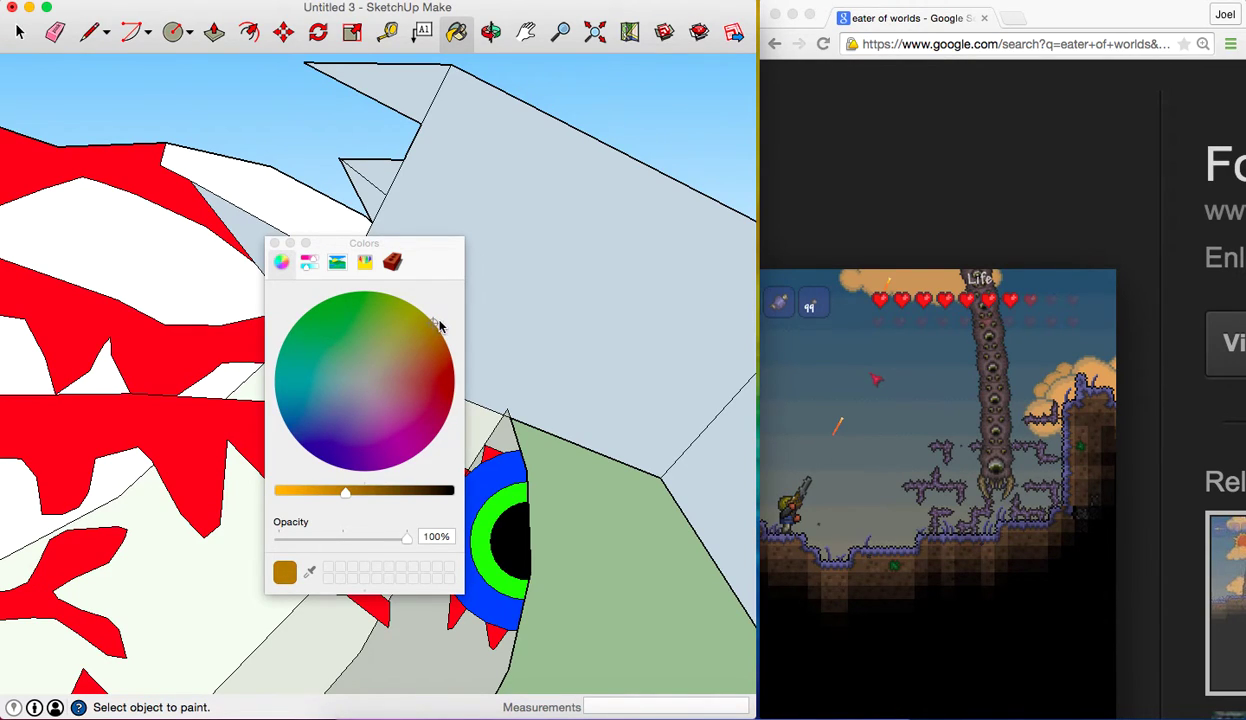
{"action": "left_click_drag", "start_coordinate": [442, 327], "coordinate": [436, 317]}
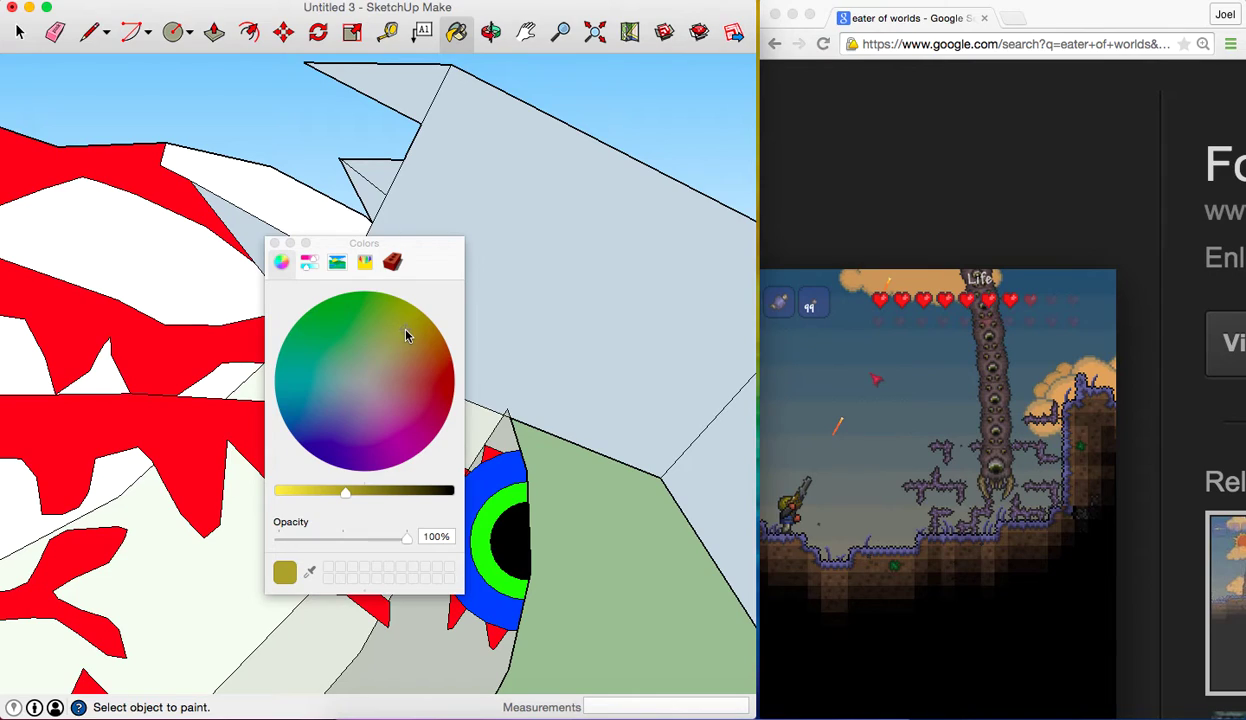
{"action": "left_click", "coordinate": [275, 243]}
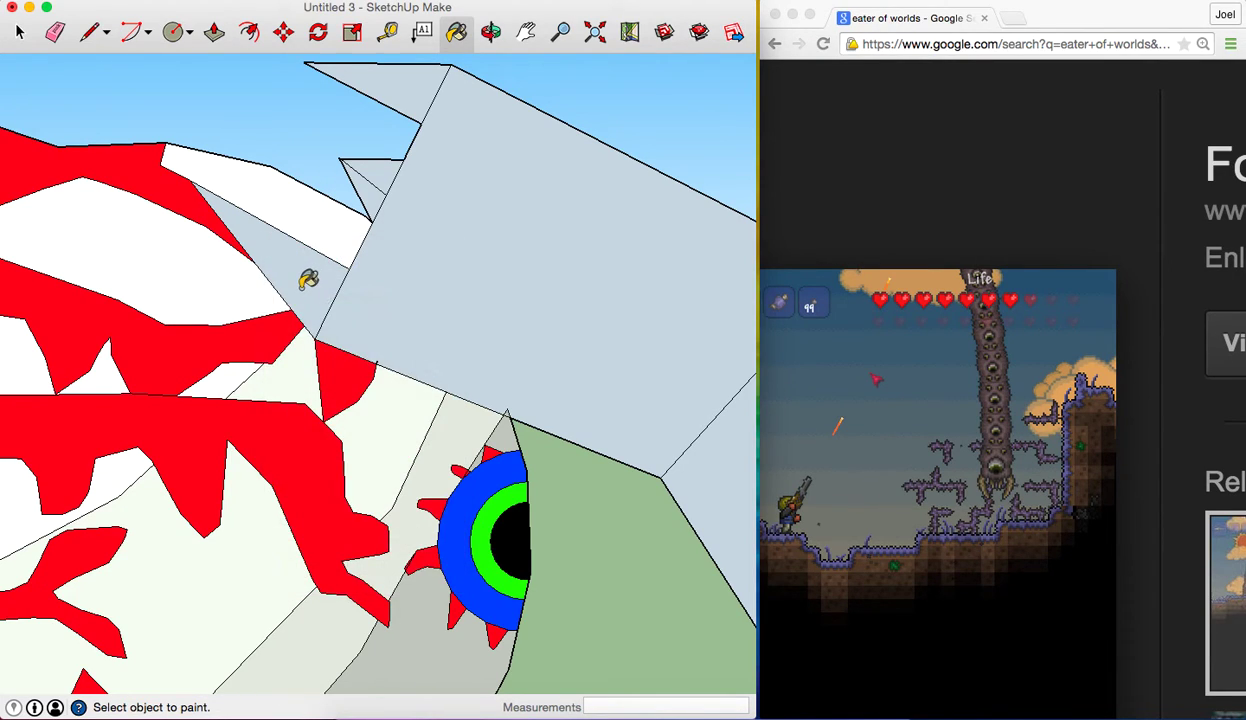
Paint the triangular spike faces, small and large, gold
{"action": "left_click", "coordinate": [308, 280]}
{"action": "left_click", "coordinate": [362, 186]}
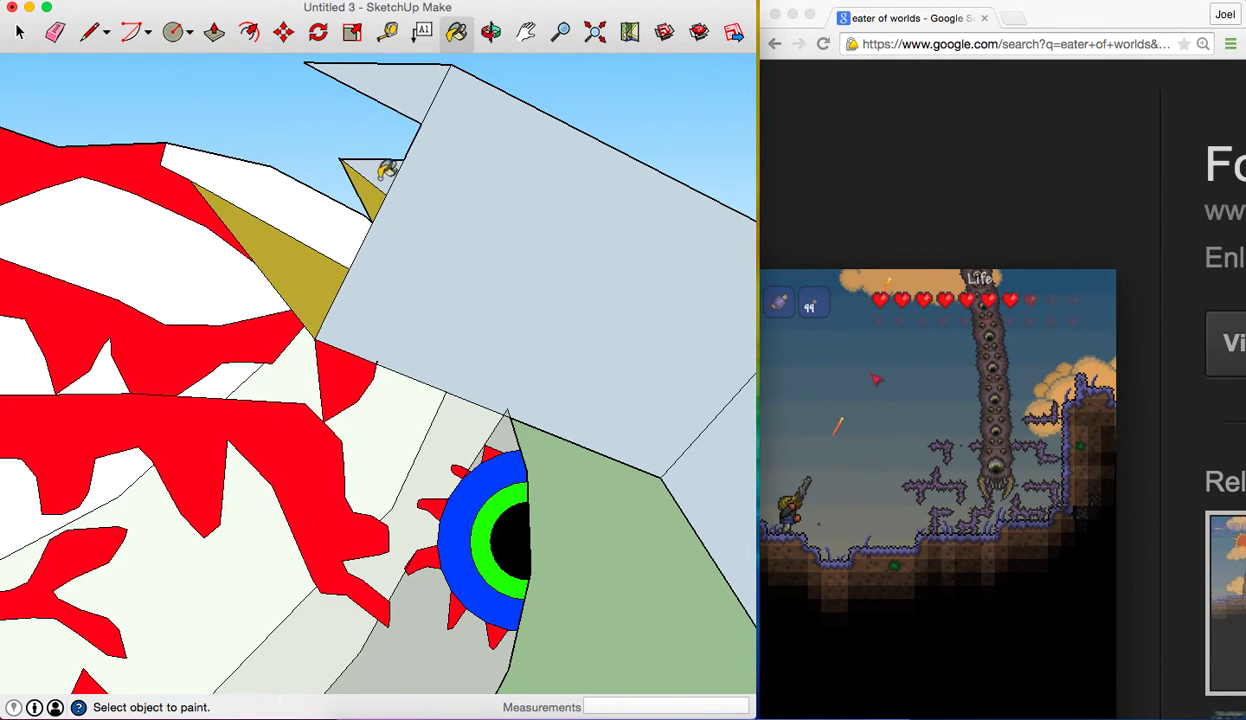
{"action": "left_click", "coordinate": [385, 172]}
{"action": "left_click", "coordinate": [421, 92]}
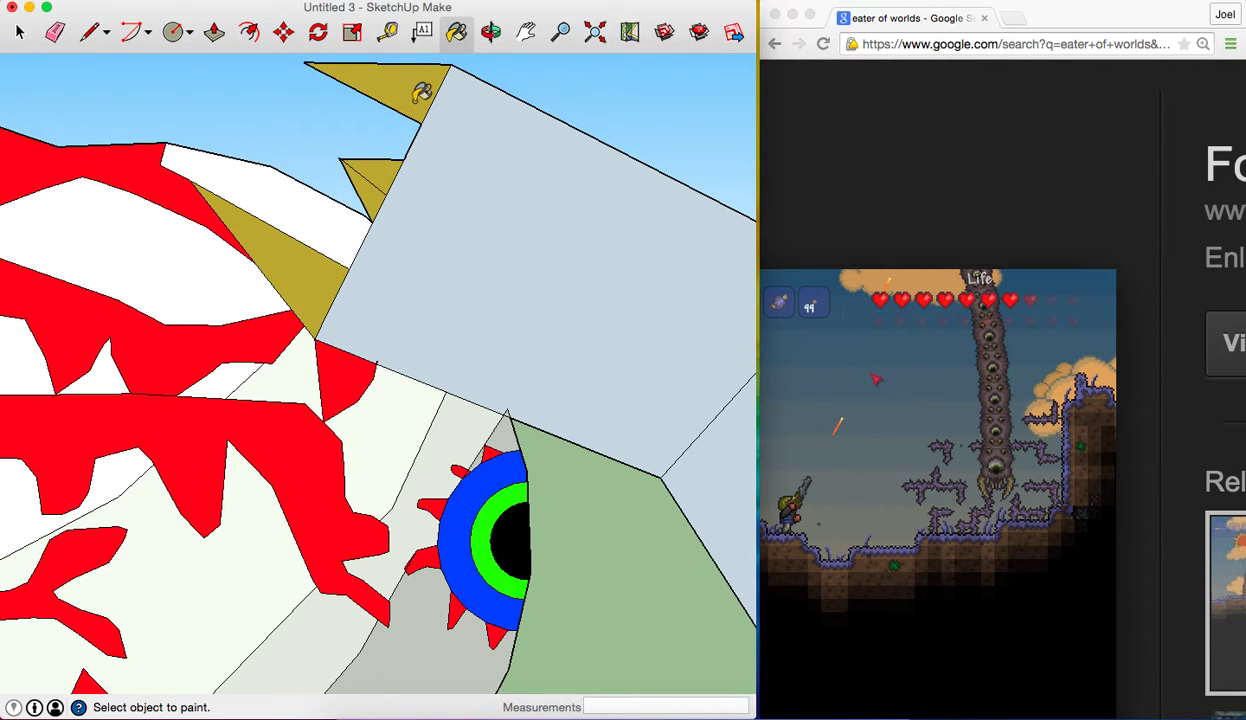
Split the top spike and lower gold triangle with new edges and erase the unwanted part
{"action": "left_click", "coordinate": [88, 33]}
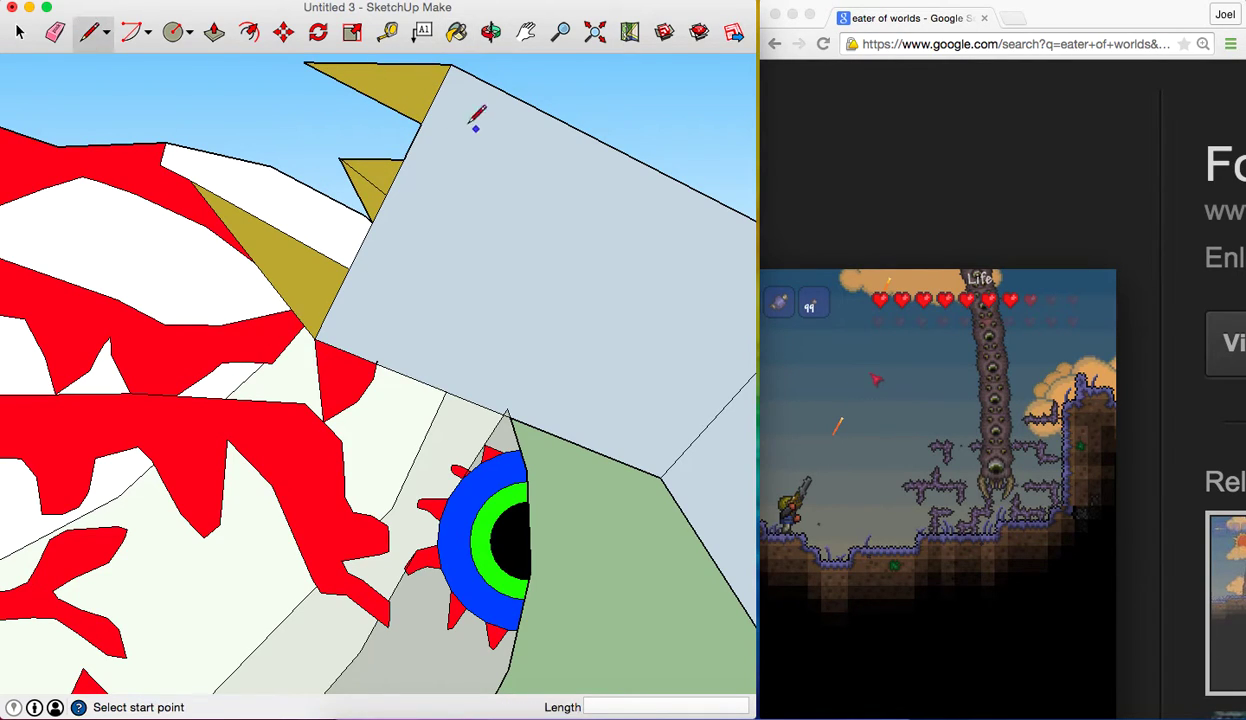
{"action": "left_click", "coordinate": [362, 92]}
{"action": "left_click", "coordinate": [434, 96]}
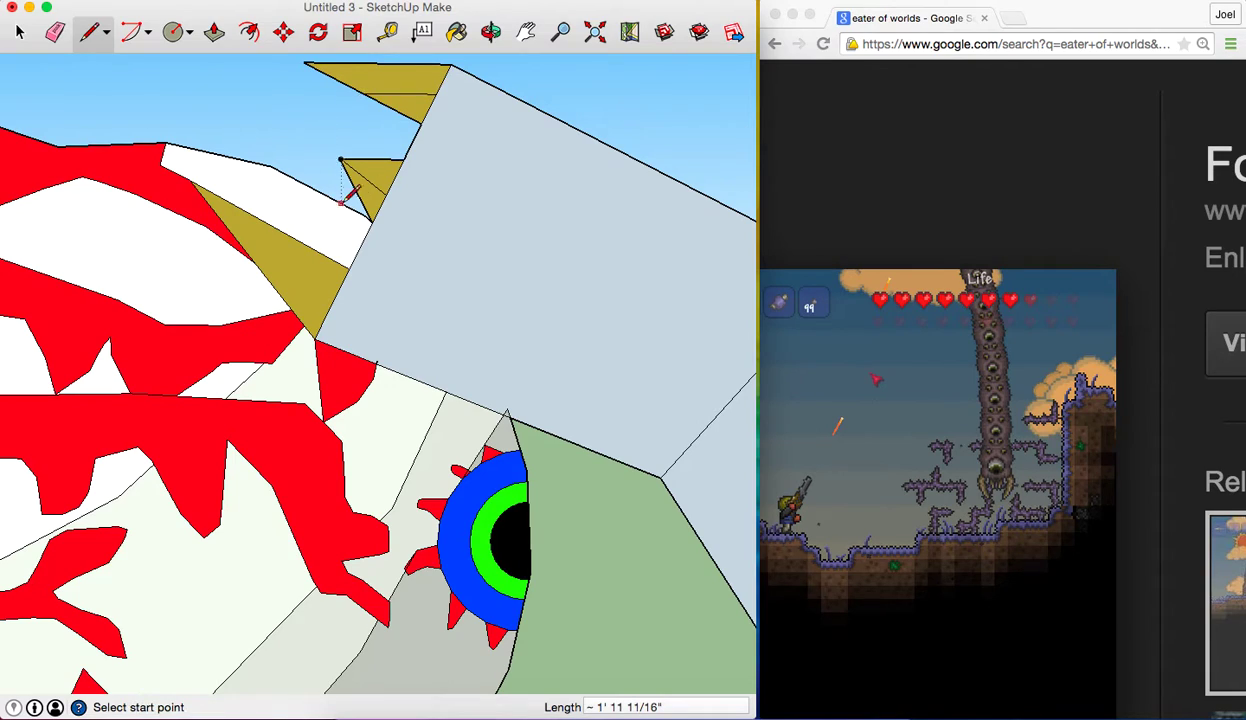
{"action": "left_click", "coordinate": [283, 229]}
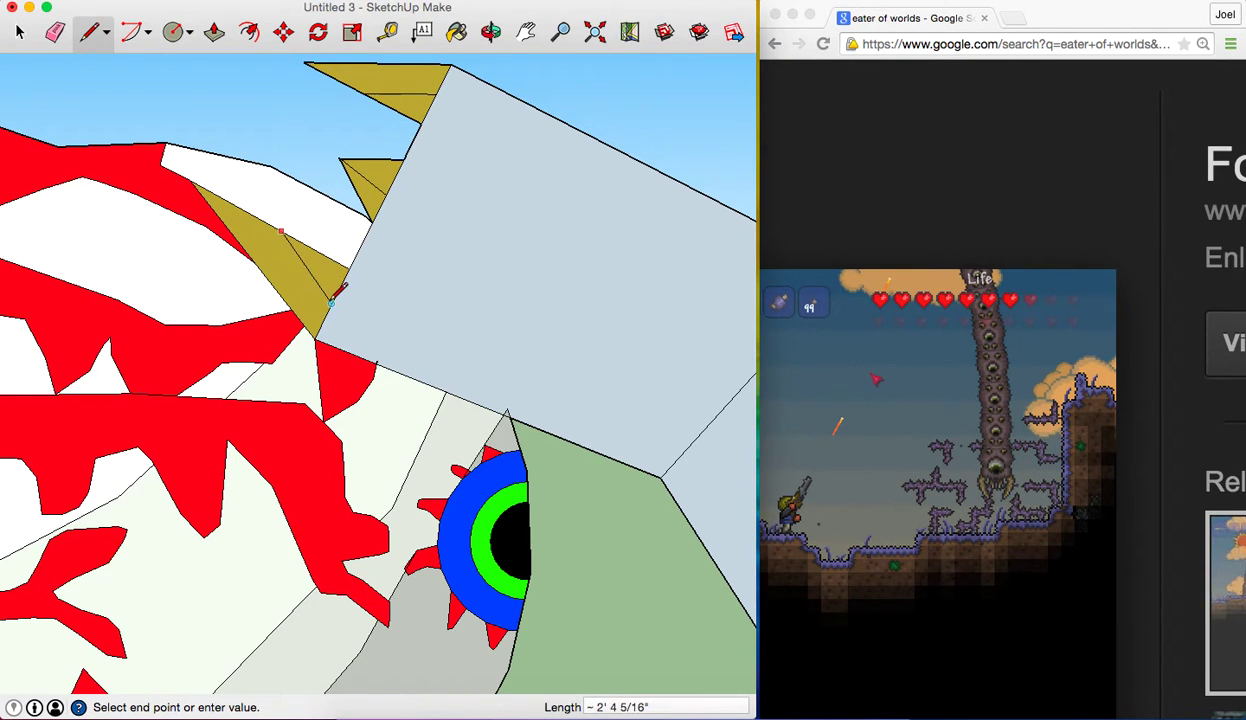
{"action": "left_click", "coordinate": [332, 288]}
{"action": "left_click", "coordinate": [54, 31]}
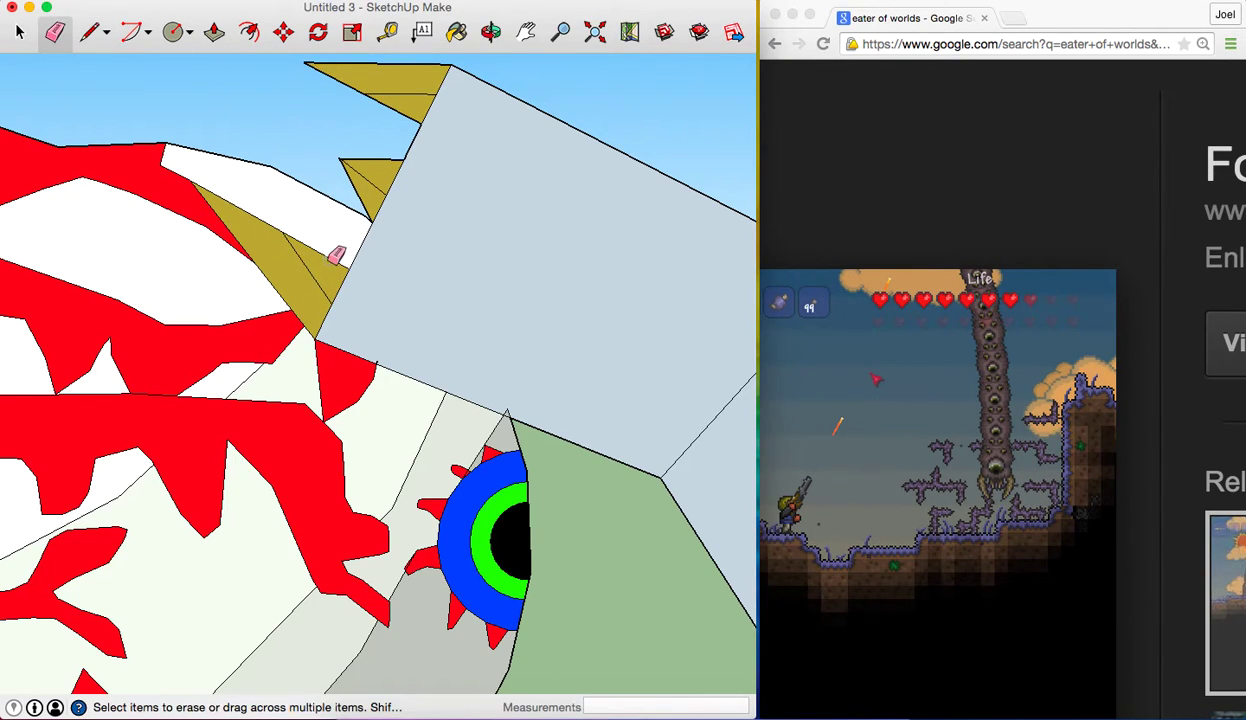
{"action": "left_click", "coordinate": [331, 255]}
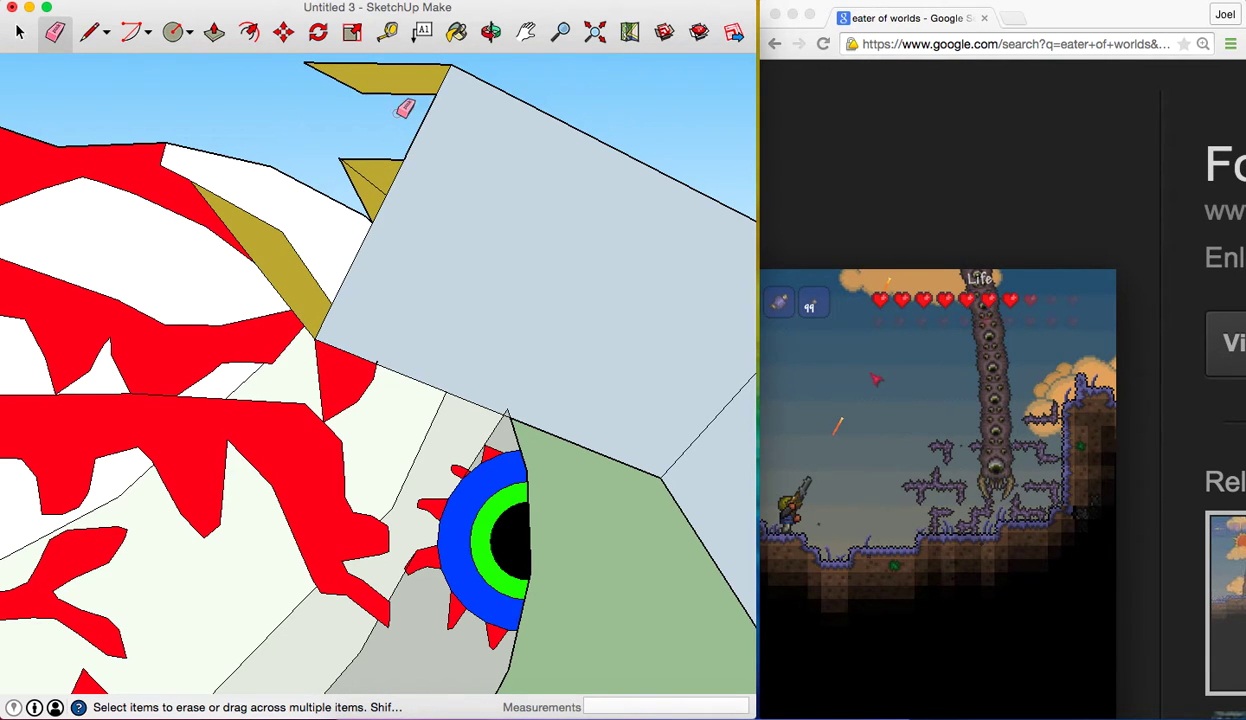
{"action": "scroll", "coordinate": [415, 105], "scroll_direction": "up", "scroll_amount": 1}
{"action": "scroll", "coordinate": [415, 105], "scroll_direction": "down", "scroll_amount": 1}
{"action": "scroll", "coordinate": [415, 105], "scroll_direction": "down", "scroll_amount": 1}
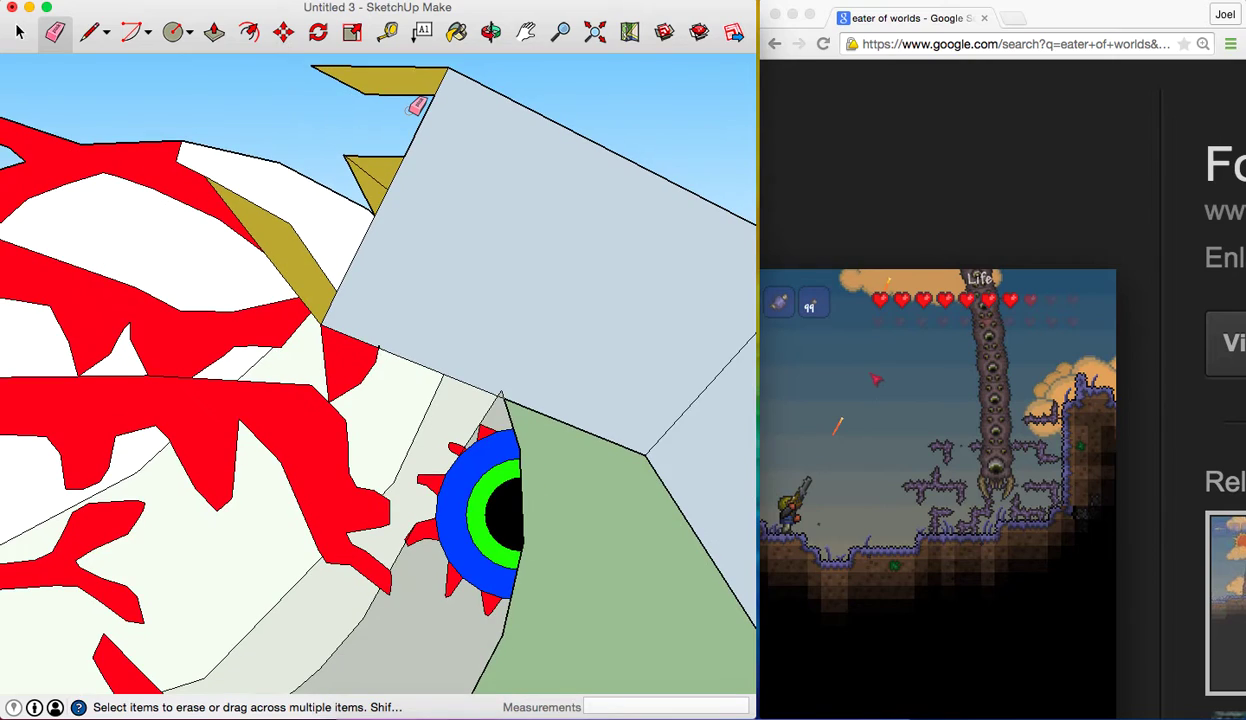
{"action": "scroll", "coordinate": [410, 102], "scroll_direction": "down", "scroll_amount": 1}
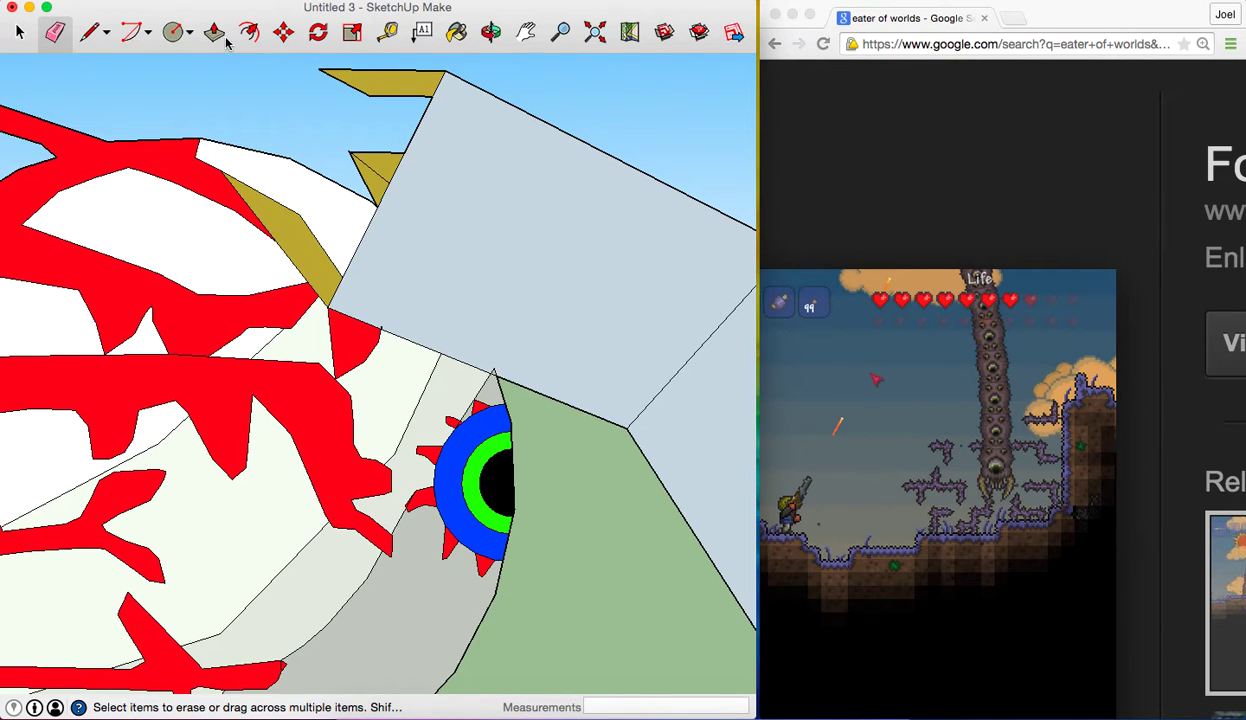
Draw a large eye circle plus two overlapping smaller circles, erasing the extras to leave a crescent
{"action": "left_click", "coordinate": [185, 38]}
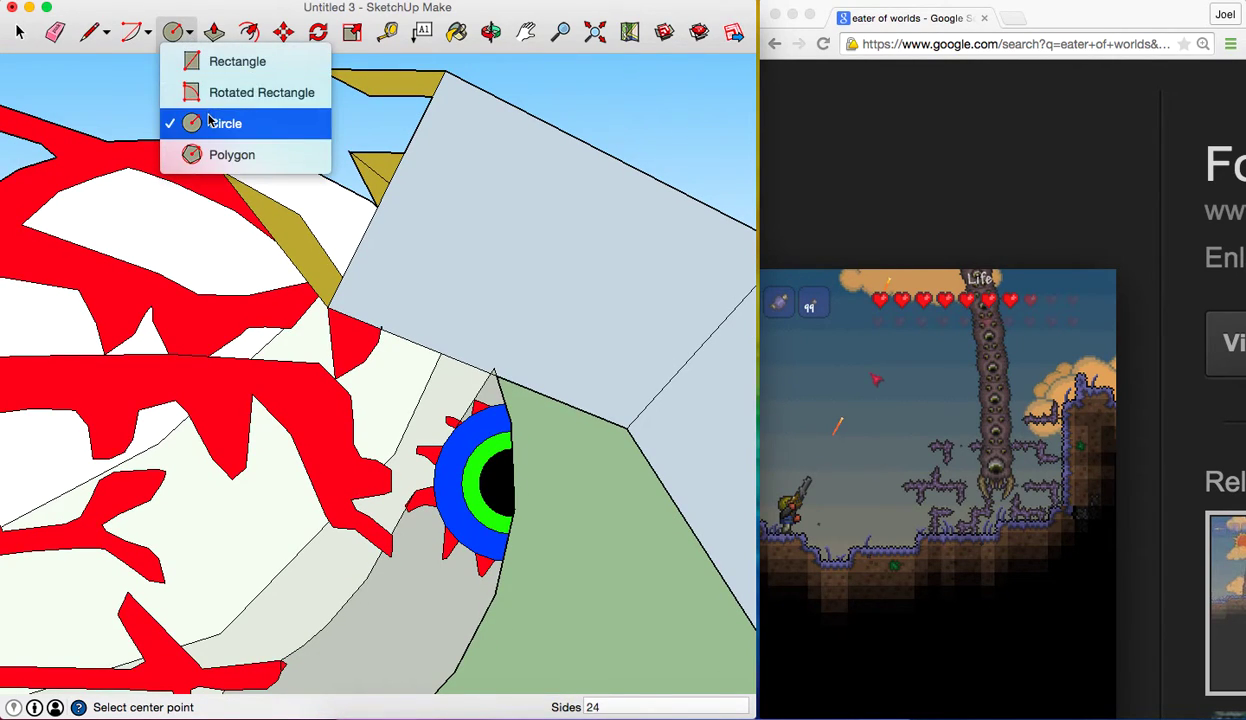
{"action": "left_click", "coordinate": [217, 120]}
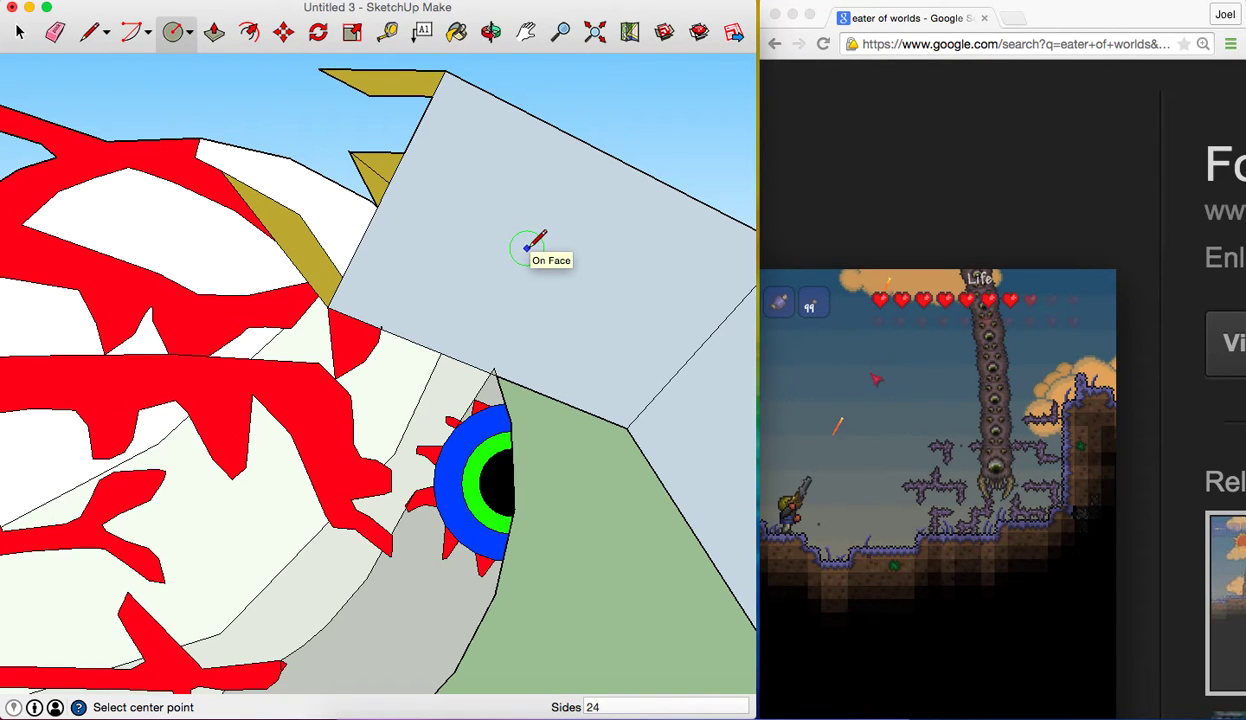
{"action": "left_click", "coordinate": [527, 248]}
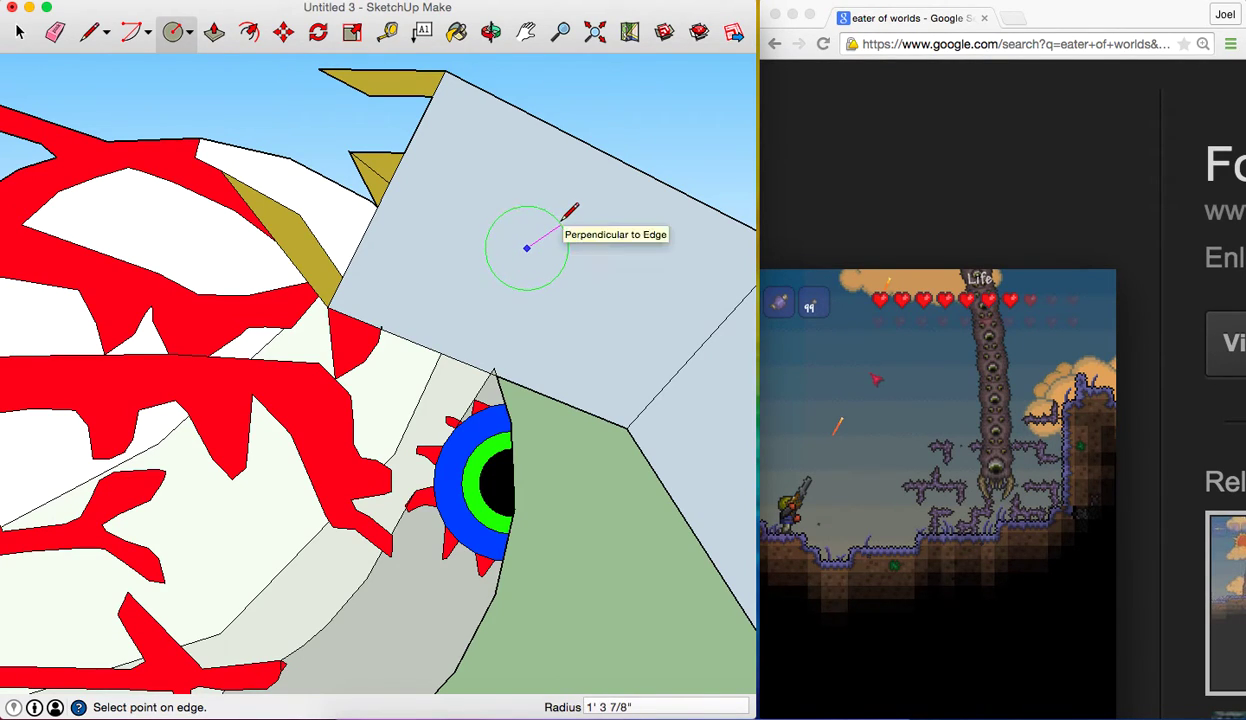
{"action": "left_click", "coordinate": [563, 220]}
{"action": "left_click", "coordinate": [487, 230]}
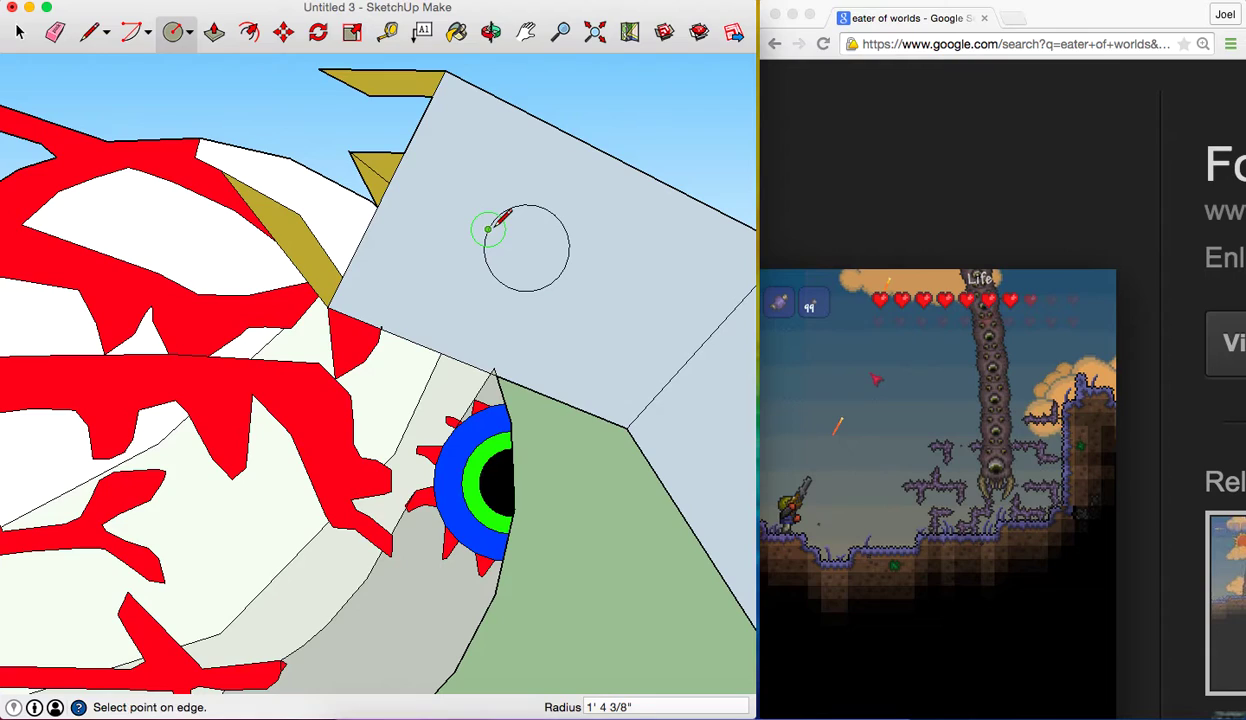
{"action": "left_click", "coordinate": [503, 221]}
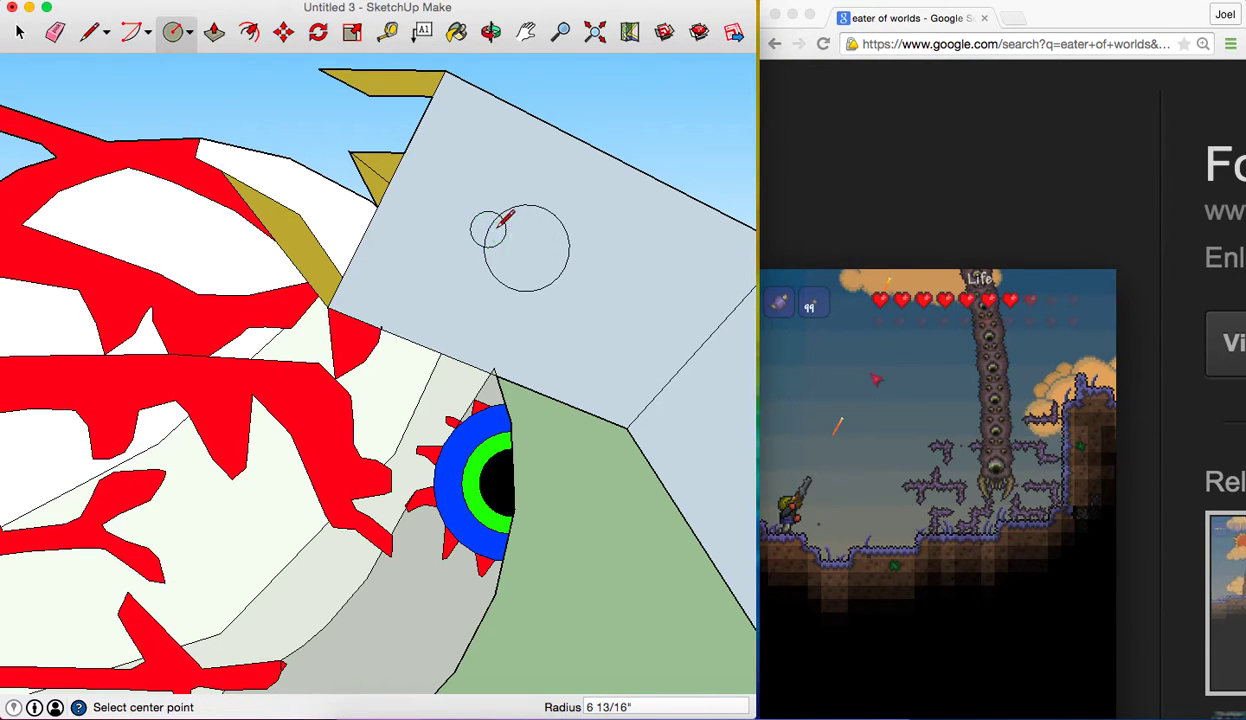
{"action": "left_click", "coordinate": [487, 230]}
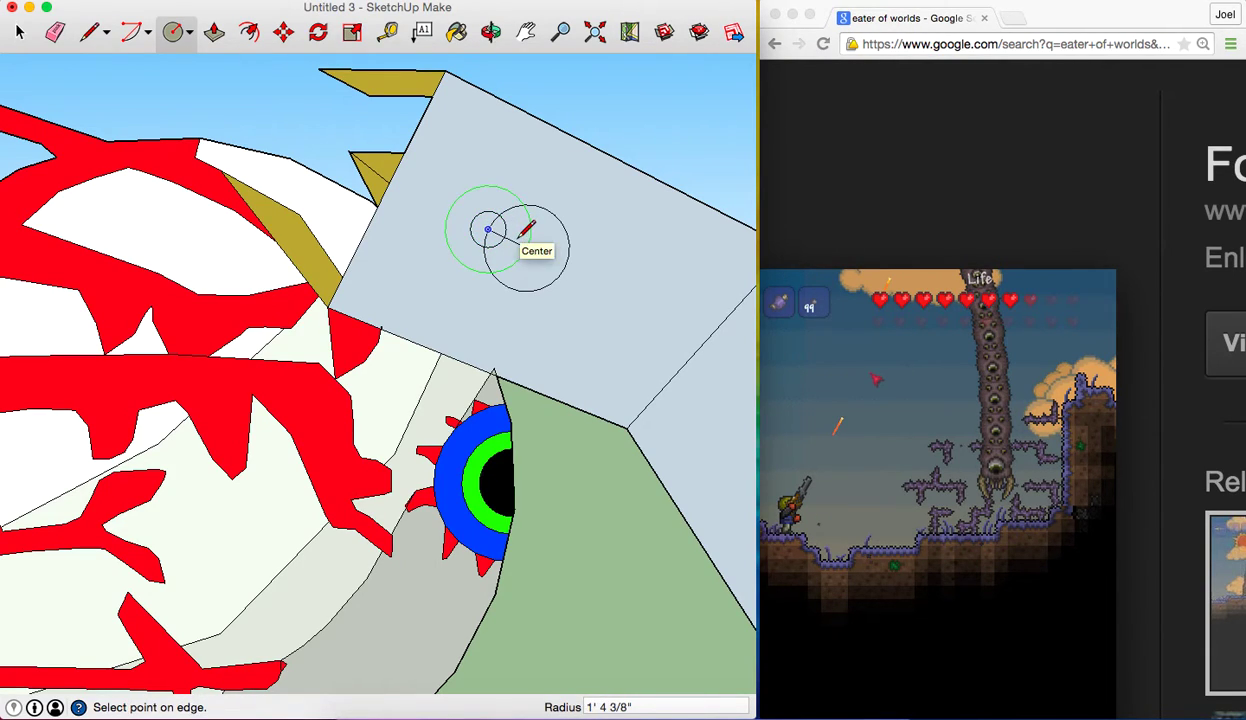
{"action": "left_click", "coordinate": [522, 234]}
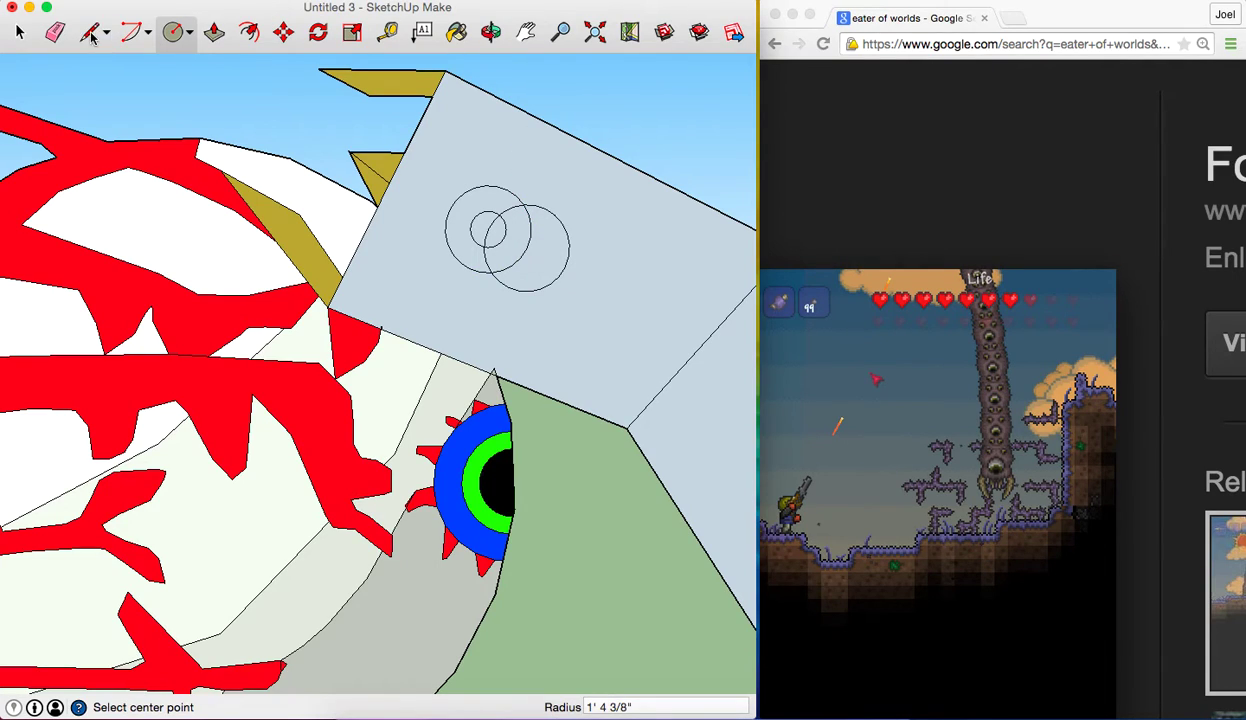
{"action": "left_click", "coordinate": [55, 32]}
{"action": "left_click", "coordinate": [453, 256]}
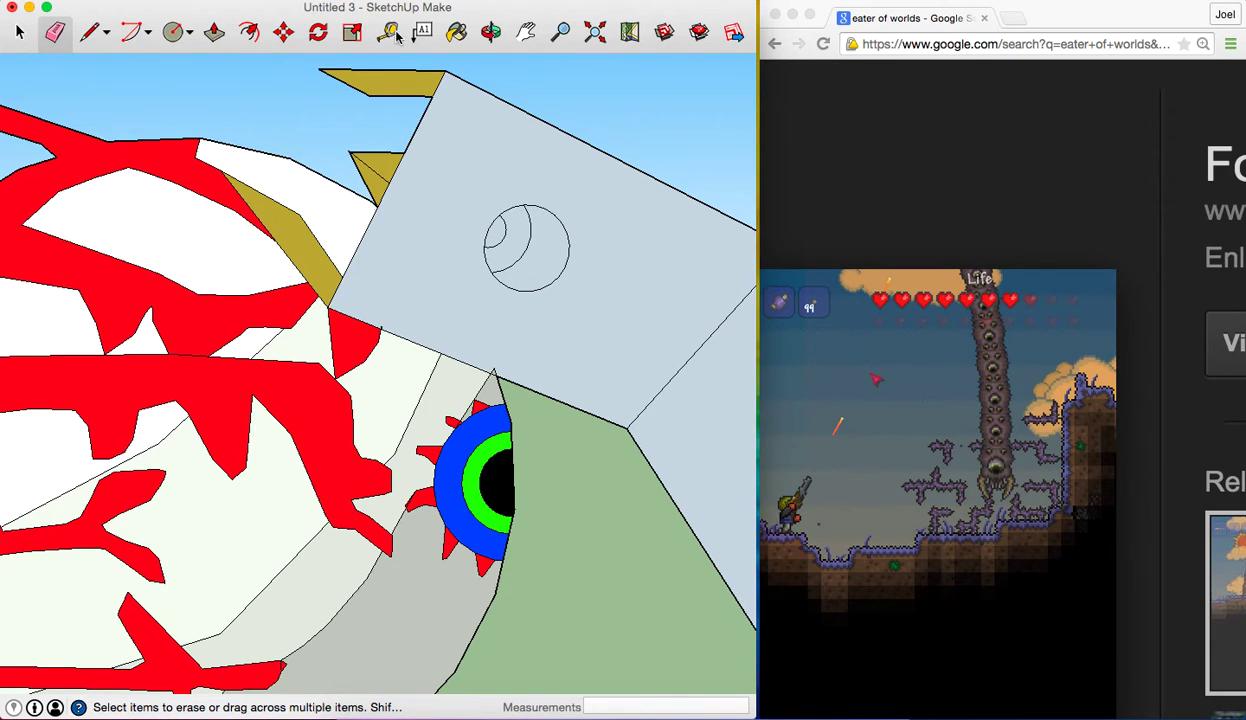
Fill the small crescent inside the eye black
{"action": "left_click", "coordinate": [458, 32]}
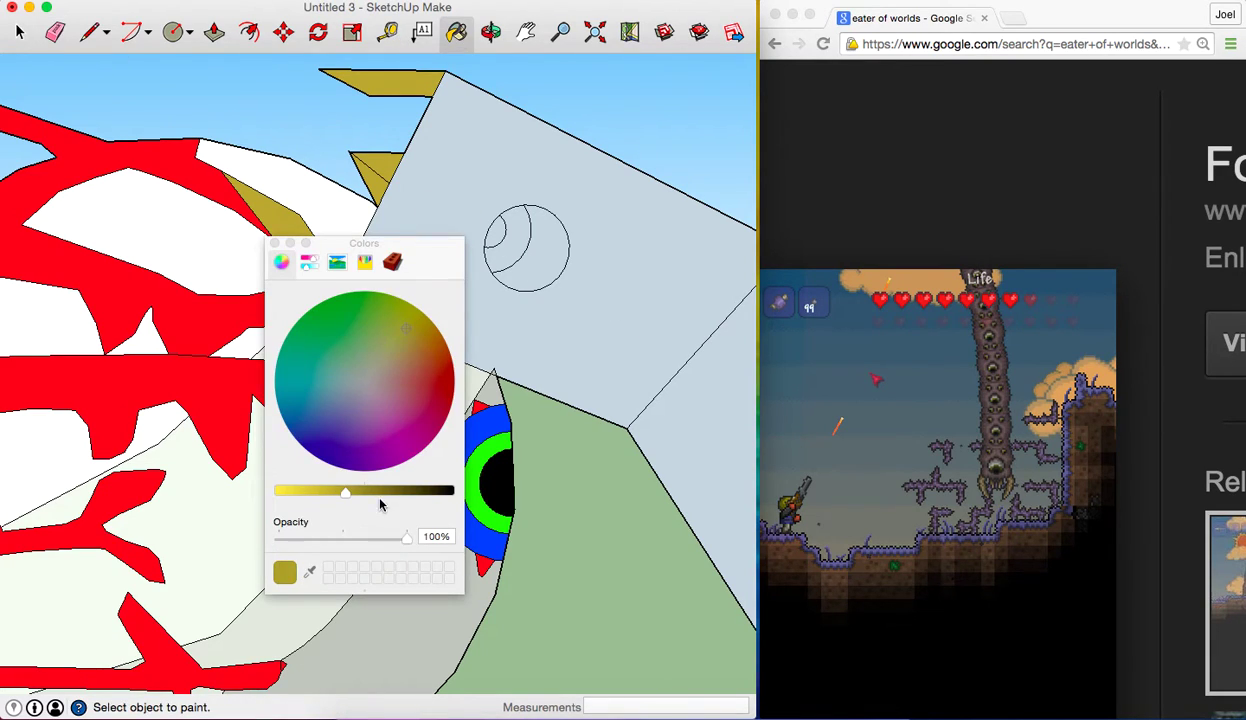
{"action": "left_click_drag", "start_coordinate": [380, 505], "coordinate": [570, 495]}
{"action": "left_click", "coordinate": [274, 243]}
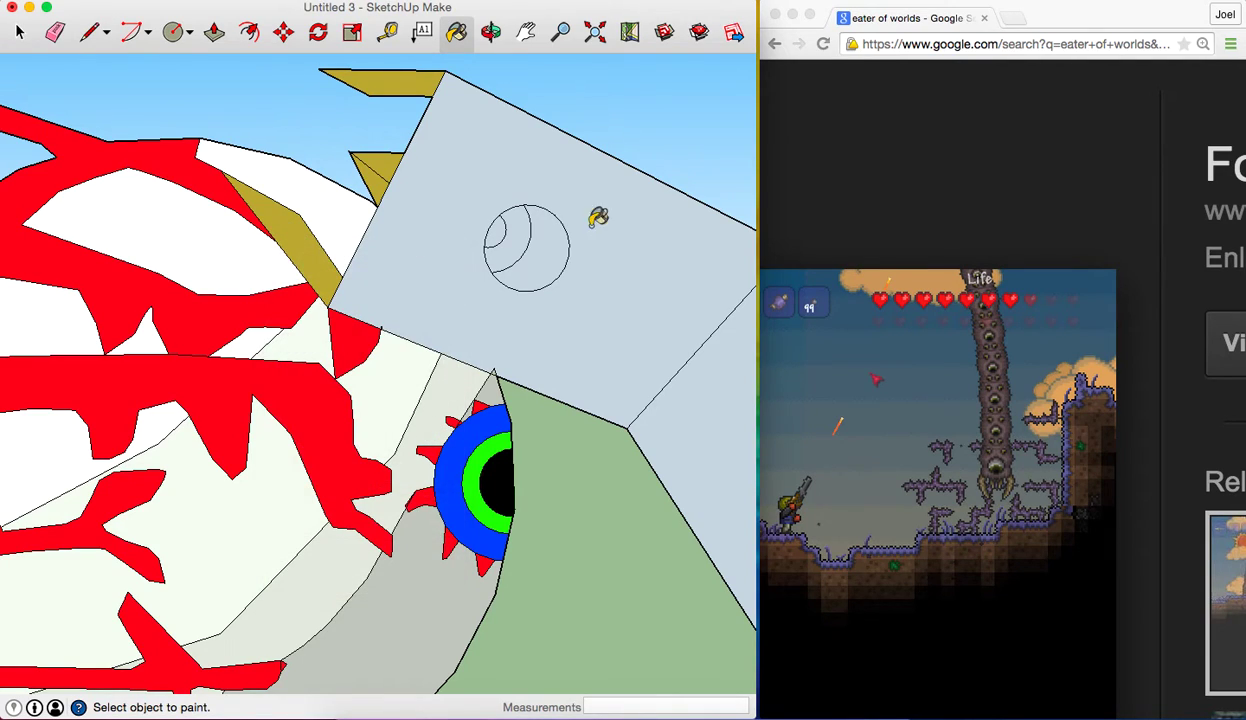
{"action": "left_click", "coordinate": [494, 228]}
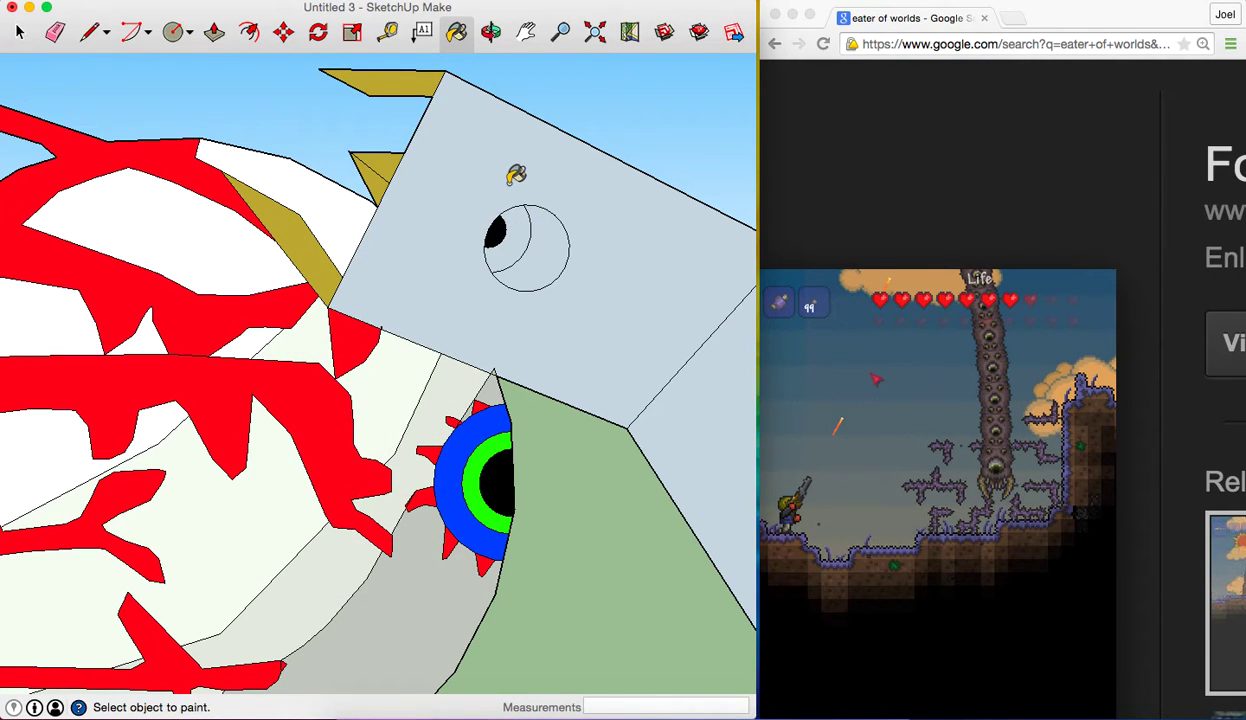
Paint the eye's iris ring light lime green
{"action": "left_click", "coordinate": [449, 38]}
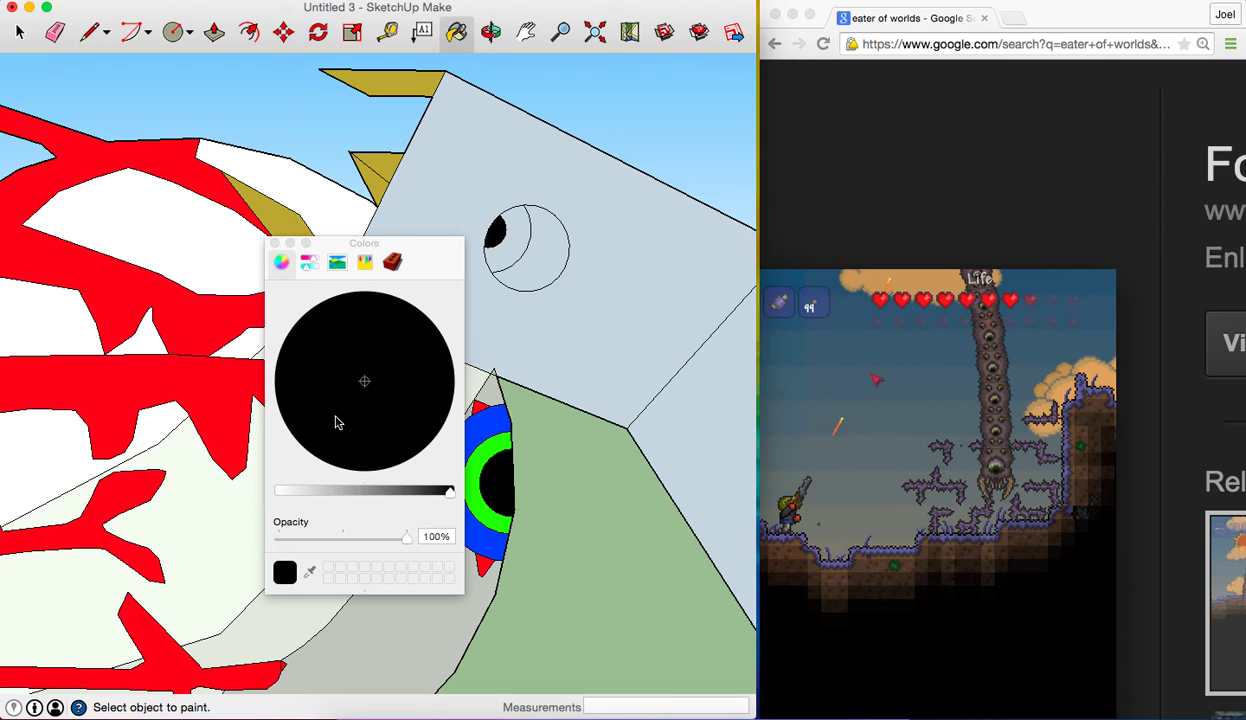
{"action": "left_click_drag", "start_coordinate": [328, 492], "coordinate": [236, 488]}
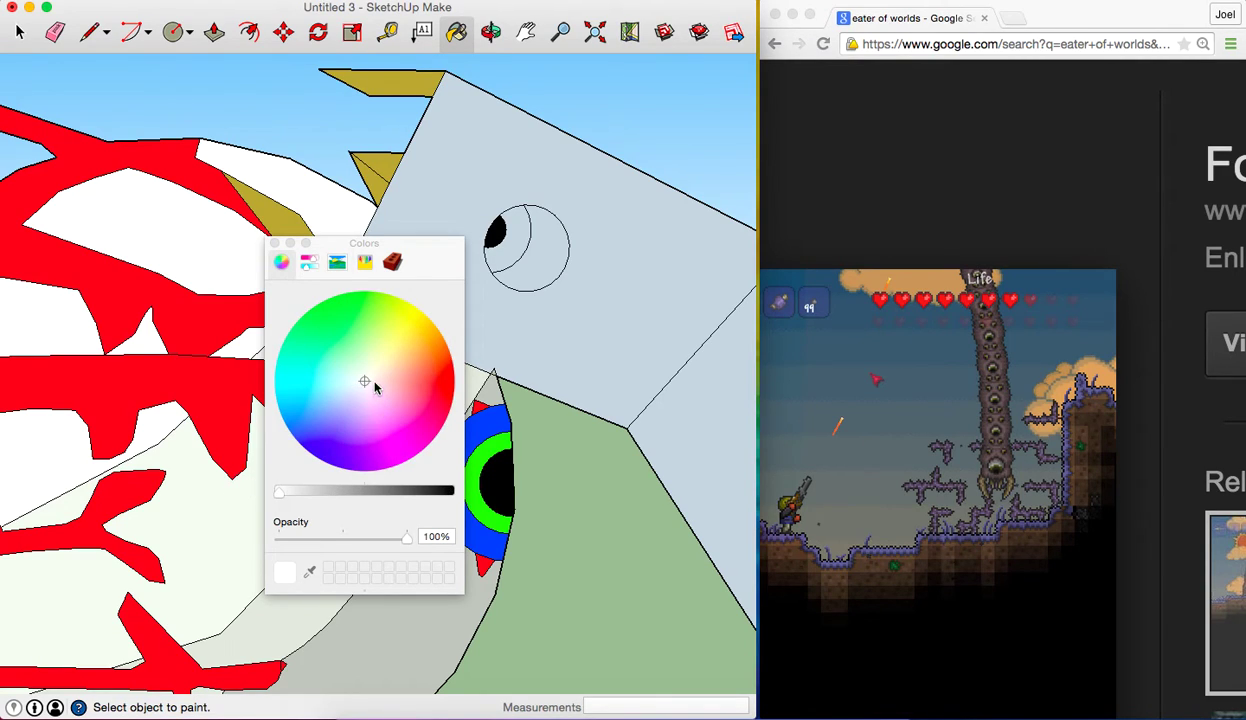
{"action": "left_click", "coordinate": [375, 312]}
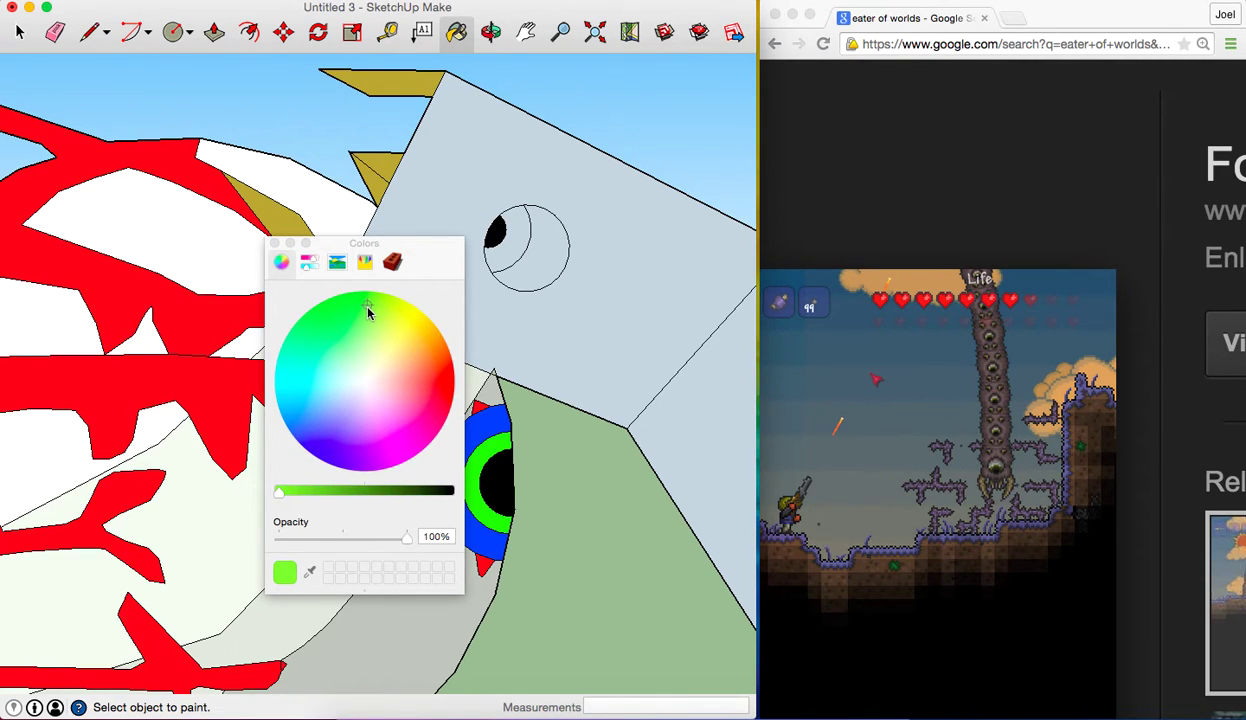
{"action": "left_click", "coordinate": [274, 244]}
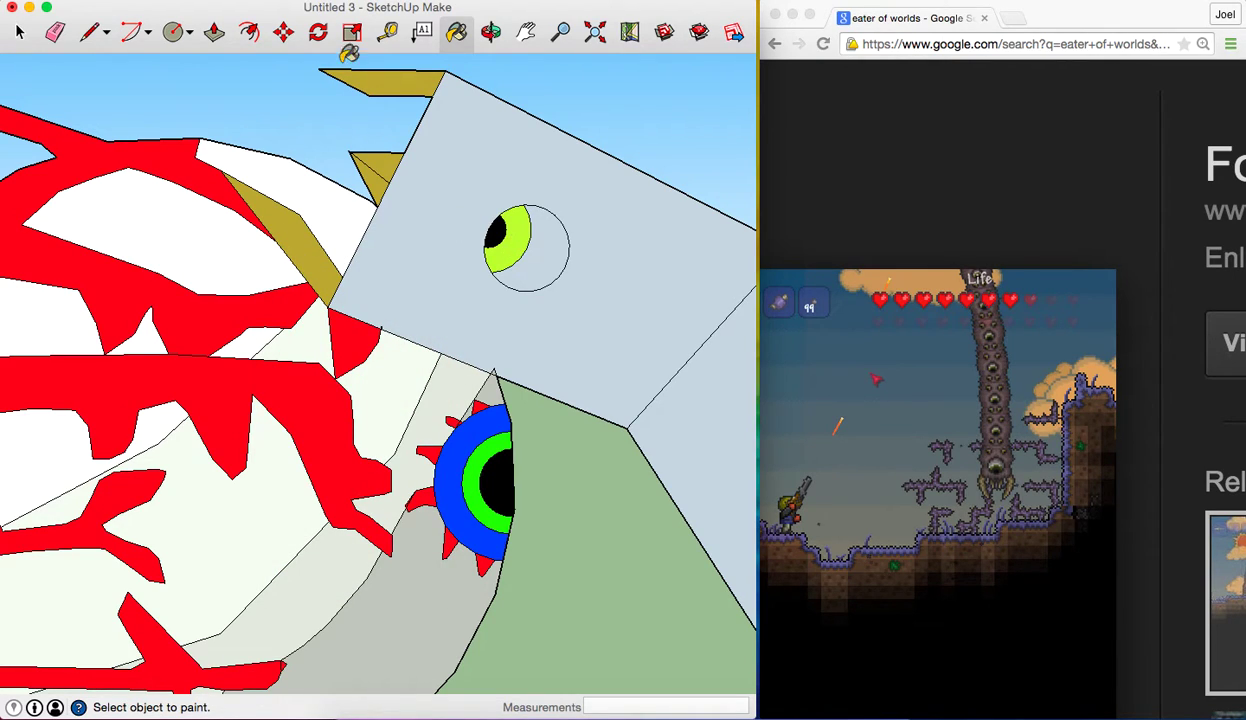
{"action": "left_click", "coordinate": [93, 32]}
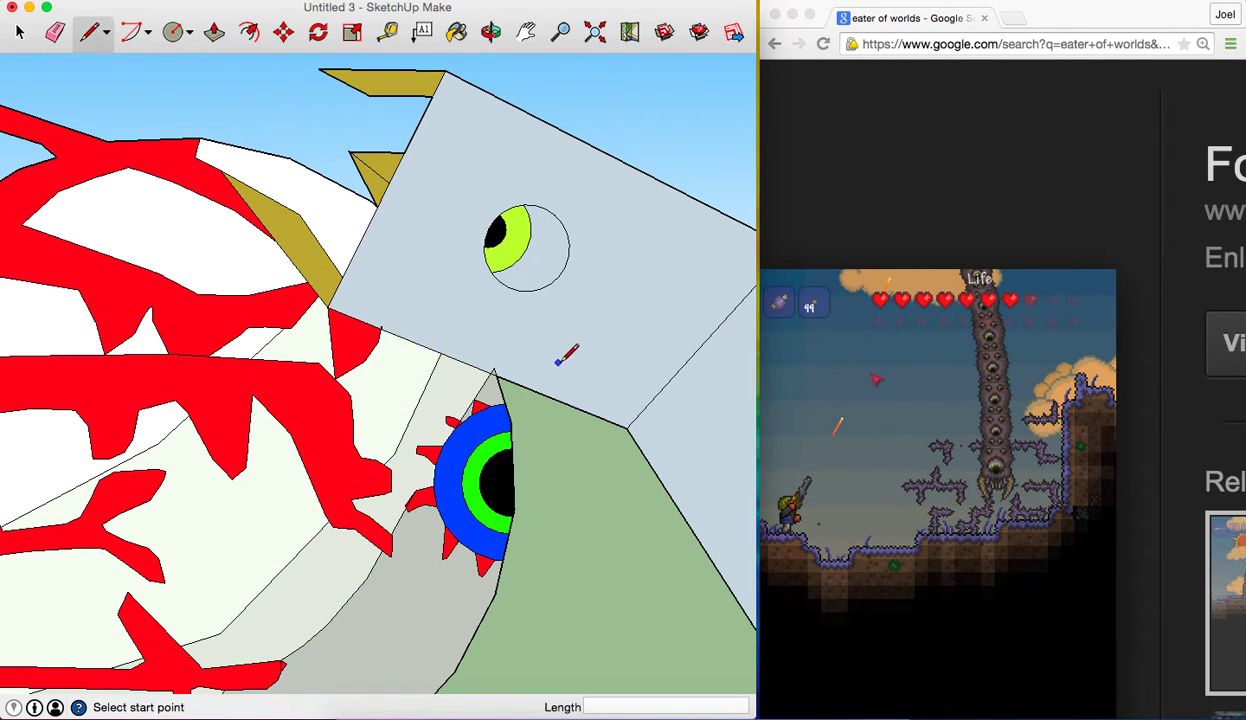
Draw the first small triangle outline on the head's front face
{"action": "left_click", "coordinate": [591, 391]}
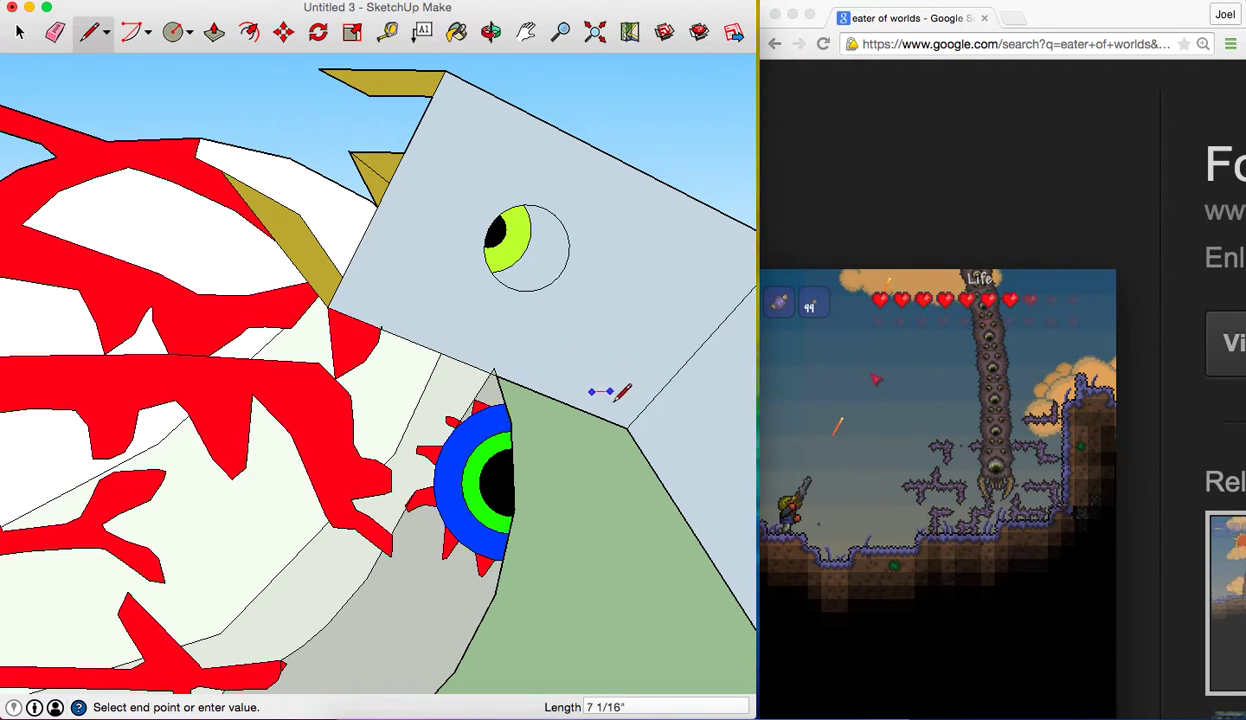
{"action": "double_click", "coordinate": [619, 405]}
{"action": "left_click", "coordinate": [619, 405]}
{"action": "double_click", "coordinate": [629, 391]}
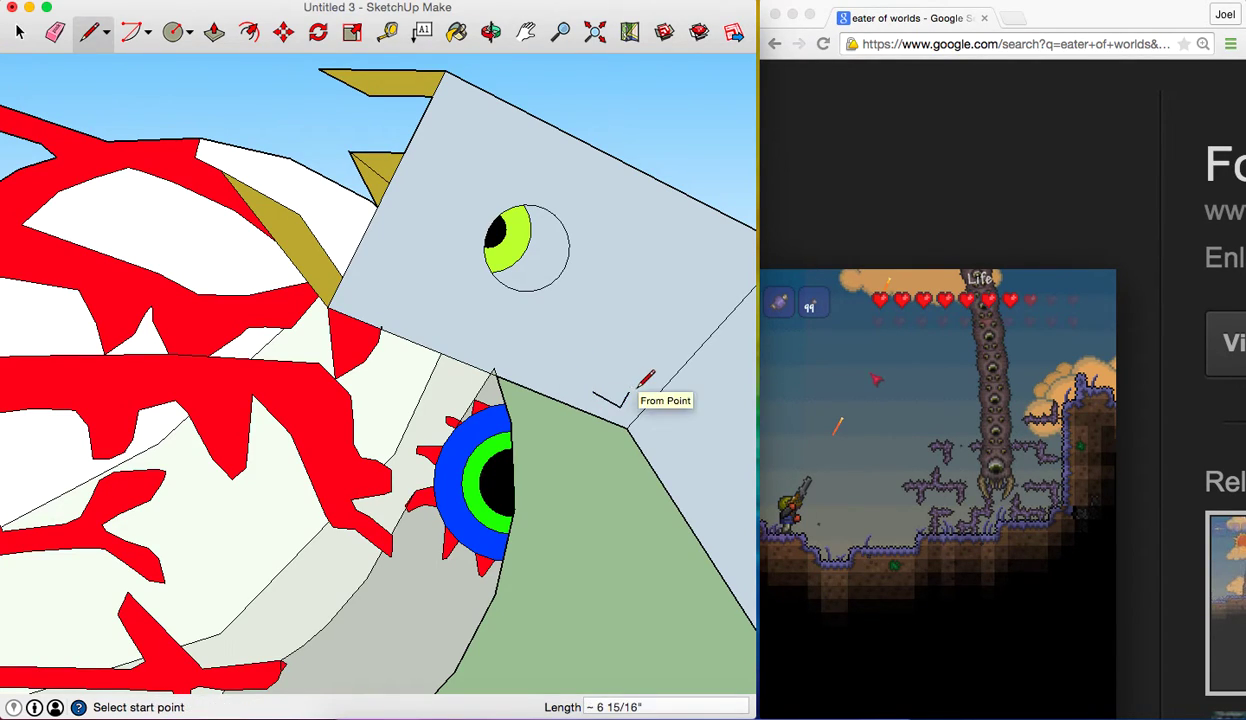
{"action": "left_click", "coordinate": [629, 391]}
{"action": "left_click", "coordinate": [592, 391]}
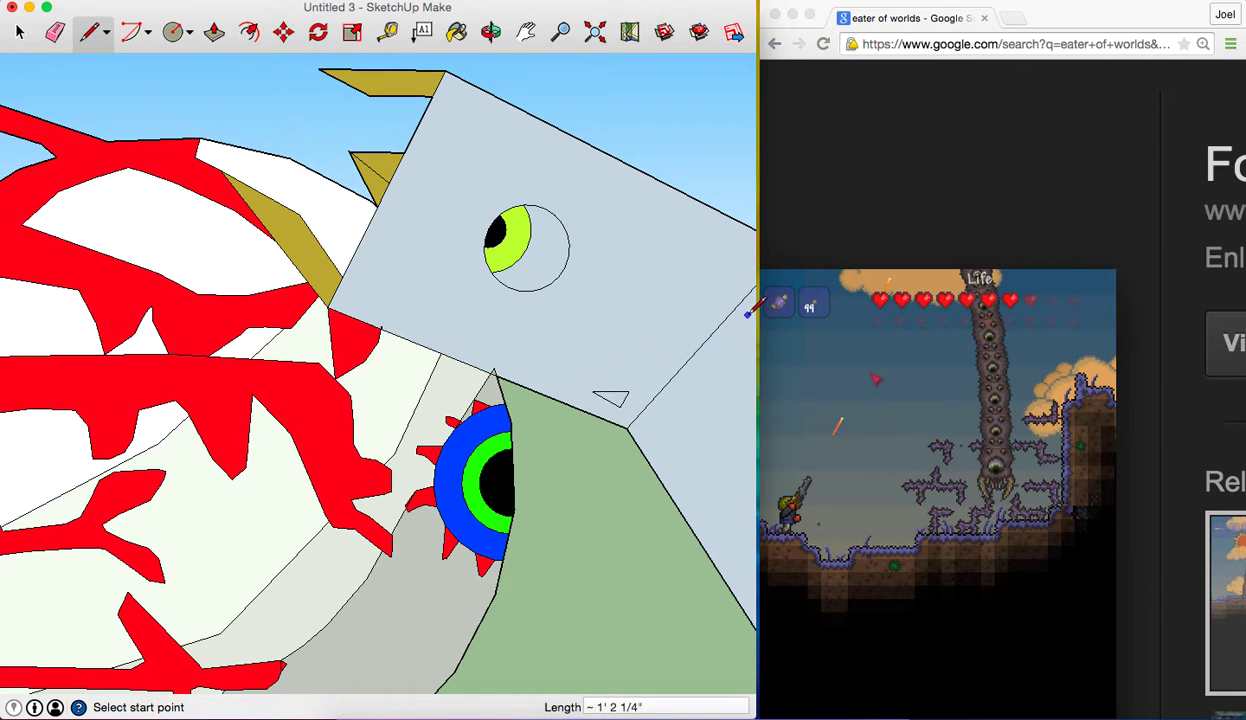
{"action": "scroll", "coordinate": [719, 281], "scroll_direction": "down", "scroll_amount": 3}
Pan toward the head's right corner and draw the first edge of a second triangle
{"action": "left_click", "coordinate": [727, 277]}
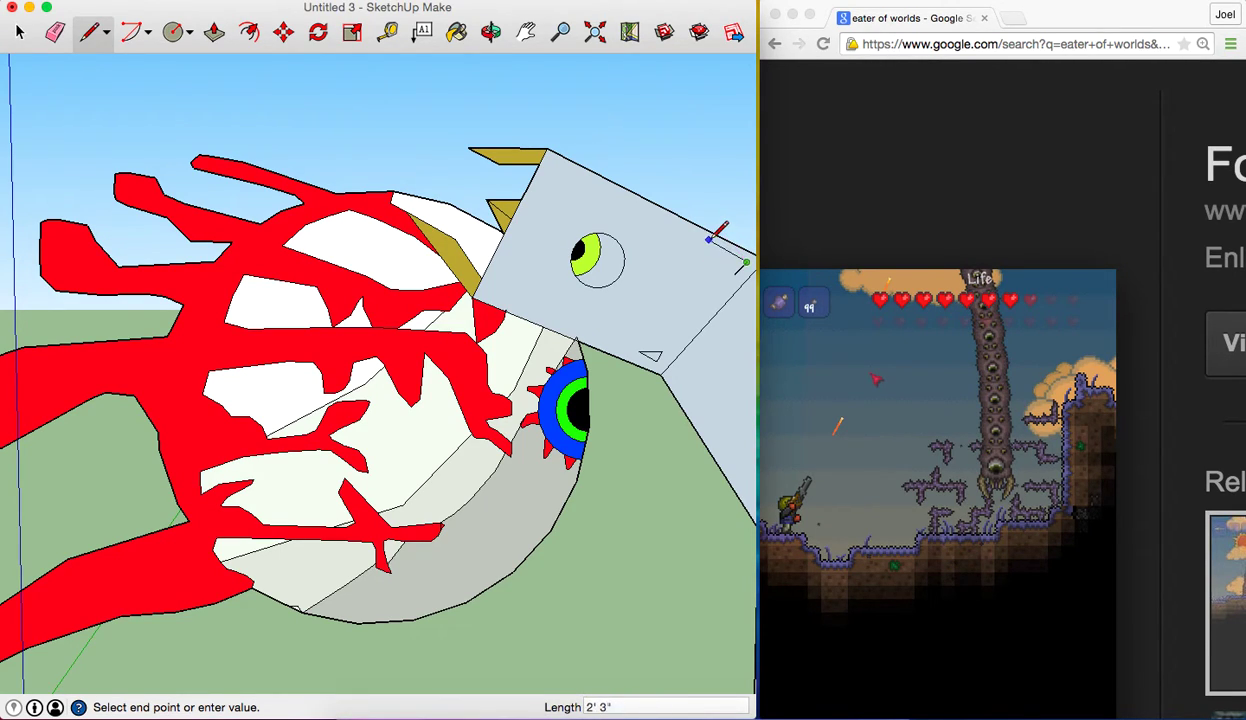
{"action": "key", "text": "Escape"}
{"action": "scroll", "coordinate": [722, 238], "scroll_direction": "down", "scroll_amount": 2}
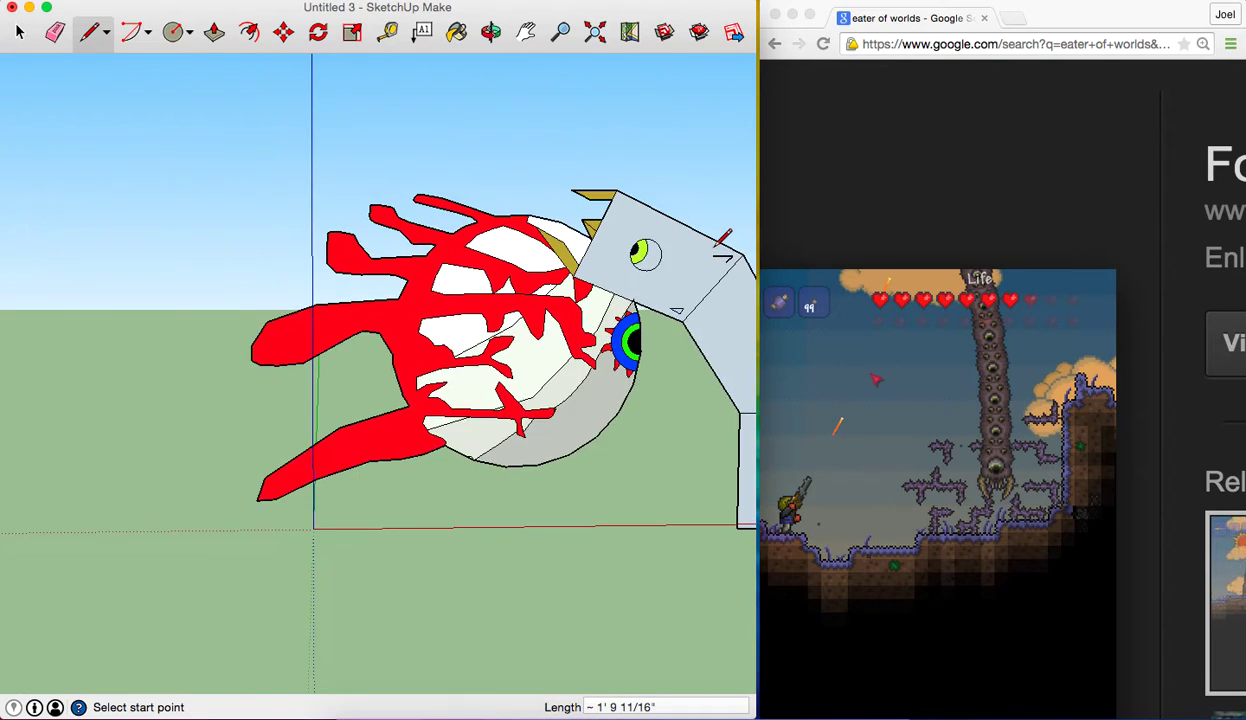
{"action": "scroll", "coordinate": [722, 238], "scroll_direction": "up", "scroll_amount": 5}
{"action": "scroll", "coordinate": [722, 238], "scroll_direction": "up", "scroll_amount": 2}
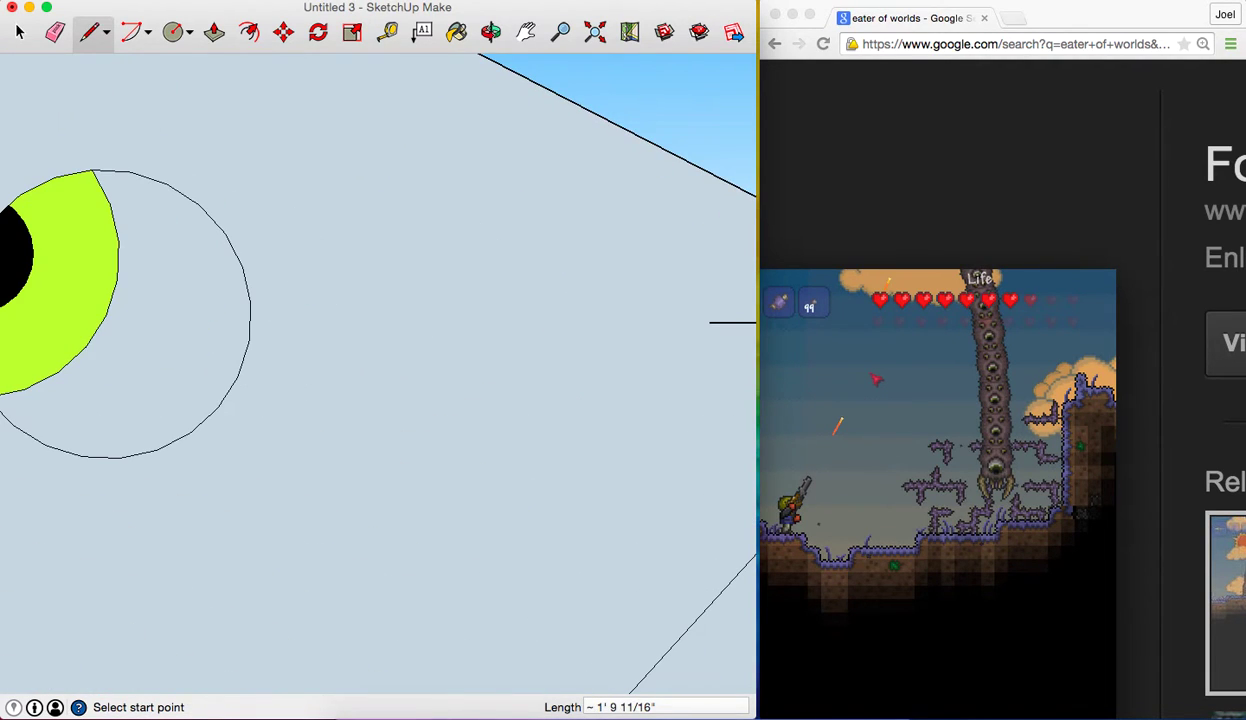
{"action": "left_click", "coordinate": [526, 32]}
{"action": "left_click_drag", "start_coordinate": [503, 170], "coordinate": [392, 145]}
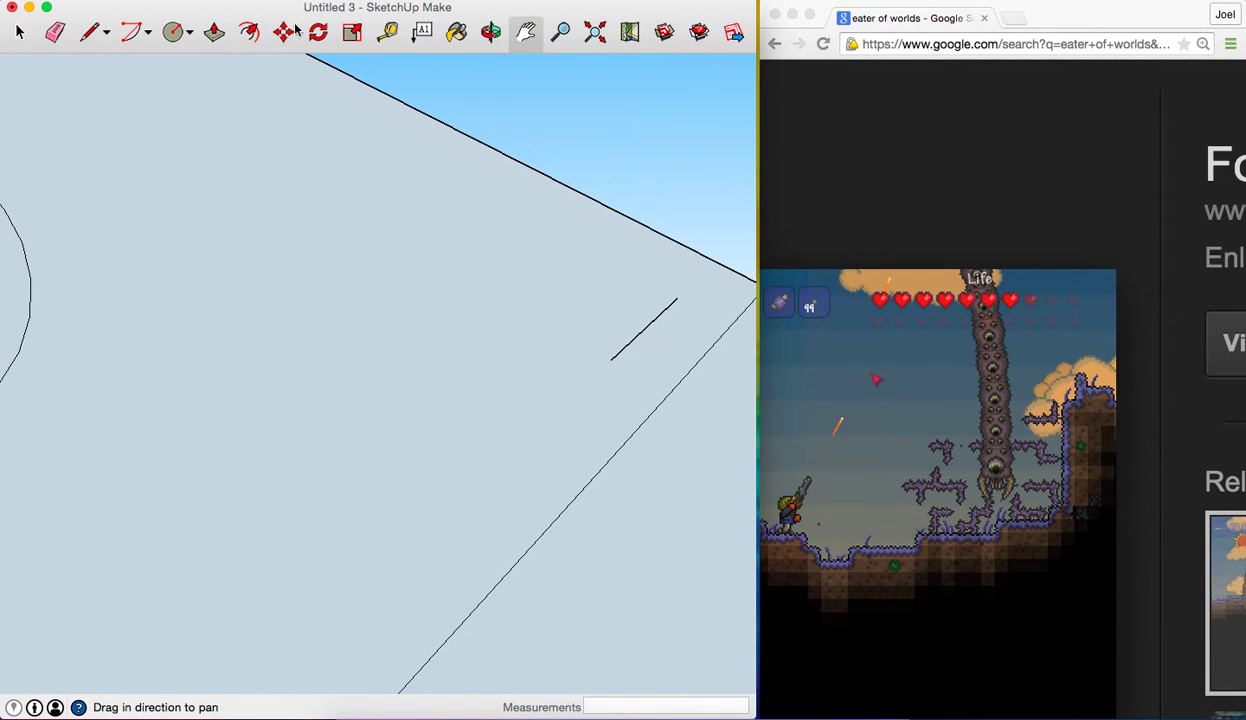
{"action": "left_click", "coordinate": [88, 32]}
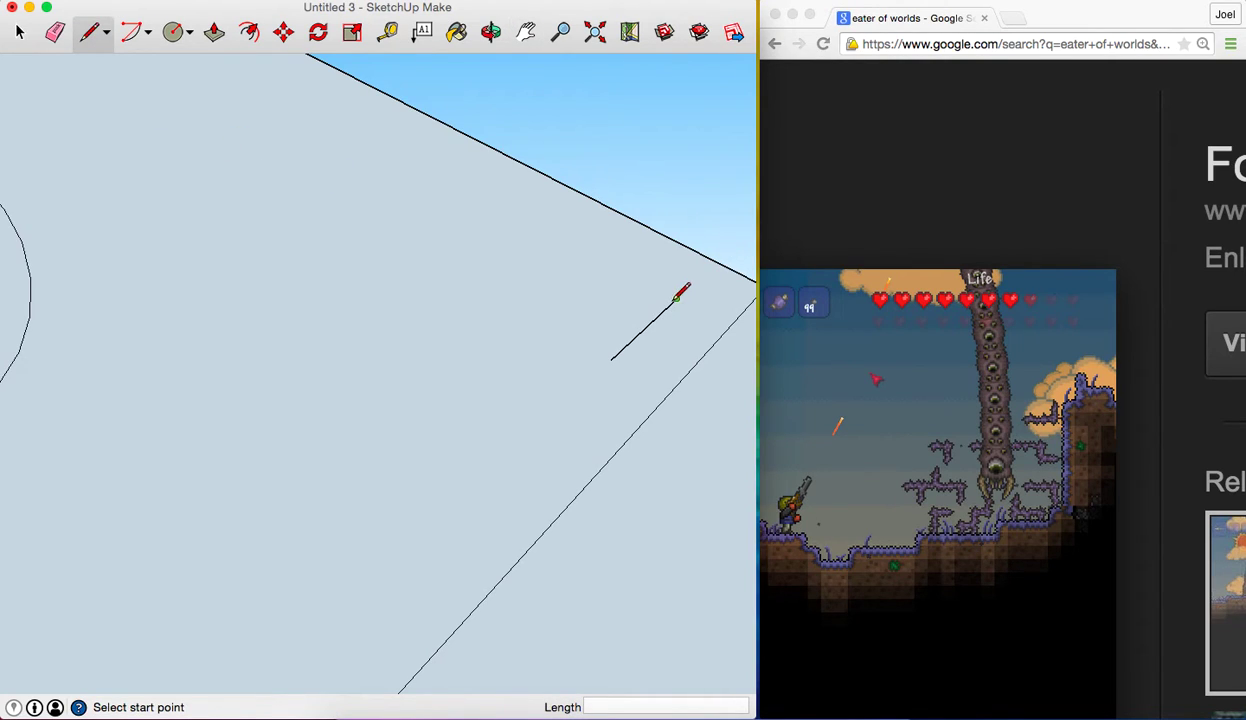
{"action": "mouse_move", "coordinate": [677, 296]}
{"action": "left_mouse_down"}
{"action": "mouse_move", "coordinate": [617, 296]}
{"action": "mouse_move", "coordinate": [612, 245]}
{"action": "mouse_move", "coordinate": [592, 243]}
{"action": "mouse_move", "coordinate": [611, 359]}
{"action": "left_mouse_up"}
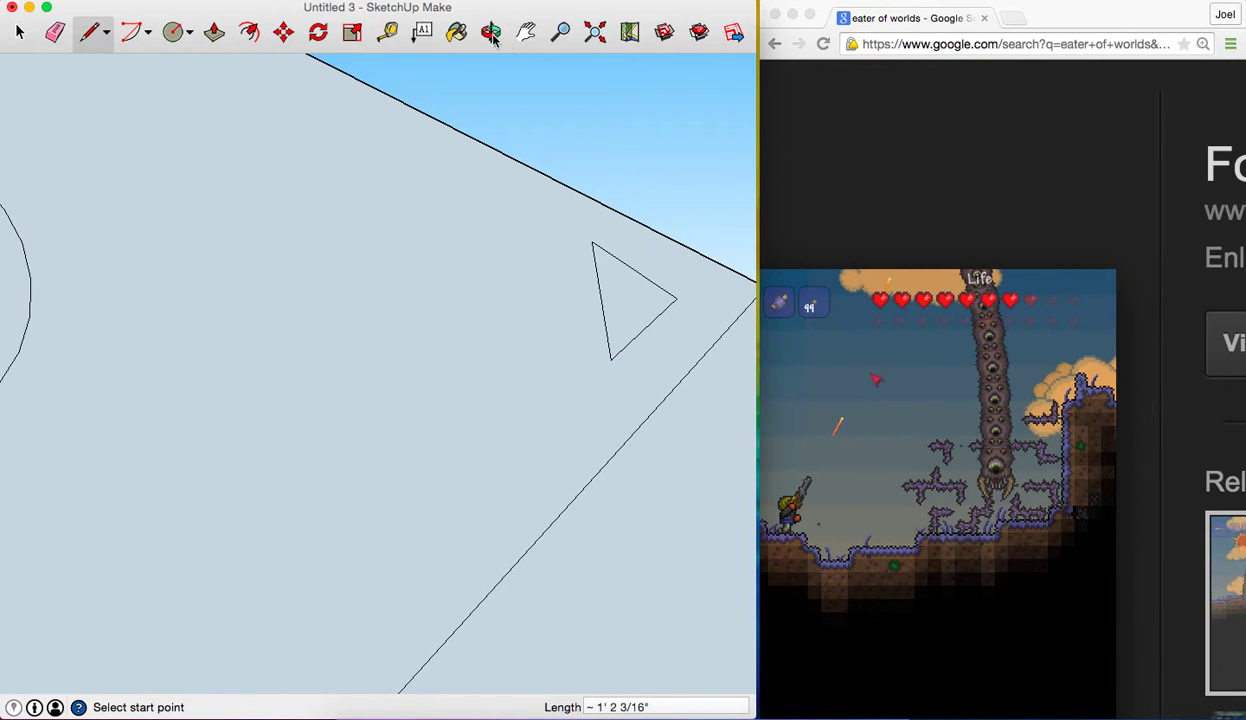
Try painting the head face white, then restore its original grey-blue colour
{"action": "left_click", "coordinate": [456, 32]}
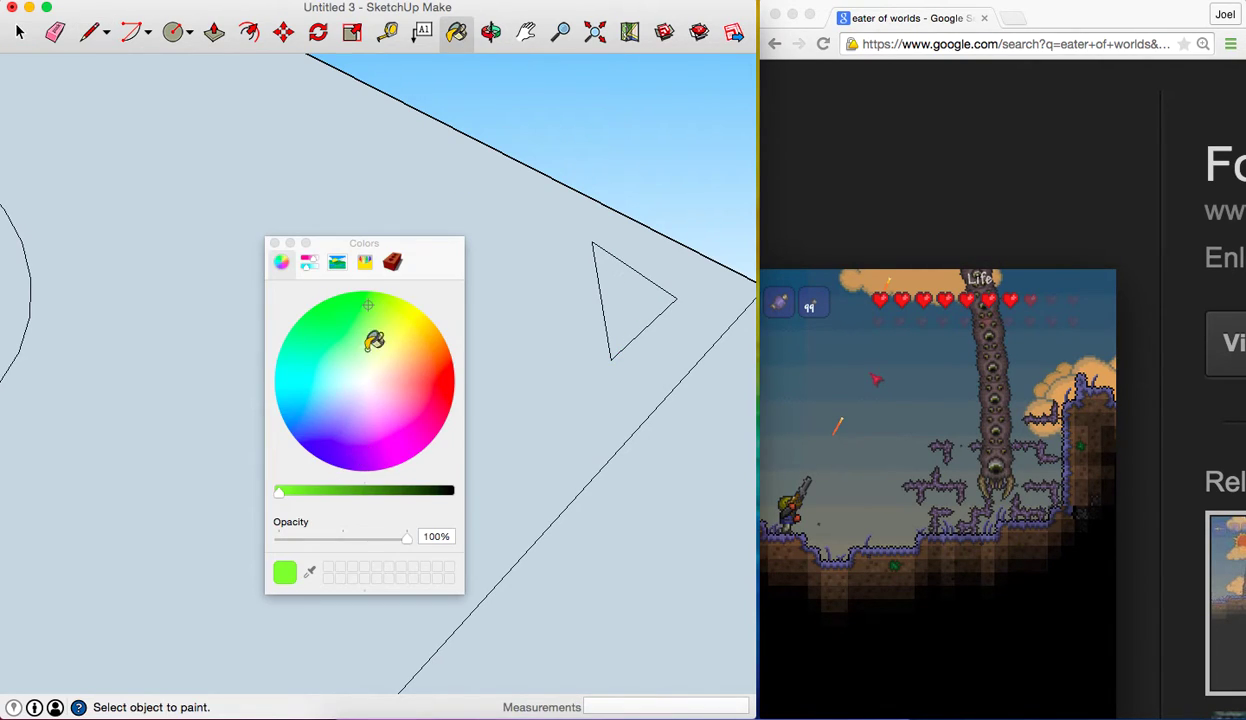
{"action": "left_click", "coordinate": [363, 378]}
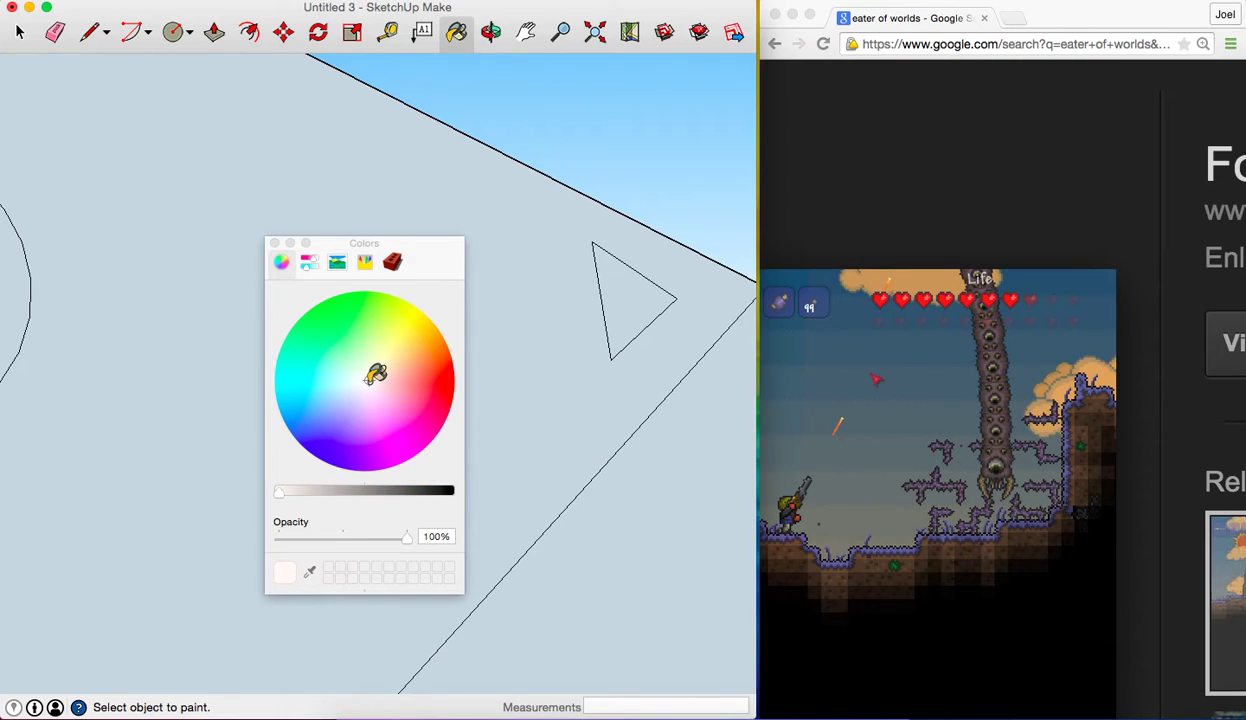
{"action": "left_click", "coordinate": [277, 242]}
{"action": "left_click", "coordinate": [624, 251]}
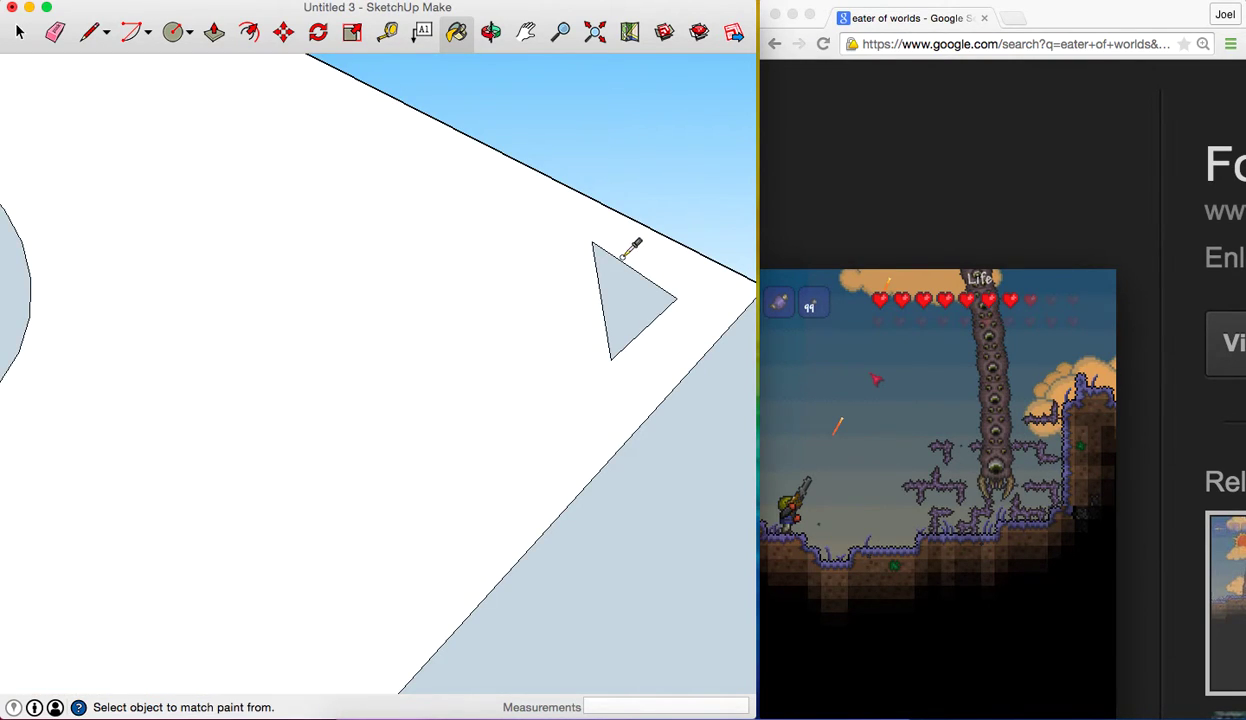
{"action": "left_click", "coordinate": [624, 251]}
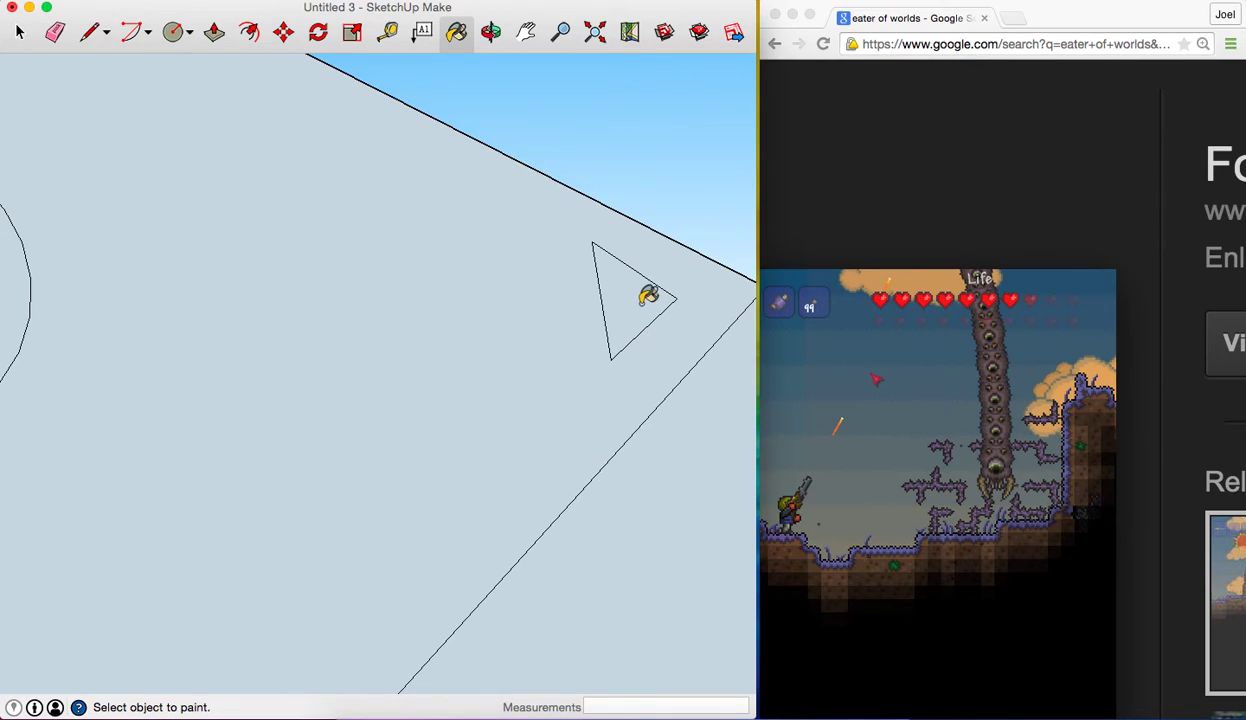
{"action": "left_click", "coordinate": [460, 34]}
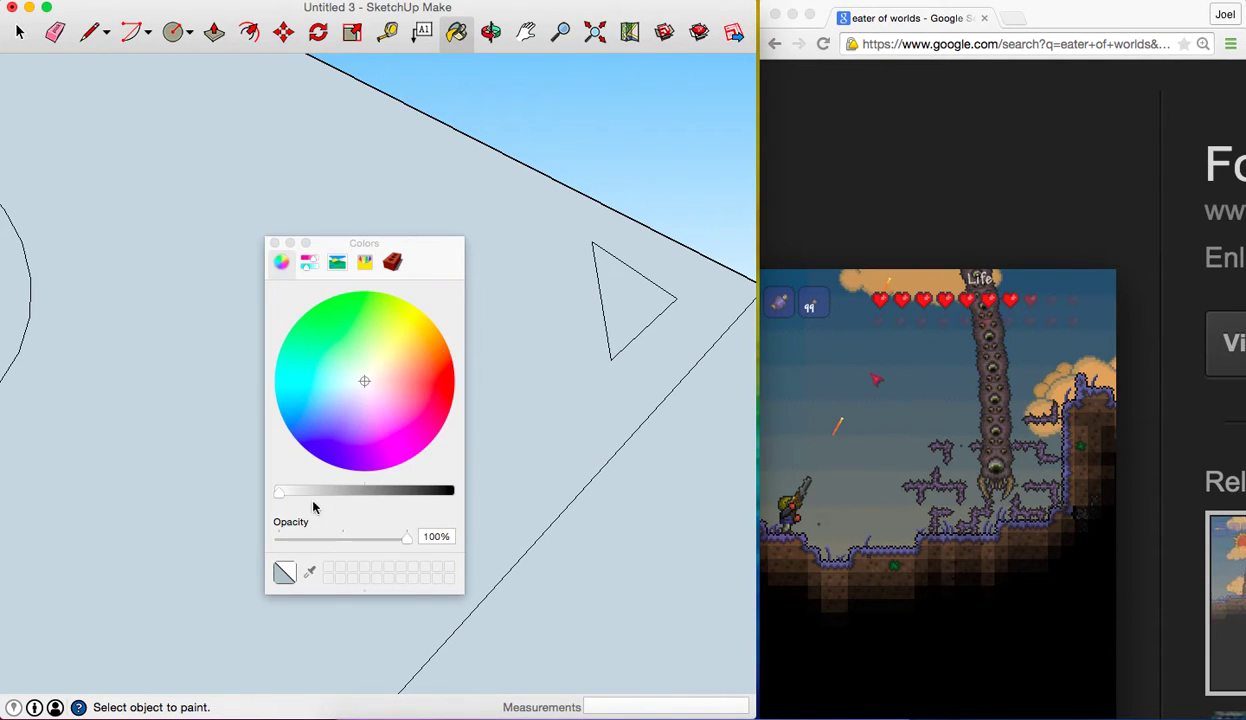
{"action": "scroll", "coordinate": [283, 237], "scroll_direction": "up", "scroll_amount": 1}
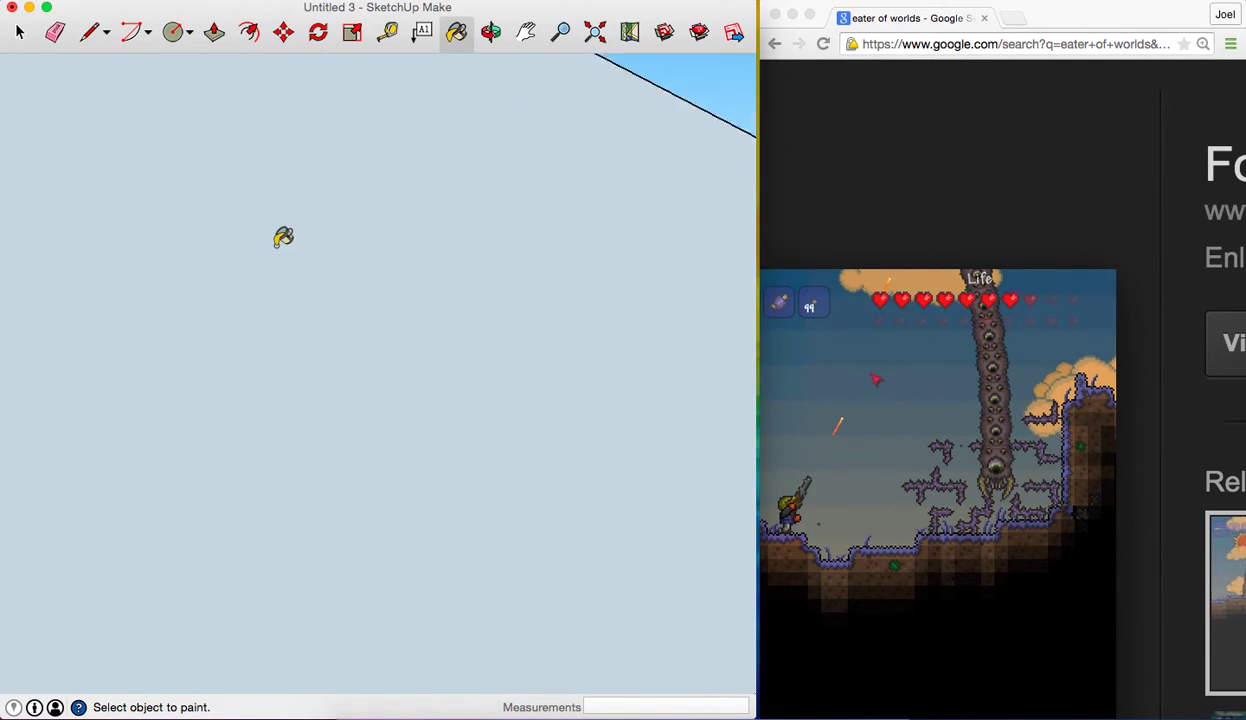
{"action": "scroll", "coordinate": [283, 237], "scroll_direction": "down", "scroll_amount": 2}
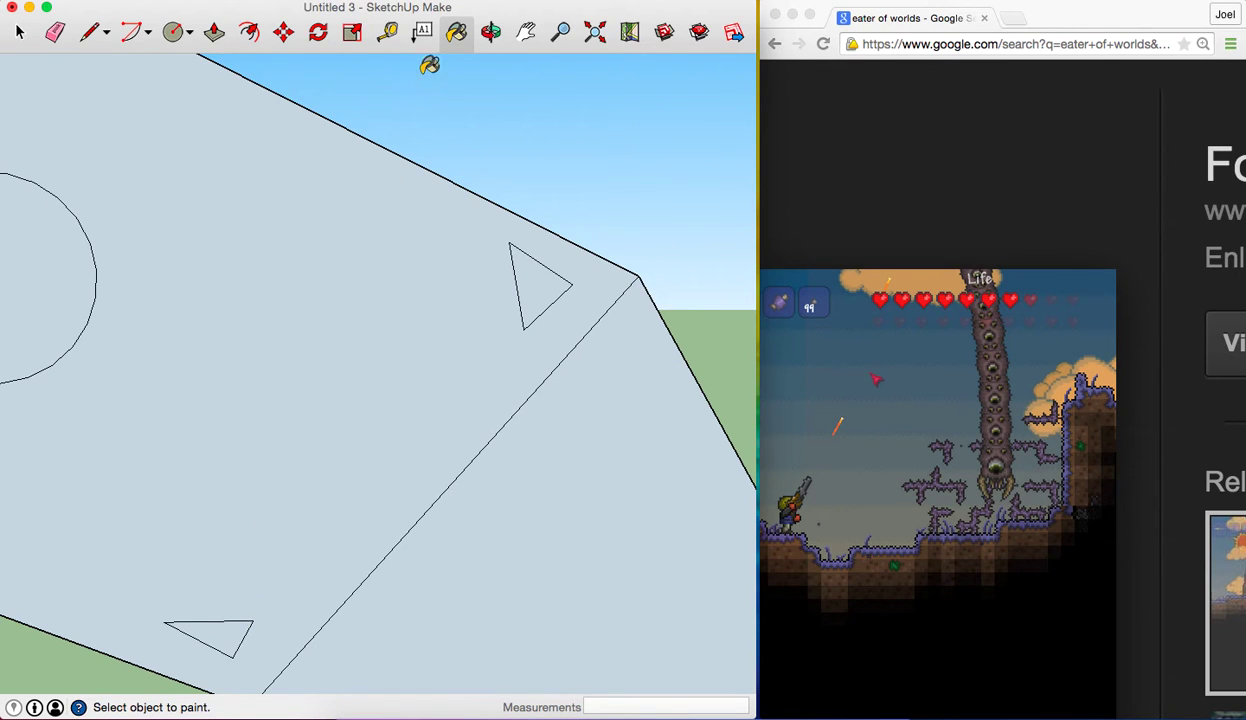
Orbit around the worm head to inspect its painted faces
{"action": "left_click", "coordinate": [491, 32]}
{"action": "mouse_move", "coordinate": [581, 225]}
{"action": "left_mouse_down"}
{"action": "mouse_move", "coordinate": [336, 230]}
{"action": "mouse_move", "coordinate": [17, 200]}
{"action": "mouse_move", "coordinate": [2, 125]}
{"action": "mouse_move", "coordinate": [453, 311]}
{"action": "mouse_move", "coordinate": [210, 257]}
{"action": "mouse_move", "coordinate": [337, 139]}
{"action": "mouse_move", "coordinate": [626, 139]}
{"action": "mouse_move", "coordinate": [750, 175]}
{"action": "left_mouse_up"}
{"action": "mouse_move", "coordinate": [346, 341]}
{"action": "left_mouse_down"}
{"action": "mouse_move", "coordinate": [517, 361]}
{"action": "mouse_move", "coordinate": [640, 256]}
{"action": "mouse_move", "coordinate": [262, 112]}
{"action": "left_mouse_up"}
{"action": "left_click", "coordinate": [526, 32]}
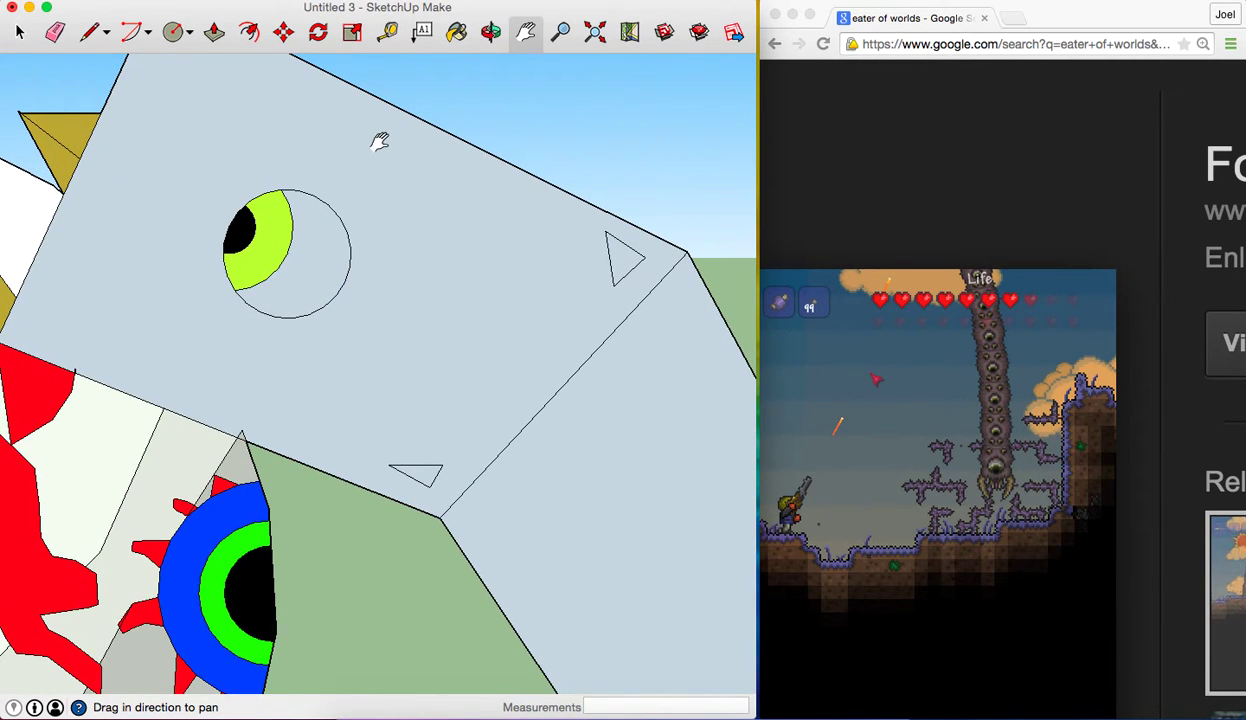
Draw an edge from the head's side to its corner
{"action": "scroll", "coordinate": [381, 137], "scroll_direction": "down", "scroll_amount": 1}
{"action": "scroll", "coordinate": [377, 134], "scroll_direction": "down", "scroll_amount": 2}
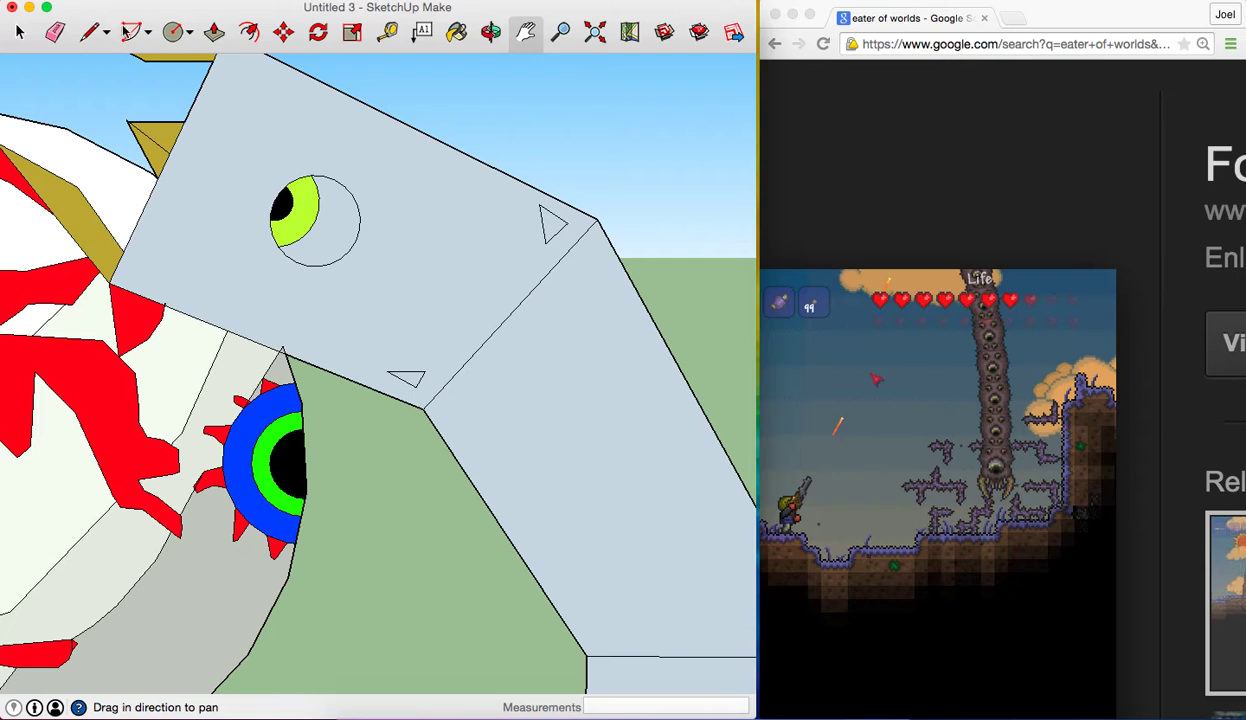
{"action": "left_click", "coordinate": [97, 33]}
{"action": "left_click", "coordinate": [118, 264]}
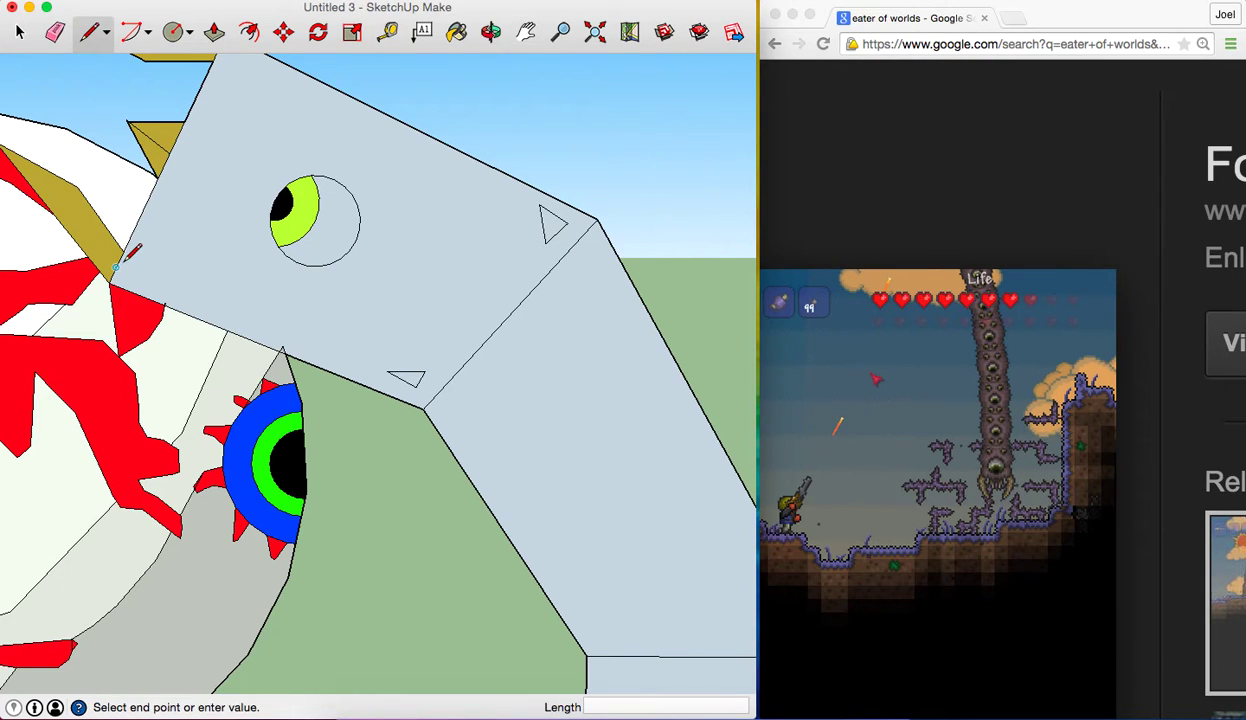
{"action": "left_click", "coordinate": [163, 302]}
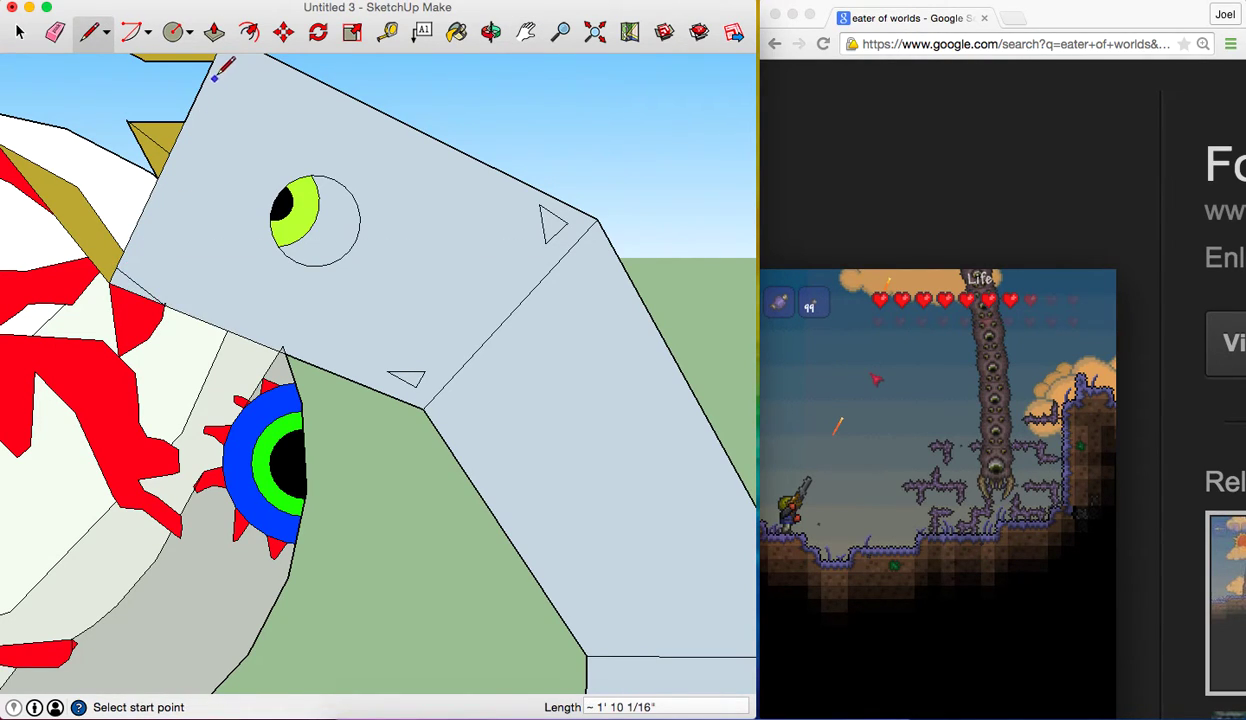
Draw a short edge closing a small face at the head's top corner
{"action": "scroll", "coordinate": [228, 125], "scroll_direction": "down", "scroll_amount": 1}
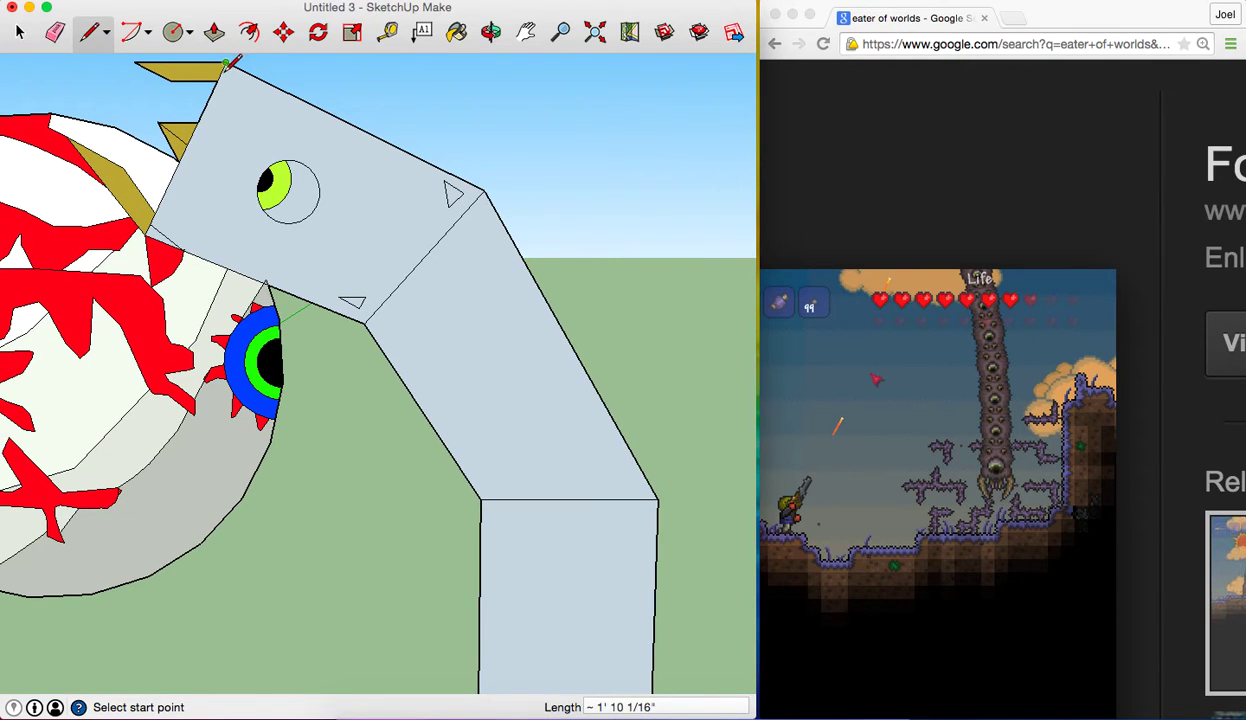
{"action": "scroll", "coordinate": [216, 80], "scroll_direction": "down", "scroll_amount": 1}
{"action": "left_click", "coordinate": [216, 86]}
{"action": "scroll", "coordinate": [216, 90], "scroll_direction": "up", "scroll_amount": 1}
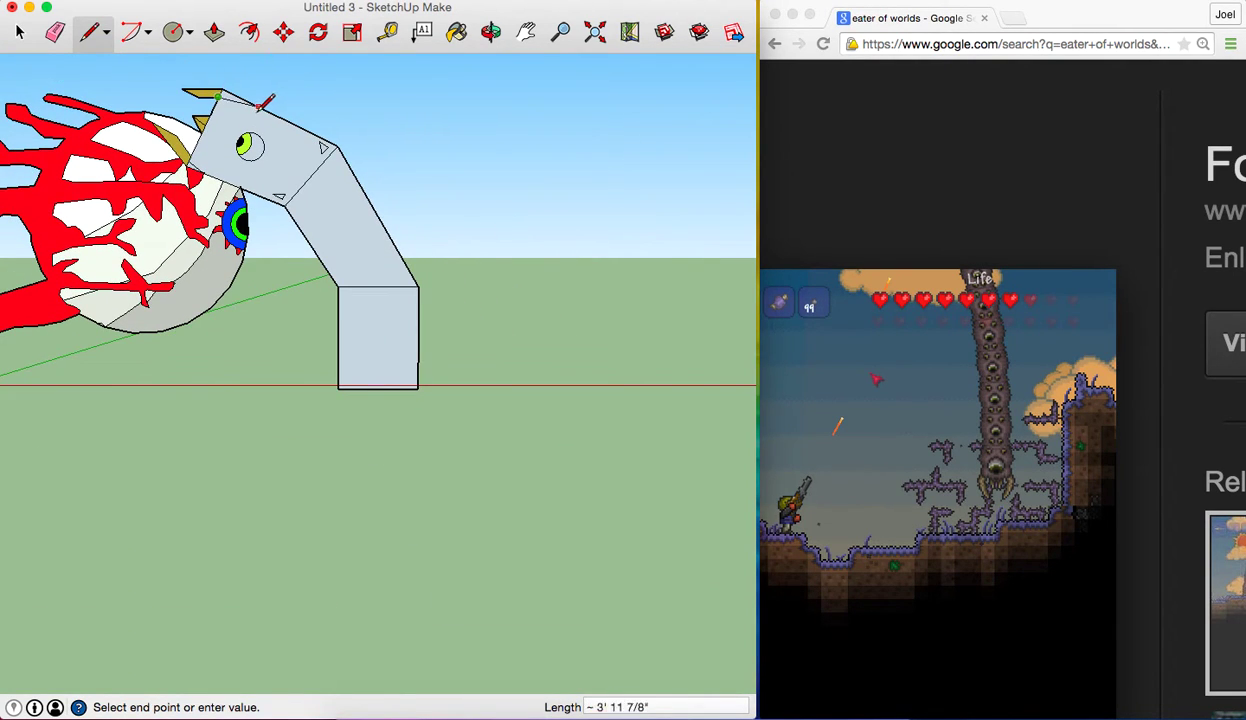
{"action": "key", "text": "Escape"}
{"action": "scroll", "coordinate": [222, 88], "scroll_direction": "up", "scroll_amount": 1}
{"action": "scroll", "coordinate": [222, 88], "scroll_direction": "up", "scroll_amount": 1}
{"action": "scroll", "coordinate": [222, 87], "scroll_direction": "up", "scroll_amount": 3}
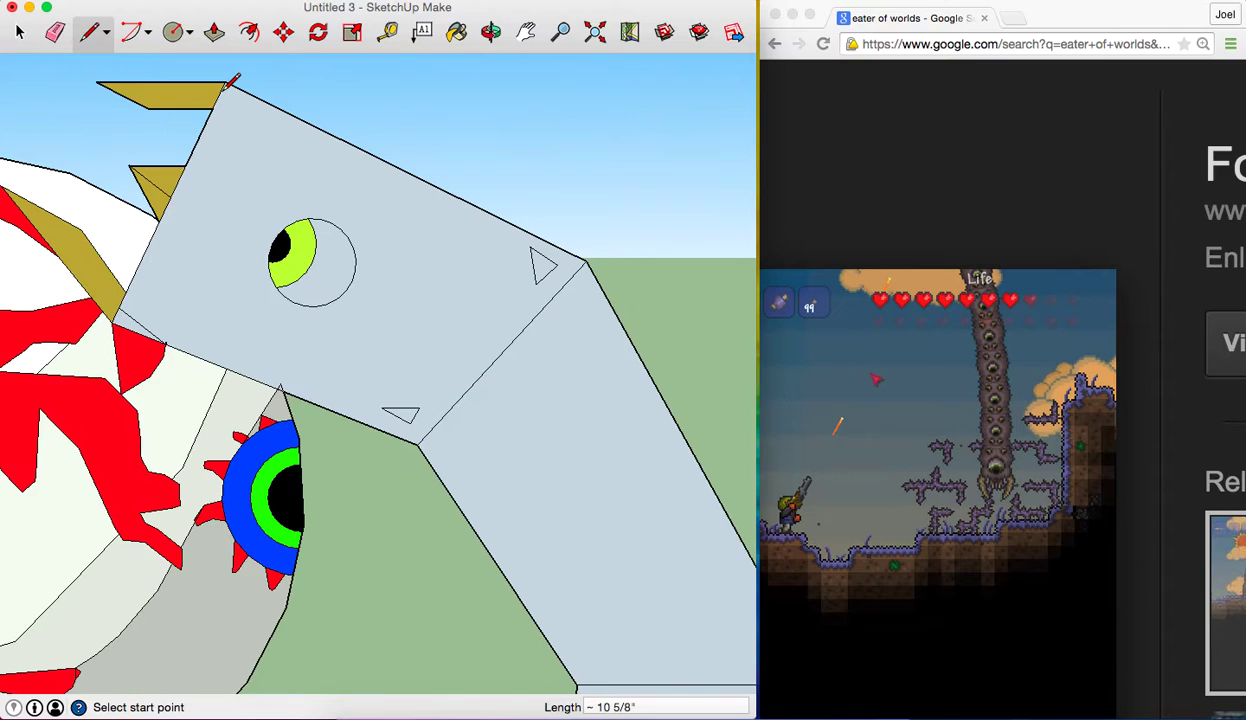
{"action": "scroll", "coordinate": [224, 85], "scroll_direction": "up", "scroll_amount": 2}
{"action": "left_click", "coordinate": [220, 94]}
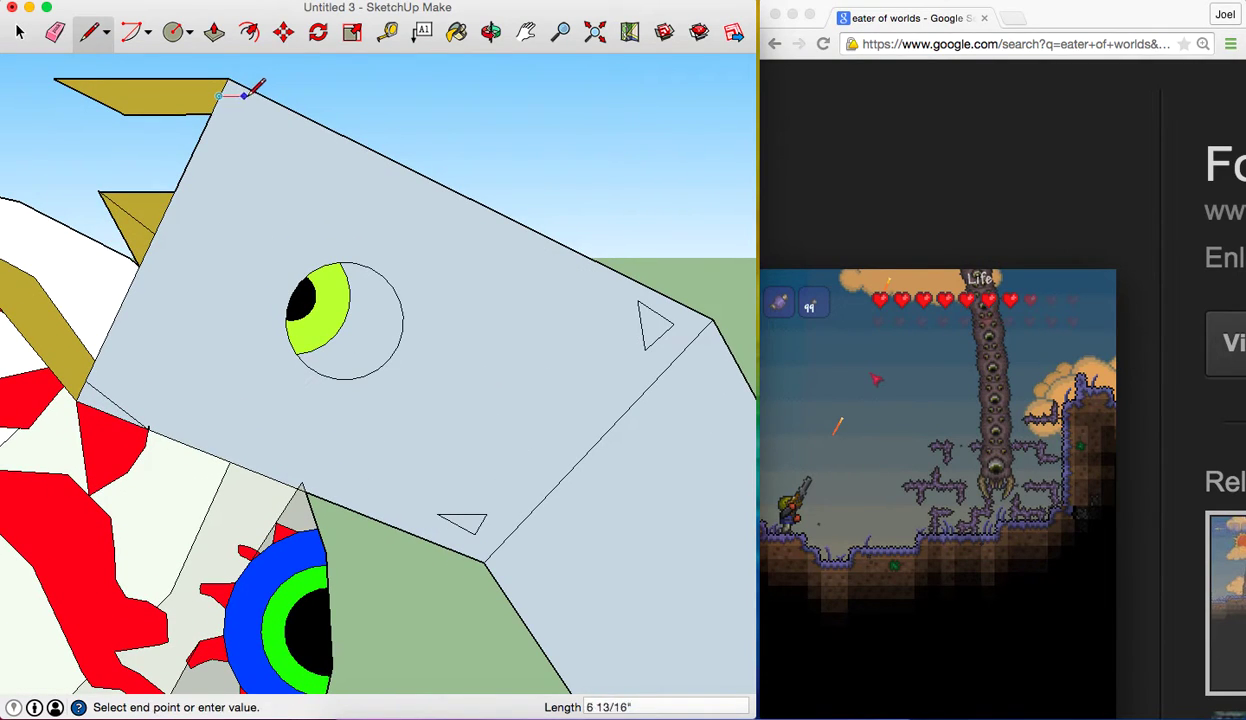
{"action": "left_click", "coordinate": [264, 96]}
Erase the top-corner triangle and a stray edge, then redraw the tan spike's corner edges
{"action": "left_click", "coordinate": [57, 31]}
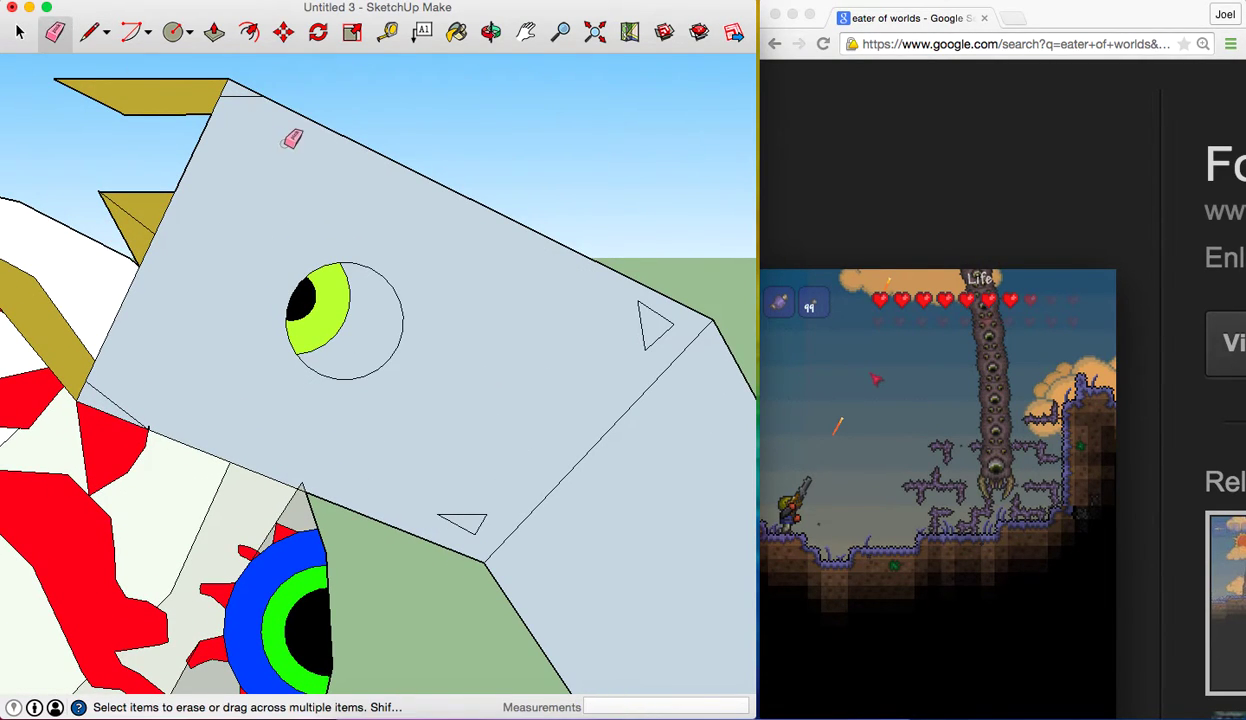
{"action": "left_click", "coordinate": [244, 87]}
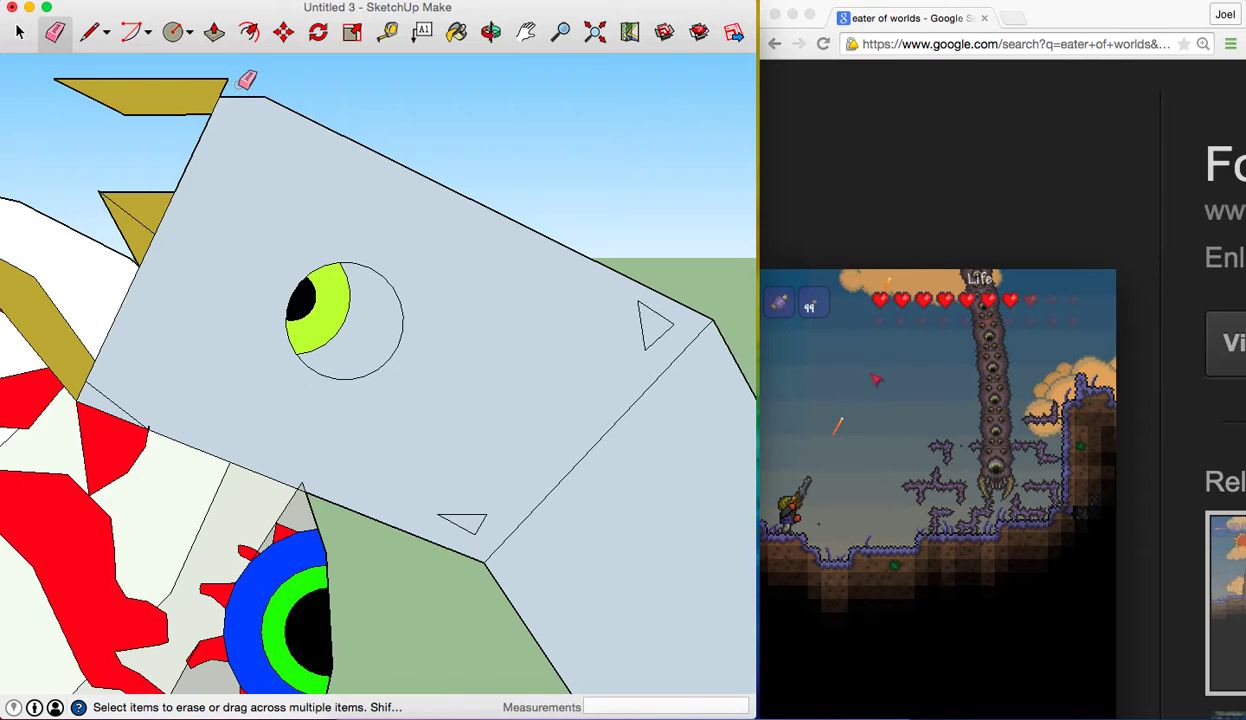
{"action": "left_click", "coordinate": [120, 403]}
{"action": "left_click", "coordinate": [91, 31]}
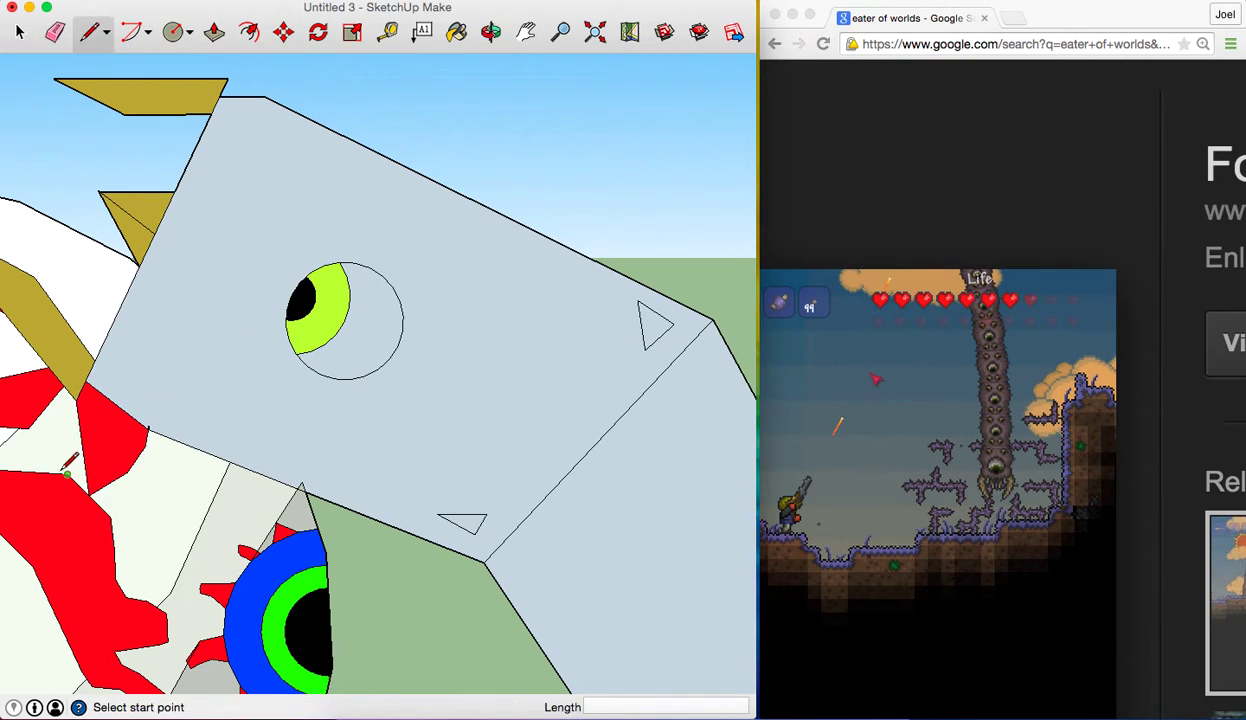
{"action": "left_click", "coordinate": [85, 381]}
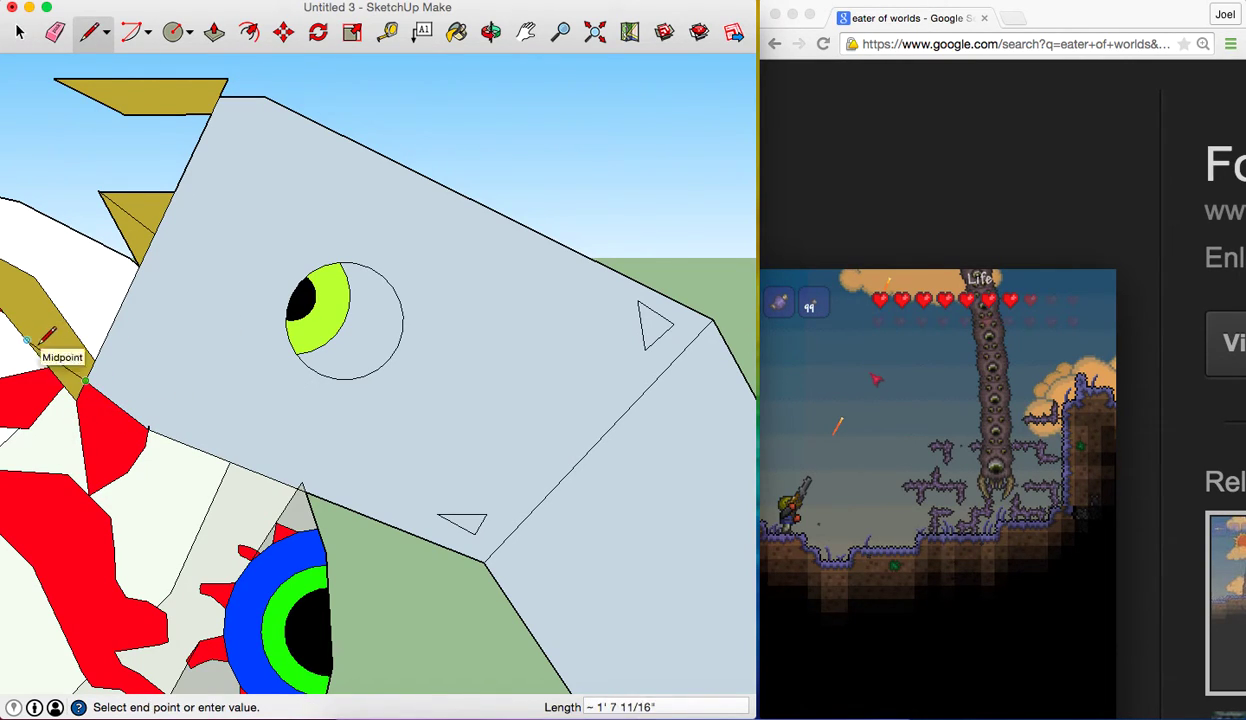
{"action": "left_click", "coordinate": [41, 277]}
{"action": "left_click", "coordinate": [220, 96]}
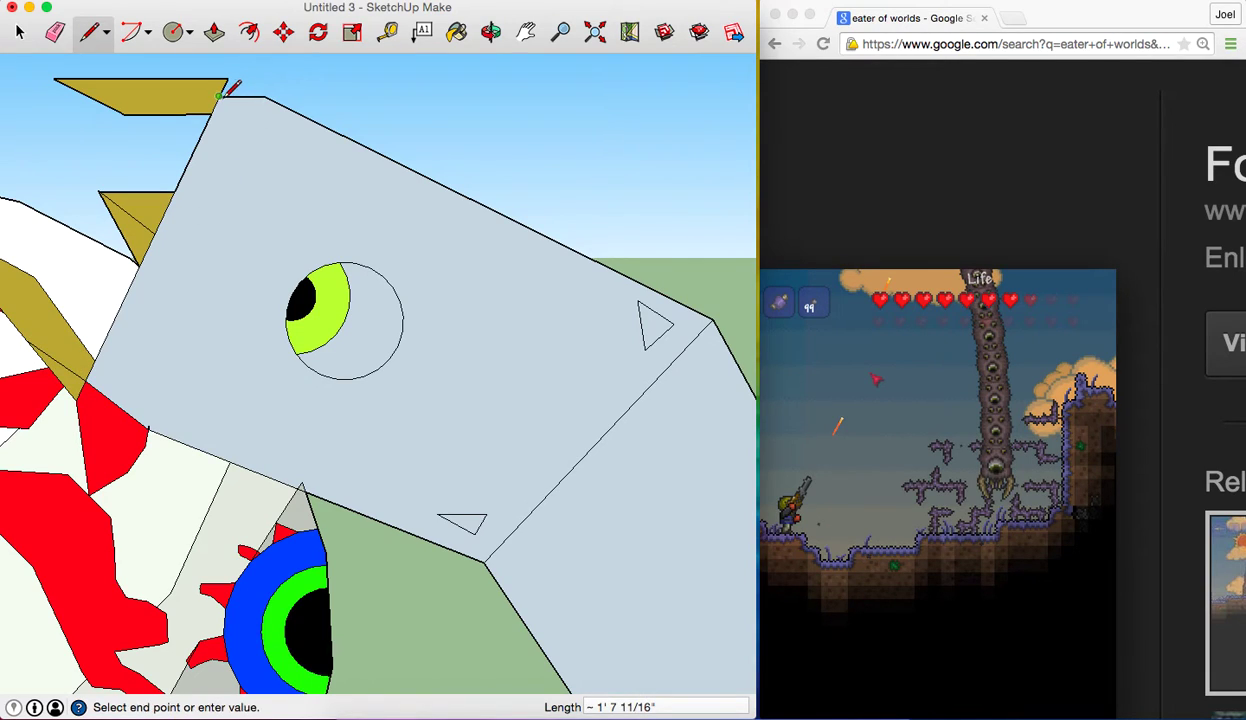
{"action": "left_click", "coordinate": [143, 79]}
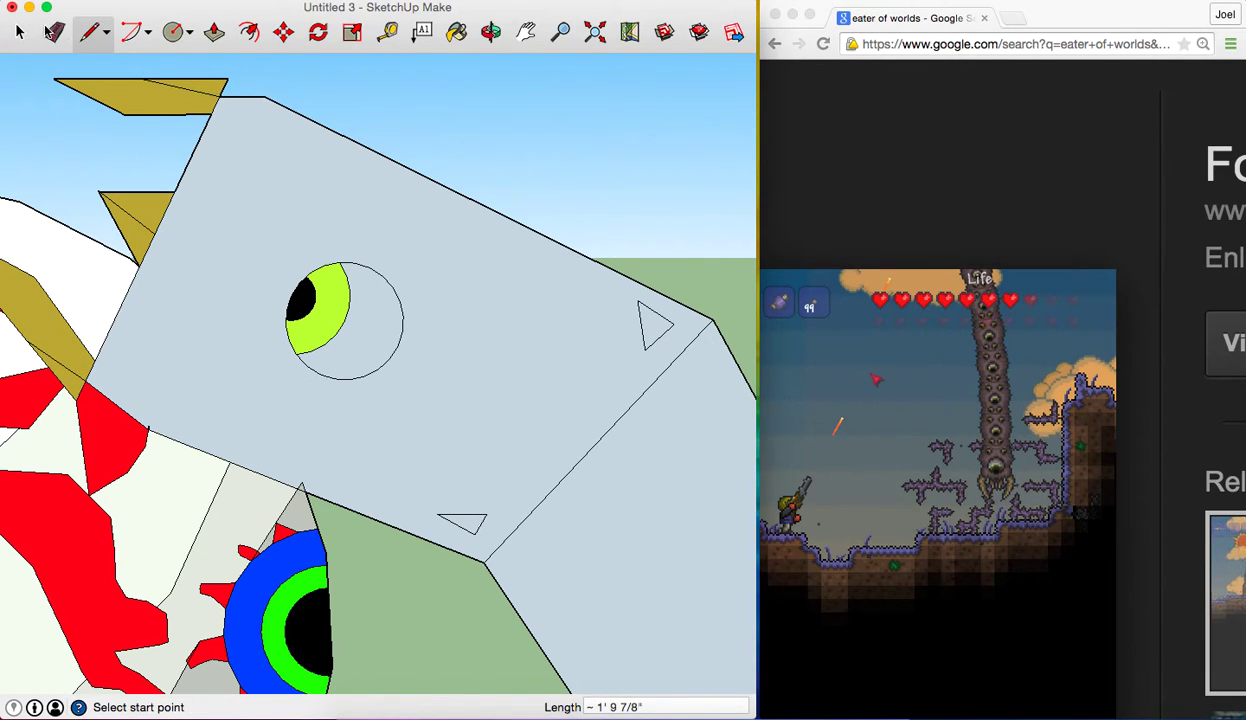
Erase stray edges in the tan spike and at the red-tan junction, undoing the accidental red-face erase
{"action": "left_click", "coordinate": [54, 31]}
{"action": "left_click", "coordinate": [221, 84]}
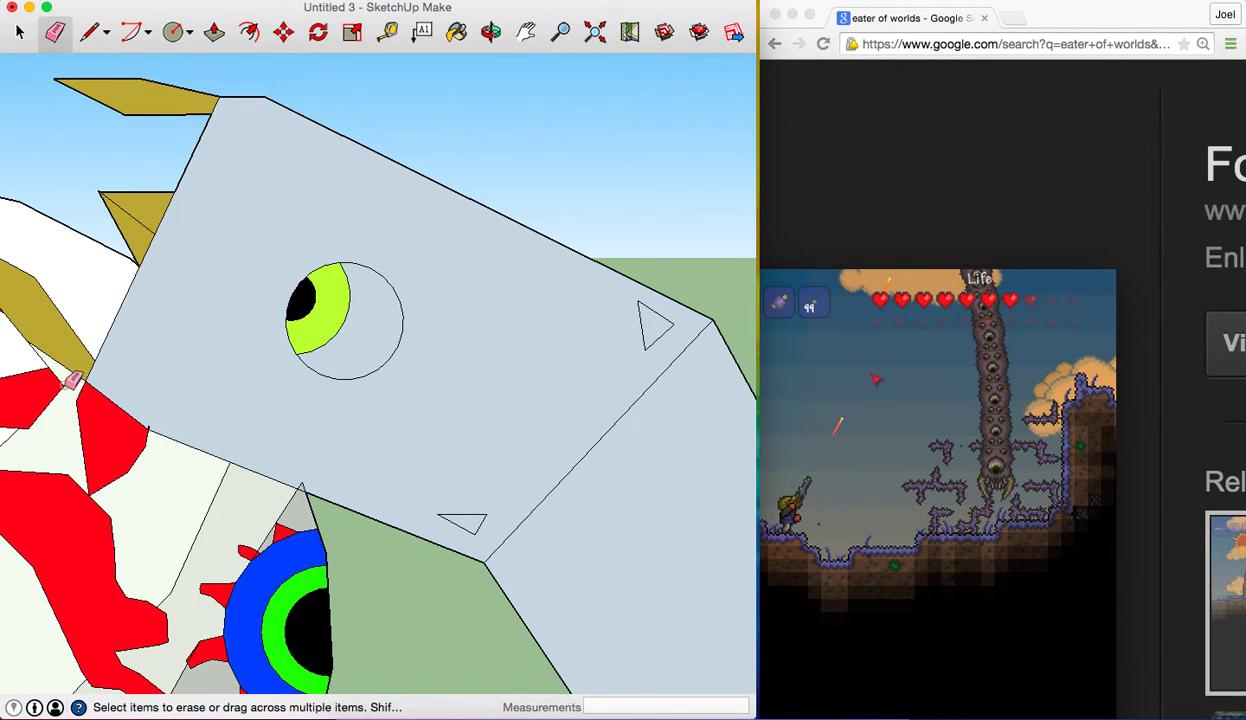
{"action": "left_click_drag", "start_coordinate": [75, 383], "coordinate": [30, 340]}
{"action": "scroll", "coordinate": [211, 322], "scroll_direction": "up", "scroll_amount": 3}
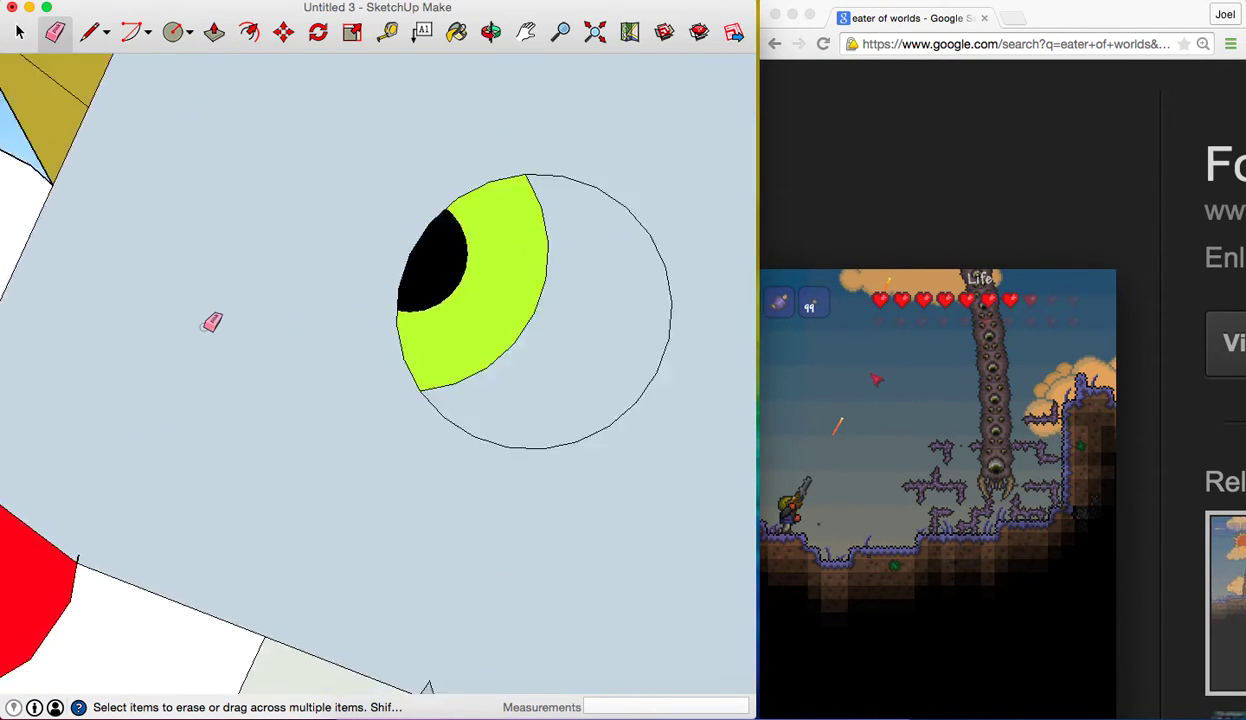
{"action": "scroll", "coordinate": [211, 322], "scroll_direction": "down", "scroll_amount": 8}
{"action": "scroll", "coordinate": [211, 322], "scroll_direction": "down", "scroll_amount": 1}
{"action": "scroll", "coordinate": [211, 322], "scroll_direction": "up", "scroll_amount": 1}
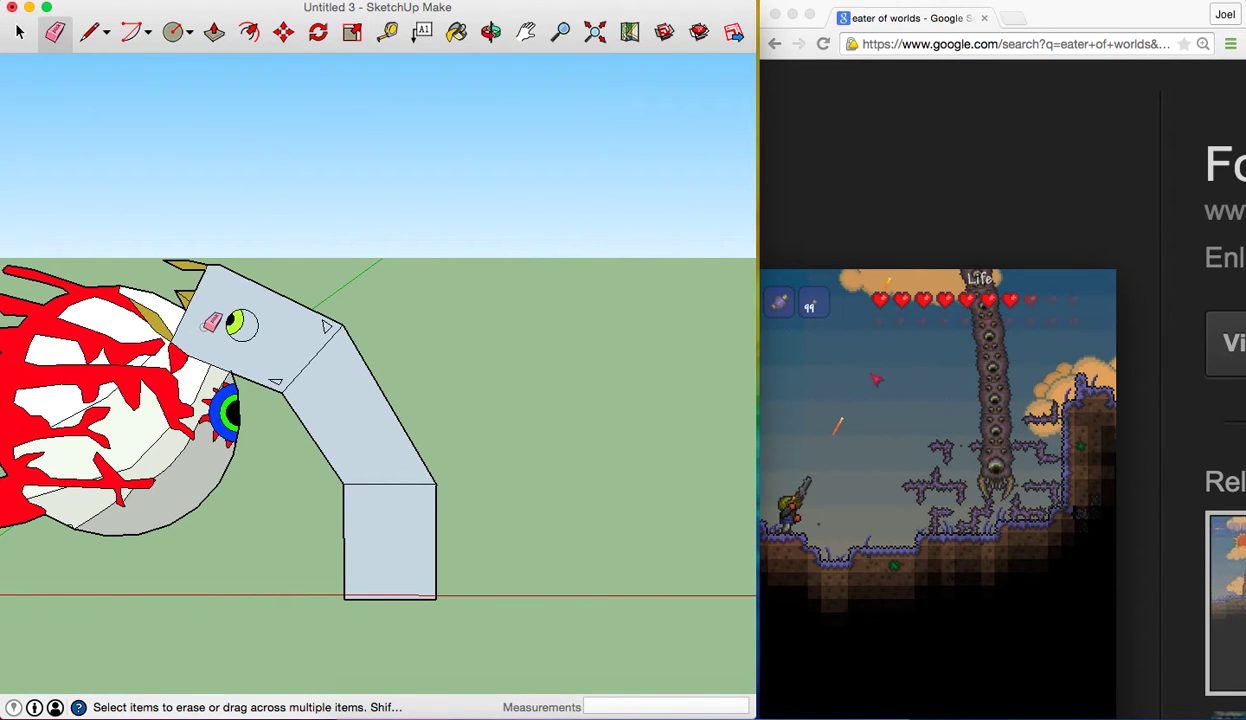
{"action": "scroll", "coordinate": [211, 322], "scroll_direction": "up", "scroll_amount": 1}
{"action": "scroll", "coordinate": [211, 322], "scroll_direction": "up", "scroll_amount": 2}
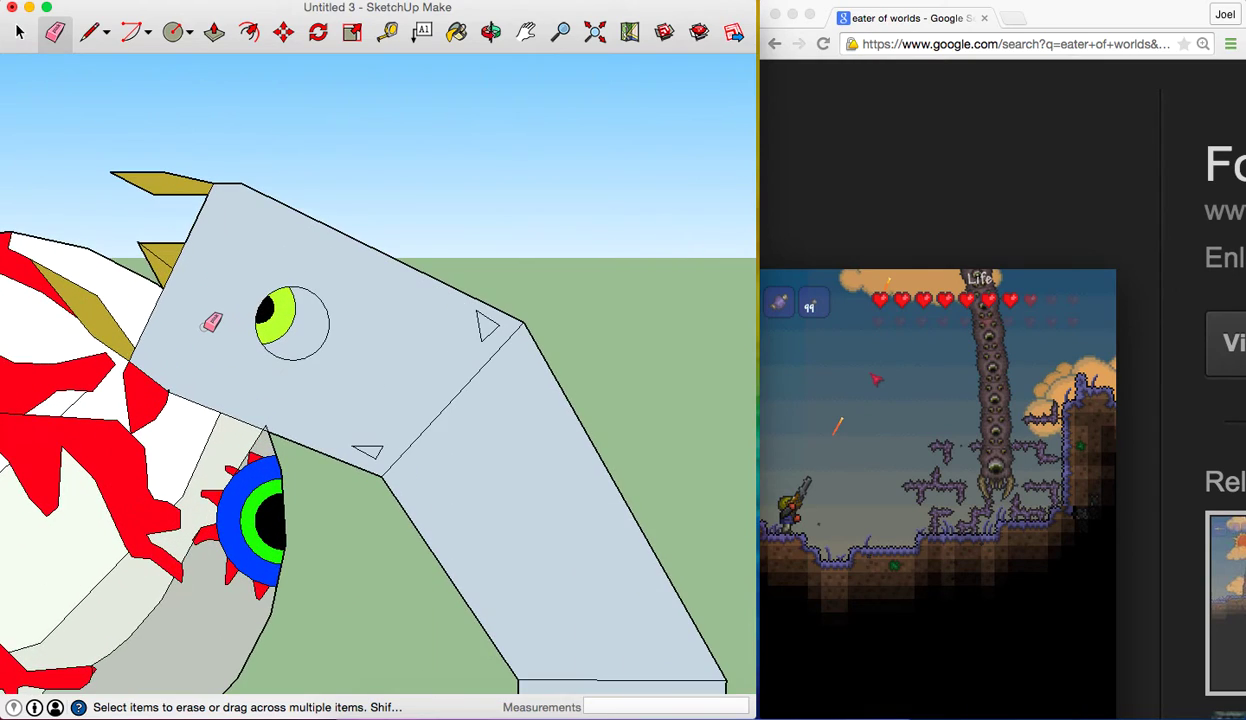
{"action": "left_click", "coordinate": [171, 389]}
{"action": "key", "text": "super+z"}
Paint the head's side face pale cyan, then sample and restore its blue-grey
{"action": "left_click", "coordinate": [456, 36]}
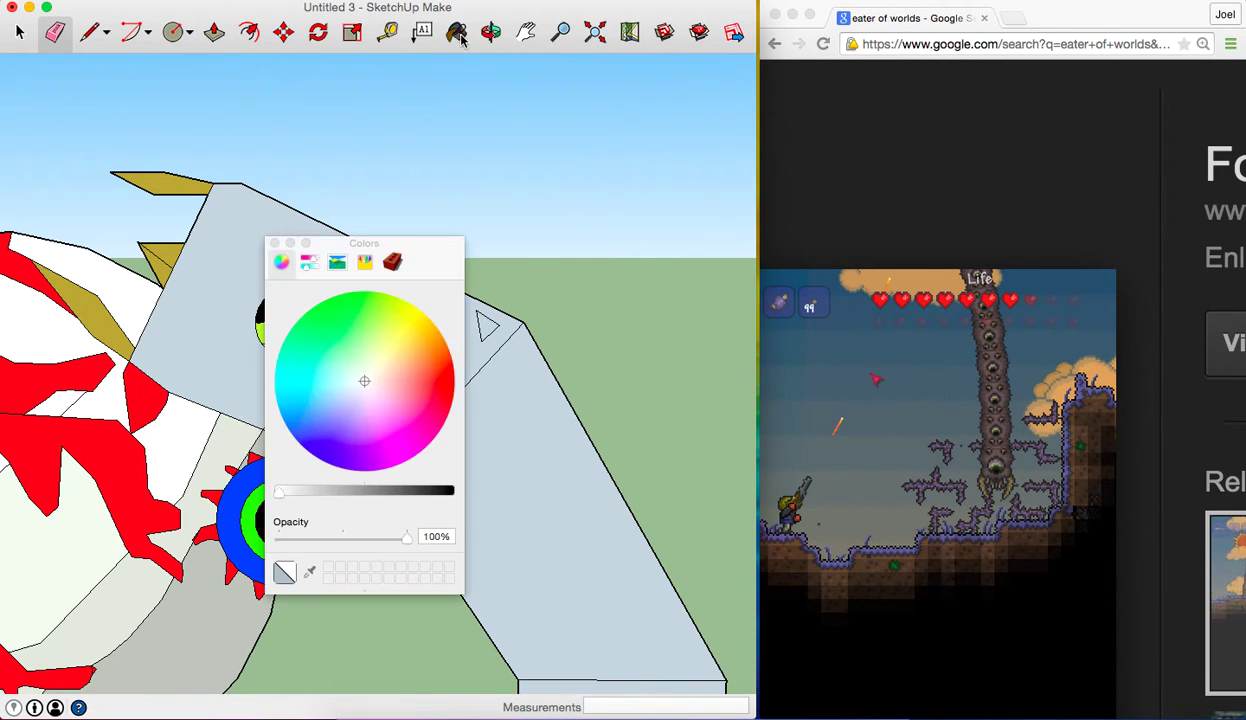
{"action": "left_click", "coordinate": [275, 243]}
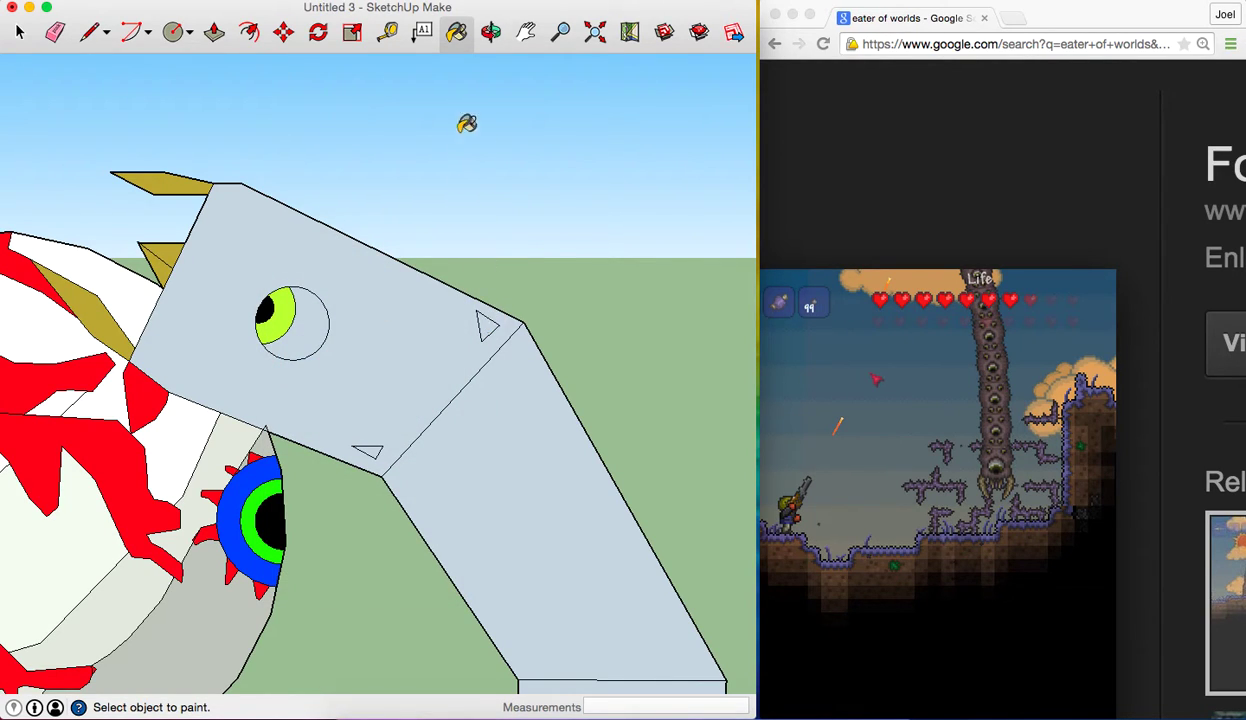
{"action": "left_click", "coordinate": [446, 40]}
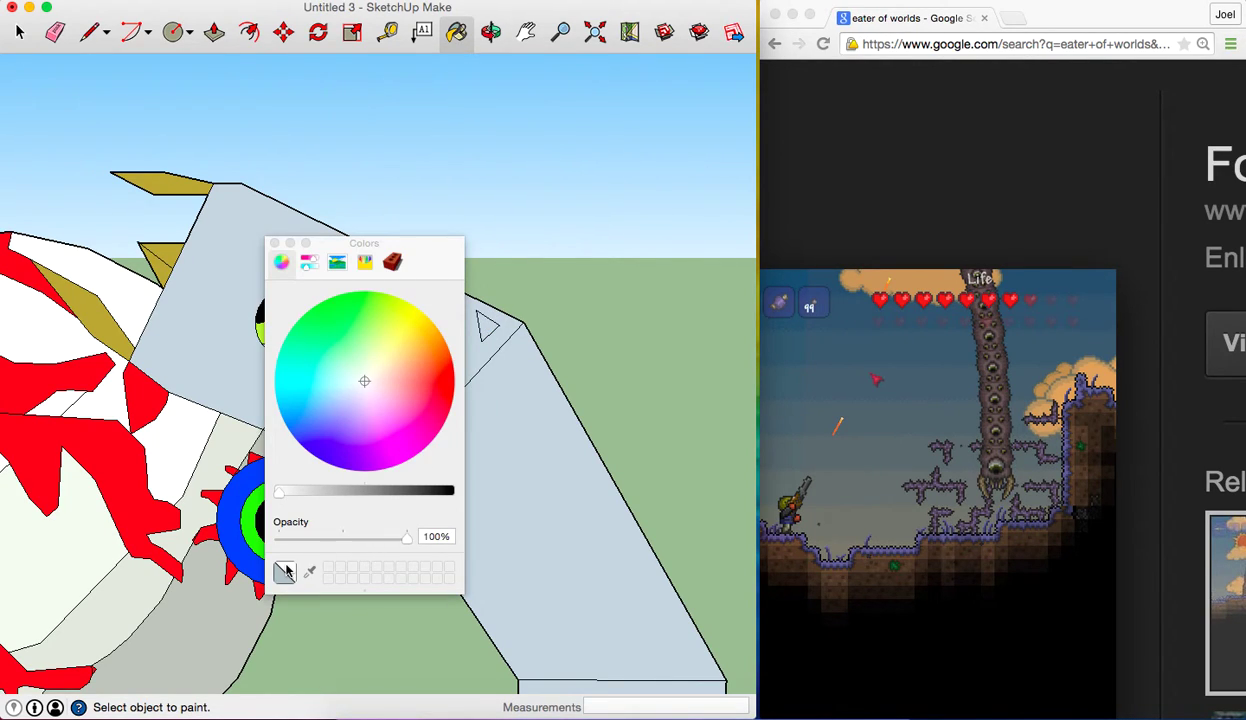
{"action": "left_click", "coordinate": [355, 376]}
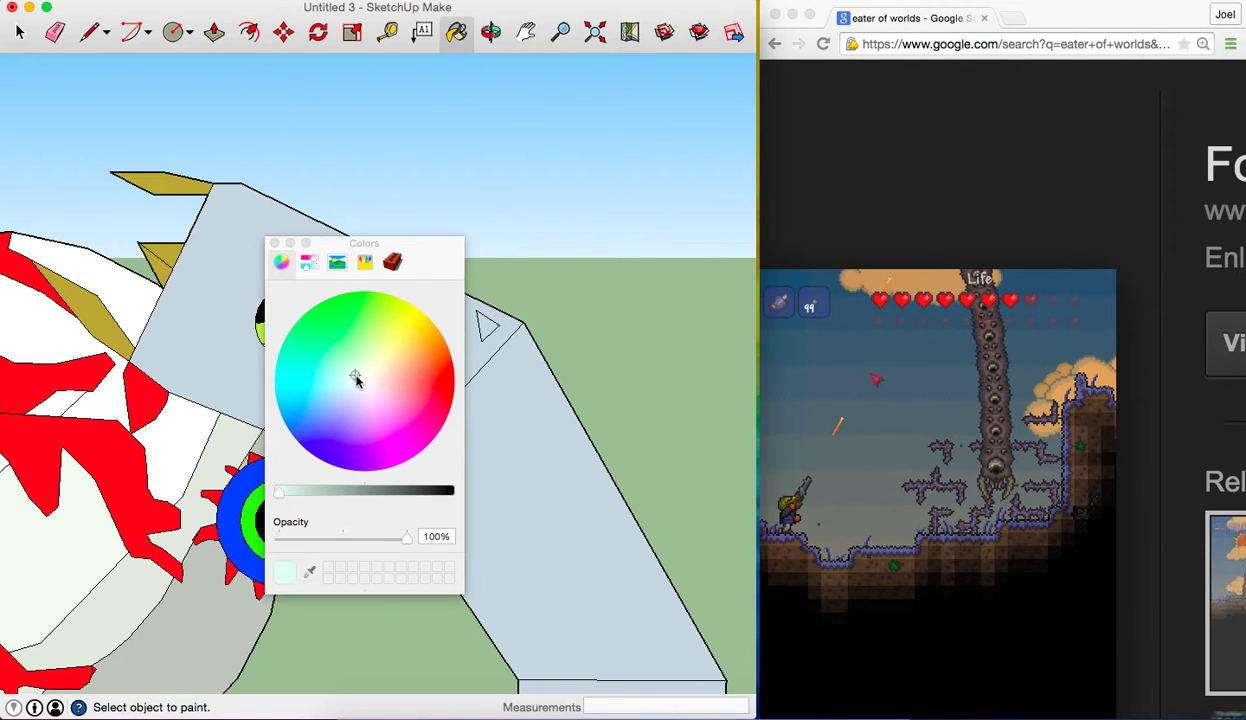
{"action": "left_click", "coordinate": [275, 243]}
{"action": "left_click", "coordinate": [376, 293]}
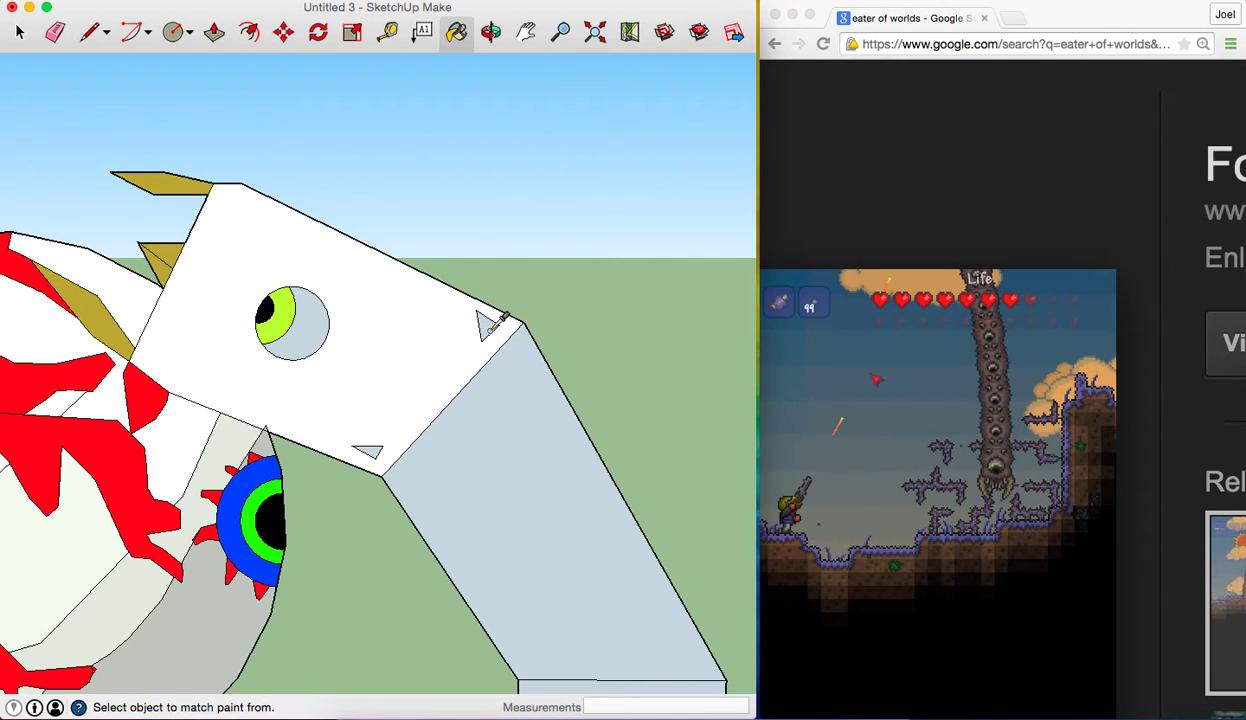
{"action": "left_click", "coordinate": [497, 321], "text": "super"}
{"action": "left_click", "coordinate": [497, 321]}
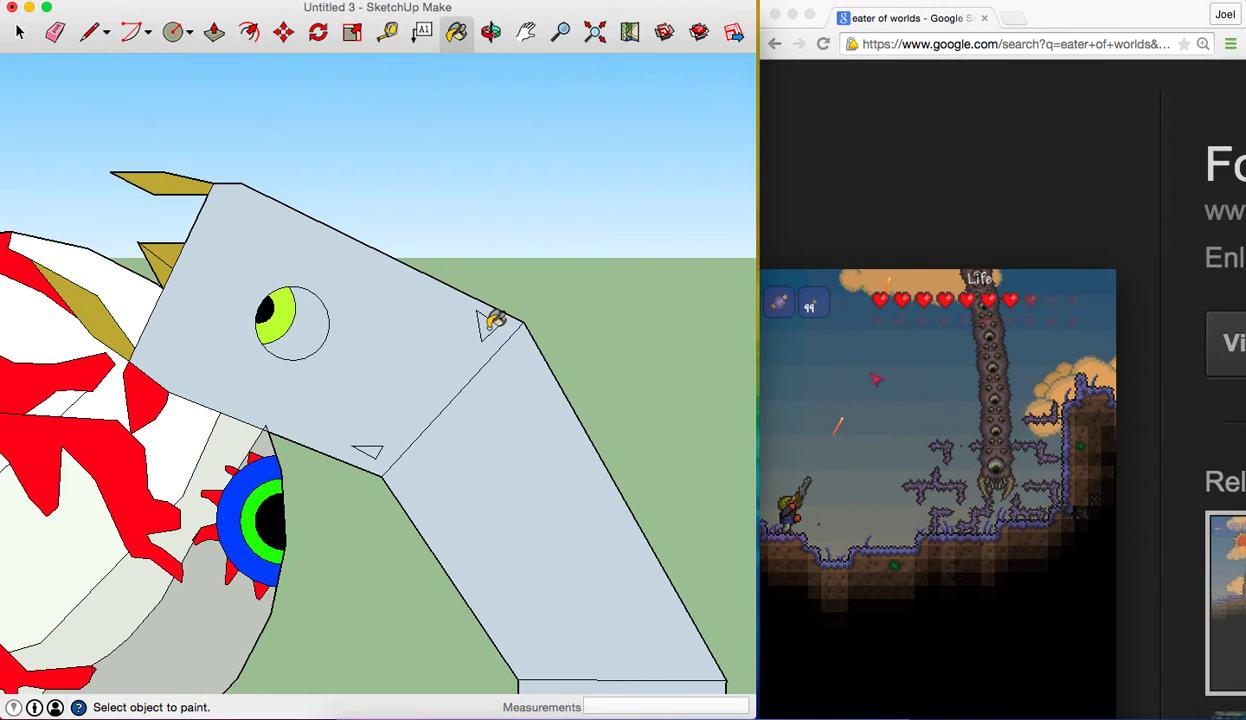
Set the paint colour to pure white for the two fangs
{"action": "left_click", "coordinate": [455, 24]}
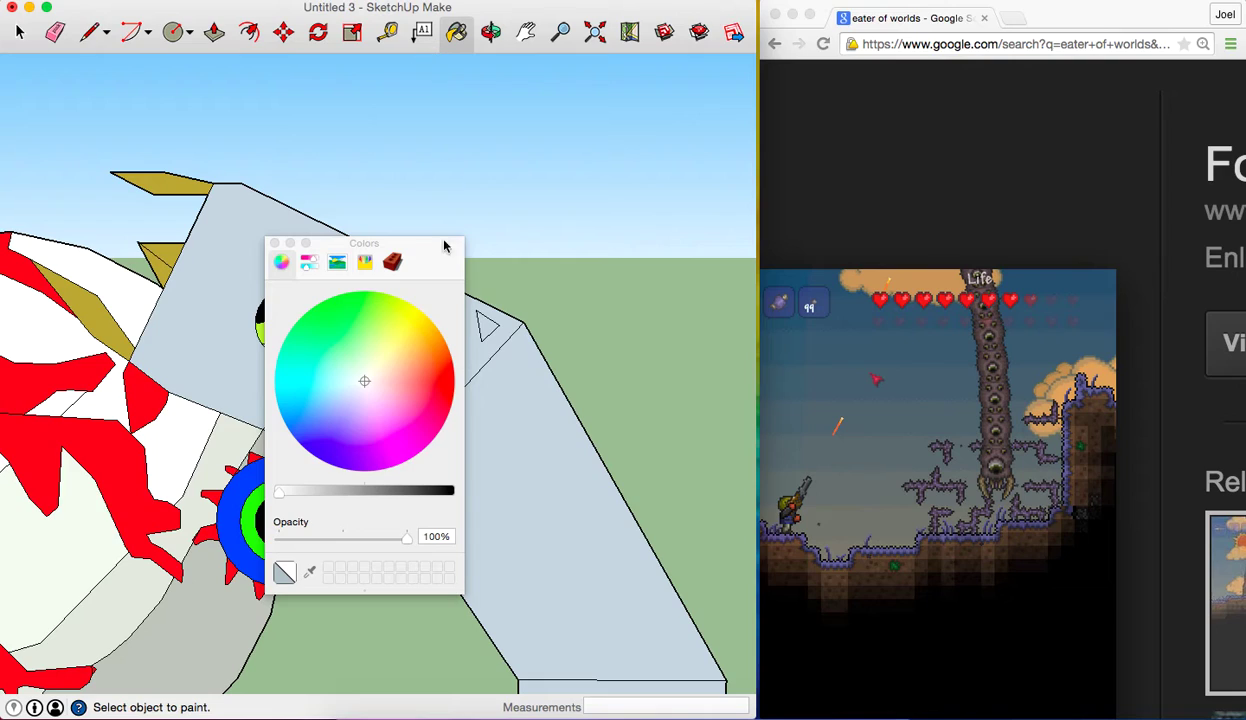
{"action": "left_click_drag", "start_coordinate": [285, 495], "coordinate": [280, 495]}
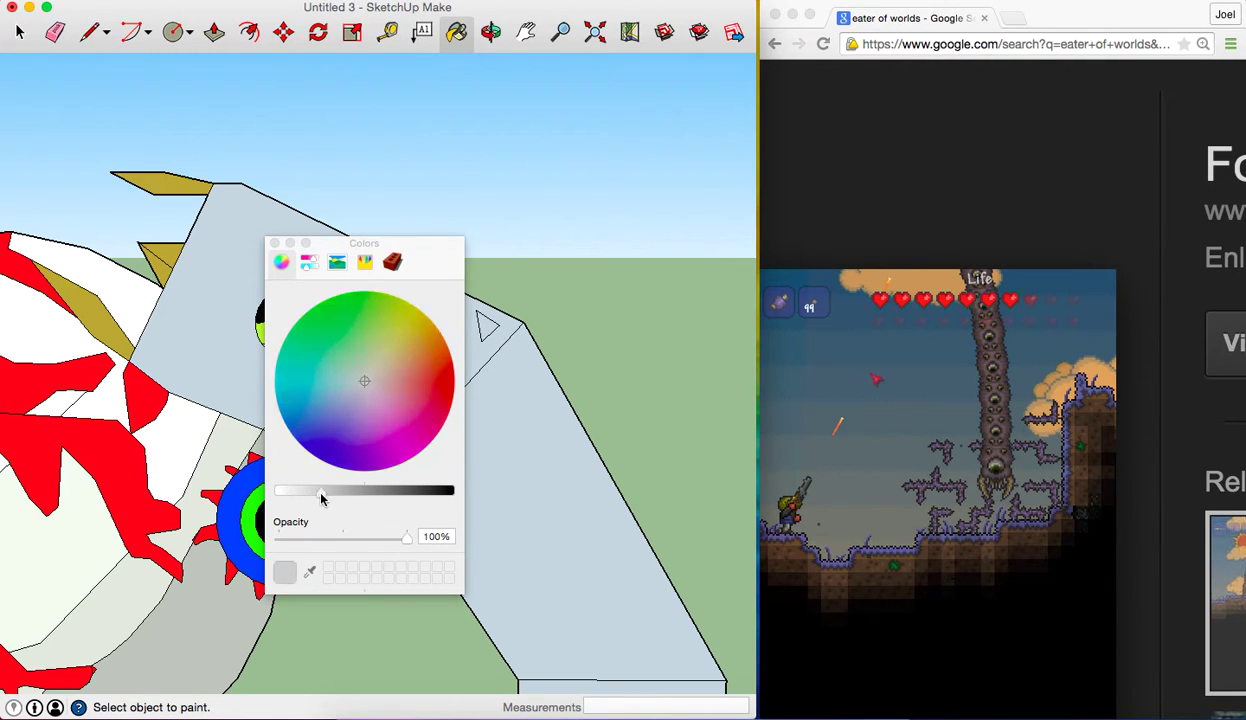
{"action": "left_click", "coordinate": [282, 245]}
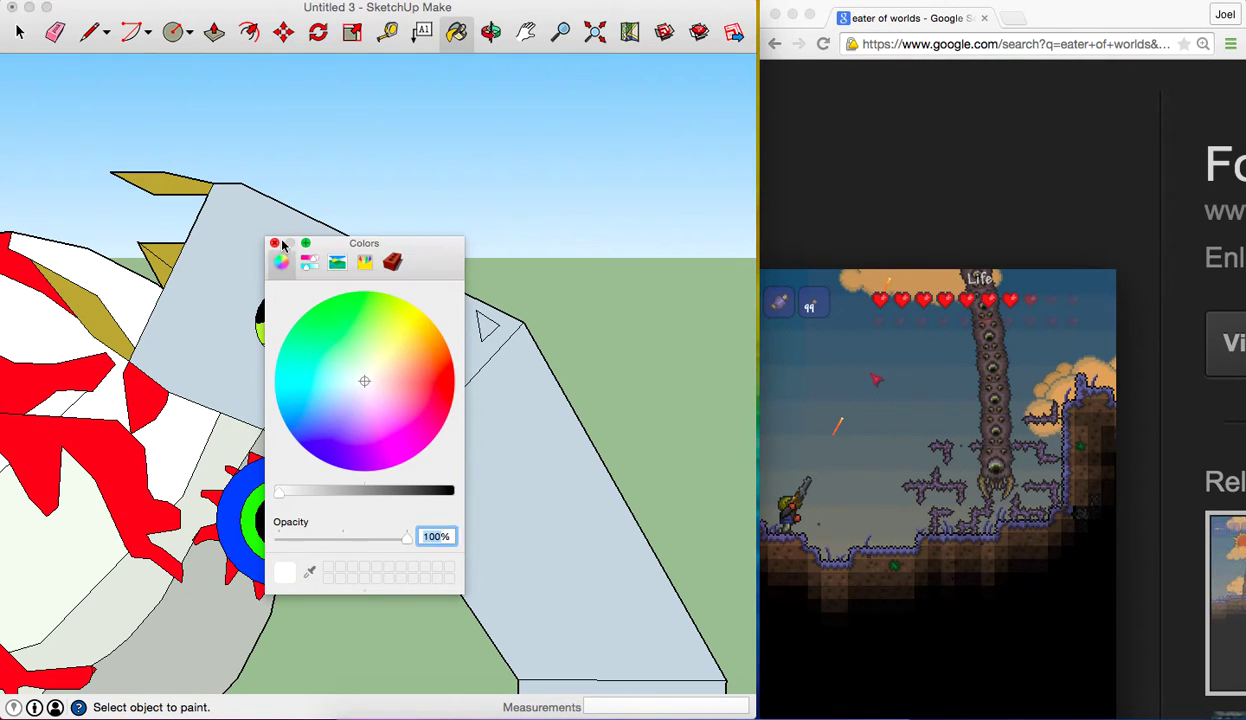
{"action": "left_click", "coordinate": [275, 244]}
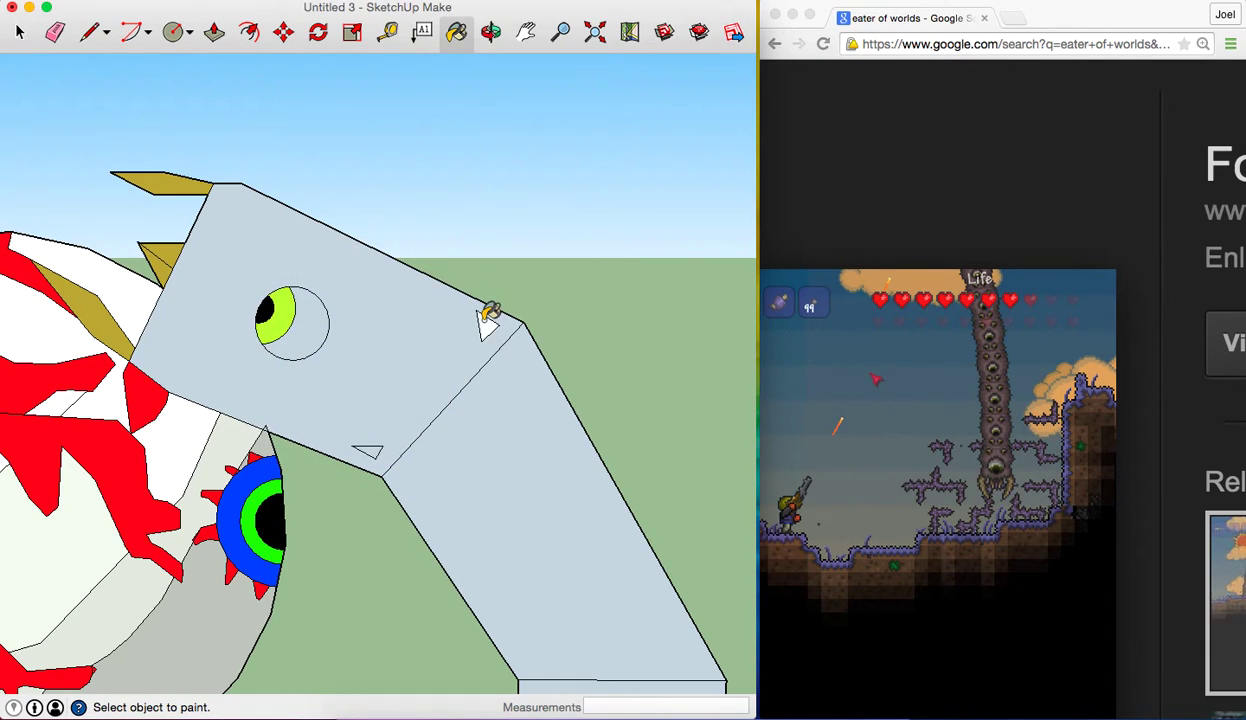
{"action": "left_click", "coordinate": [456, 32]}
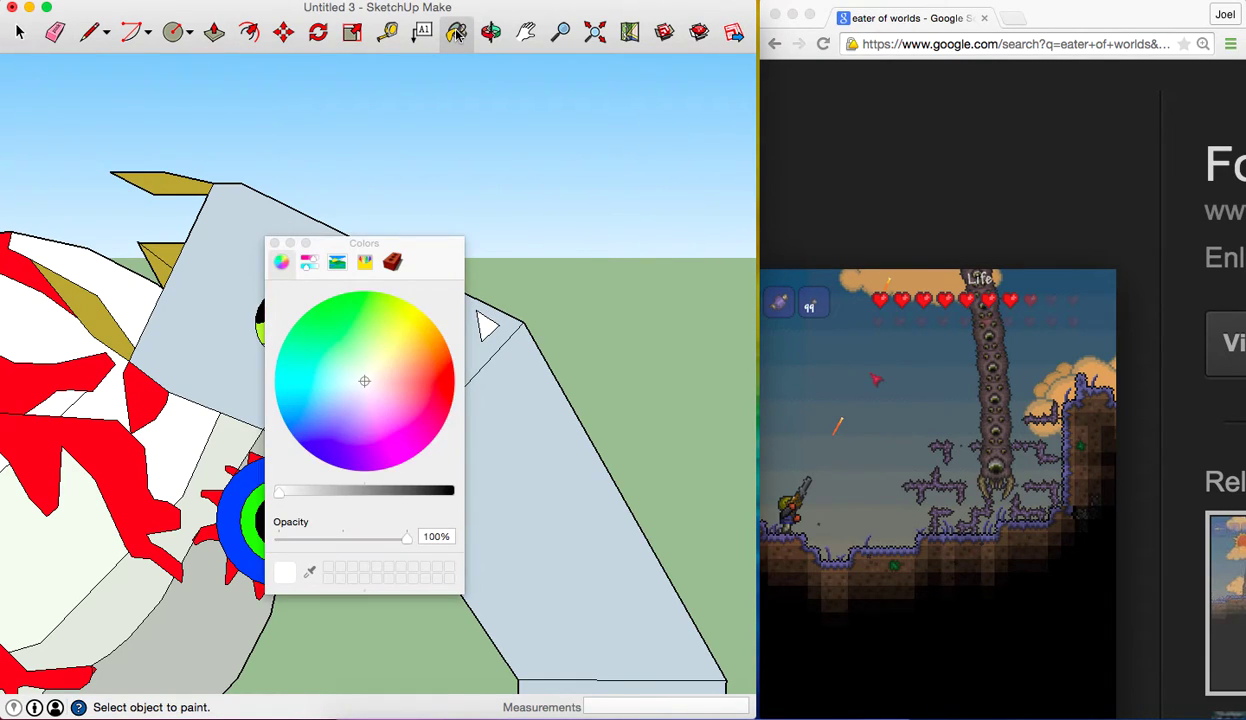
{"action": "left_click", "coordinate": [274, 243]}
Draw short edges cutting a notch into the worm head's top outline
{"action": "left_click", "coordinate": [92, 32]}
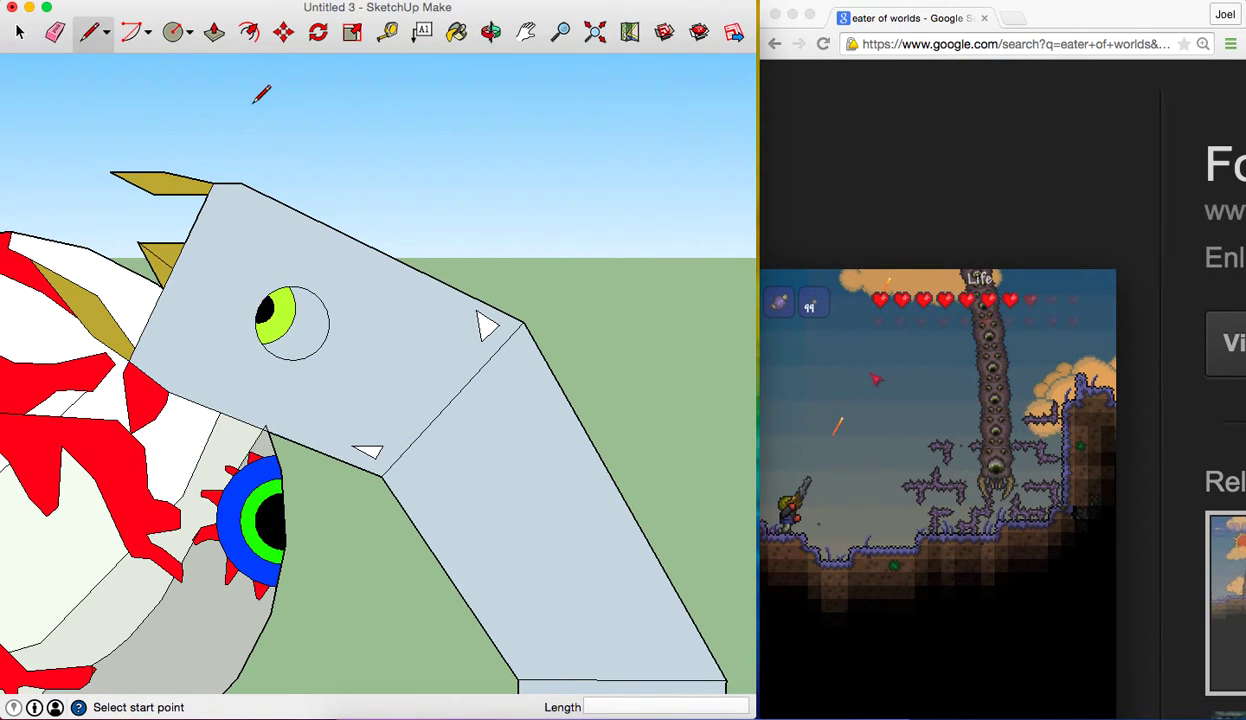
{"action": "left_click", "coordinate": [312, 218]}
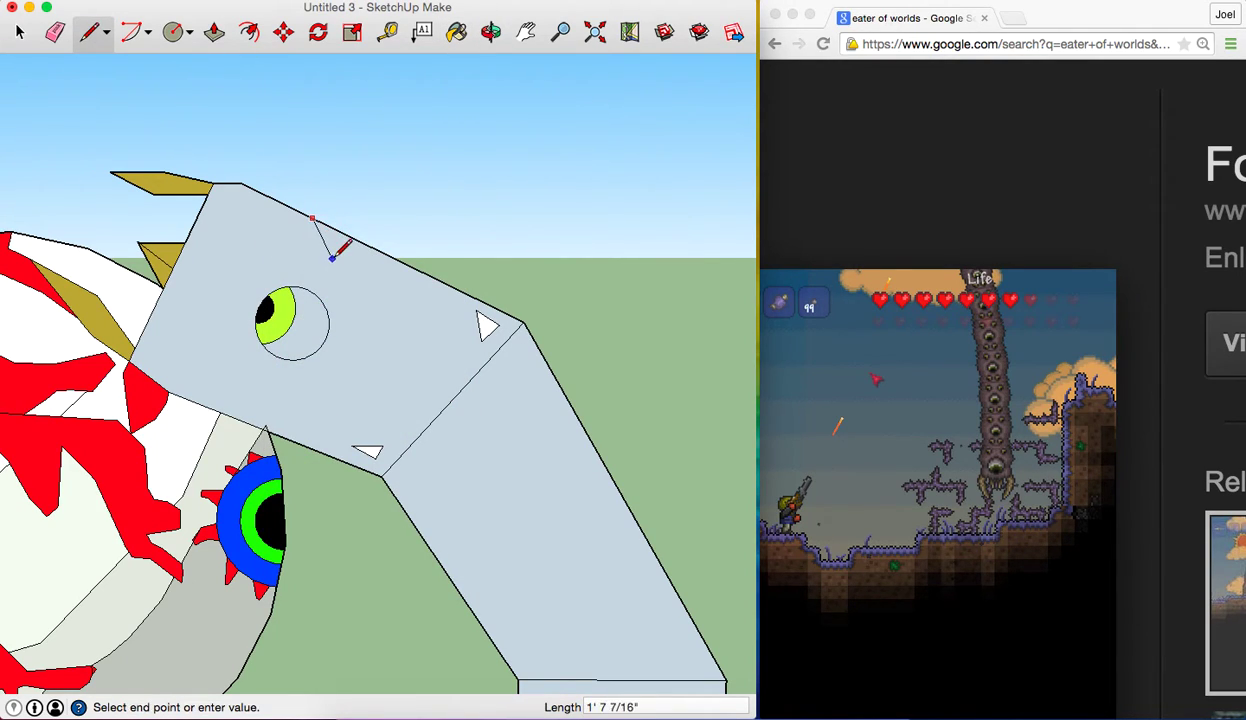
{"action": "double_click", "coordinate": [332, 261]}
{"action": "left_click", "coordinate": [332, 261]}
{"action": "left_click", "coordinate": [399, 260]}
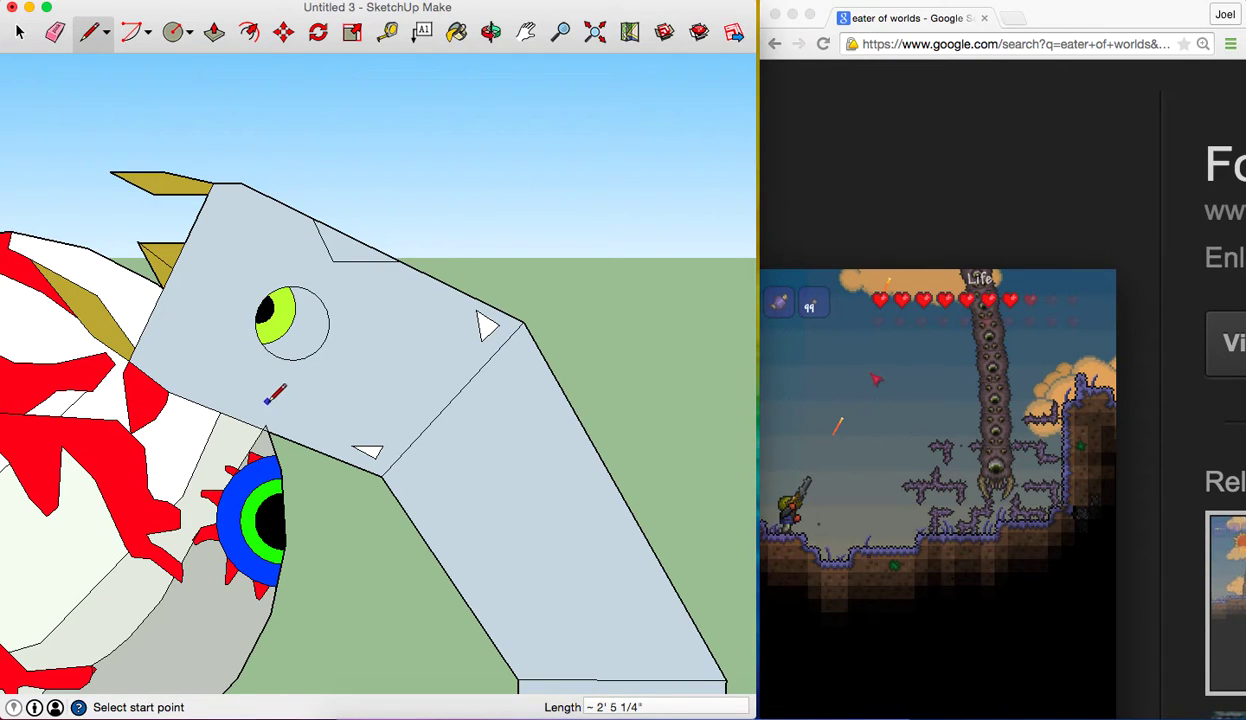
Draw a horizontal edge below the green eye to the lower head outline, undoing a trial erase
{"action": "left_click", "coordinate": [220, 411]}
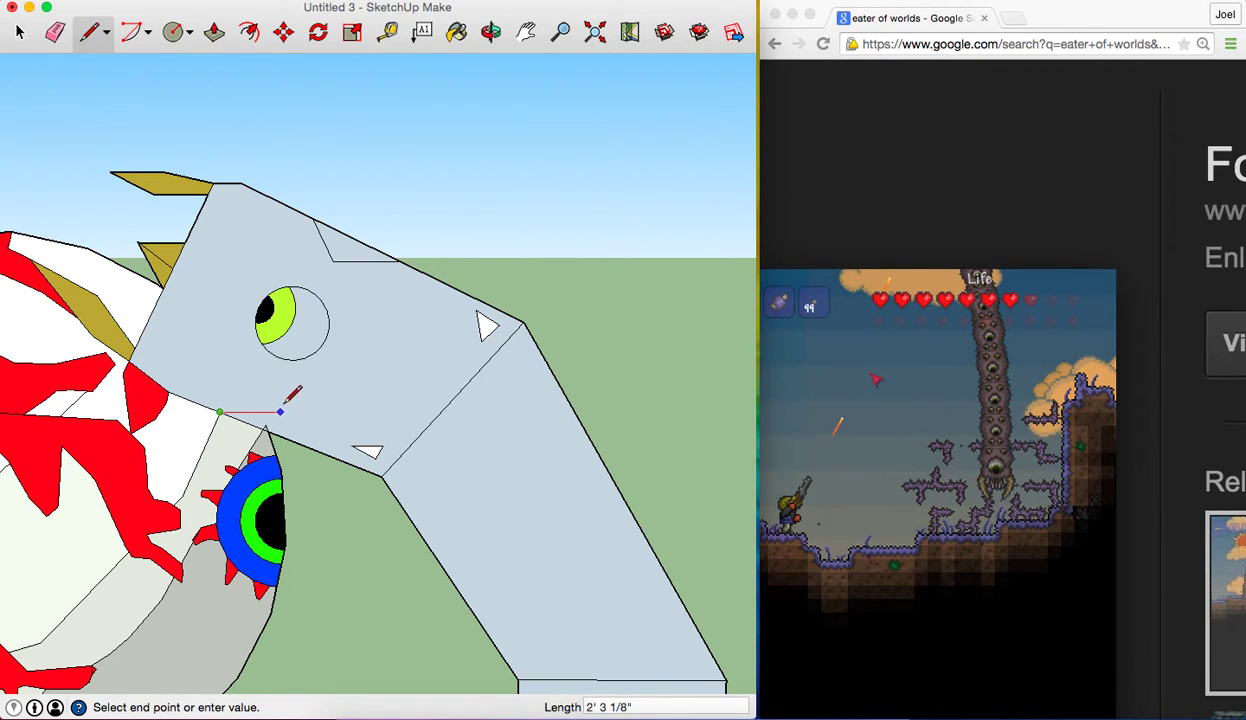
{"action": "left_click", "coordinate": [285, 411]}
{"action": "left_click", "coordinate": [285, 411]}
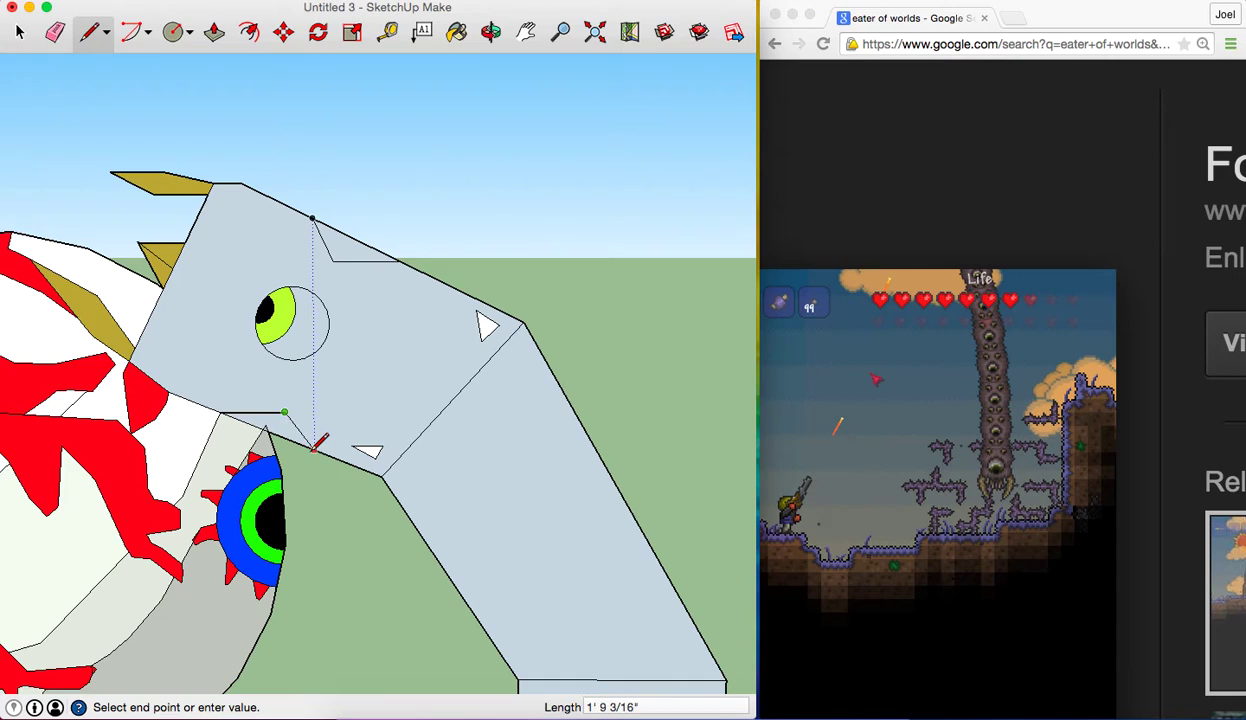
{"action": "left_click", "coordinate": [311, 446]}
{"action": "left_click", "coordinate": [55, 32]}
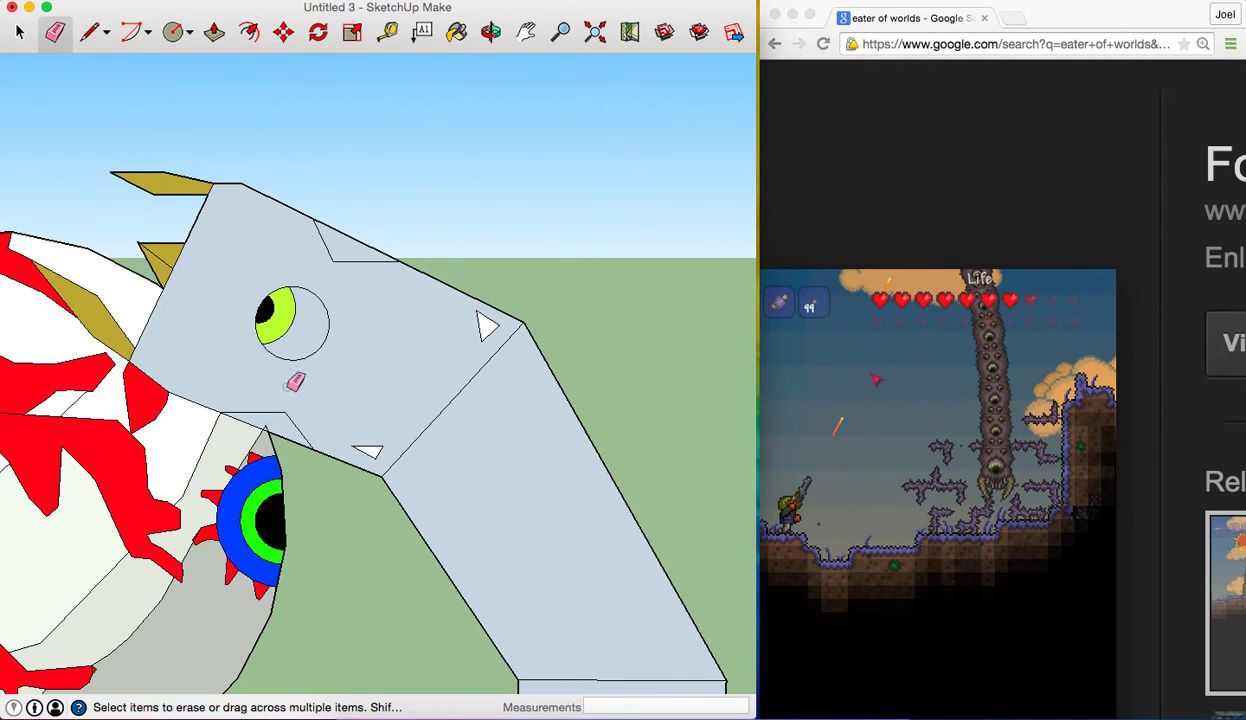
{"action": "mouse_move", "coordinate": [262, 423]}
{"action": "left_mouse_down"}
{"action": "mouse_move", "coordinate": [291, 422]}
{"action": "mouse_move", "coordinate": [278, 428]}
{"action": "left_mouse_up"}
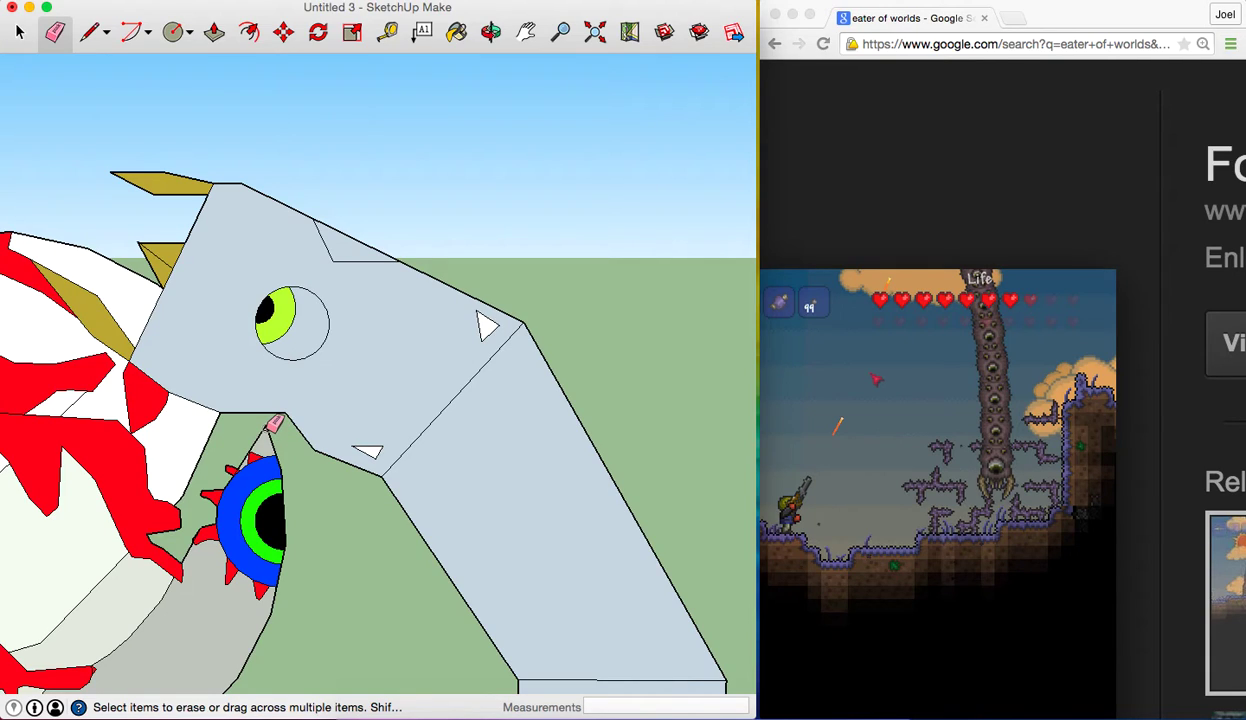
{"action": "key", "text": "ctrl+z"}
Draw edges where the head meets the eyeball, plus a short closing edge above the blue eye
{"action": "left_click", "coordinate": [95, 20]}
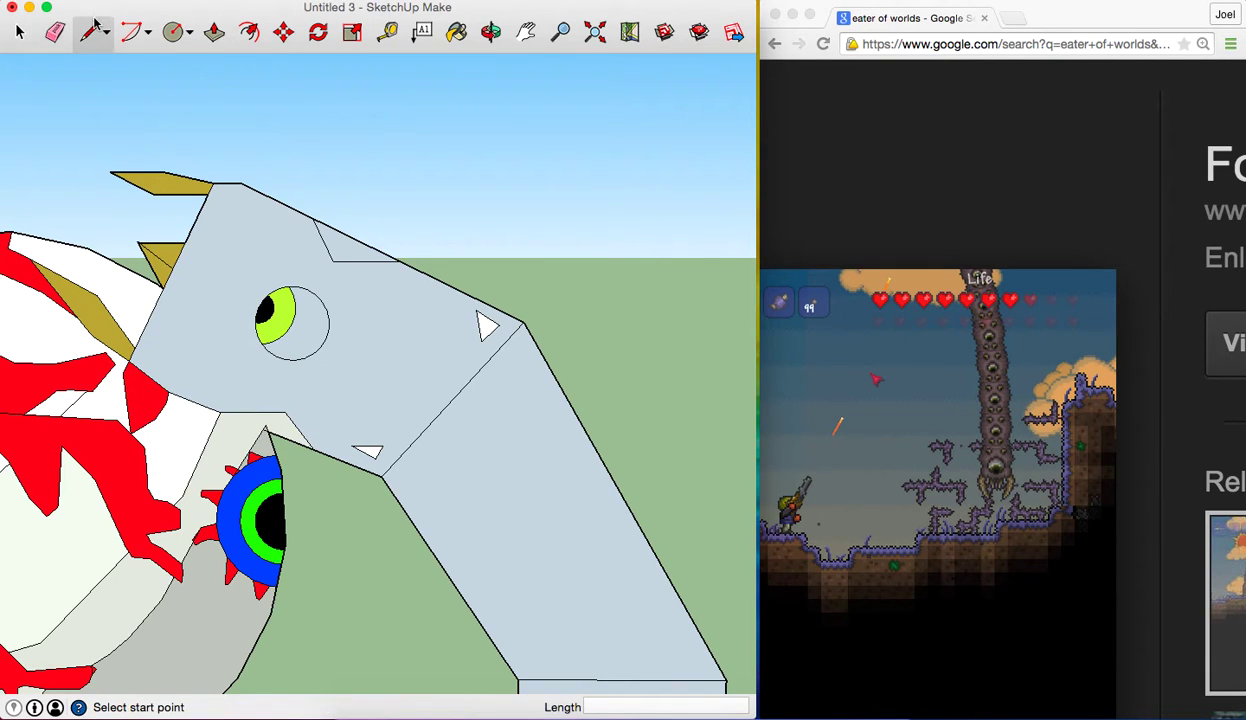
{"action": "left_click", "coordinate": [220, 405]}
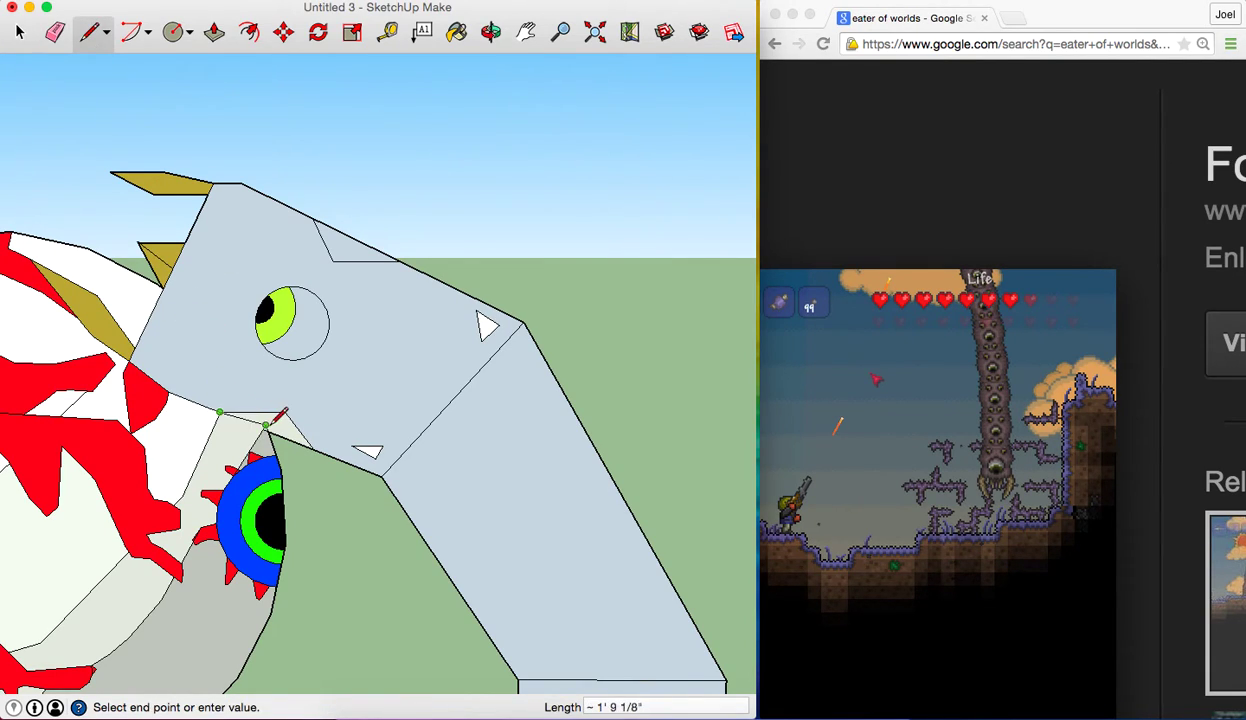
{"action": "left_click", "coordinate": [269, 428]}
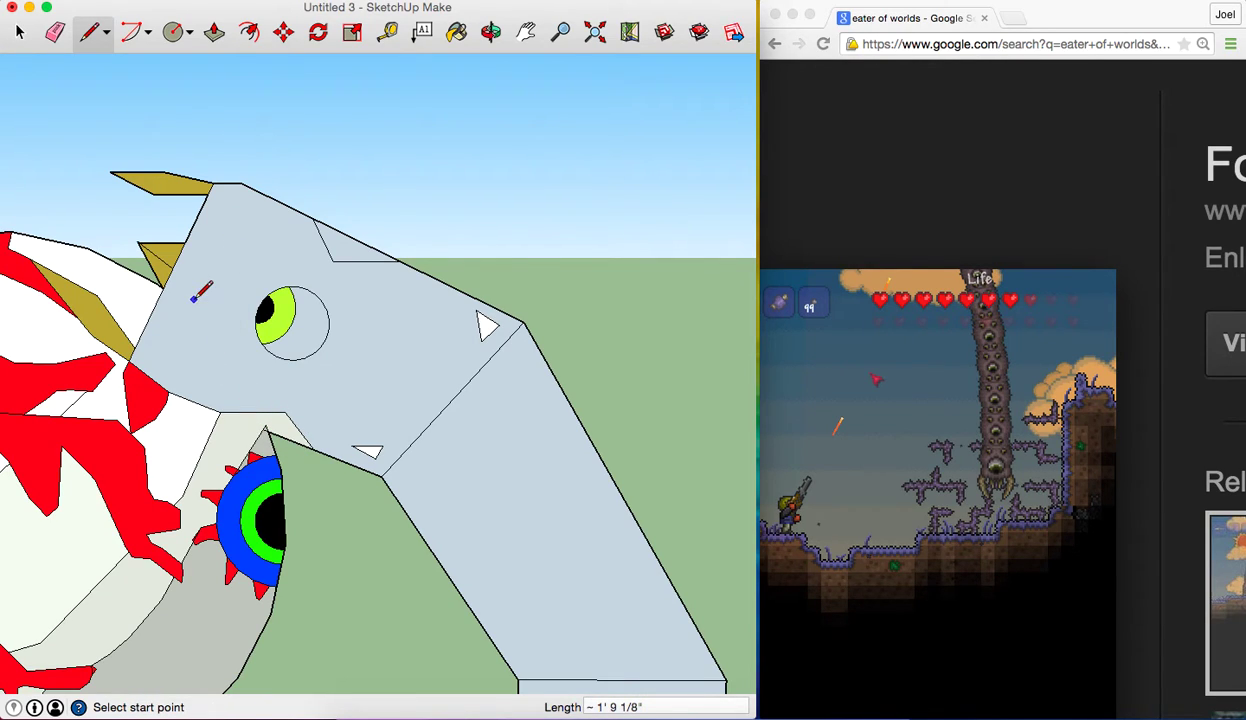
{"action": "left_click", "coordinate": [252, 411]}
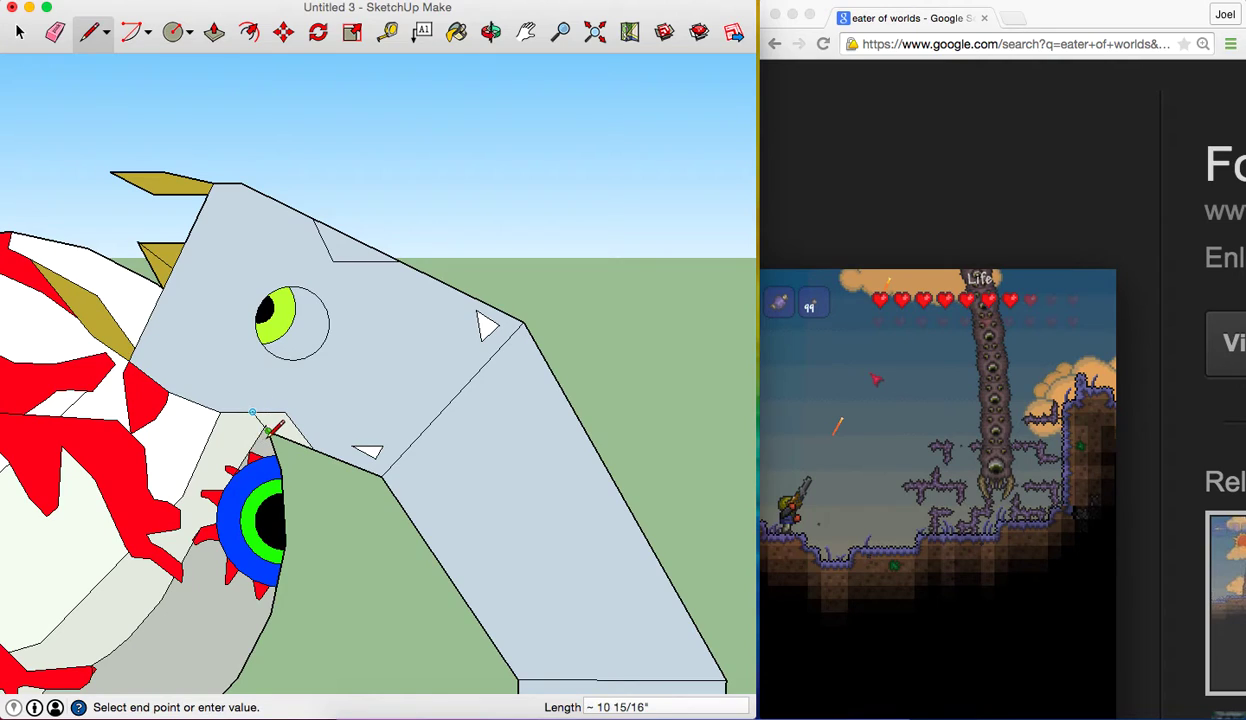
{"action": "left_click", "coordinate": [269, 428]}
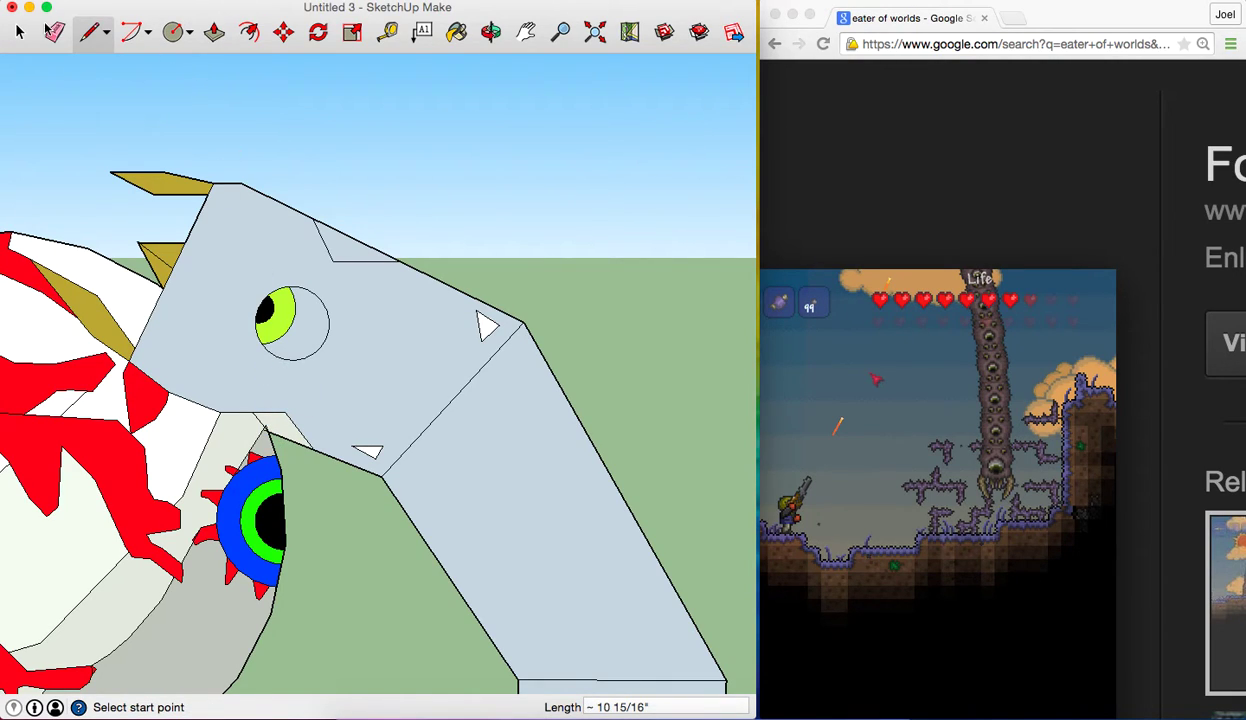
Erase the stray jaw edge and the sloped edge near the head's top
{"action": "left_click", "coordinate": [52, 31]}
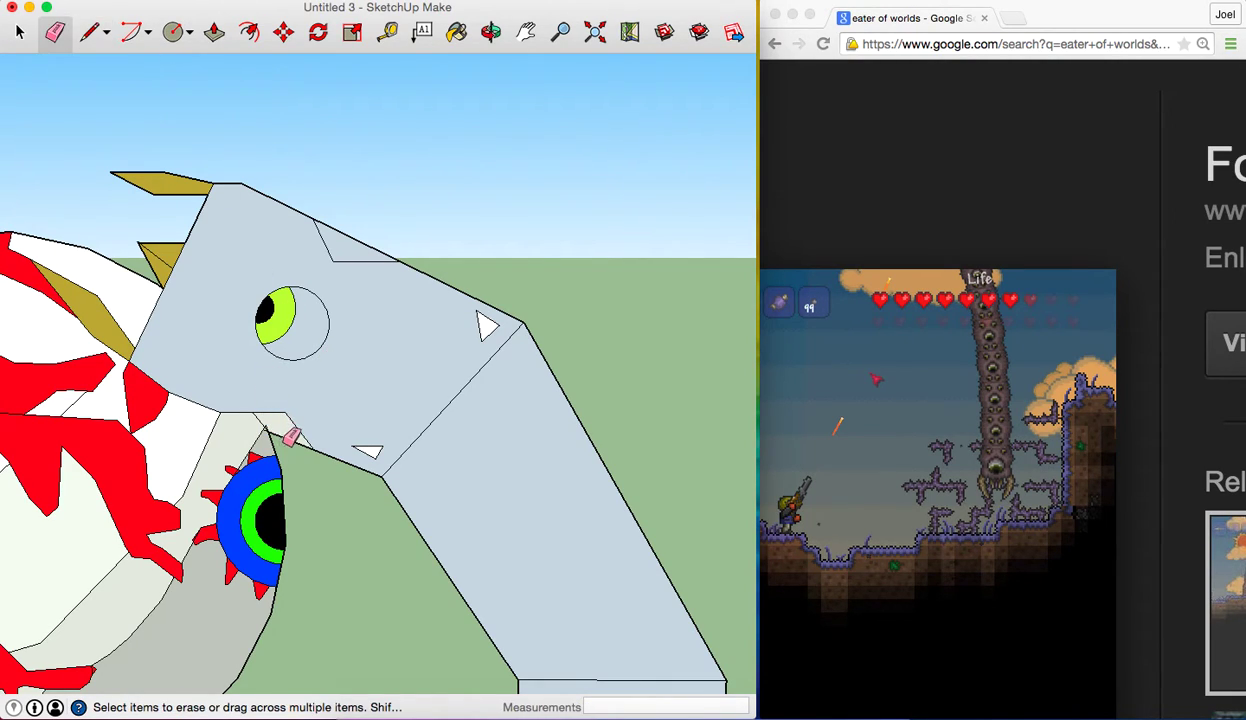
{"action": "left_click_drag", "start_coordinate": [290, 433], "coordinate": [278, 422]}
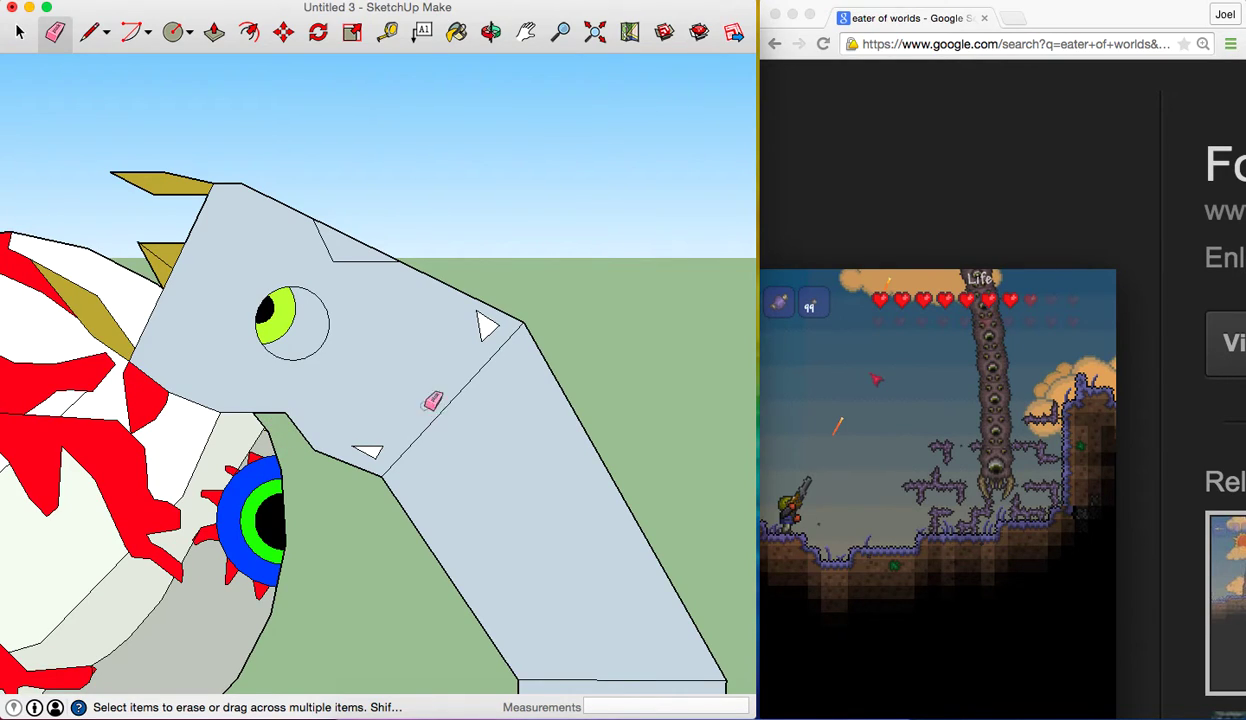
{"action": "left_click", "coordinate": [351, 232]}
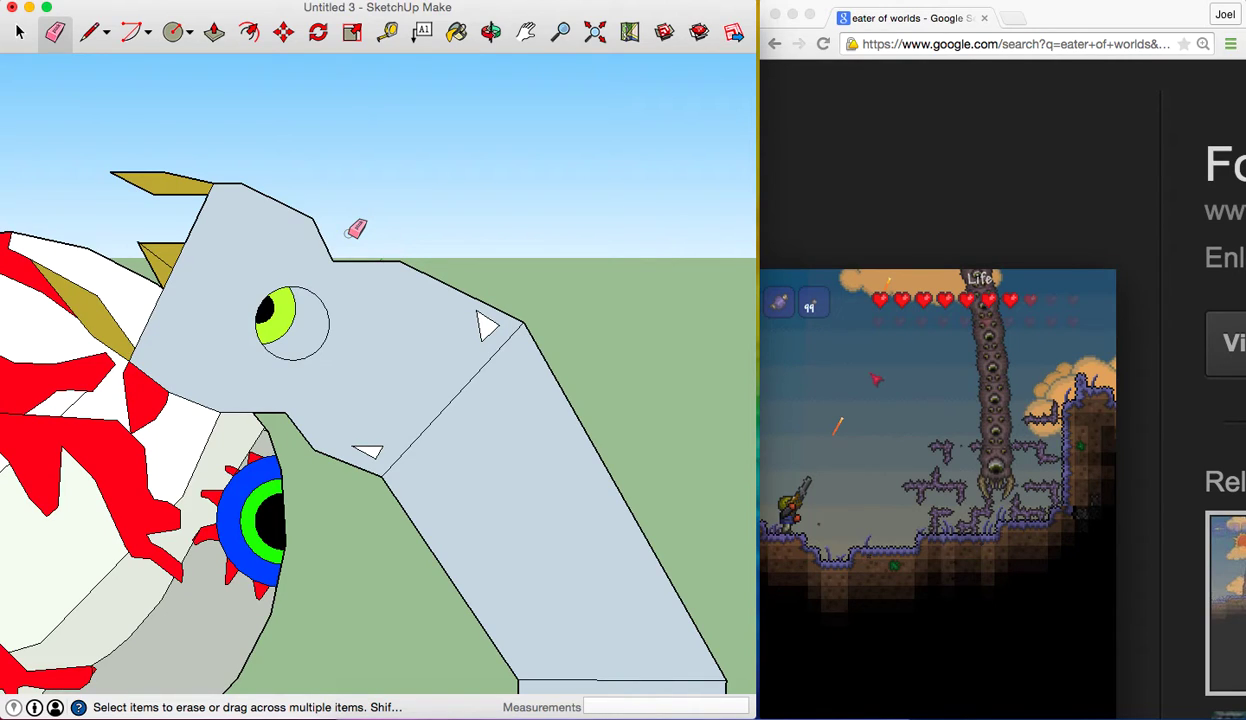
Raise the head's notch point into a spike and pull the jaw point down onto the eyeball
{"action": "left_click", "coordinate": [283, 34]}
{"action": "left_click", "coordinate": [333, 261]}
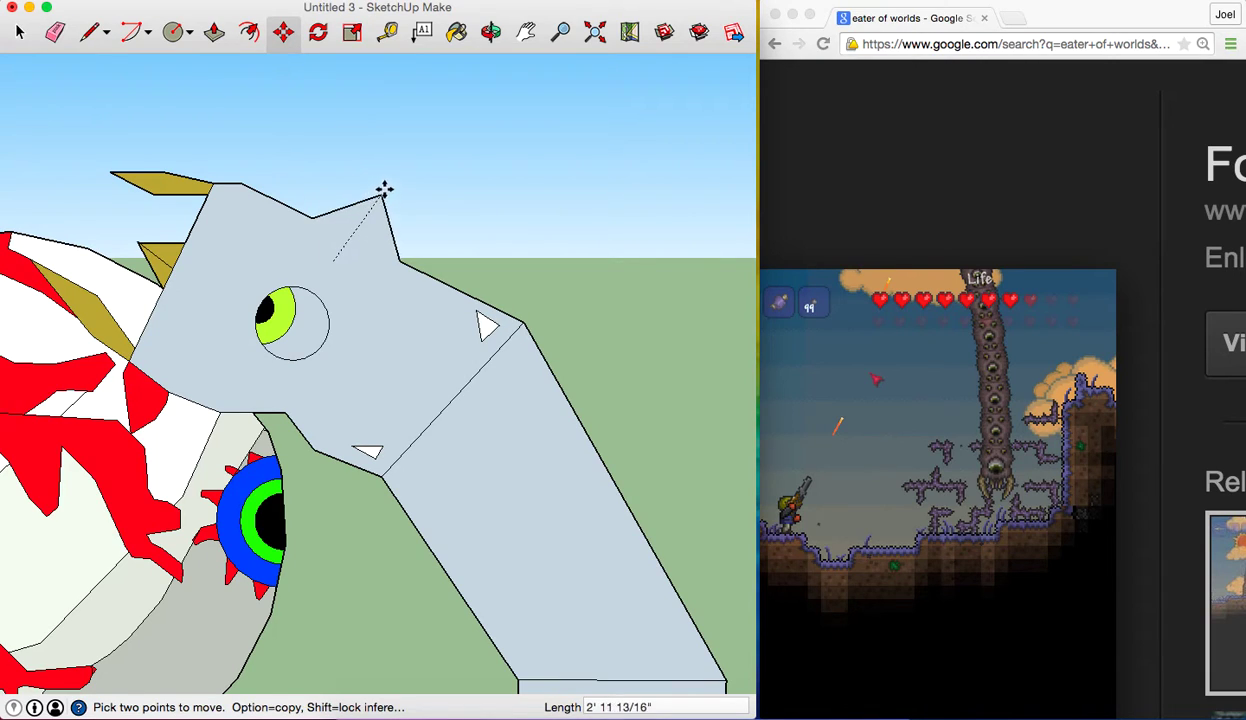
{"action": "left_click", "coordinate": [387, 189]}
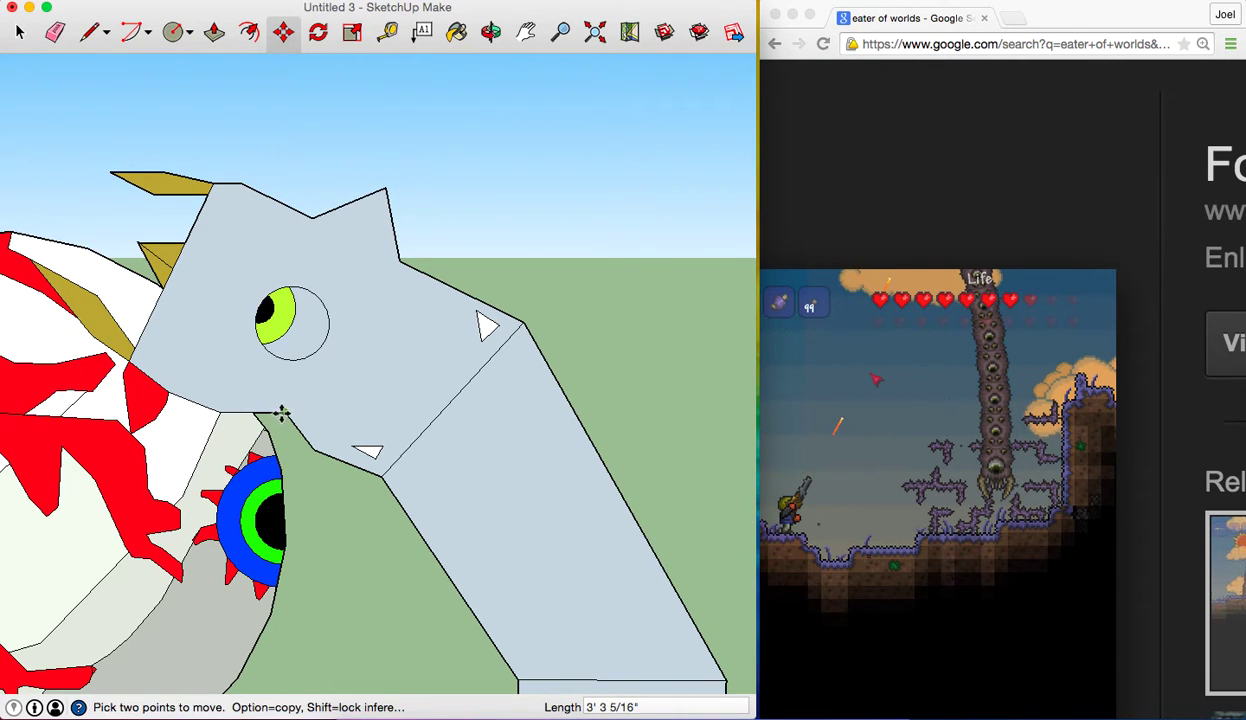
{"action": "left_click", "coordinate": [282, 412]}
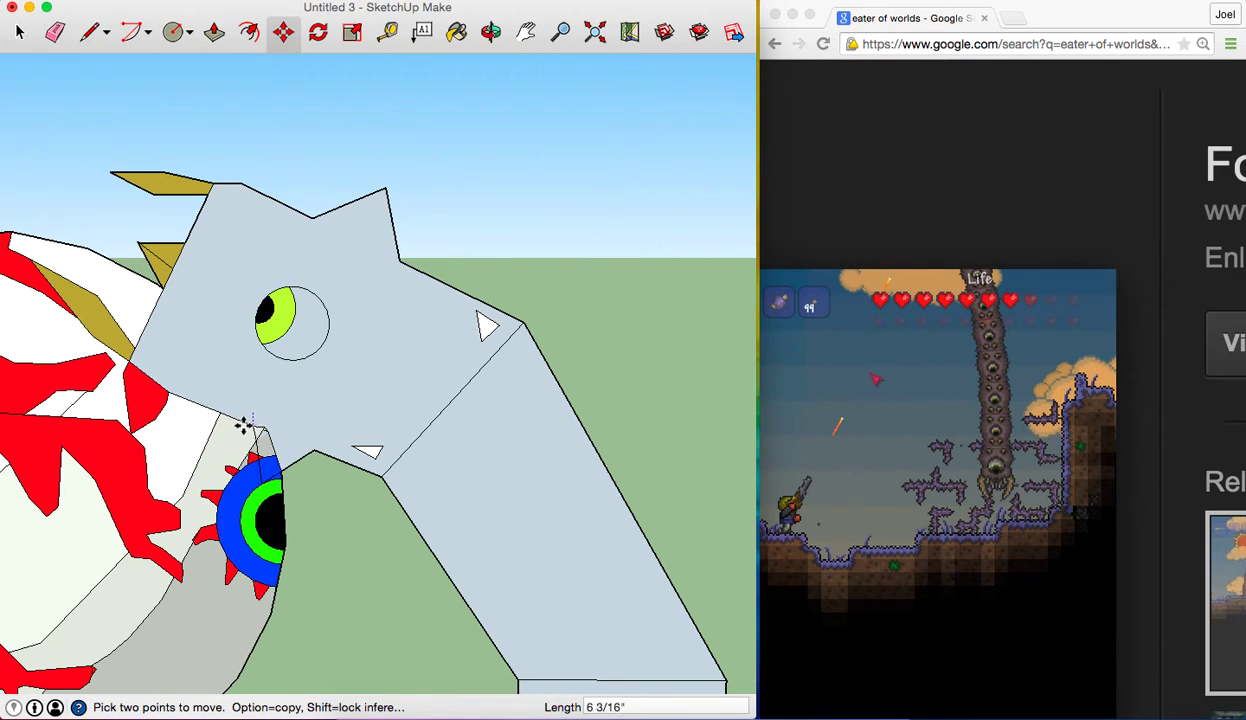
{"action": "left_click", "coordinate": [261, 430]}
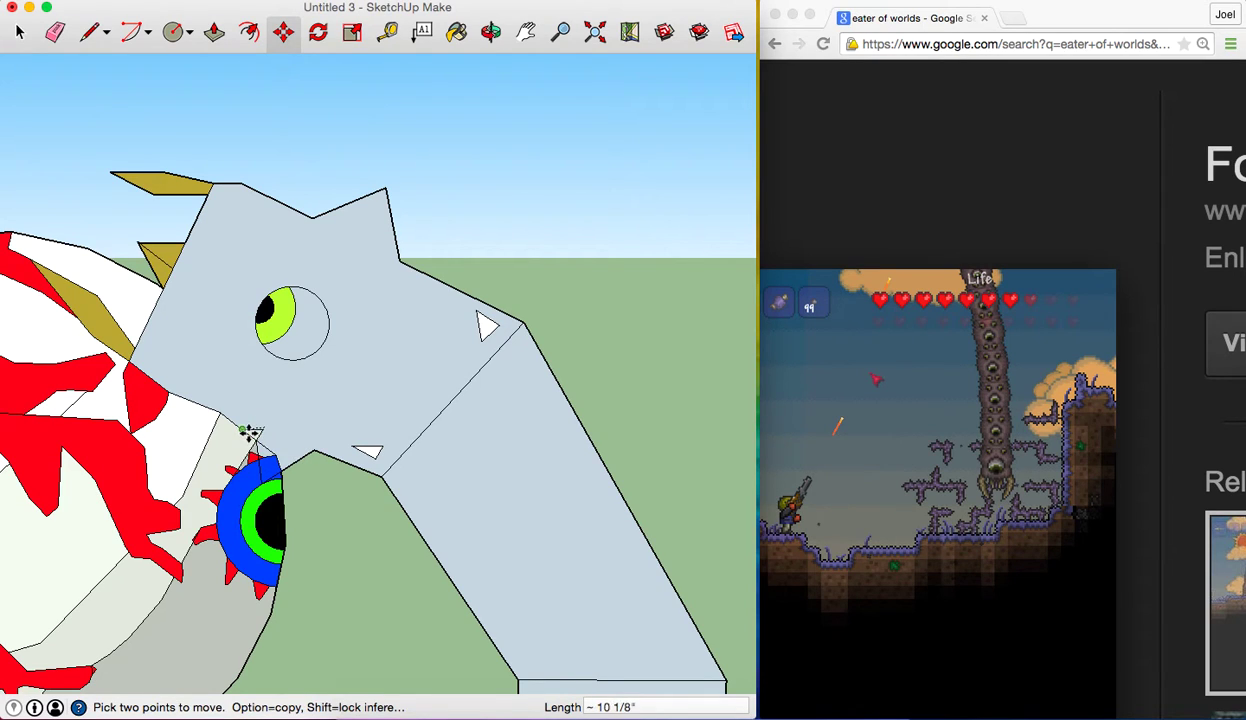
{"action": "left_click", "coordinate": [256, 432]}
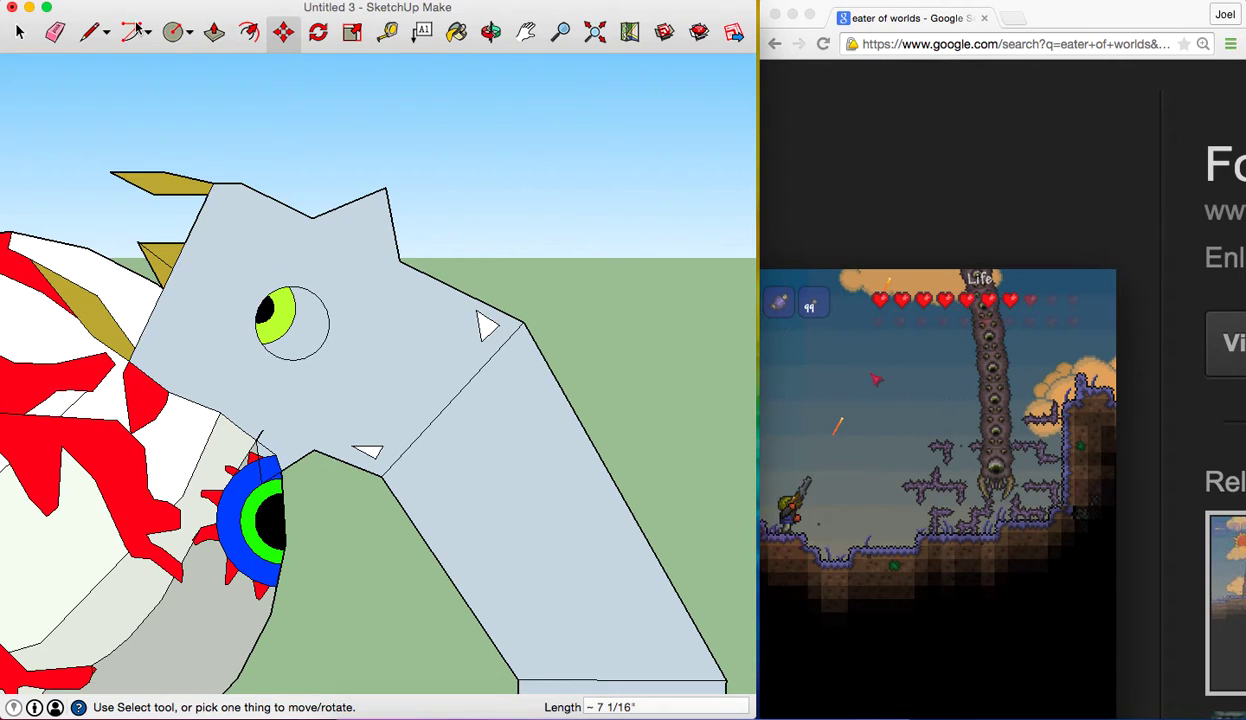
Attempt several more moves of the jaw point, cancelling each and leaving the model unchanged
{"action": "left_click", "coordinate": [55, 31]}
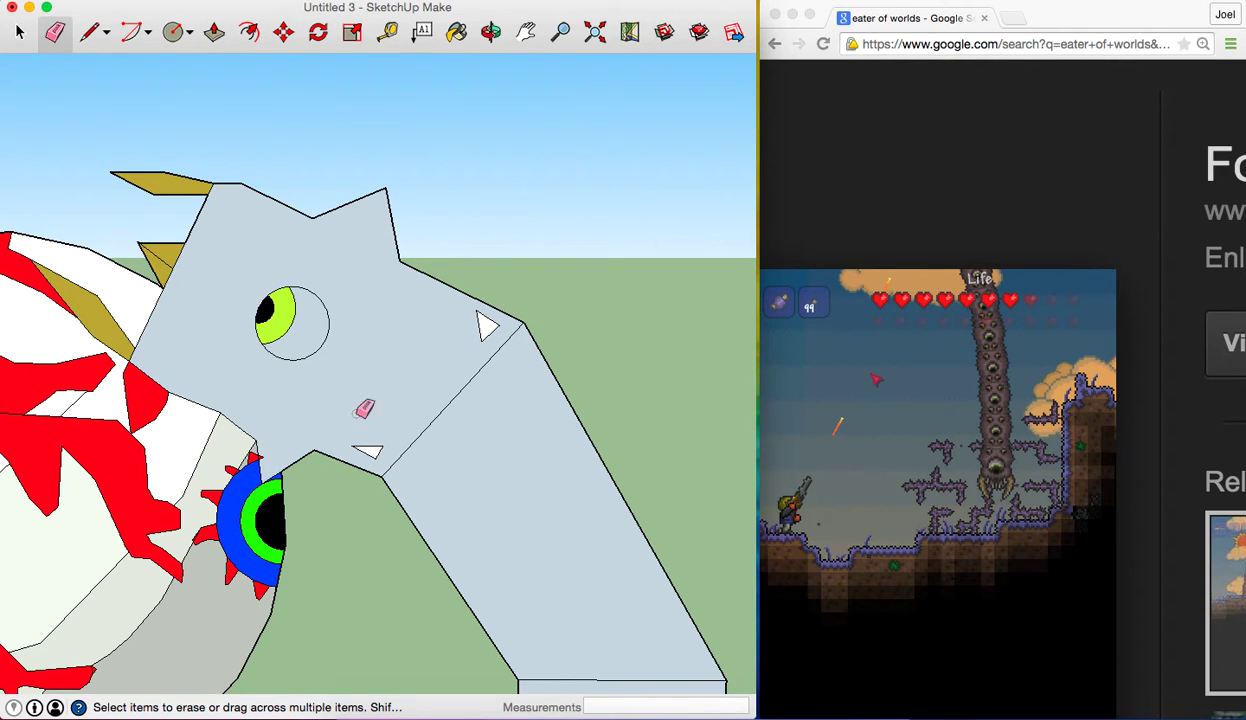
{"action": "left_click", "coordinate": [285, 33]}
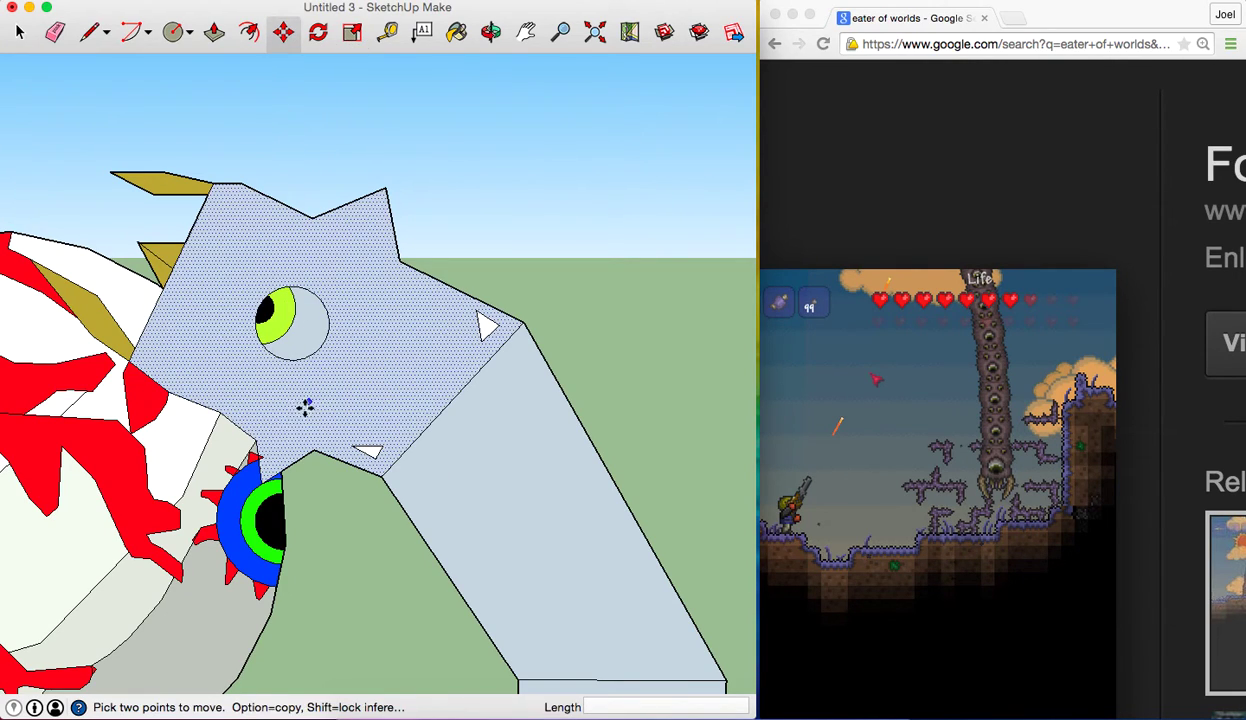
{"action": "left_click", "coordinate": [253, 438]}
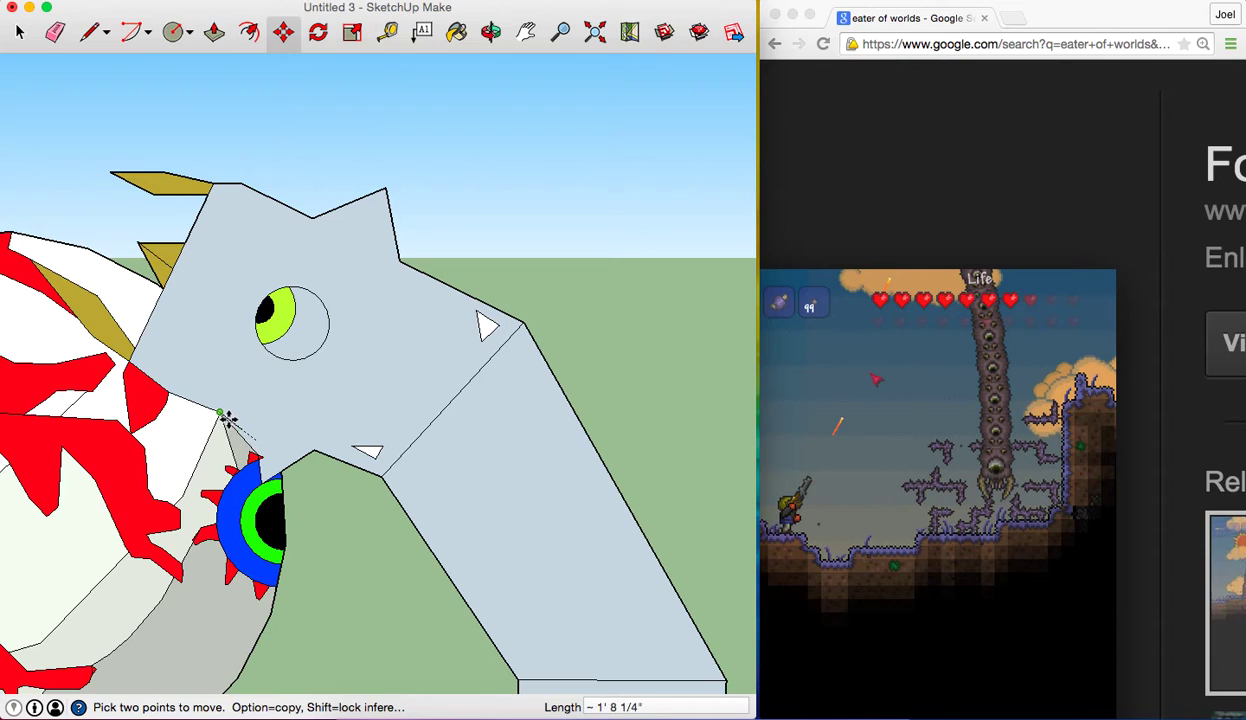
{"action": "key", "text": "Escape"}
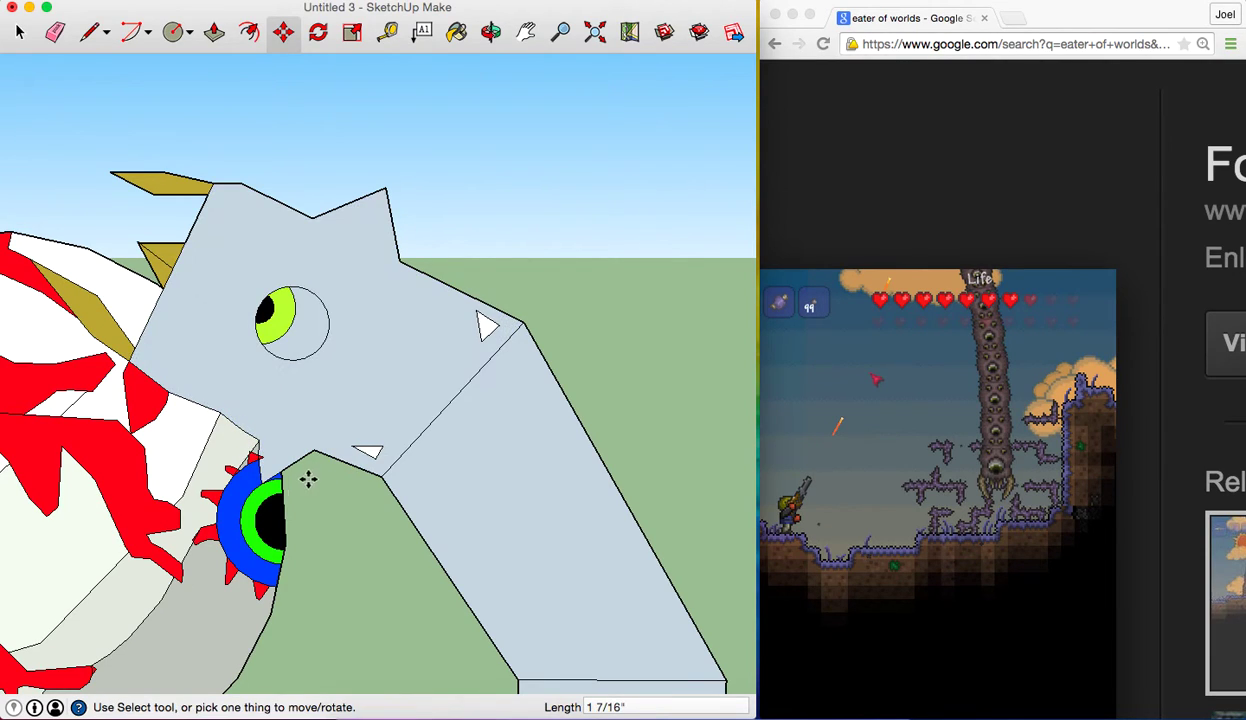
{"action": "left_click", "coordinate": [258, 436]}
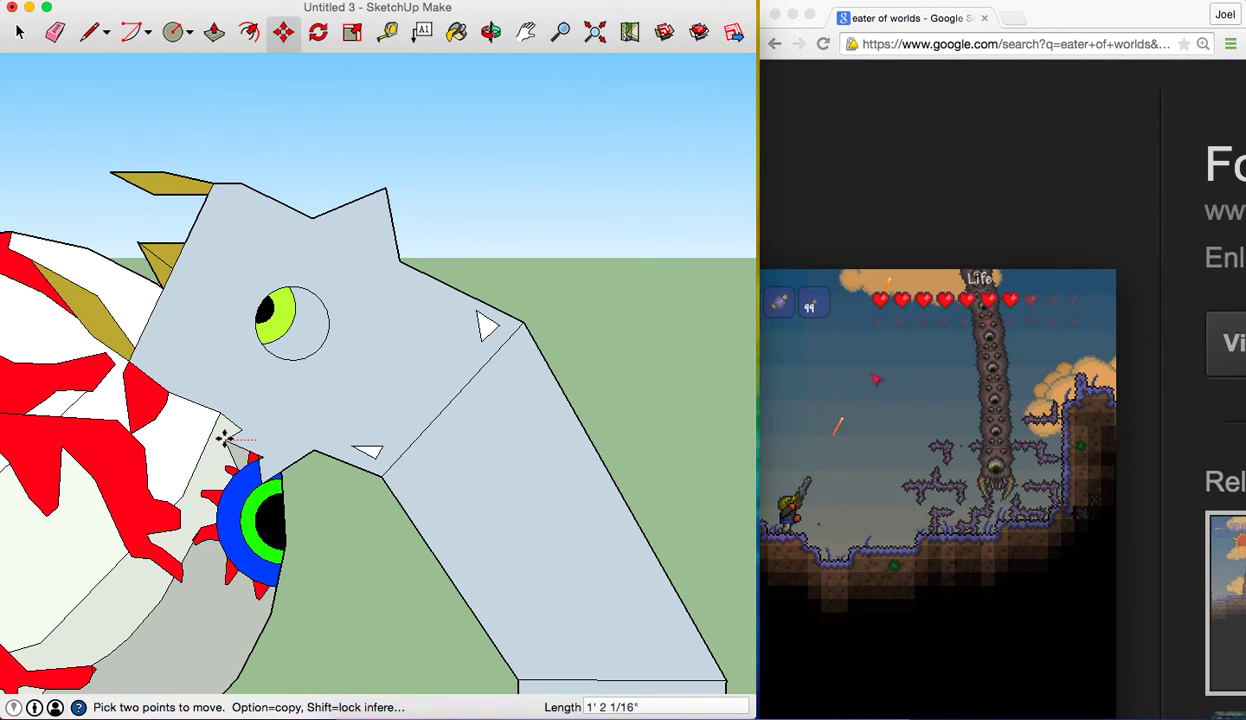
{"action": "key", "text": "Escape"}
{"action": "left_click", "coordinate": [222, 437]}
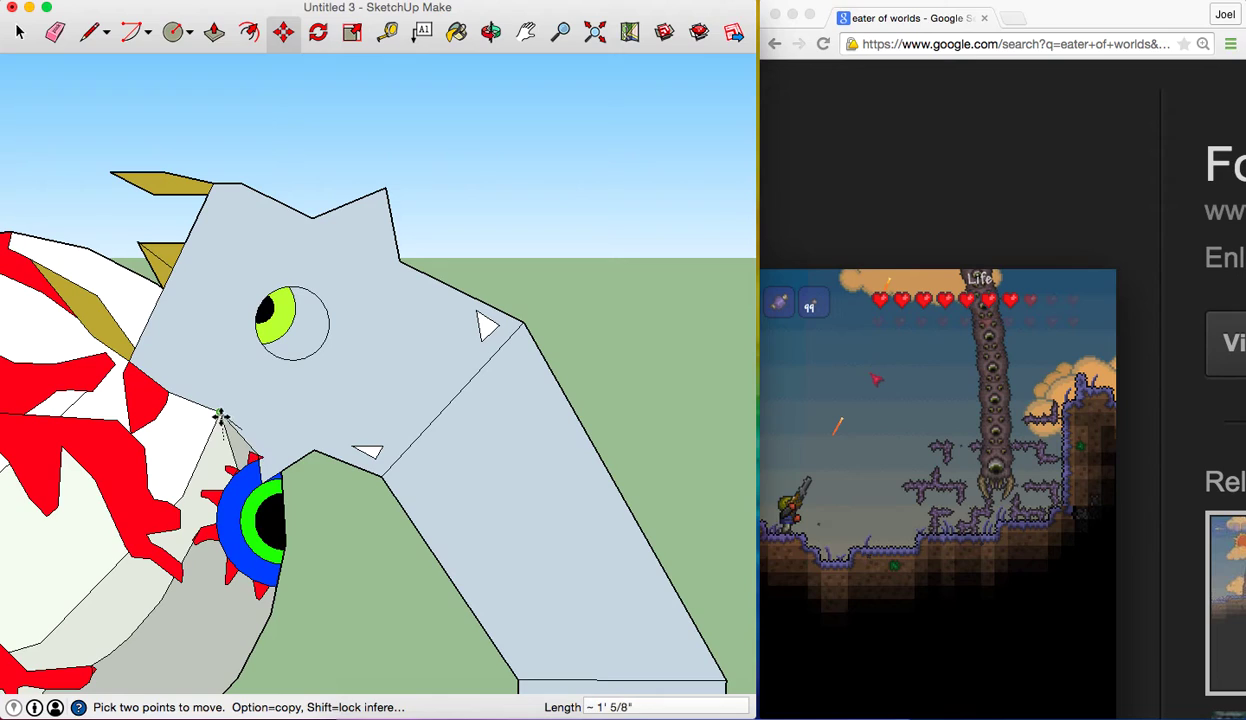
{"action": "key", "text": "Escape"}
{"action": "left_click", "coordinate": [248, 456]}
{"action": "left_click", "coordinate": [255, 456]}
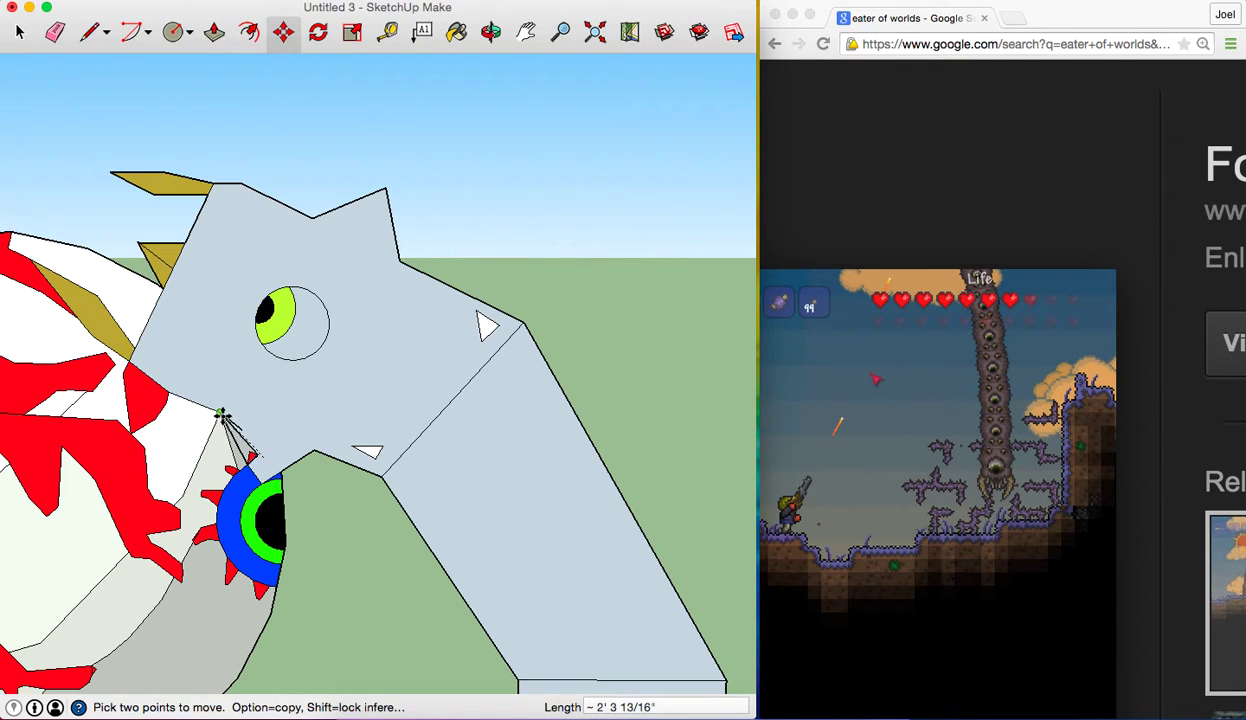
{"action": "key", "text": "Escape"}
{"action": "left_click", "coordinate": [35, 30]}
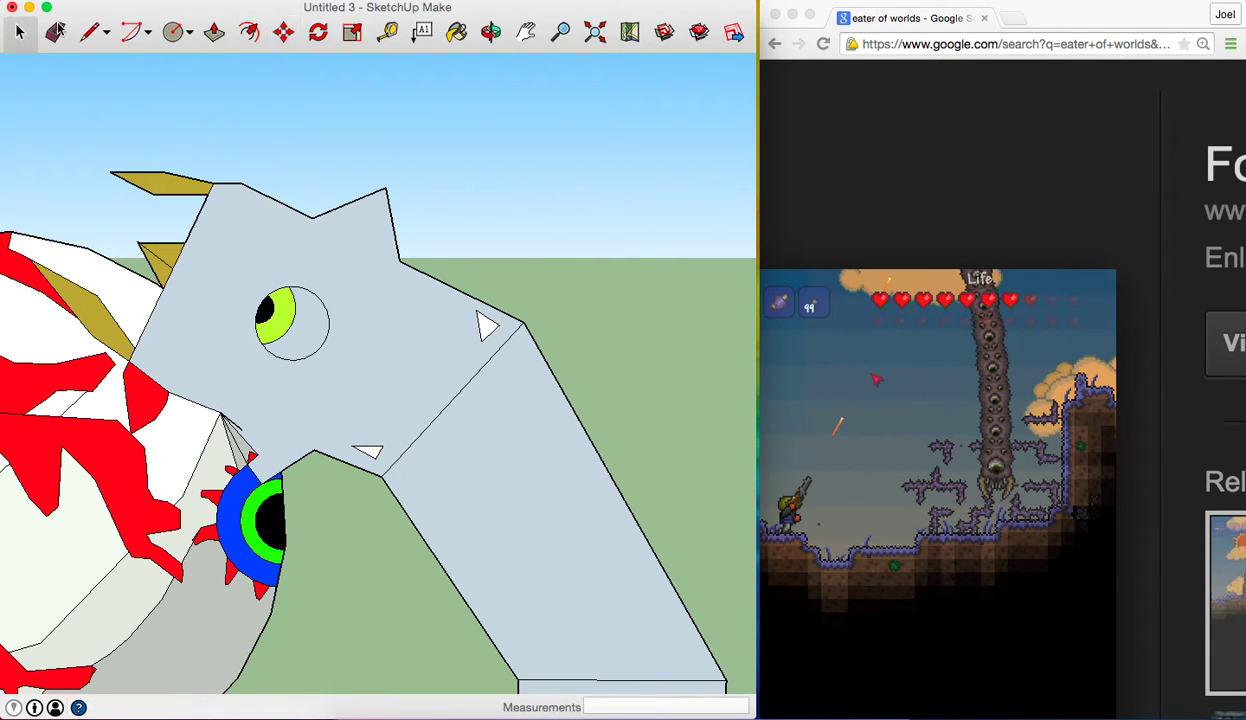
{"action": "left_click", "coordinate": [55, 32]}
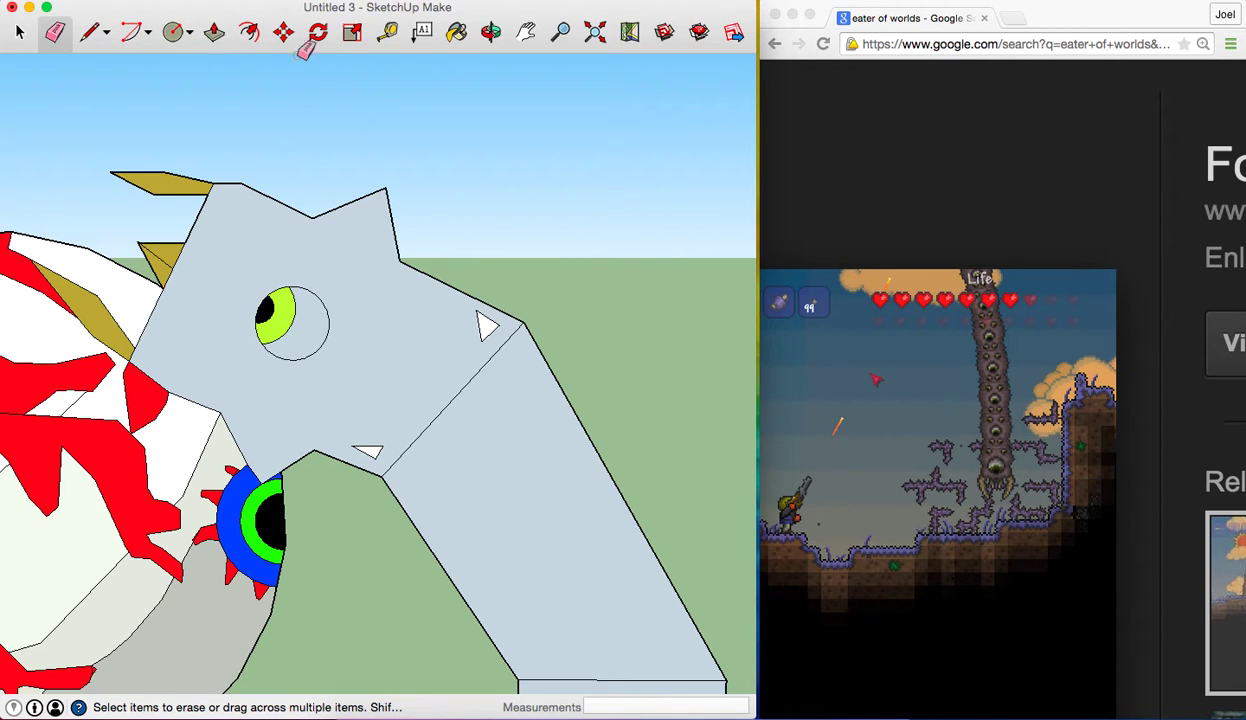
Choose a dark purple on the Colors wheel for the Paint Bucket
{"action": "left_click", "coordinate": [456, 32]}
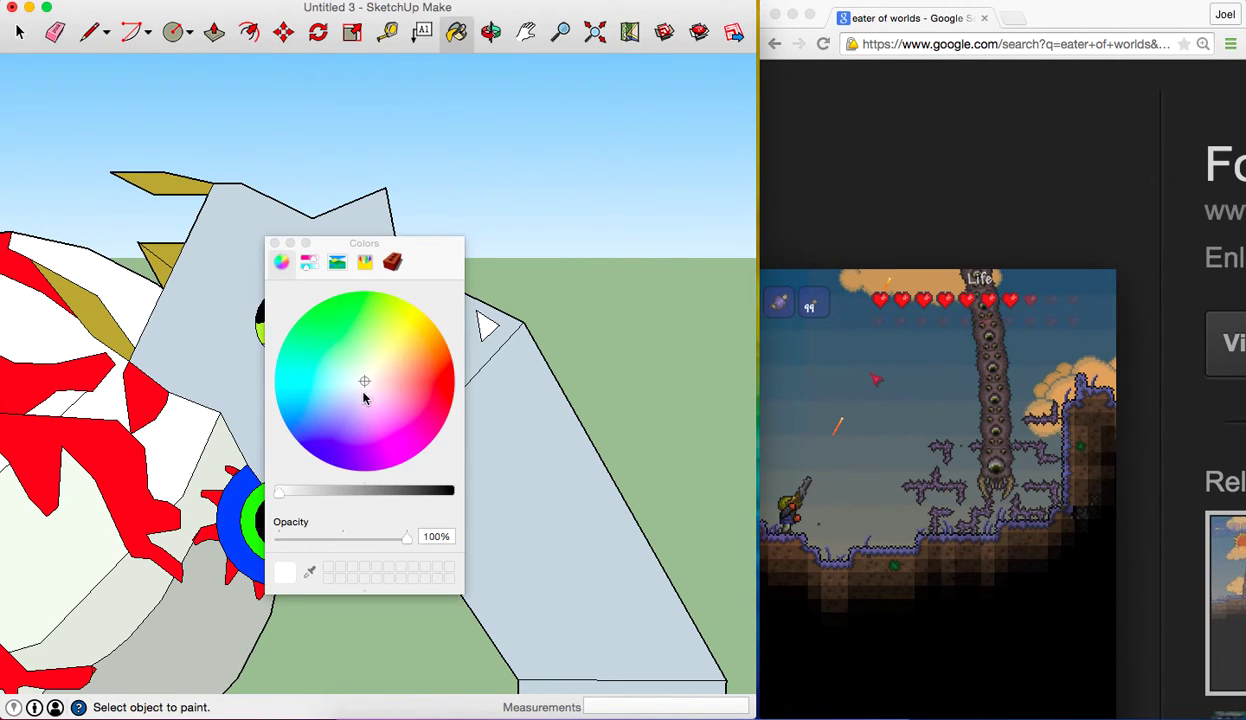
{"action": "mouse_move", "coordinate": [364, 385]}
{"action": "left_mouse_down"}
{"action": "mouse_move", "coordinate": [406, 375]}
{"action": "mouse_move", "coordinate": [375, 417]}
{"action": "mouse_move", "coordinate": [360, 418]}
{"action": "mouse_move", "coordinate": [365, 397]}
{"action": "mouse_move", "coordinate": [384, 370]}
{"action": "mouse_move", "coordinate": [392, 411]}
{"action": "mouse_move", "coordinate": [376, 430]}
{"action": "left_mouse_up"}
{"action": "mouse_move", "coordinate": [360, 490]}
{"action": "left_mouse_down"}
{"action": "mouse_move", "coordinate": [345, 490]}
{"action": "mouse_move", "coordinate": [359, 493]}
{"action": "left_mouse_up"}
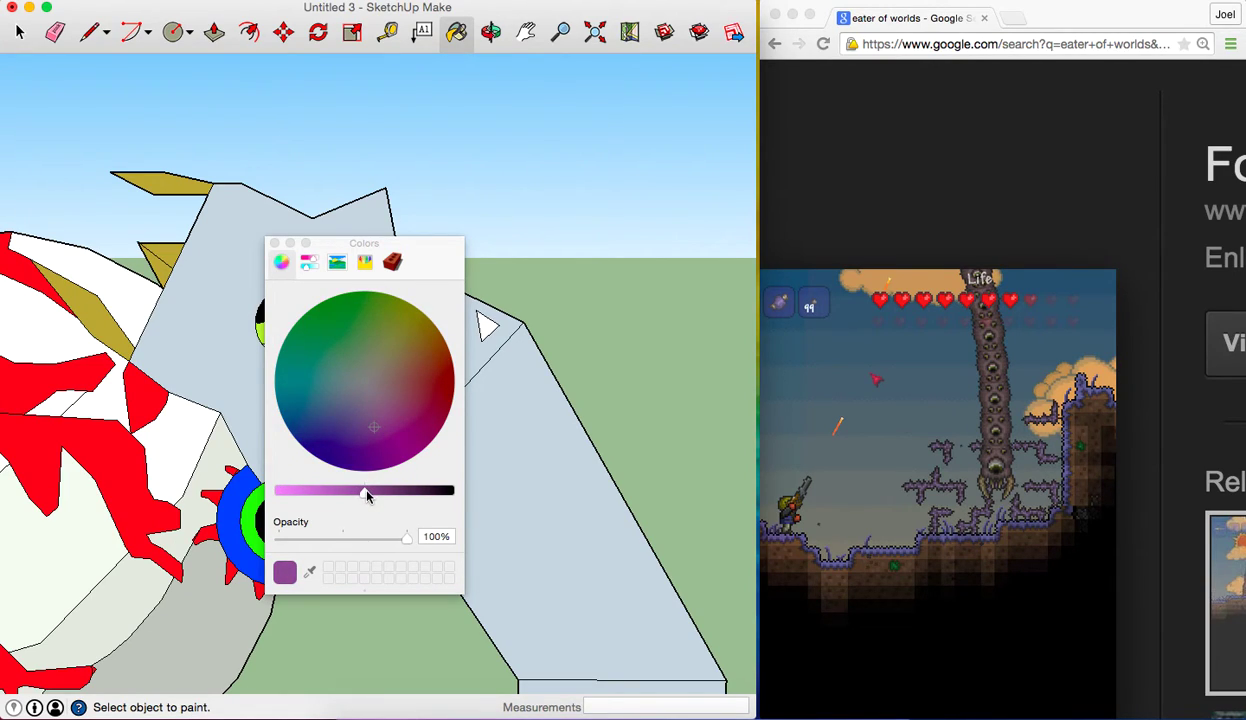
{"action": "left_click", "coordinate": [274, 243]}
Paint the worm head, upper neck and lower neck box purple, then frame them
{"action": "left_click", "coordinate": [379, 307]}
{"action": "left_click", "coordinate": [507, 470]}
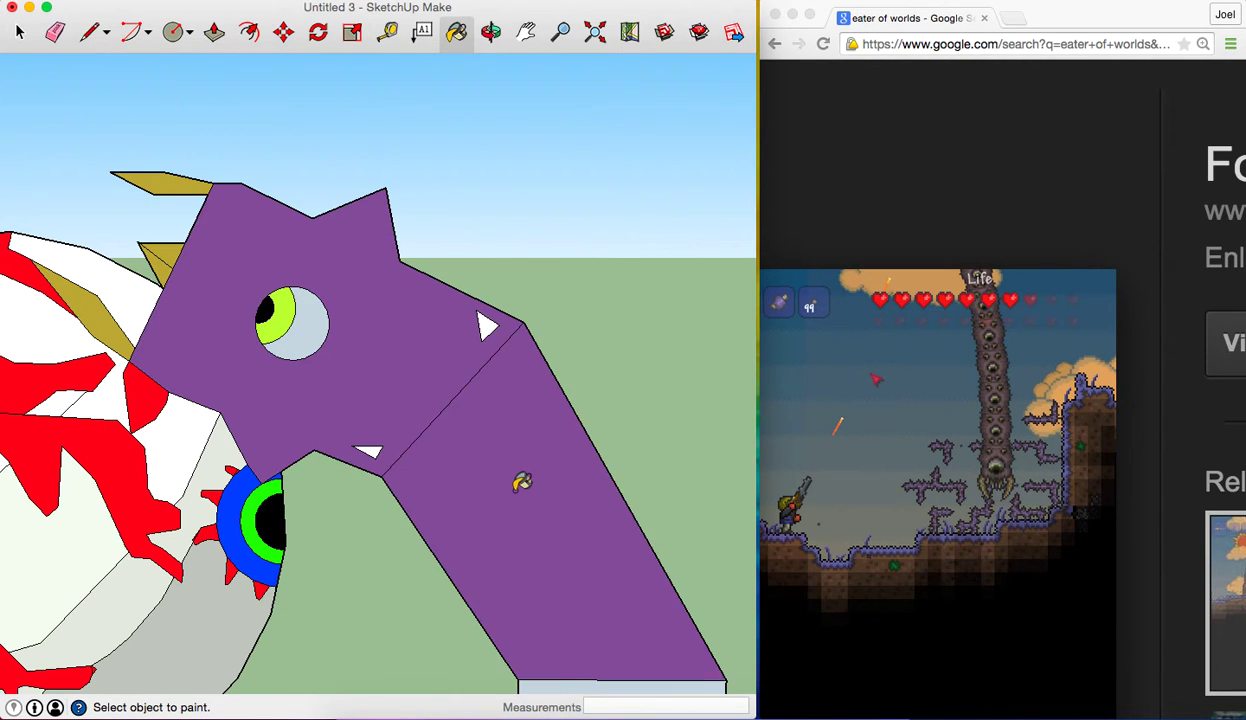
{"action": "scroll", "coordinate": [514, 478], "scroll_direction": "up", "scroll_amount": 2}
{"action": "scroll", "coordinate": [518, 480], "scroll_direction": "down", "scroll_amount": 6}
{"action": "left_click", "coordinate": [520, 535]}
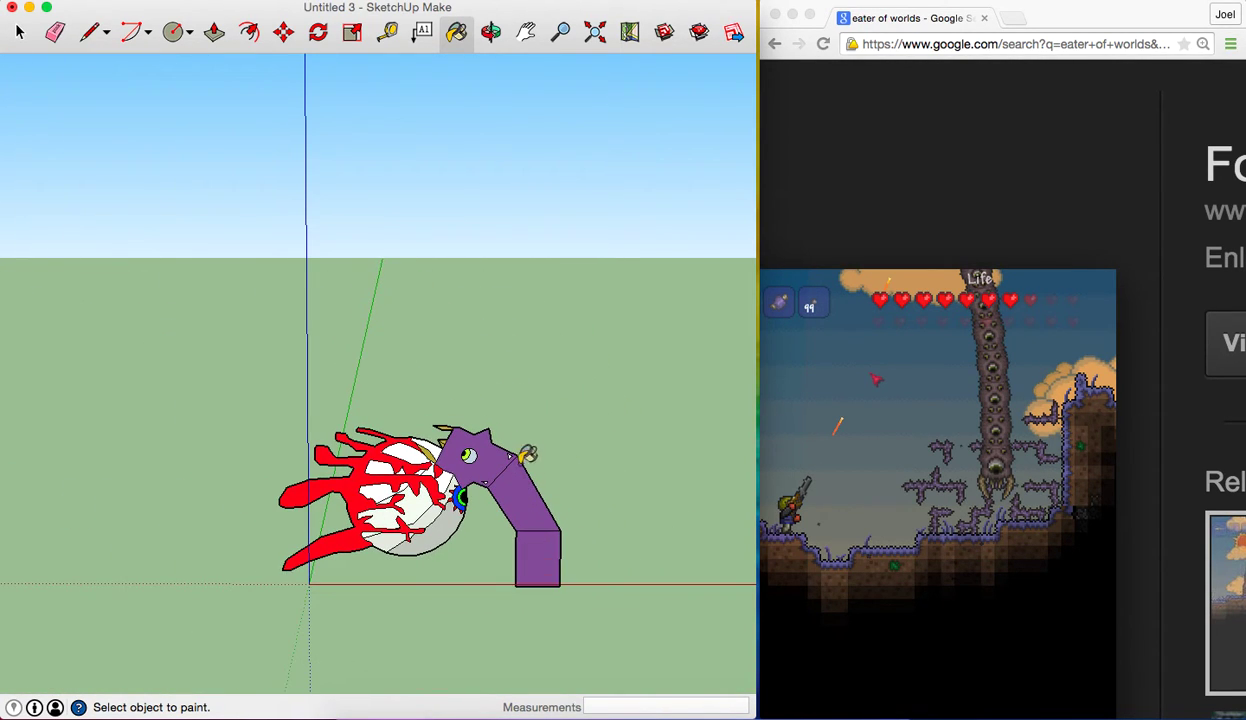
{"action": "scroll", "coordinate": [512, 420], "scroll_direction": "up", "scroll_amount": 1}
{"action": "scroll", "coordinate": [525, 431], "scroll_direction": "up", "scroll_amount": 3}
{"action": "scroll", "coordinate": [525, 431], "scroll_direction": "up", "scroll_amount": 1}
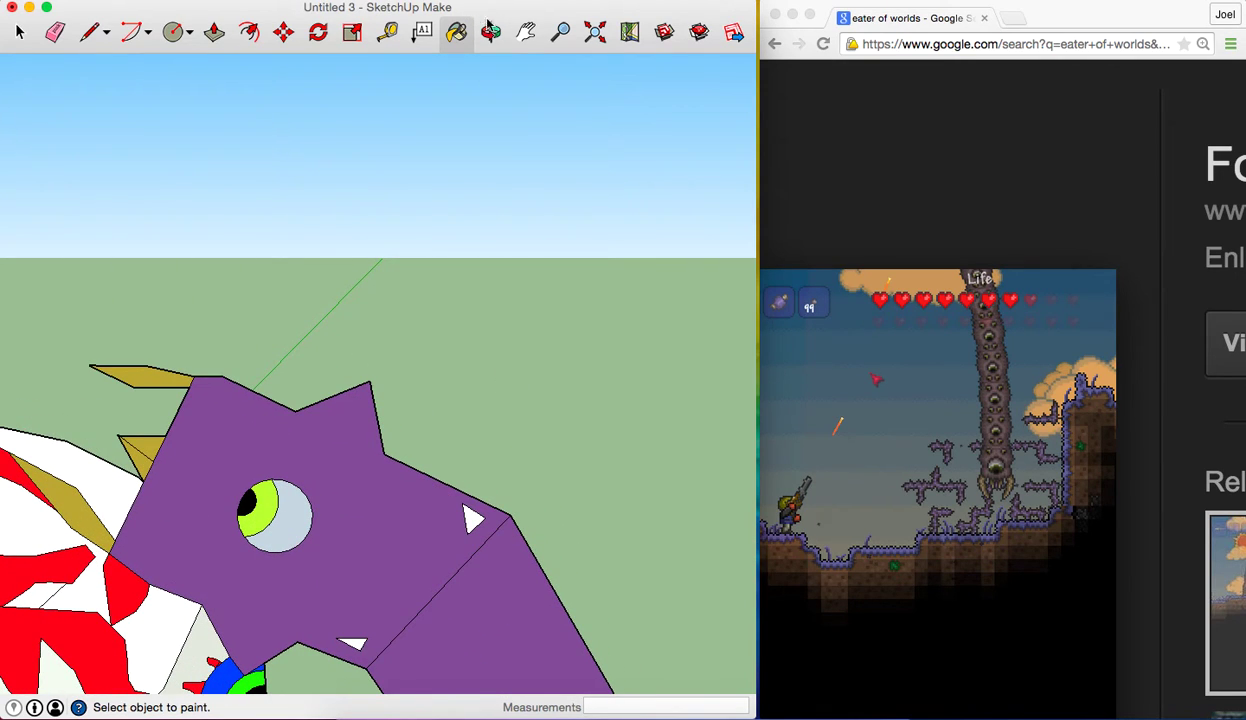
{"action": "left_click", "coordinate": [525, 31]}
{"action": "mouse_move", "coordinate": [509, 403]}
{"action": "left_mouse_down"}
{"action": "mouse_move", "coordinate": [540, 92]}
{"action": "mouse_move", "coordinate": [528, 122]}
{"action": "left_mouse_up"}
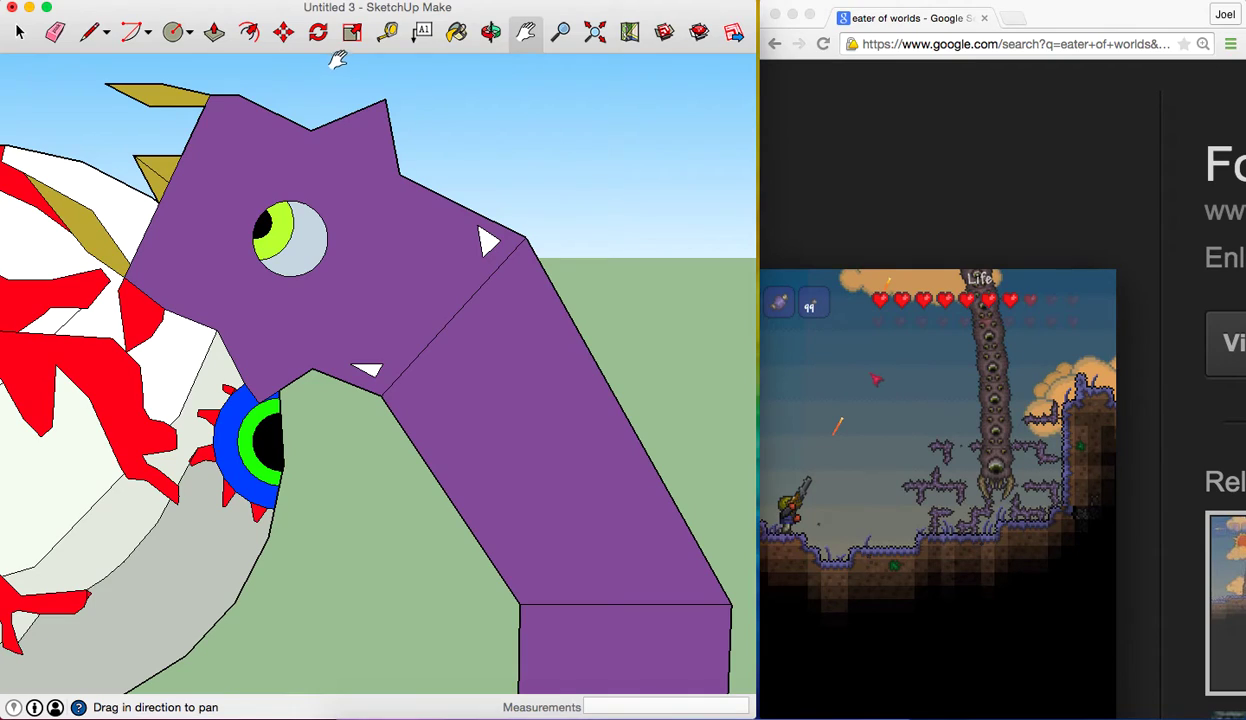
Pick the Polygon tool and draw a small hexagon on the neck below the head
{"action": "left_click", "coordinate": [92, 32]}
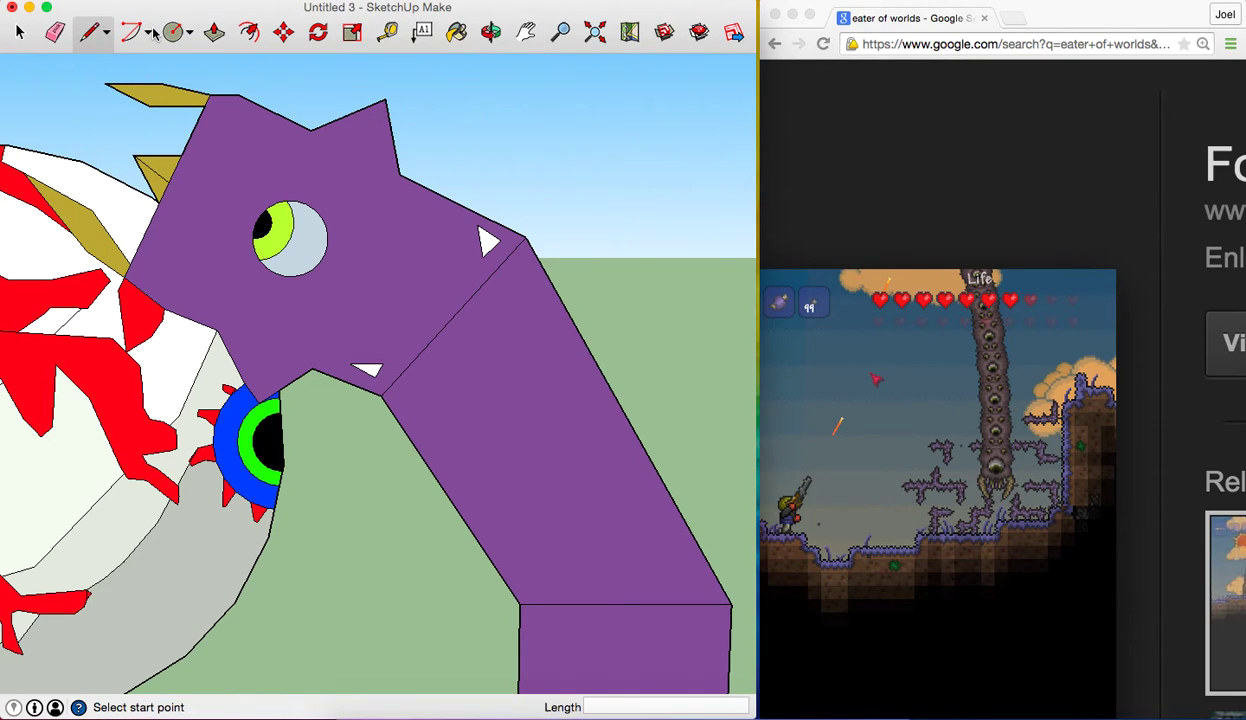
{"action": "left_click", "coordinate": [151, 33]}
{"action": "left_click", "coordinate": [185, 92]}
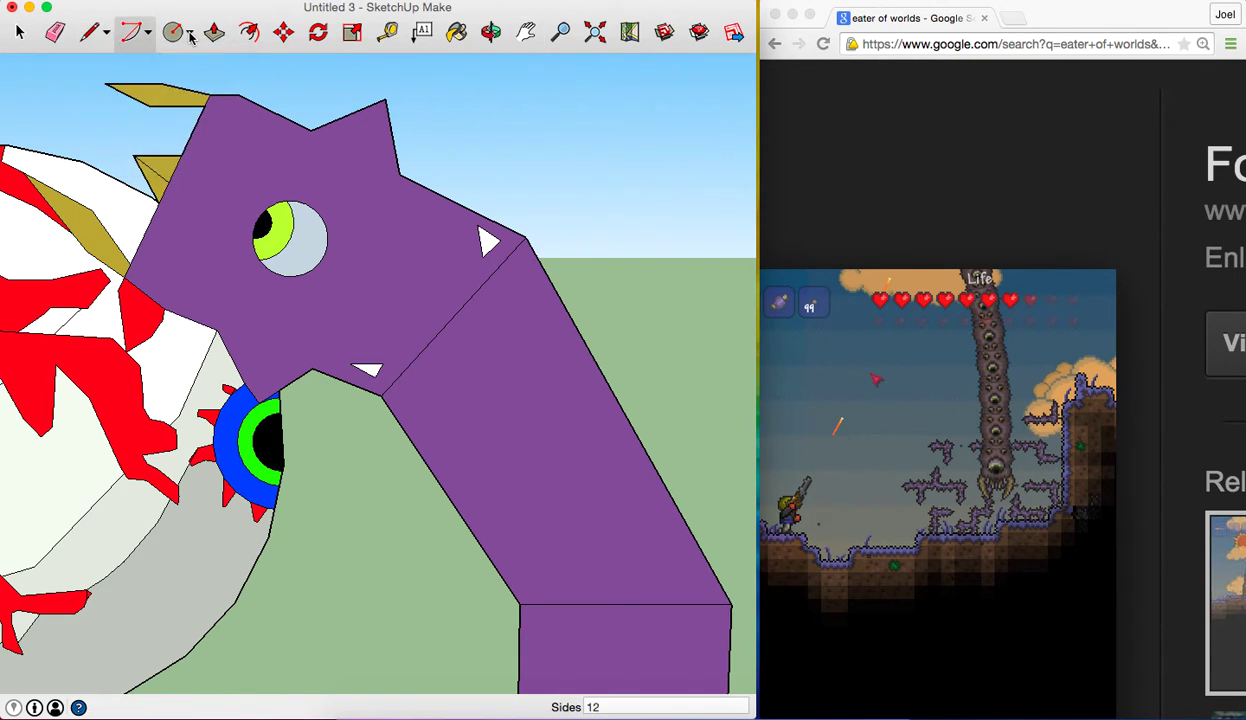
{"action": "left_click", "coordinate": [190, 35]}
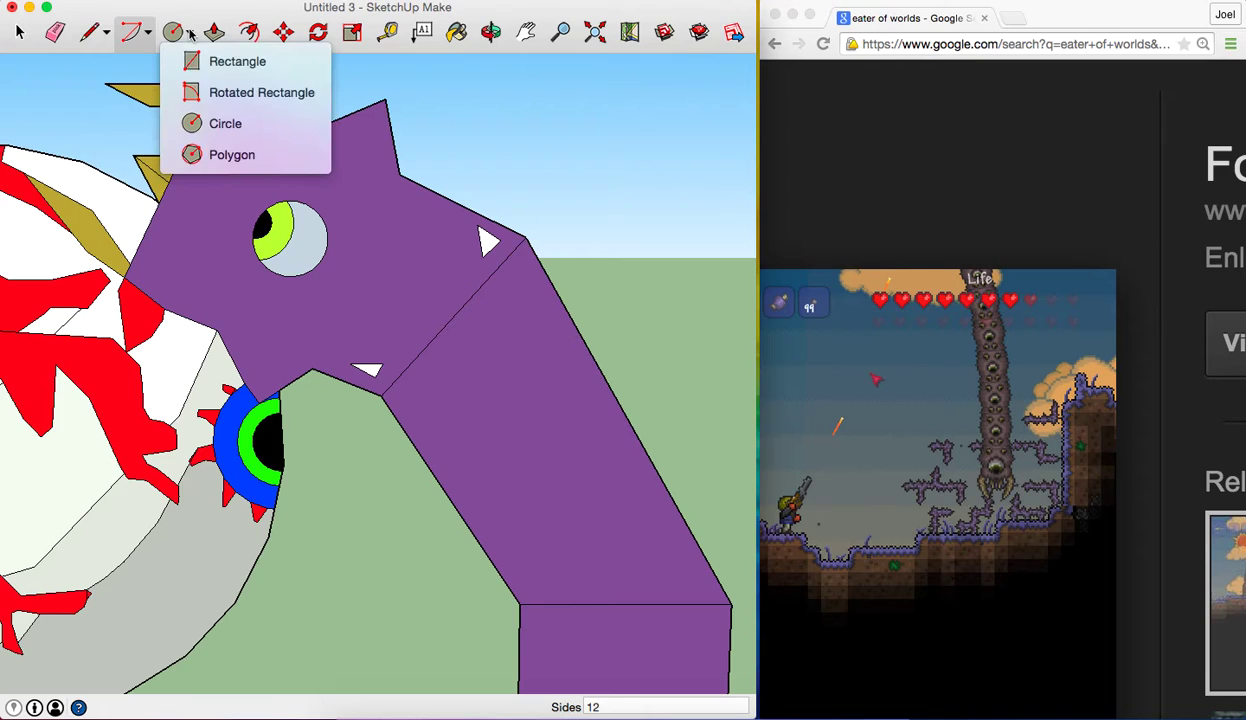
{"action": "left_click", "coordinate": [201, 152]}
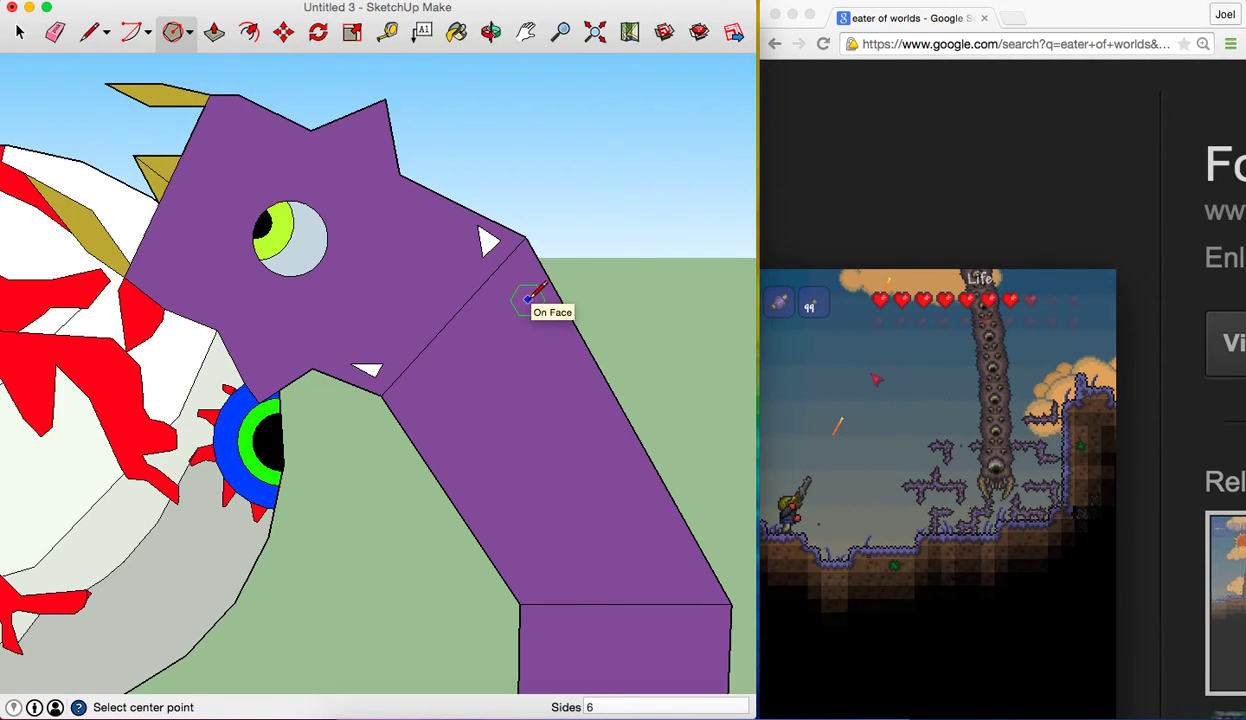
{"action": "left_click", "coordinate": [125, 0]}
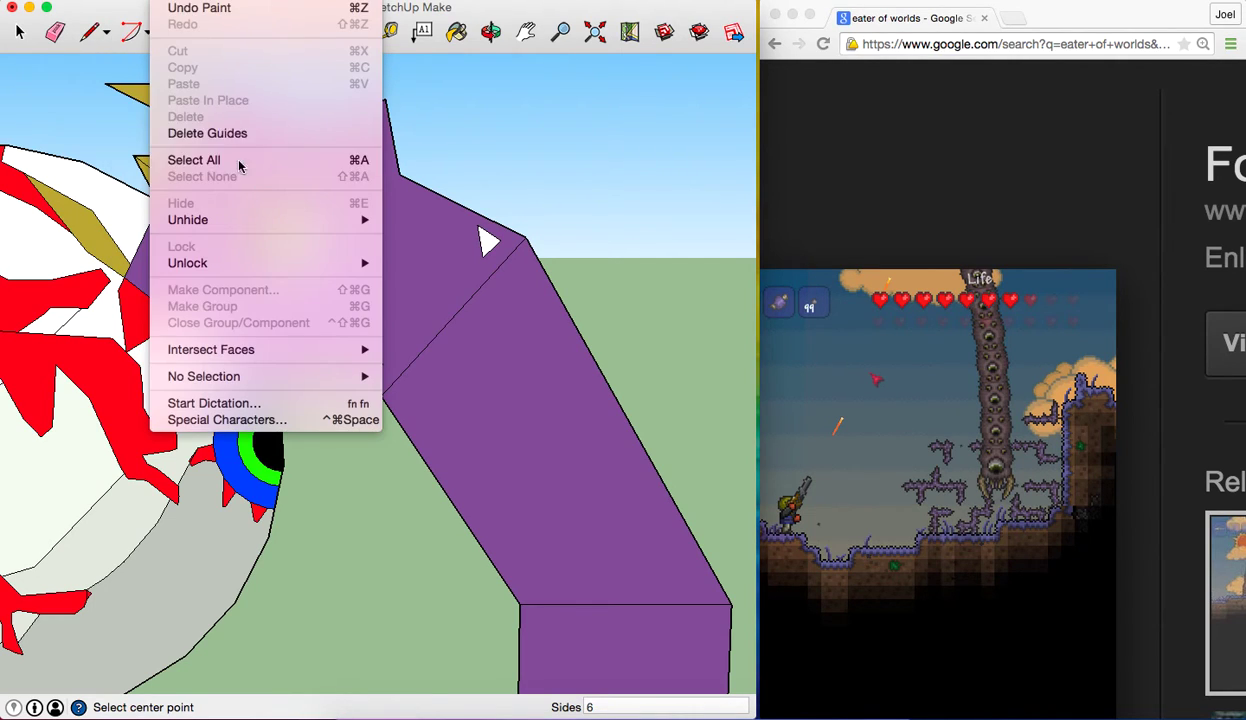
{"action": "key", "text": "Escape"}
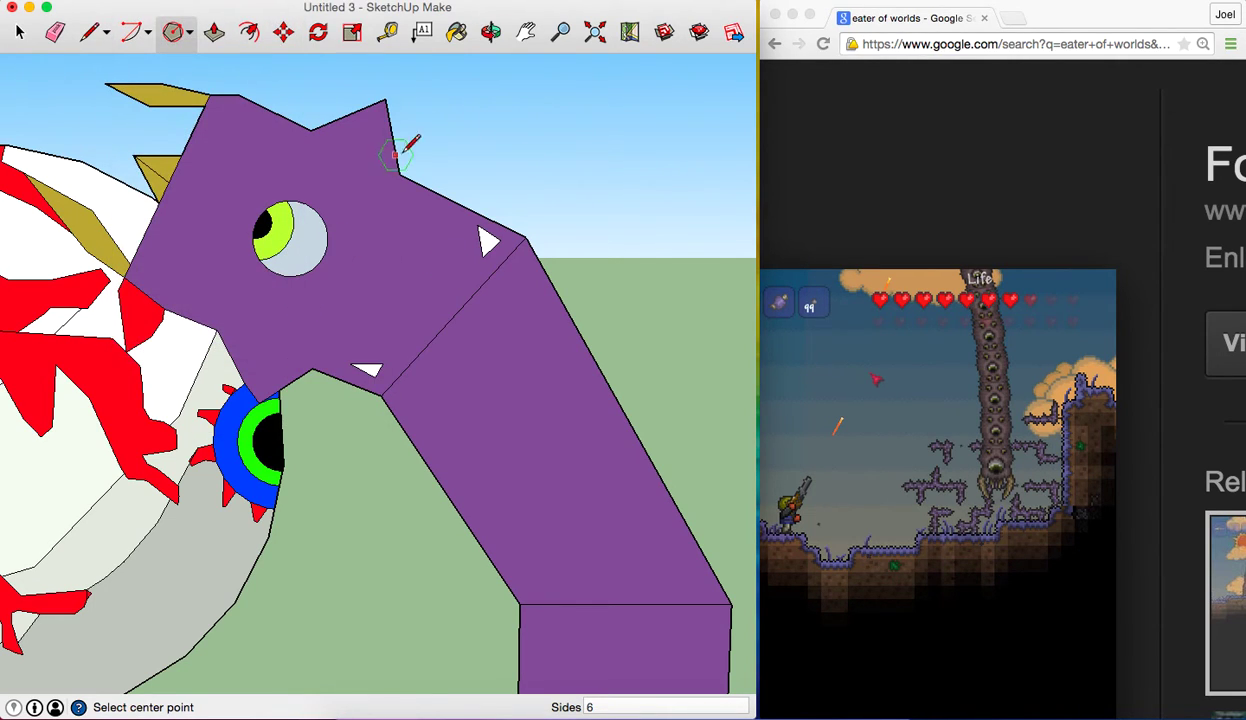
{"action": "left_click", "coordinate": [520, 273]}
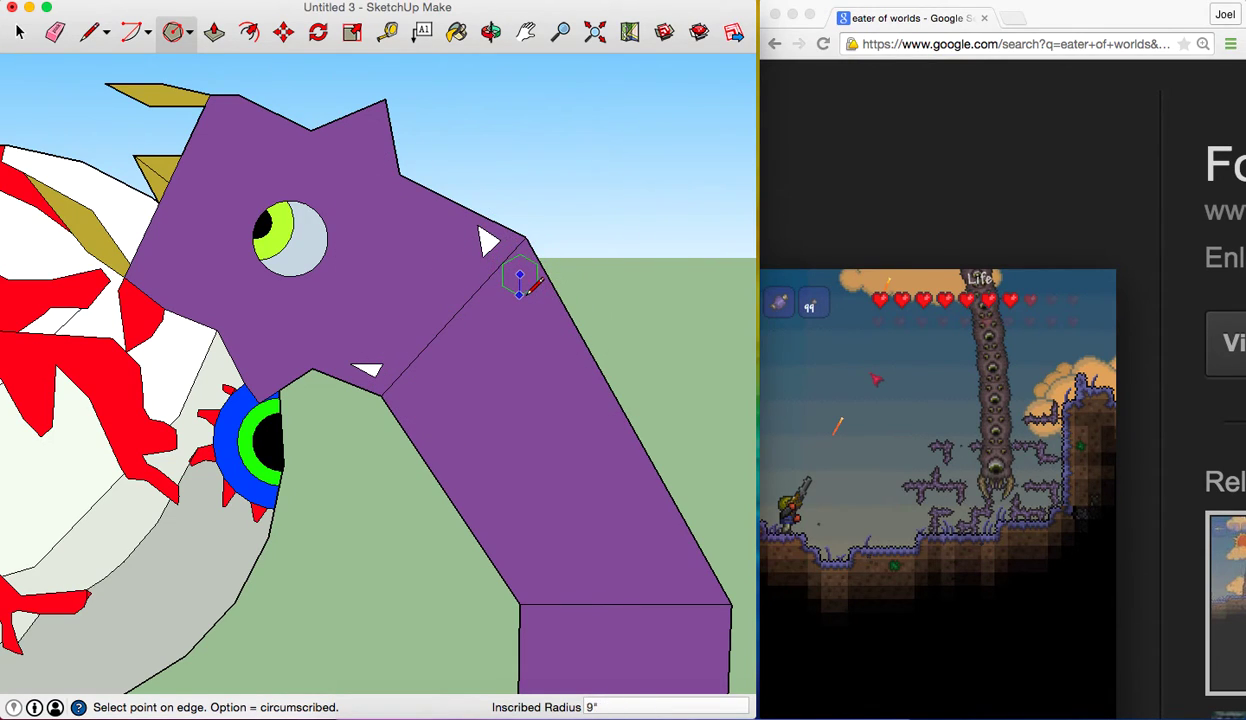
{"action": "left_click", "coordinate": [520, 263]}
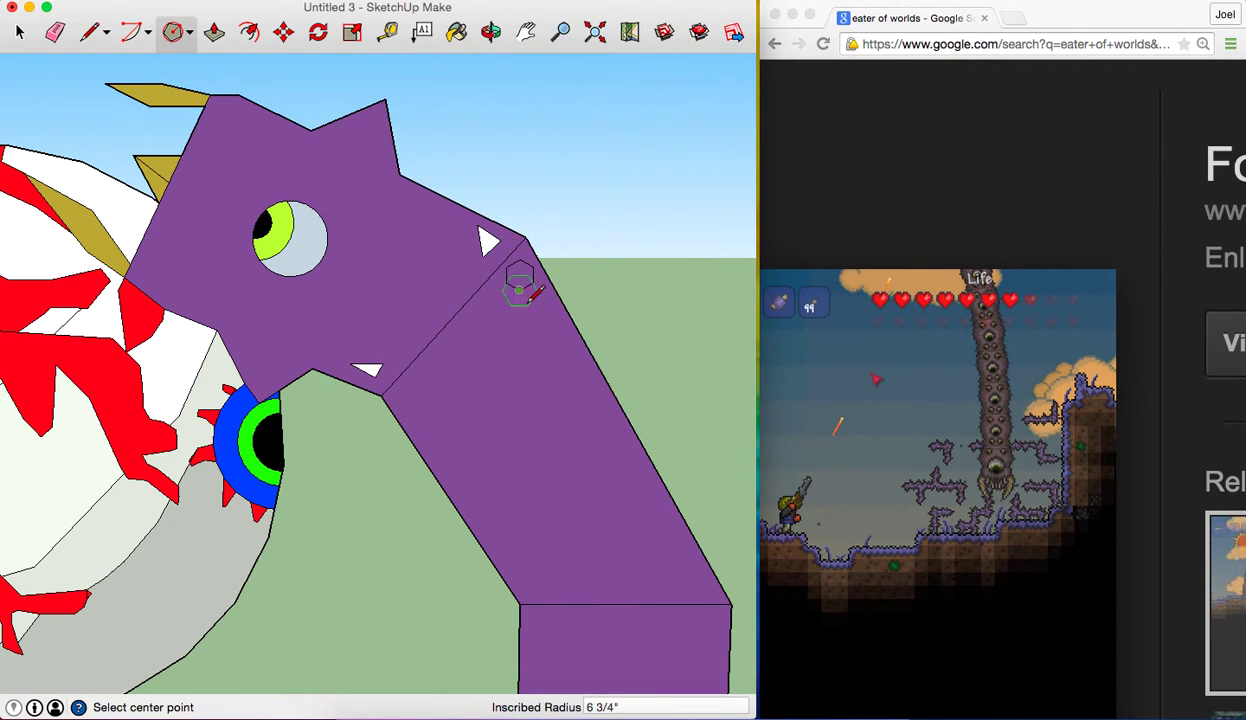
Draw hexagons at the middle joint, lower-left joint and lower-right corner
{"action": "left_click", "coordinate": [410, 398]}
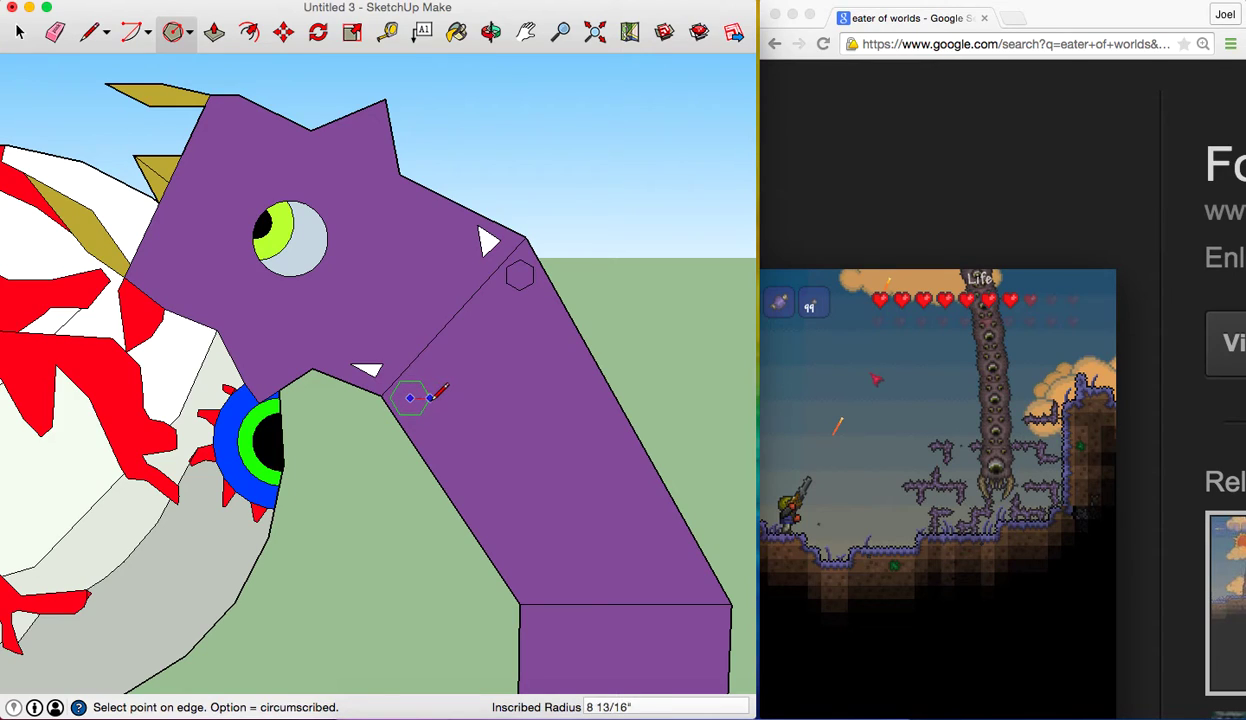
{"action": "left_click", "coordinate": [429, 396]}
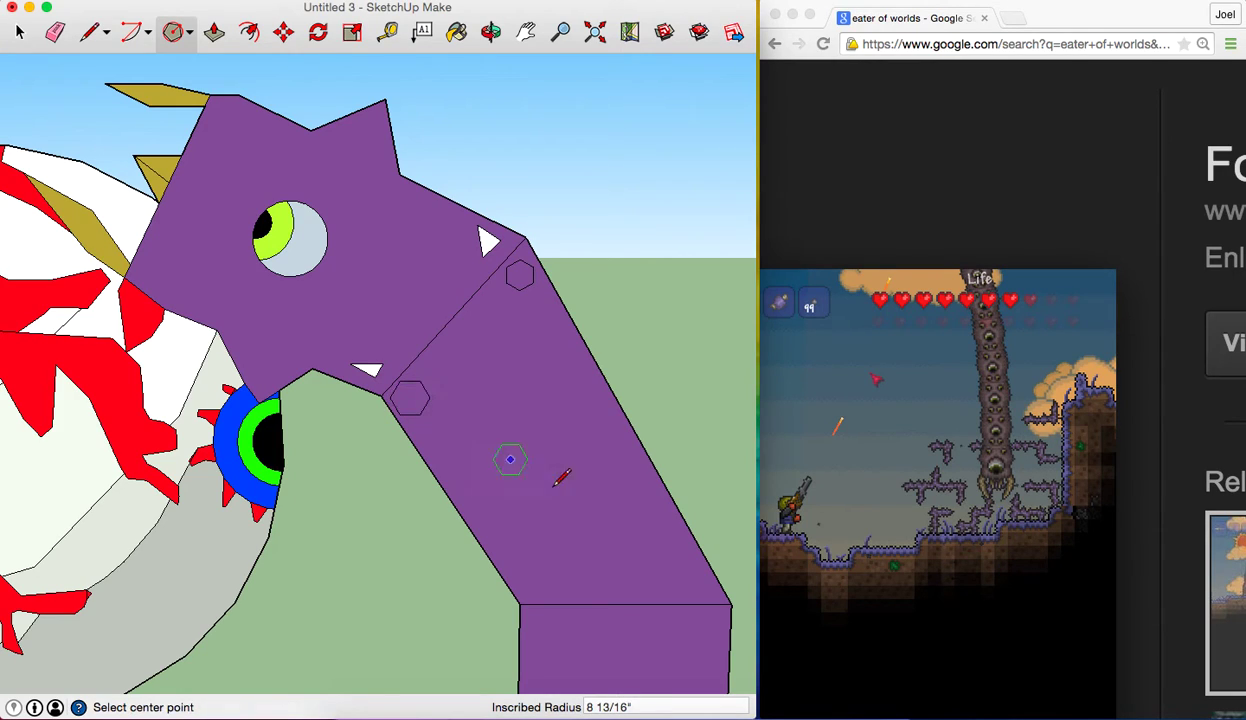
{"action": "left_click", "coordinate": [531, 580]}
{"action": "left_click", "coordinate": [549, 578]}
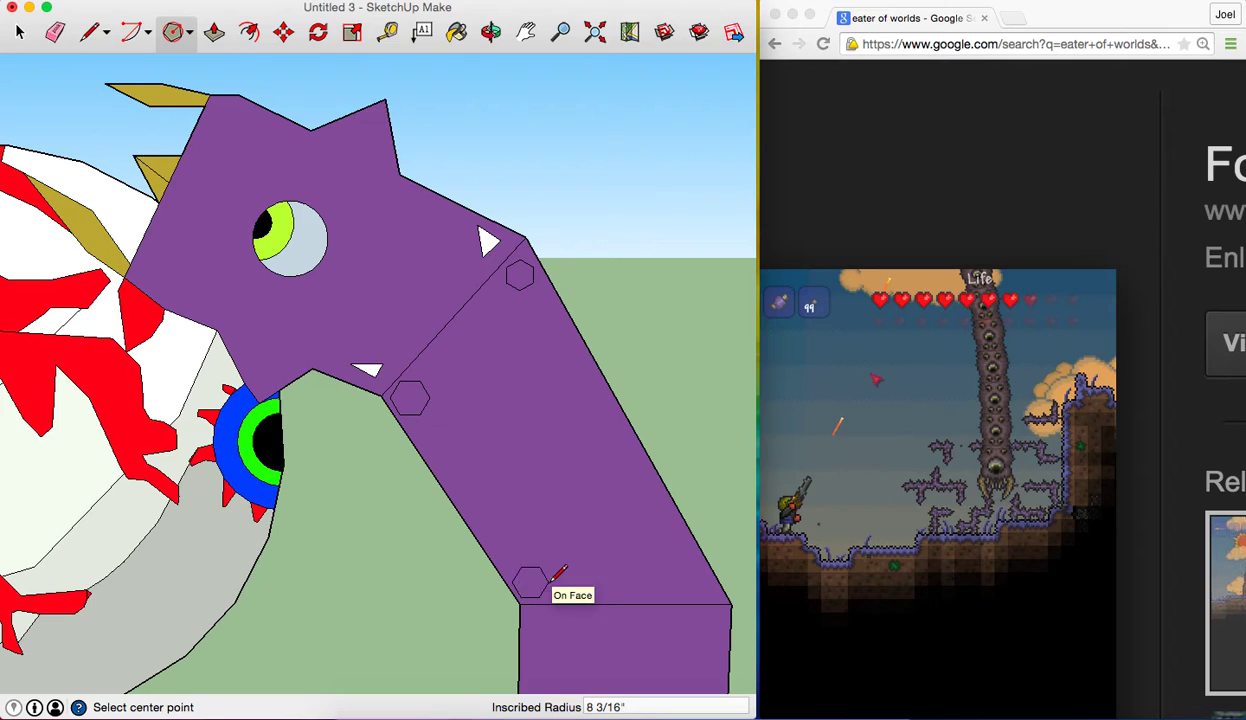
{"action": "left_click", "coordinate": [690, 578]}
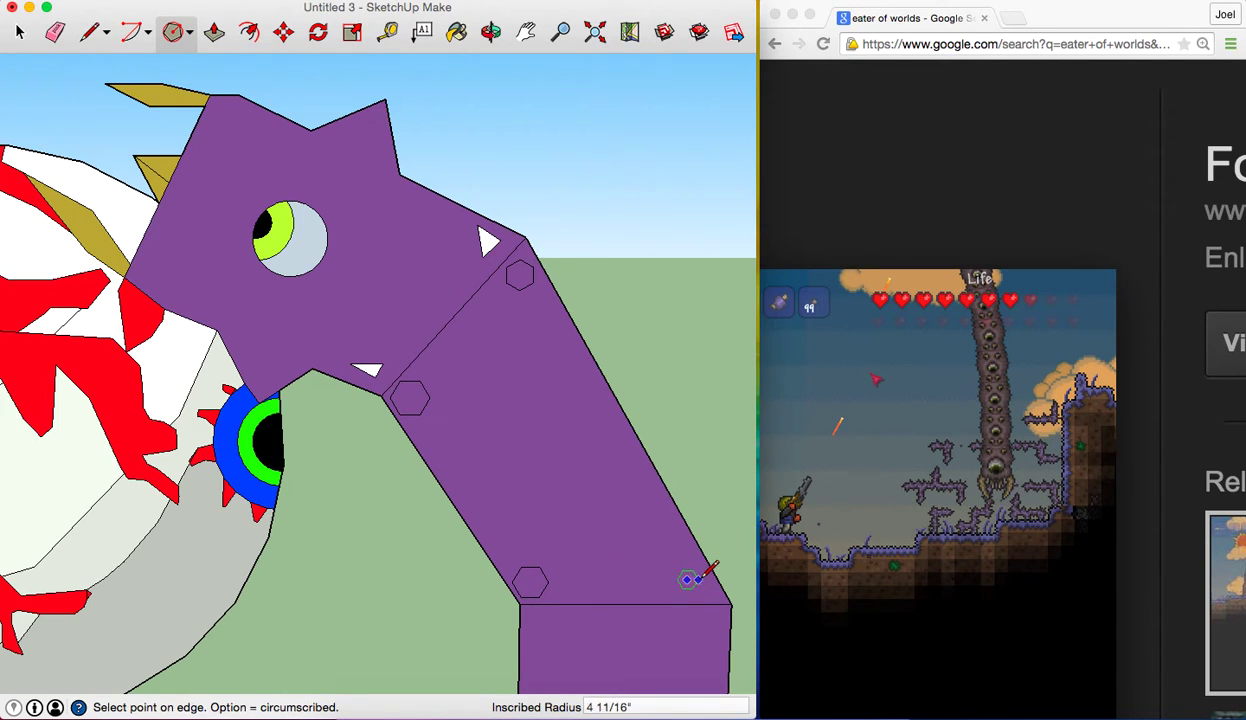
{"action": "left_click", "coordinate": [703, 576]}
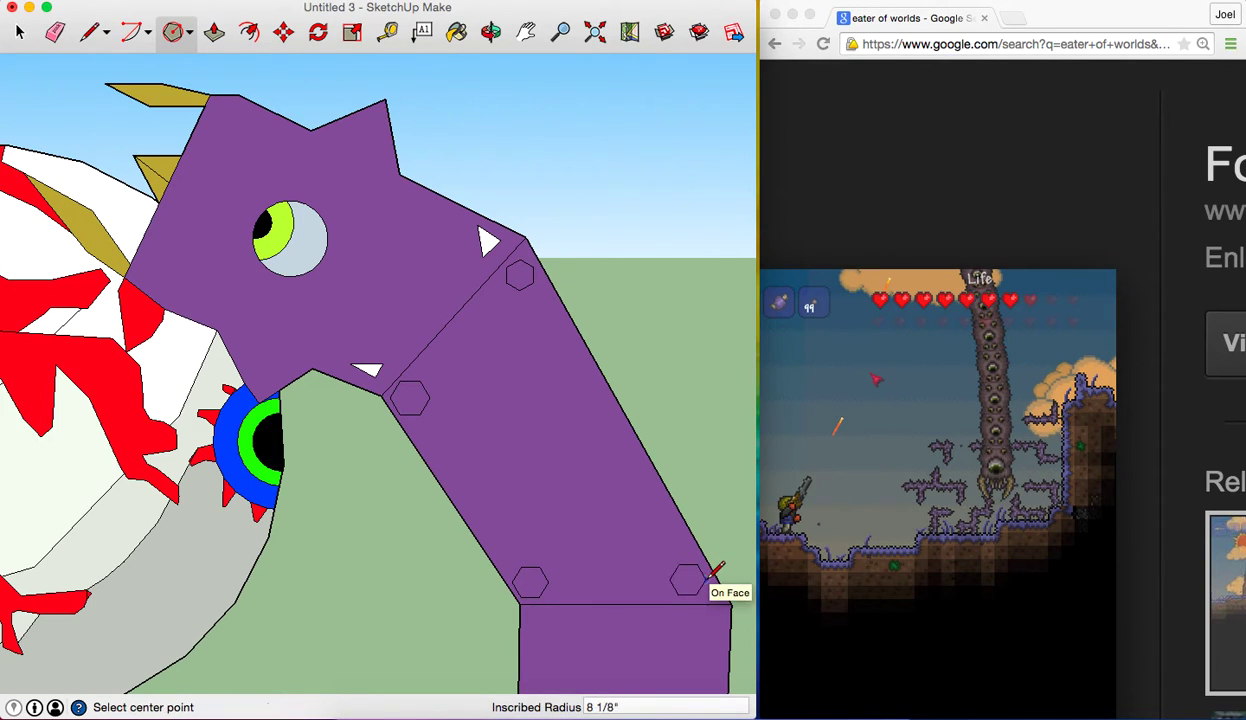
Draw three overlapping circles on the middle segment to form the new eye
{"action": "left_click", "coordinate": [190, 33]}
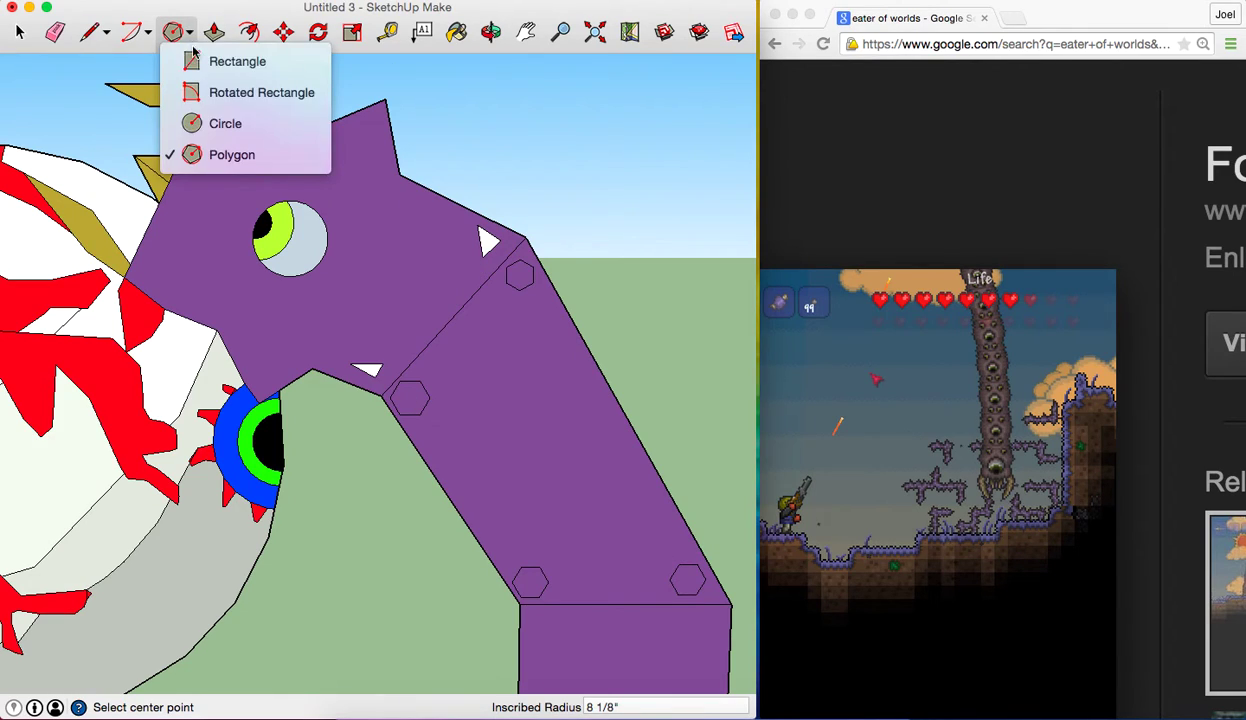
{"action": "left_click", "coordinate": [200, 122]}
{"action": "left_click", "coordinate": [538, 449]}
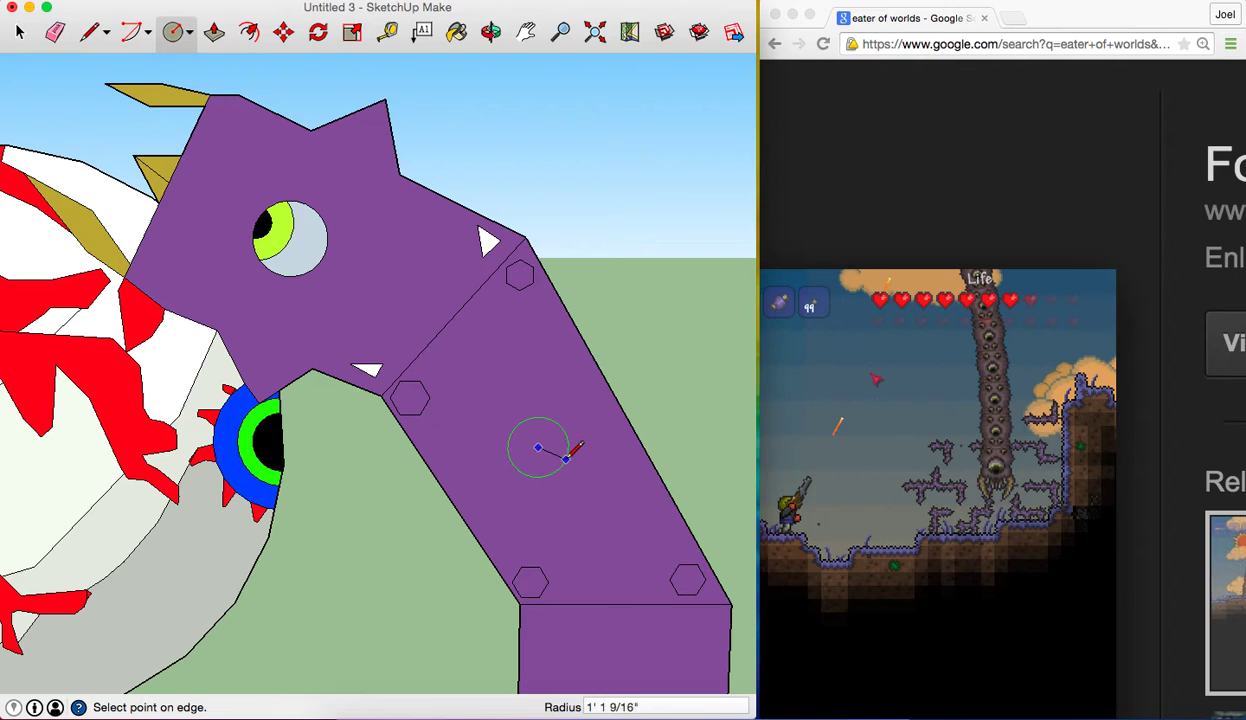
{"action": "left_click", "coordinate": [565, 456]}
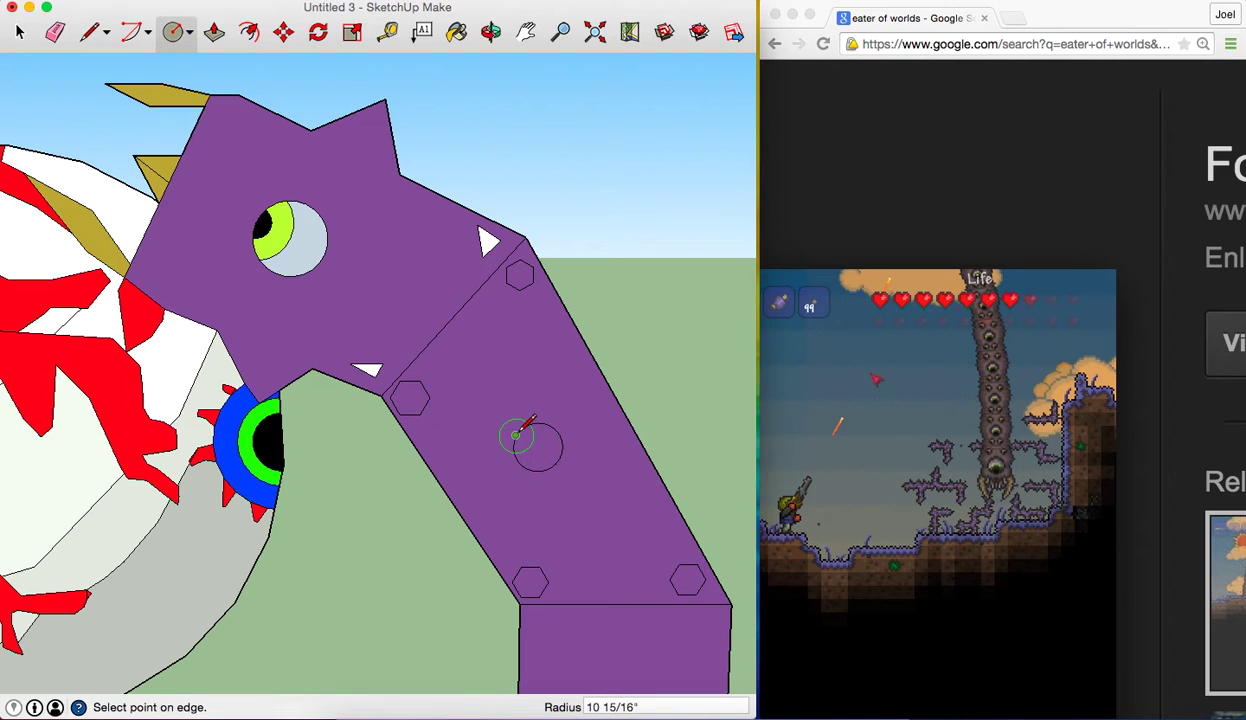
{"action": "left_click", "coordinate": [537, 430]}
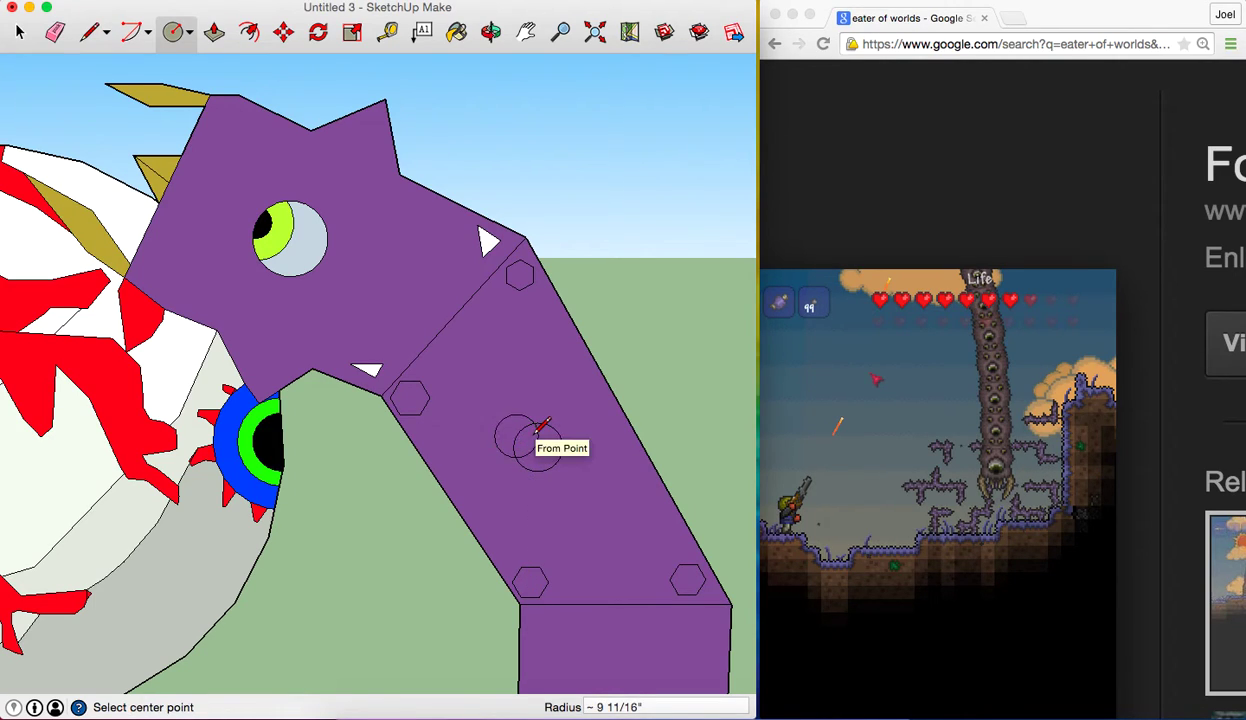
{"action": "left_click", "coordinate": [516, 435]}
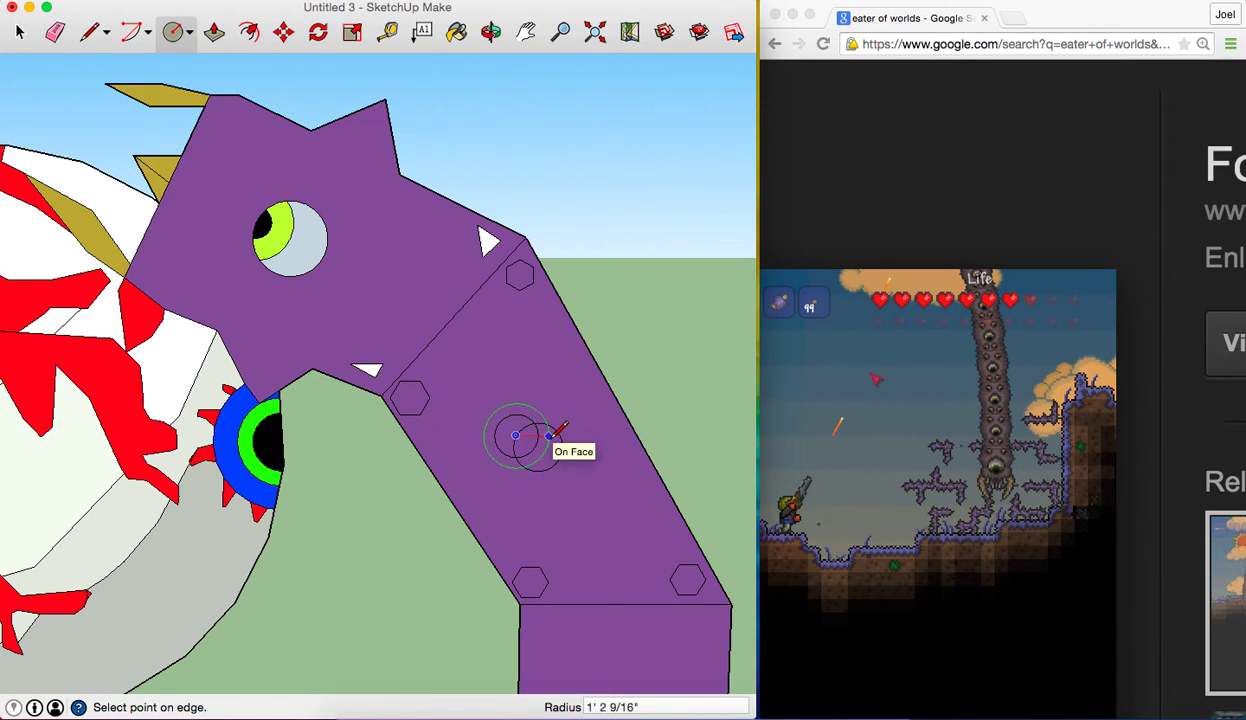
{"action": "left_click", "coordinate": [549, 434]}
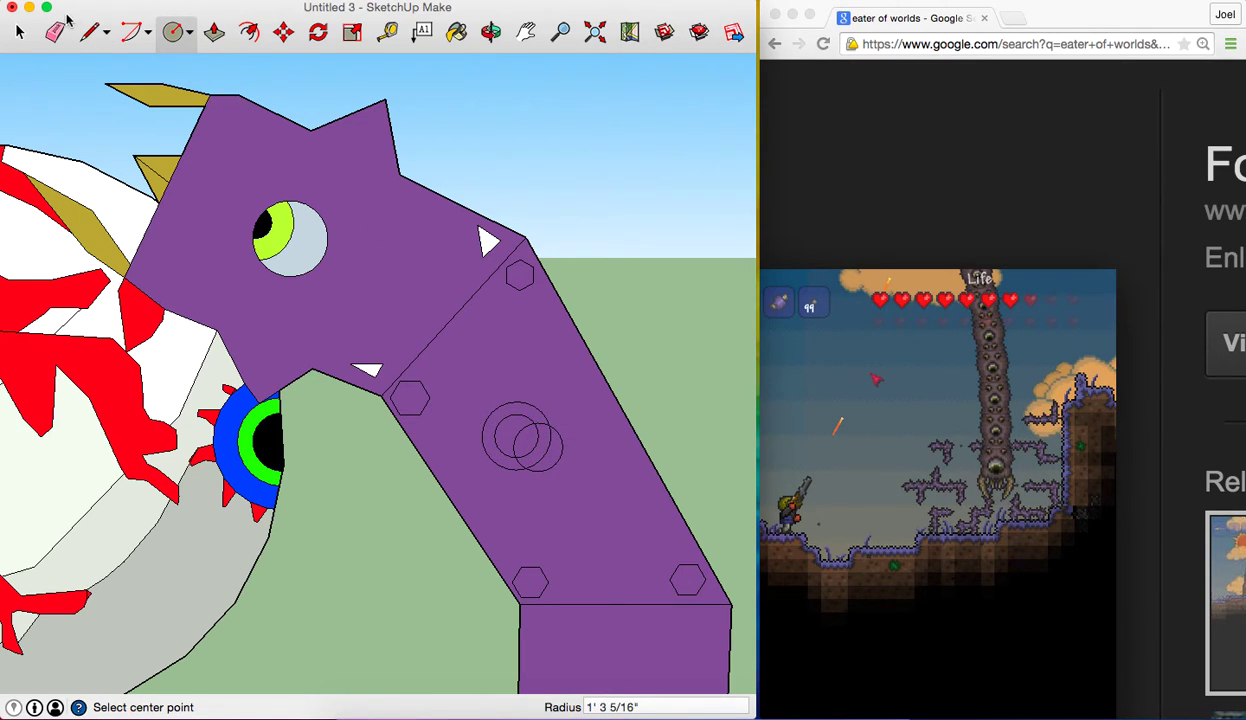
Paint the new eye's iris yellow-green
{"action": "left_click", "coordinate": [55, 31]}
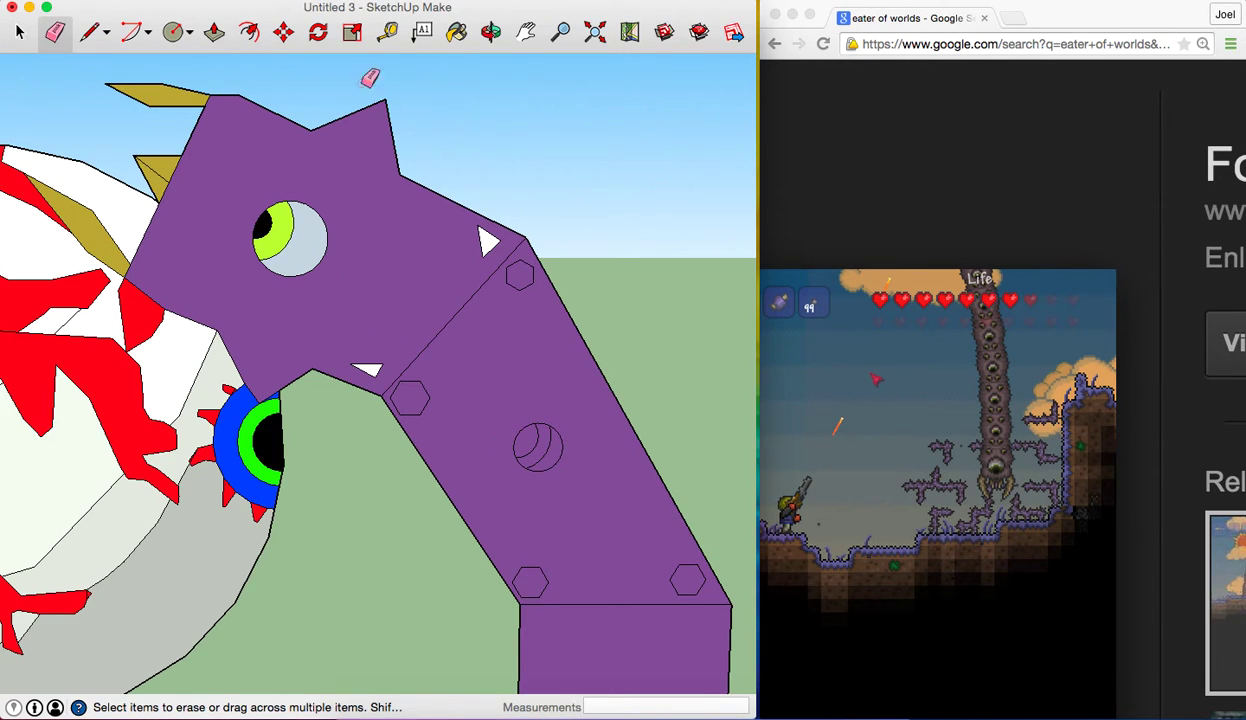
{"action": "left_click", "coordinate": [460, 32]}
{"action": "left_click", "coordinate": [276, 243]}
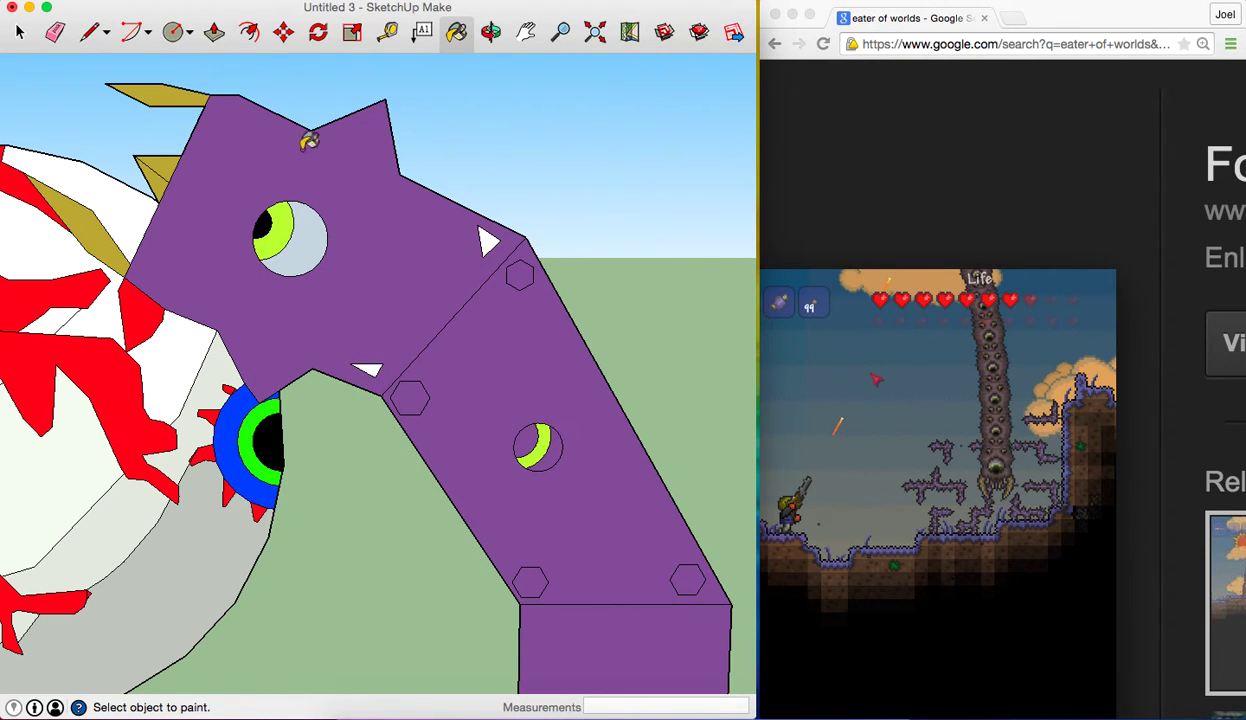
{"action": "left_click", "coordinate": [272, 218], "text": "super"}
{"action": "left_click", "coordinate": [536, 444]}
Sample the head eye's colour and paint the new eye's outer part light grey-blue
{"action": "key", "text": "super"}
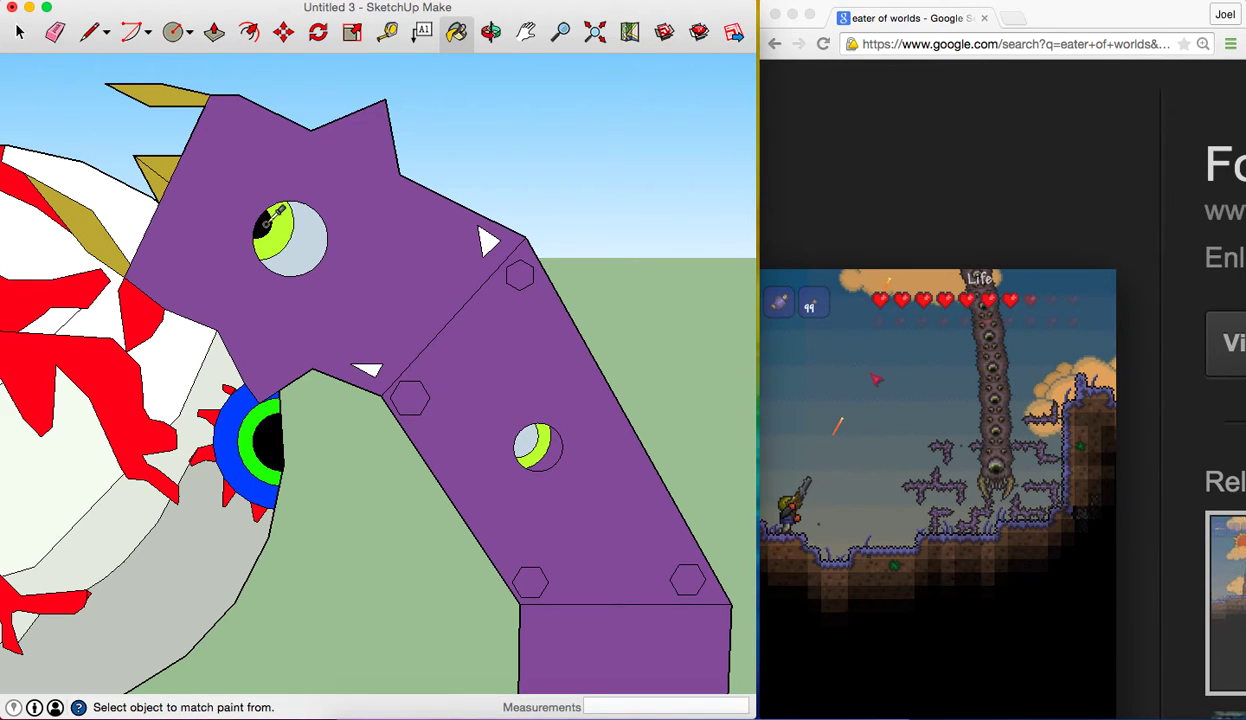
{"action": "left_click", "coordinate": [272, 218], "text": "super"}
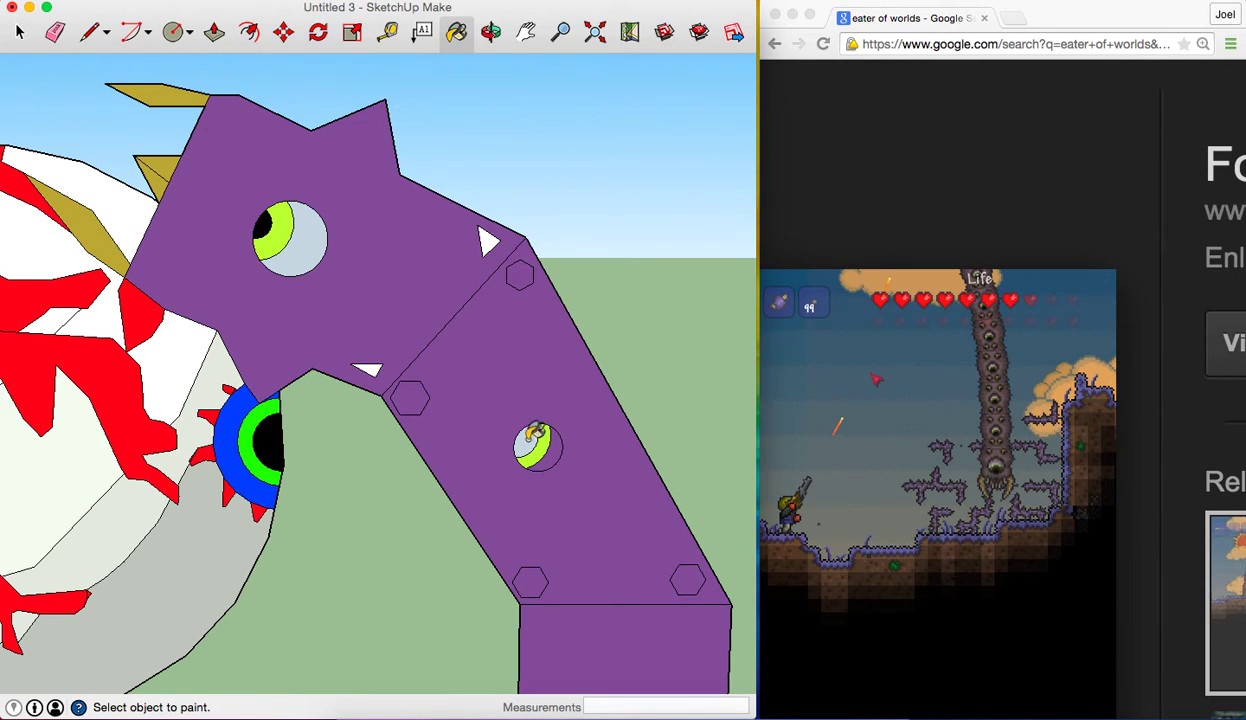
{"action": "left_click", "coordinate": [310, 240], "text": "super"}
{"action": "left_click", "coordinate": [561, 446]}
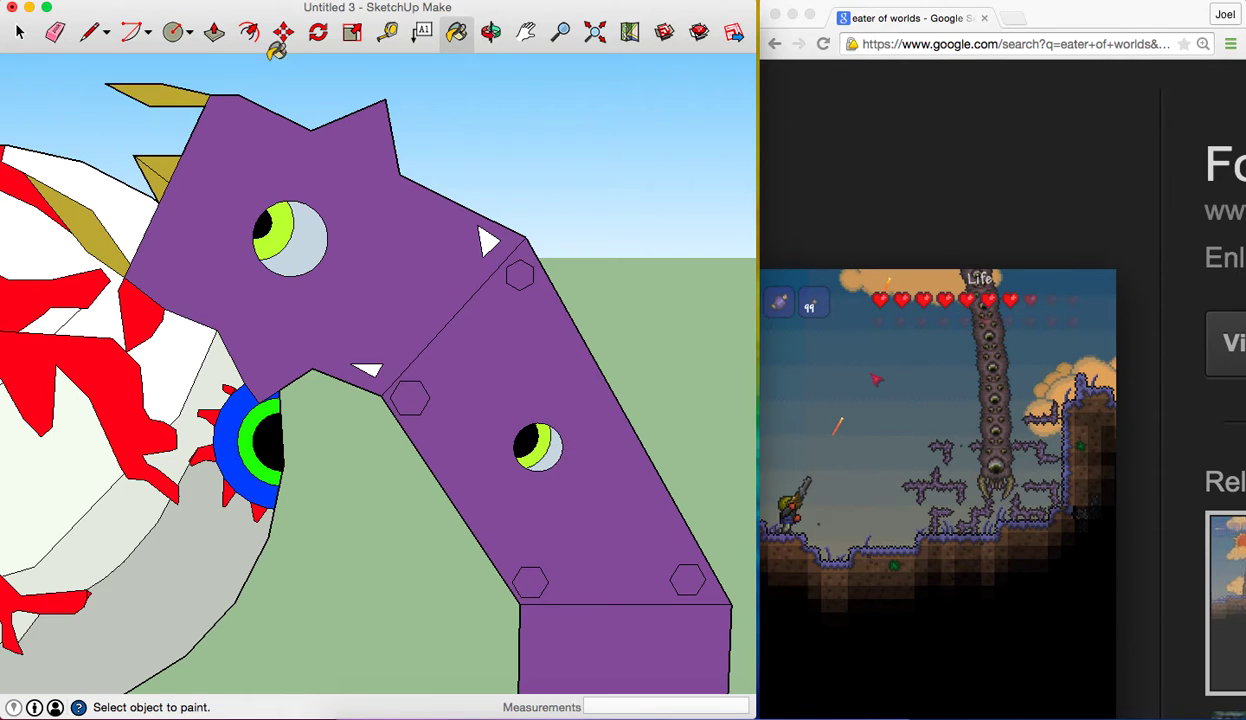
{"action": "left_click", "coordinate": [90, 33]}
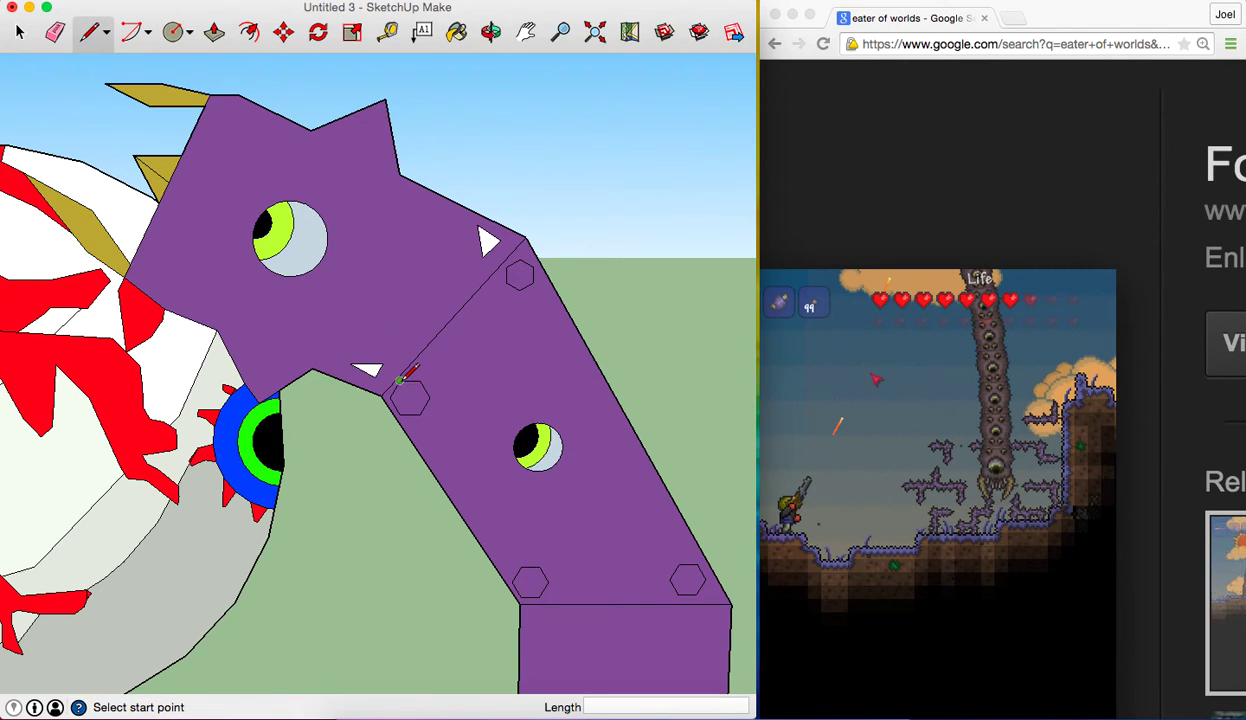
Draw lines cutting across the lower-left and lower-right hexagons
{"action": "left_click", "coordinate": [400, 381]}
{"action": "key", "text": "Escape"}
{"action": "left_click", "coordinate": [506, 283]}
{"action": "key", "text": "Escape"}
{"action": "left_click", "coordinate": [520, 568]}
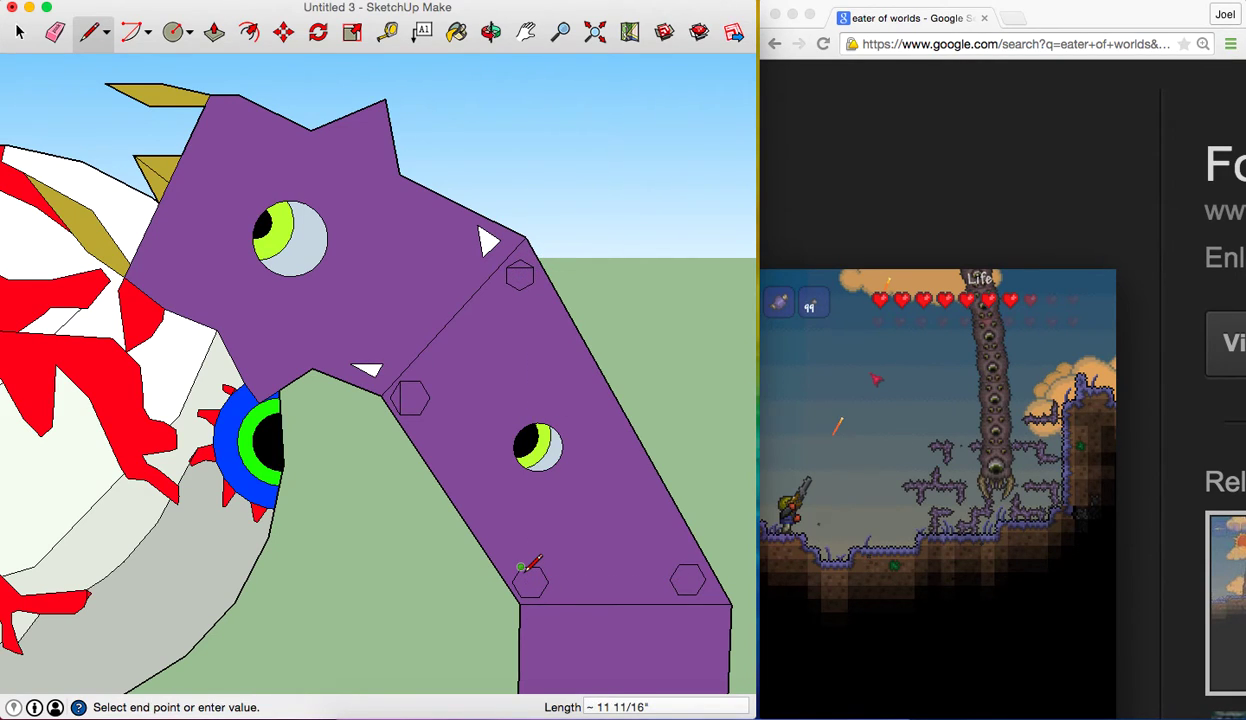
{"action": "left_click", "coordinate": [518, 578]}
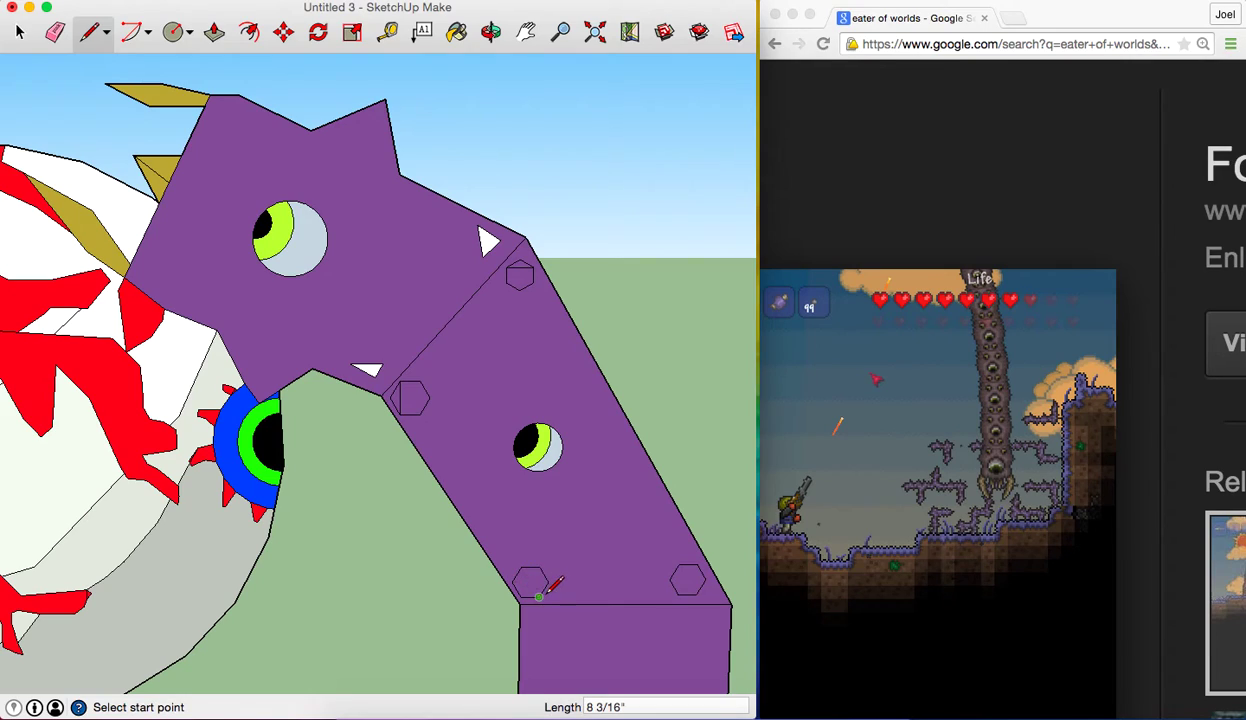
{"action": "left_click", "coordinate": [537, 597]}
{"action": "left_click", "coordinate": [703, 603]}
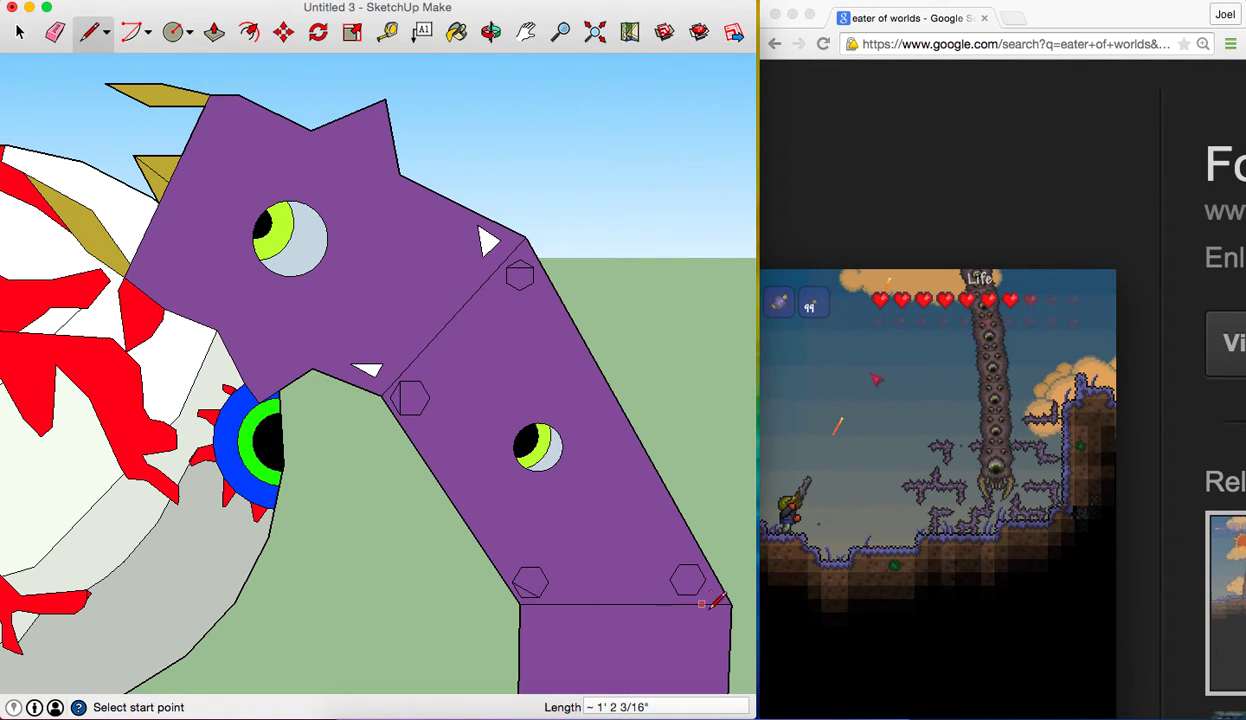
{"action": "left_click", "coordinate": [679, 593]}
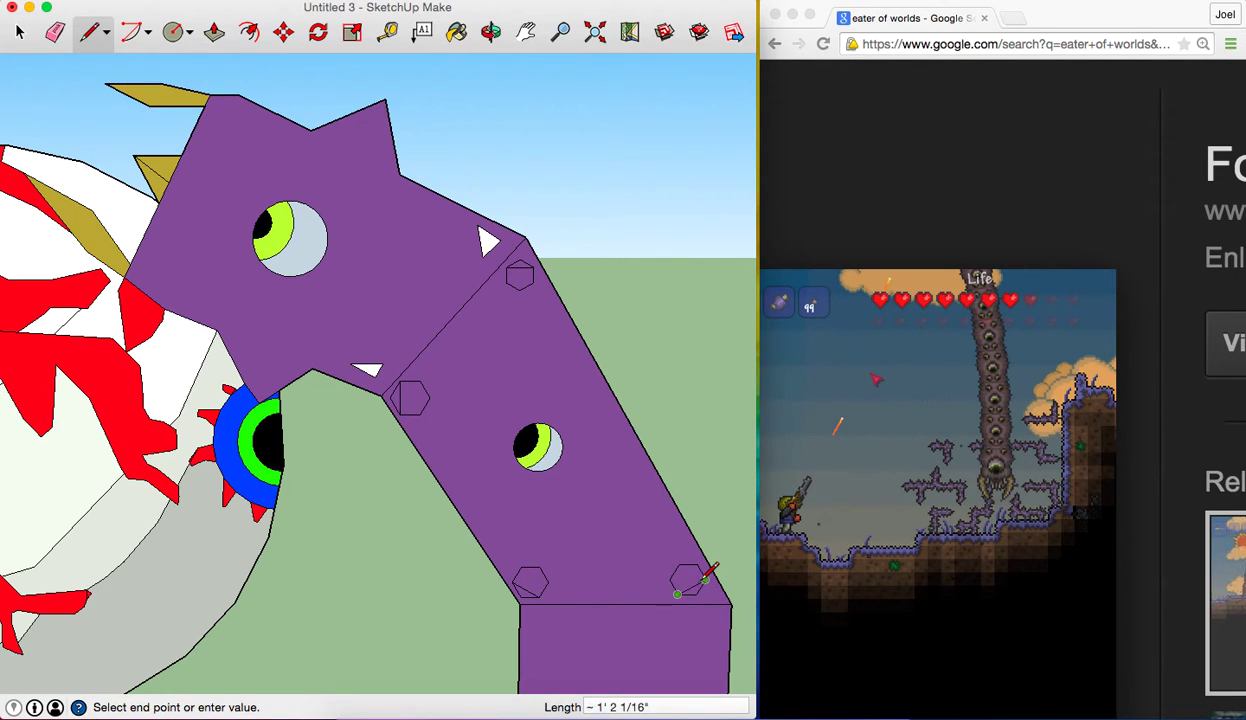
{"action": "left_click", "coordinate": [697, 577]}
Erase the extra hexagon edges to leave small triangles and paint them white
{"action": "left_click", "coordinate": [47, 33]}
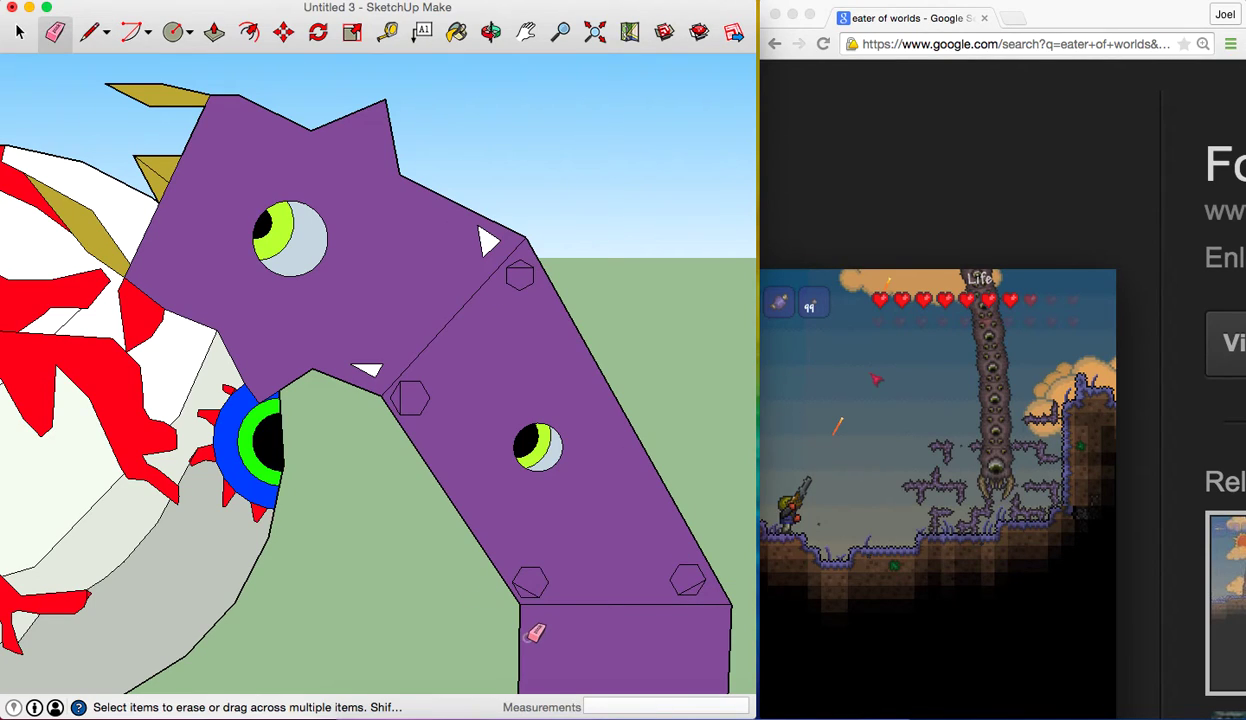
{"action": "left_click_drag", "start_coordinate": [412, 386], "coordinate": [426, 401]}
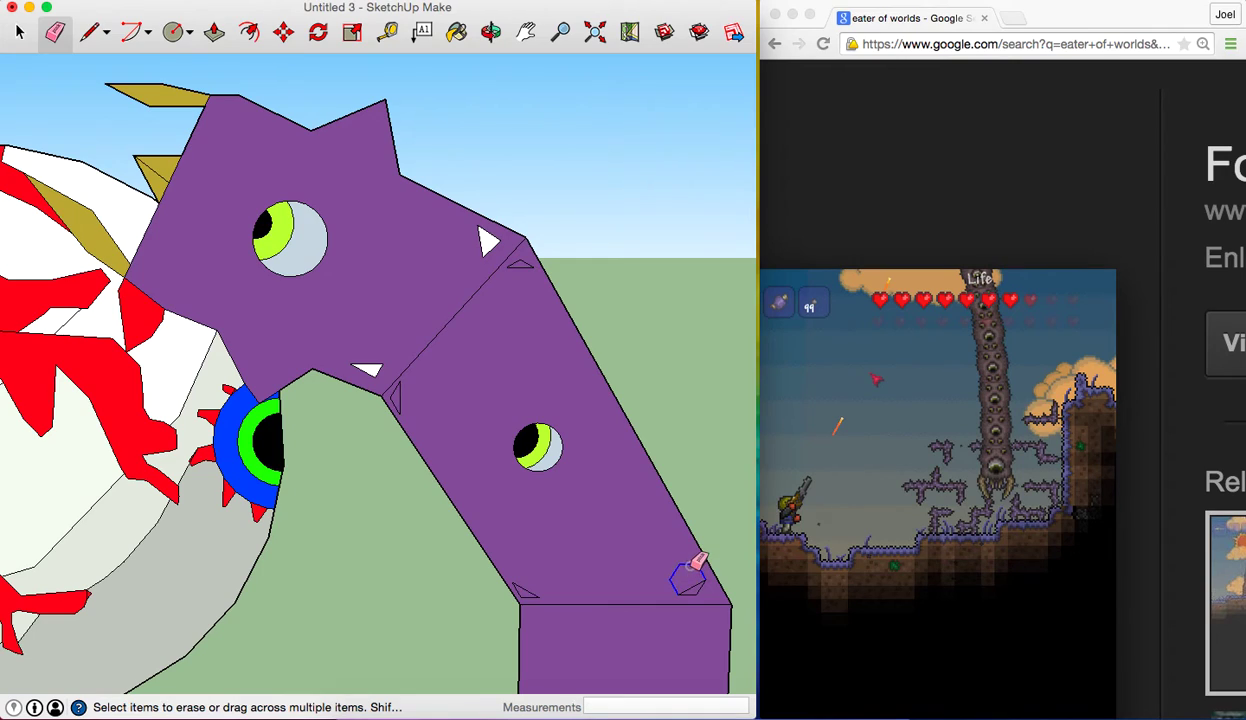
{"action": "left_click", "coordinate": [387, 32]}
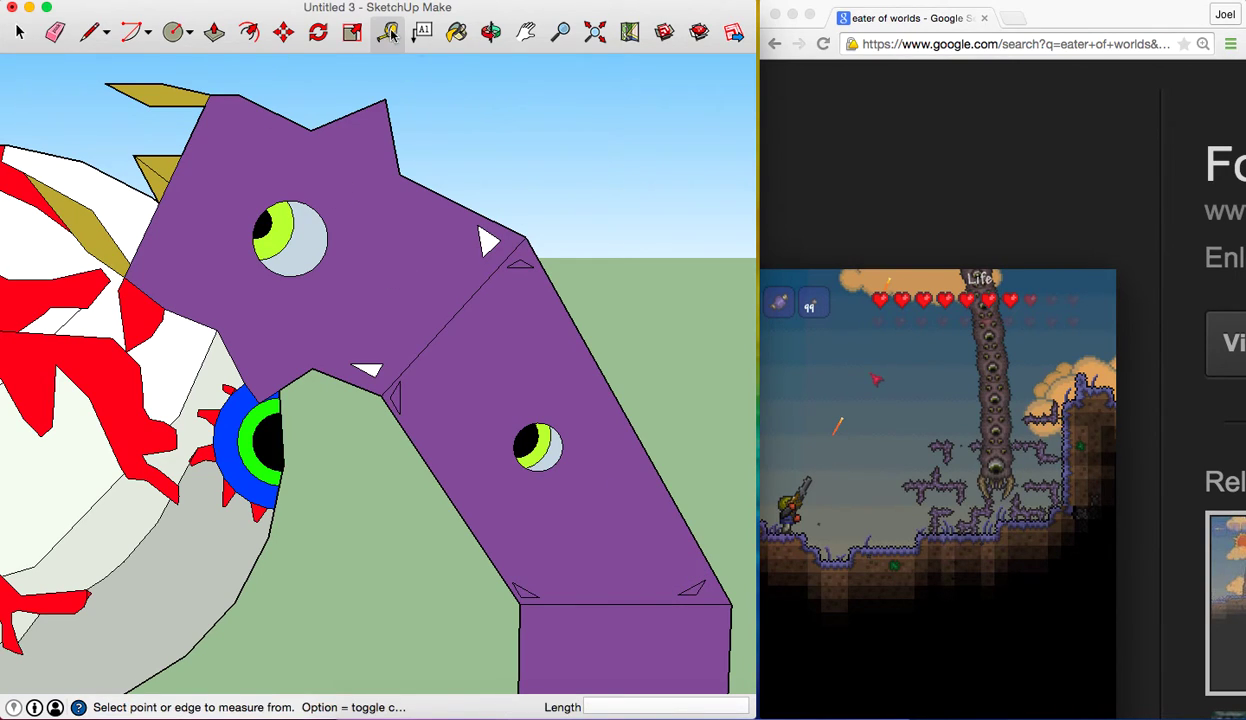
{"action": "left_click", "coordinate": [456, 32]}
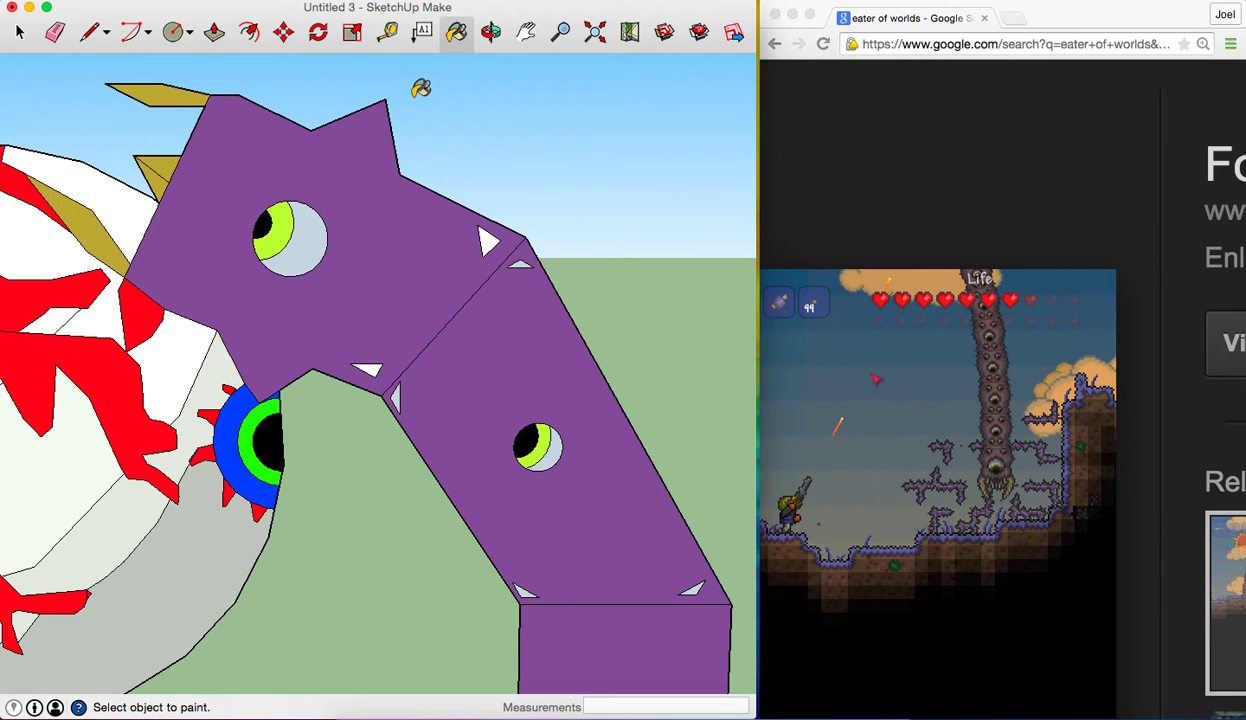
{"action": "scroll", "coordinate": [584, 316], "scroll_direction": "up", "scroll_amount": 2}
{"action": "scroll", "coordinate": [584, 316], "scroll_direction": "down", "scroll_amount": 4}
{"action": "scroll", "coordinate": [584, 316], "scroll_direction": "down", "scroll_amount": 3}
{"action": "scroll", "coordinate": [584, 316], "scroll_direction": "up", "scroll_amount": 1}
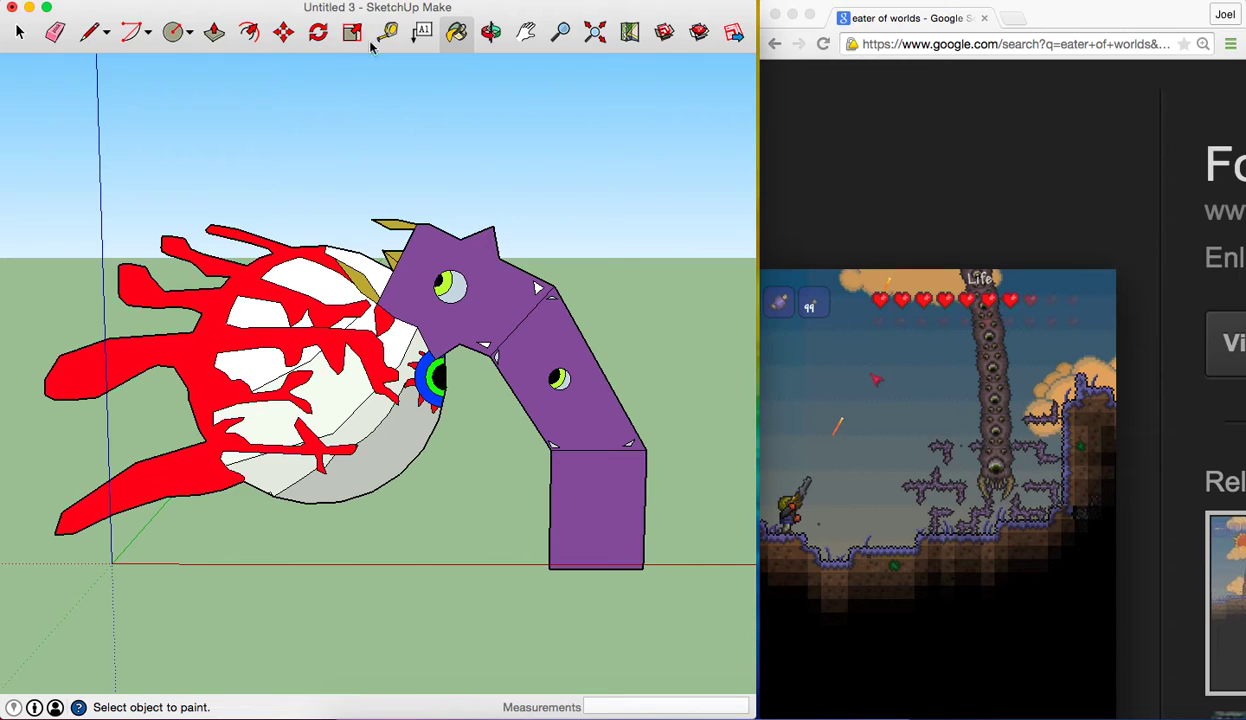
Nudge the middle purple segment's outer edge slightly along the red axis, cancelling one unwanted stretch
{"action": "left_click", "coordinate": [285, 33]}
{"action": "left_click", "coordinate": [519, 401]}
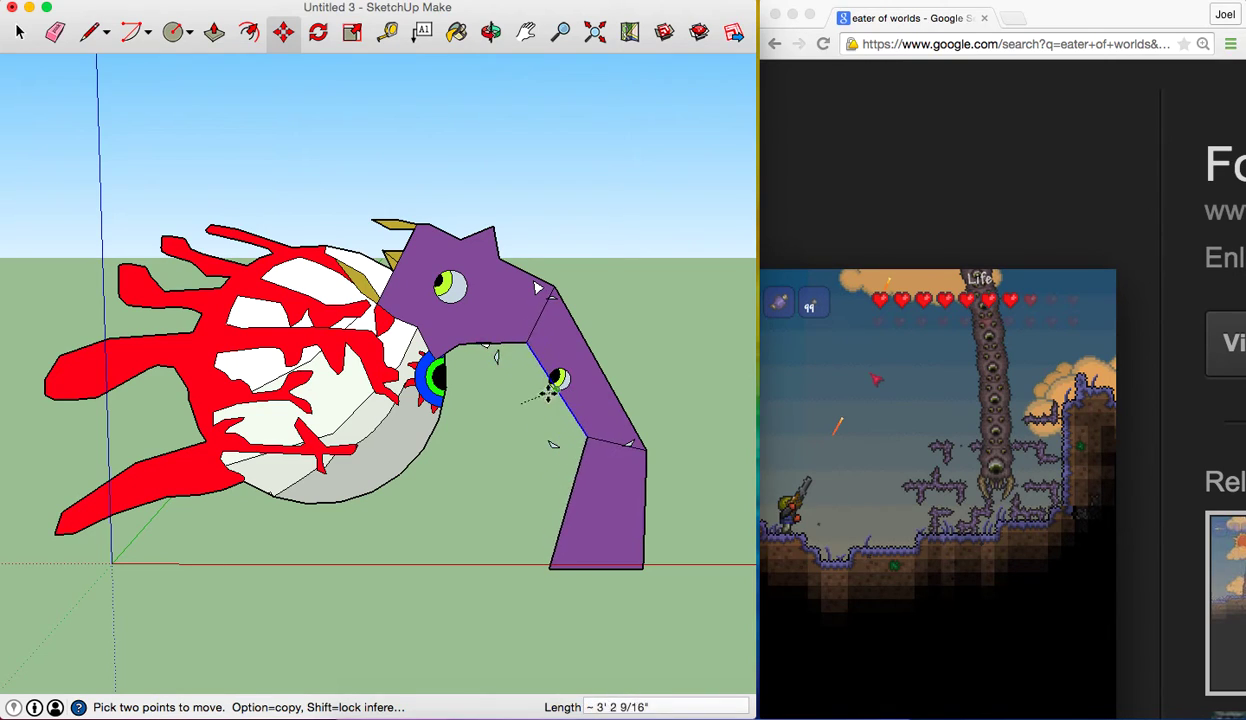
{"action": "left_click", "coordinate": [517, 408]}
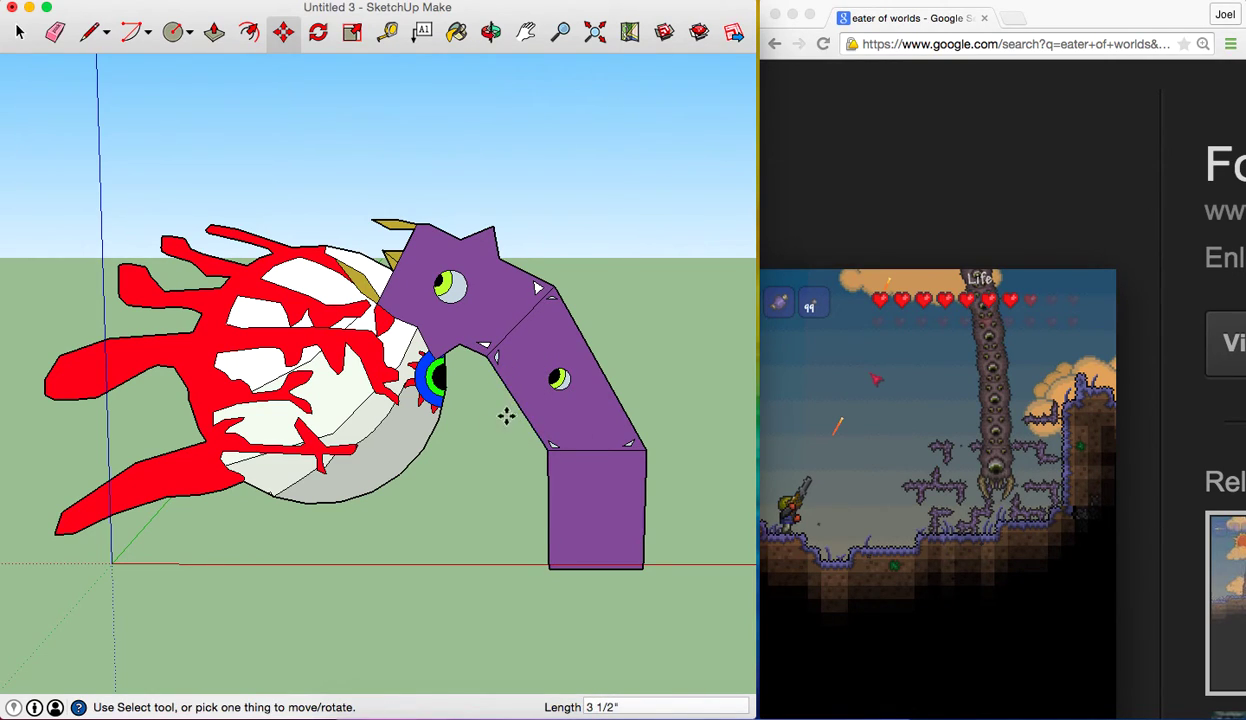
{"action": "left_click", "coordinate": [517, 401]}
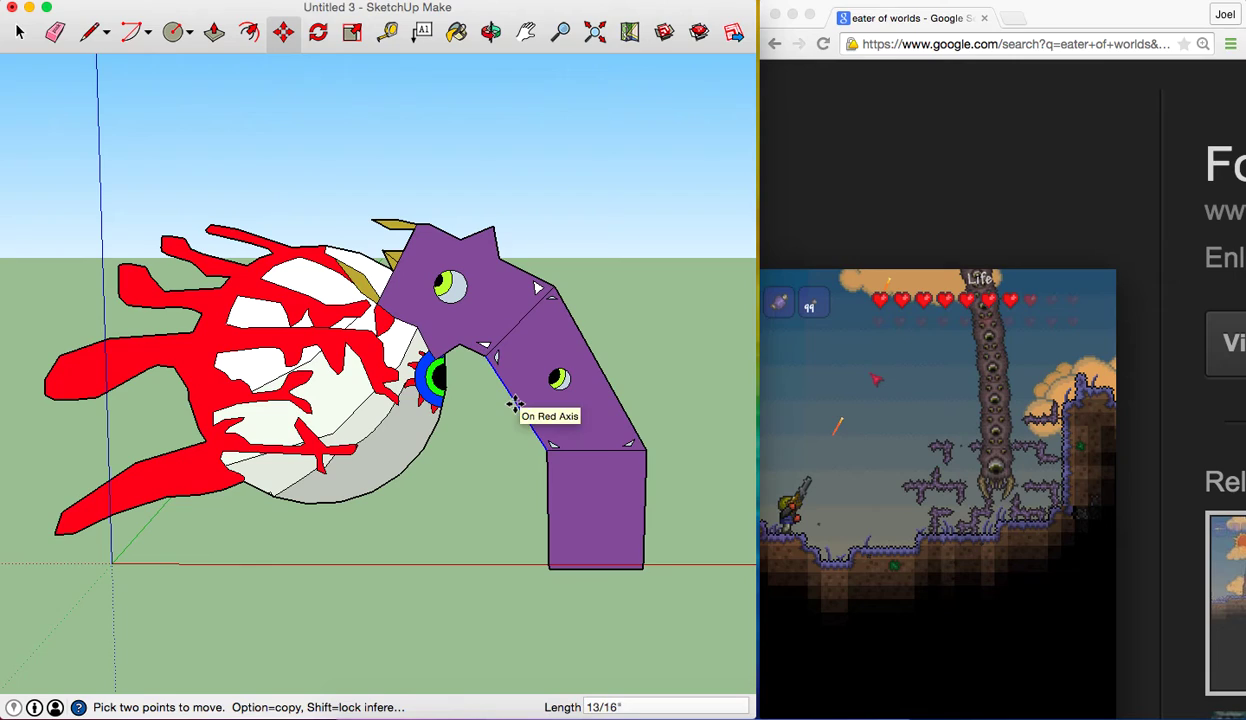
{"action": "left_click", "coordinate": [510, 405]}
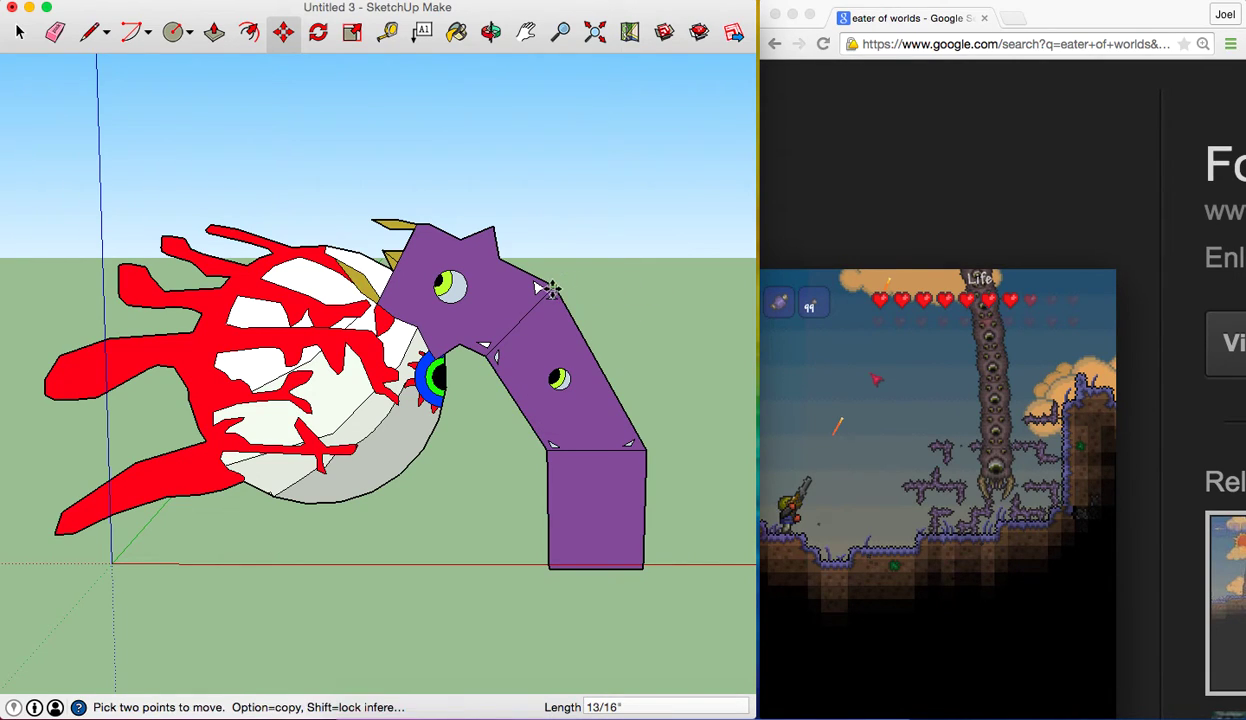
{"action": "left_click", "coordinate": [602, 367]}
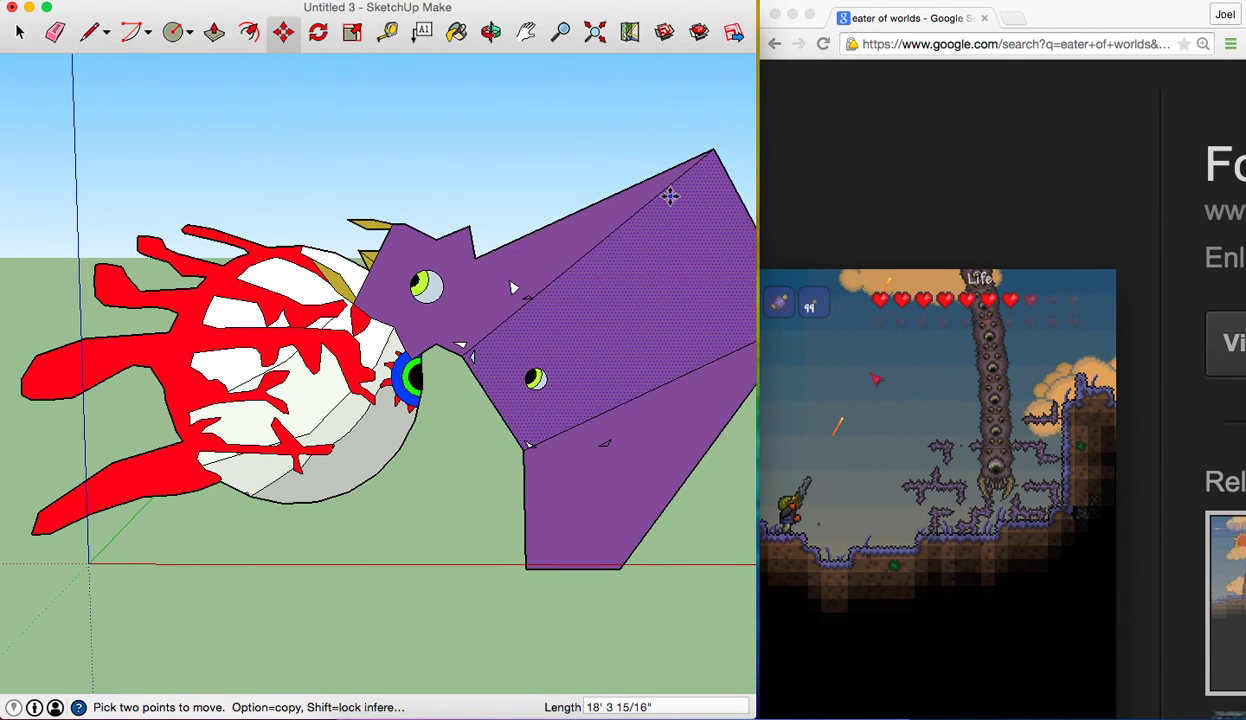
{"action": "key", "text": "Escape"}
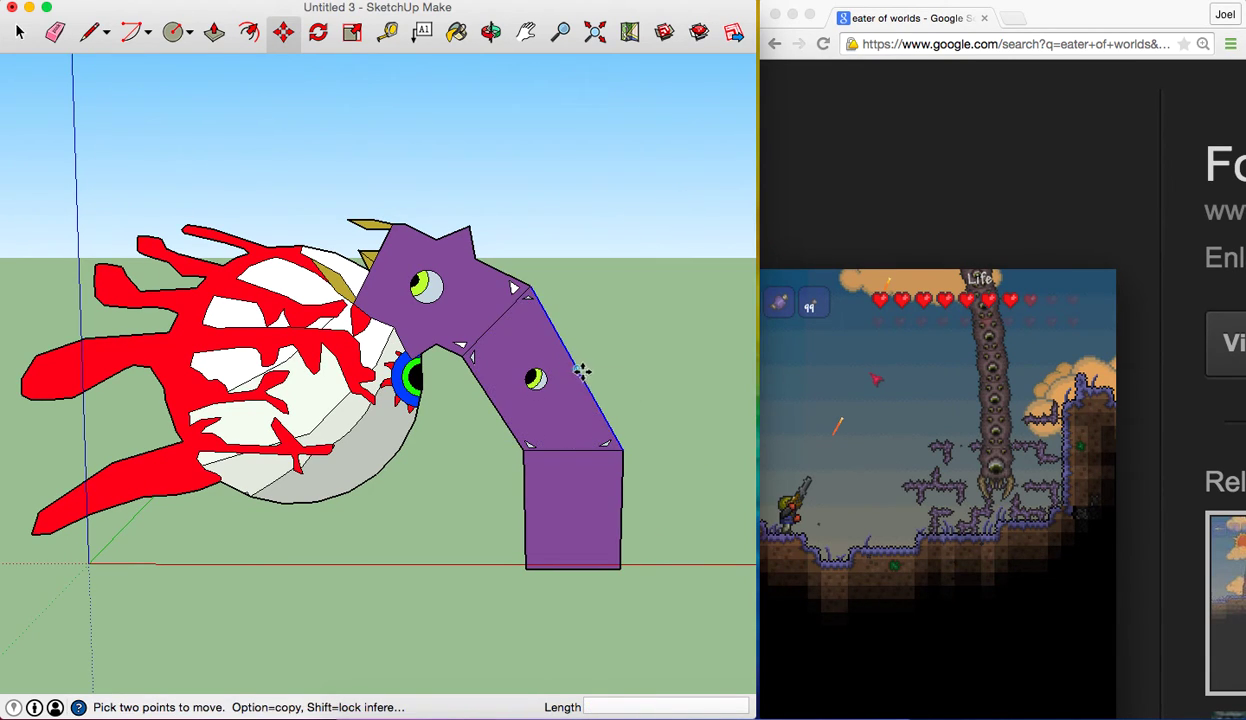
{"action": "left_click", "coordinate": [573, 354]}
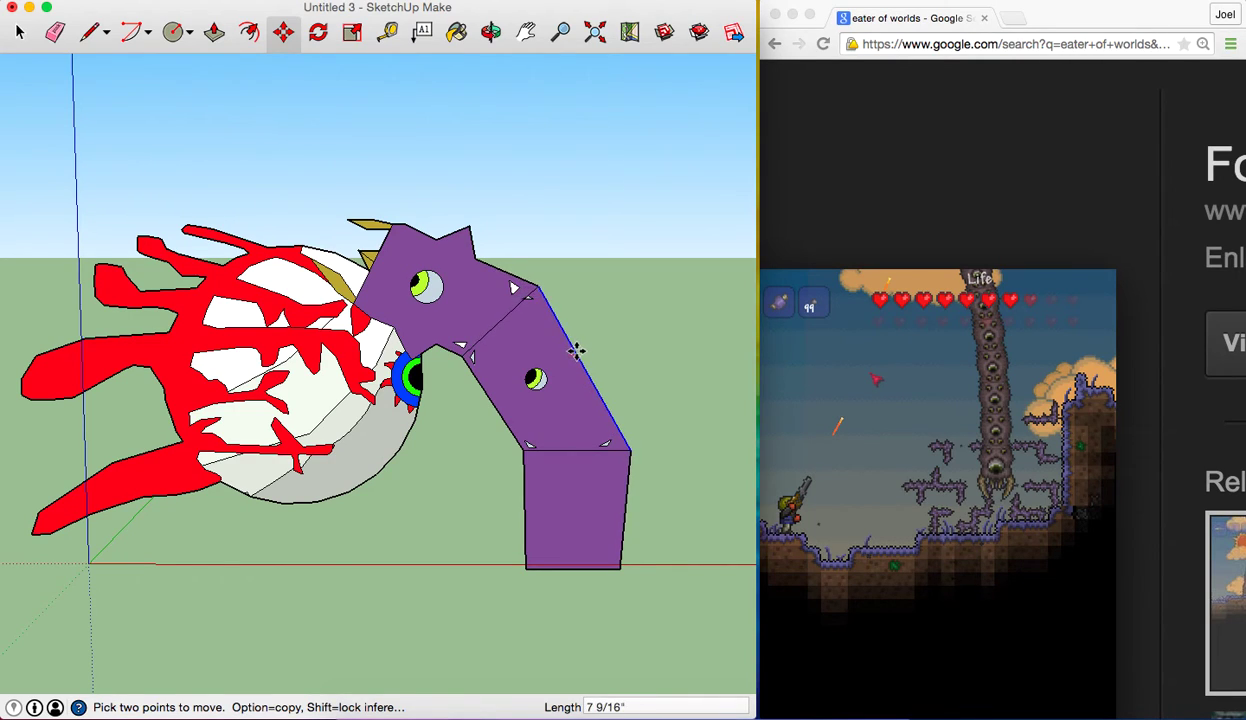
{"action": "left_click", "coordinate": [570, 352]}
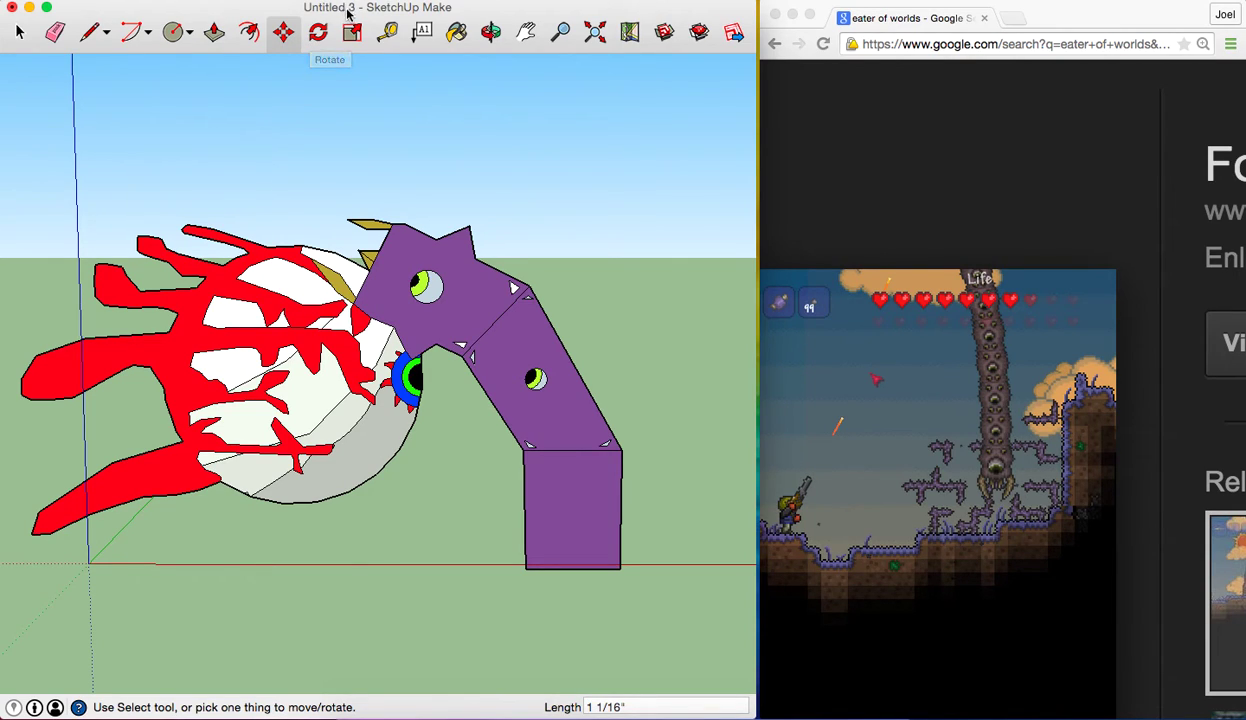
{"action": "left_click", "coordinate": [318, 32]}
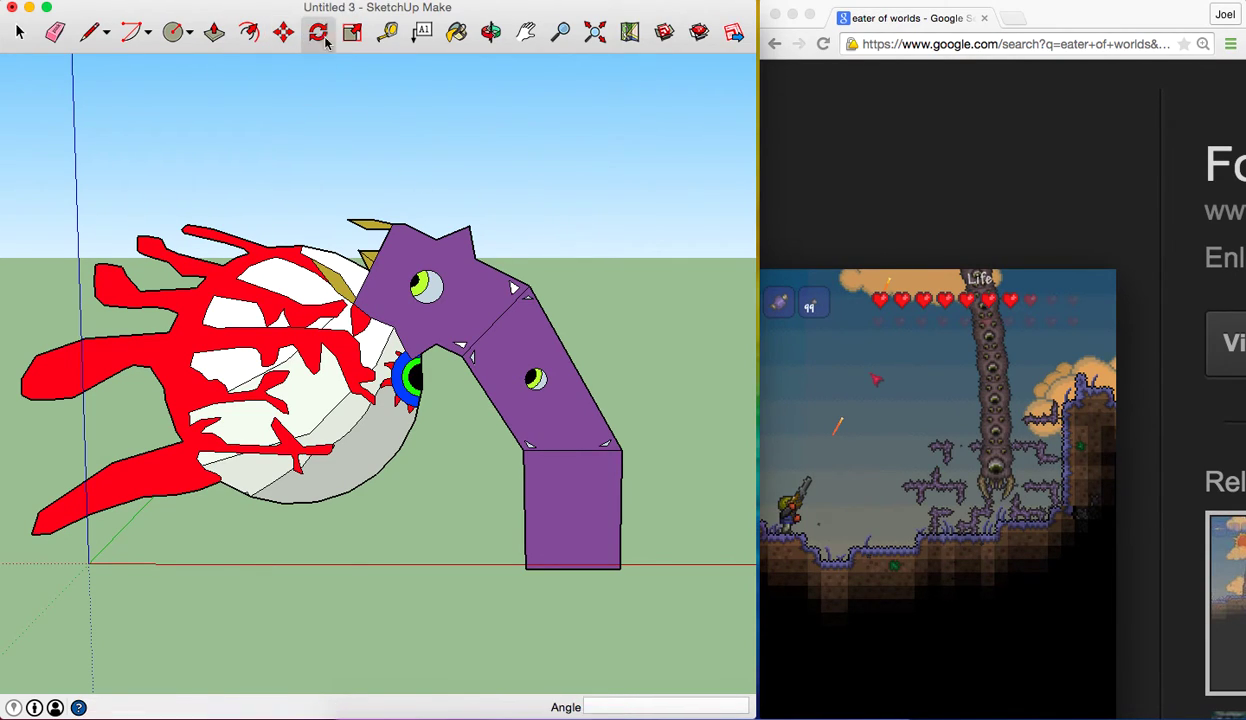
{"action": "left_click", "coordinate": [536, 379]}
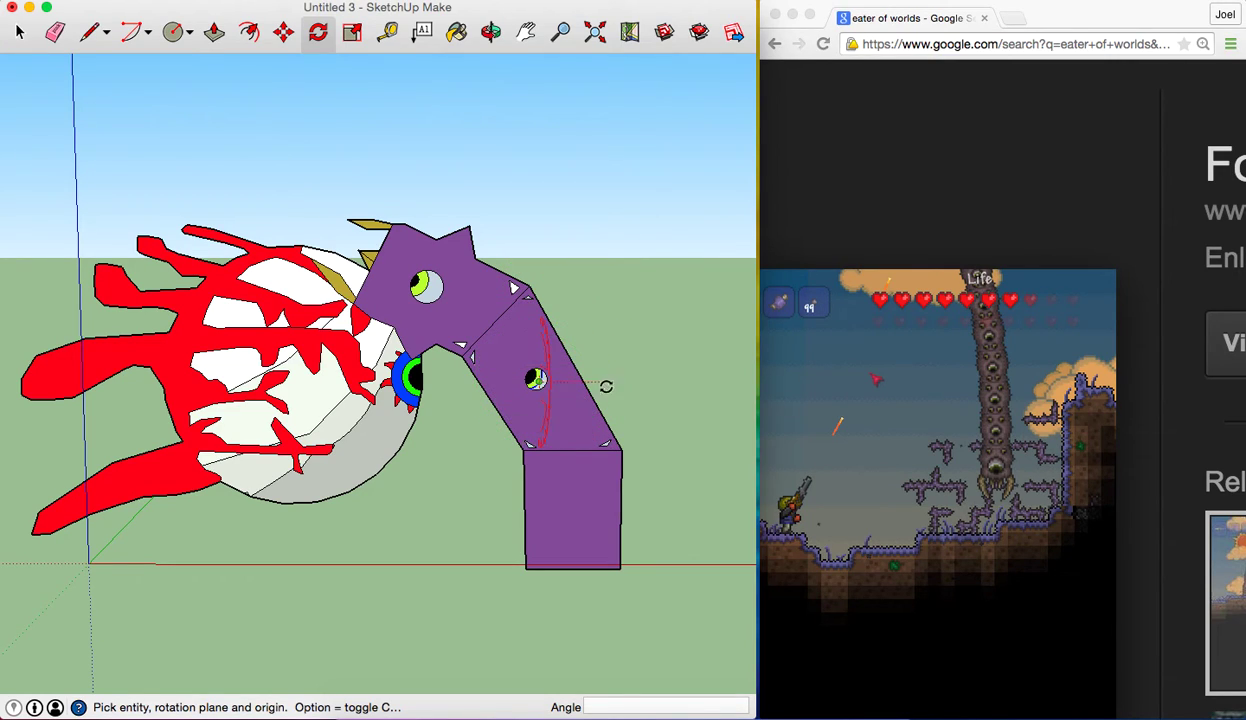
{"action": "left_click", "coordinate": [646, 327]}
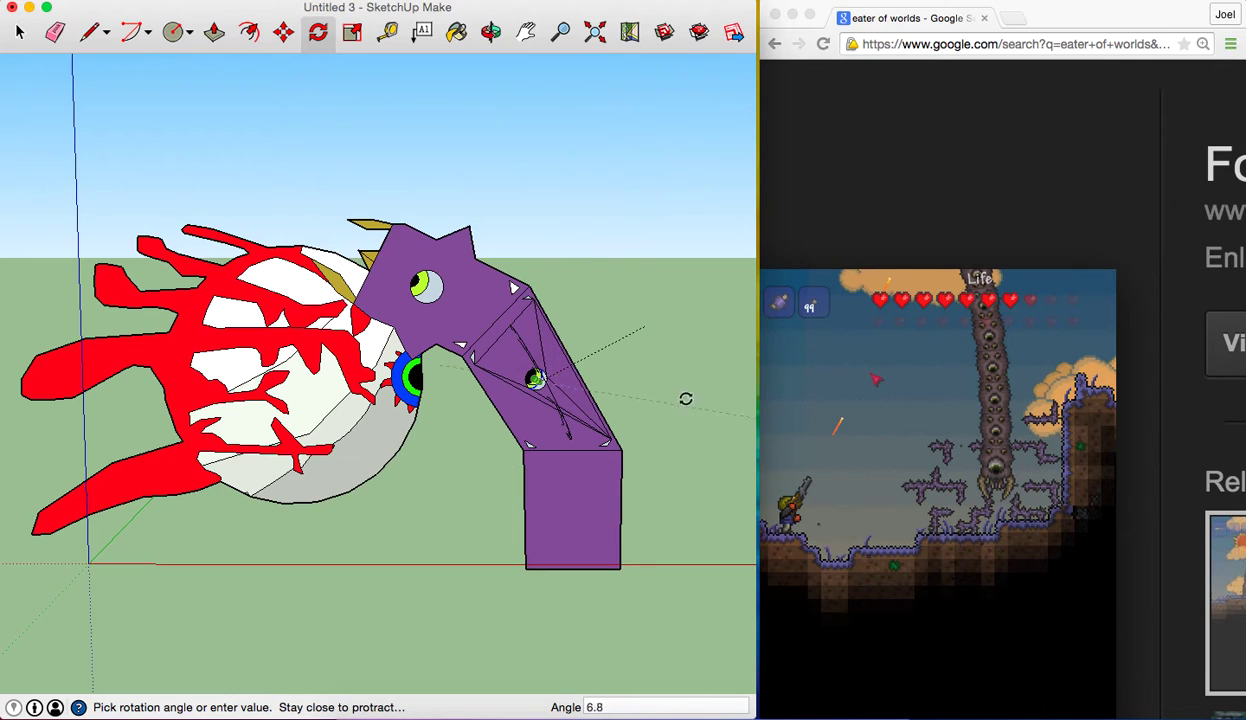
{"action": "key", "text": "Escape"}
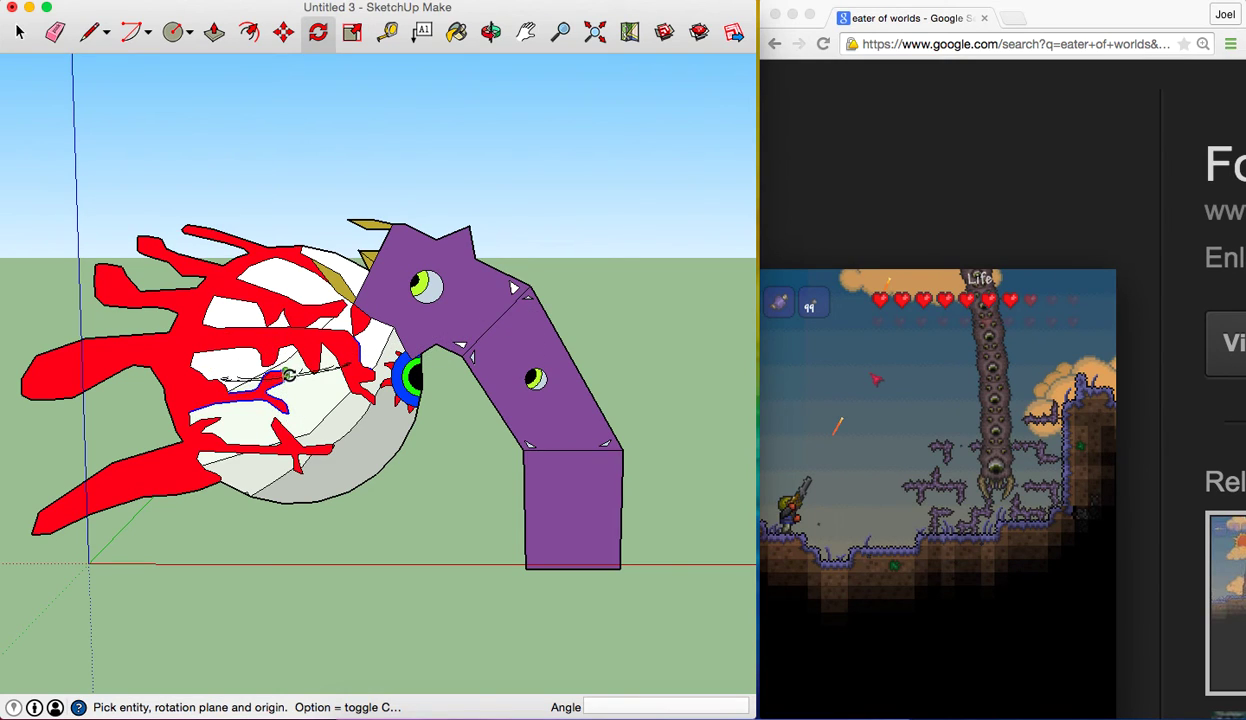
{"action": "mouse_move", "coordinate": [284, 369]}
{"action": "left_mouse_down"}
{"action": "mouse_move", "coordinate": [291, 515]}
{"action": "mouse_move", "coordinate": [515, 412]}
{"action": "left_mouse_up"}
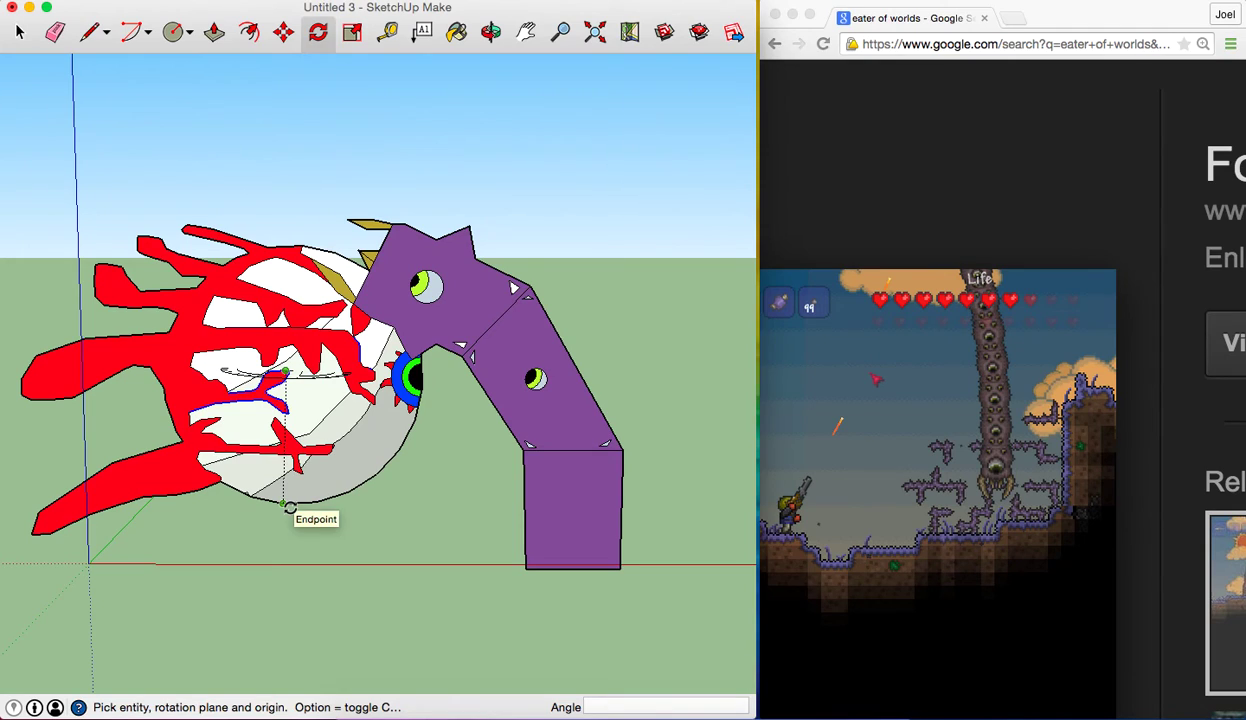
{"action": "left_click_drag", "start_coordinate": [515, 412], "coordinate": [247, 564]}
{"action": "left_click", "coordinate": [247, 564]}
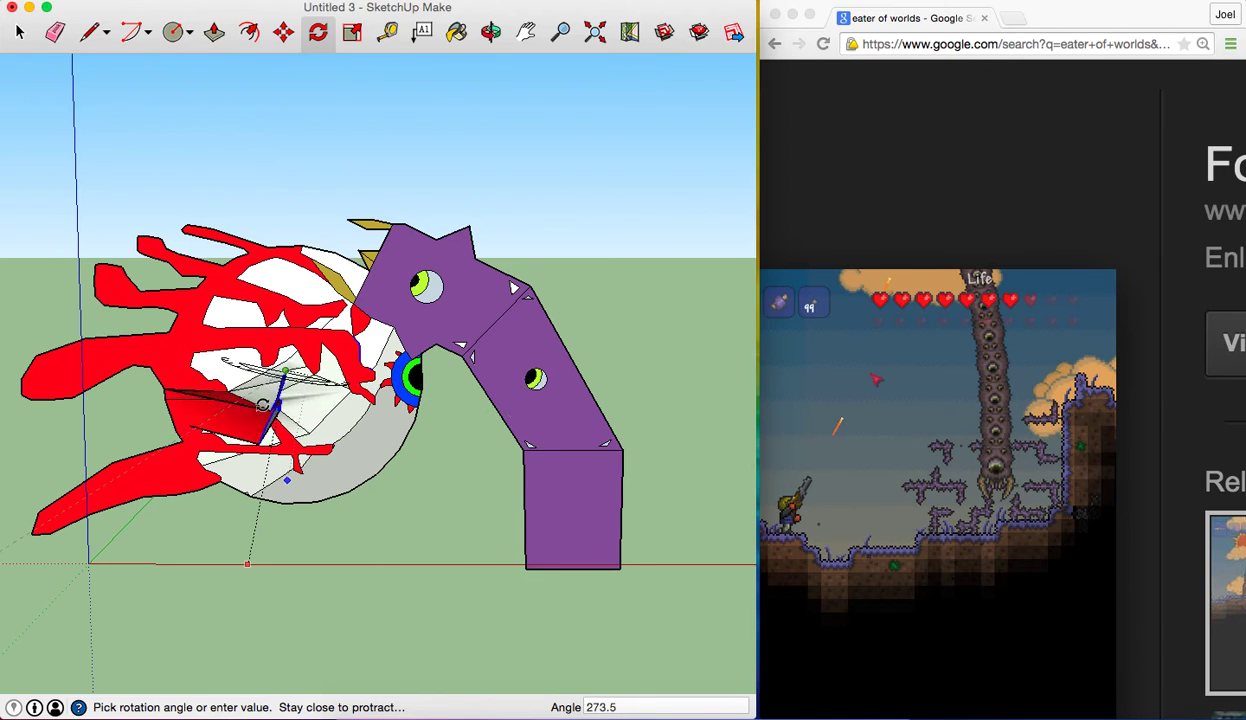
{"action": "left_click", "coordinate": [315, 272]}
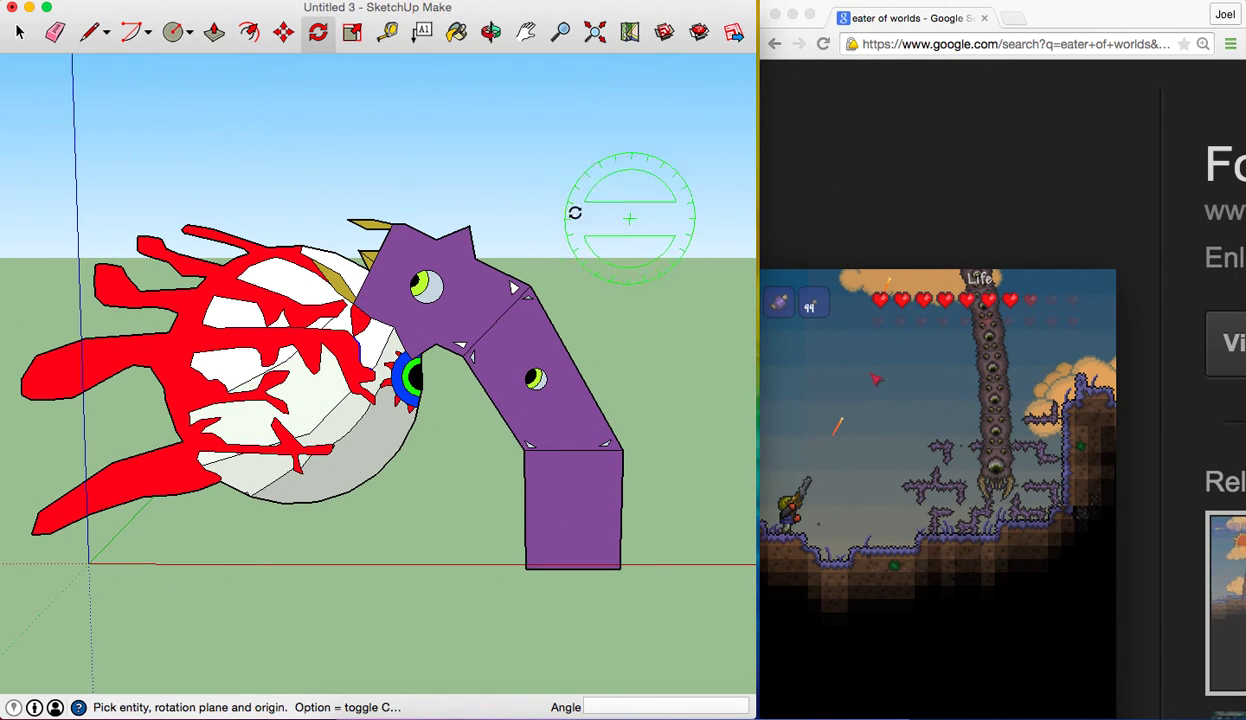
{"action": "left_click", "coordinate": [88, 34]}
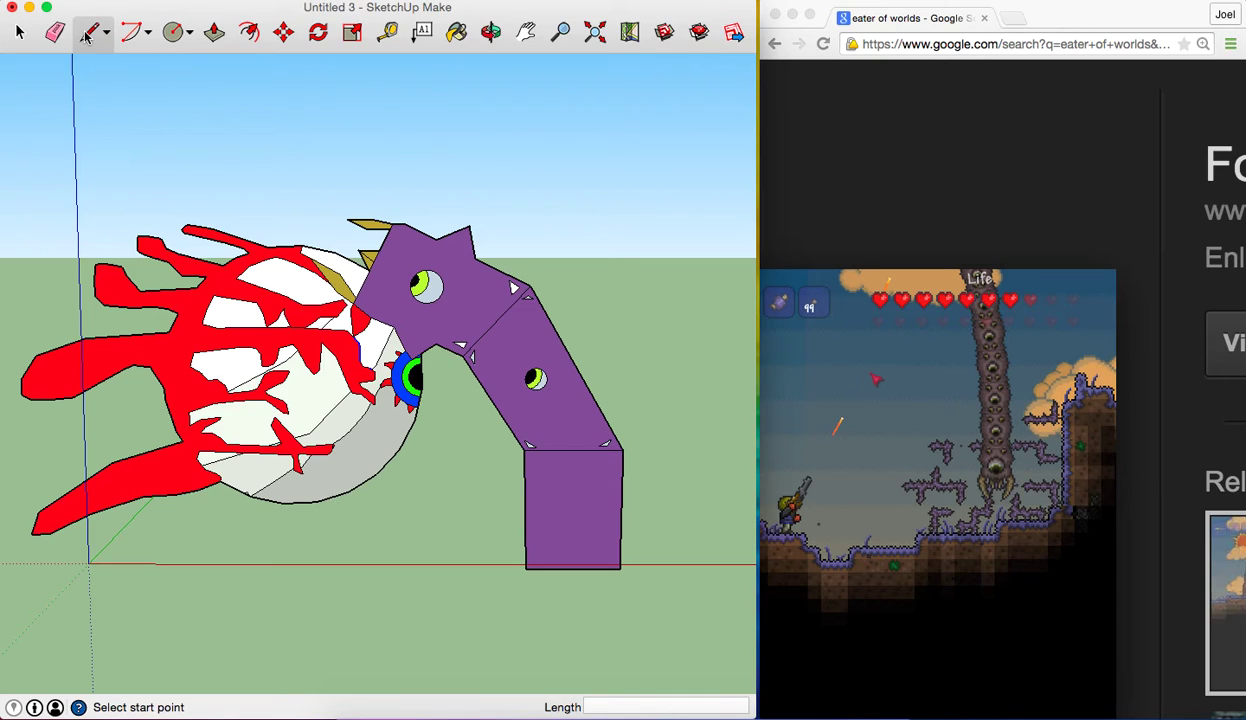
Search Help for 'cop' to locate the Copy command in the Edit menu
{"action": "left_click", "coordinate": [466, 0]}
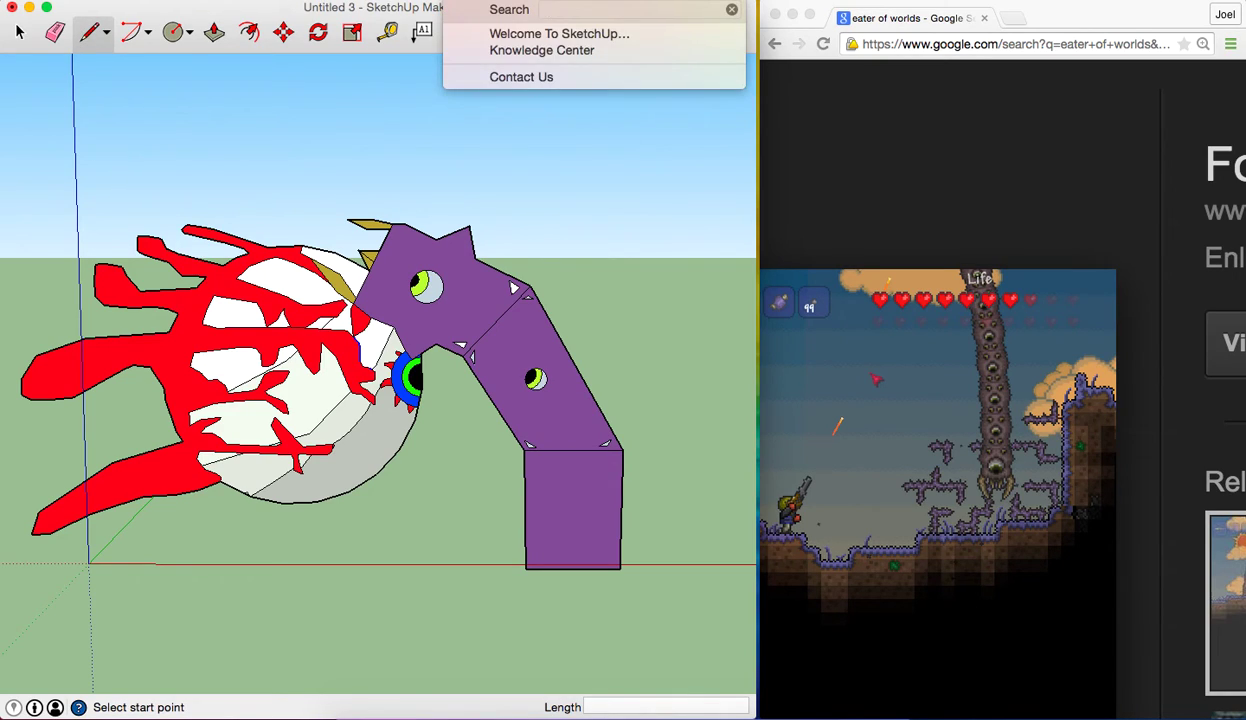
{"action": "type", "text": "dup"}
{"action": "key", "text": "BackSpace"}
{"action": "key", "text": "BackSpace"}
{"action": "key", "text": "BackSpace"}
{"action": "type", "text": "co"}
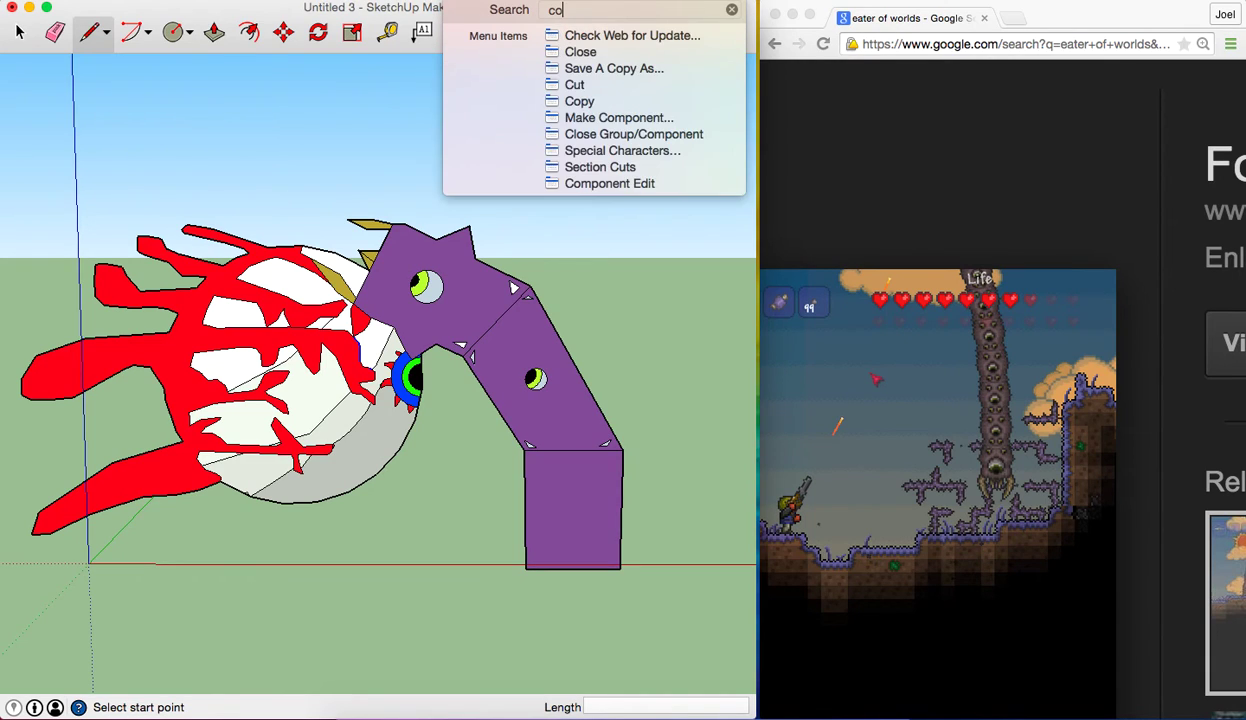
{"action": "type", "text": "p"}
{"action": "mouse_move", "coordinate": [580, 52]}
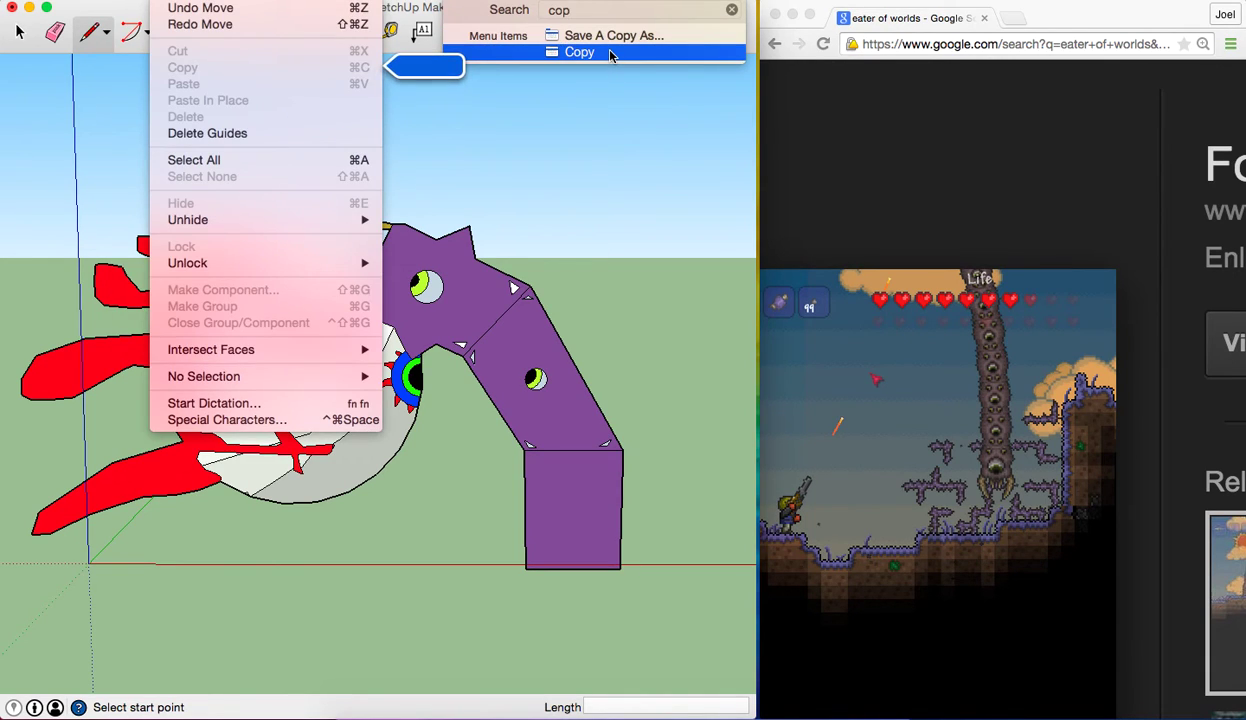
{"action": "left_click", "coordinate": [612, 54]}
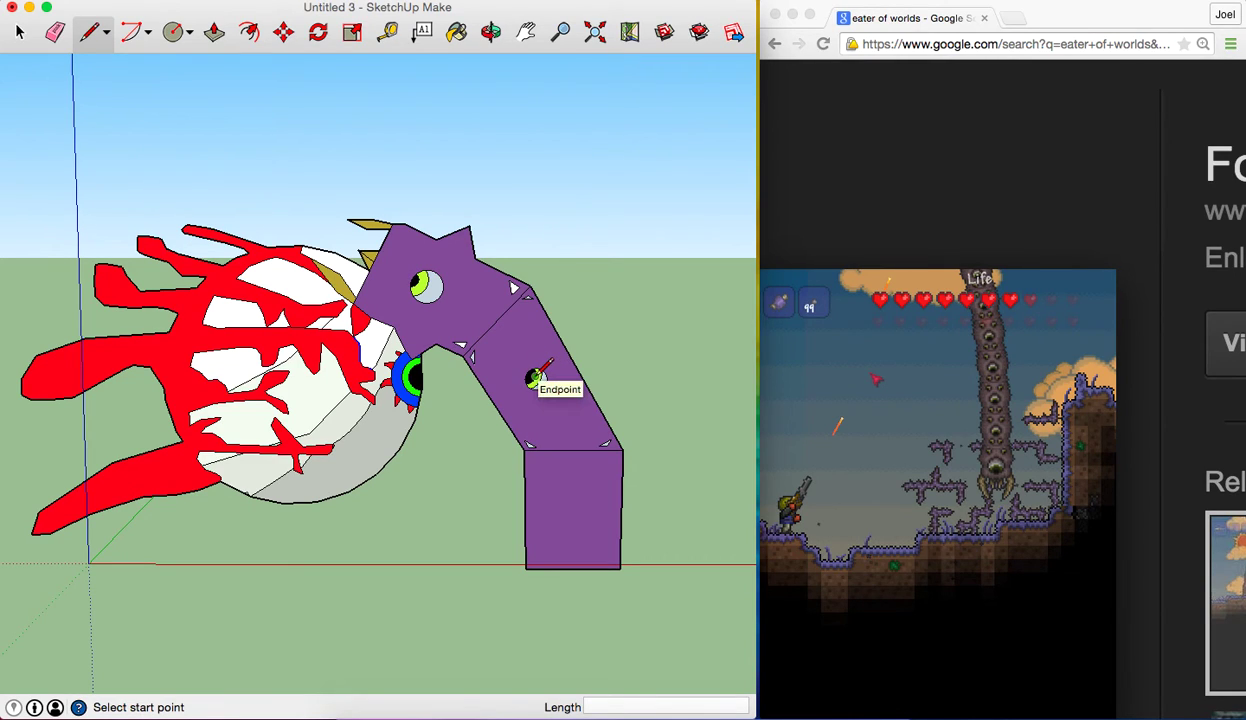
{"action": "left_click", "coordinate": [160, 0]}
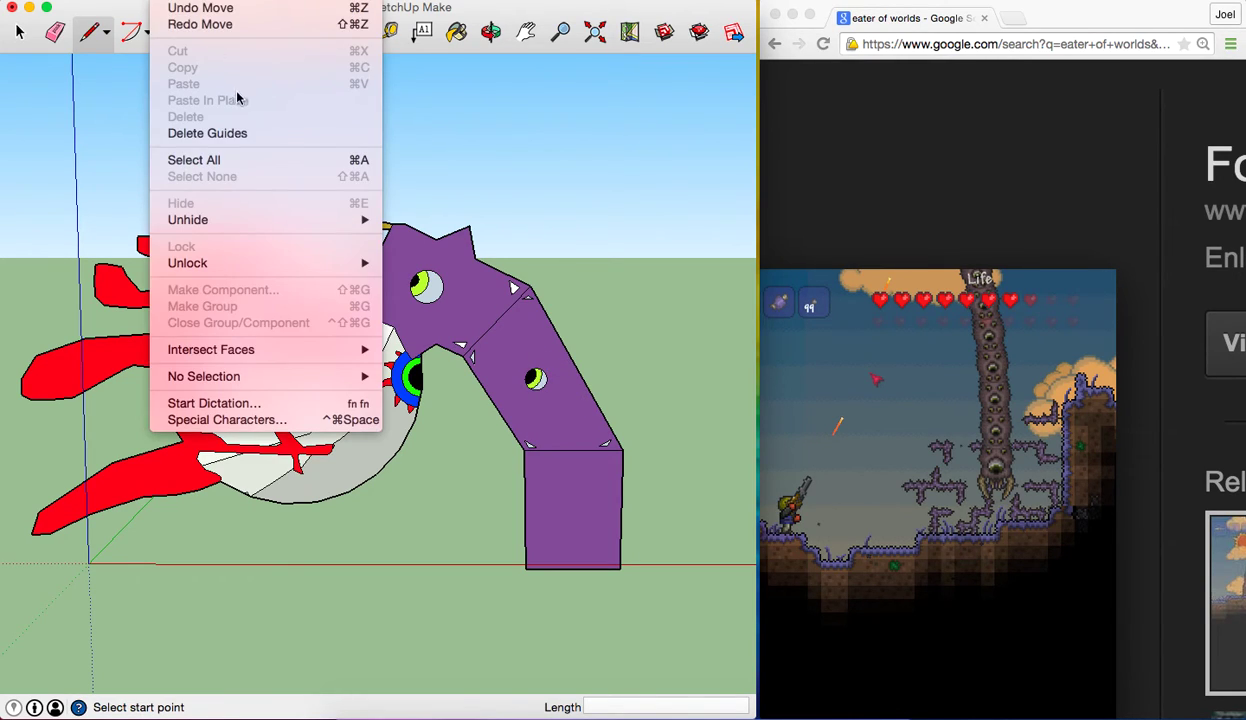
{"action": "key", "text": "Escape"}
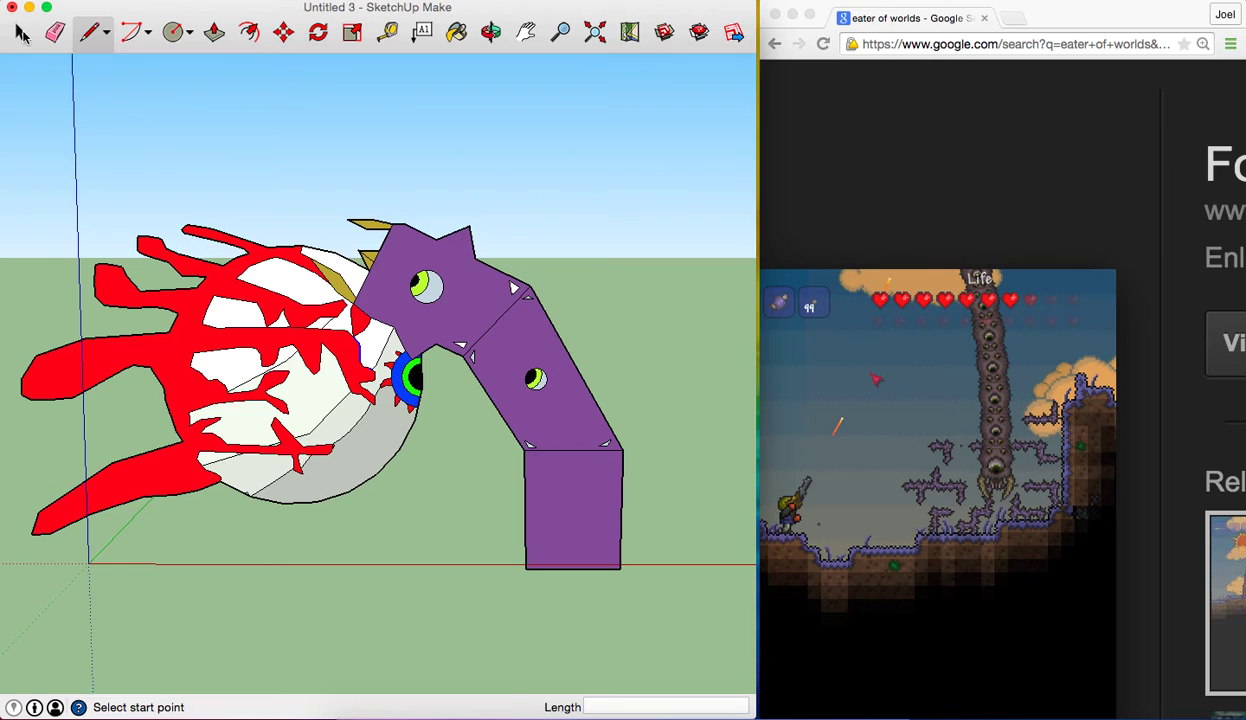
Select the middle segment's small eye, copy it and paste it onto the bottom segment's face
{"action": "left_click", "coordinate": [21, 33]}
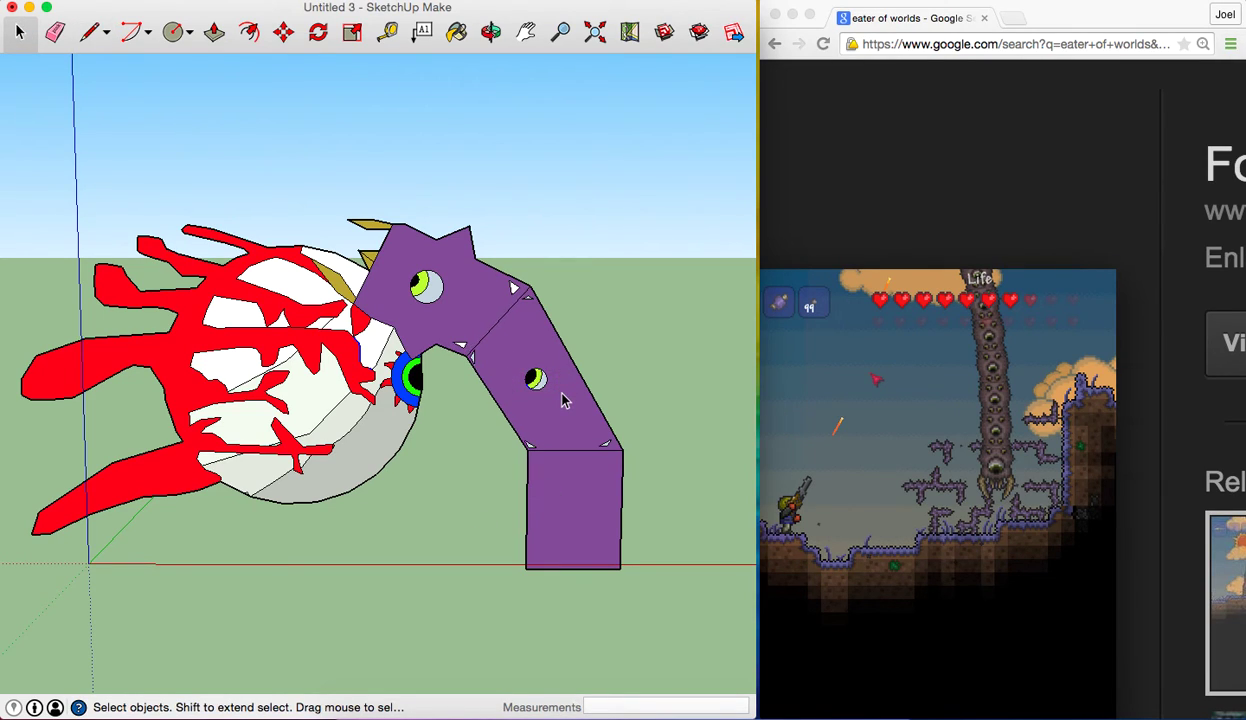
{"action": "left_click", "coordinate": [524, 379]}
{"action": "double_click", "coordinate": [553, 398]}
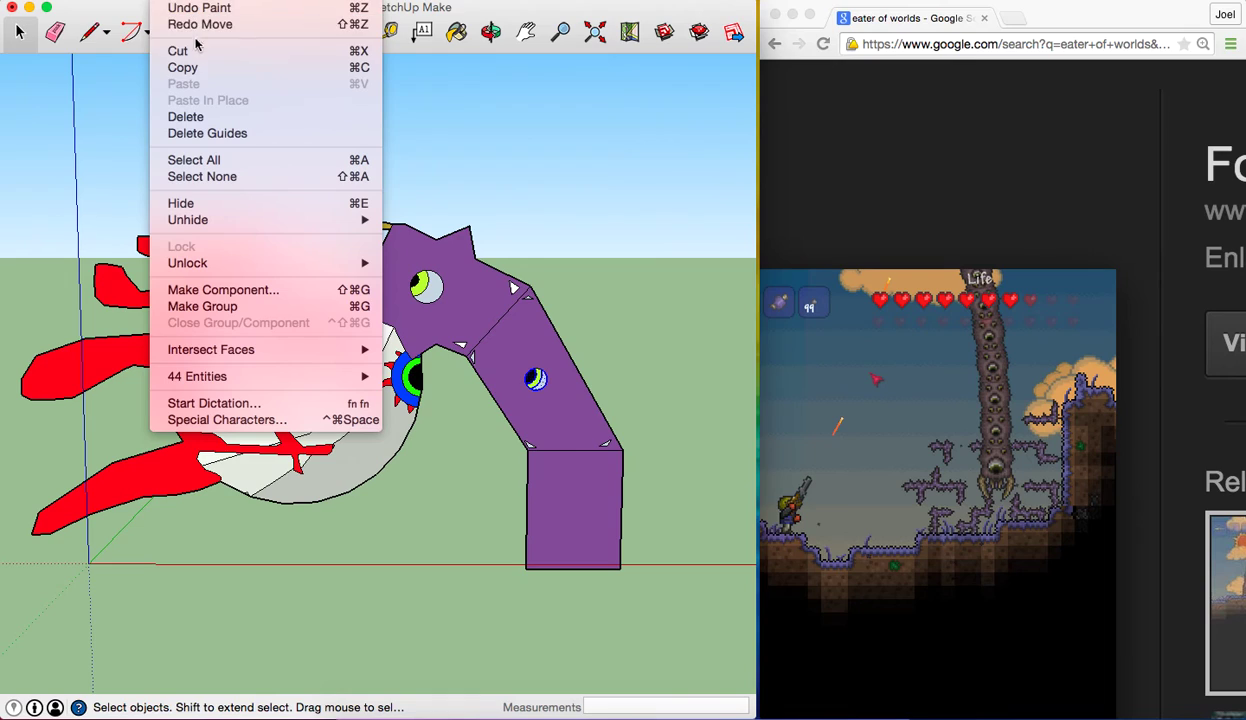
{"action": "left_click", "coordinate": [192, 66]}
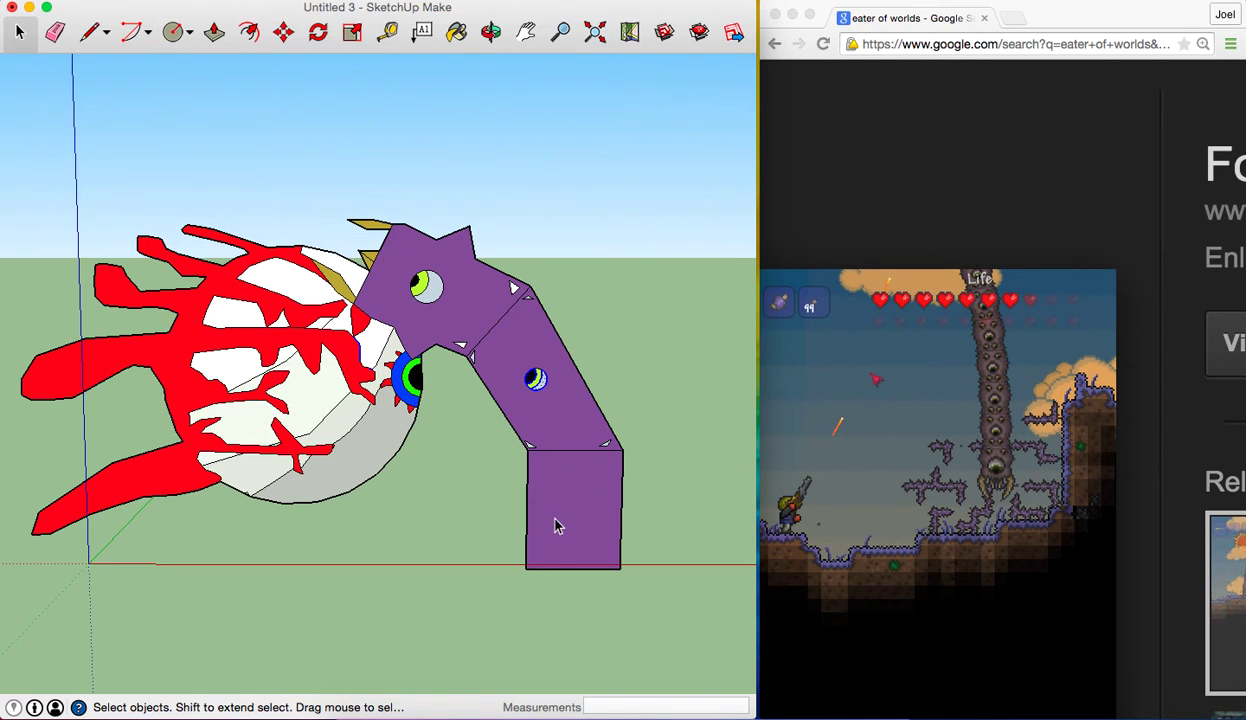
{"action": "key", "text": "super+v"}
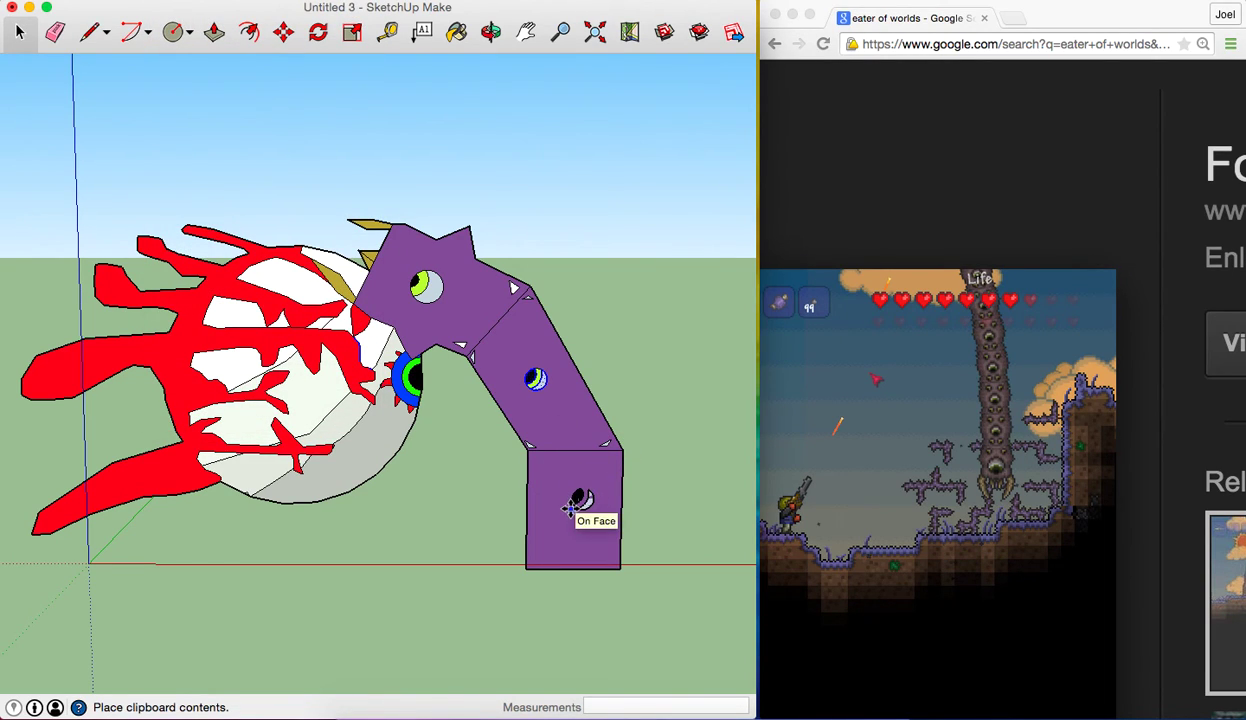
{"action": "left_click", "coordinate": [568, 512]}
{"action": "key", "text": "m"}
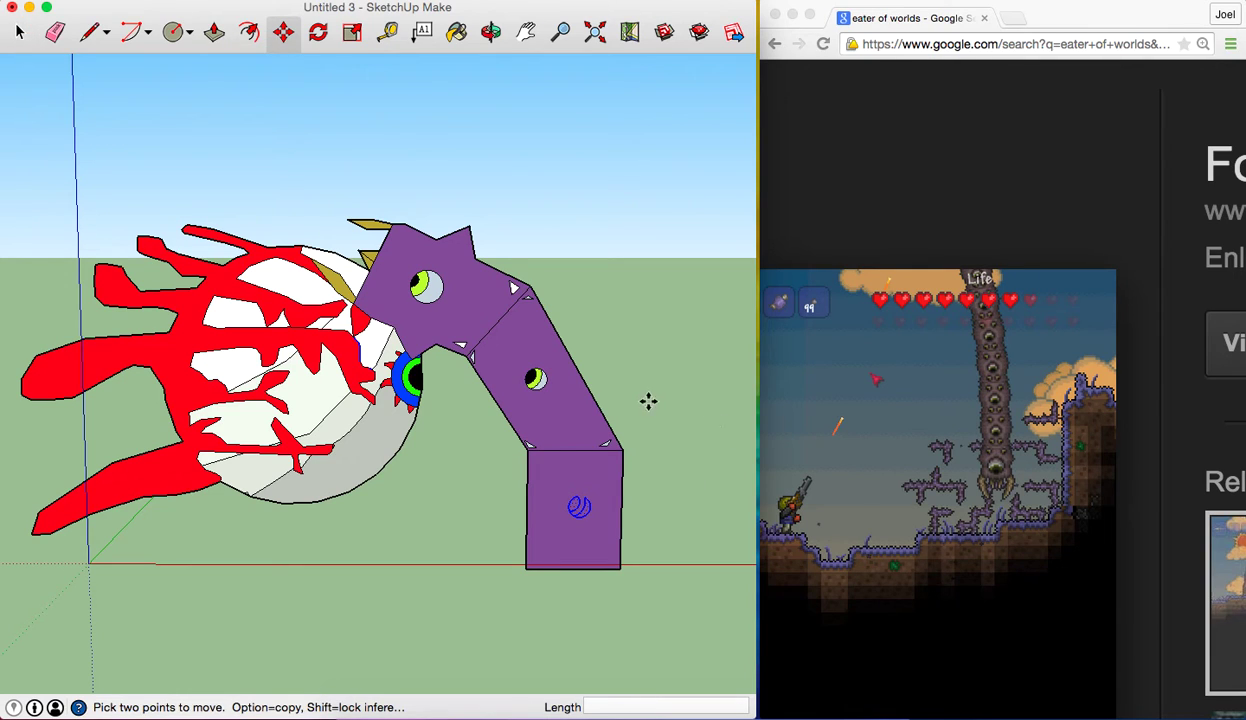
Frame the bottom segment and draw an edge closing the top of the copied eye
{"action": "left_click", "coordinate": [88, 32]}
{"action": "scroll", "coordinate": [400, 266], "scroll_direction": "down", "scroll_amount": 1}
{"action": "scroll", "coordinate": [400, 266], "scroll_direction": "up", "scroll_amount": 5}
{"action": "scroll", "coordinate": [400, 266], "scroll_direction": "up", "scroll_amount": 3}
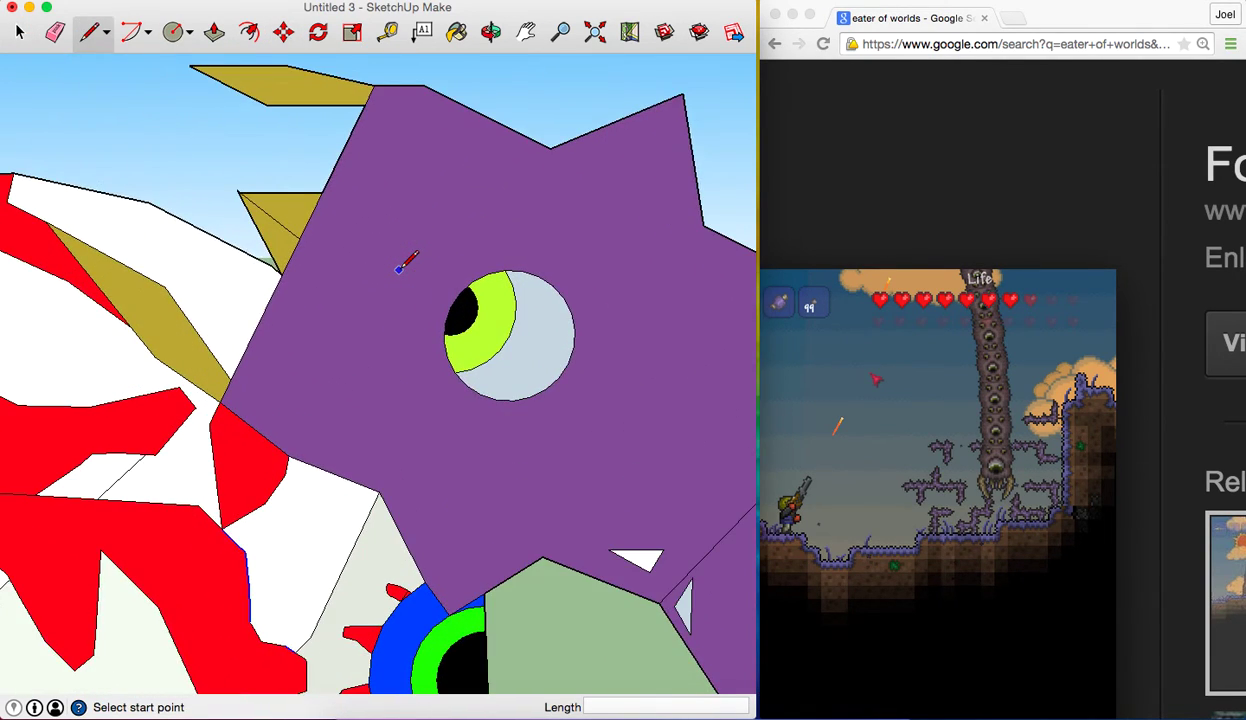
{"action": "left_click", "coordinate": [525, 32]}
{"action": "mouse_move", "coordinate": [533, 283]}
{"action": "left_mouse_down"}
{"action": "mouse_move", "coordinate": [558, 474]}
{"action": "mouse_move", "coordinate": [398, 470]}
{"action": "mouse_move", "coordinate": [400, 9]}
{"action": "left_mouse_up"}
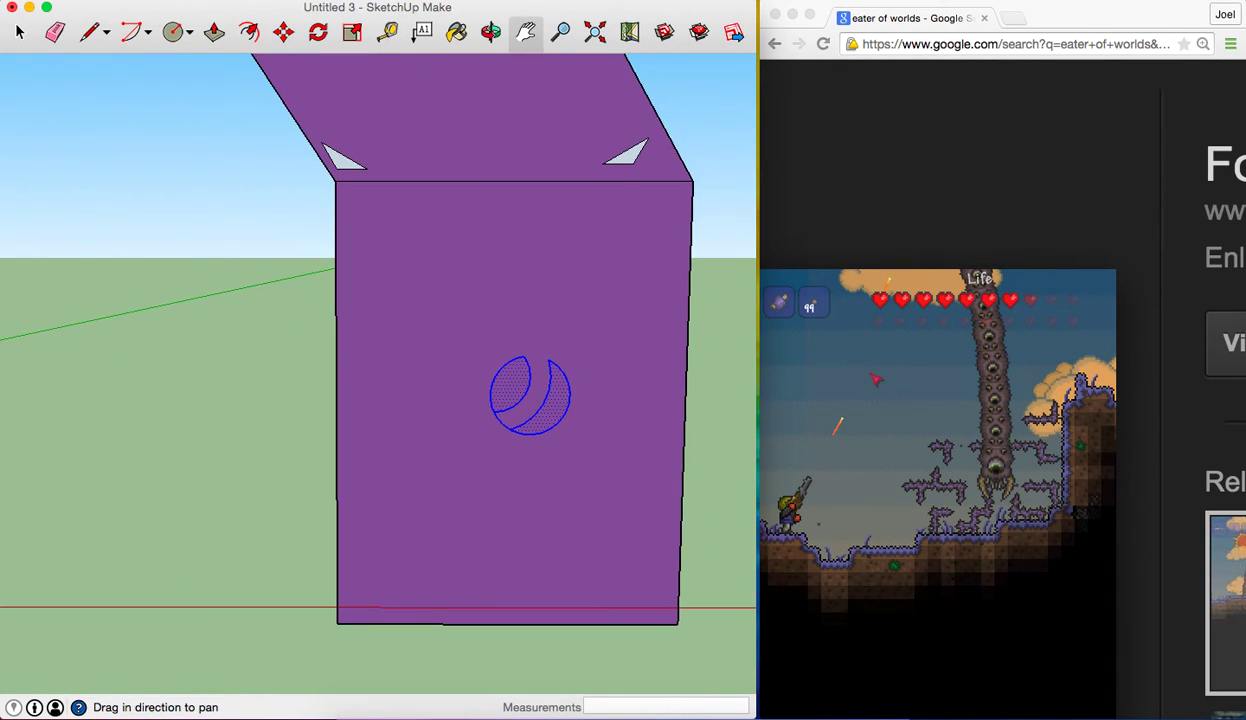
{"action": "left_click", "coordinate": [88, 32]}
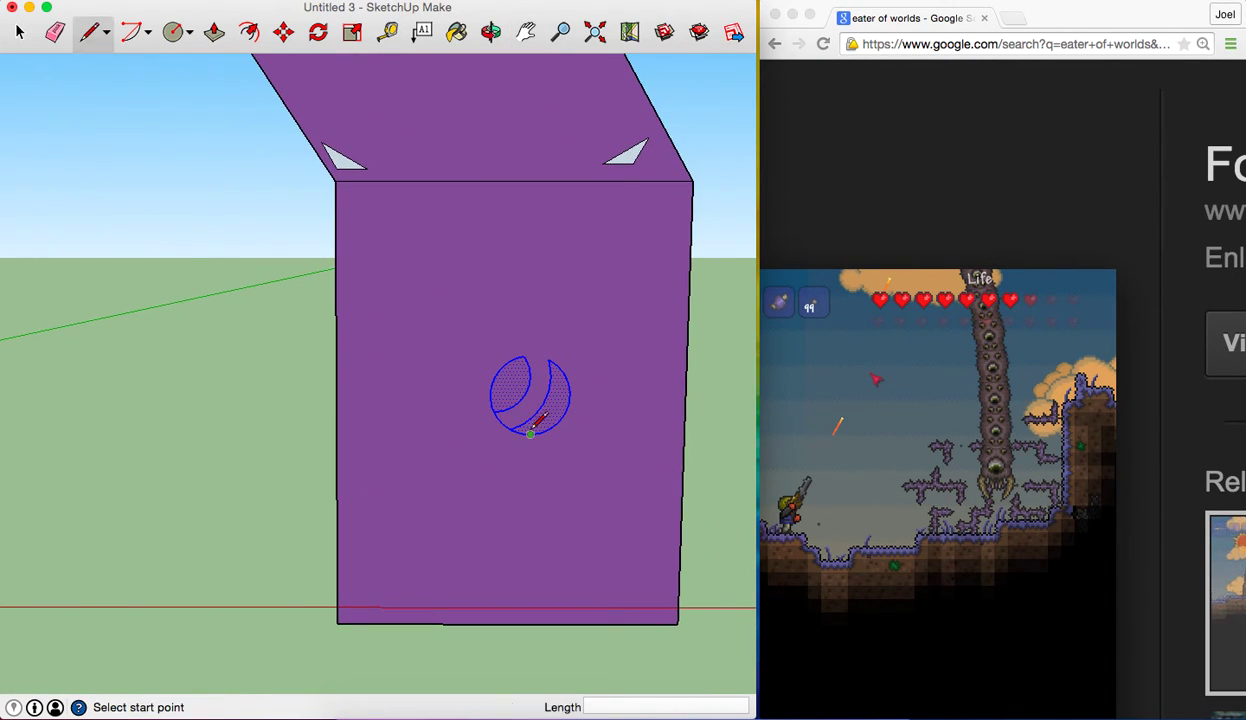
{"action": "left_click", "coordinate": [524, 356]}
{"action": "left_click", "coordinate": [538, 346]}
Try rotating the copied eye about an axis through it, then cancel
{"action": "left_click", "coordinate": [320, 33]}
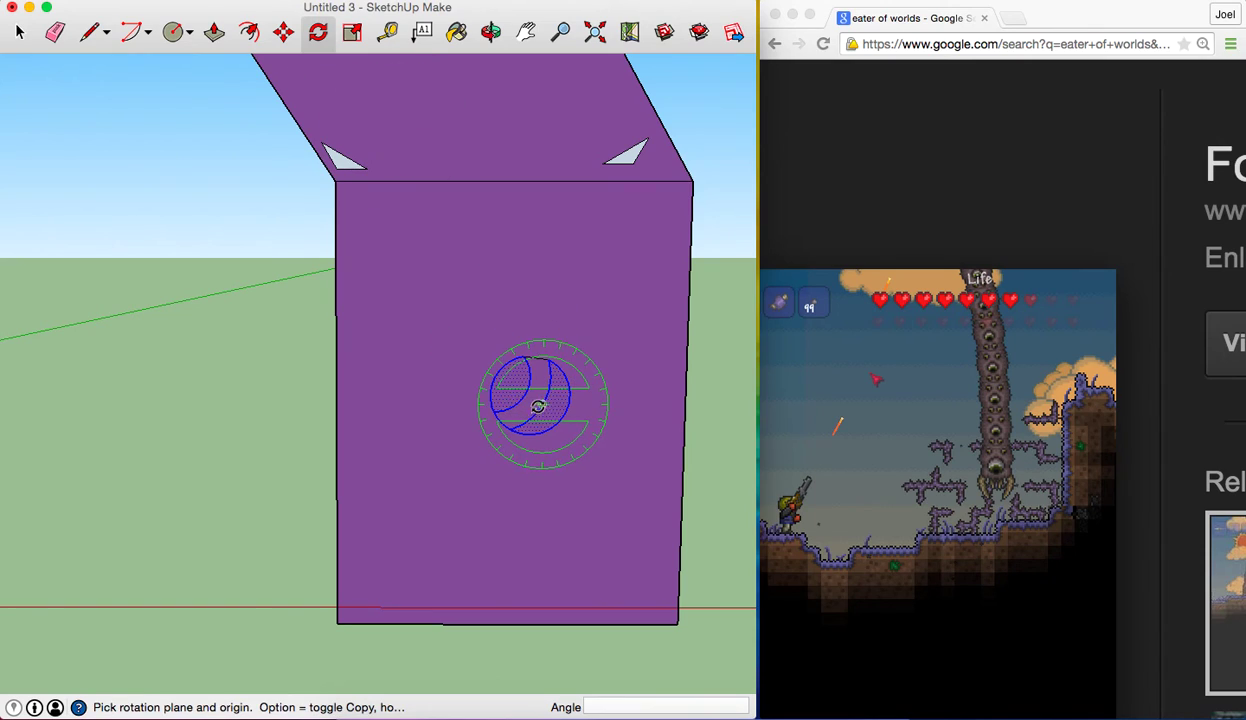
{"action": "left_click_drag", "start_coordinate": [530, 396], "coordinate": [541, 377]}
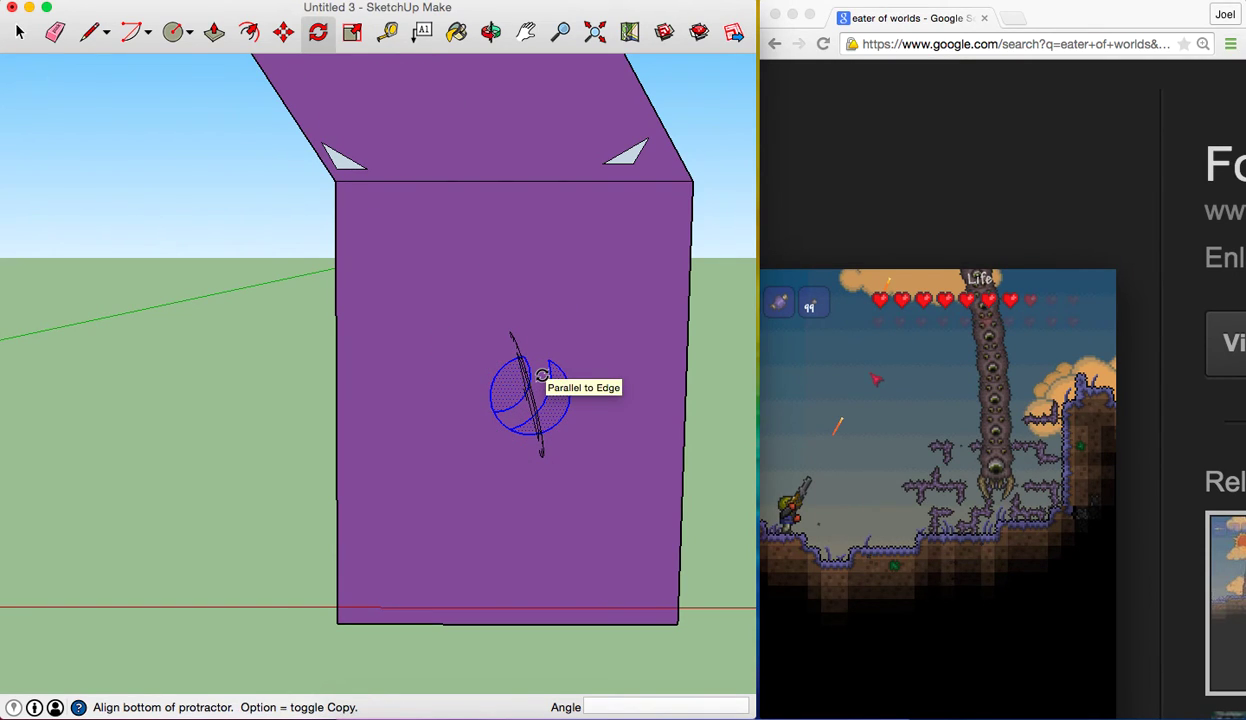
{"action": "key", "text": "Escape"}
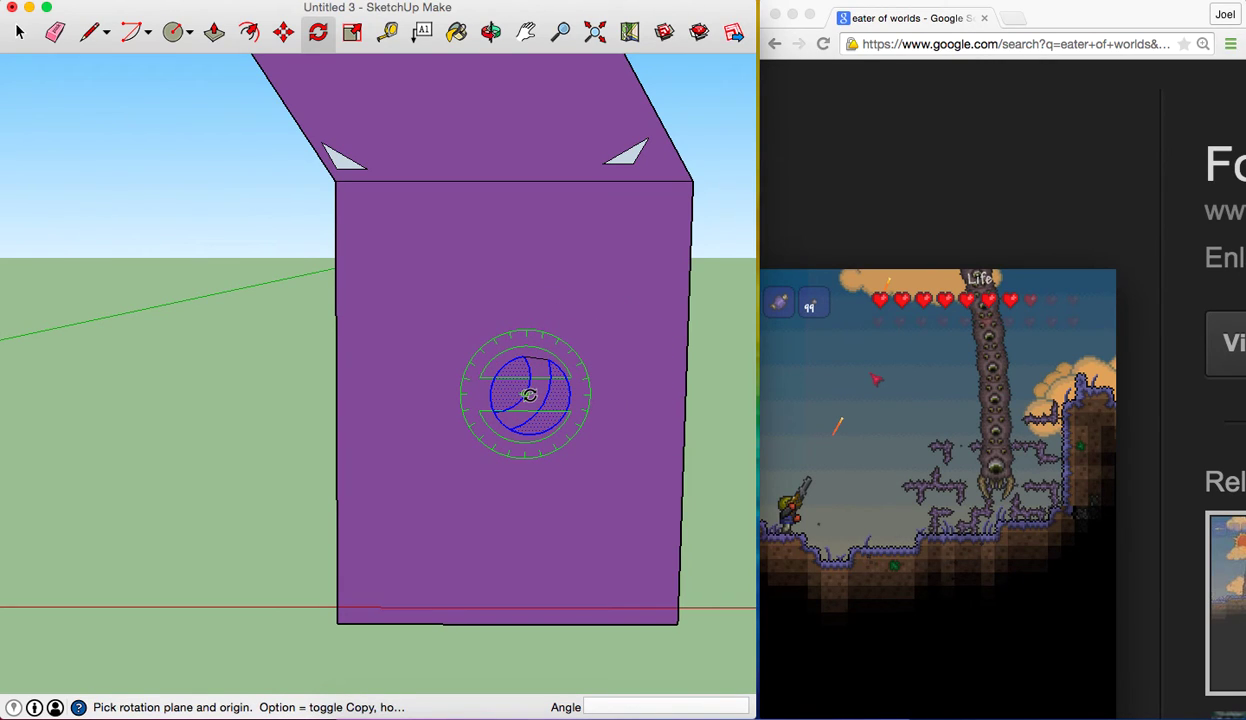
{"action": "mouse_move", "coordinate": [530, 396]}
{"action": "left_mouse_down"}
{"action": "mouse_move", "coordinate": [583, 396]}
{"action": "mouse_move", "coordinate": [521, 335]}
{"action": "left_mouse_up"}
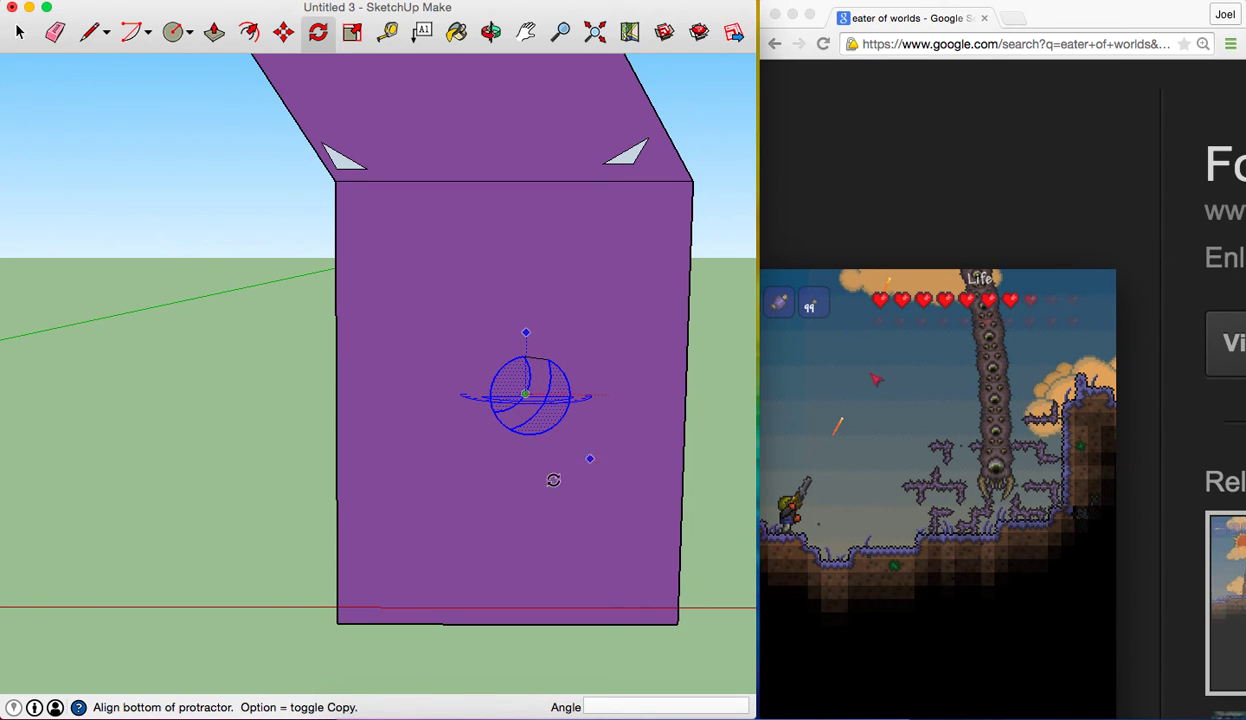
{"action": "key", "text": "Escape"}
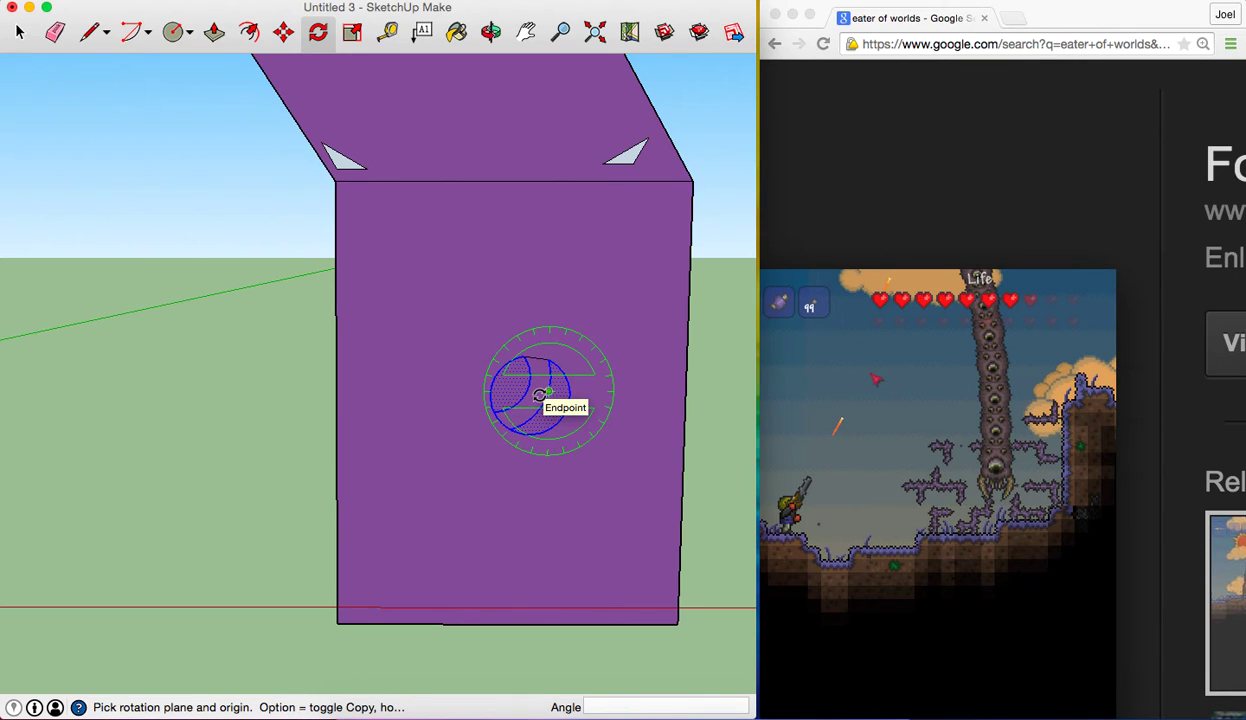
Rotate the copied eye circle on the lower purple segment about its own centre so it lies flat
{"action": "left_click", "coordinate": [490, 34]}
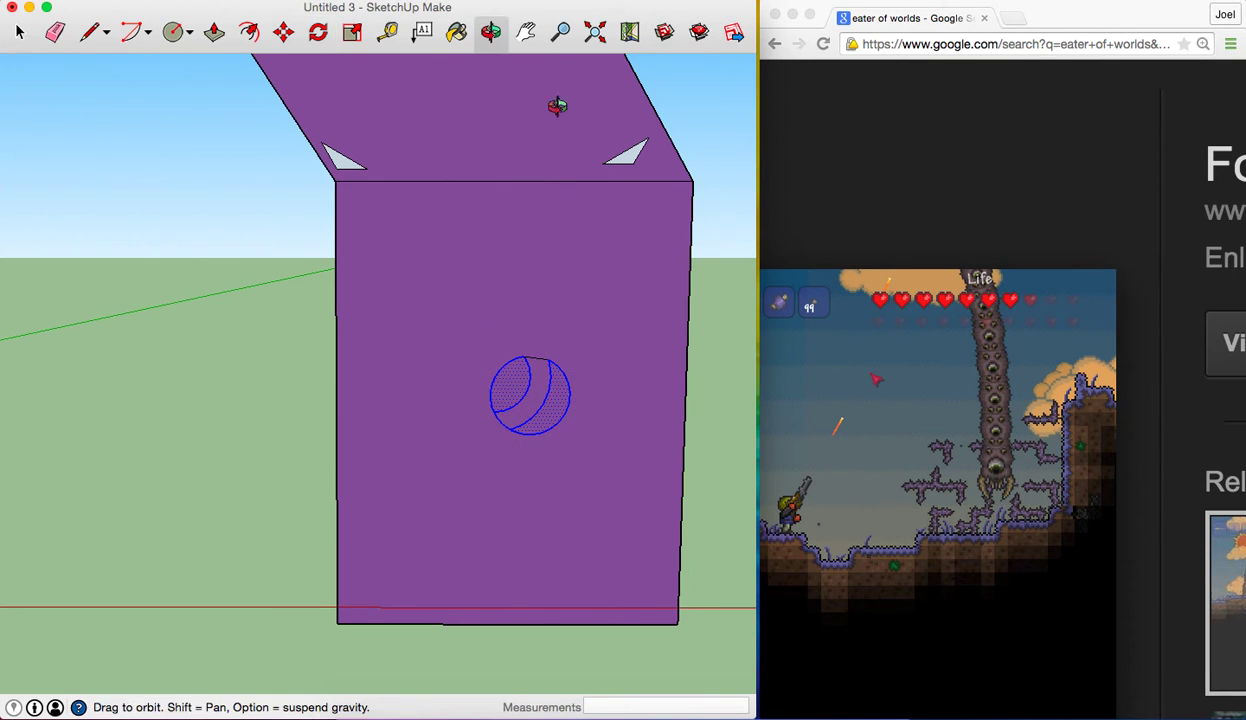
{"action": "left_click_drag", "start_coordinate": [557, 106], "coordinate": [152, 89]}
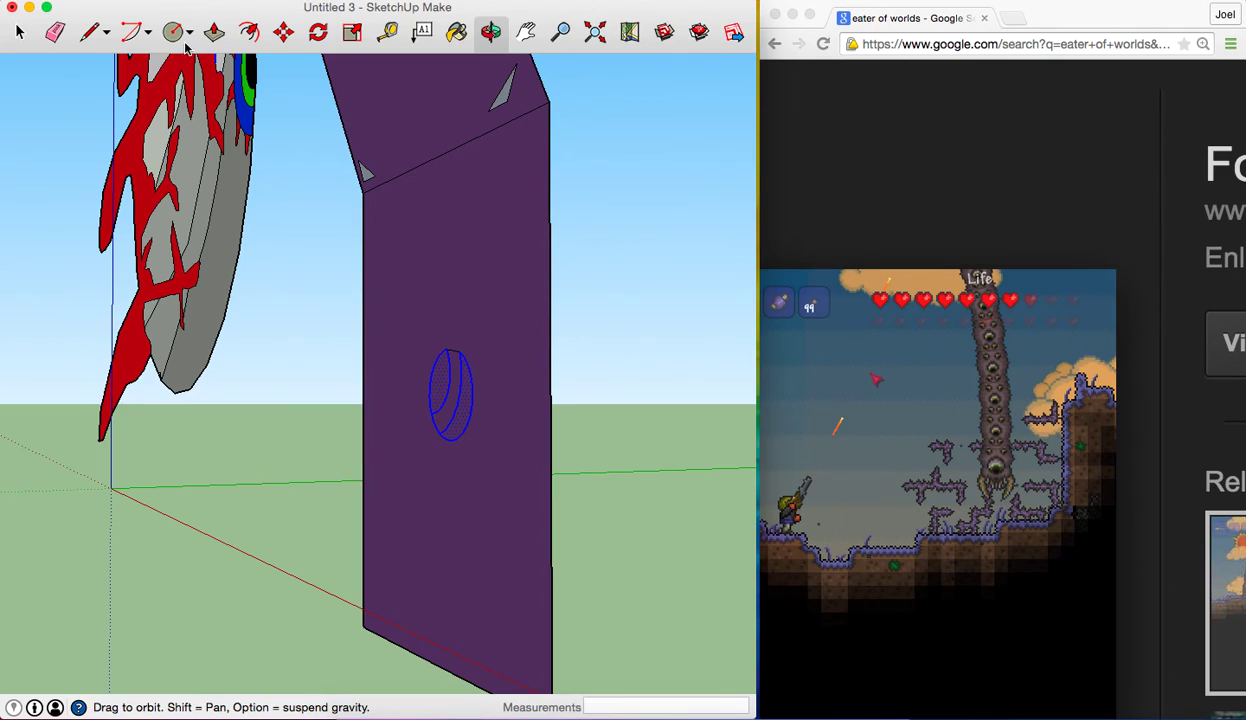
{"action": "left_click", "coordinate": [249, 33]}
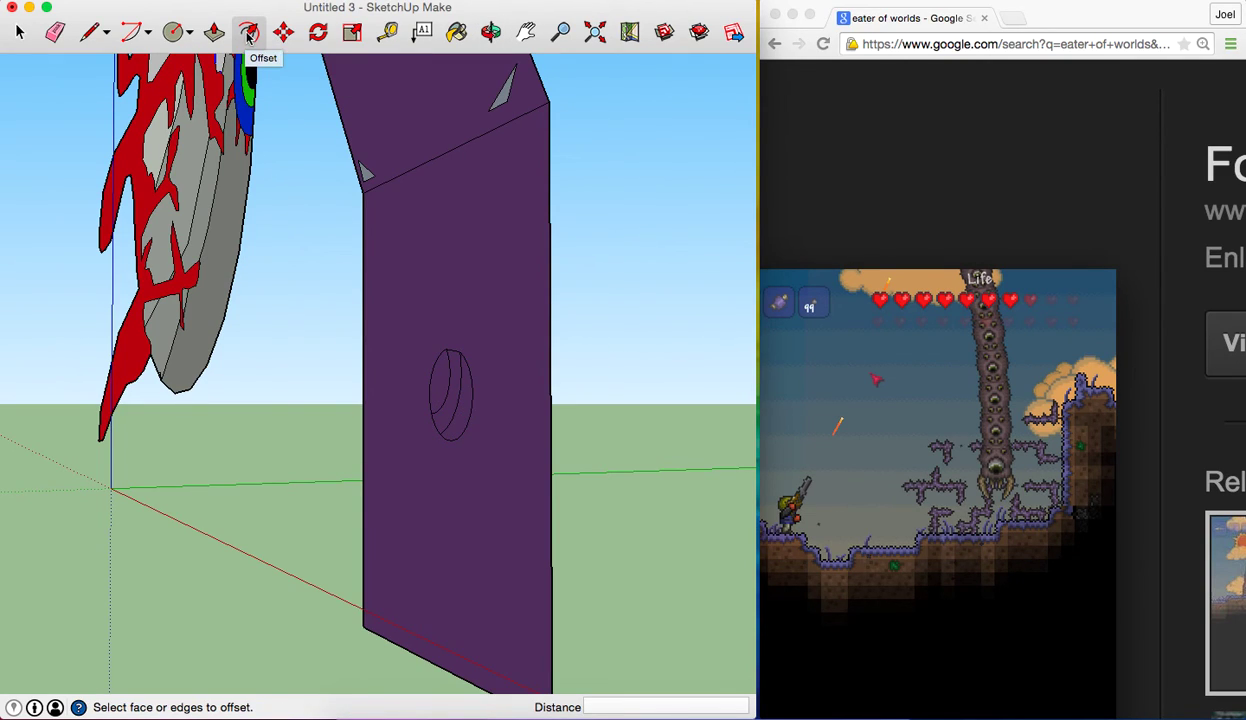
{"action": "left_click", "coordinate": [317, 33]}
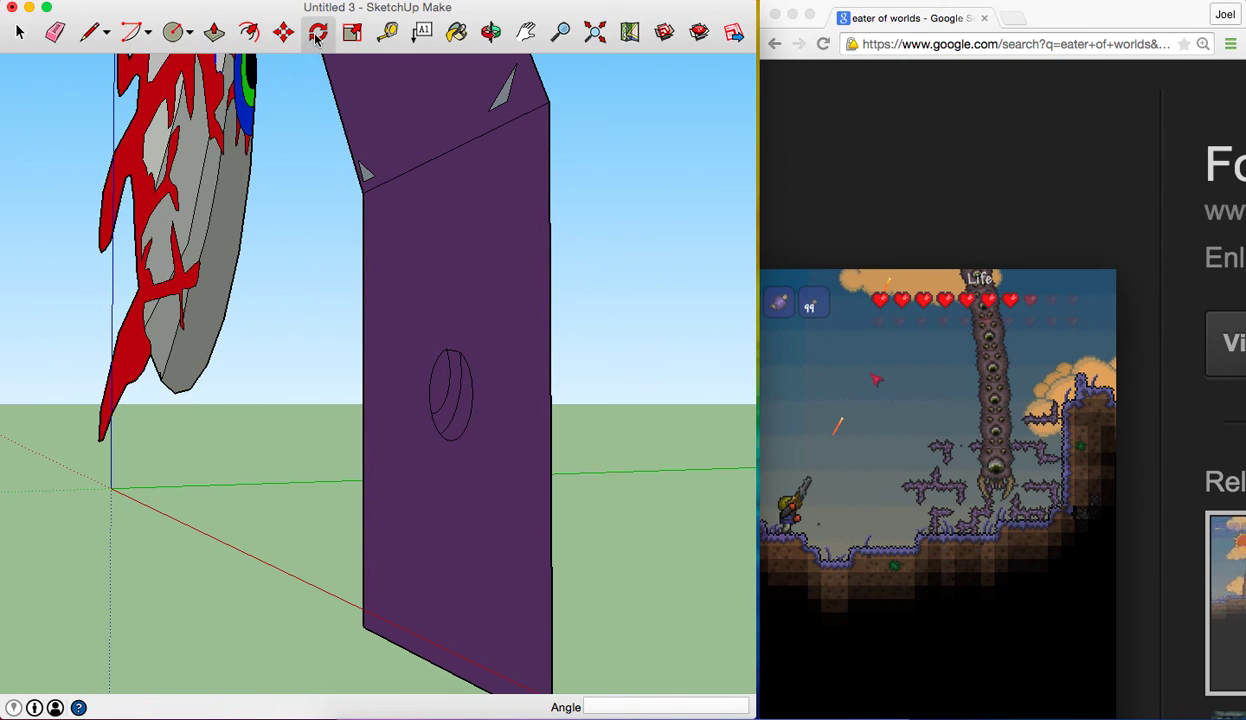
{"action": "left_click", "coordinate": [450, 395]}
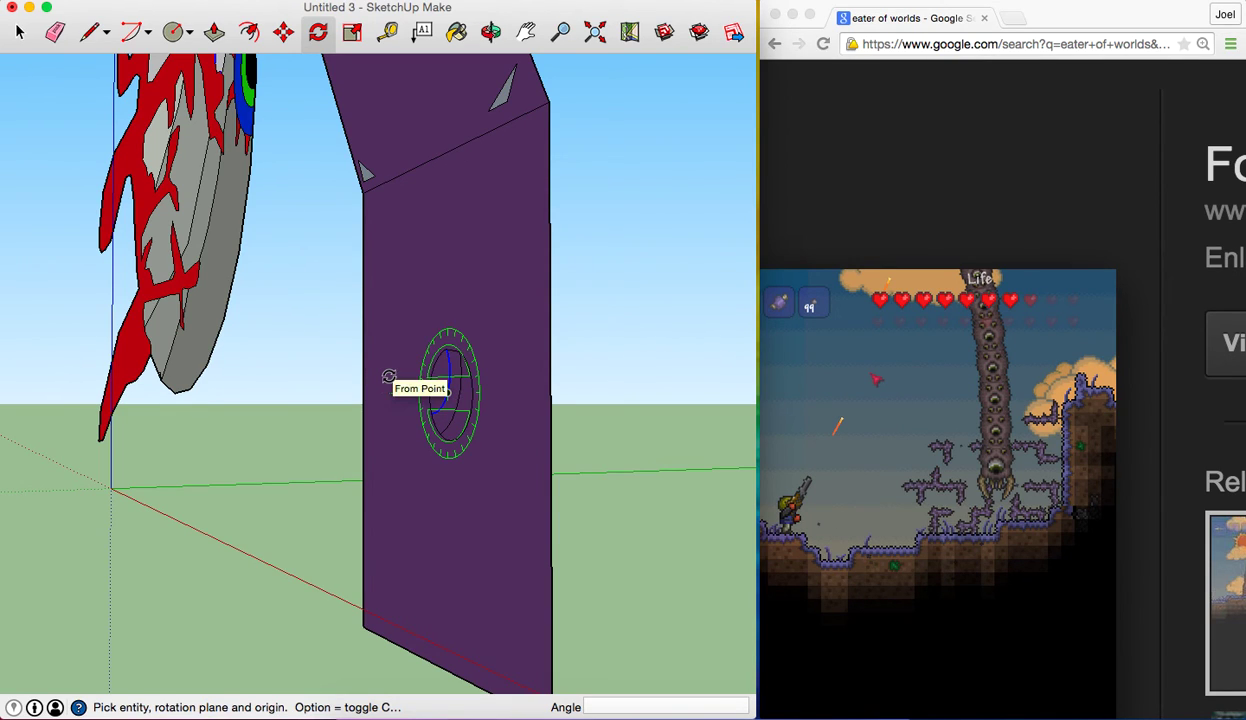
{"action": "left_click", "coordinate": [389, 376]}
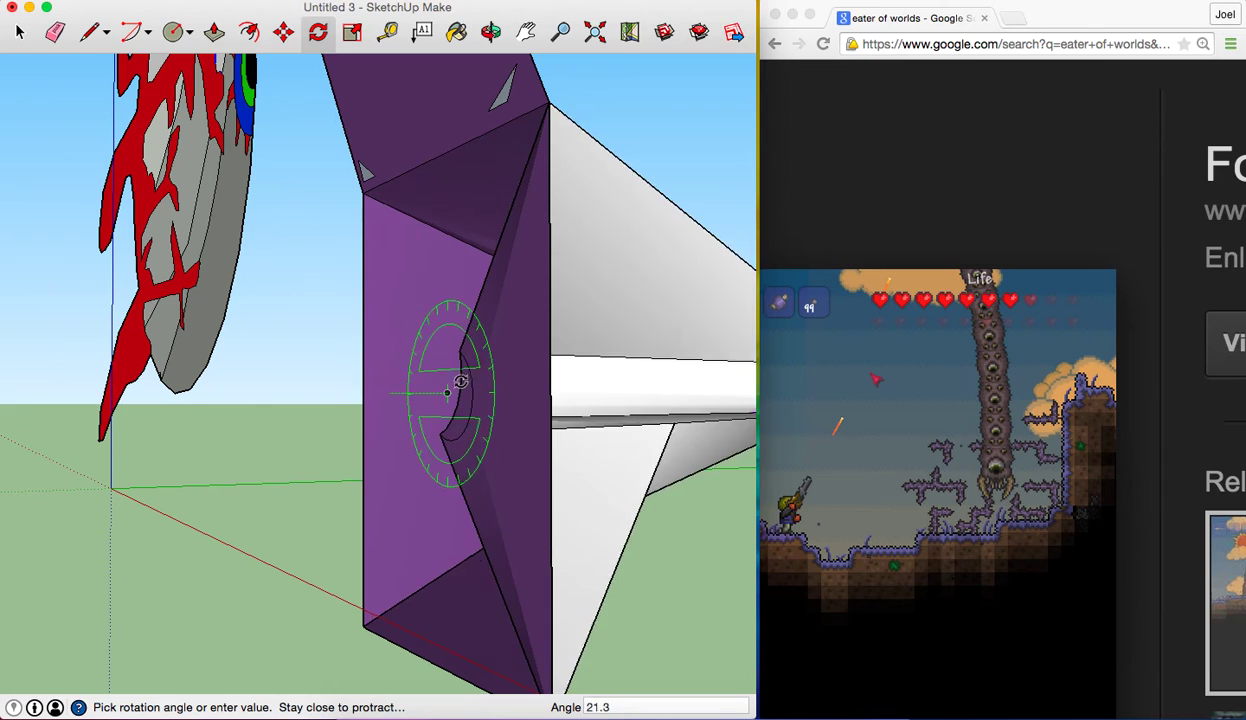
{"action": "left_click", "coordinate": [457, 383]}
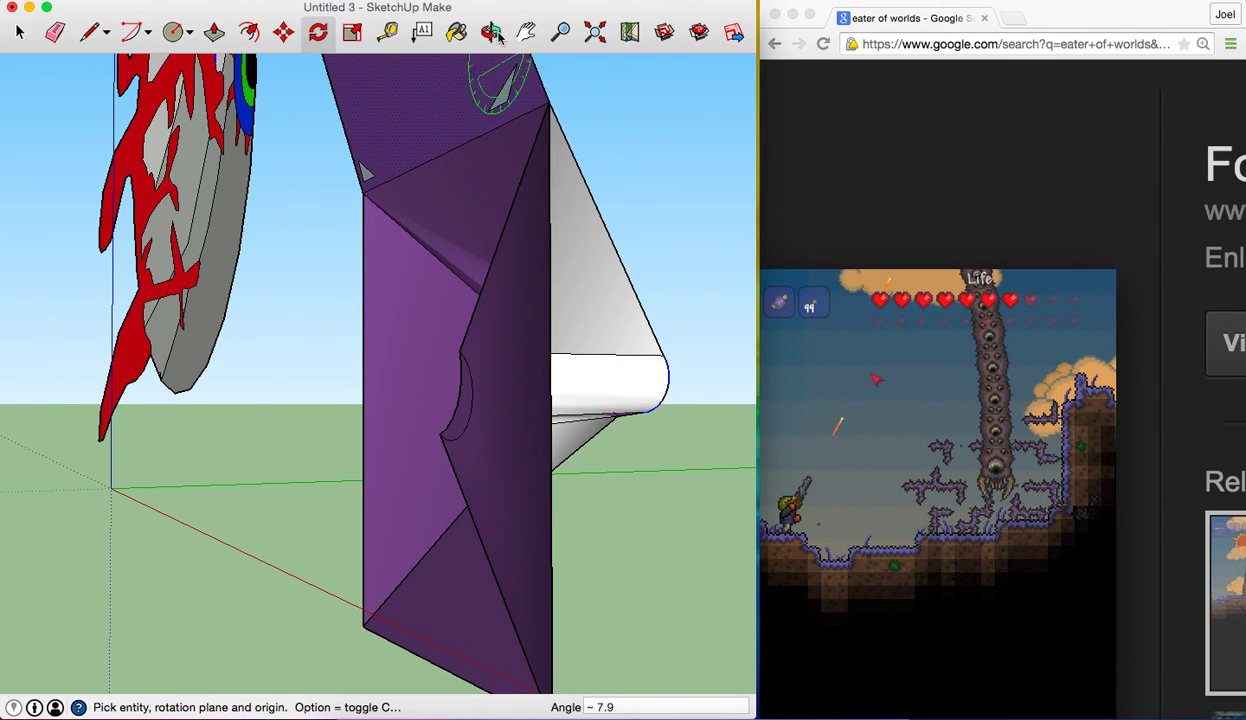
Orbit and zoom around the purple worm to check the rotated eye
{"action": "mouse_move", "coordinate": [361, 172]}
{"action": "middle_mouse_down"}
{"action": "mouse_move", "coordinate": [800, 555]}
{"action": "mouse_move", "coordinate": [587, 548]}
{"action": "middle_mouse_up"}
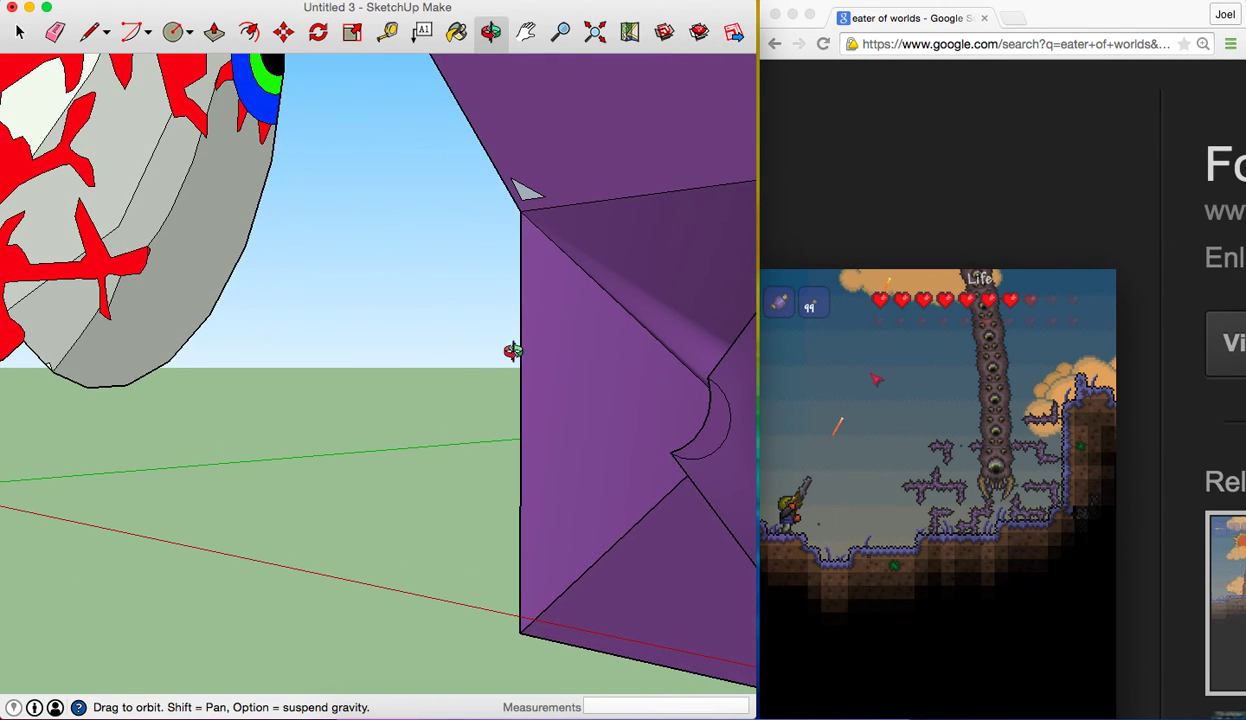
{"action": "scroll", "coordinate": [512, 350], "scroll_direction": "up", "scroll_amount": 3}
{"action": "scroll", "coordinate": [512, 350], "scroll_direction": "down", "scroll_amount": 8}
{"action": "scroll", "coordinate": [512, 350], "scroll_direction": "up", "scroll_amount": 1}
{"action": "scroll", "coordinate": [512, 350], "scroll_direction": "up", "scroll_amount": 3}
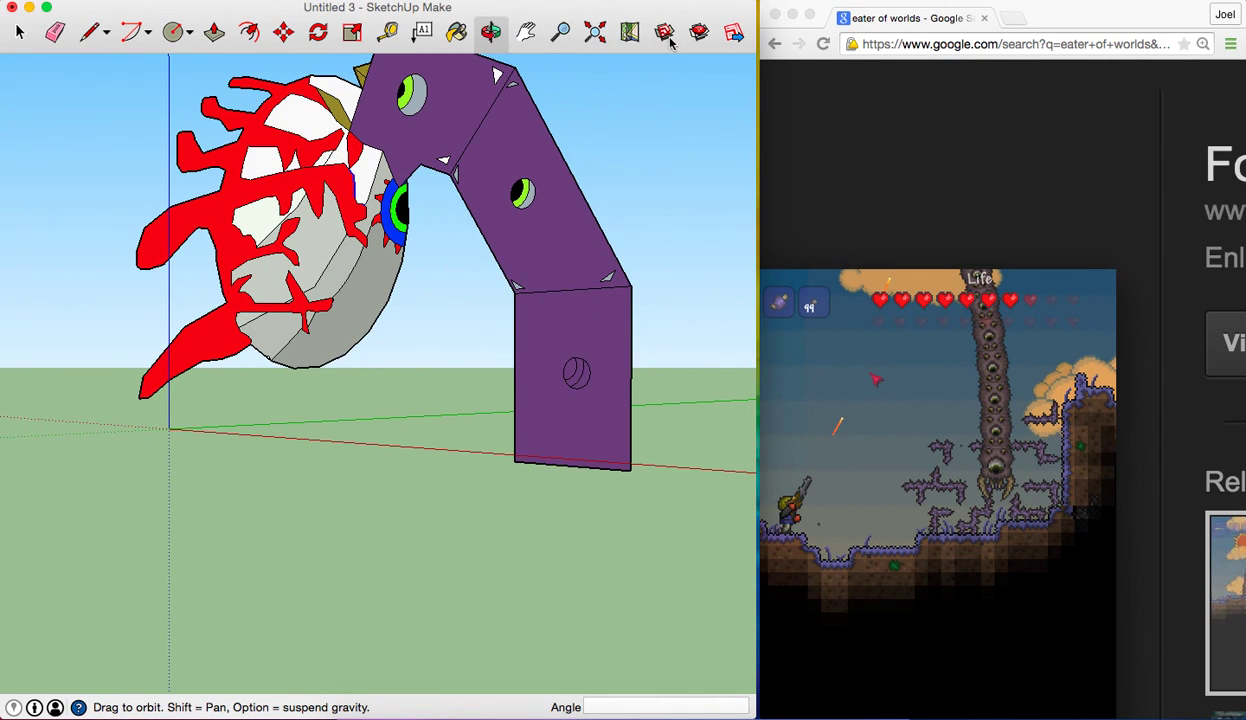
Paint the lower eye circle grey, then part of it black sampled from an existing pupil
{"action": "left_click", "coordinate": [468, 34]}
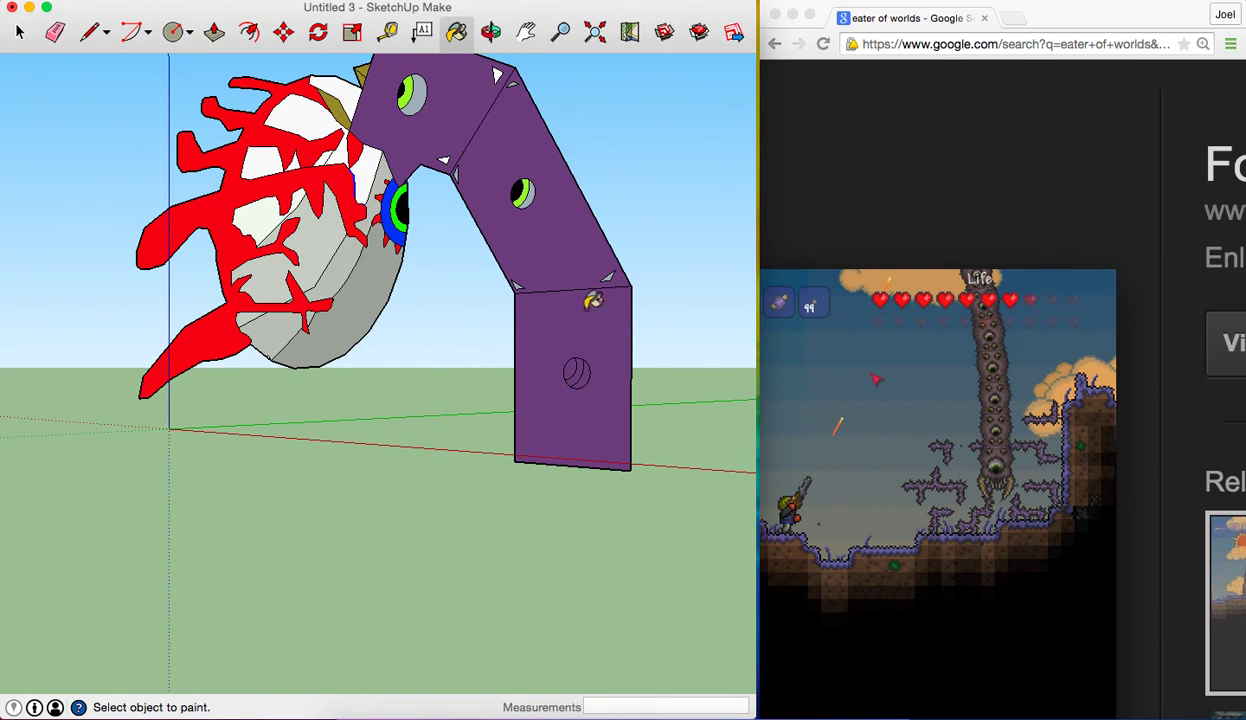
{"action": "left_click", "coordinate": [568, 372]}
{"action": "key", "text": "super"}
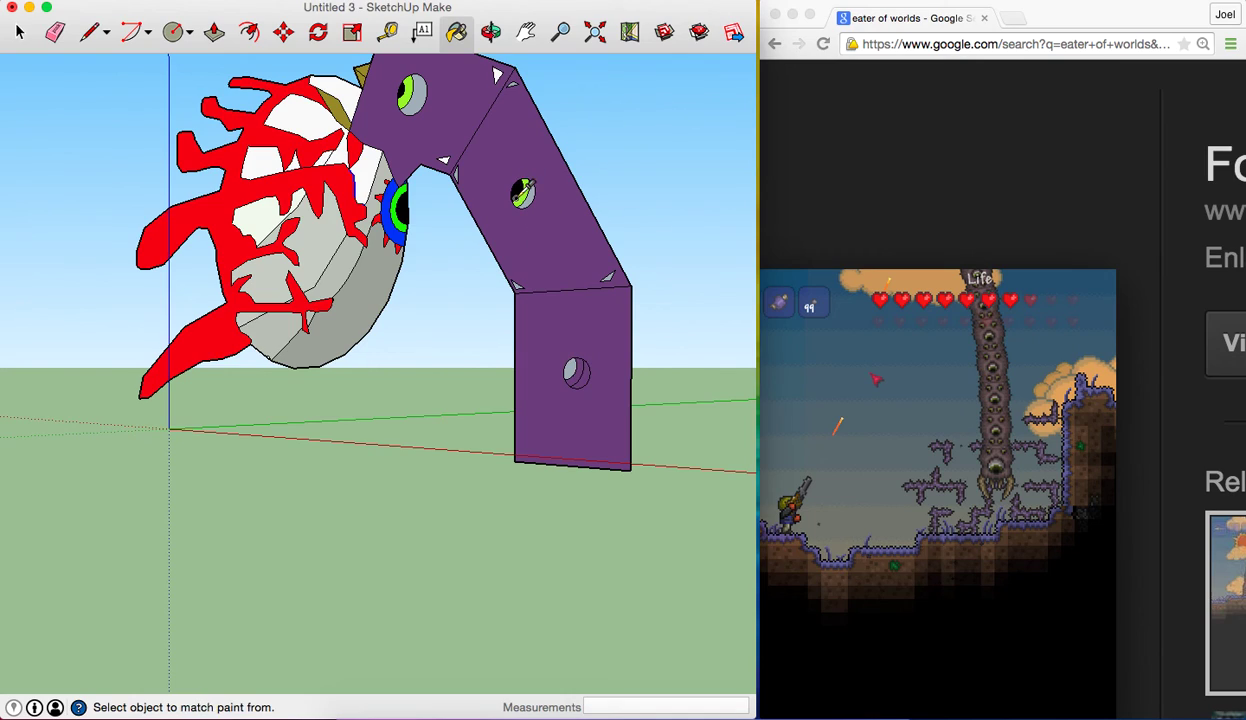
{"action": "left_click", "coordinate": [520, 188]}
{"action": "left_click", "coordinate": [568, 366]}
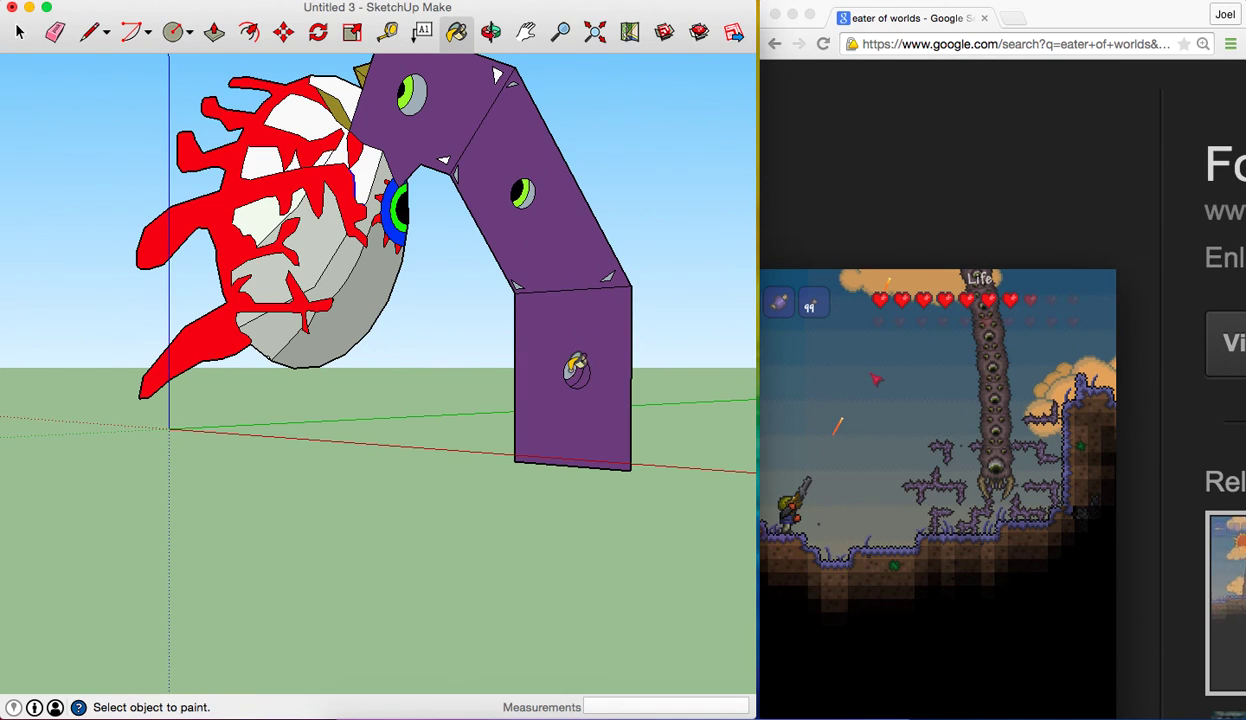
Sample eye colours from the middle and top worm segments
{"action": "key", "text": "super"}
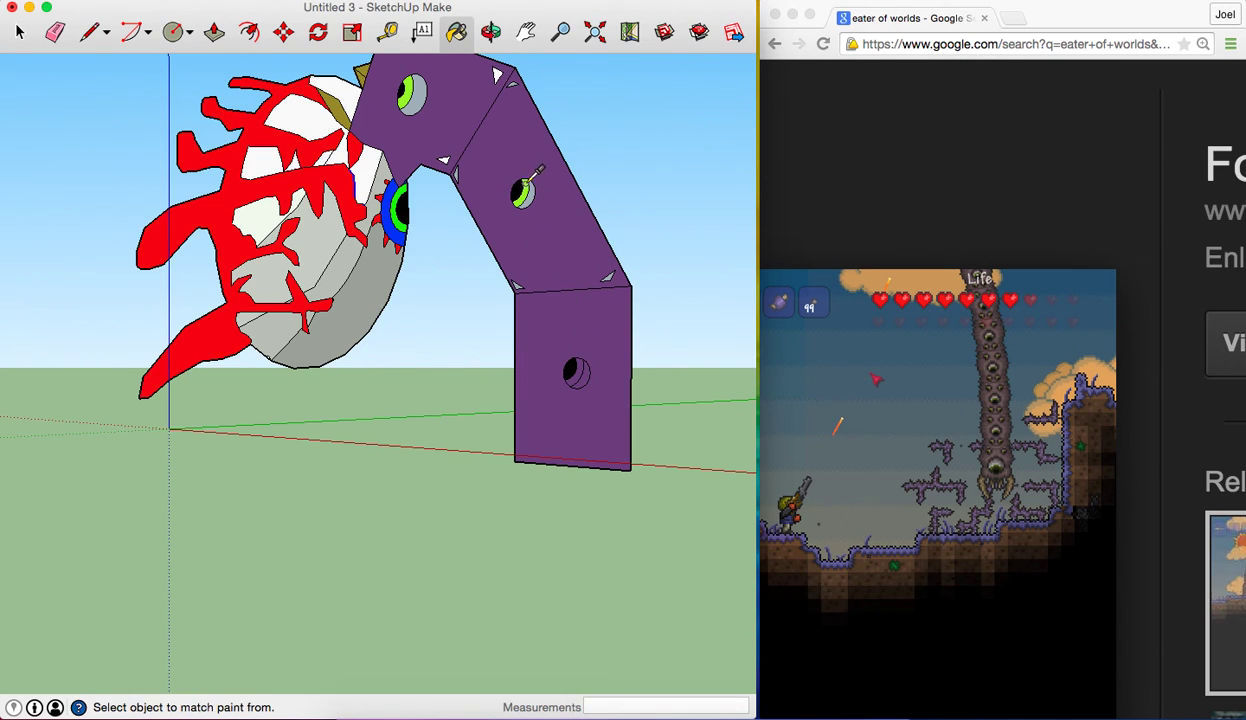
{"action": "left_click", "coordinate": [518, 195]}
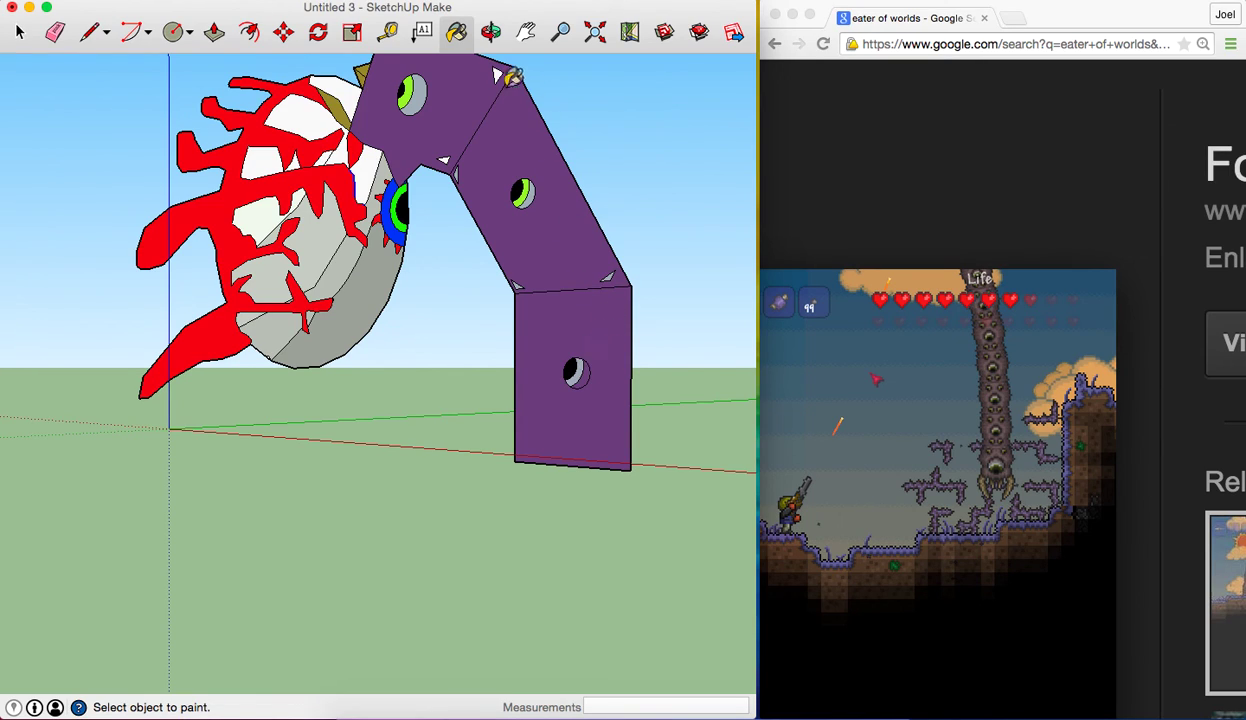
{"action": "key", "text": "super"}
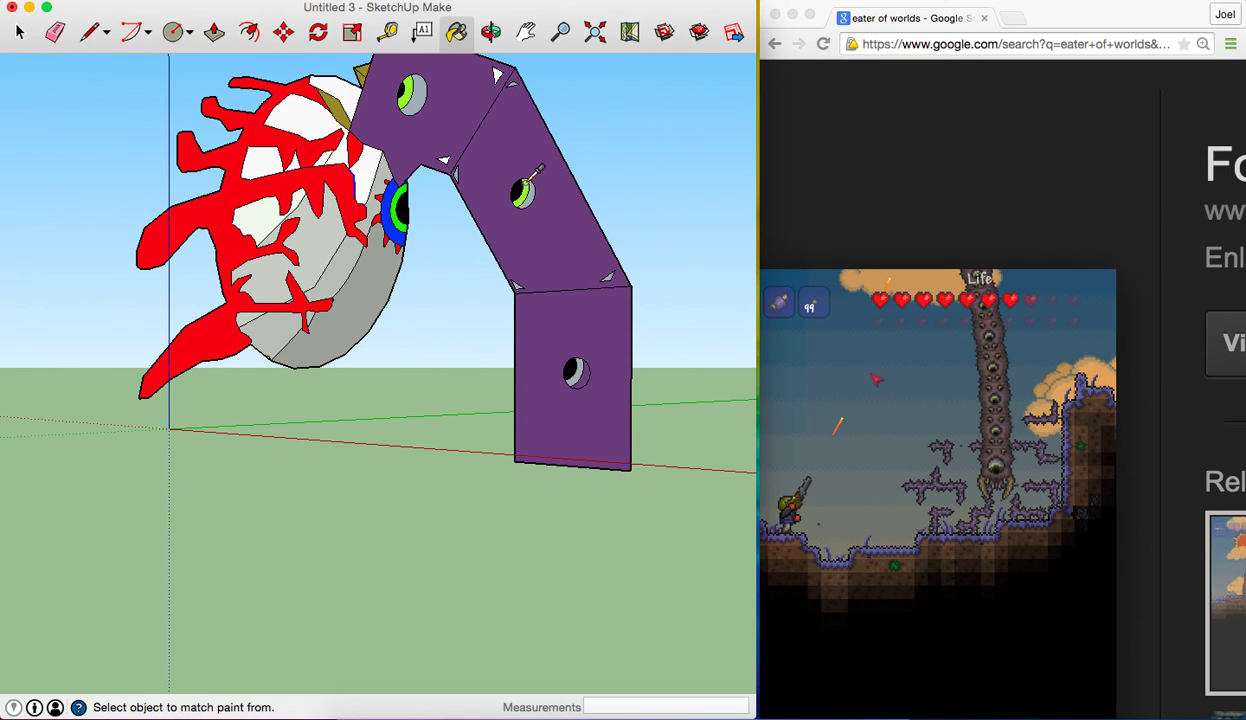
{"action": "left_click", "coordinate": [521, 186]}
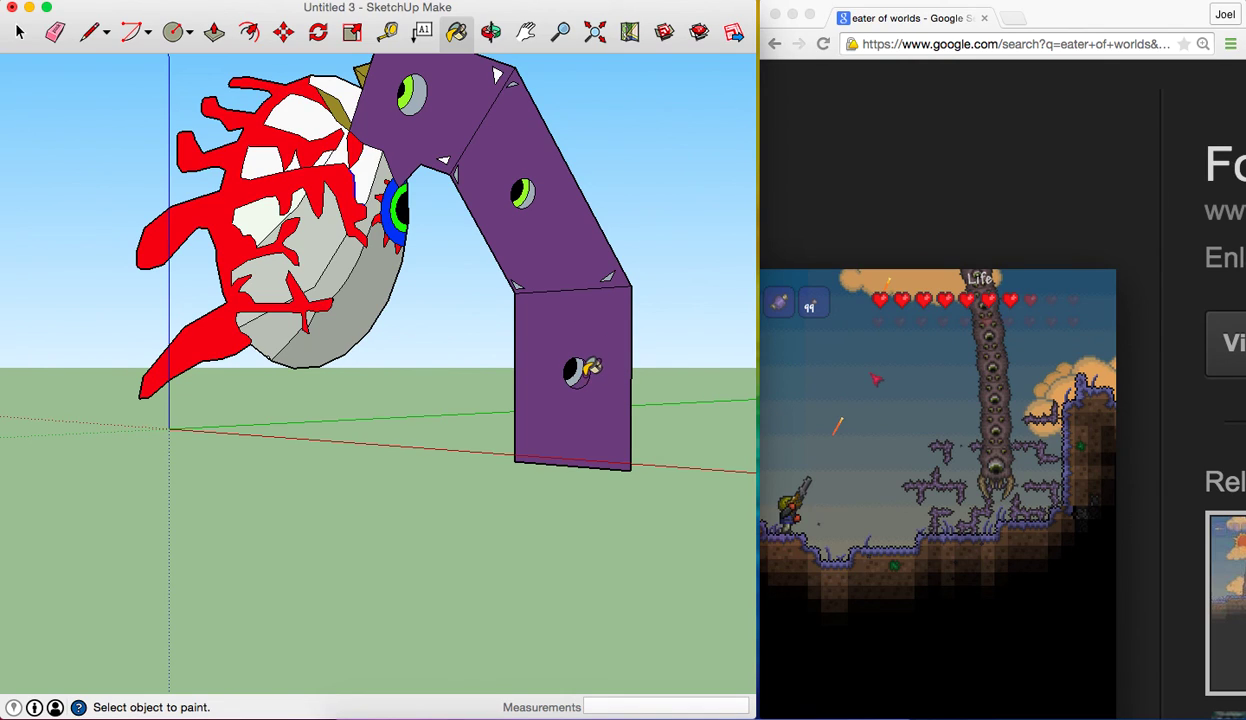
{"action": "key", "text": "super"}
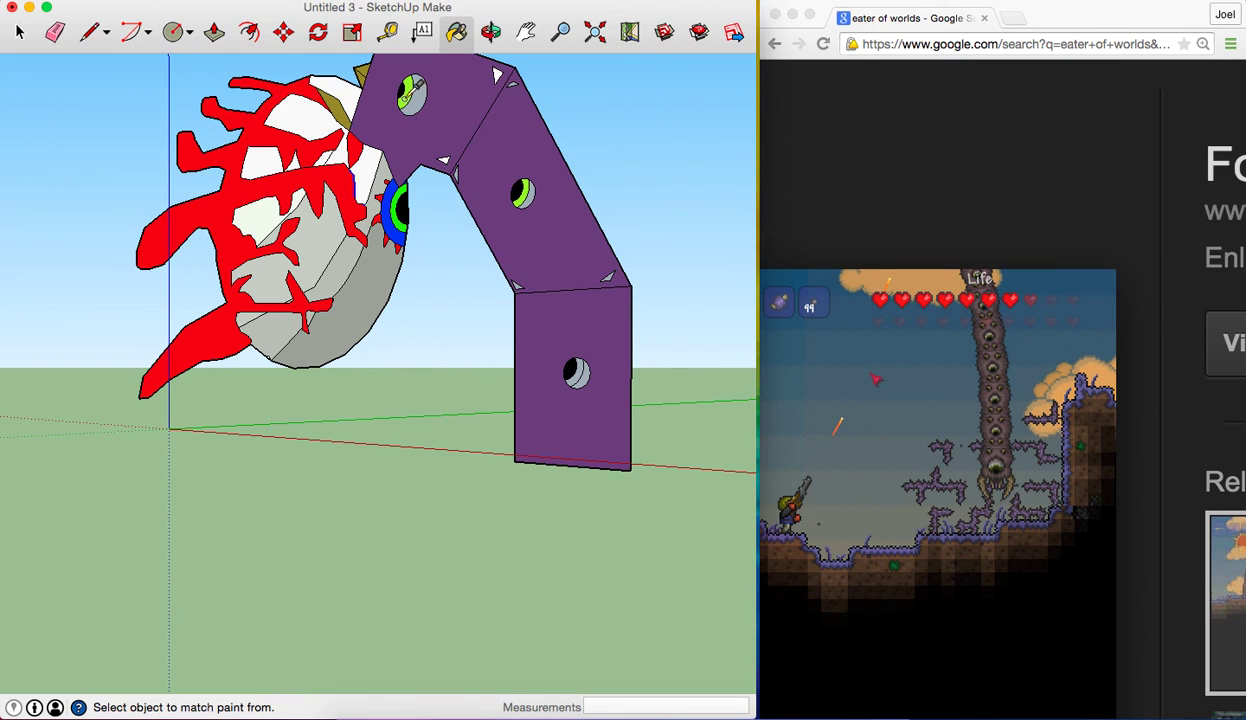
{"action": "left_click", "coordinate": [400, 95], "text": "super"}
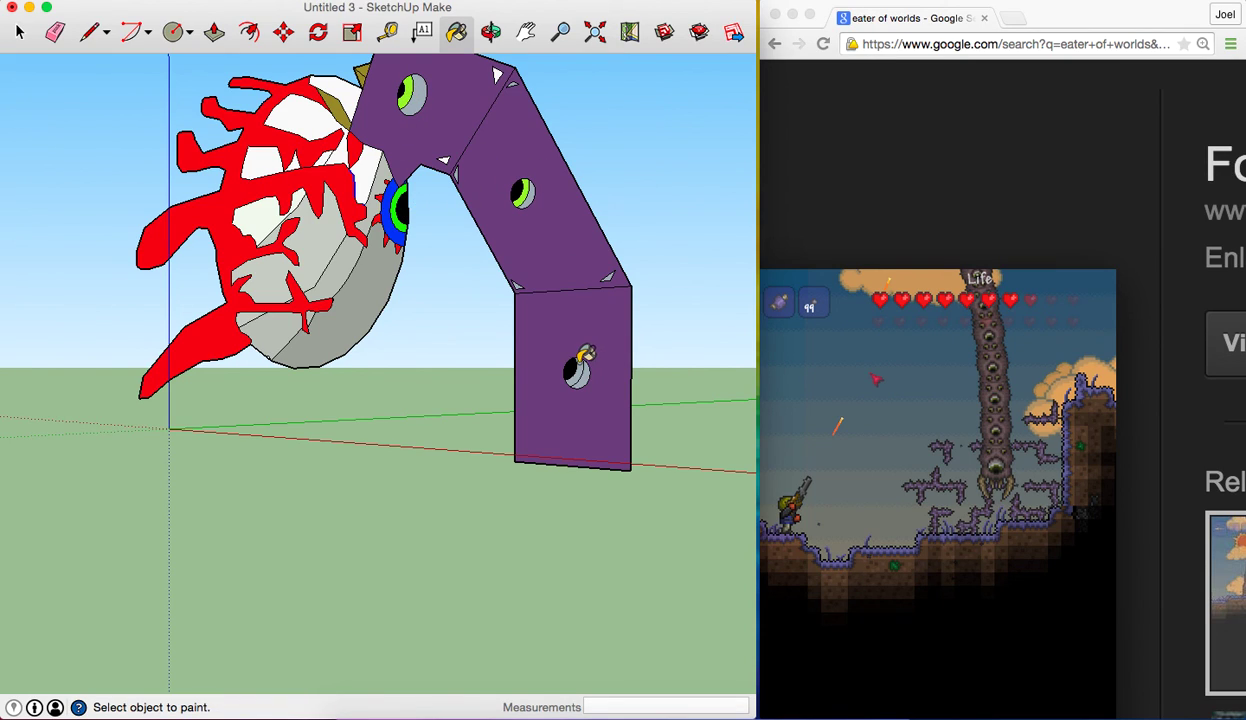
{"action": "scroll", "coordinate": [583, 357], "scroll_direction": "up", "scroll_amount": 2}
{"action": "scroll", "coordinate": [584, 361], "scroll_direction": "up", "scroll_amount": 3}
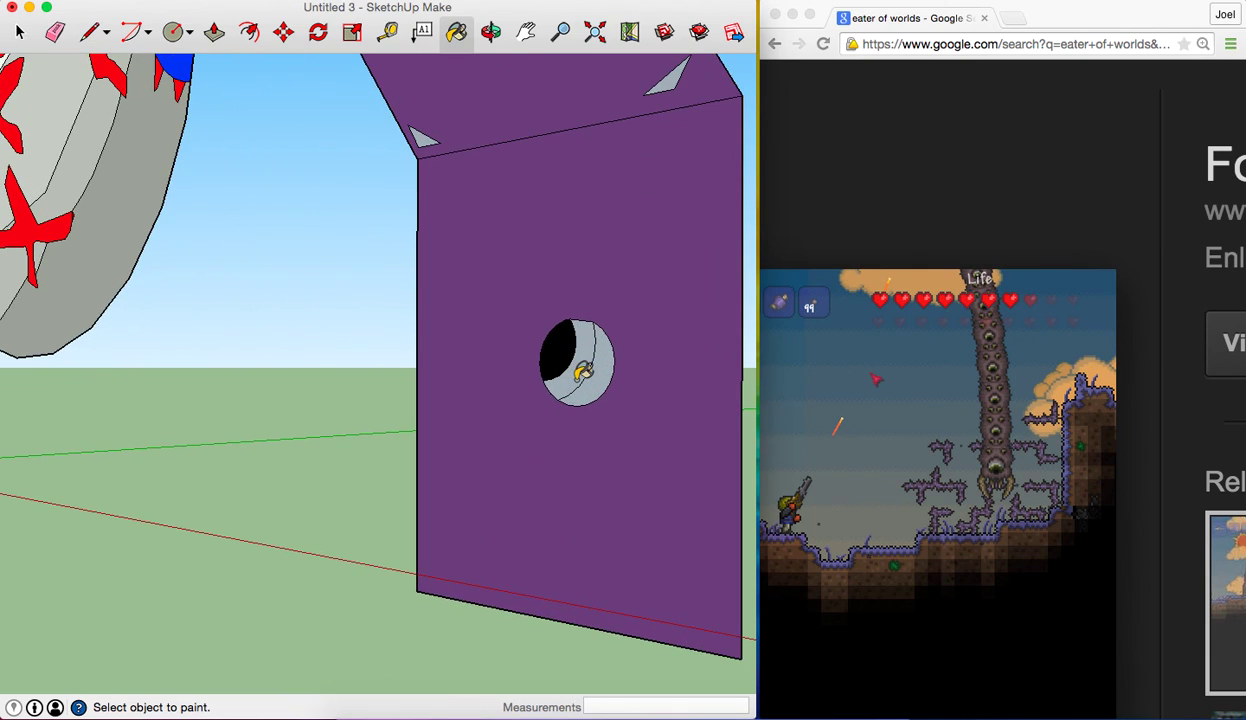
Pick up the upper eye's lime green and paint the lower eye's ring lime green
{"action": "left_click", "coordinate": [526, 32]}
{"action": "left_click_drag", "start_coordinate": [555, 256], "coordinate": [558, 456]}
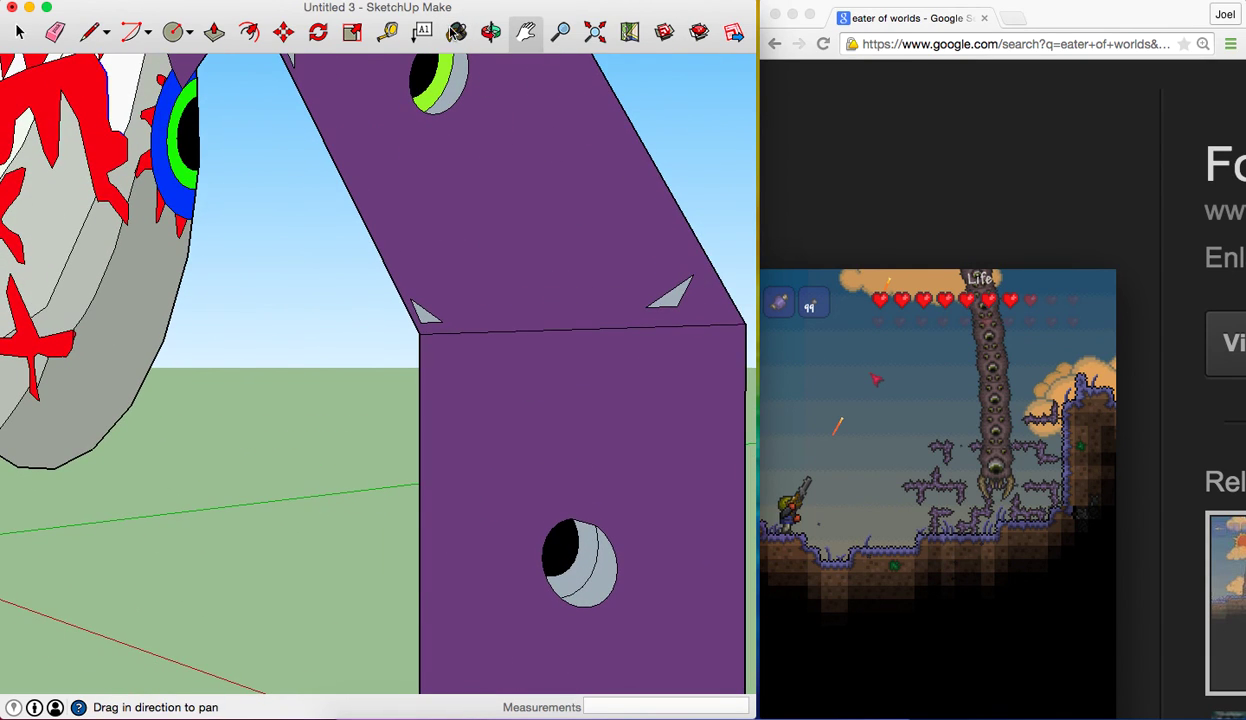
{"action": "left_click", "coordinate": [455, 32]}
{"action": "left_click", "coordinate": [275, 243]}
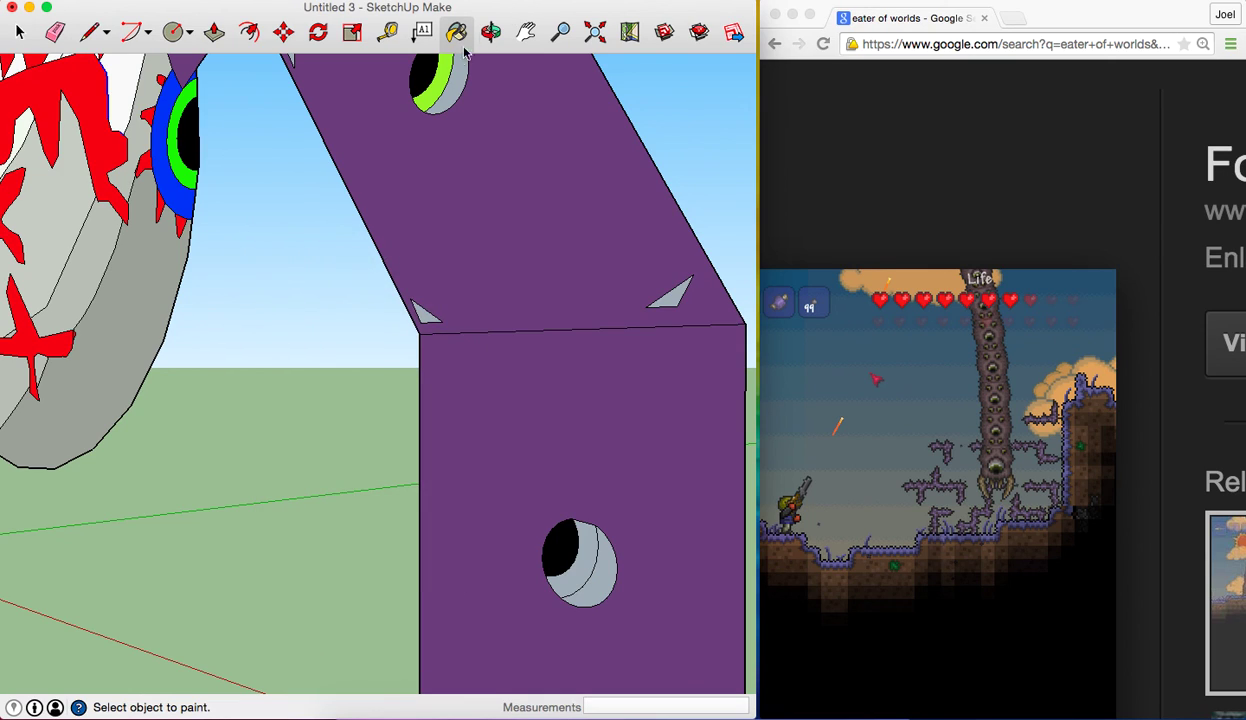
{"action": "left_click", "coordinate": [424, 100], "text": "alt"}
{"action": "left_click", "coordinate": [592, 562]}
Orbit and zoom around the eyeball and worm to review the three matching eyes
{"action": "middle_click_drag", "start_coordinate": [596, 560], "coordinate": [587, 381]}
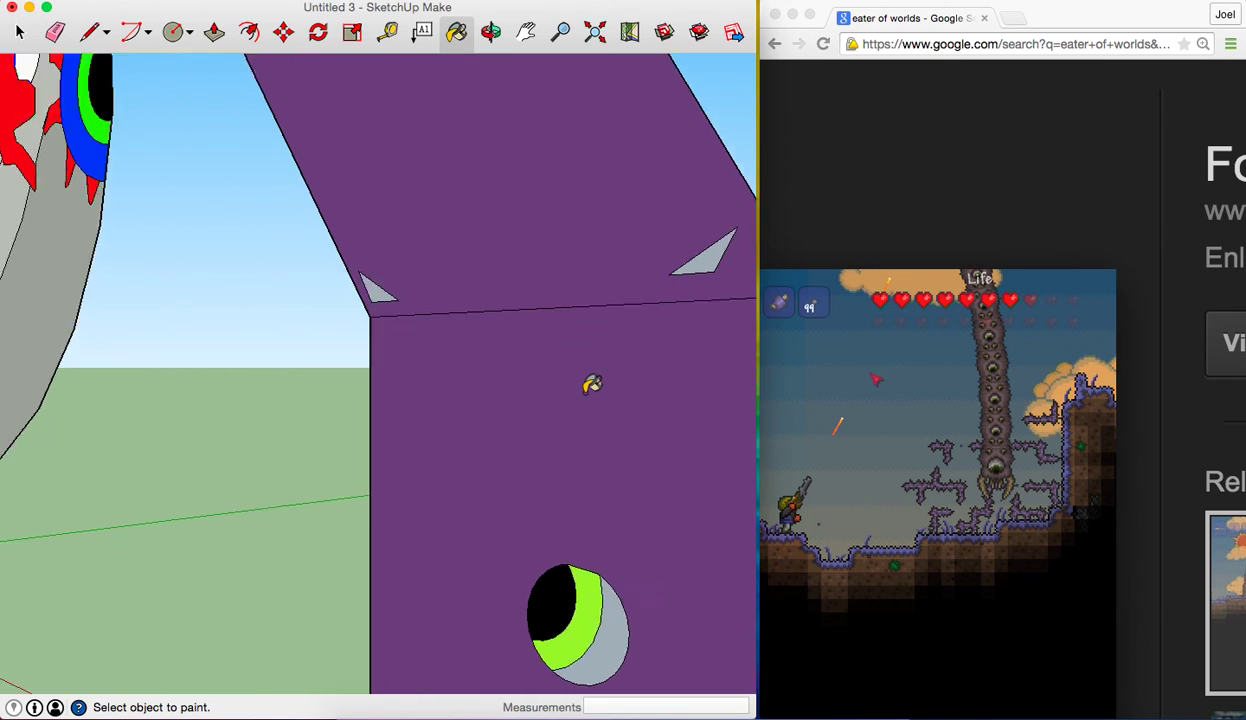
{"action": "scroll", "coordinate": [587, 381], "scroll_direction": "down", "scroll_amount": 5}
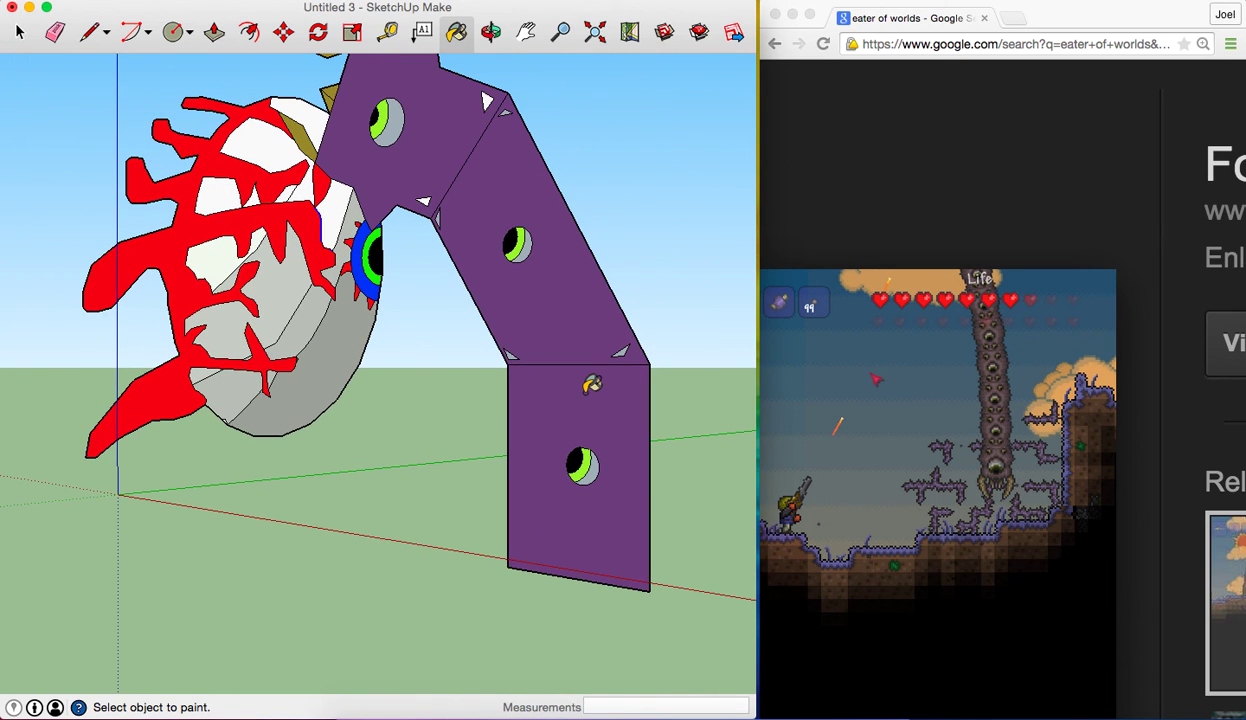
{"action": "scroll", "coordinate": [592, 385], "scroll_direction": "up", "scroll_amount": 3}
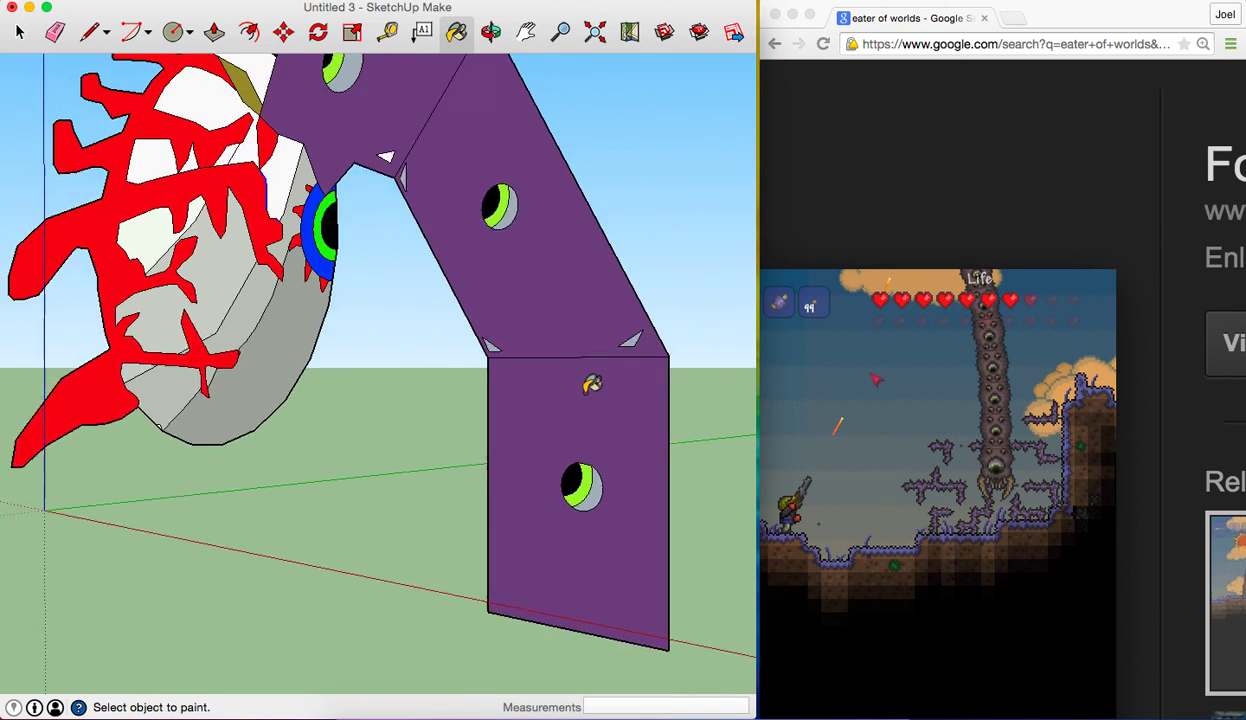
{"action": "scroll", "coordinate": [592, 385], "scroll_direction": "down", "scroll_amount": 3}
{"action": "left_click", "coordinate": [490, 32]}
{"action": "left_click_drag", "start_coordinate": [477, 257], "coordinate": [729, 296]}
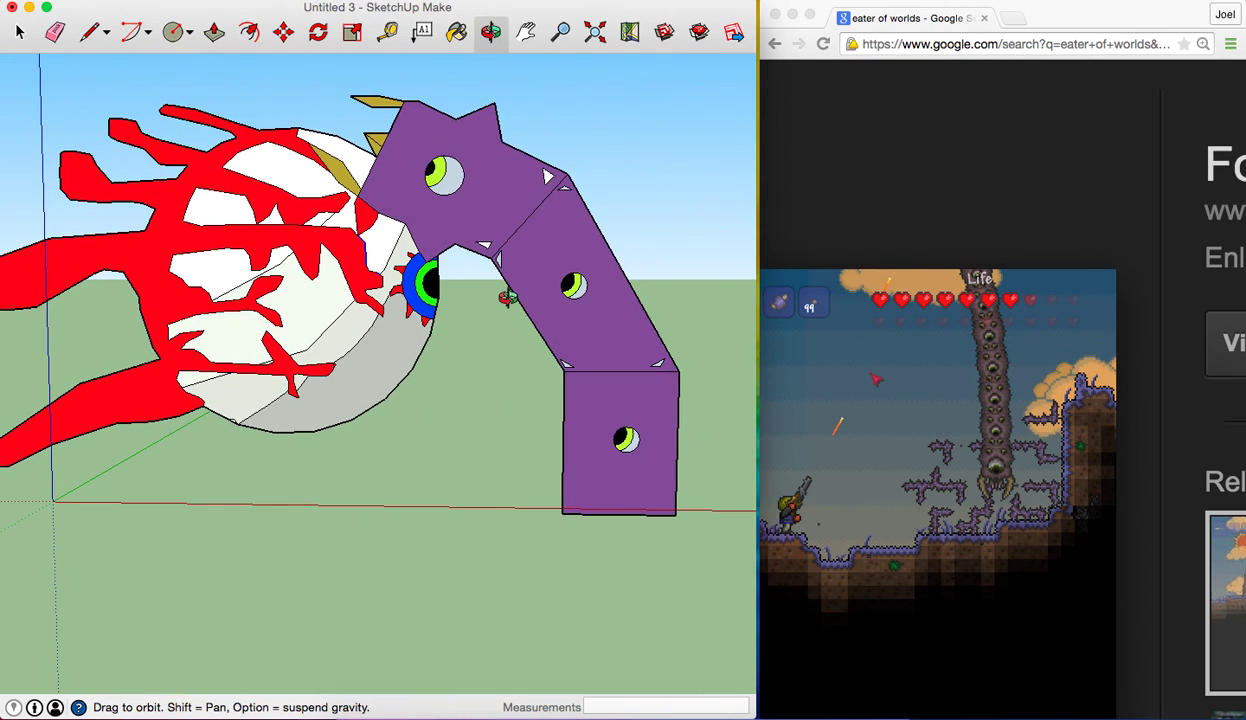
{"action": "scroll", "coordinate": [505, 296], "scroll_direction": "up", "scroll_amount": 3}
{"action": "scroll", "coordinate": [507, 300], "scroll_direction": "down", "scroll_amount": 4}
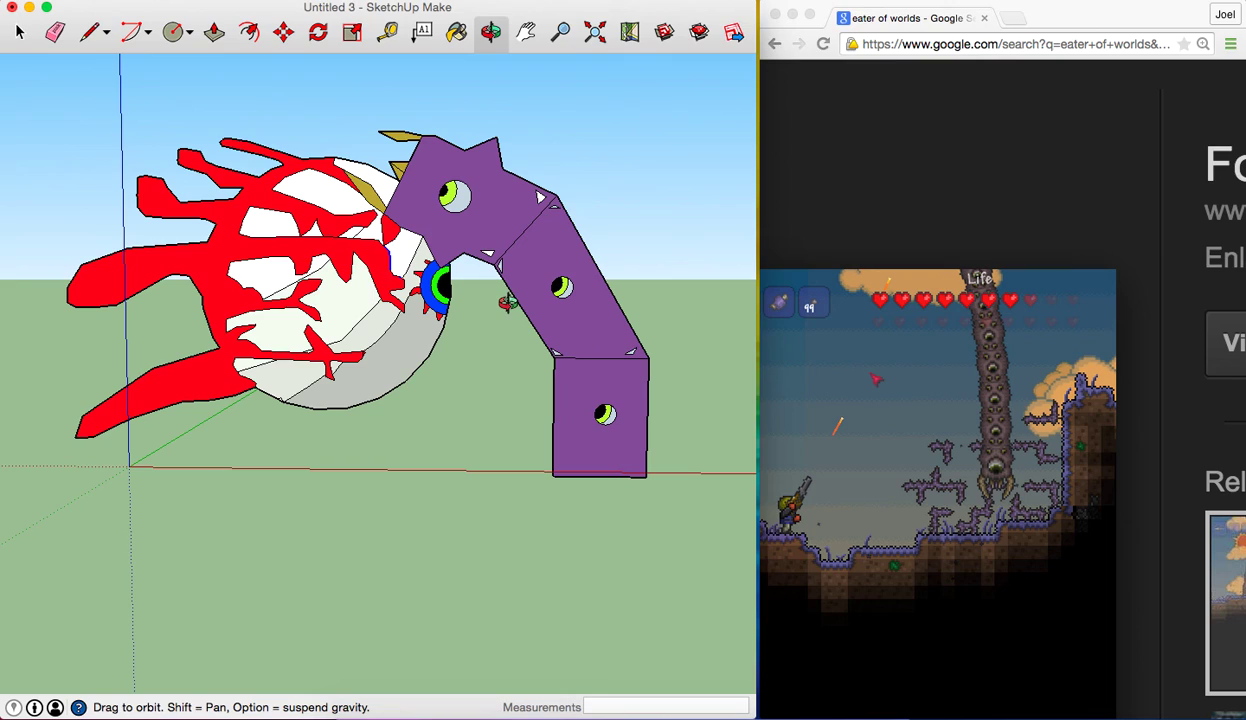